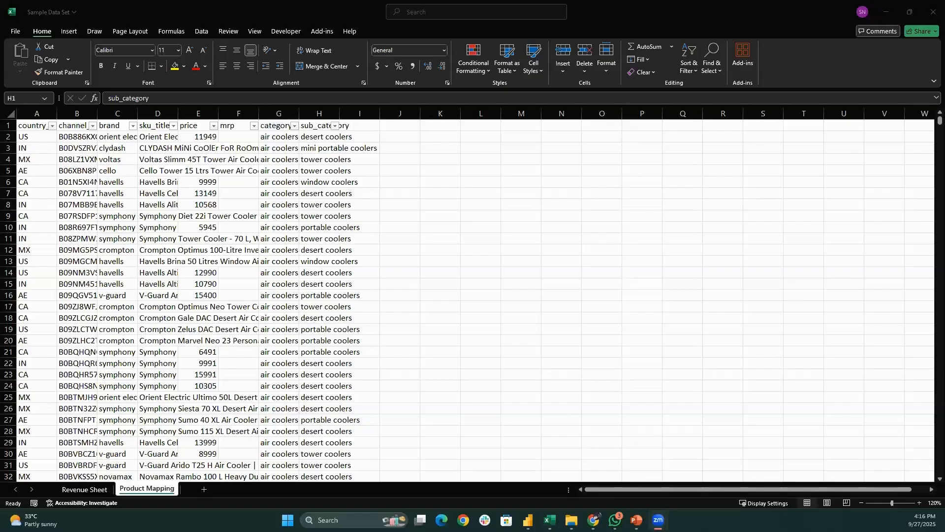
# Switch to the Sample Dashboard Scorecard report in Power BI and select Ad Spends and Ad Sales alongside RoAS for the trend chart
pyautogui.hotkey('alt', 'Tab')
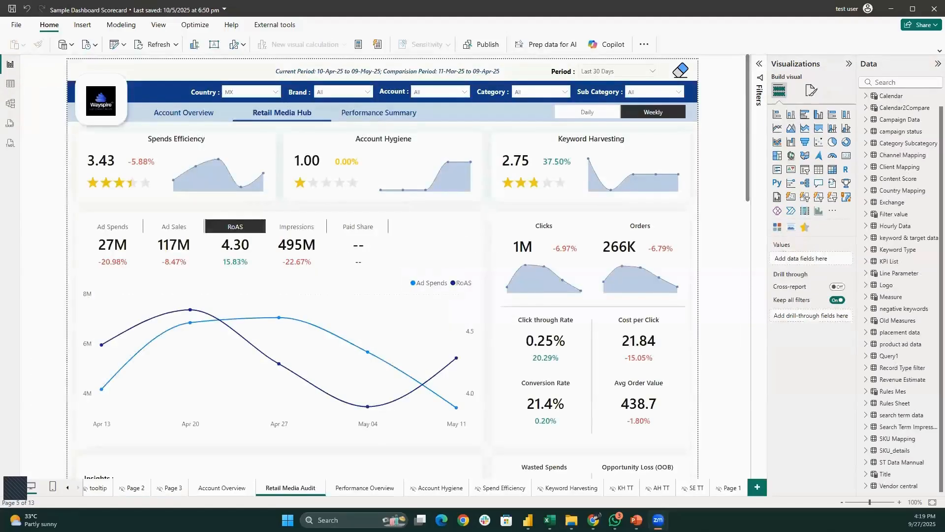
pyautogui.moveTo(571, 519)
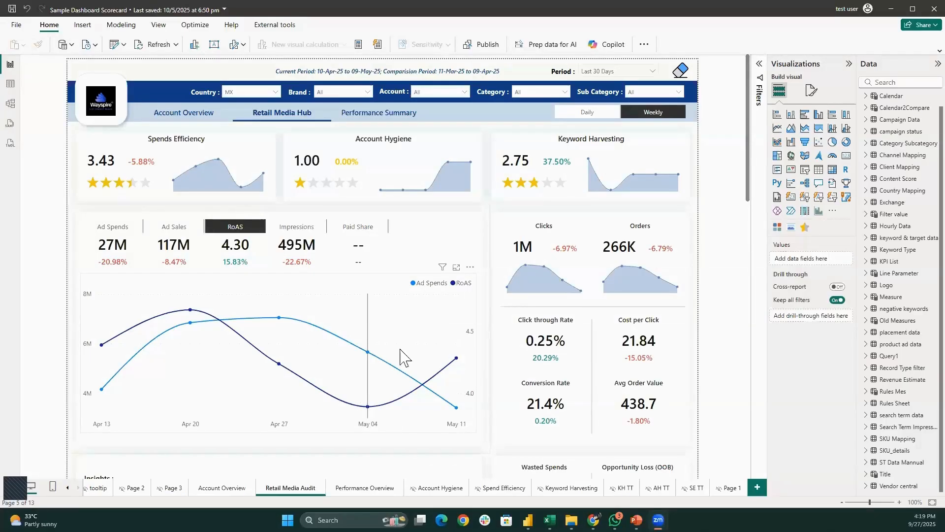
pyautogui.moveTo(336, 339)
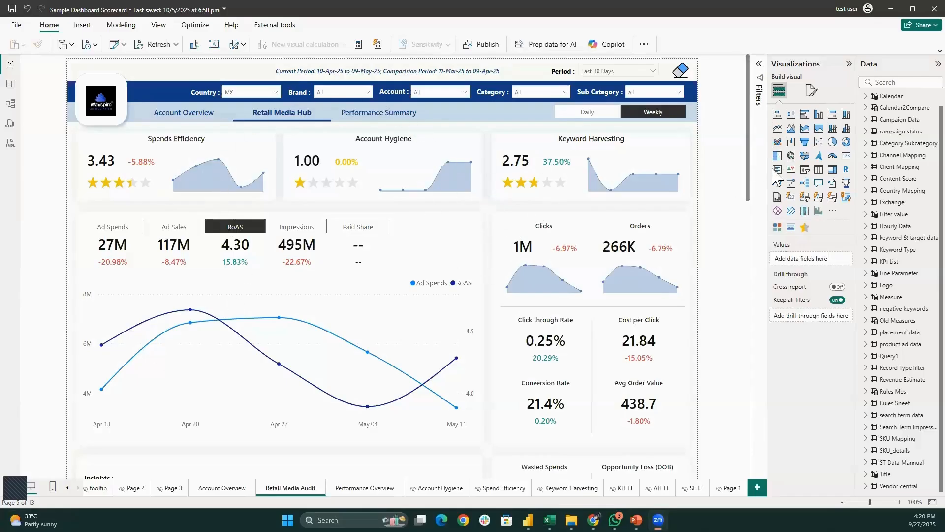
pyautogui.moveTo(747, 183); pyautogui.dragTo(760, 166)
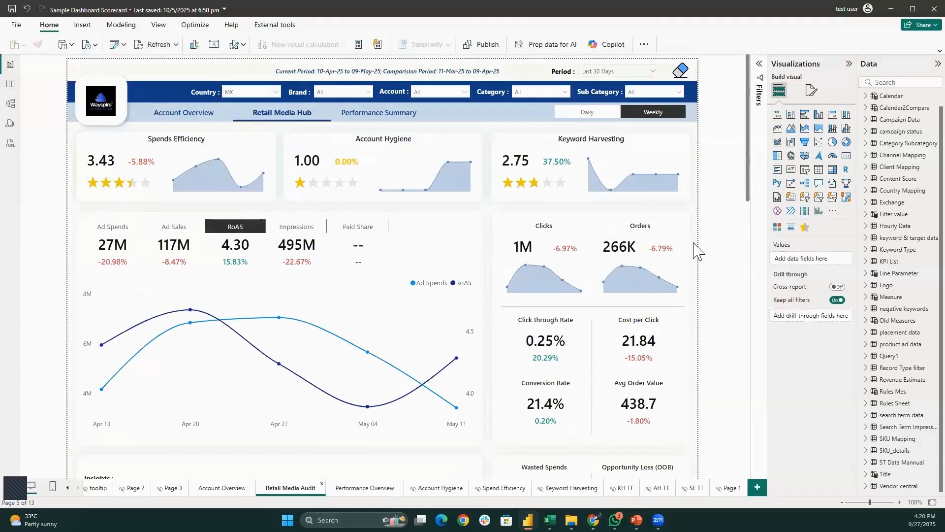
pyautogui.click(118, 227)
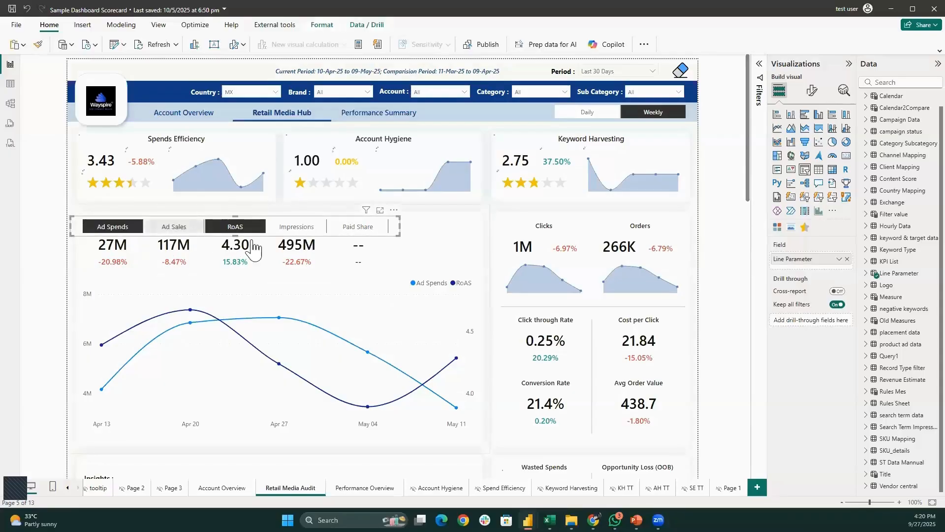
pyautogui.click(183, 230)
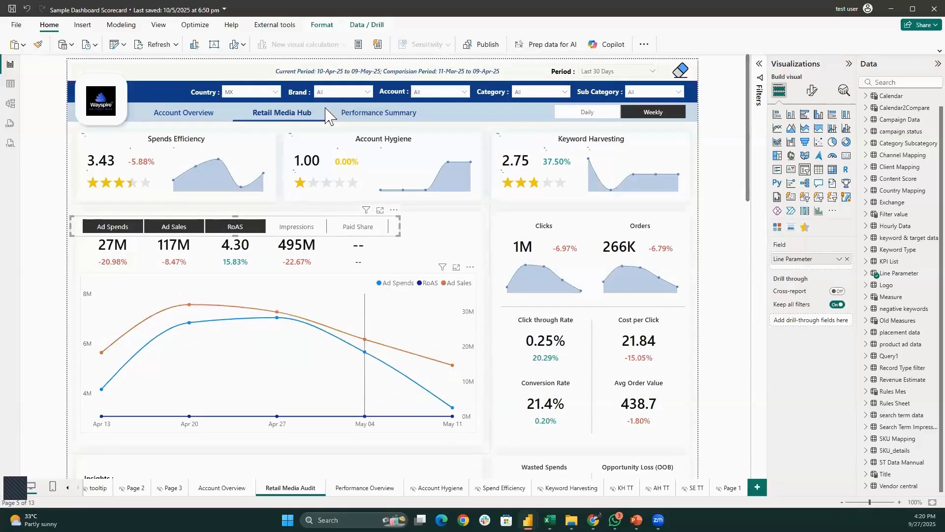
# Check the country options in the Country filter without changing the selection, and open the Performance Overview page
pyautogui.click(265, 94)
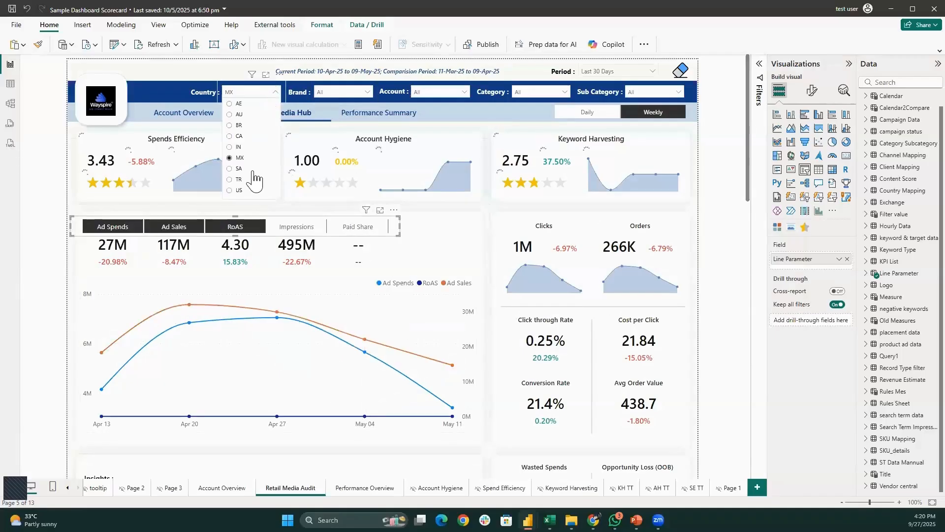
pyautogui.click(271, 95)
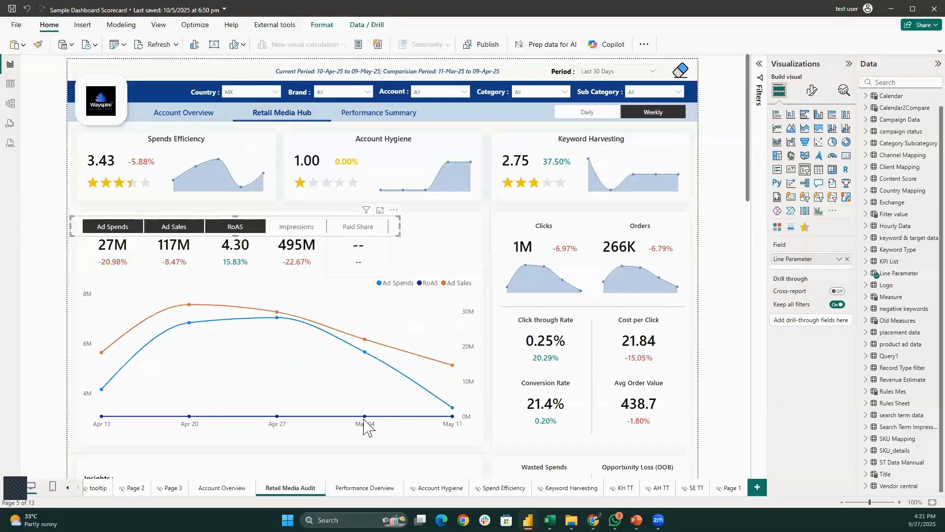
pyautogui.click(363, 495)
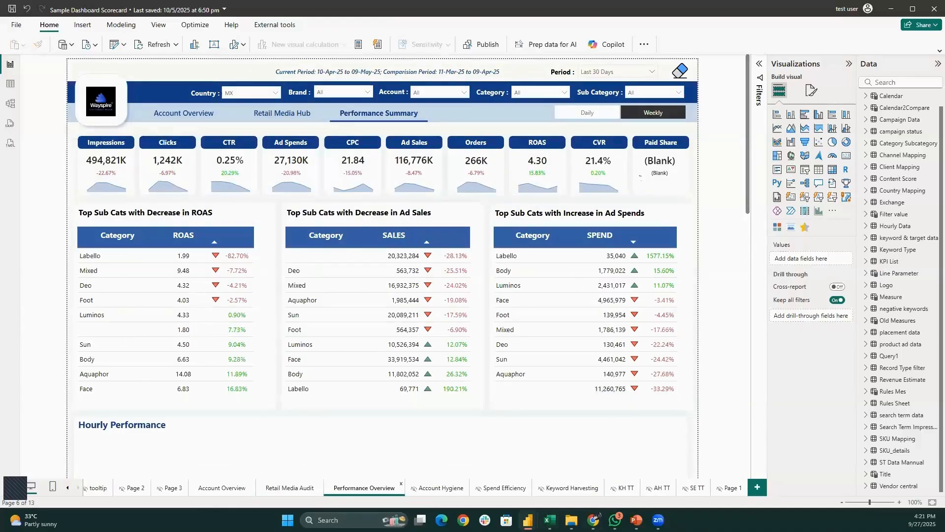
# Switch to the Sample Data Product View report and select Lakmé Forever Matte Liquid Lip Colour, Nude Pink, 5.6 ml in the Product Selector
pyautogui.moveTo(528, 519)
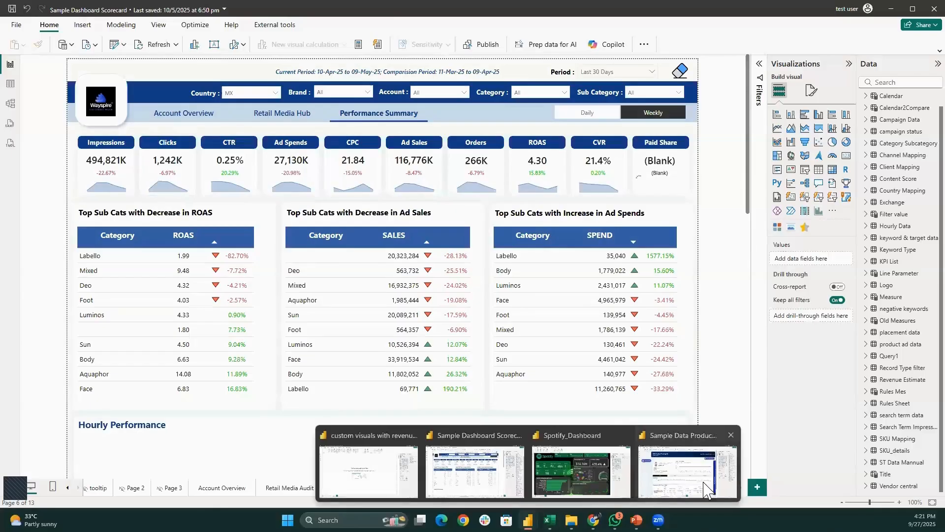
pyautogui.click(847, 480)
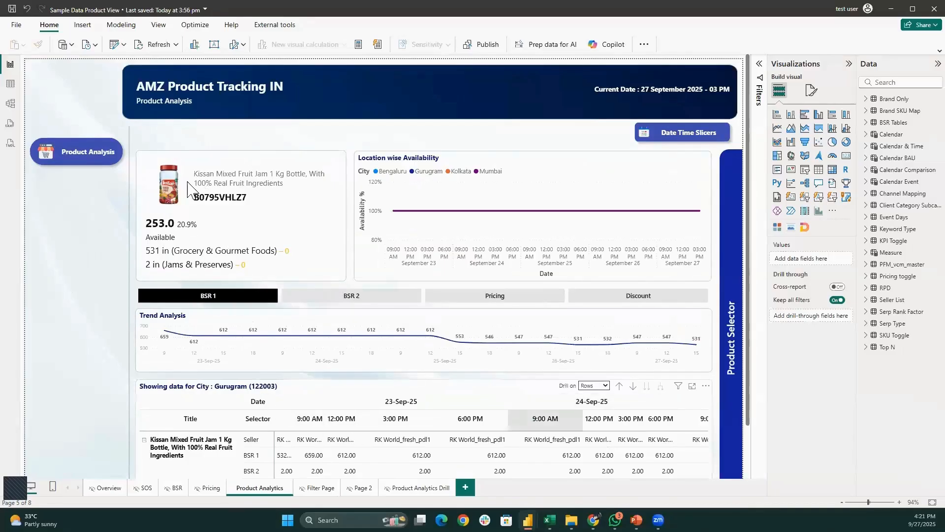
pyautogui.keyDown('ctrl'); pyautogui.click(737, 279); pyautogui.keyUp('ctrl')
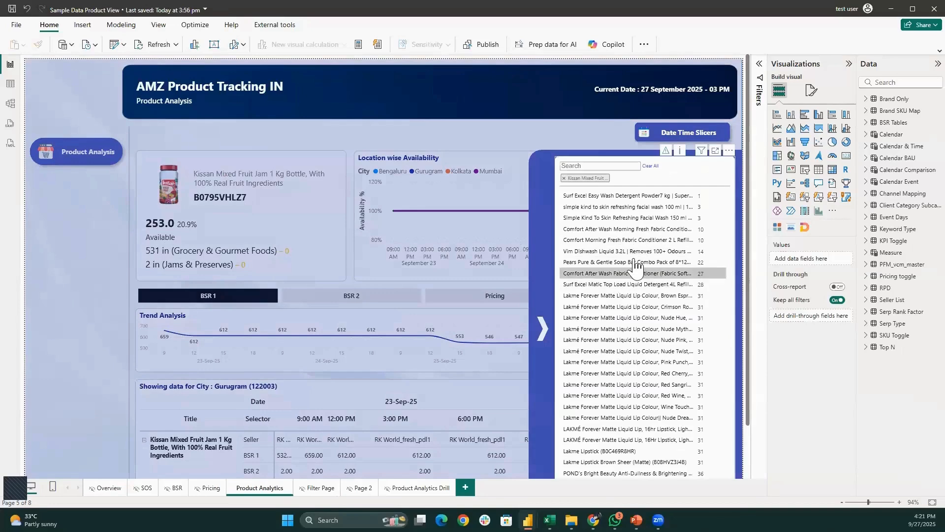
pyautogui.click(635, 284)
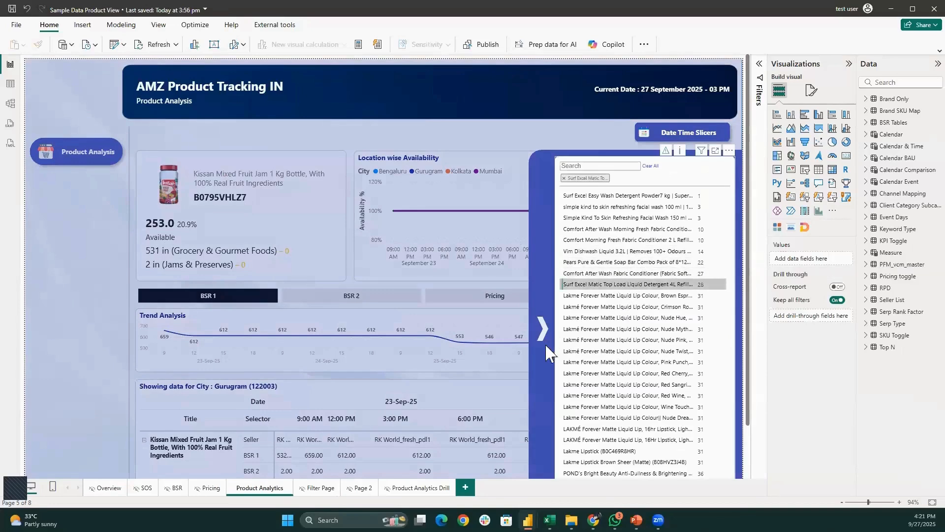
pyautogui.click(612, 329)
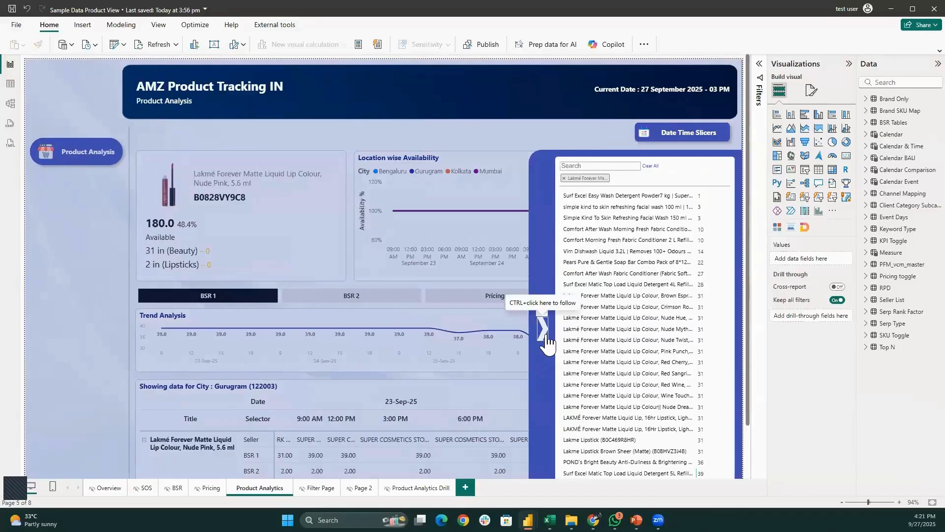
pyautogui.keyDown('ctrl'); pyautogui.click(548, 341); pyautogui.keyUp('ctrl')
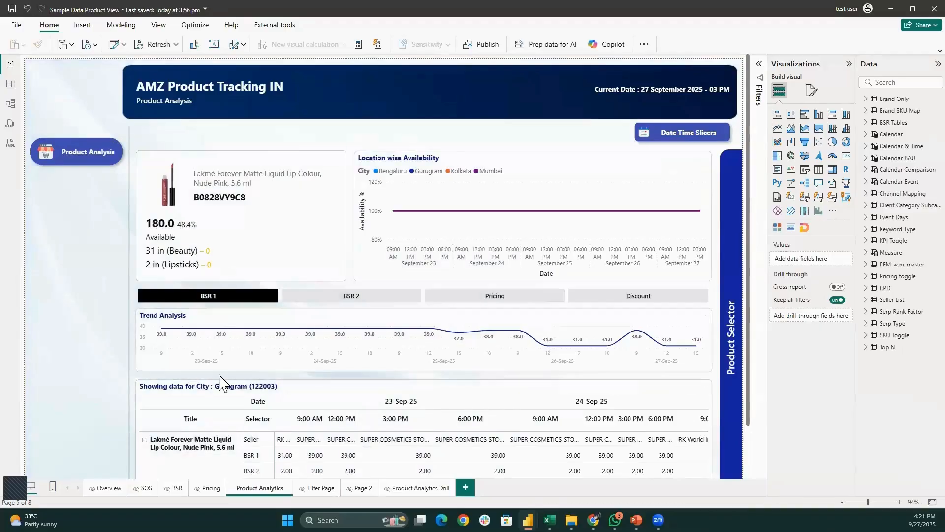
pyautogui.click(252, 420)
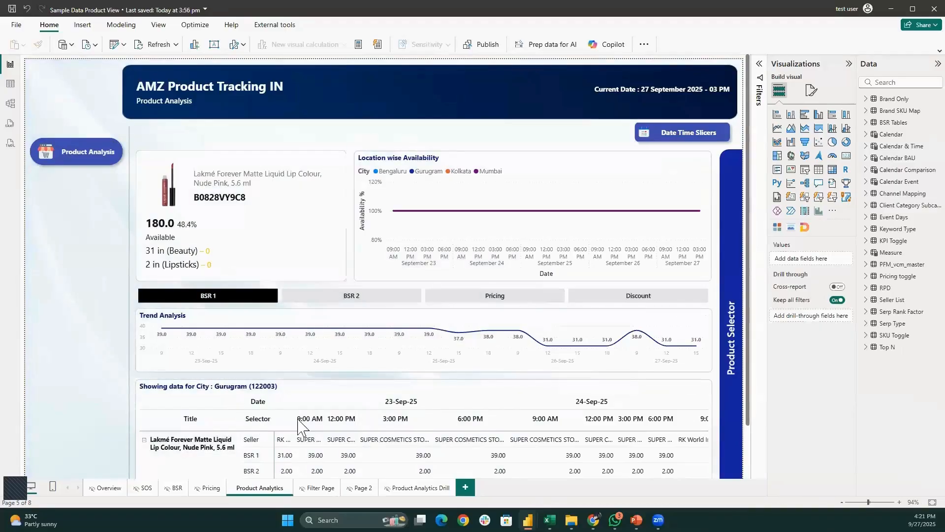
# View the primary filters page with the date and time slicers, and return to the Product Analysis page
pyautogui.keyDown('ctrl'); pyautogui.click(671, 140); pyautogui.keyUp('ctrl')
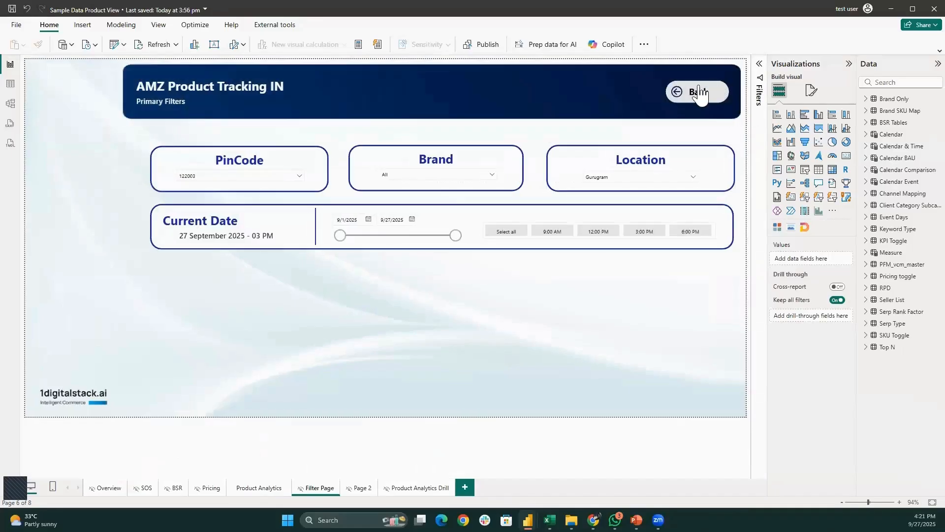
pyautogui.keyDown('ctrl'); pyautogui.click(695, 97); pyautogui.keyUp('ctrl')
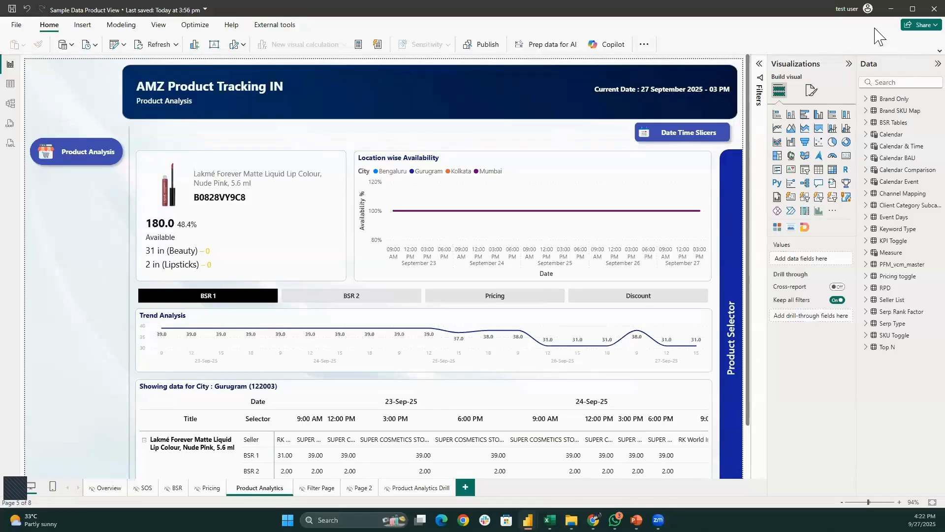
# Minimize the product report and switch to the "custom visuals with revenue data" report
pyautogui.click(891, 9)
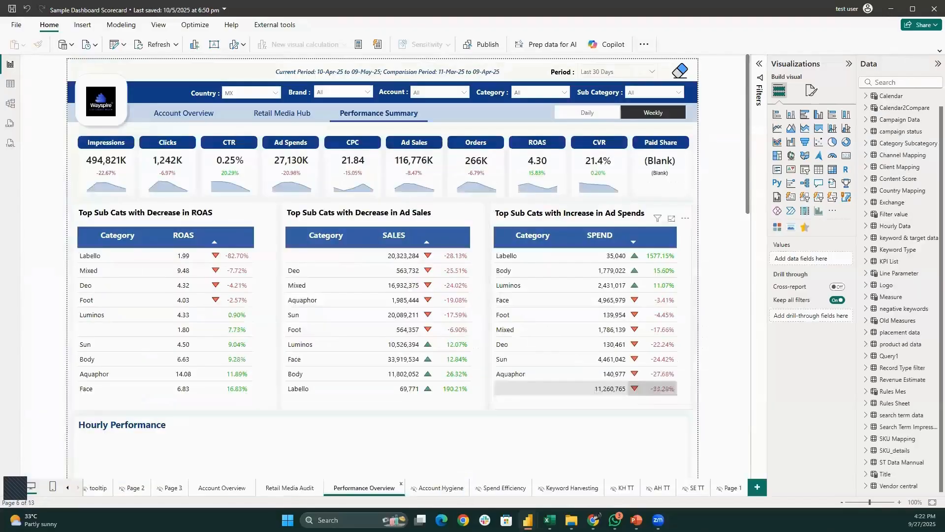
pyautogui.moveTo(527, 520)
pyautogui.click(389, 491)
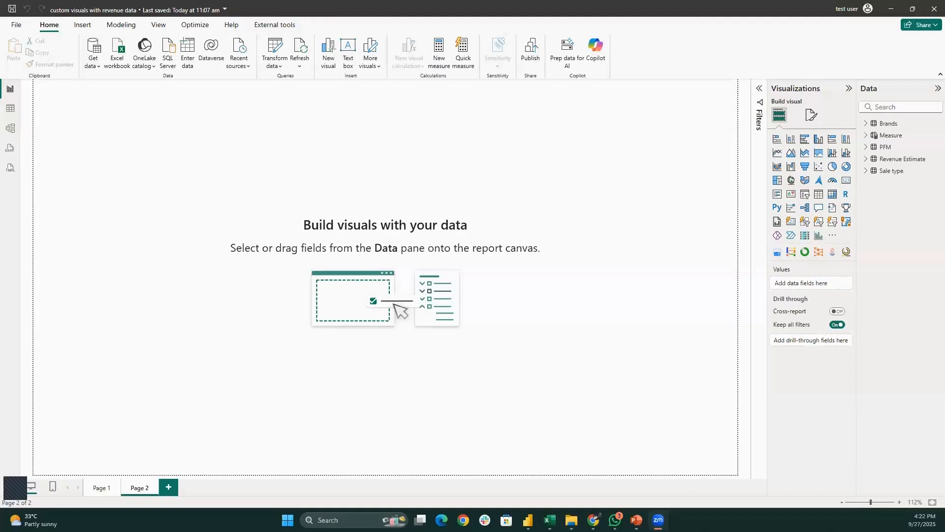
# Switch to the Sample Data Set workbook in Excel and examine the product titles, prices and categories on the Product Mapping sheet
pyautogui.hotkey('alt', 'Tab')
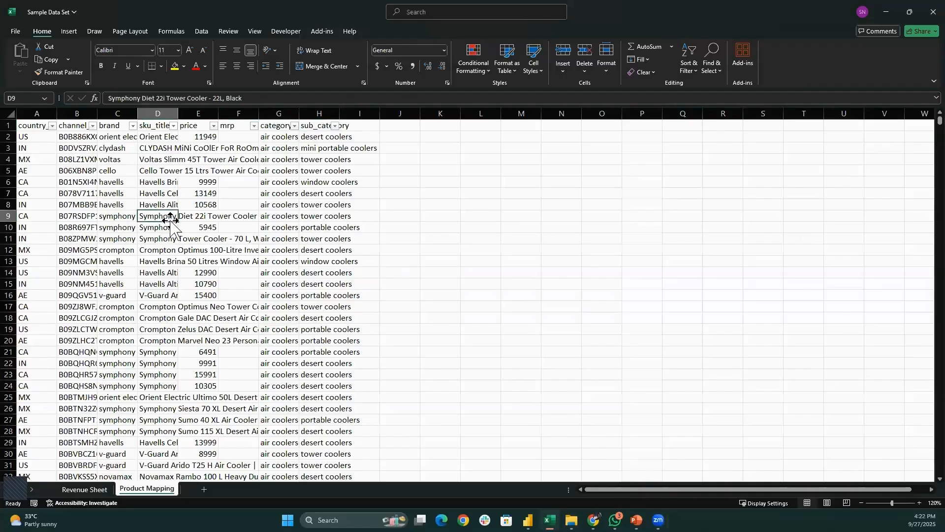
pyautogui.moveTo(139, 170); pyautogui.dragTo(344, 352)
pyautogui.moveTo(308, 305); pyautogui.dragTo(309, 305)
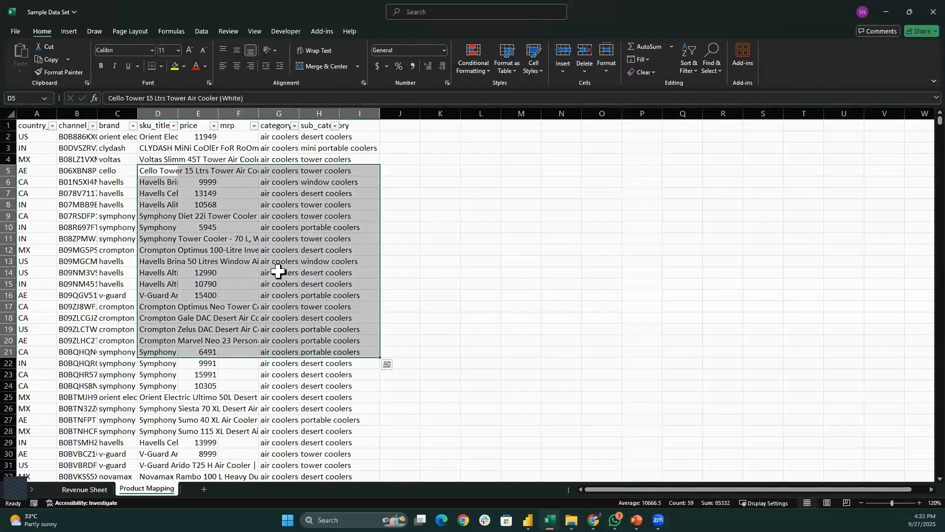
pyautogui.moveTo(71, 203); pyautogui.dragTo(311, 197)
pyautogui.moveTo(171, 145); pyautogui.dragTo(140, 354)
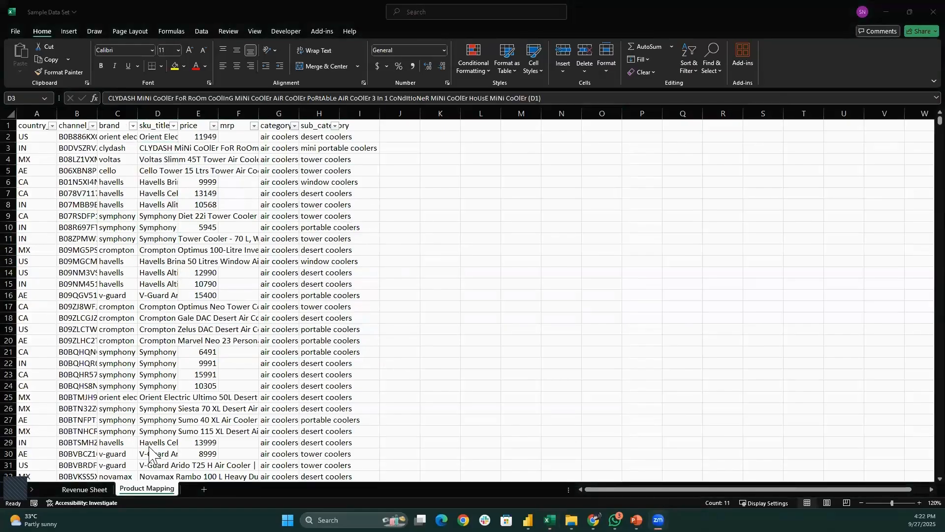
pyautogui.click(308, 270)
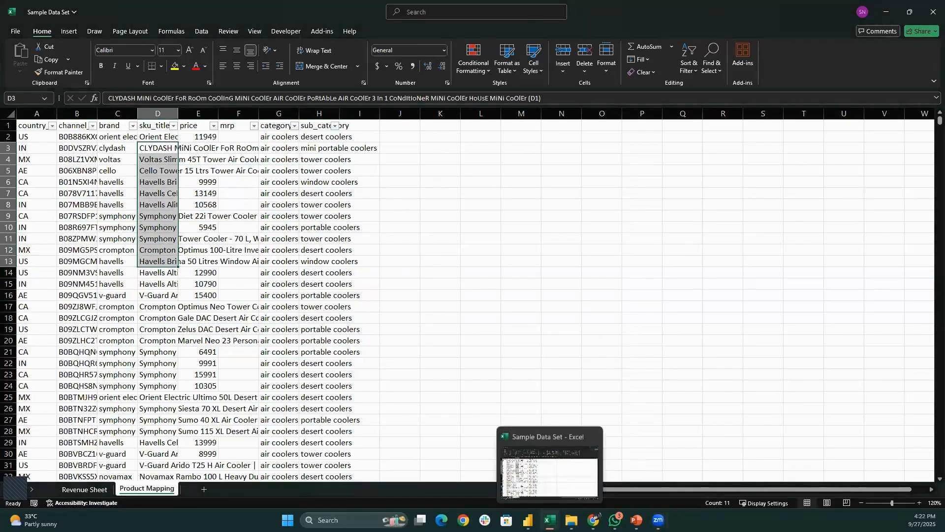
# Return to the "custom visuals with revenue data" report in Power BI and connect to the Excel workbook Sample Data Set in the Traning session folder
pyautogui.moveTo(528, 520)
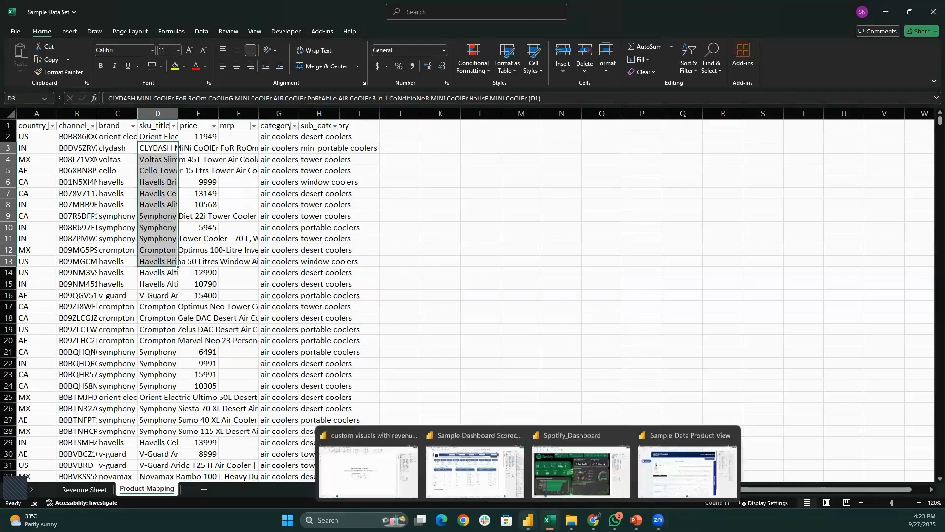
pyautogui.click(374, 488)
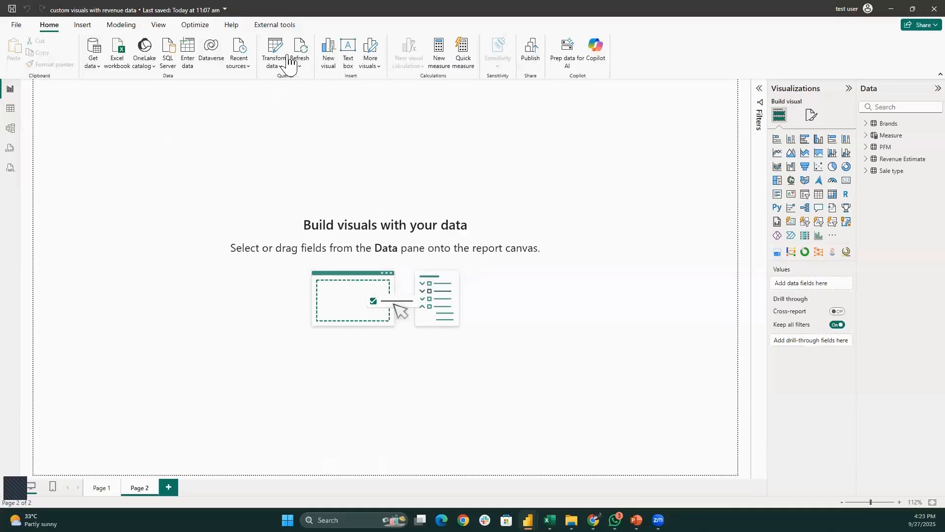
pyautogui.click(93, 52)
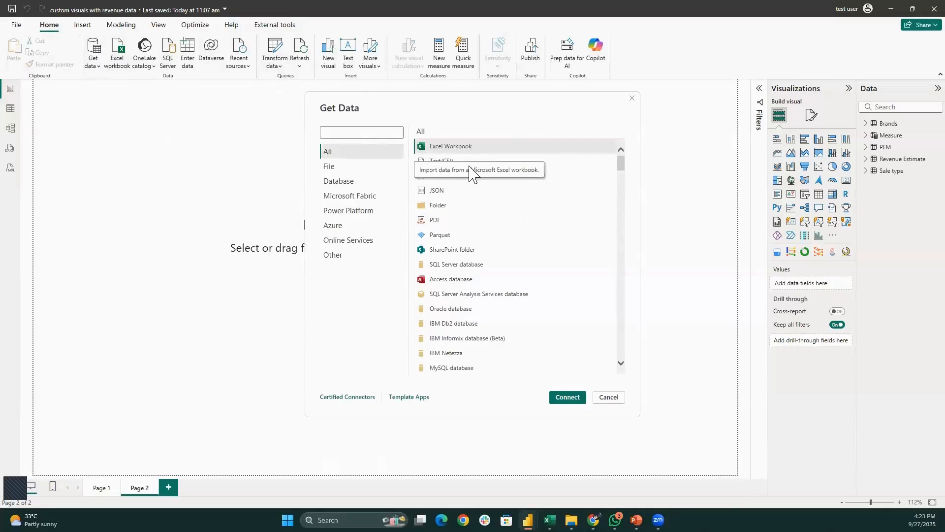
pyautogui.click(577, 403)
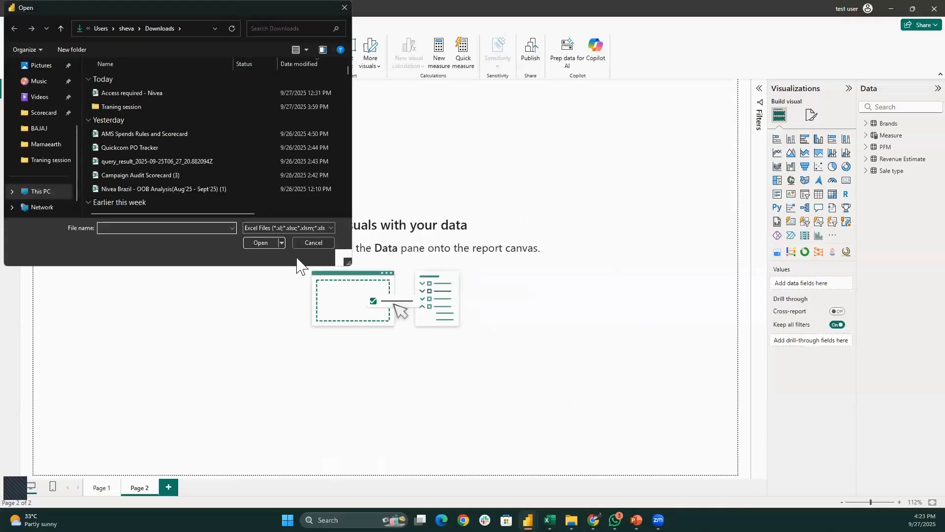
pyautogui.doubleClick(116, 106)
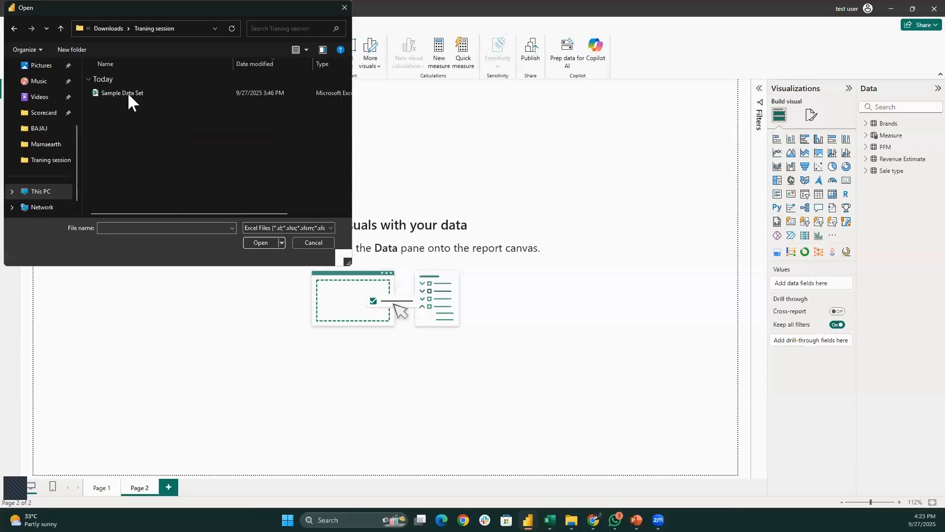
pyautogui.click(129, 93)
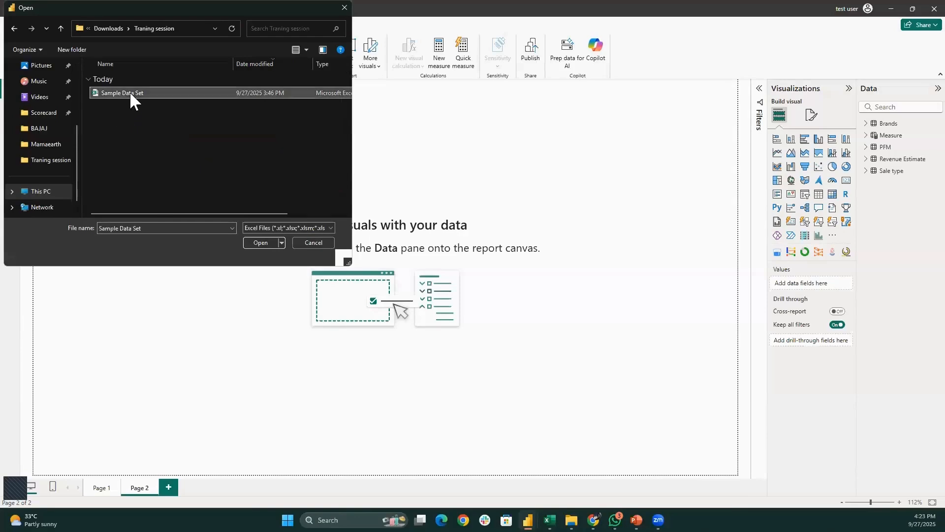
pyautogui.click(261, 242)
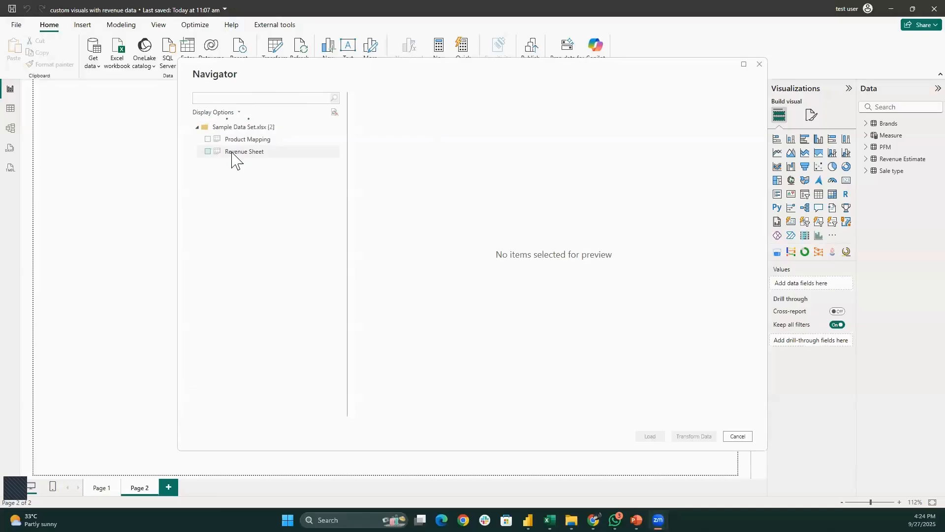
# Load the Product Mapping and Revenue Sheet tables from the Sample Data Set workbook into the report
pyautogui.click(209, 140)
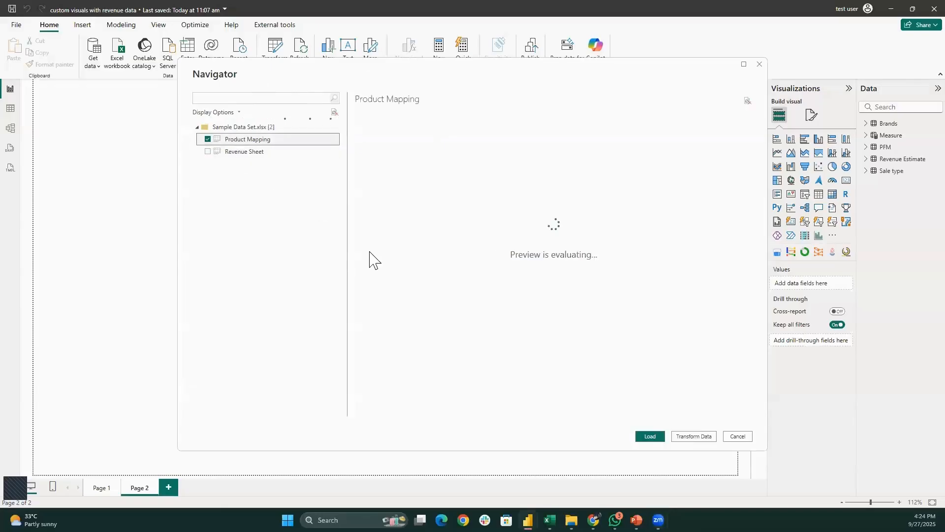
pyautogui.click(208, 152)
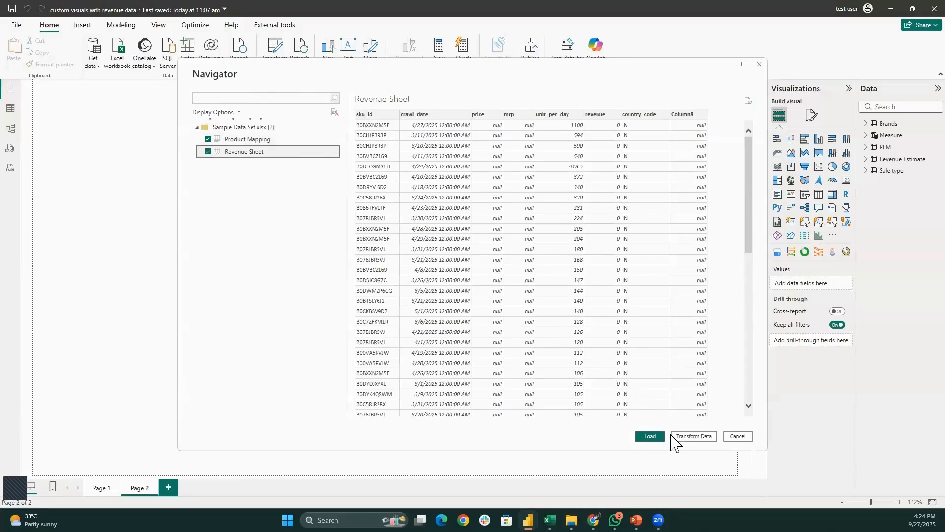
pyautogui.click(657, 438)
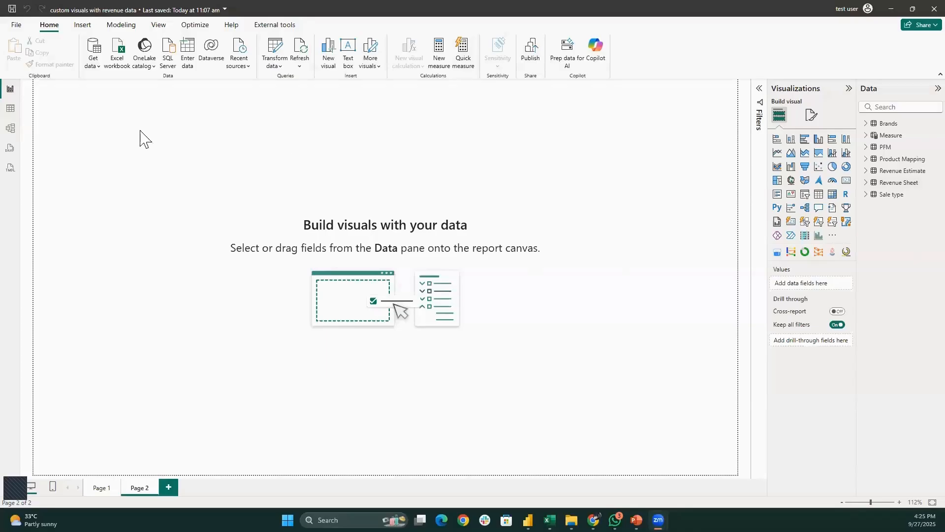
# Examine the loaded Revenue Sheet and Product Mapping tables in Table view and return to Report view
pyautogui.click(10, 109)
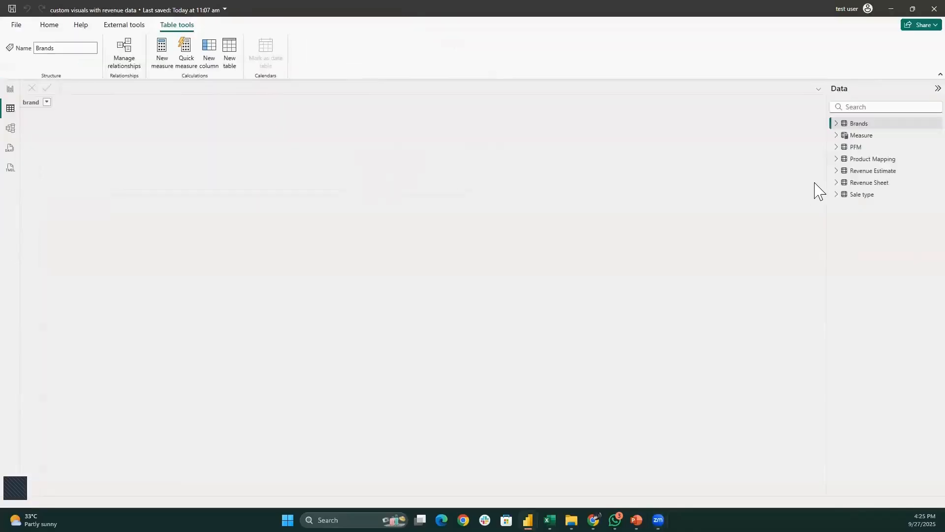
pyautogui.click(888, 184)
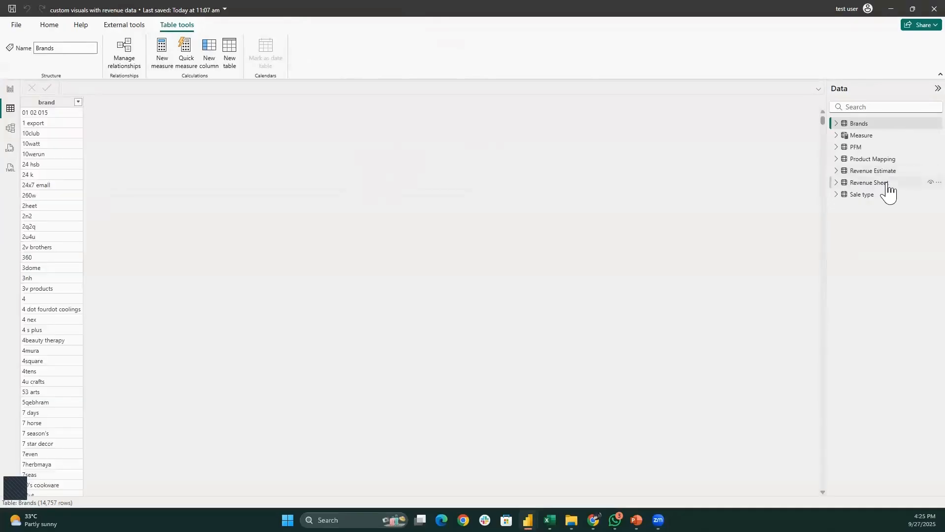
pyautogui.click(889, 161)
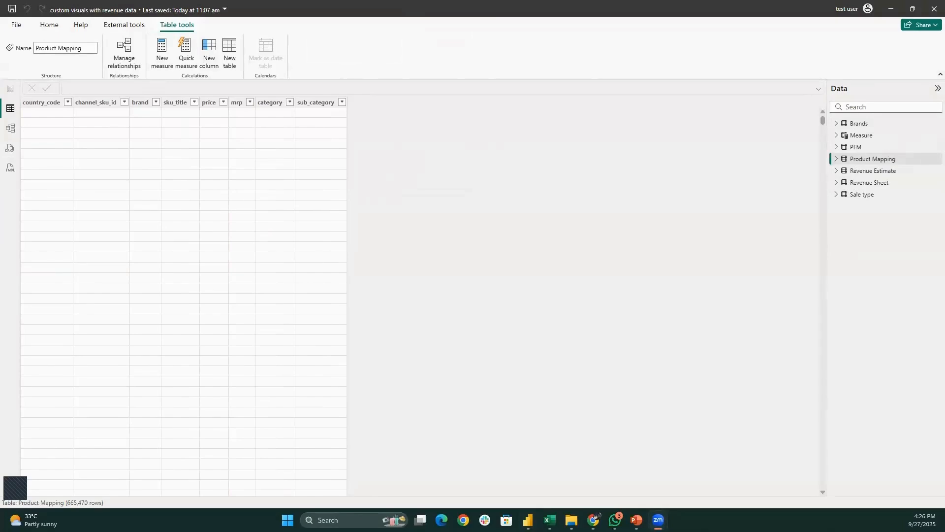
pyautogui.click(9, 93)
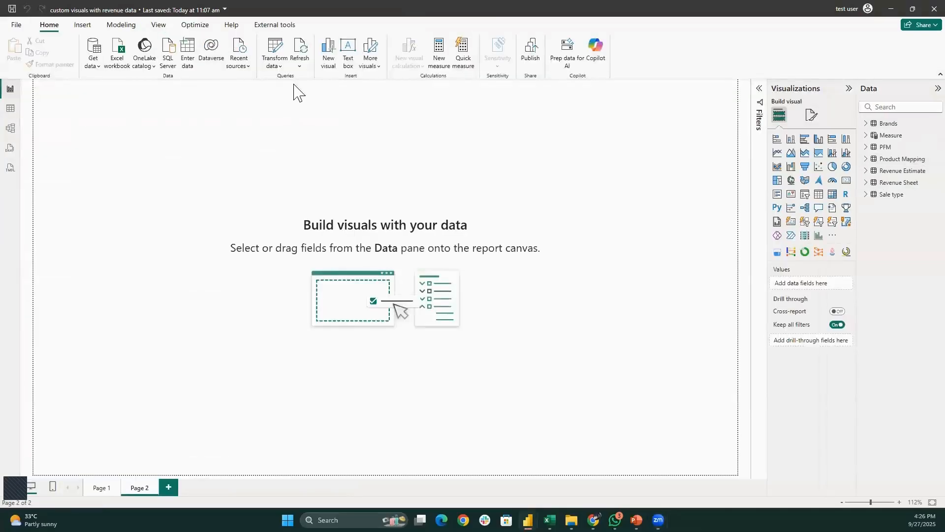
pyautogui.click(95, 49)
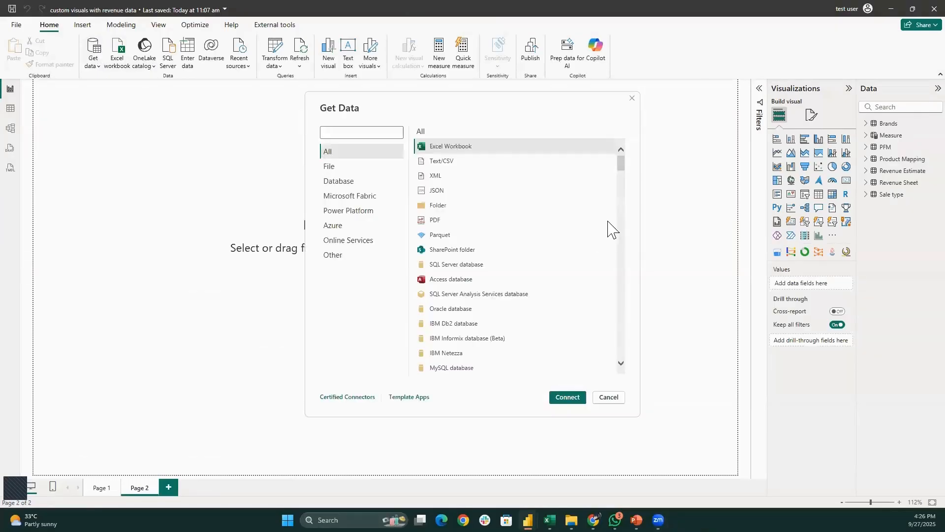
pyautogui.doubleClick(500, 146)
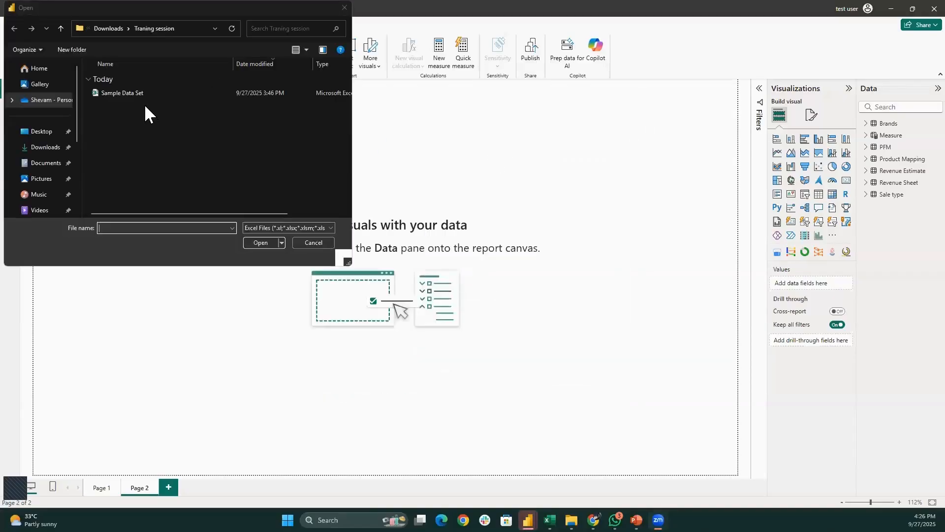
pyautogui.click(143, 93)
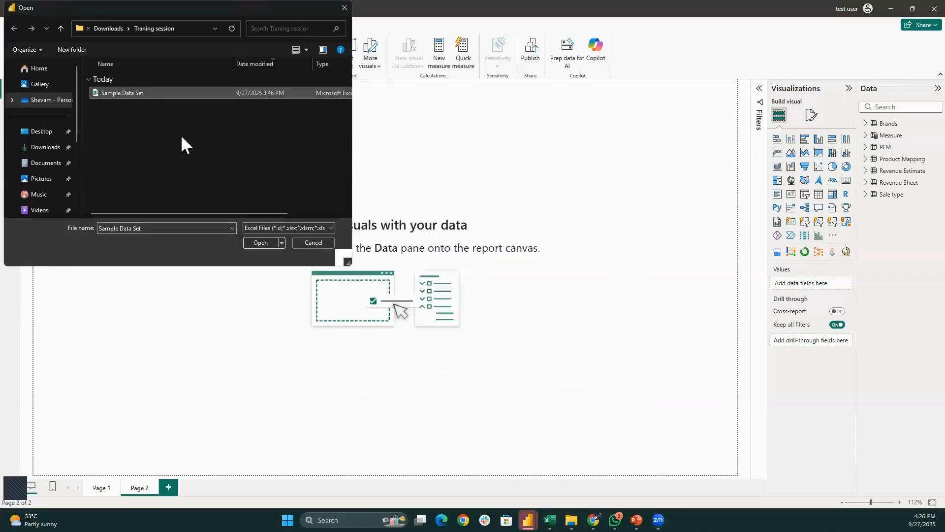
pyautogui.click(318, 241)
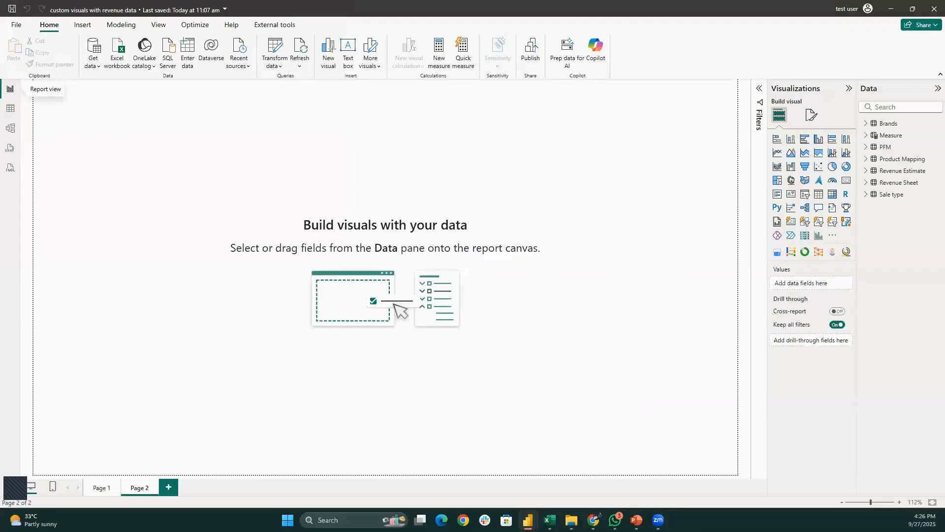
# Examine the columns and rows of the Revenue Estimate, Revenue Sheet and Product Mapping tables in Table view
pyautogui.click(10, 108)
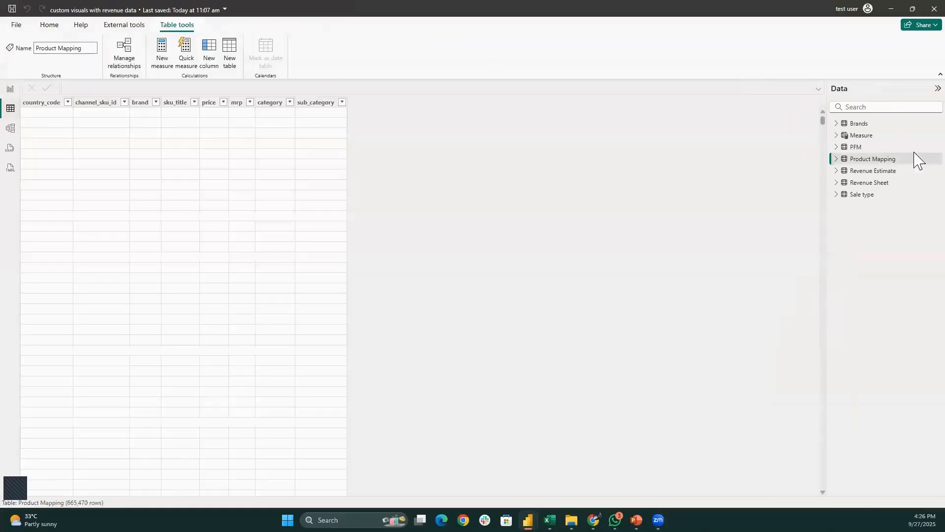
pyautogui.click(879, 173)
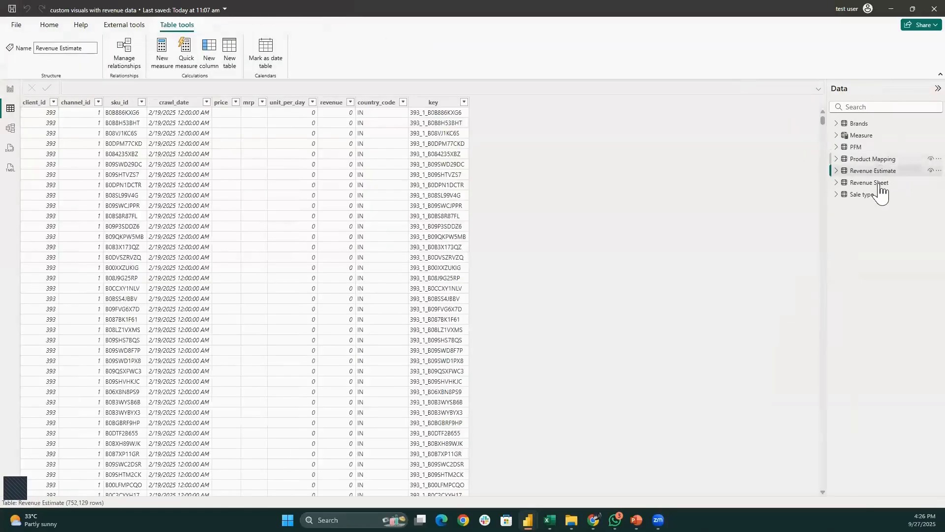
pyautogui.click(879, 184)
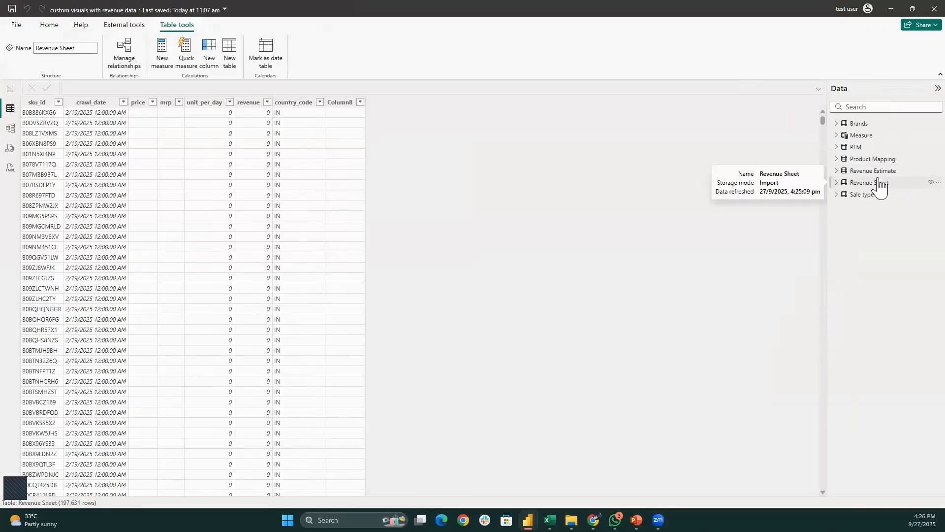
pyautogui.click(10, 90)
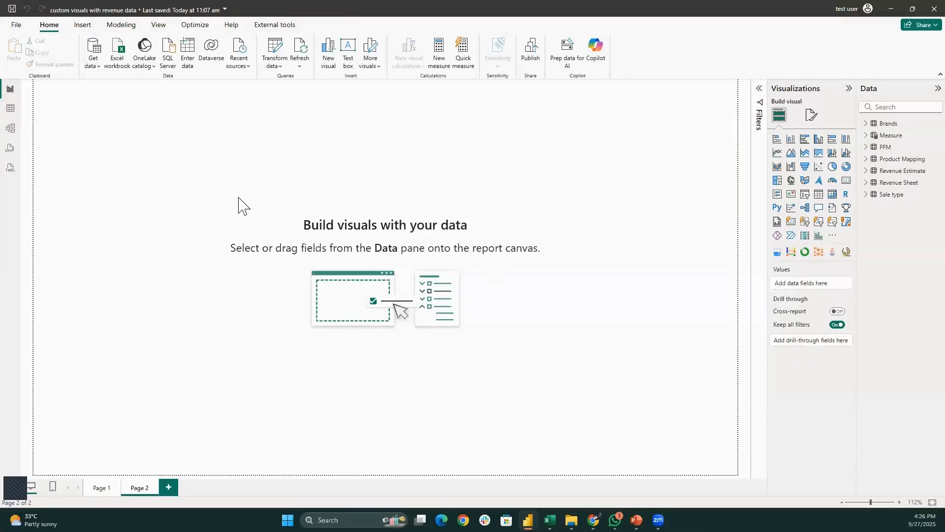
pyautogui.click(20, 108)
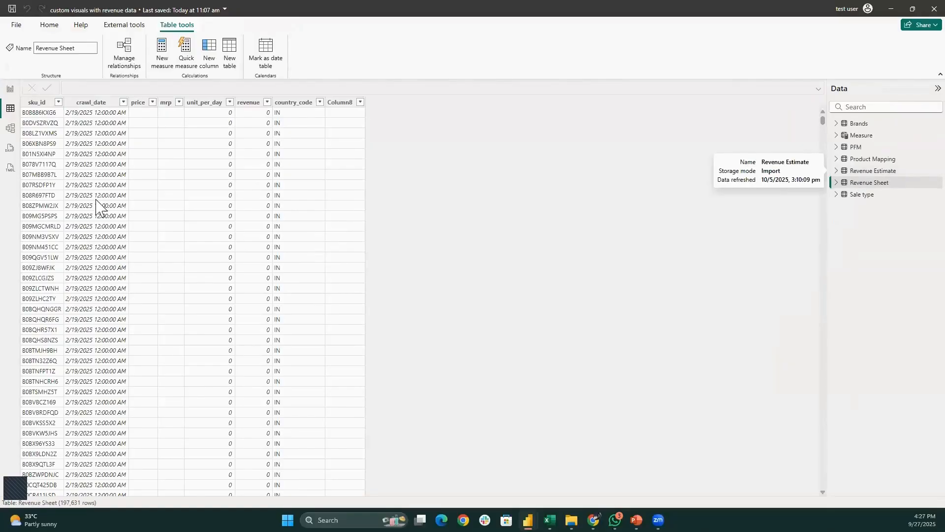
pyautogui.click(871, 161)
pyautogui.click(870, 170)
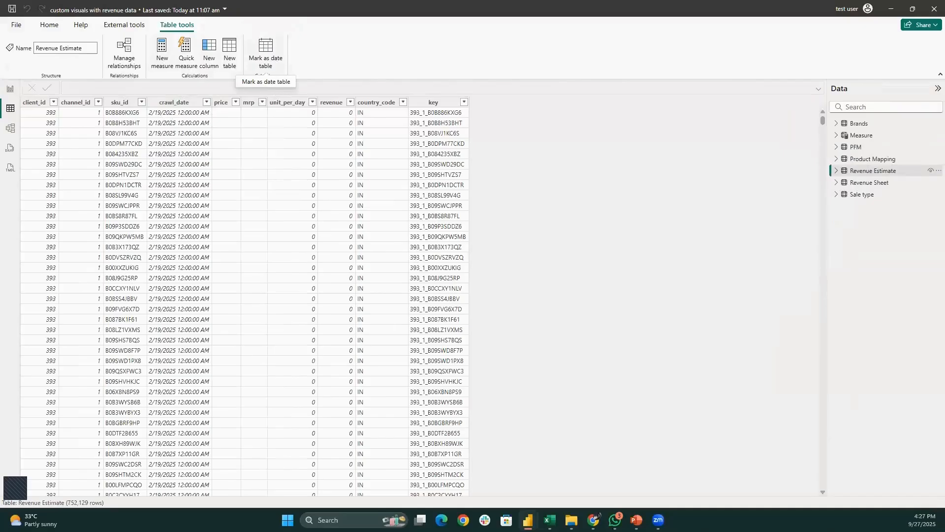
# Move the Product Mapping and Revenue Sheet cards below the Brands and Sale type cards in Model view, and return to Report view
pyautogui.click(17, 132)
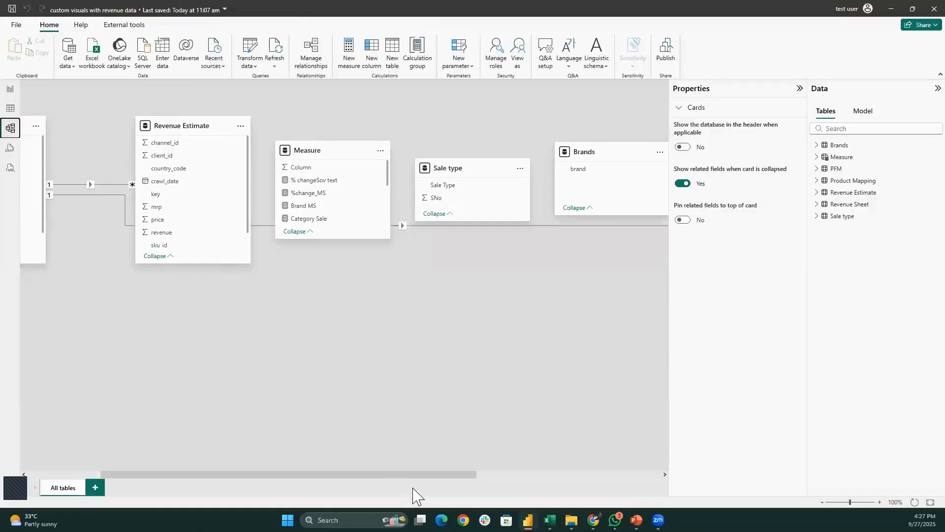
pyautogui.moveTo(394, 476); pyautogui.dragTo(640, 465)
pyautogui.moveTo(433, 132); pyautogui.dragTo(377, 289)
pyautogui.moveTo(564, 130); pyautogui.dragTo(370, 300)
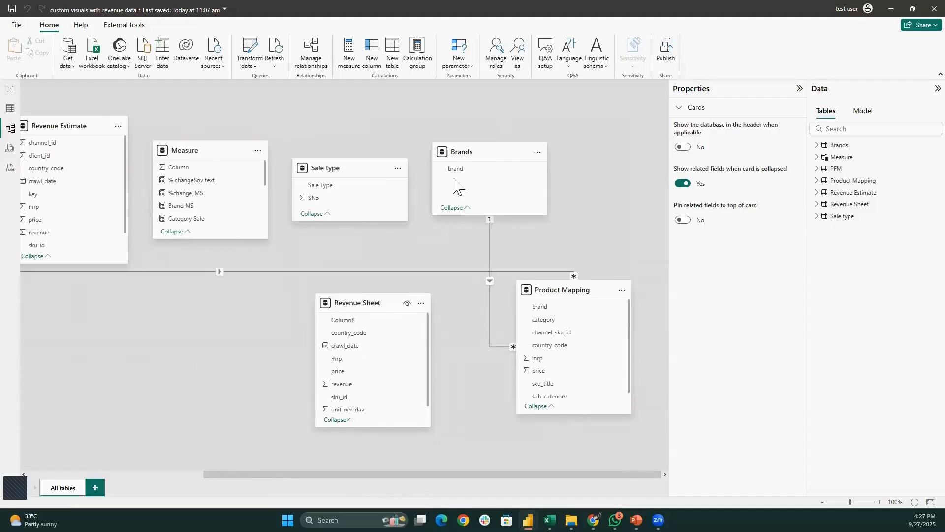
pyautogui.rightClick(492, 150)
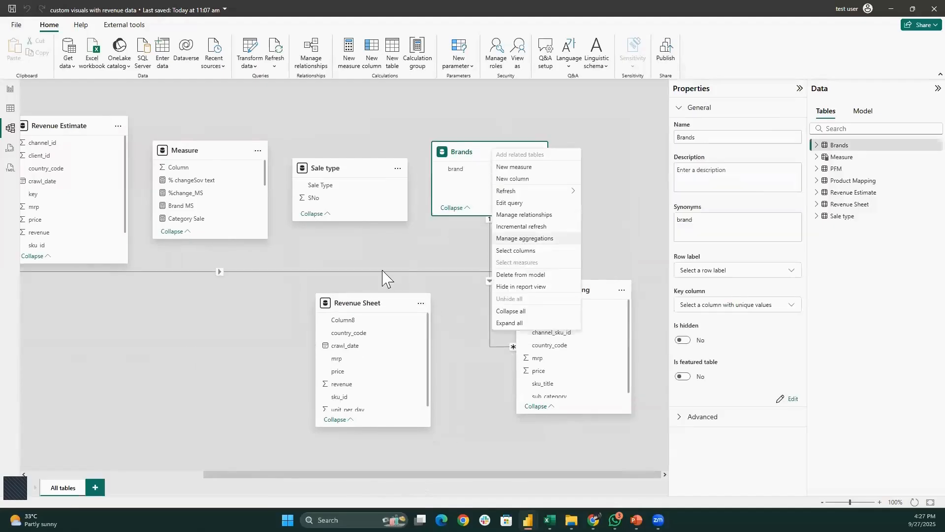
pyautogui.press('Escape')
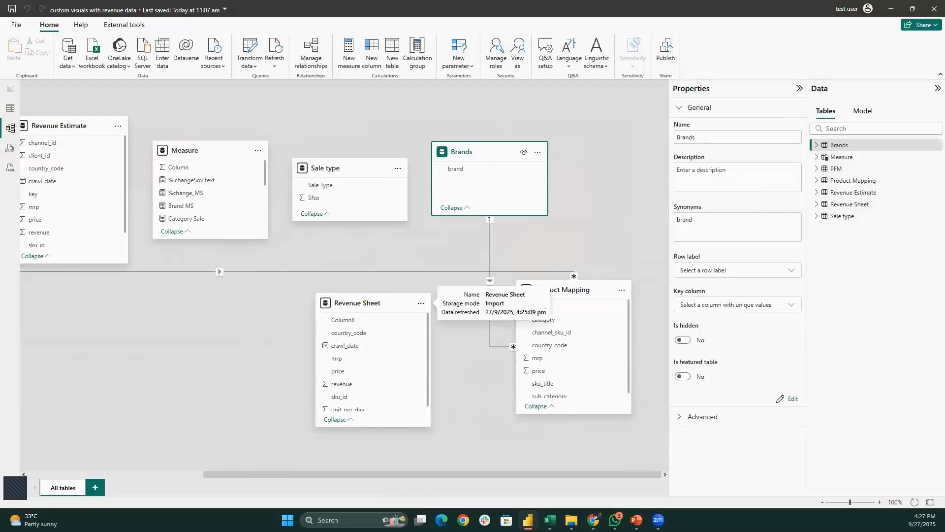
pyautogui.click(10, 107)
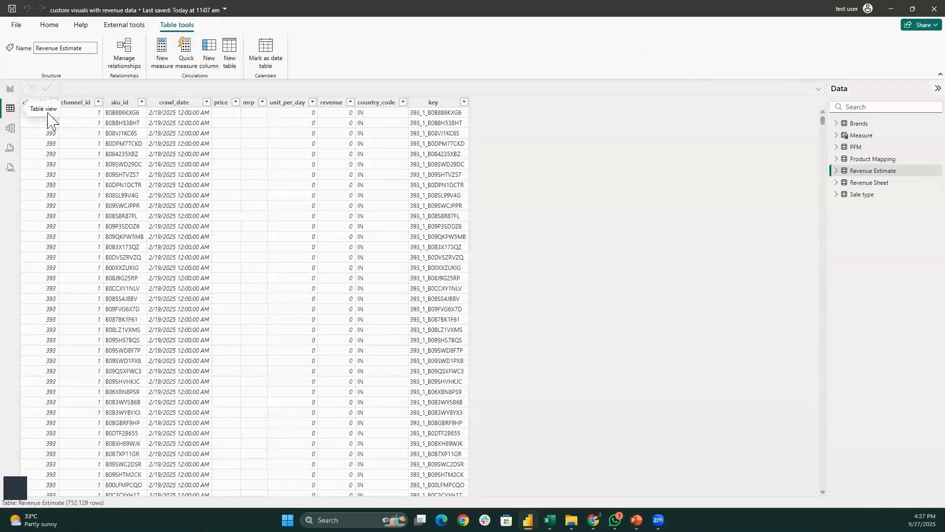
pyautogui.click(11, 88)
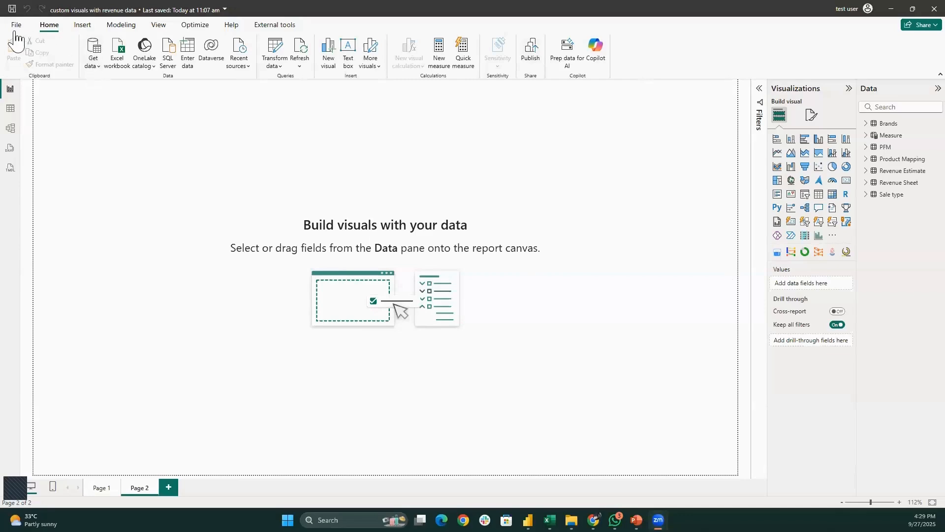
# Preview the Product Mapping and Revenue Sheet tables of the Sample Data Set workbook for import, and cancel without loading them
pyautogui.click(97, 49)
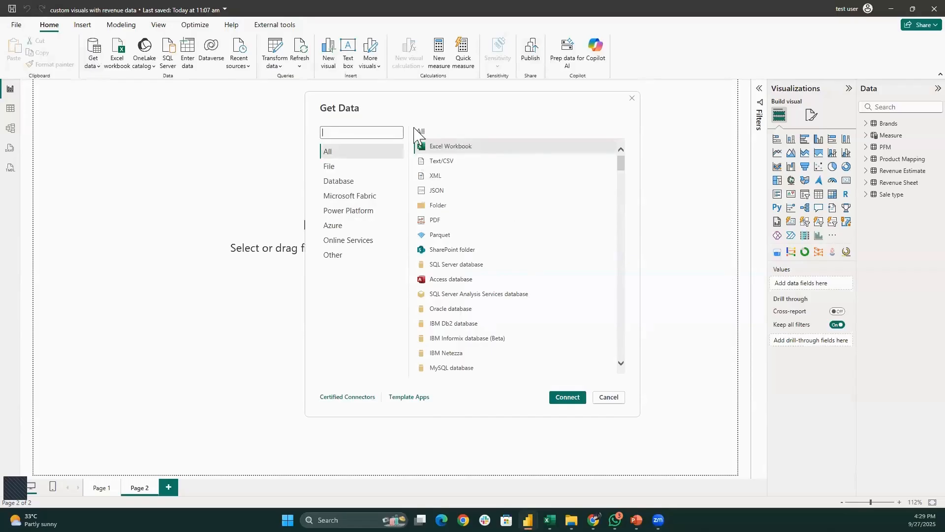
pyautogui.doubleClick(456, 147)
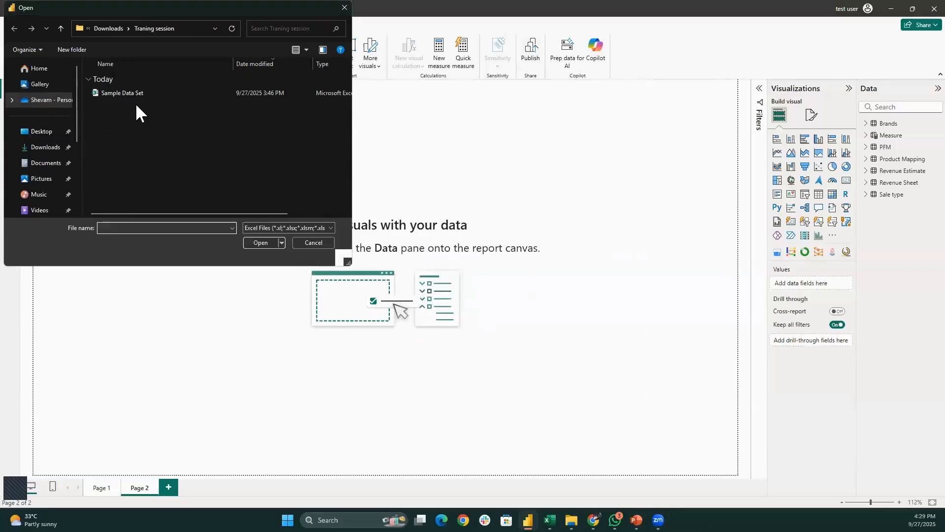
pyautogui.click(315, 242)
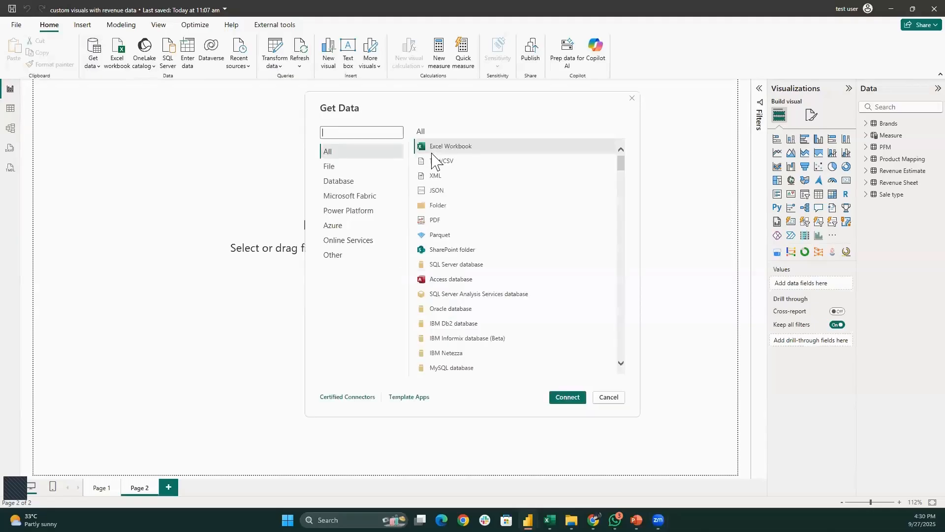
pyautogui.doubleClick(431, 147)
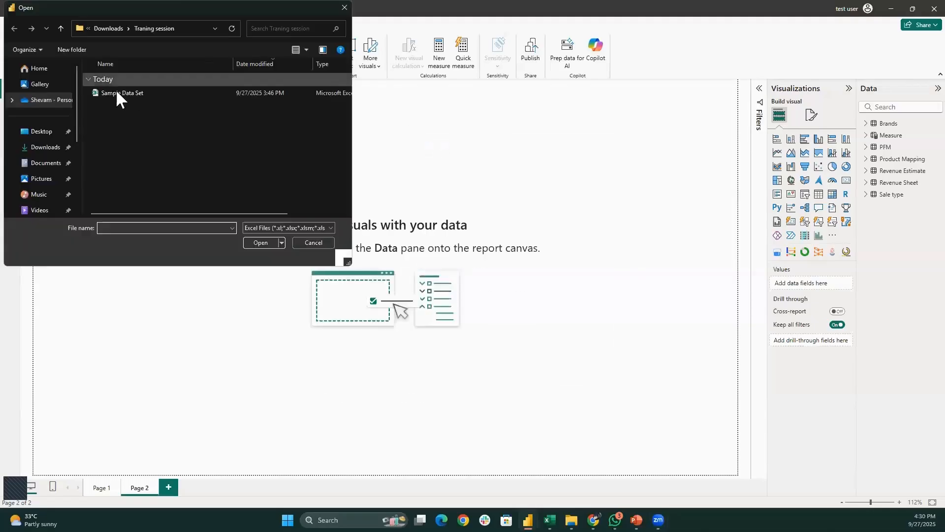
pyautogui.doubleClick(120, 90)
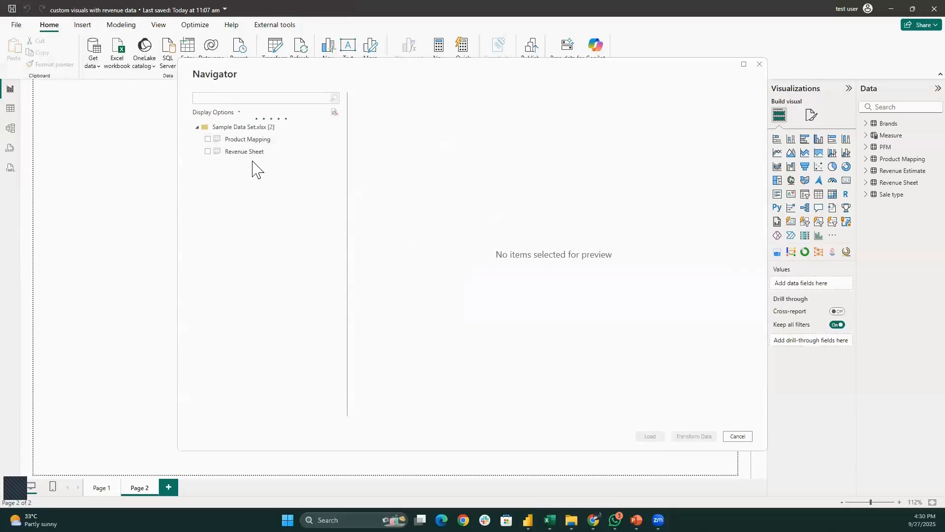
pyautogui.click(208, 140)
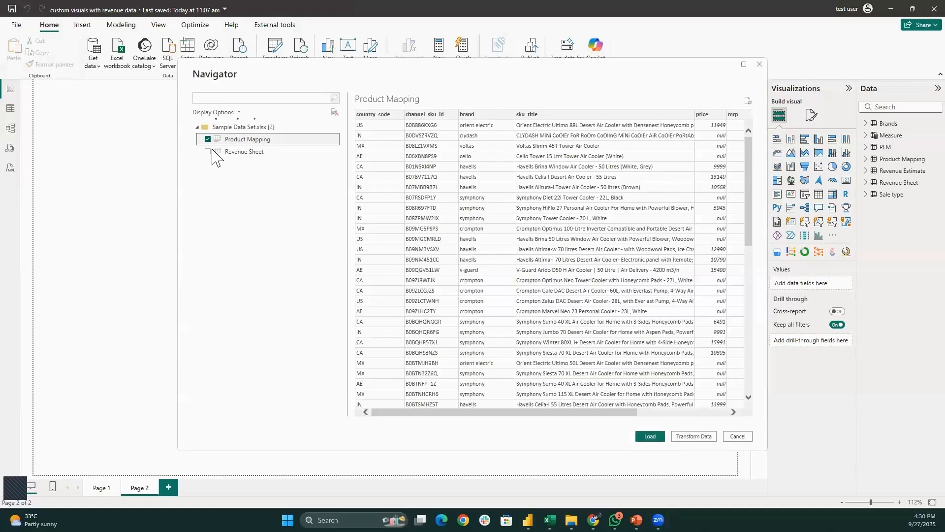
pyautogui.click(208, 152)
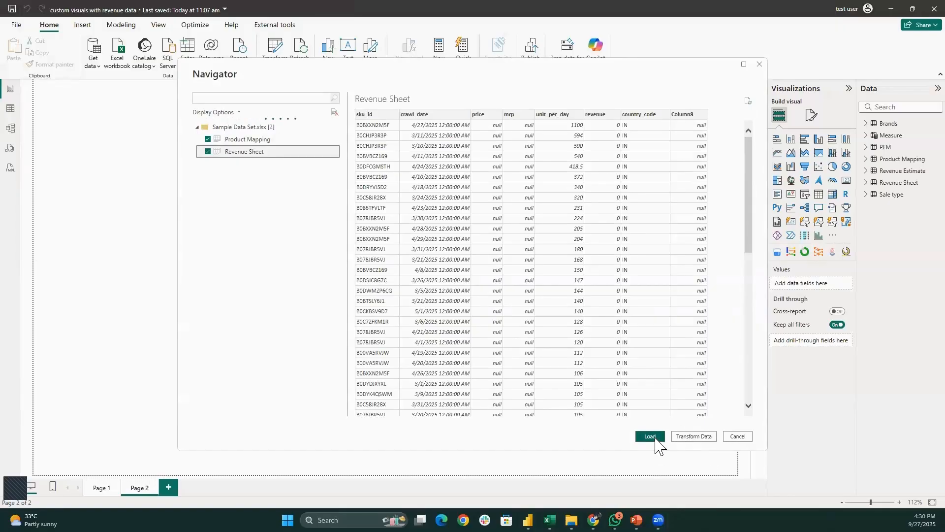
pyautogui.click(739, 436)
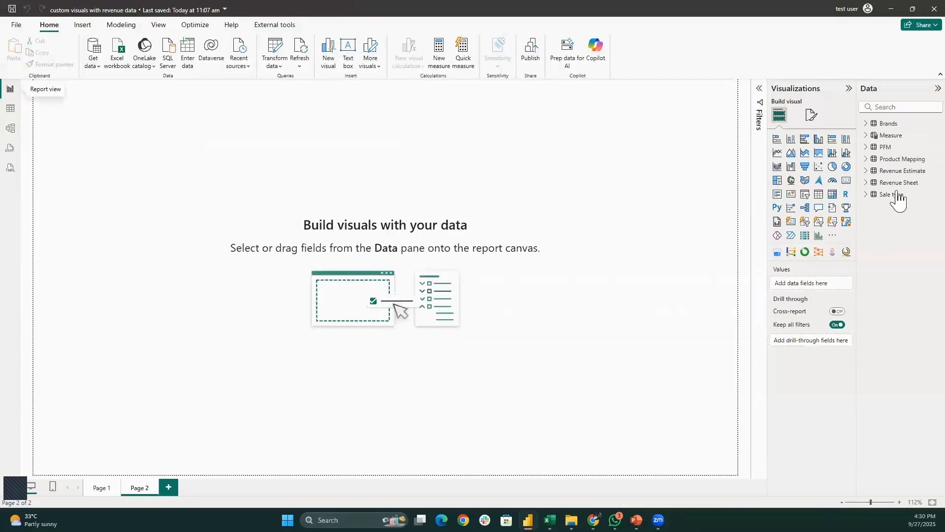
# Switch between Report view and Table view, and inspect the data of the Revenue Estimate and Product Mapping tables
pyautogui.click(11, 114)
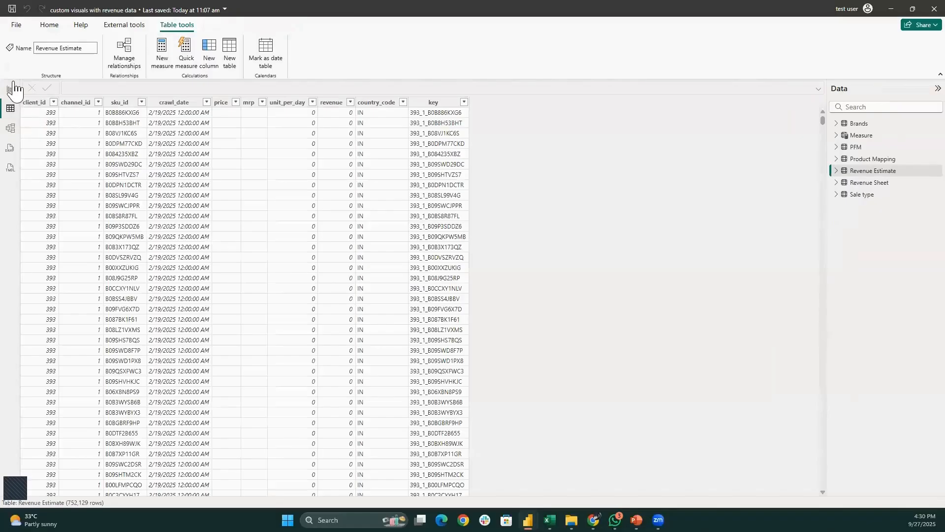
pyautogui.click(15, 90)
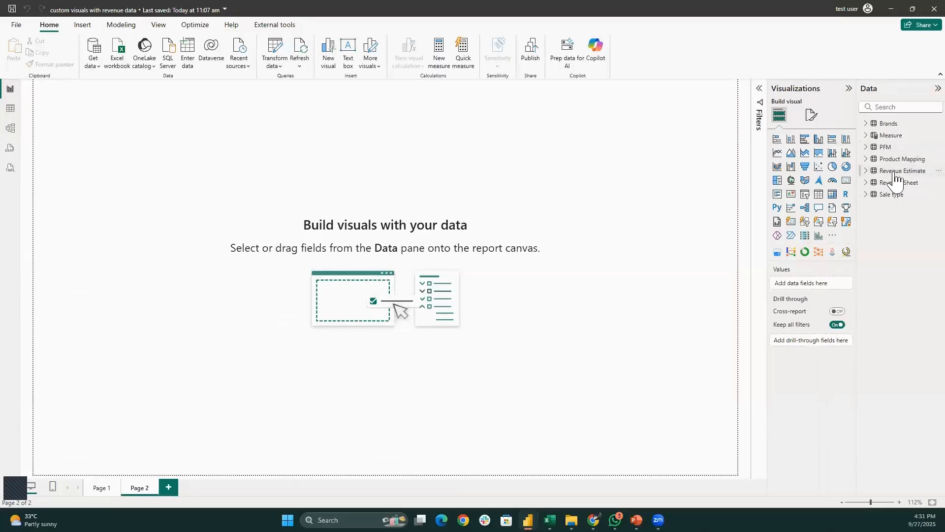
pyautogui.click(10, 112)
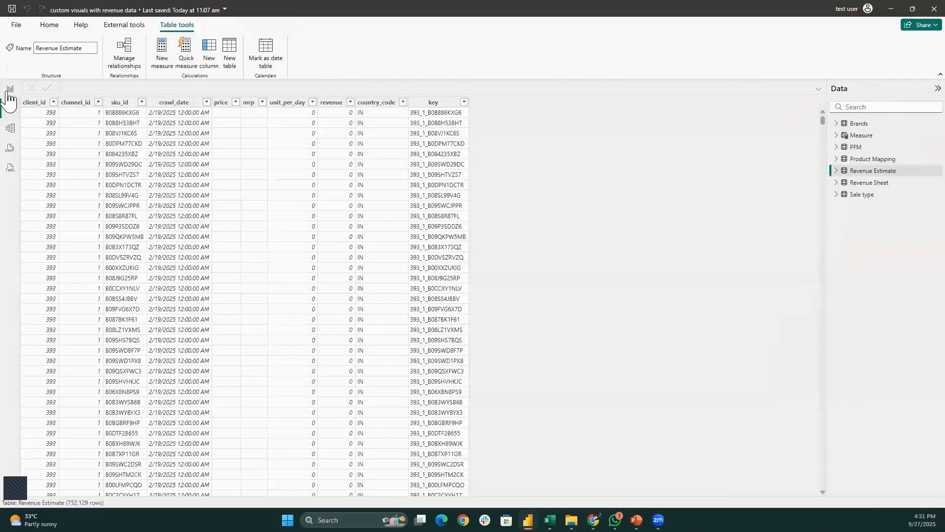
pyautogui.click(10, 89)
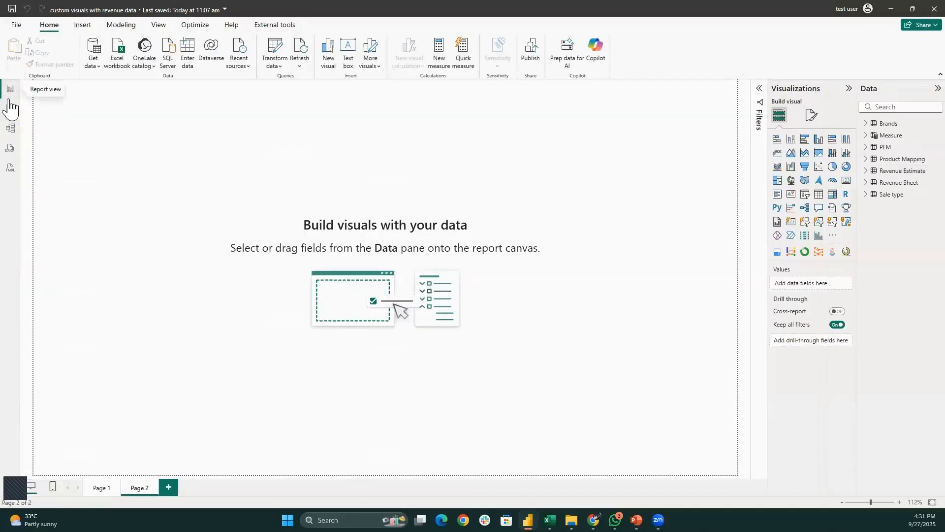
pyautogui.click(10, 111)
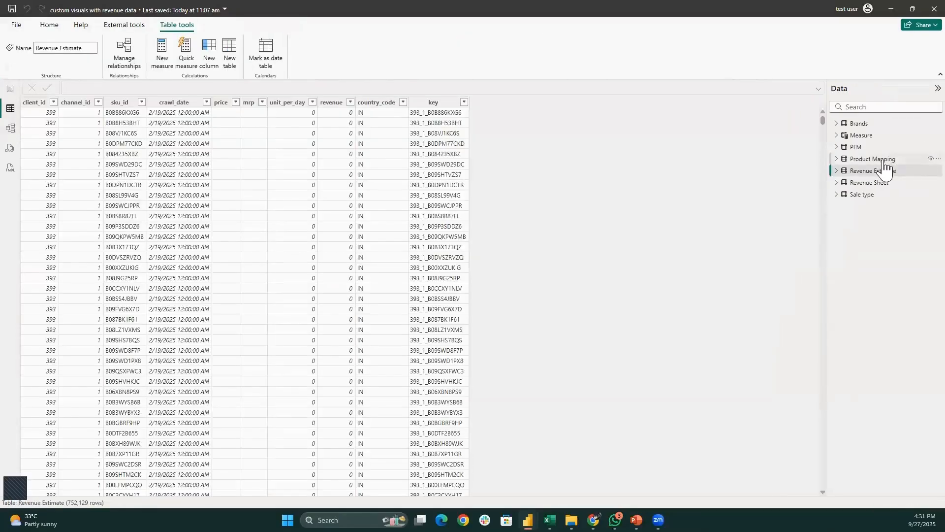
pyautogui.click(884, 160)
pyautogui.click(882, 171)
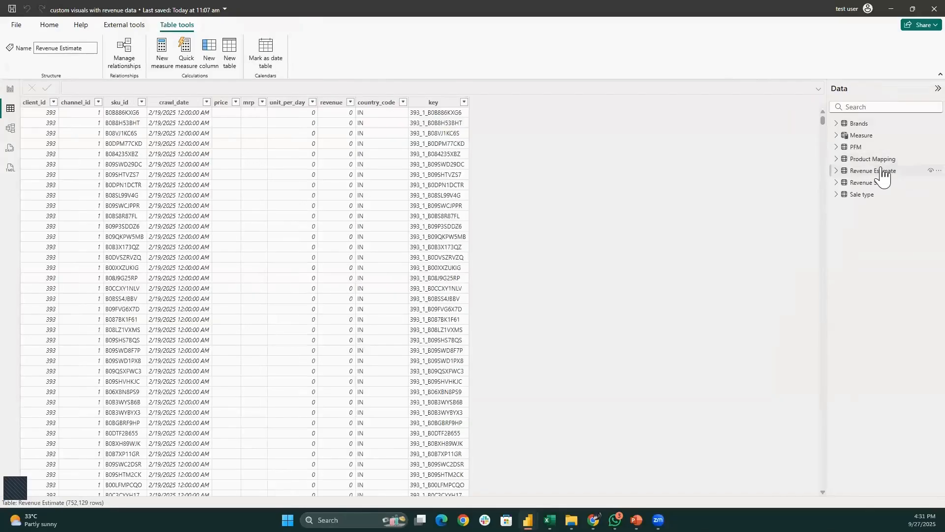
pyautogui.click(882, 161)
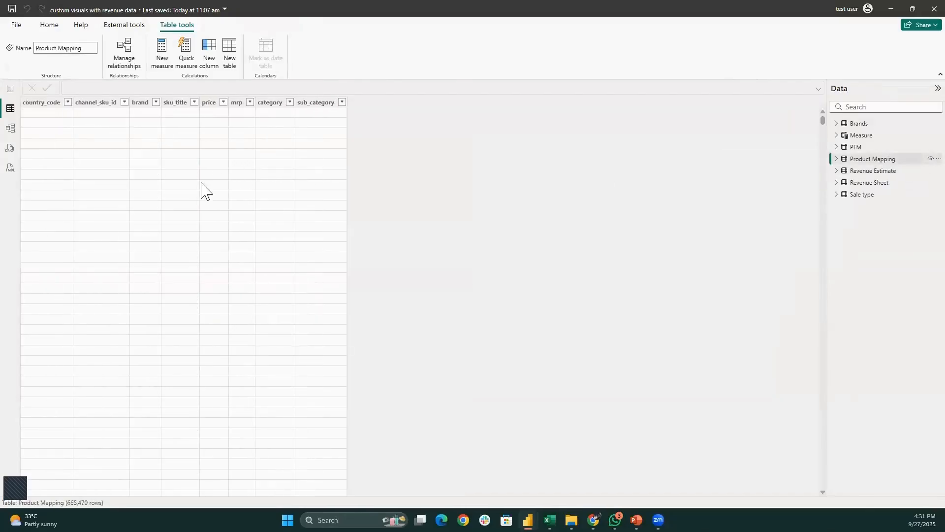
# Examine the rows of the Product Mapping table and the relationships in Model view, and return to Report view
pyautogui.scroll(-10, 202, 184)
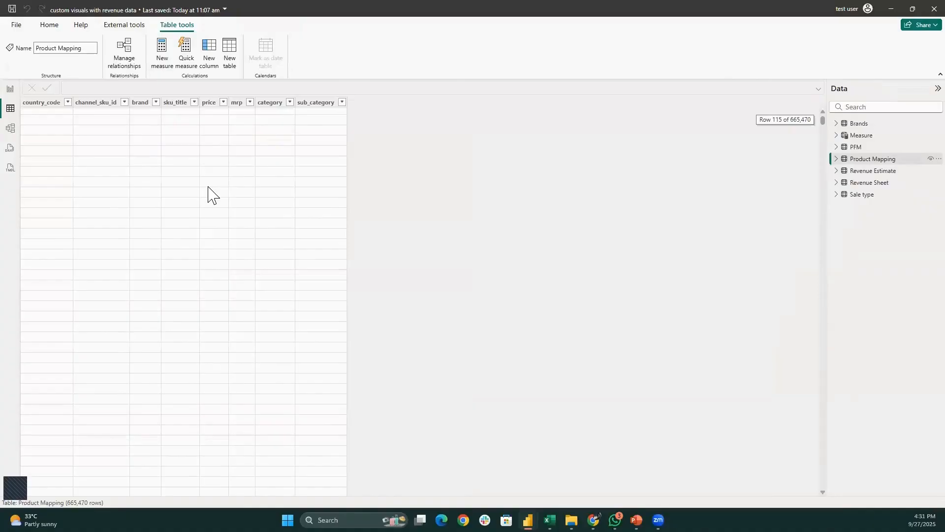
pyautogui.scroll(10, 208, 192)
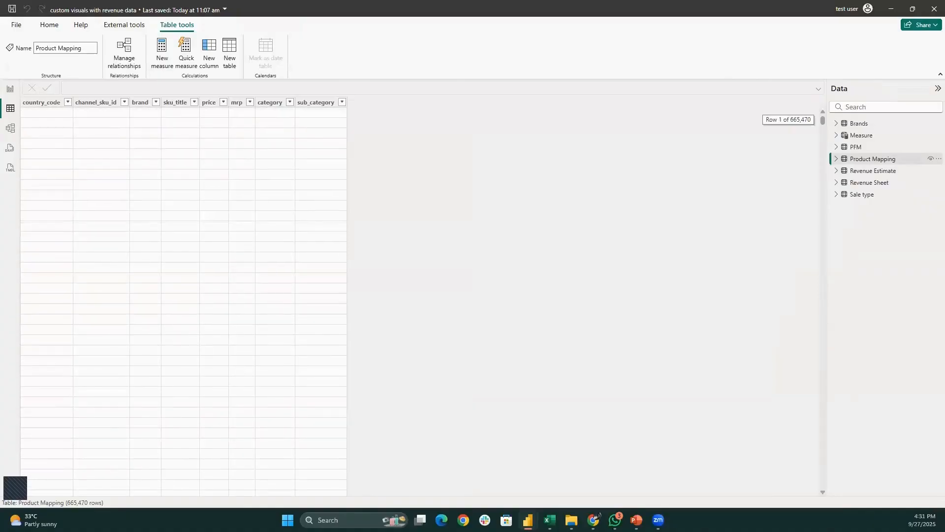
pyautogui.click(11, 129)
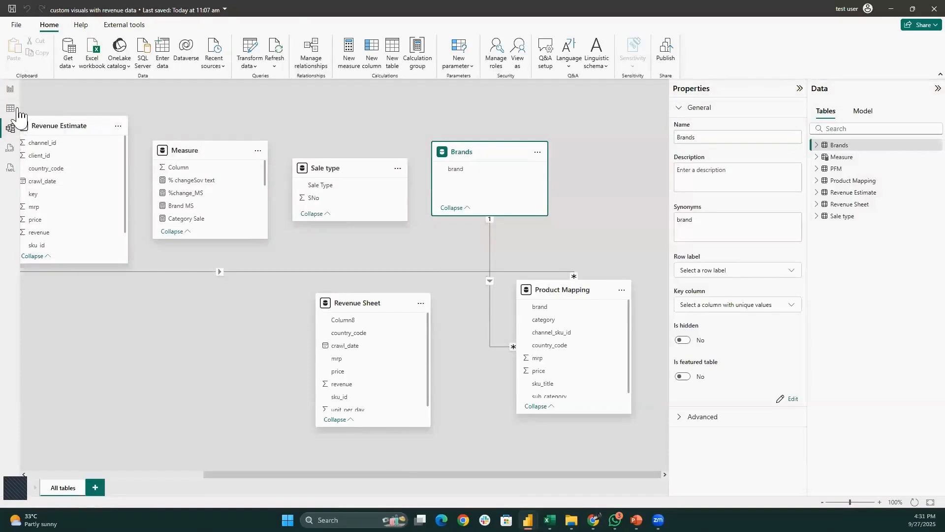
pyautogui.click(10, 89)
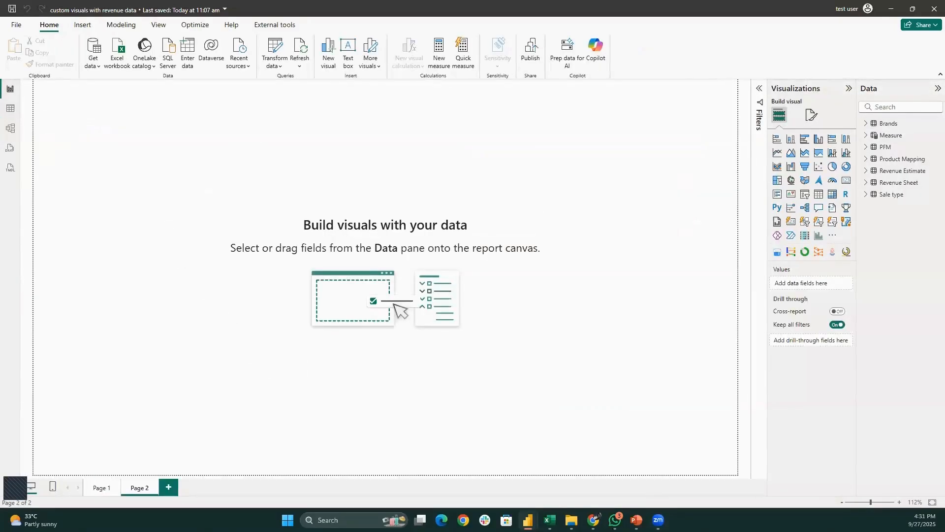
# Switch to the Sample Data Set workbook in Excel and look over the Product Mapping and Revenue Sheet worksheets
pyautogui.moveTo(550, 519)
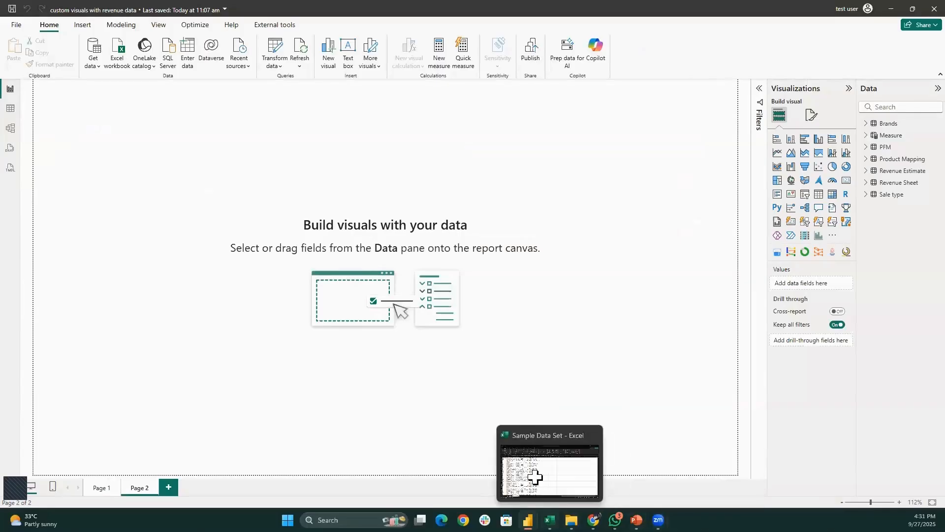
pyautogui.click(535, 476)
pyautogui.click(365, 296)
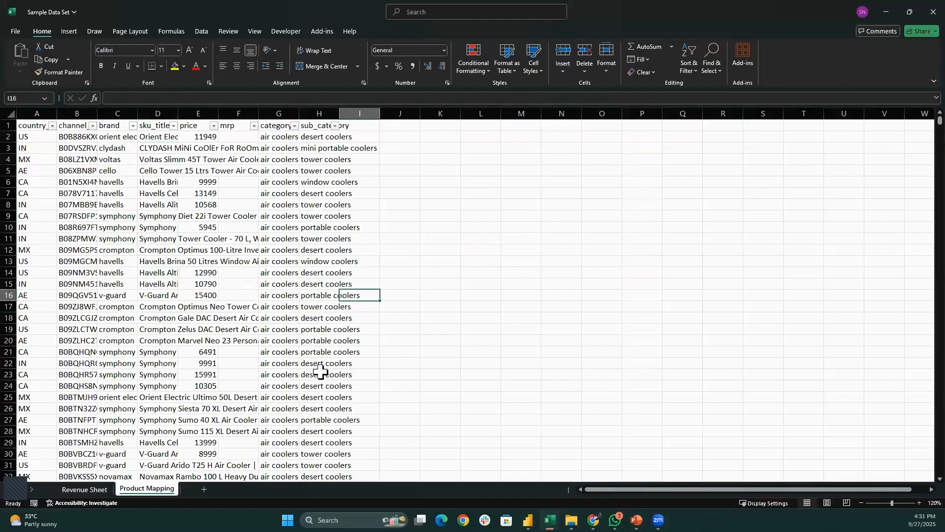
pyautogui.click(324, 246)
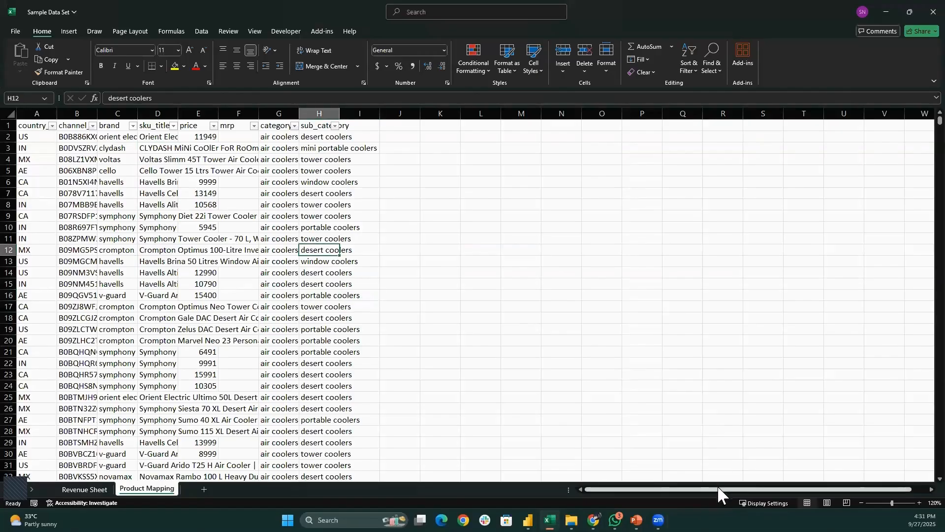
pyautogui.click(98, 489)
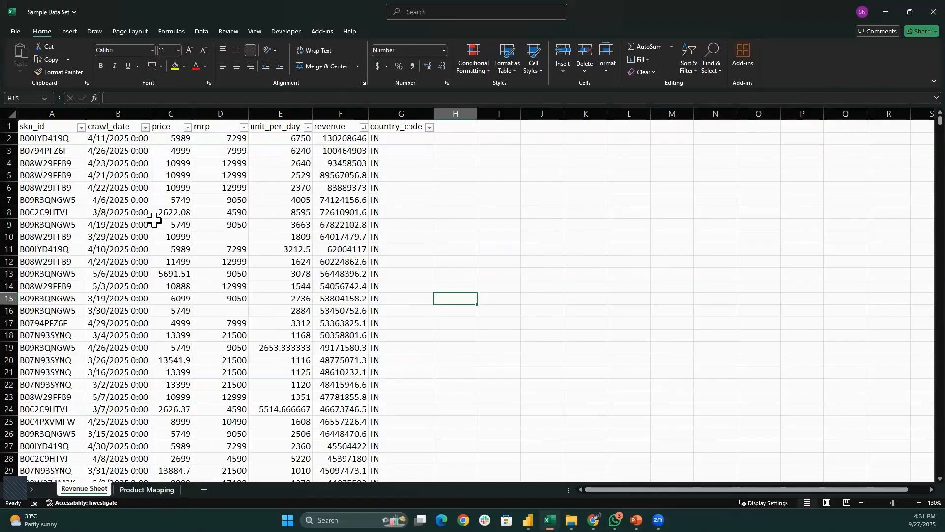
# Examine the SKU ID, brand, title, category and sub-category columns of the Product Mapping worksheet
pyautogui.hotkey('ctrl', 'pagedown')
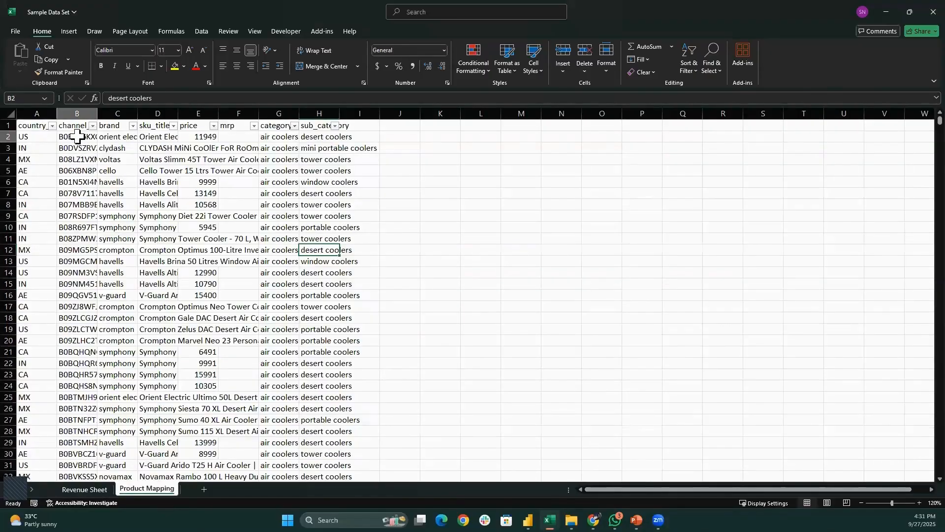
pyautogui.click(78, 137)
pyautogui.click(82, 110)
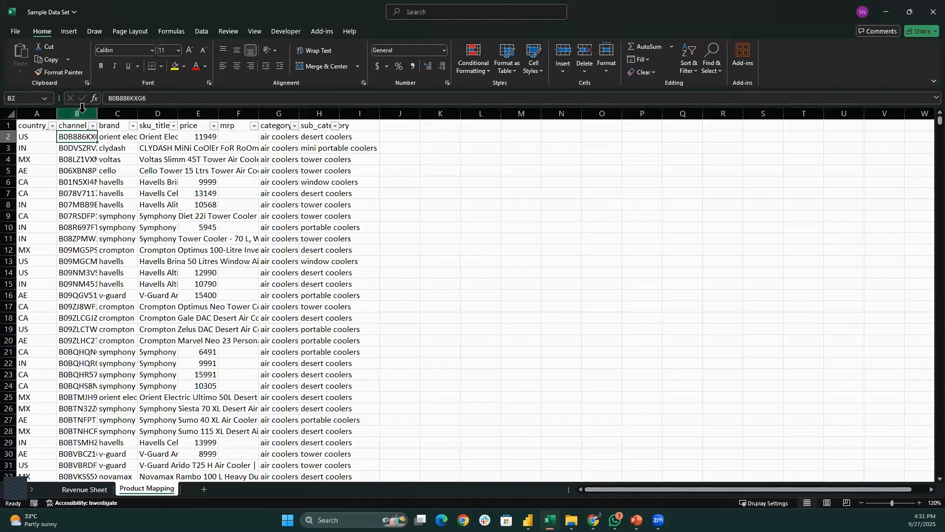
pyautogui.click(81, 141)
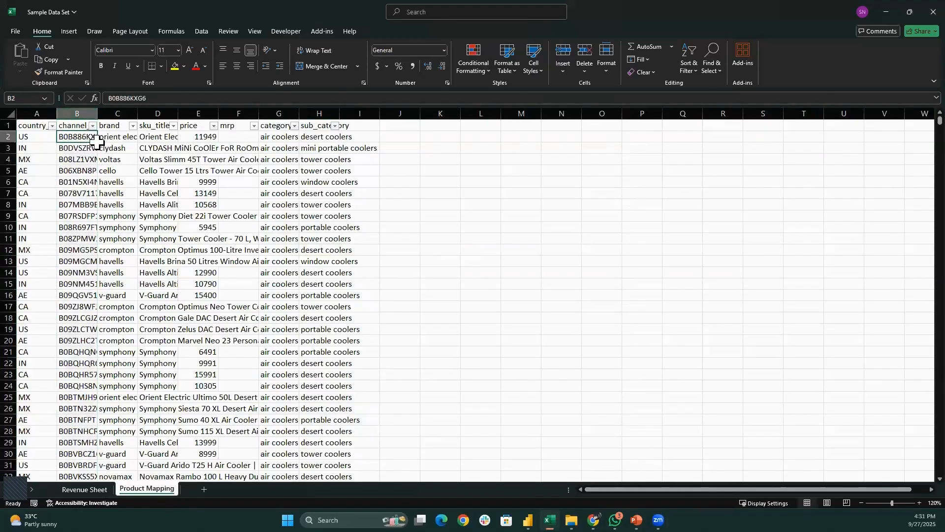
pyautogui.click(146, 141)
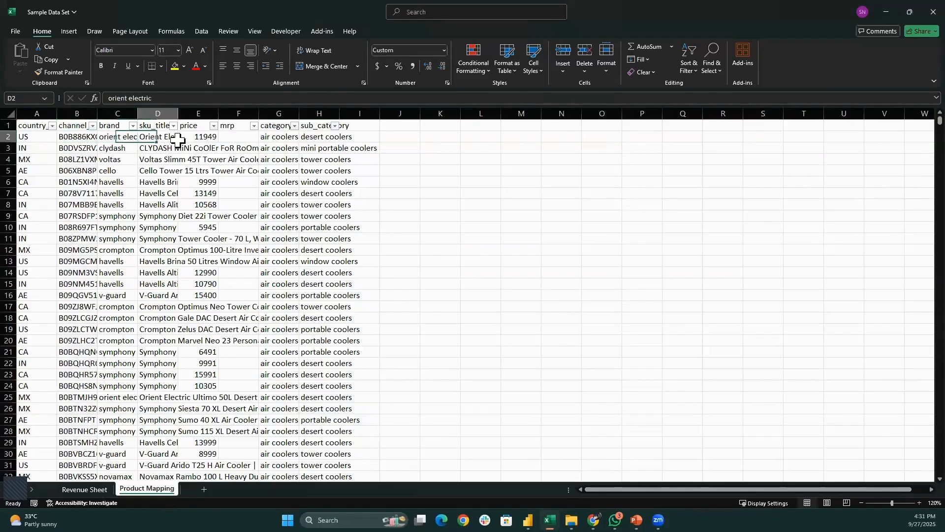
pyautogui.click(279, 139)
pyautogui.click(319, 136)
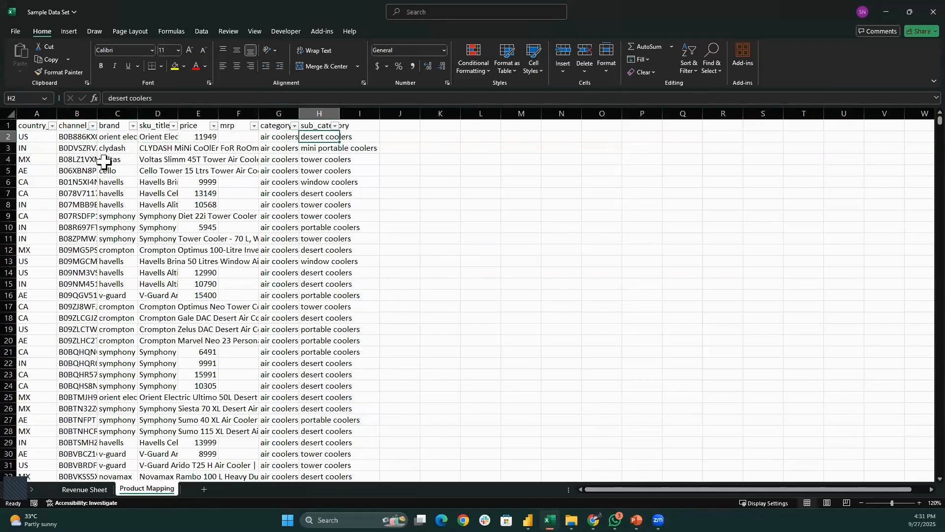
pyautogui.click(83, 138)
pyautogui.moveTo(89, 171); pyautogui.dragTo(88, 215)
pyautogui.click(119, 191)
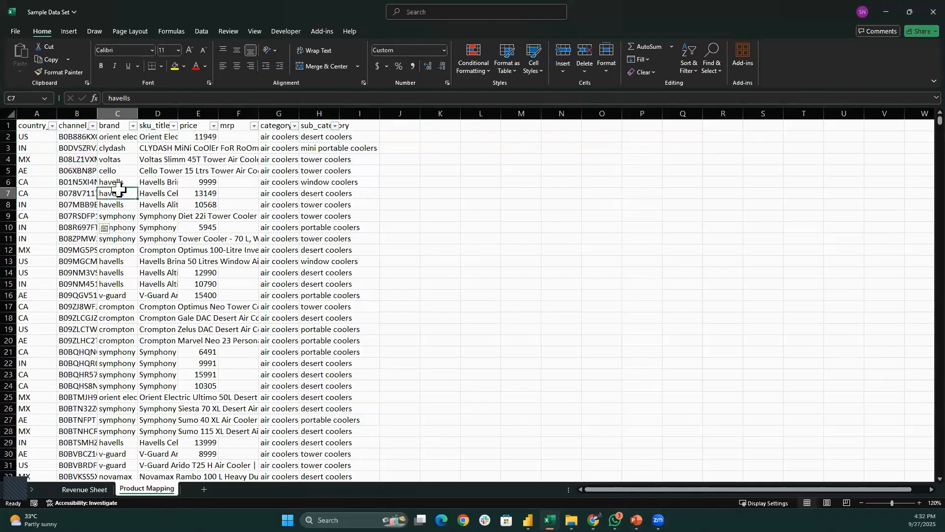
# Widen the channel_sku_id column of the Product Mapping worksheet to fit its contents, and inspect the product details beside it
pyautogui.click(79, 114)
pyautogui.doubleClick(98, 114)
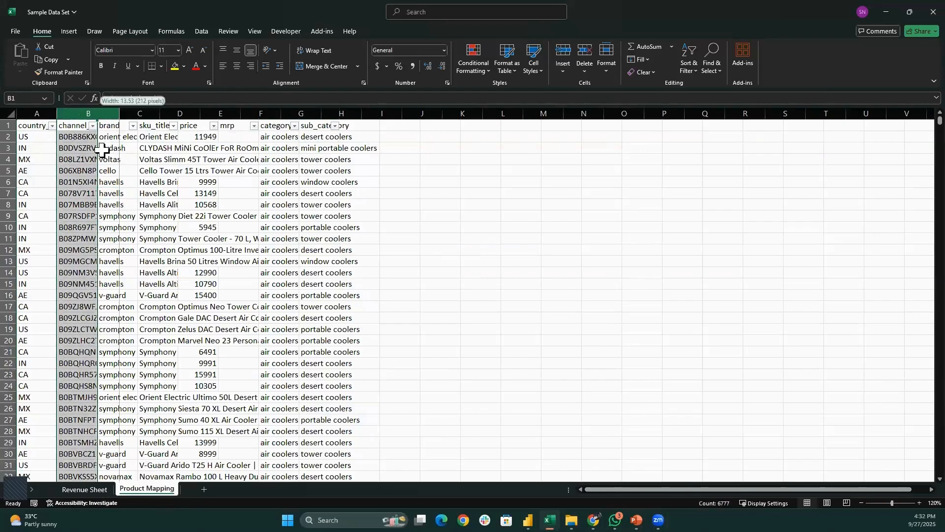
pyautogui.click(96, 138)
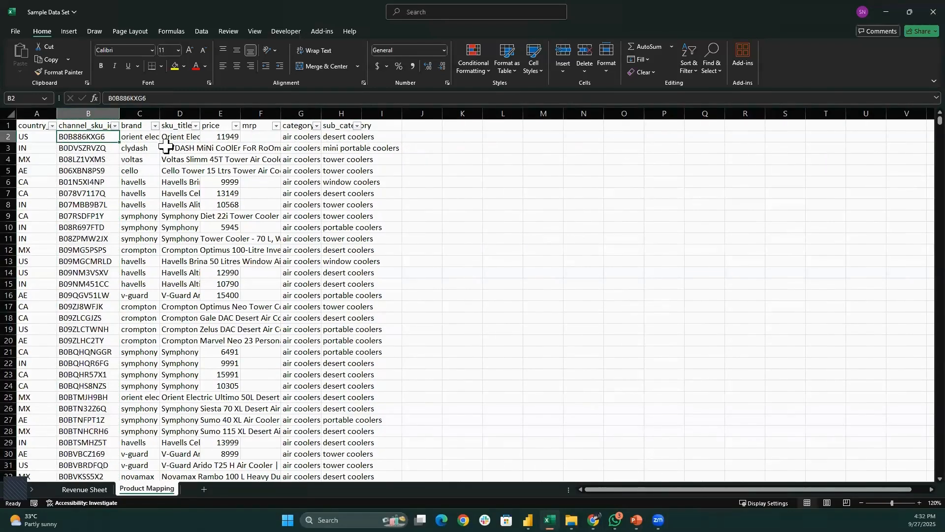
pyautogui.moveTo(162, 146); pyautogui.dragTo(354, 362)
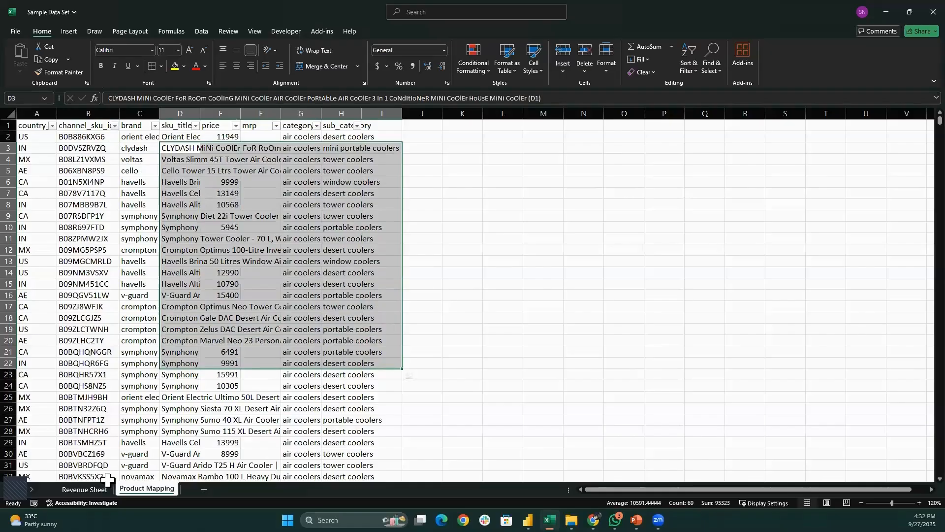
# Examine the sku_id, unit_per_day and crawl_date columns of the Revenue Sheet worksheet
pyautogui.hotkey('ctrl', 'pageup')
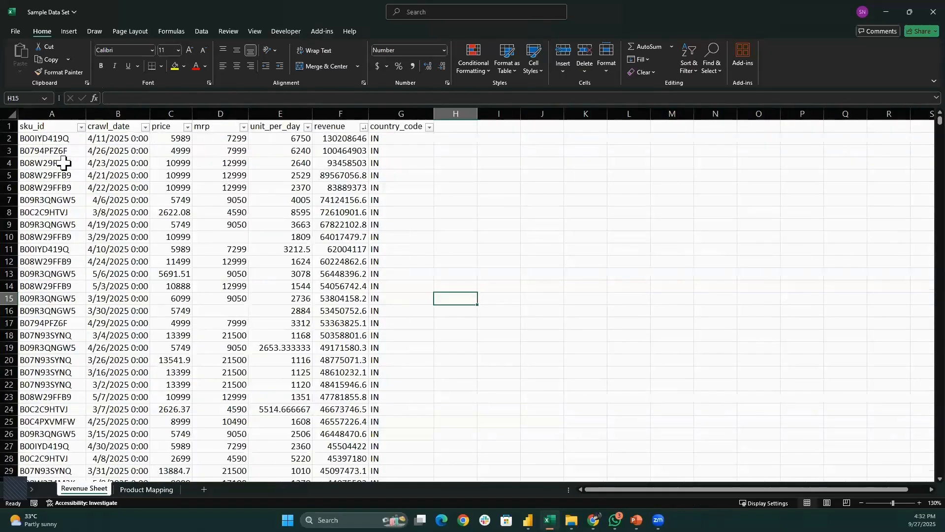
pyautogui.moveTo(52, 141); pyautogui.dragTo(53, 226)
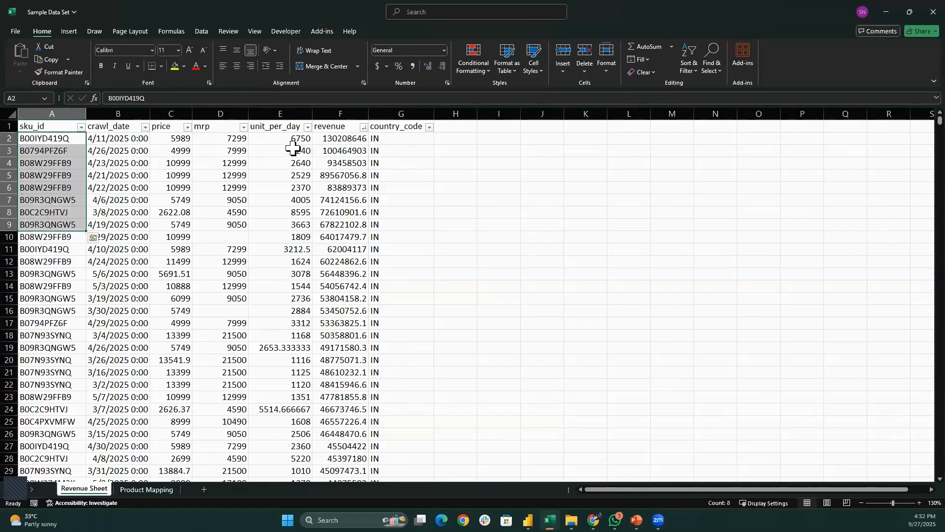
pyautogui.moveTo(296, 139); pyautogui.dragTo(308, 187)
pyautogui.click(123, 150)
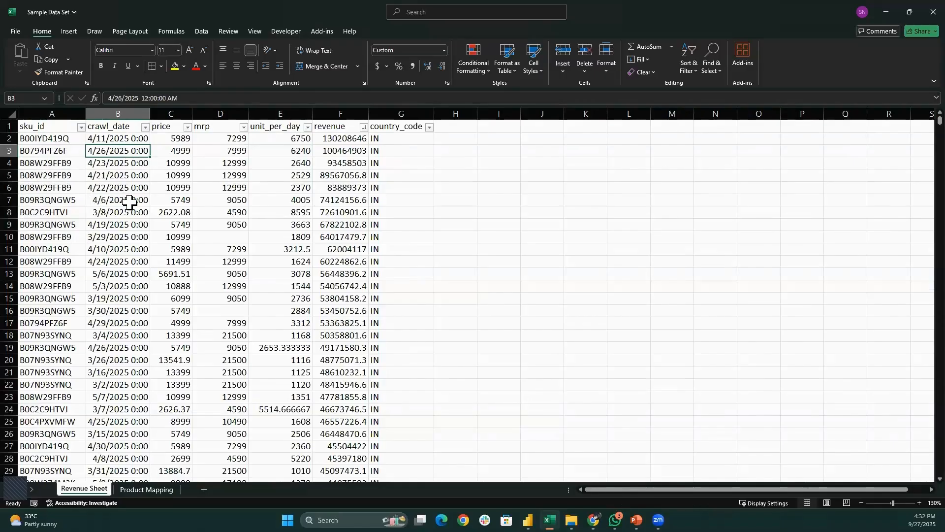
# Compare the country_code and product columns of the Product Mapping worksheet with the crawl_date column of the Revenue Sheet
pyautogui.click(155, 489)
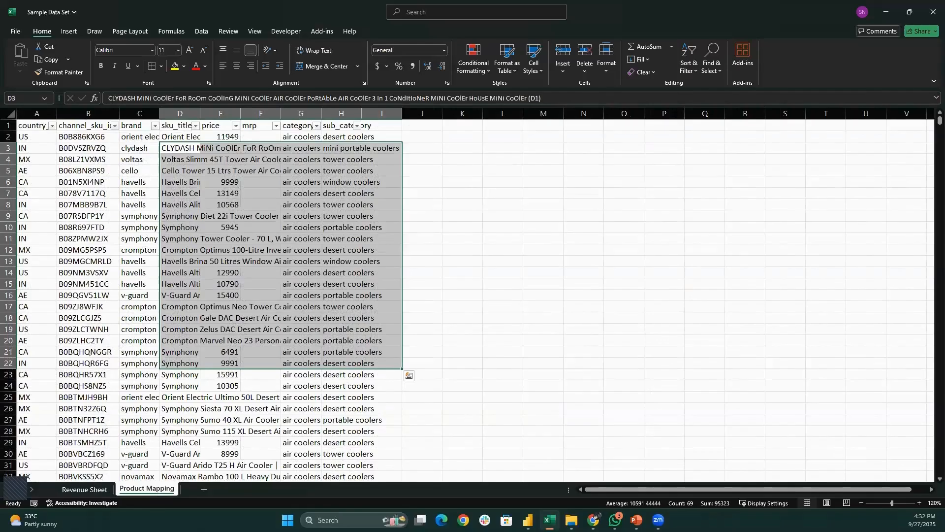
pyautogui.click(59, 361)
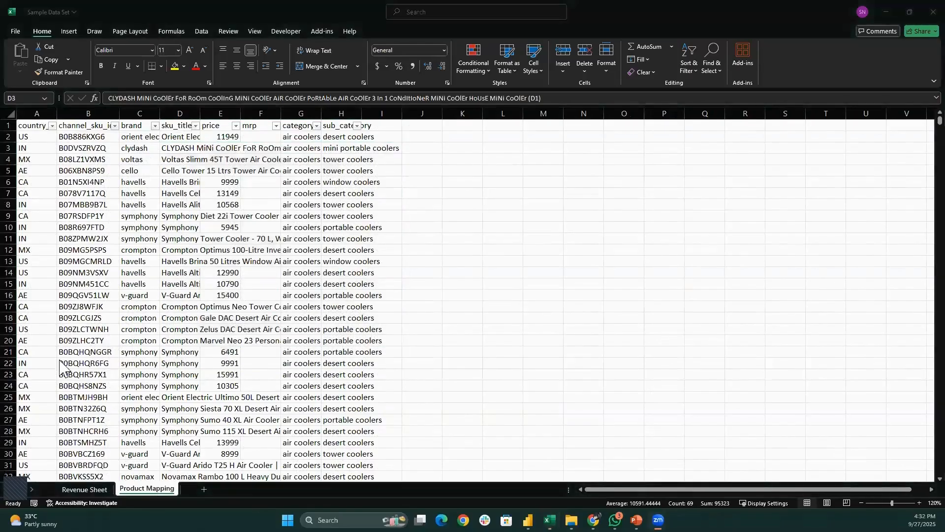
pyautogui.click(187, 239)
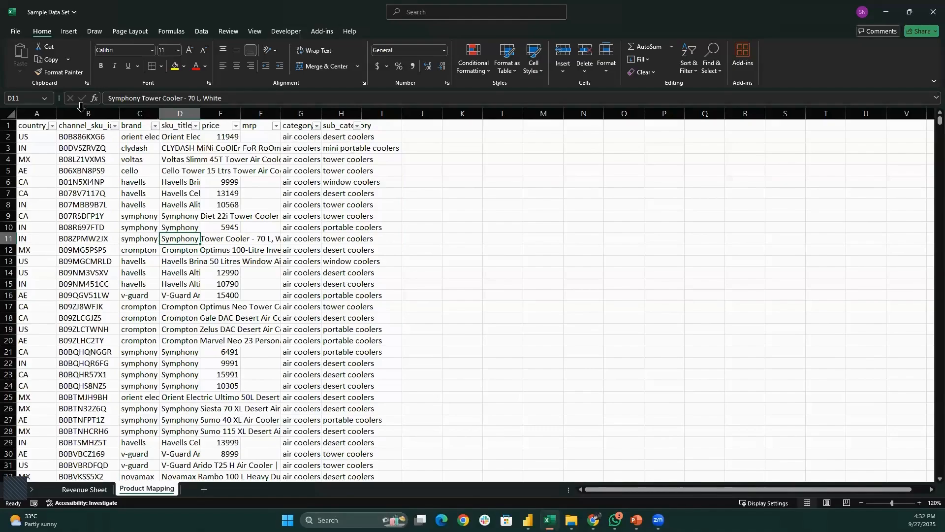
pyautogui.click(41, 110)
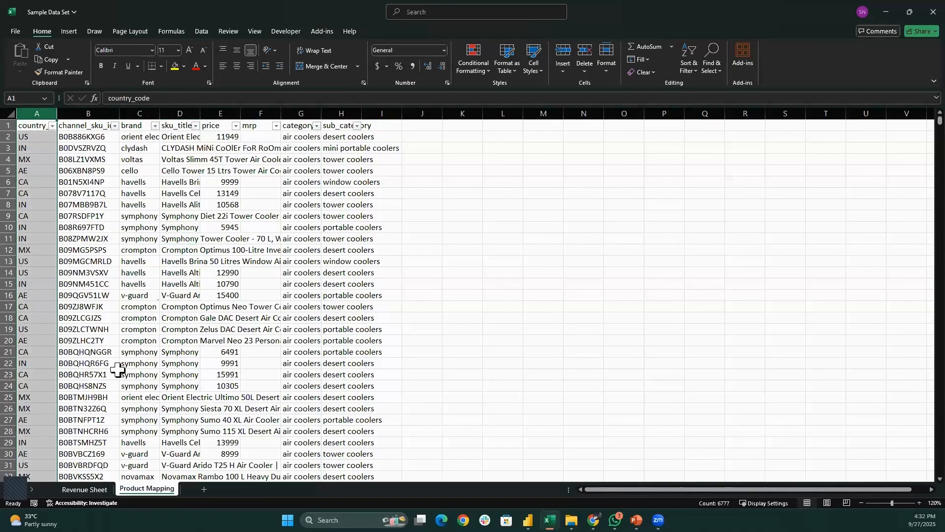
pyautogui.moveTo(199, 304); pyautogui.dragTo(202, 442)
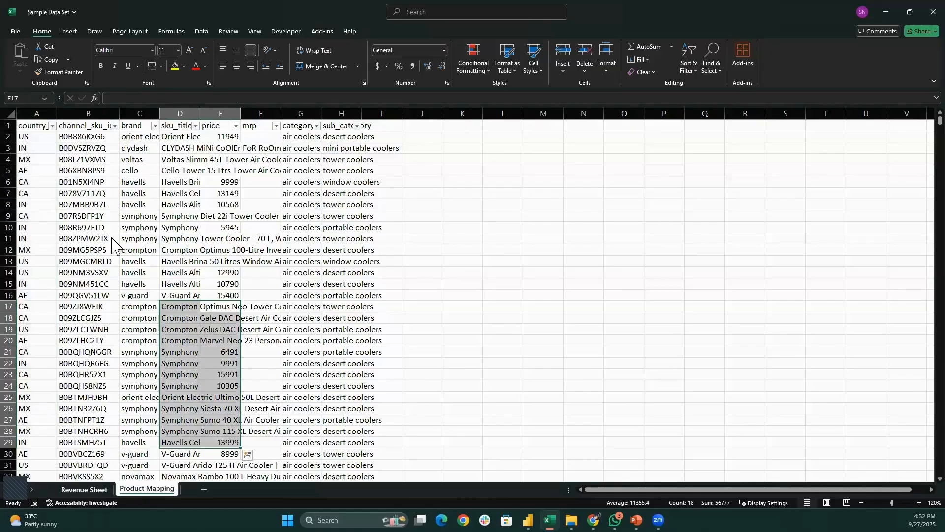
pyautogui.hotkey('ctrl', 'pageup')
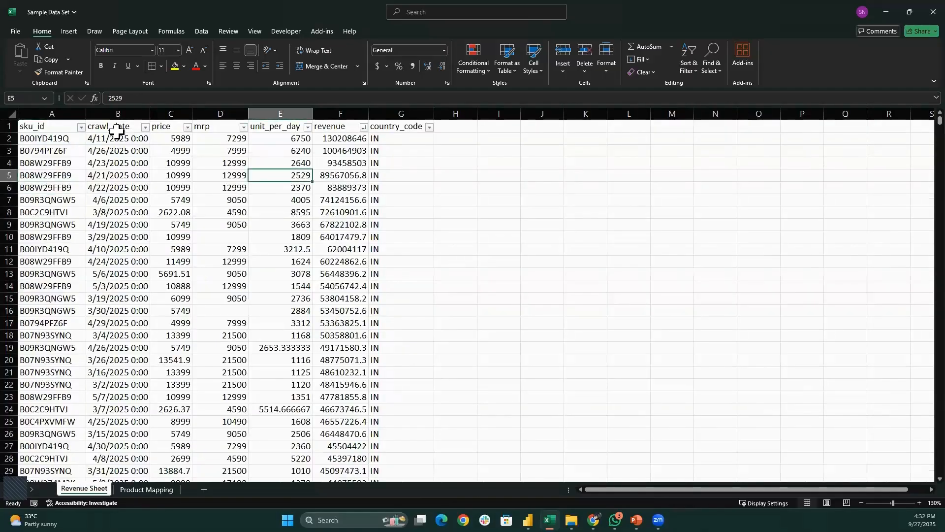
pyautogui.moveTo(118, 138); pyautogui.dragTo(119, 249)
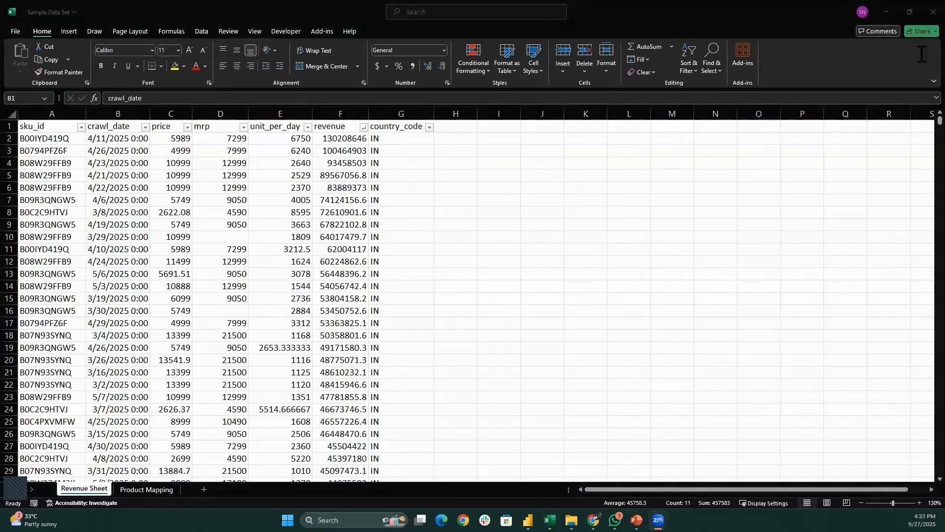
pyautogui.click(263, 197)
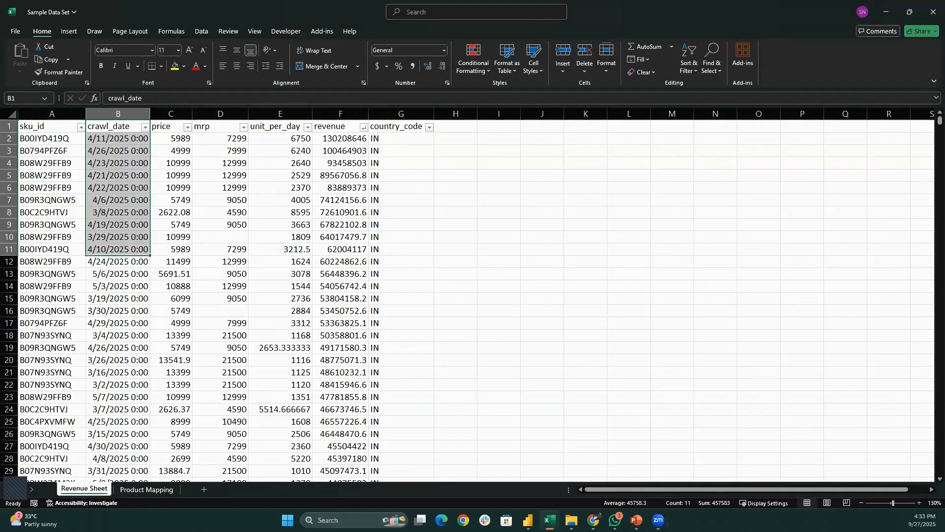
# Return to Power BI's Model view and rearrange the Revenue Sheet and Product Mapping cards, shifting both towards the left
pyautogui.moveTo(528, 519)
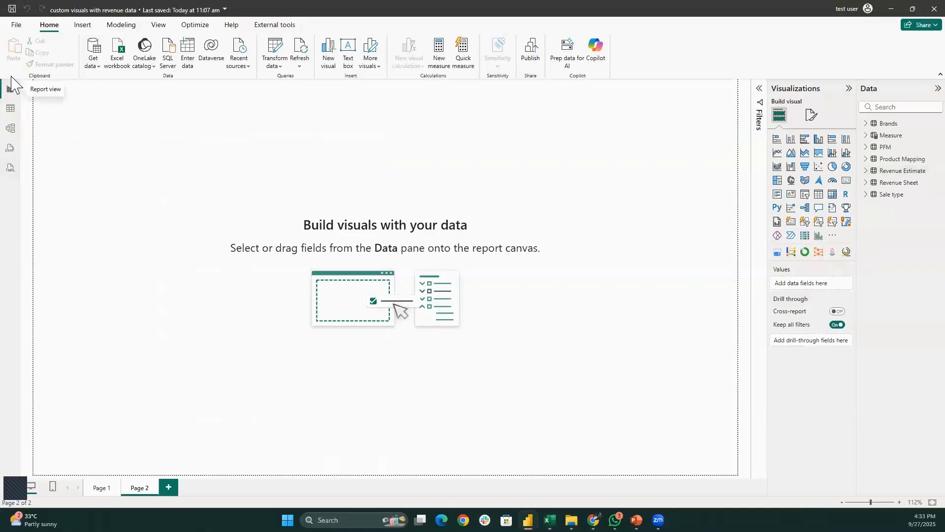
pyautogui.click(10, 129)
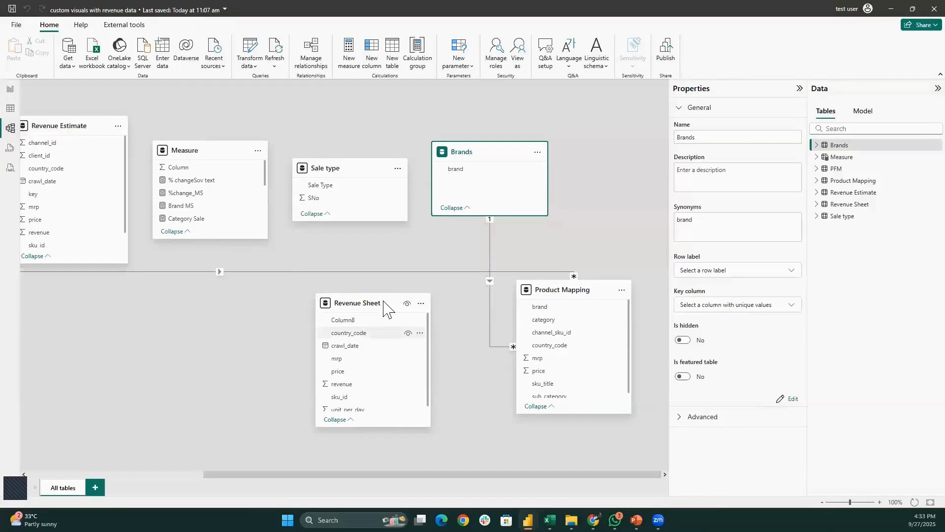
pyautogui.moveTo(386, 302); pyautogui.dragTo(282, 300)
pyautogui.moveTo(570, 293); pyautogui.dragTo(540, 298)
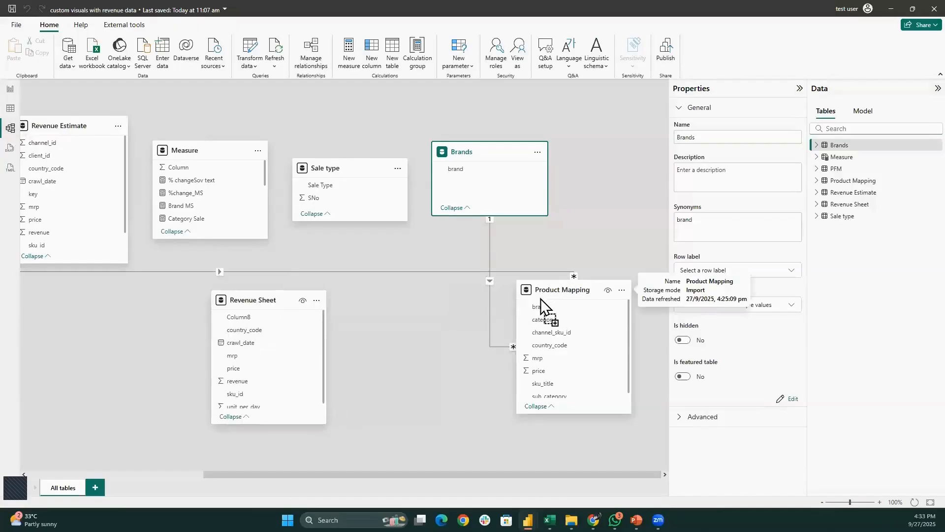
# Delete the relationship between the Brands and Product Mapping tables
pyautogui.rightClick(551, 258)
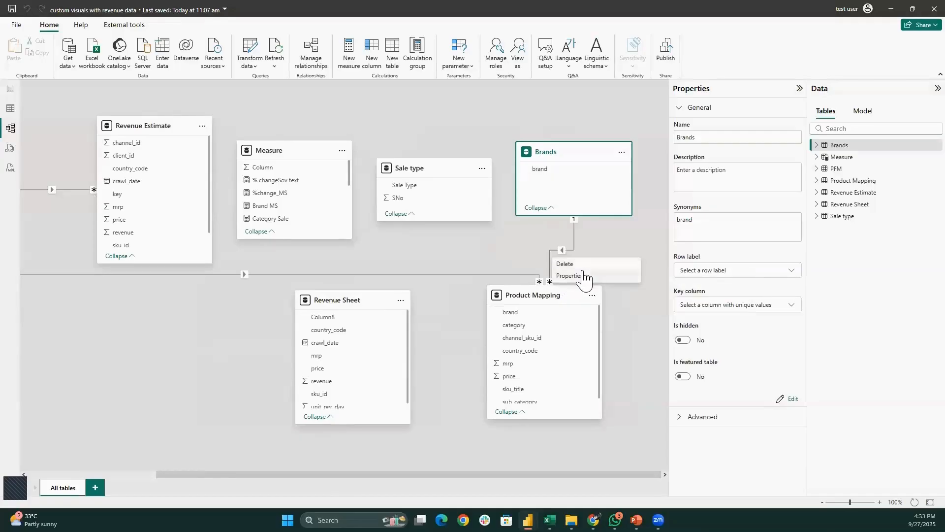
pyautogui.press('Delete')
pyautogui.click(536, 291)
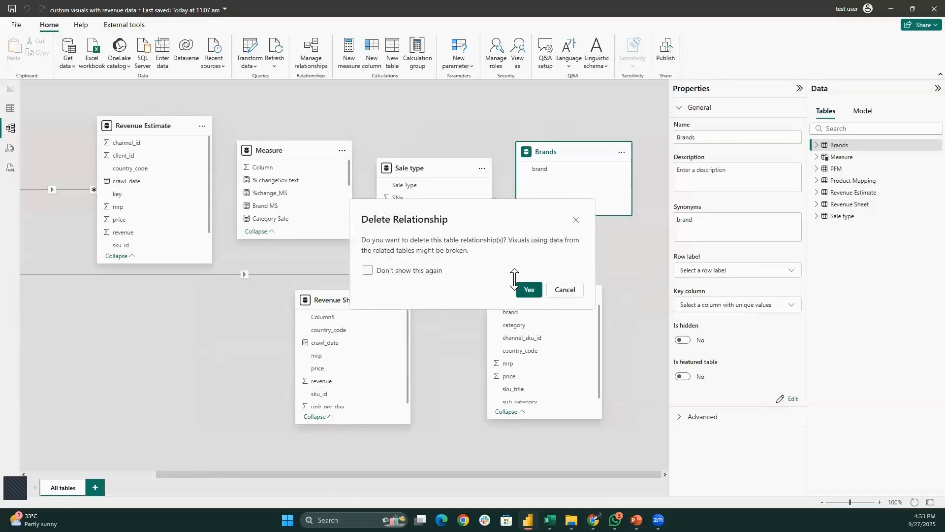
# Delete the relationship still linking the Product Mapping table to the rest of the model
pyautogui.rightClick(484, 274)
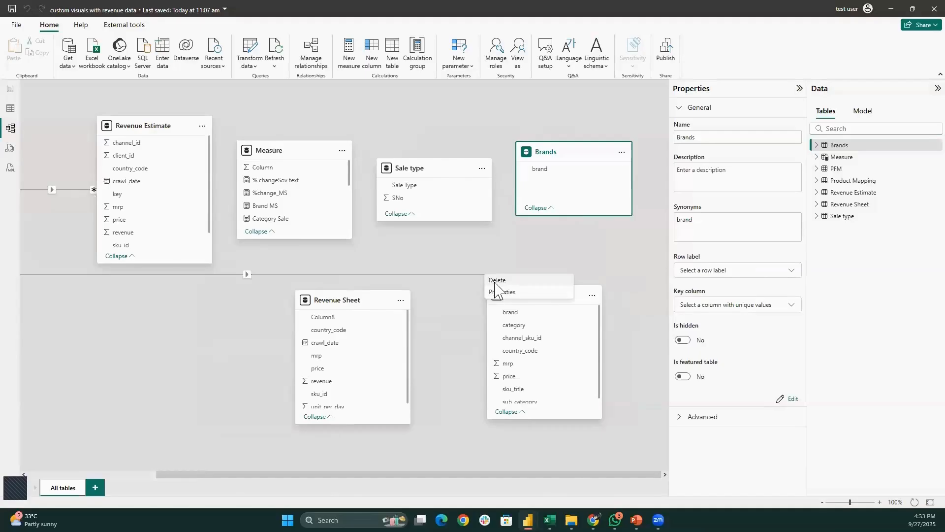
pyautogui.click(497, 290)
pyautogui.click(541, 298)
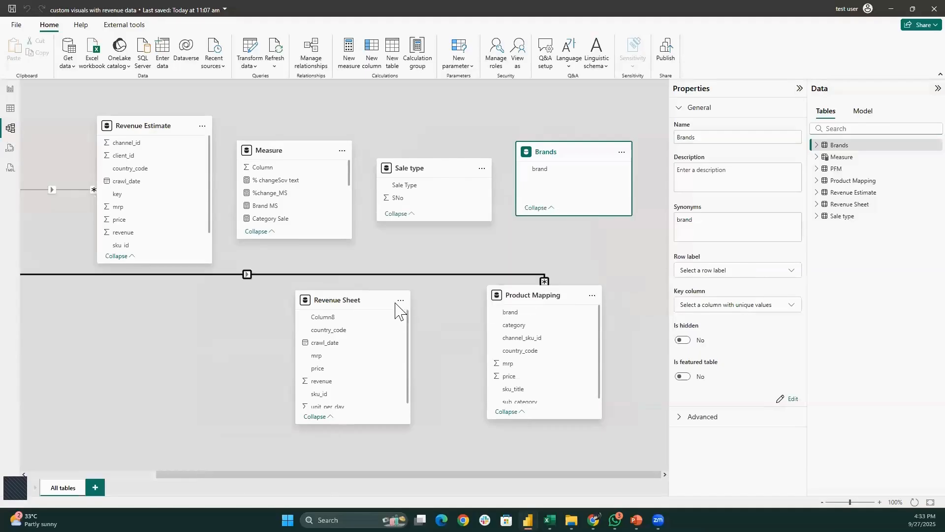
# Rearrange the Product Mapping and Revenue Sheet cards side by side in the empty area beyond the Brands card
pyautogui.moveTo(570, 298); pyautogui.dragTo(729, 266)
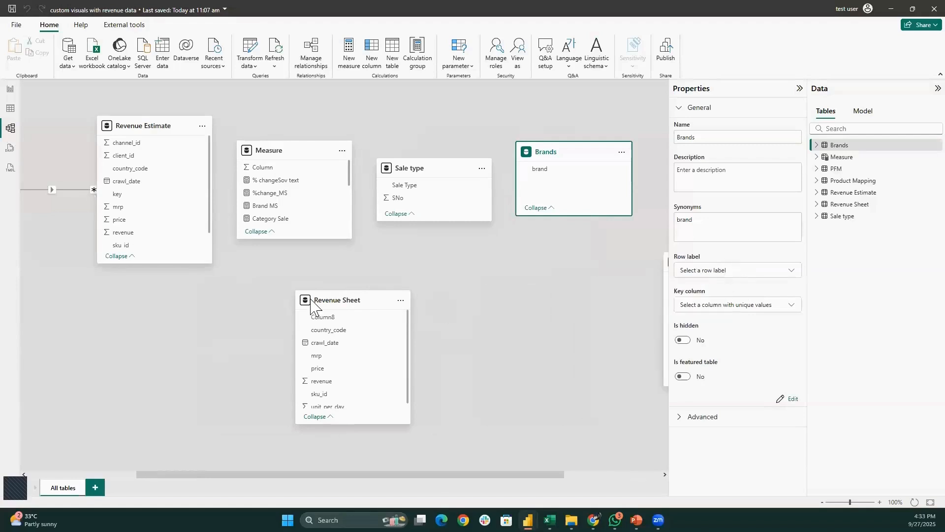
pyautogui.moveTo(323, 300); pyautogui.dragTo(722, 277)
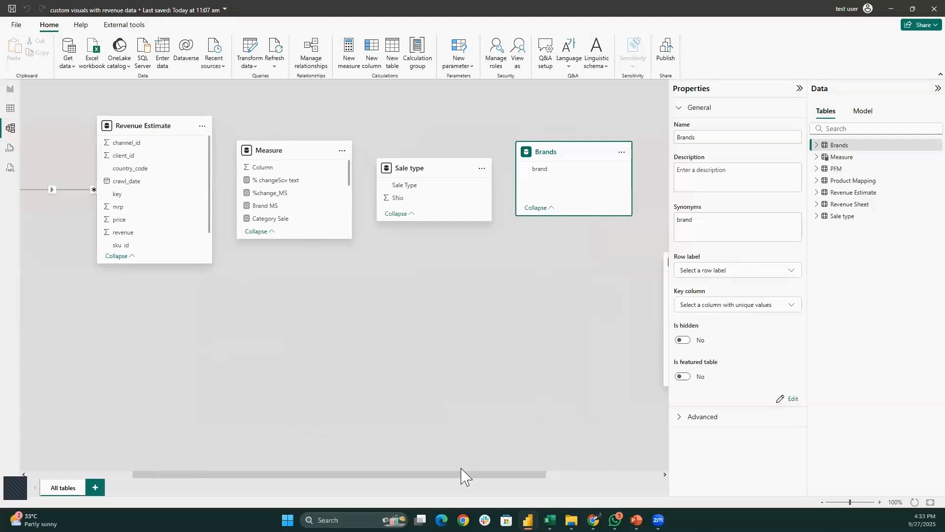
pyautogui.moveTo(468, 472); pyautogui.dragTo(762, 436)
pyautogui.moveTo(564, 274); pyautogui.dragTo(662, 279)
pyautogui.moveTo(526, 264); pyautogui.dragTo(426, 285)
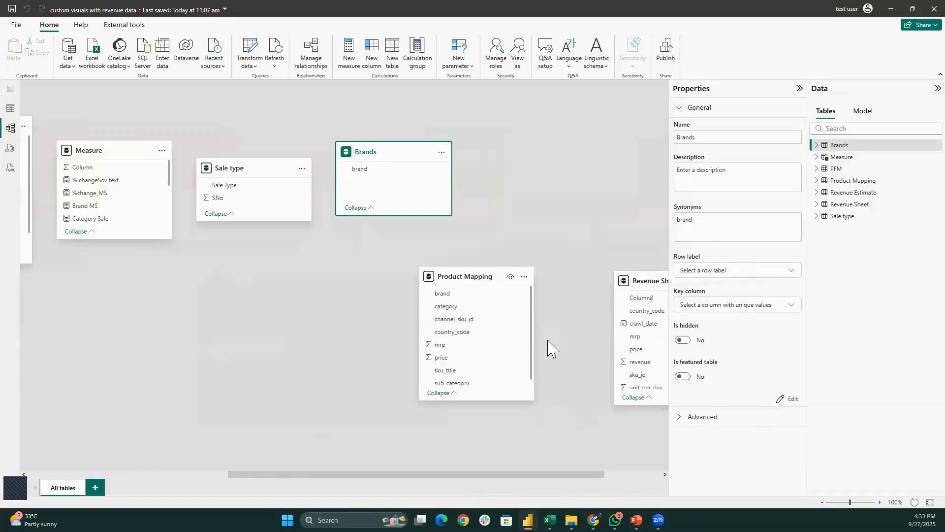
pyautogui.moveTo(538, 480); pyautogui.dragTo(721, 467)
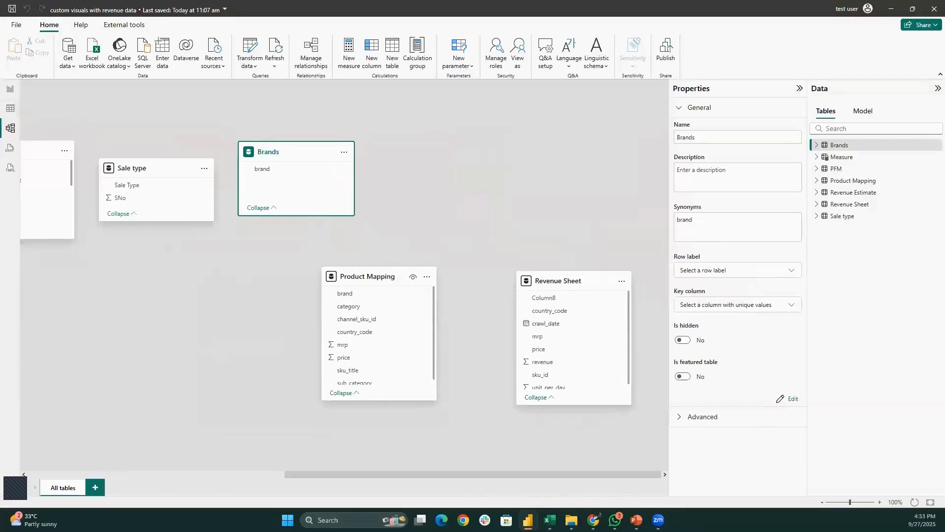
# Switch to Report view and add a line chart to the blank Page 2, enlarged to cover most of the page
pyautogui.click(19, 92)
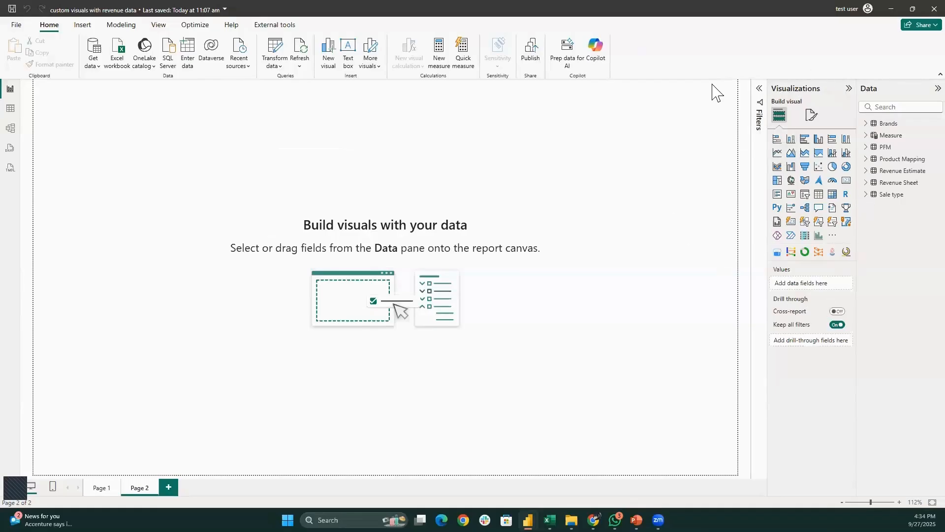
pyautogui.click(849, 88)
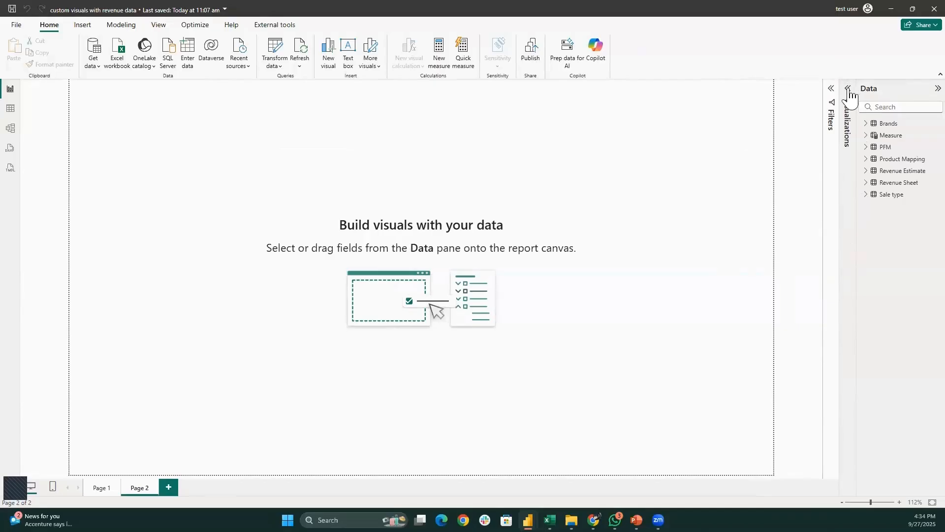
pyautogui.click(849, 93)
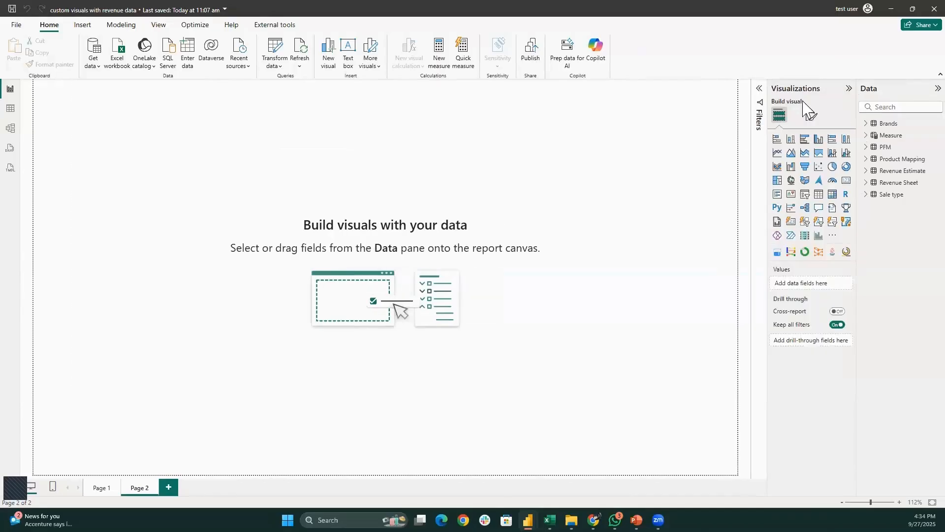
pyautogui.click(777, 153)
pyautogui.moveTo(133, 159); pyautogui.dragTo(255, 199)
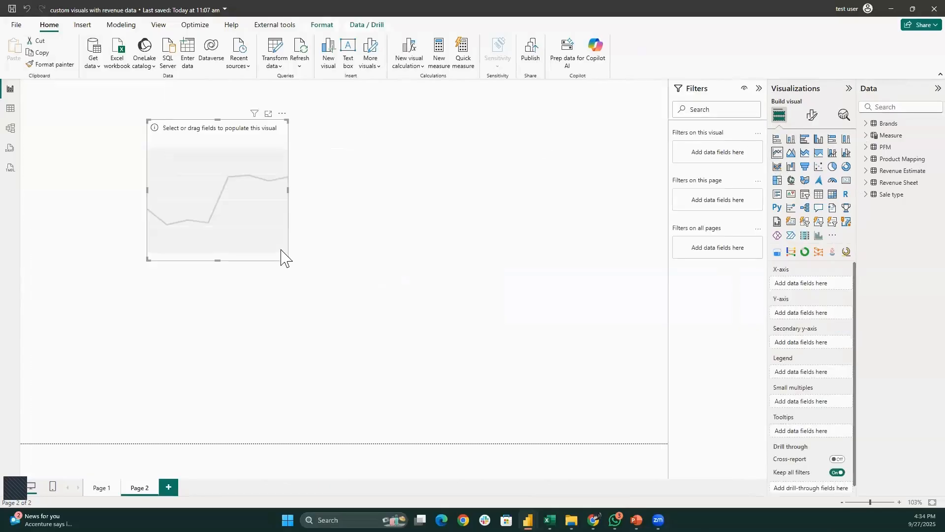
pyautogui.moveTo(286, 258); pyautogui.dragTo(607, 350)
pyautogui.moveTo(397, 261); pyautogui.dragTo(377, 302)
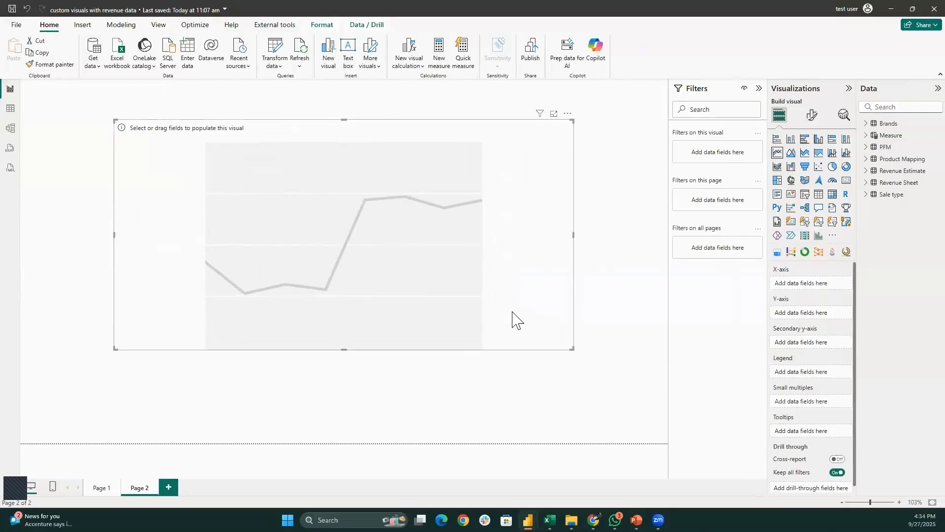
pyautogui.moveTo(578, 364); pyautogui.dragTo(596, 377)
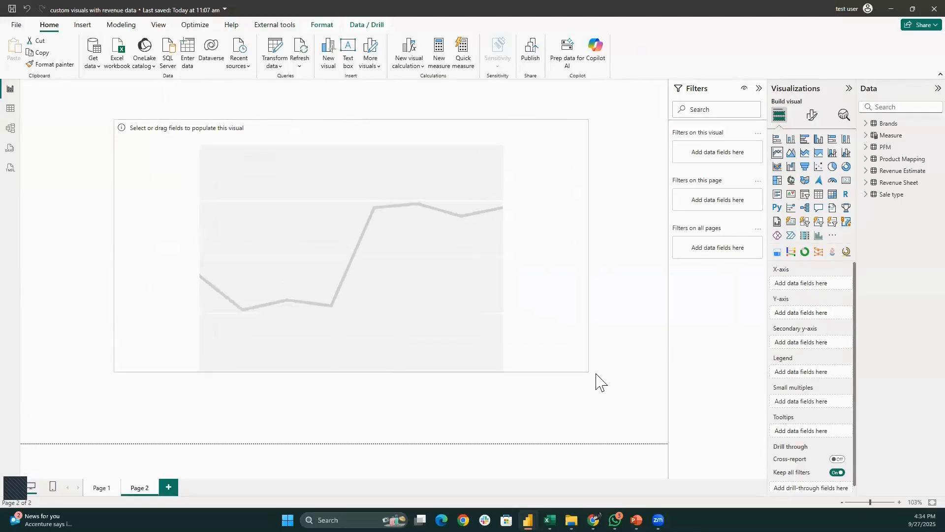
# Plot the Revenue Sheet's revenue on the Y-axis against crawl_date on the X-axis, expanded down to the Day level
pyautogui.click(866, 182)
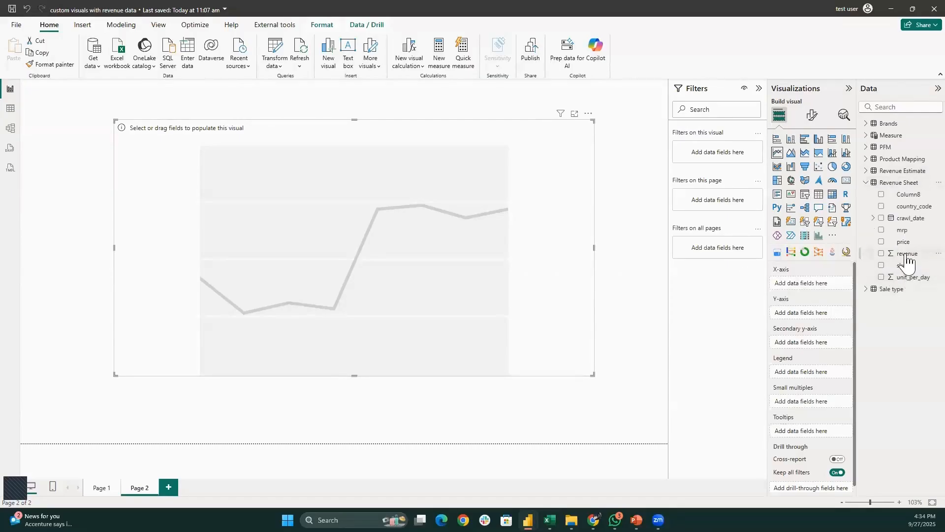
pyautogui.moveTo(907, 254); pyautogui.dragTo(853, 257)
pyautogui.moveTo(807, 305); pyautogui.dragTo(824, 319)
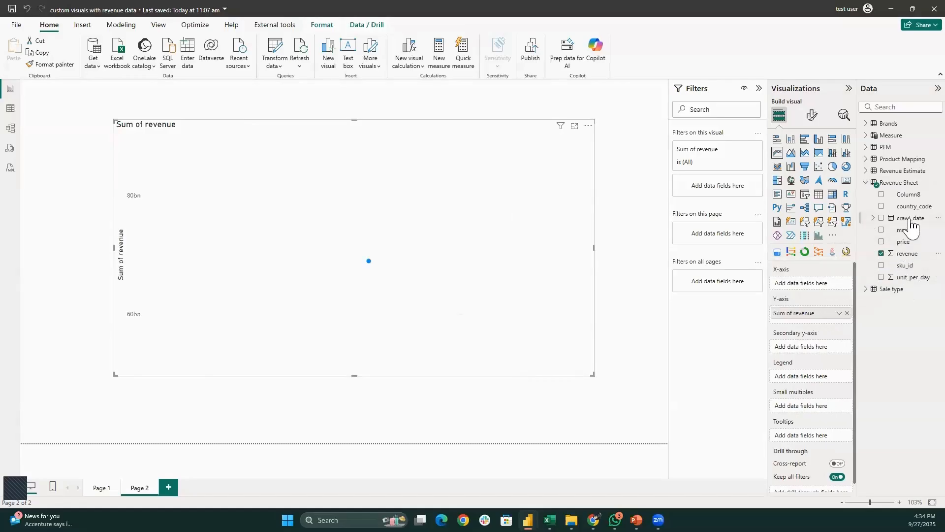
pyautogui.moveTo(910, 220); pyautogui.dragTo(809, 286)
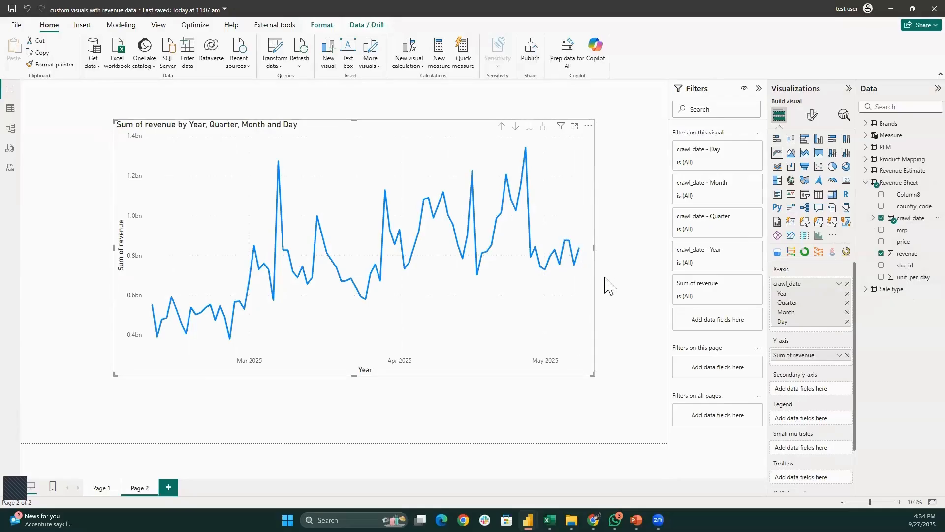
# Delete the revenue line chart from Page 2
pyautogui.click(634, 163)
pyautogui.click(440, 136)
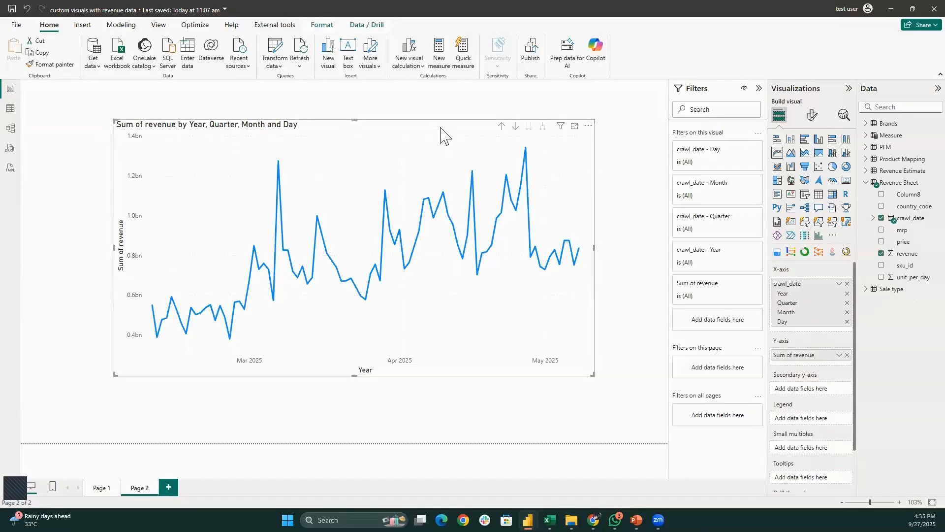
pyautogui.press('Delete')
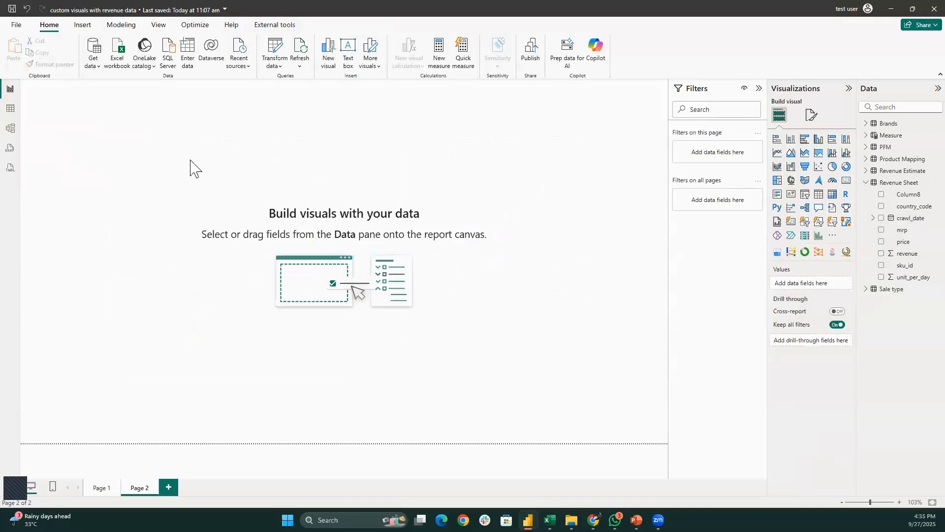
# Collapse the Revenue Sheet field list, then insert a new line chart on Page 2 and enlarge it across most of the page
pyautogui.click(870, 184)
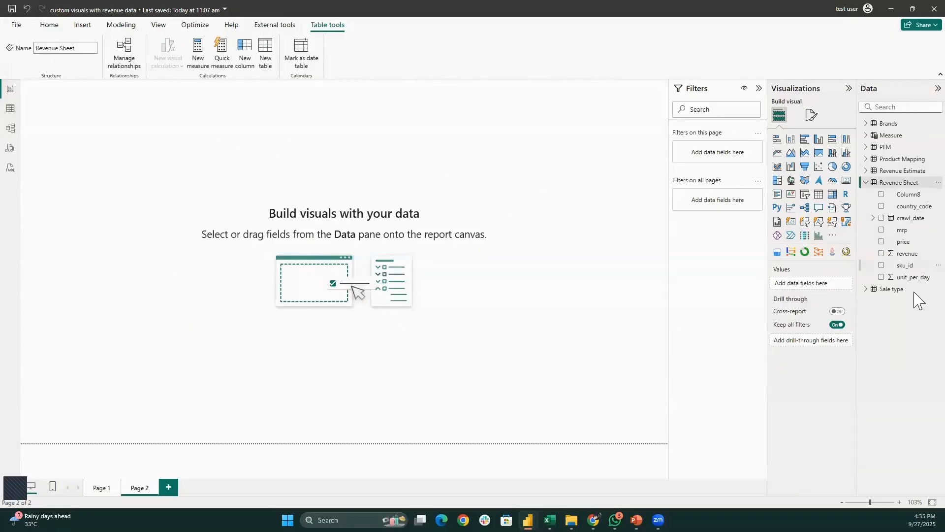
pyautogui.click(865, 182)
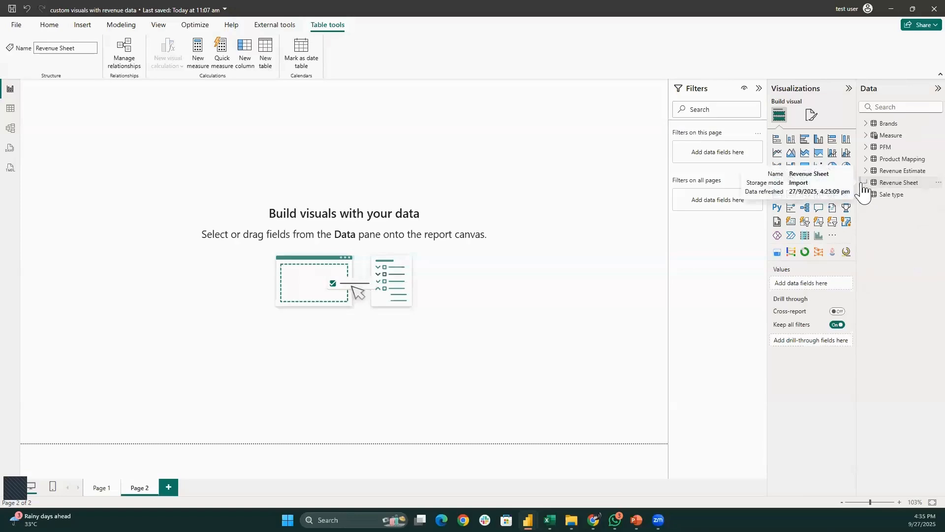
pyautogui.click(779, 157)
pyautogui.moveTo(101, 133); pyautogui.dragTo(158, 170)
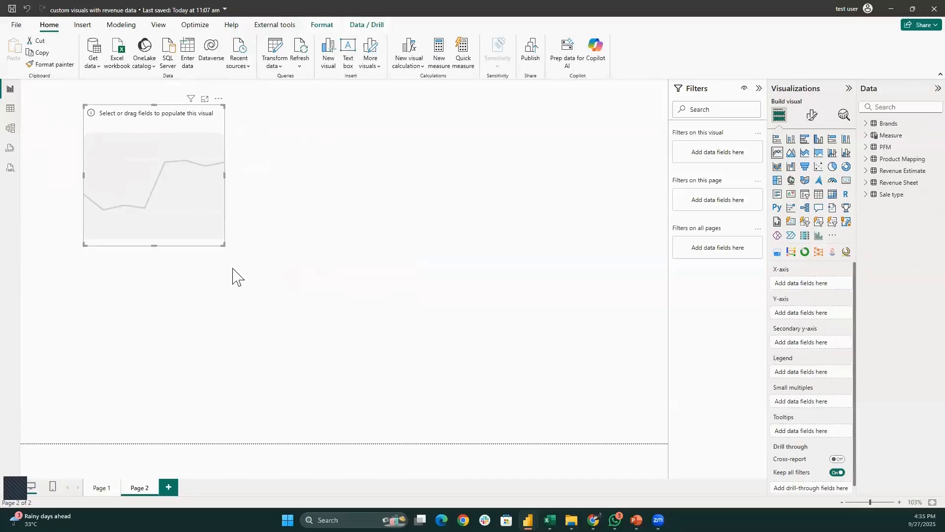
pyautogui.moveTo(222, 243); pyautogui.dragTo(612, 363)
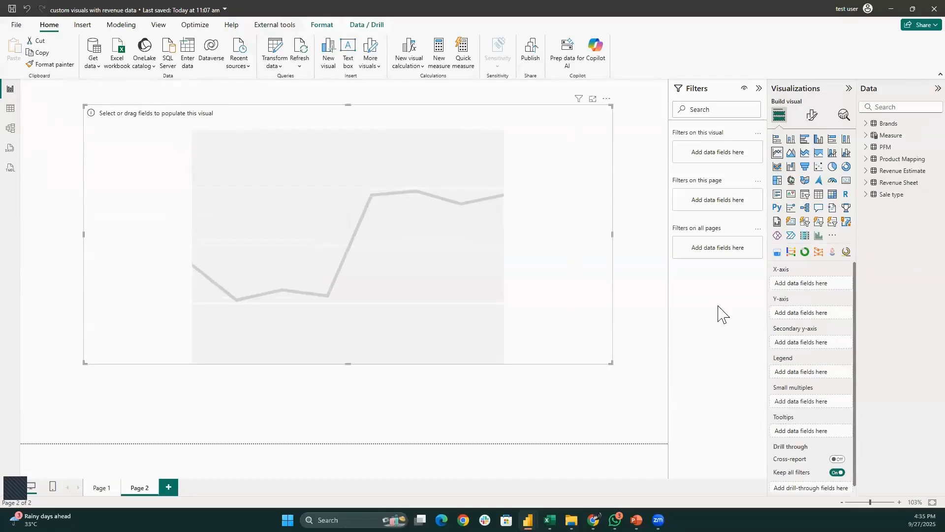
# Plot the Revenue Sheet's sum of revenue by crawl_date in the line chart, using plain crawl_date instead of the Date Hierarchy
pyautogui.click(867, 183)
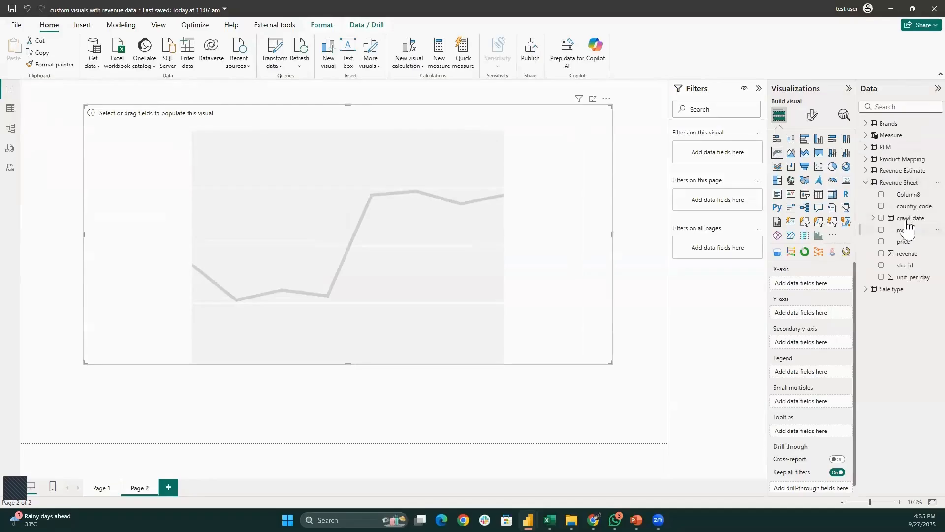
pyautogui.moveTo(908, 219); pyautogui.dragTo(804, 284)
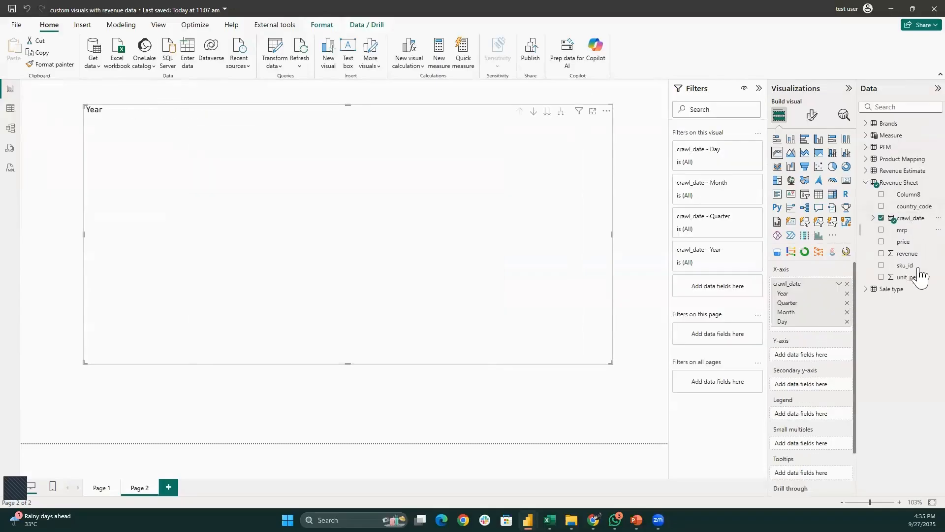
pyautogui.moveTo(908, 255); pyautogui.dragTo(859, 280)
pyautogui.moveTo(815, 353); pyautogui.dragTo(815, 354)
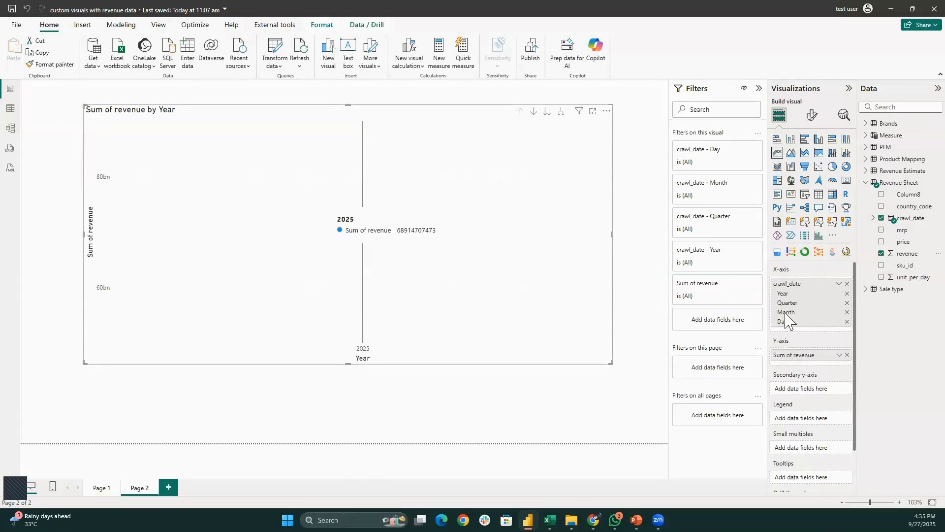
pyautogui.click(839, 284)
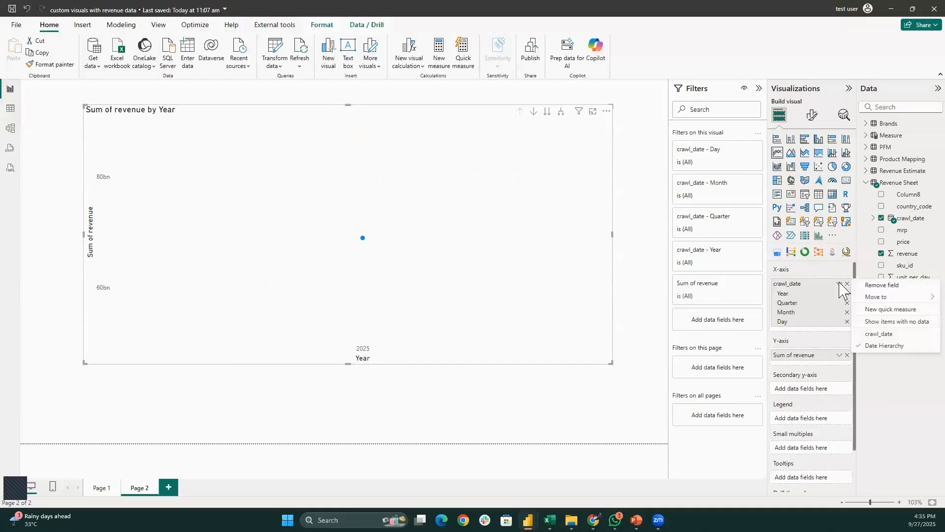
pyautogui.click(885, 334)
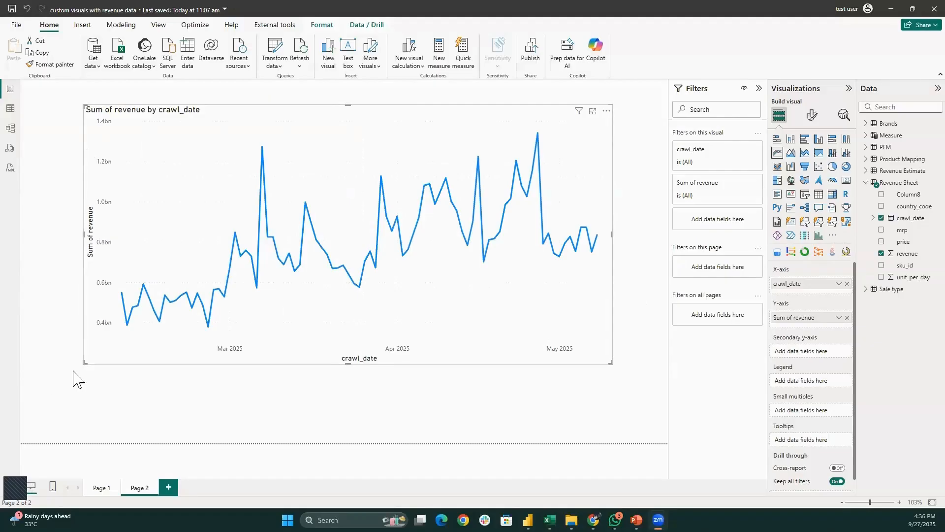
# Open the Product Mapping table in Table view, sort its category column in descending order, and examine the product rows
pyautogui.click(16, 107)
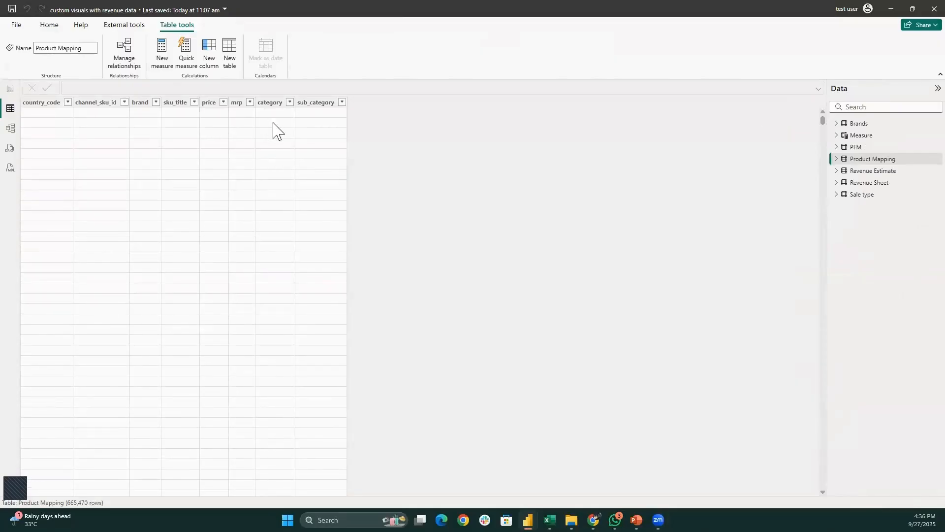
pyautogui.click(290, 102)
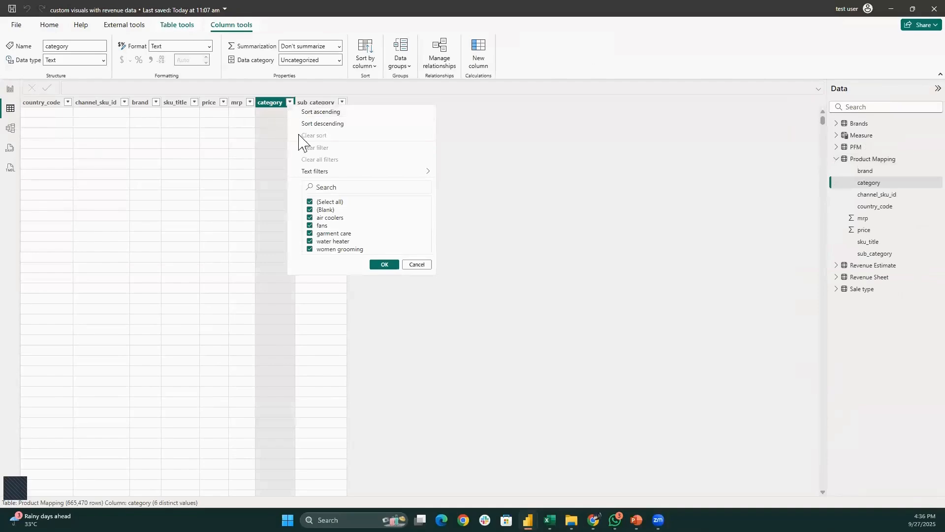
pyautogui.click(342, 113)
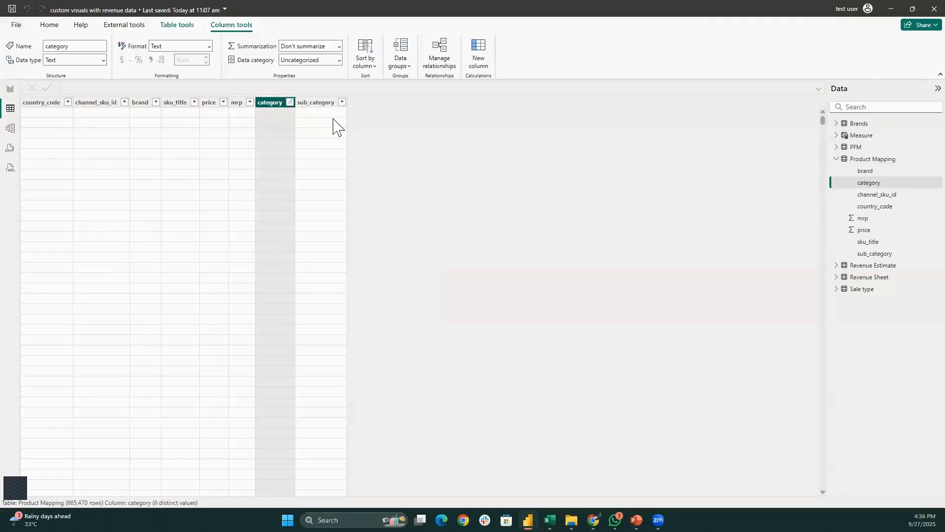
pyautogui.click(290, 102)
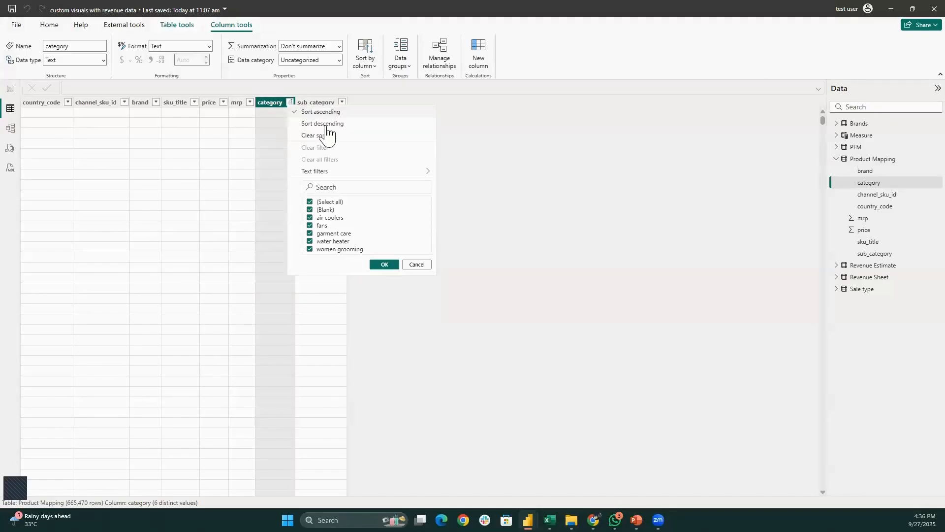
pyautogui.click(324, 124)
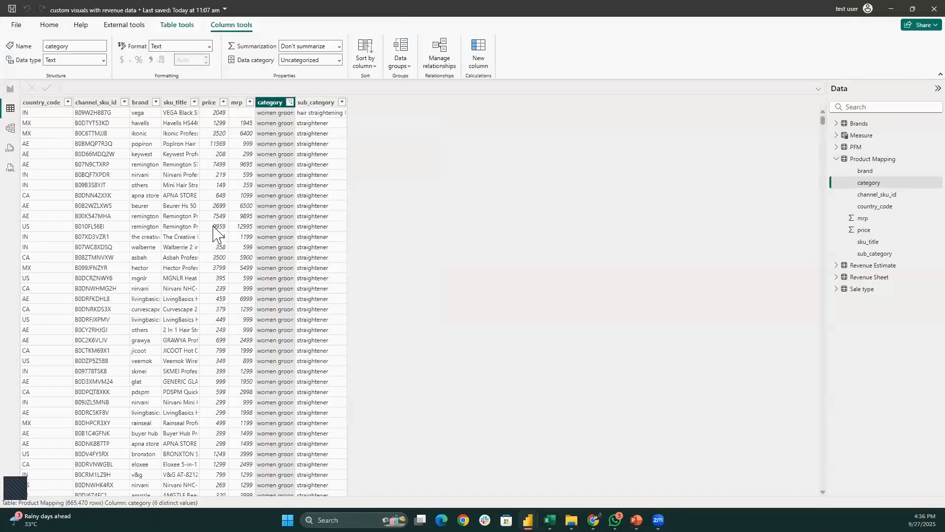
pyautogui.scroll(-10, 216, 234)
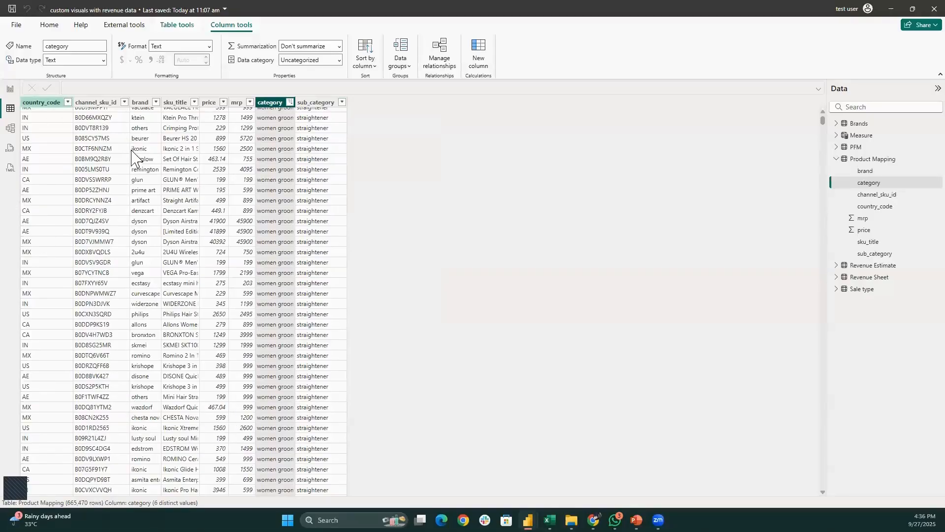
# Return to Report view and replace the revenue line chart on Page 2 with a new blank line chart
pyautogui.click(10, 89)
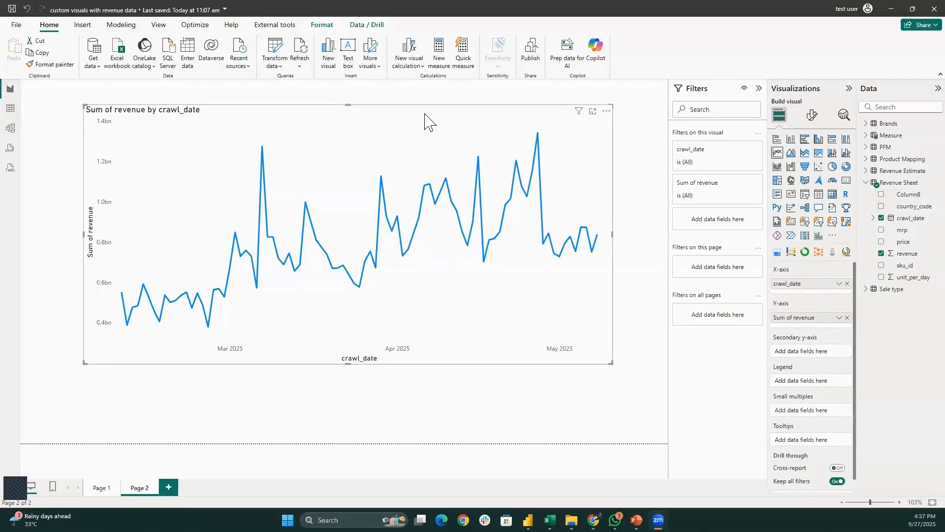
pyautogui.press('Delete')
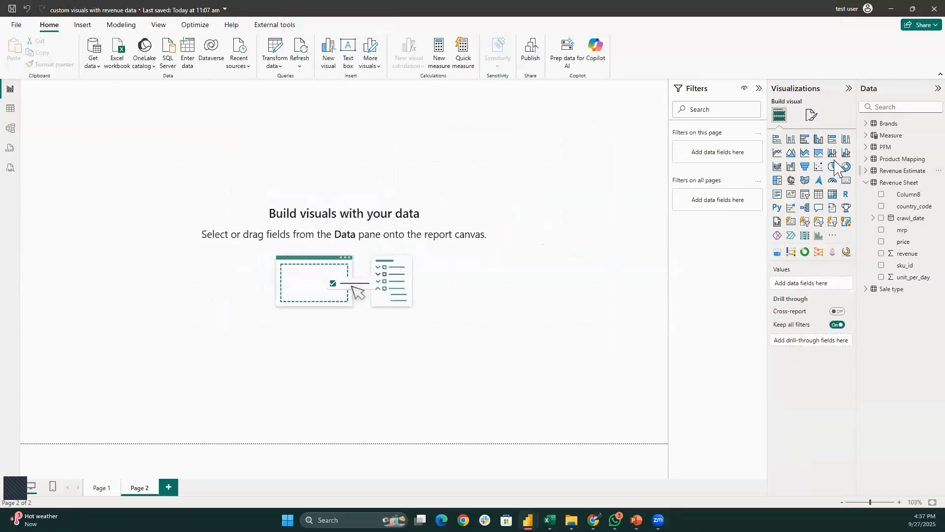
pyautogui.click(778, 154)
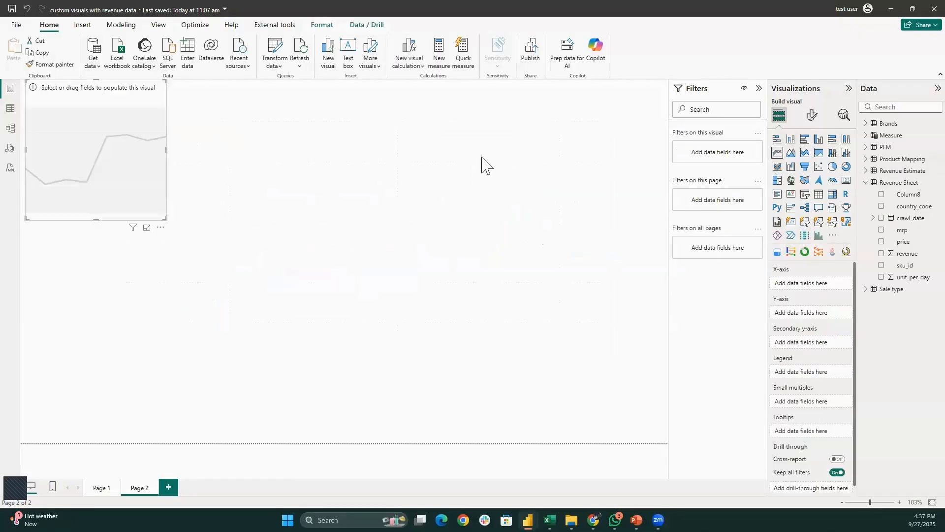
# Enlarge the blank line chart and plot the sum of revenue by crawl_date, using plain crawl_date instead of the Date Hierarchy
pyautogui.moveTo(162, 197); pyautogui.dragTo(214, 261)
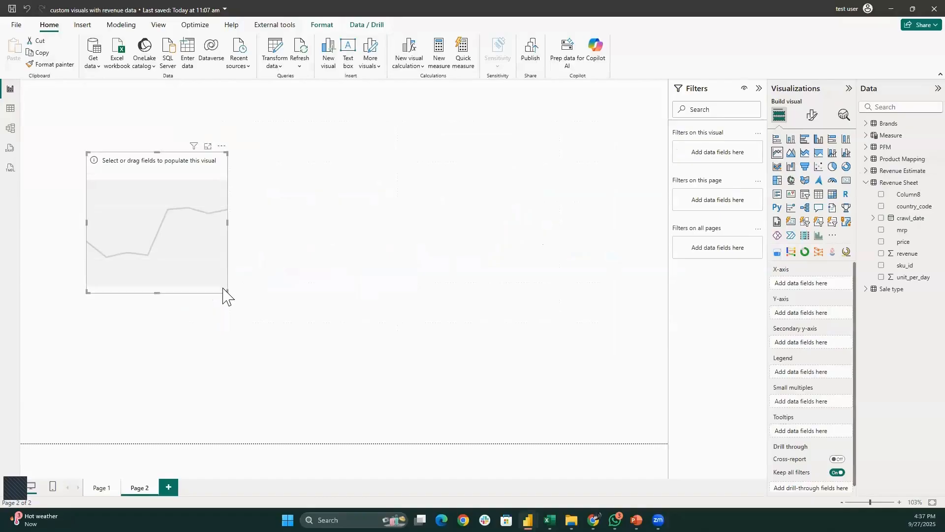
pyautogui.moveTo(554, 369); pyautogui.dragTo(615, 384)
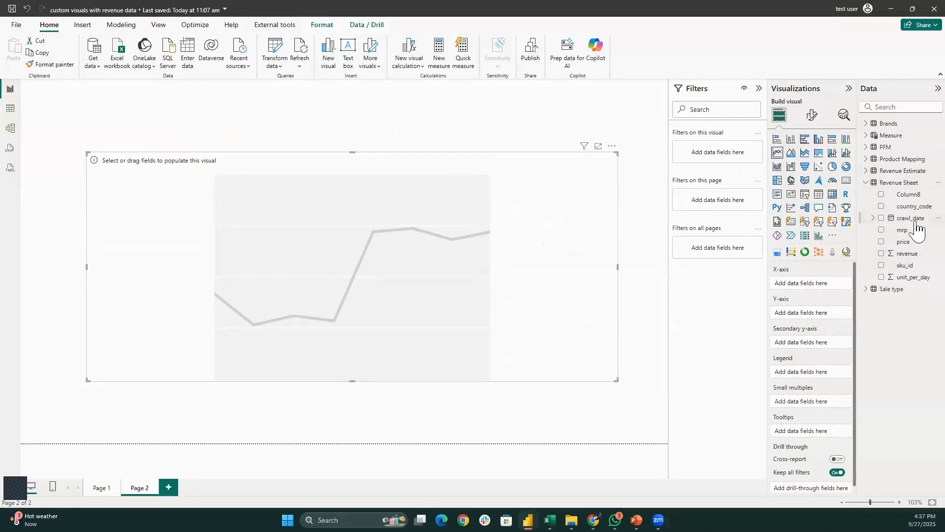
pyautogui.moveTo(916, 223); pyautogui.dragTo(803, 296)
pyautogui.moveTo(909, 253); pyautogui.dragTo(816, 364)
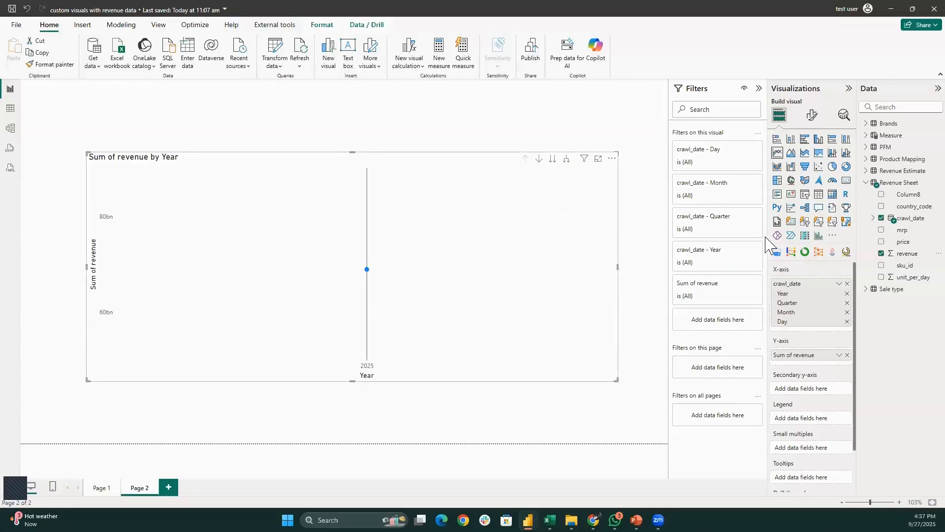
pyautogui.click(840, 285)
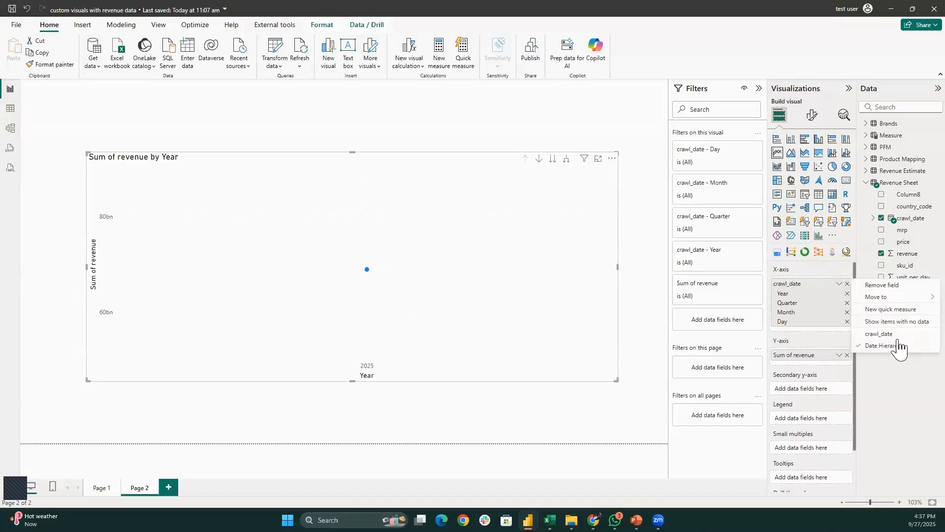
pyautogui.click(879, 334)
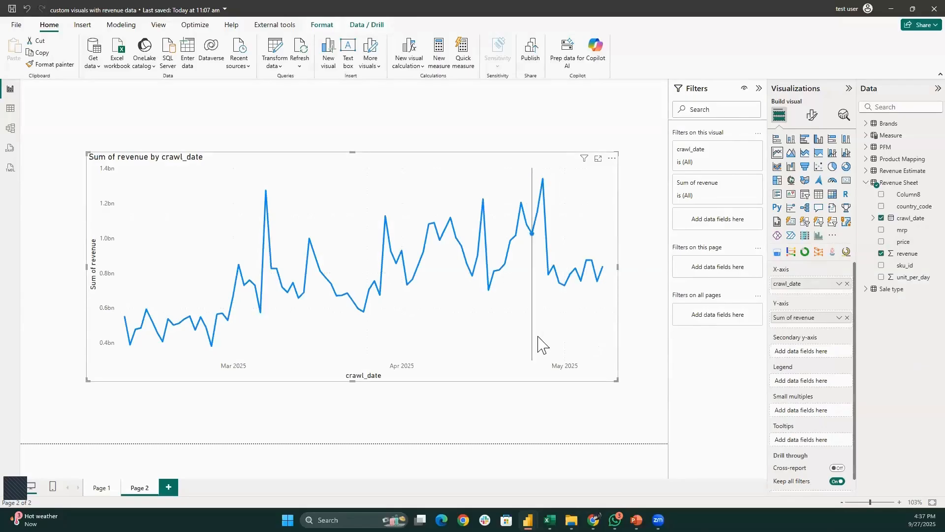
pyautogui.moveTo(533, 347)
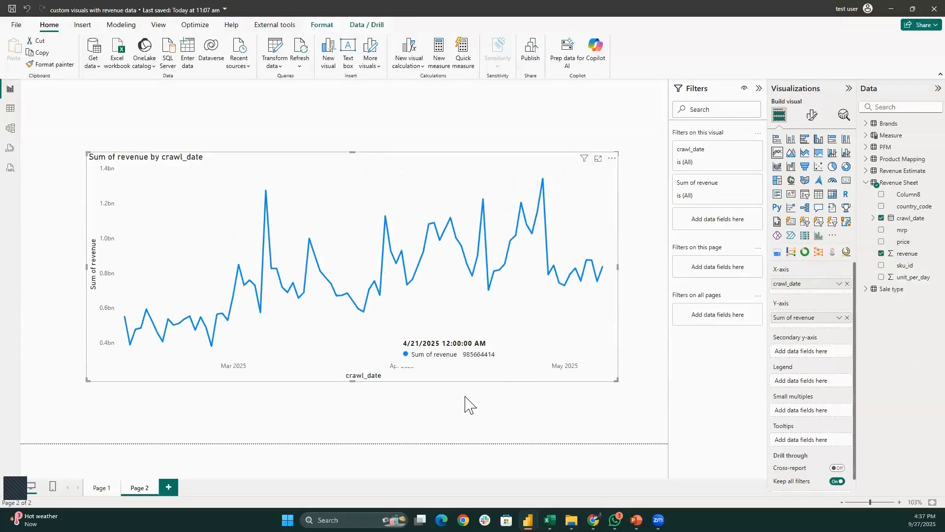
# Shift the line chart slightly upward, then remove Sum of revenue from the Y-axis and add the Revenue Sheet's revenue field back
pyautogui.moveTo(300, 156)
pyautogui.mouseDown()
pyautogui.moveTo(281, 137)
pyautogui.moveTo(325, 147)
pyautogui.moveTo(295, 143)
pyautogui.moveTo(315, 160)
pyautogui.mouseUp()
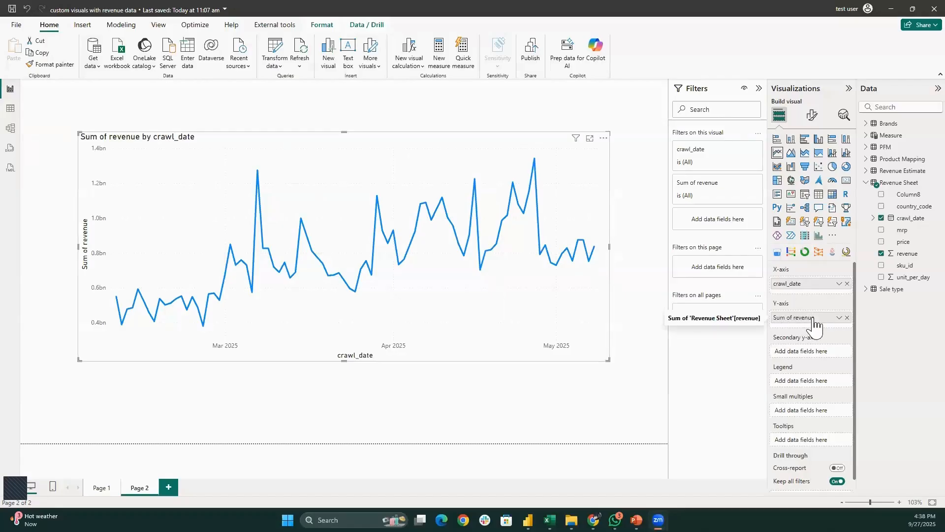
pyautogui.click(846, 317)
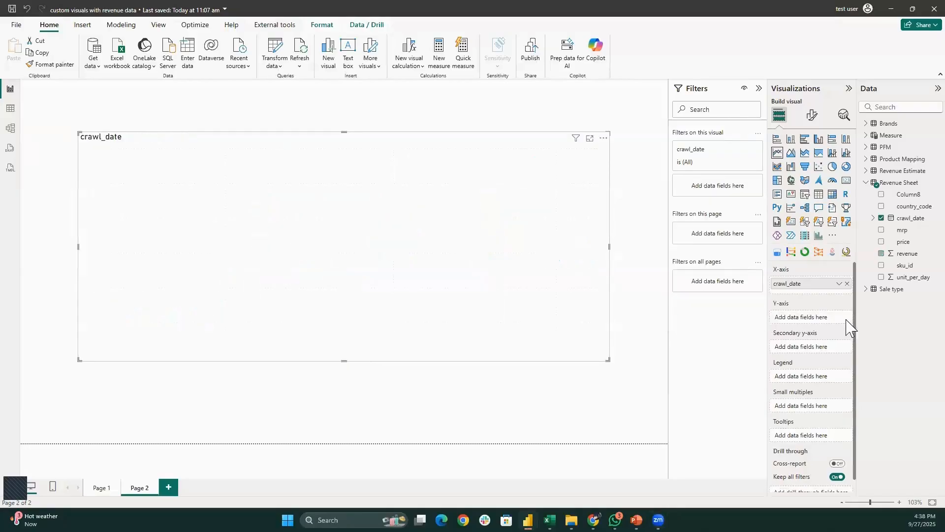
pyautogui.moveTo(904, 256); pyautogui.dragTo(815, 318)
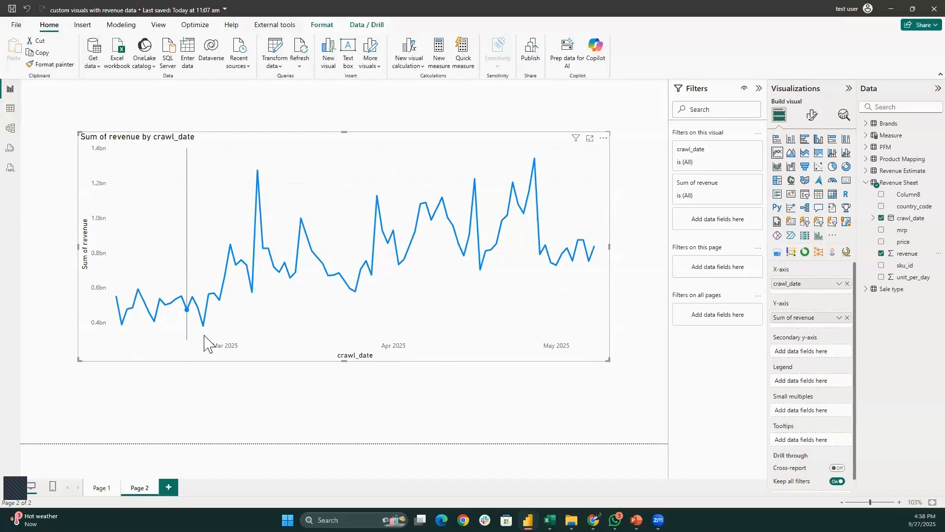
# Switch to the Sample Data Set workbook in Excel, examine the Revenue Sheet's crawl_date and revenue columns, and return to the Power BI chart
pyautogui.moveTo(203, 336)
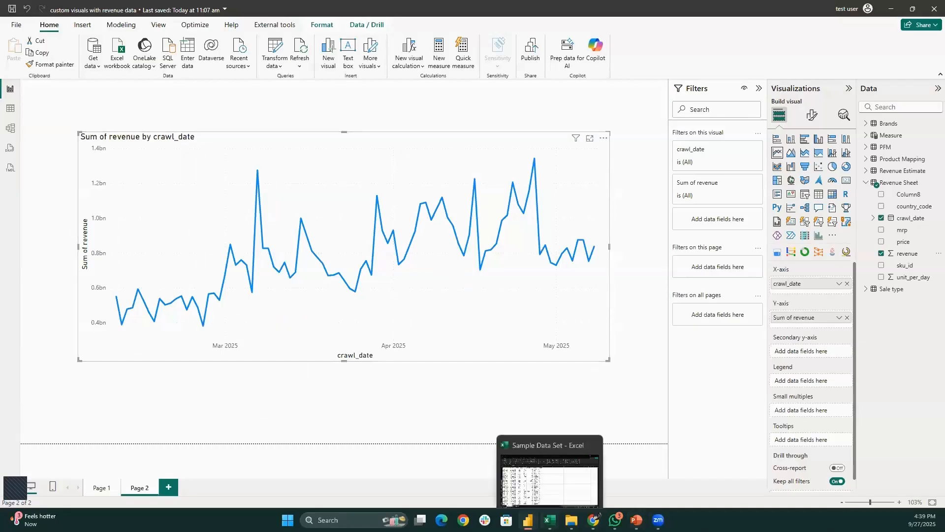
pyautogui.hotkey('alt', 'Tab')
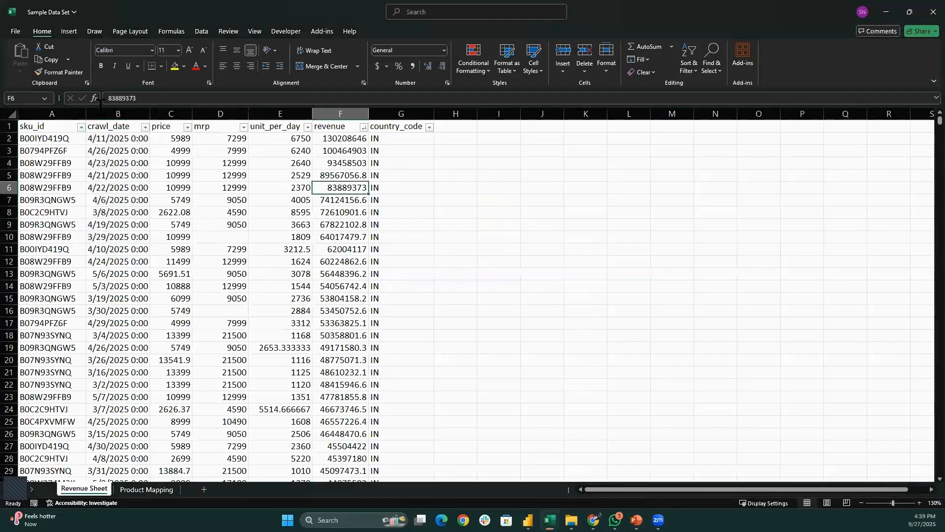
pyautogui.click(113, 112)
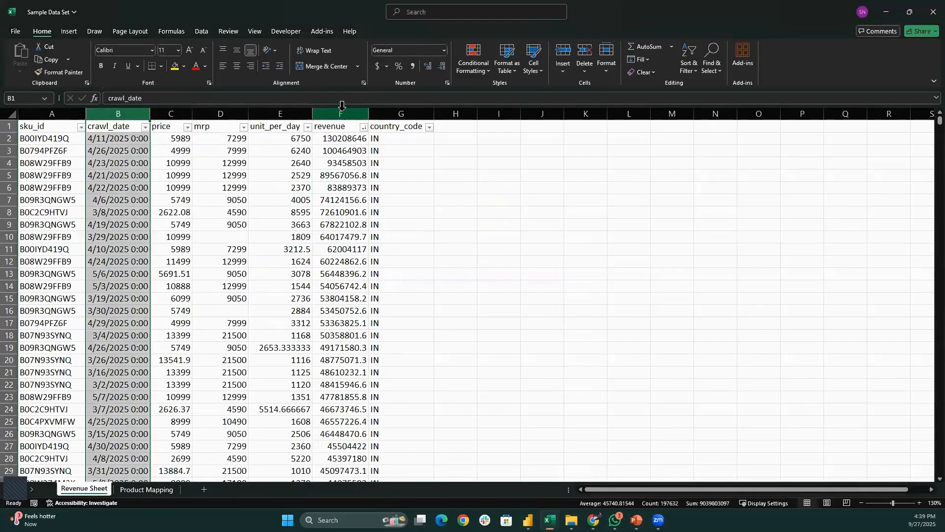
pyautogui.click(344, 109)
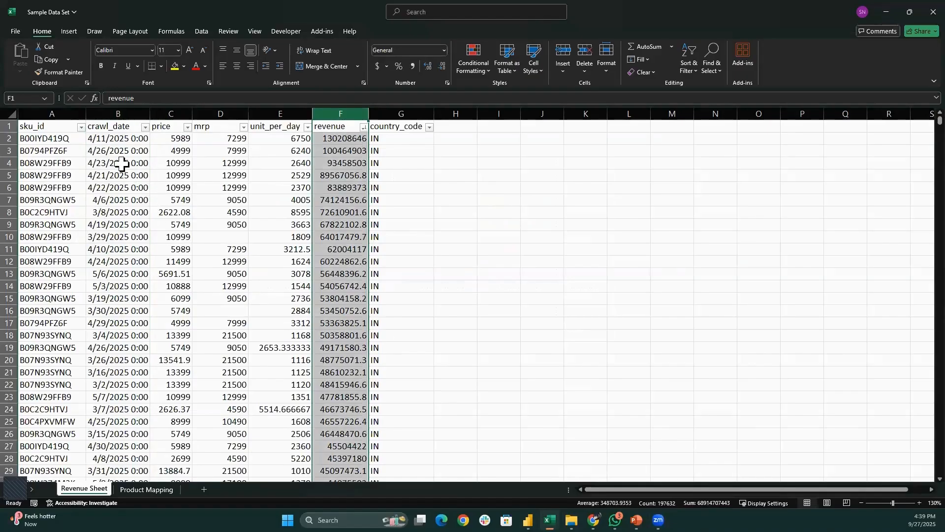
pyautogui.click(886, 15)
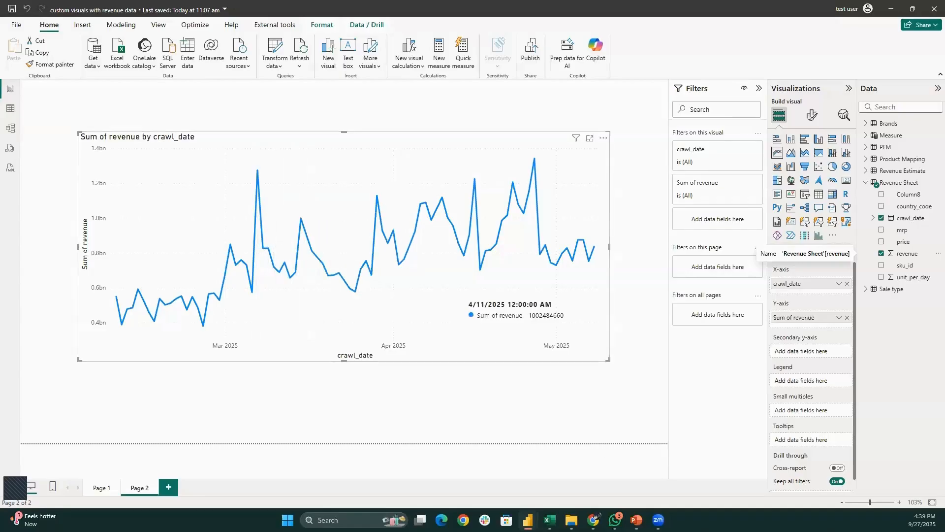
pyautogui.click(549, 520)
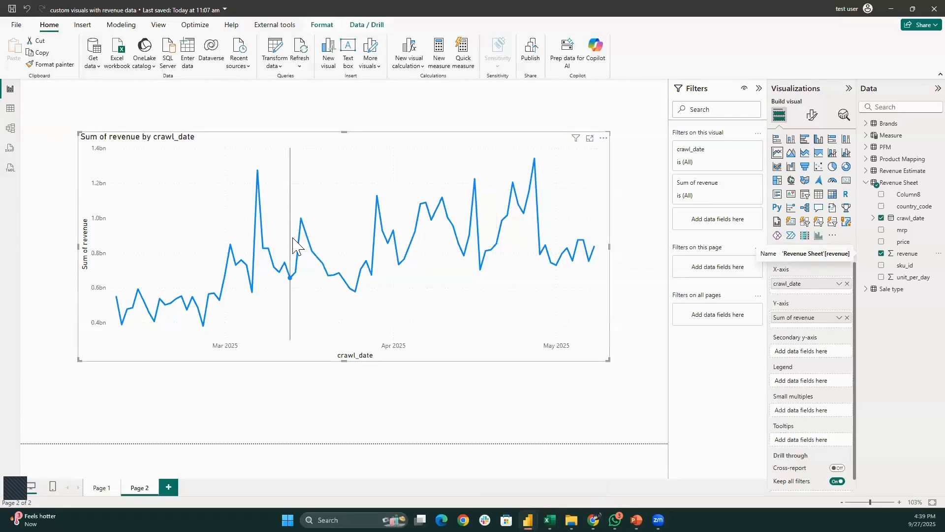
pyautogui.moveTo(293, 245)
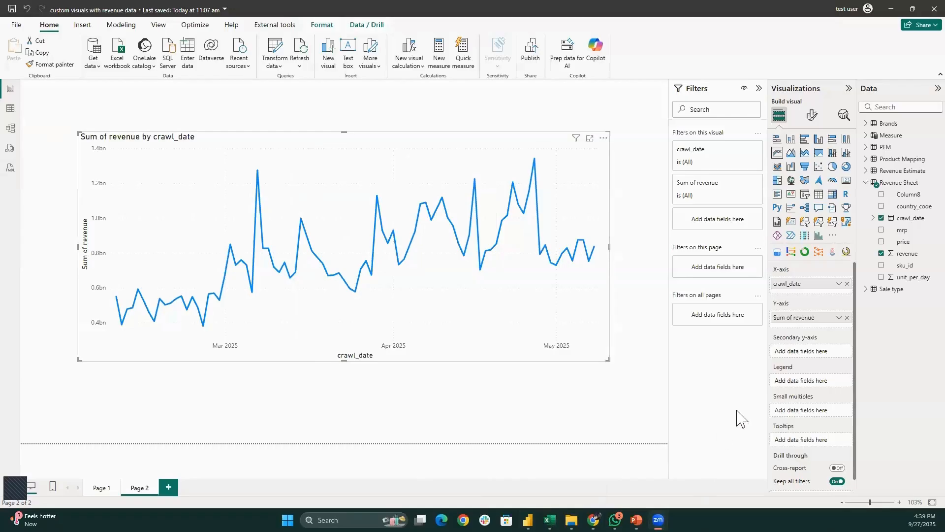
# Switch the chart's X-axis from crawl_date to Date Hierarchy and back to plain crawl_date
pyautogui.click(839, 284)
pyautogui.click(877, 359)
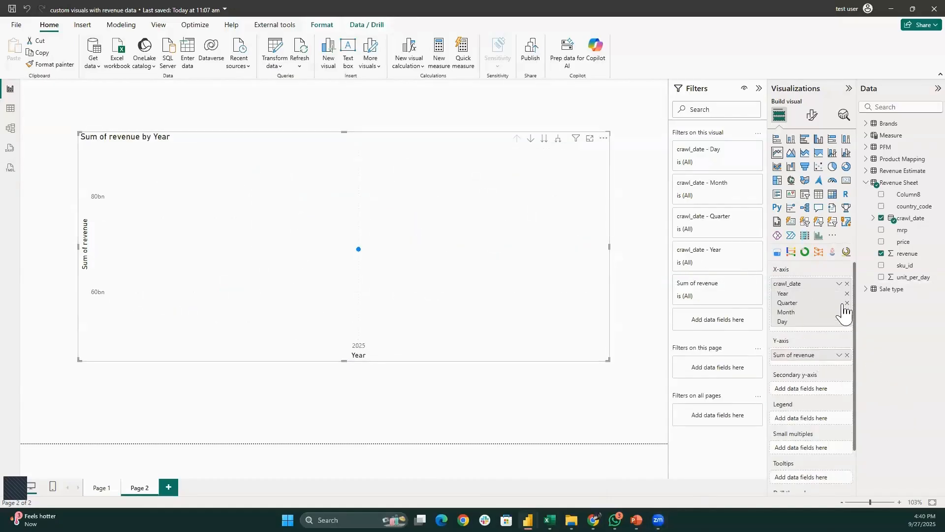
pyautogui.click(839, 284)
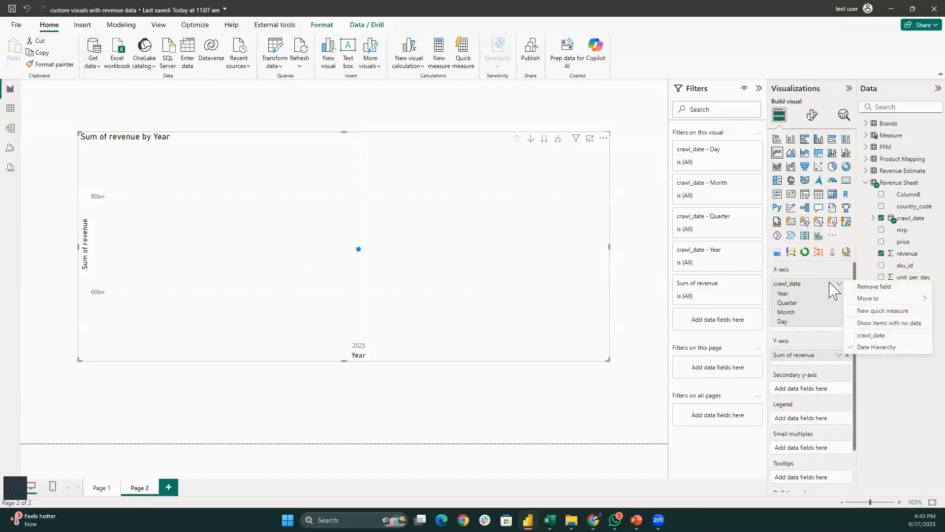
pyautogui.click(875, 336)
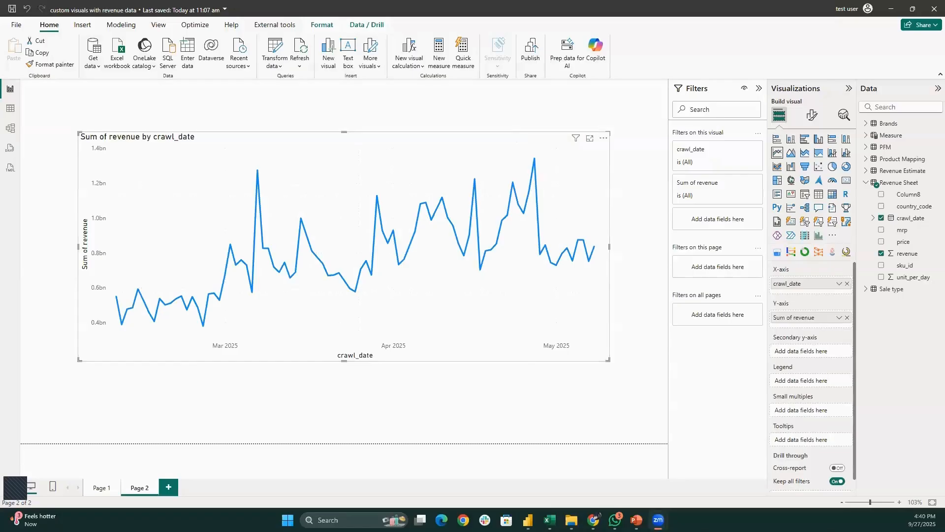
pyautogui.click(839, 285)
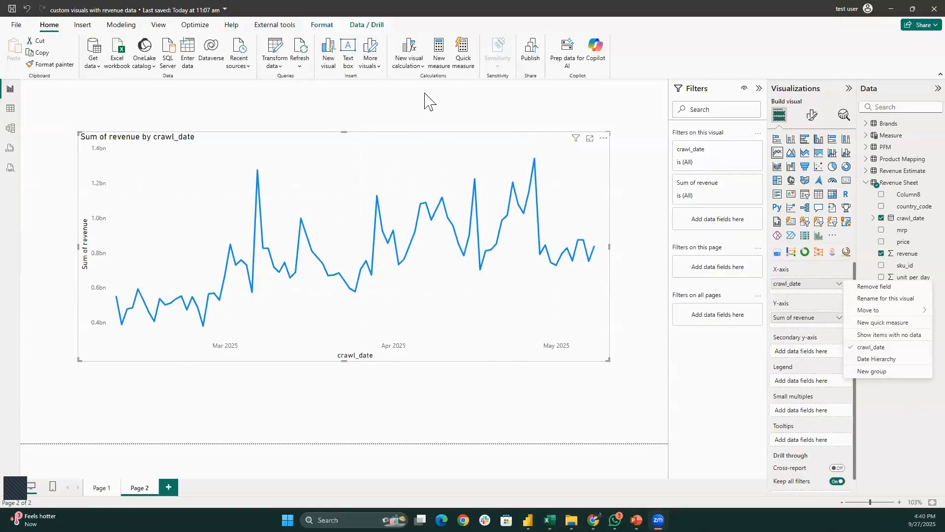
pyautogui.click(378, 182)
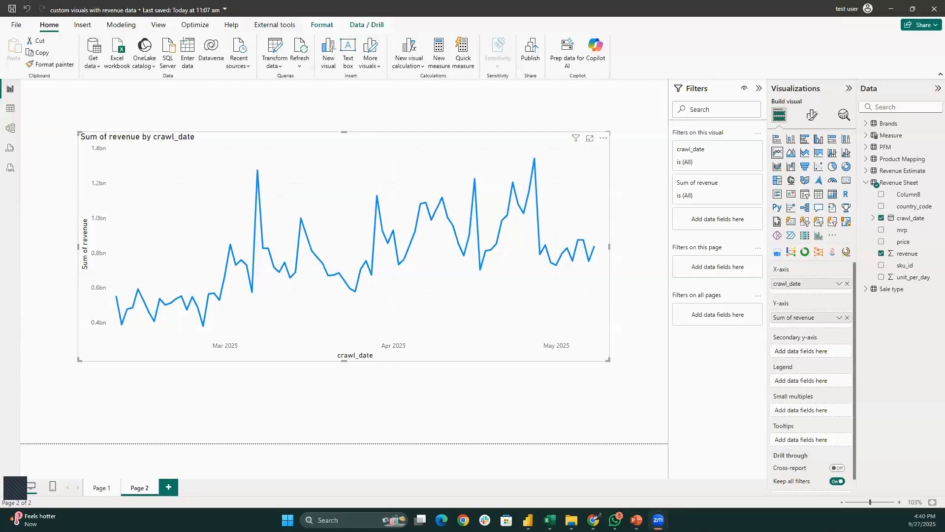
# Move the revenue line chart slightly lower and further left on Page 2
pyautogui.click(373, 394)
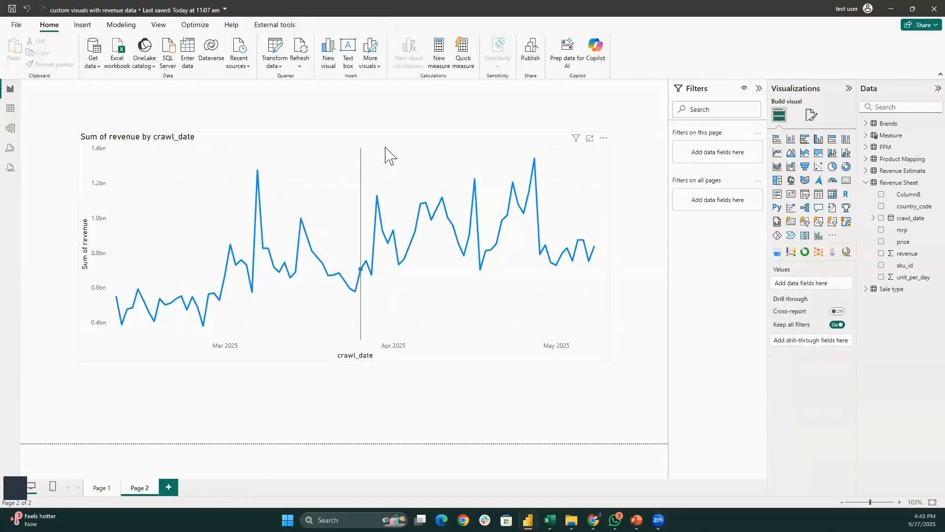
pyautogui.moveTo(388, 148)
pyautogui.mouseDown()
pyautogui.moveTo(371, 140)
pyautogui.moveTo(382, 131)
pyautogui.moveTo(374, 157)
pyautogui.mouseUp()
pyautogui.click(387, 108)
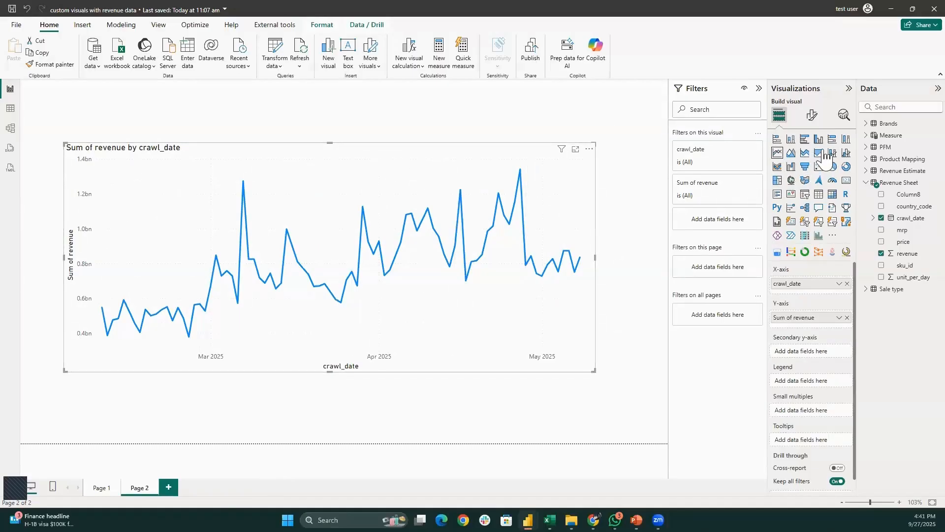
# Try the revenue visual as a stacked column chart and switch it back to a line chart
pyautogui.click(791, 142)
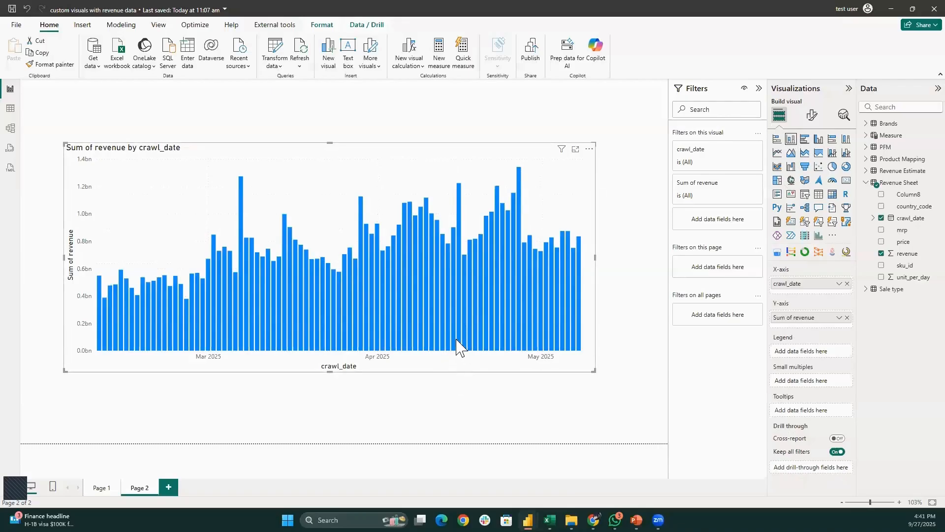
pyautogui.moveTo(440, 279)
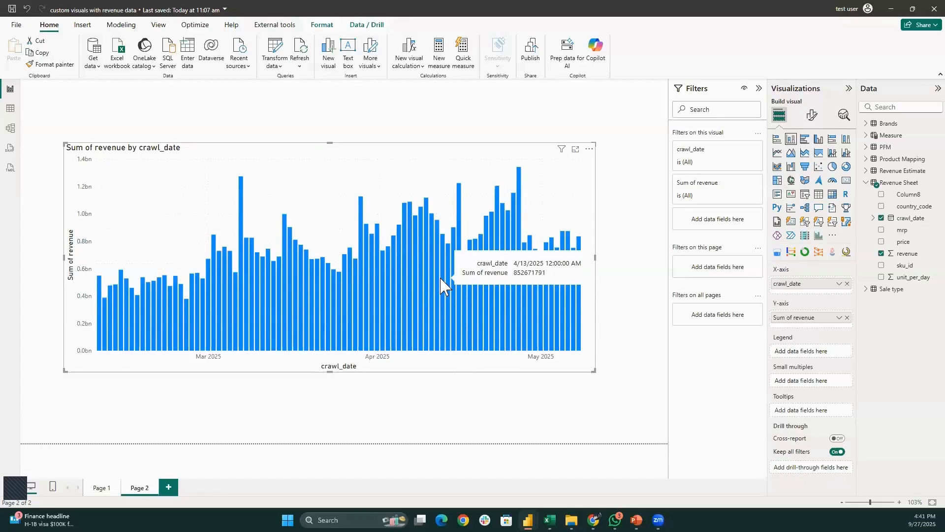
pyautogui.click(782, 155)
pyautogui.click(618, 322)
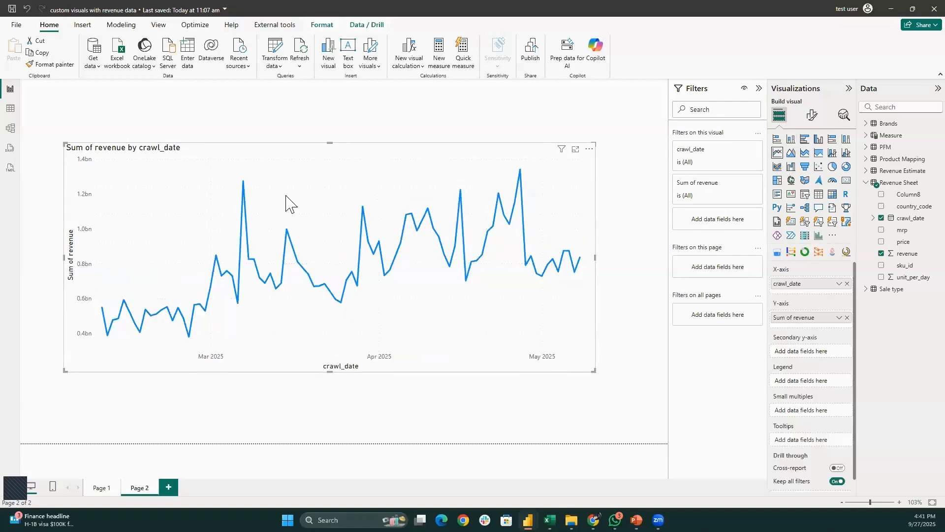
pyautogui.click(329, 157)
pyautogui.click(791, 140)
pyautogui.click(777, 152)
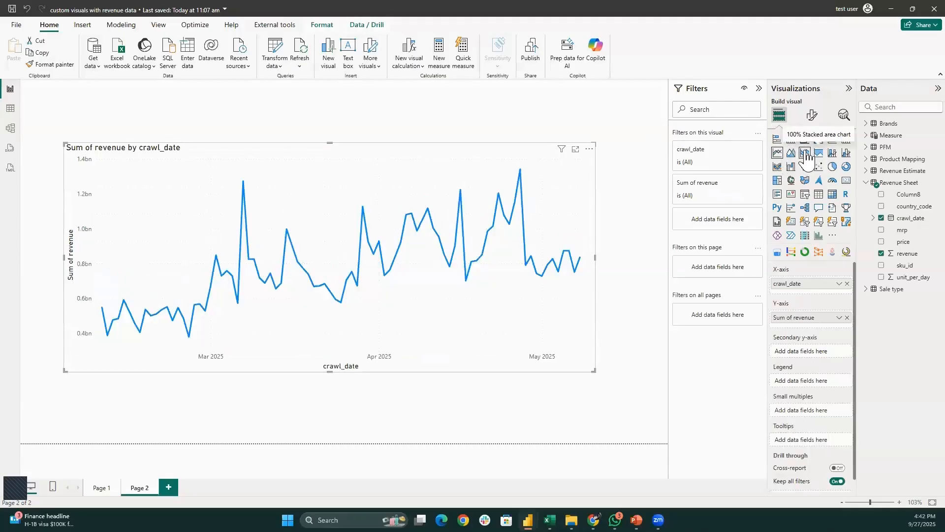
# Convert the revenue line chart into an area chart
pyautogui.click(792, 156)
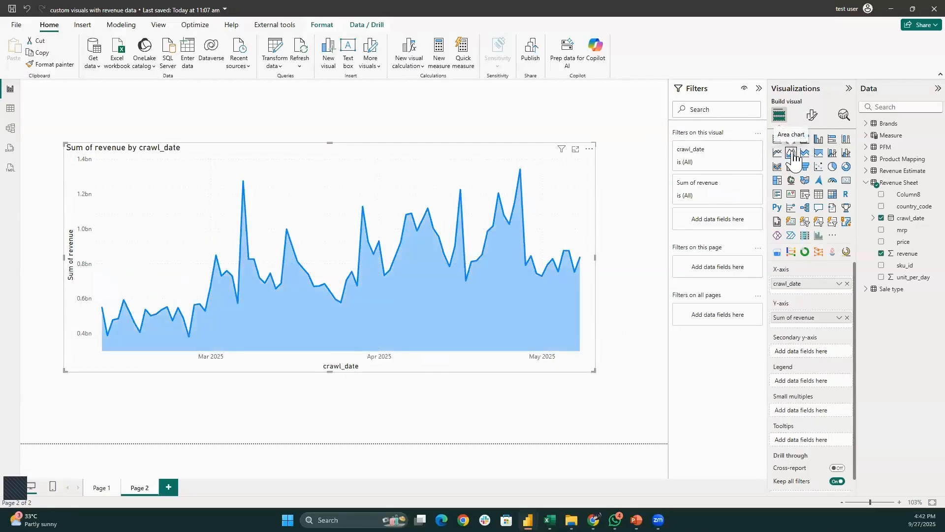
pyautogui.click(239, 127)
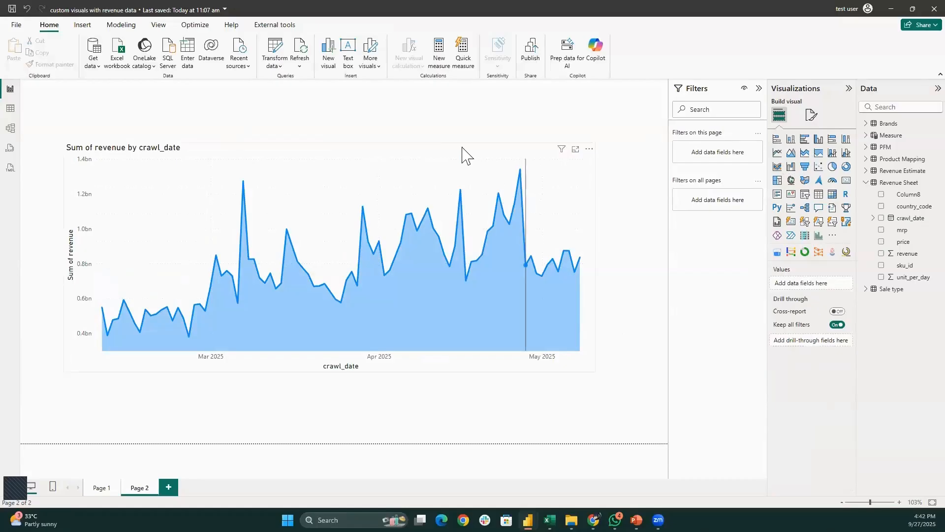
# Reduce the area chart's height from its upper edge and move it to the lower part of Page 2
pyautogui.click(423, 145)
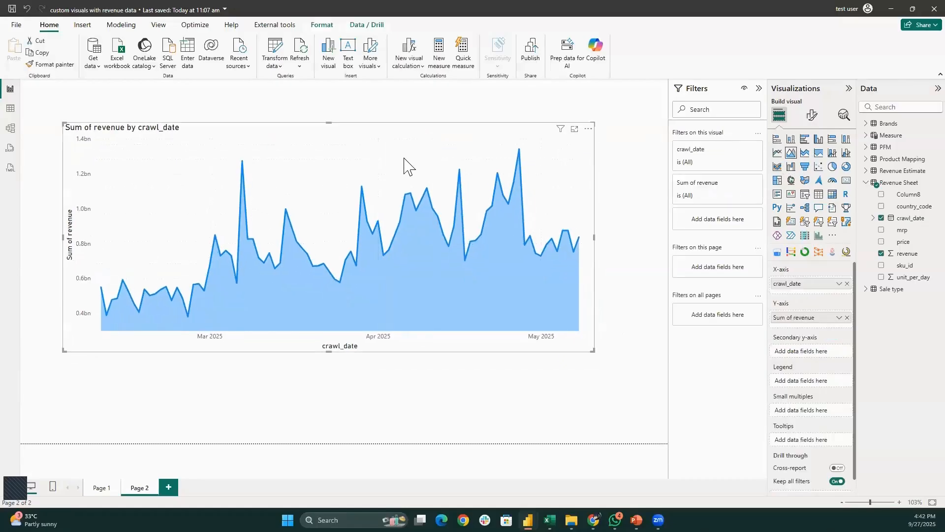
pyautogui.moveTo(404, 166); pyautogui.dragTo(400, 197)
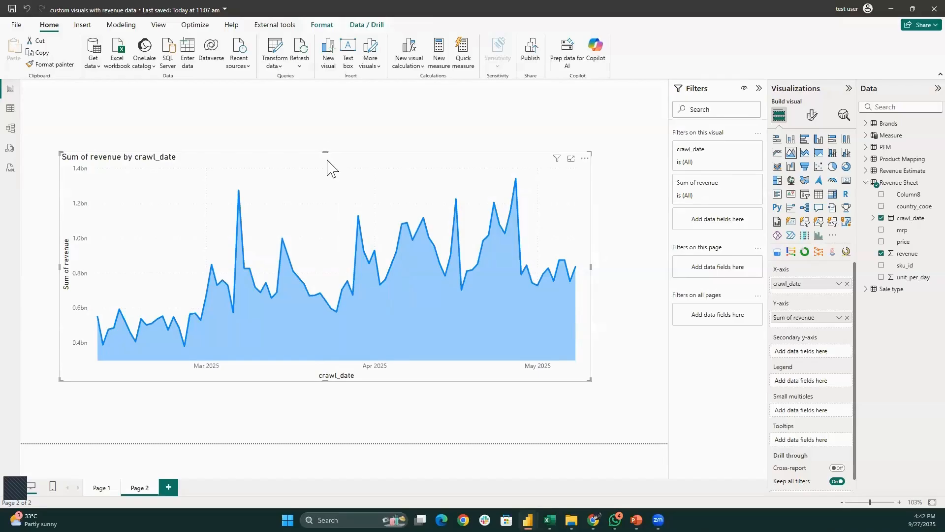
pyautogui.moveTo(327, 160); pyautogui.dragTo(337, 190)
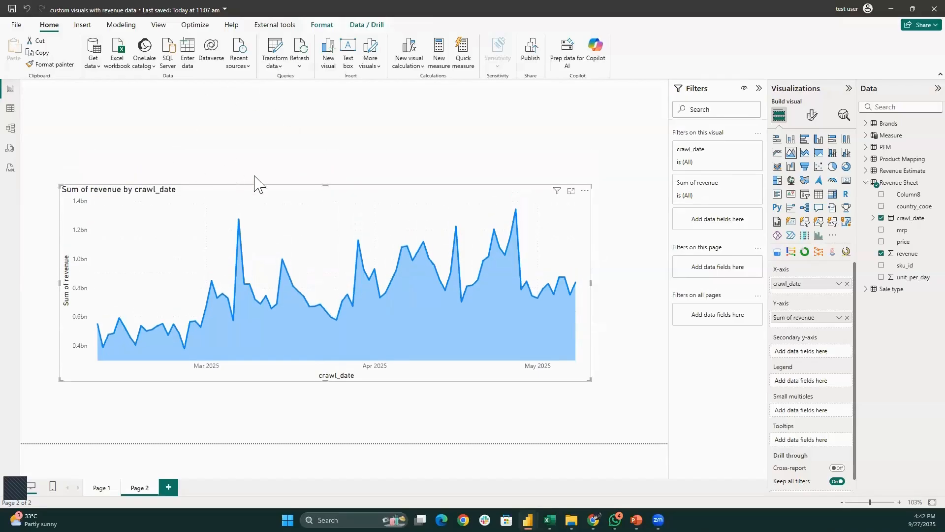
pyautogui.moveTo(280, 209); pyautogui.dragTo(284, 222)
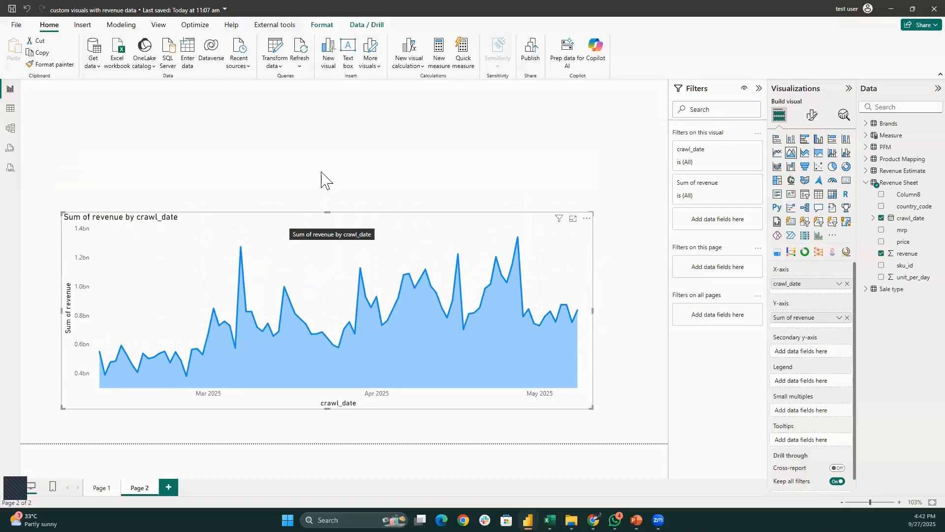
pyautogui.click(422, 200)
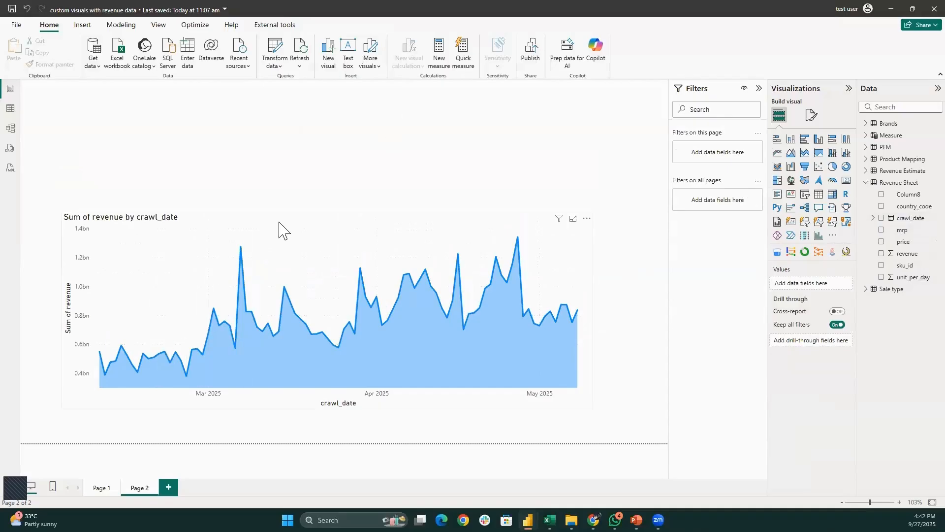
pyautogui.moveTo(281, 223); pyautogui.dragTo(291, 230)
pyautogui.click(202, 424)
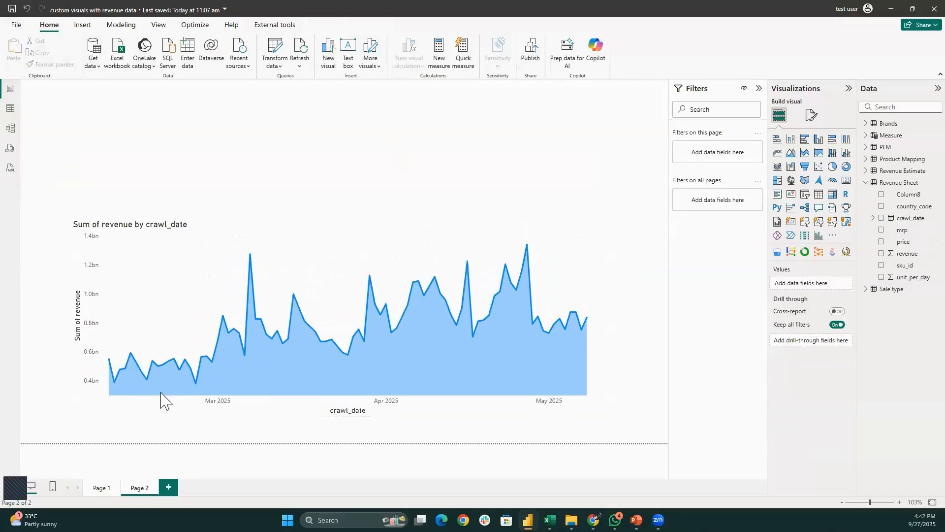
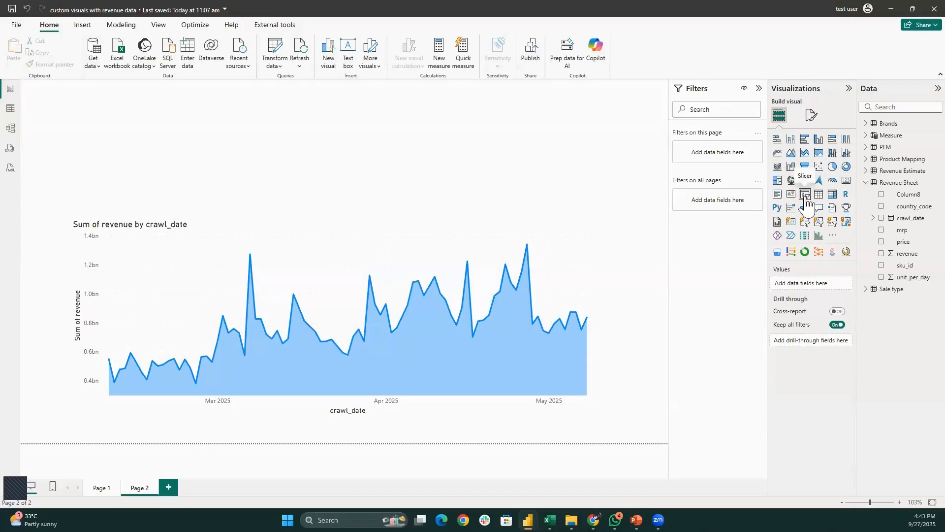
pyautogui.click(806, 196)
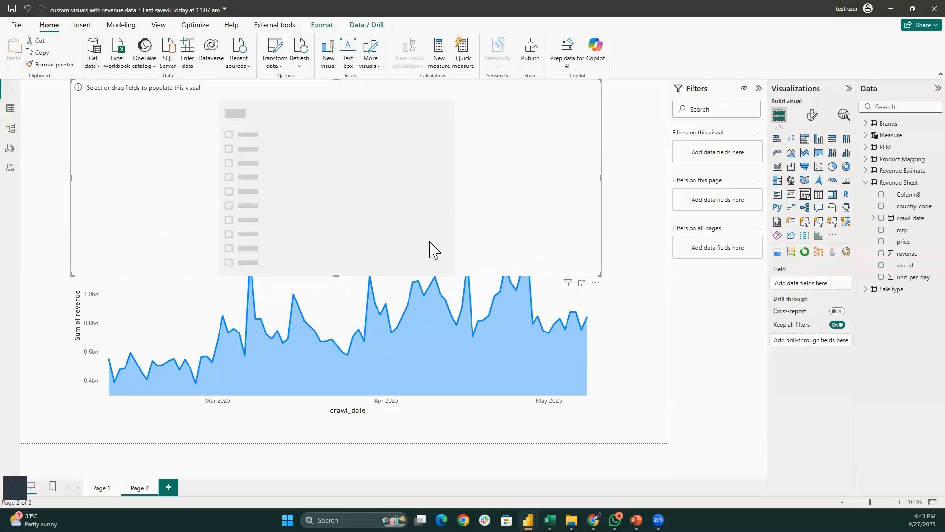
pyautogui.moveTo(599, 275); pyautogui.dragTo(490, 129)
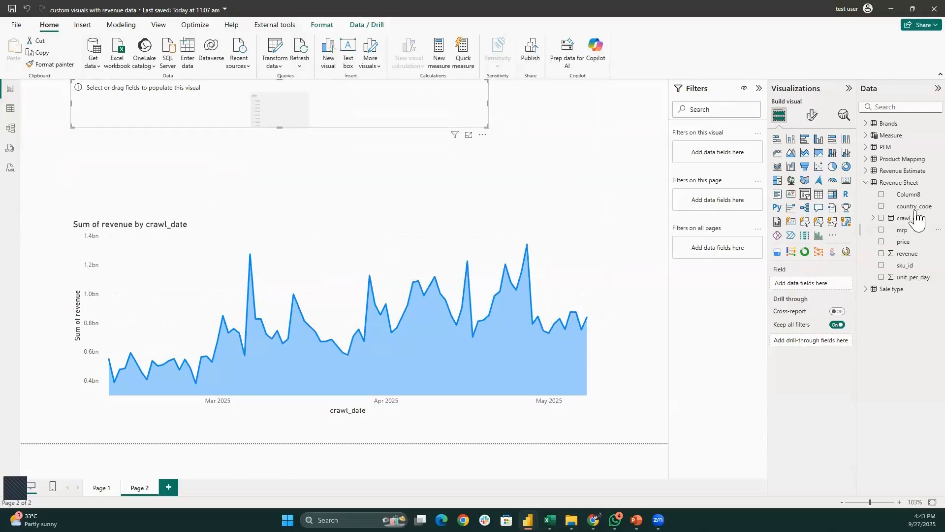
pyautogui.moveTo(910, 221); pyautogui.dragTo(815, 288)
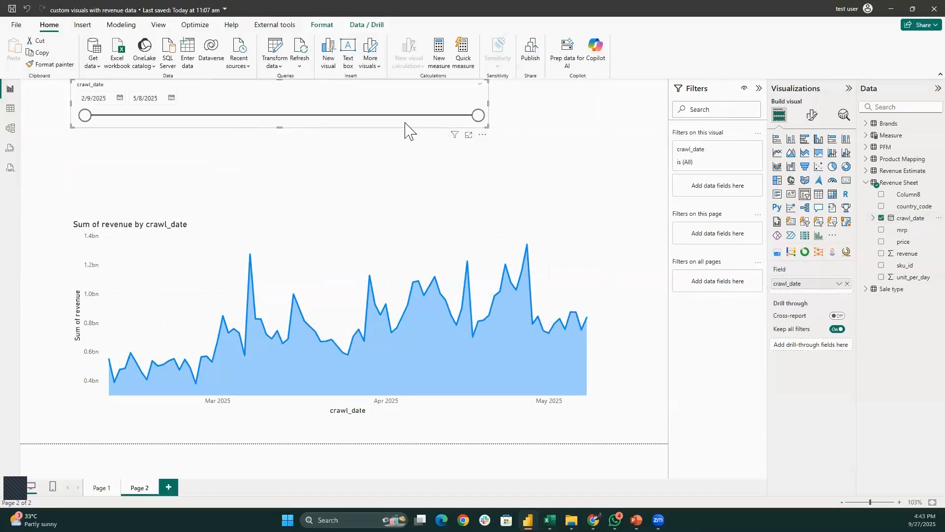
pyautogui.moveTo(405, 123); pyautogui.dragTo(470, 178)
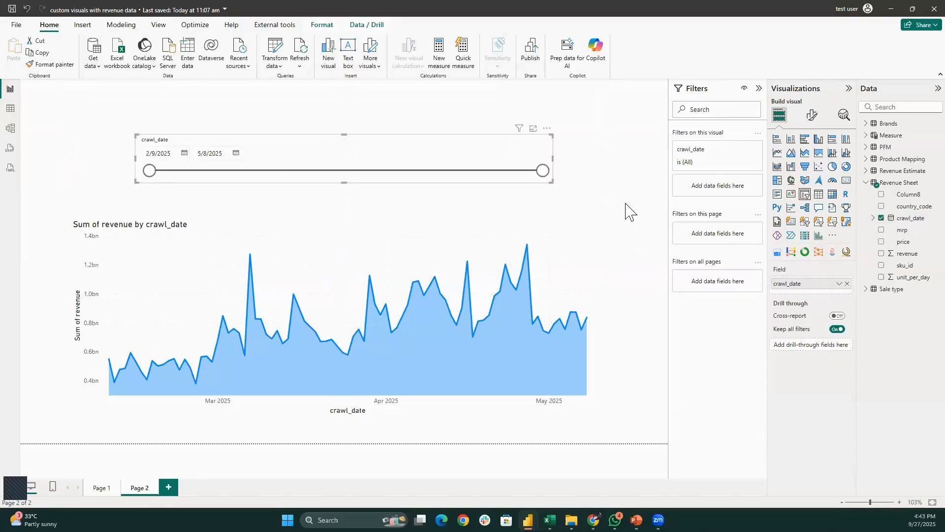
pyautogui.click(621, 211)
pyautogui.click(484, 145)
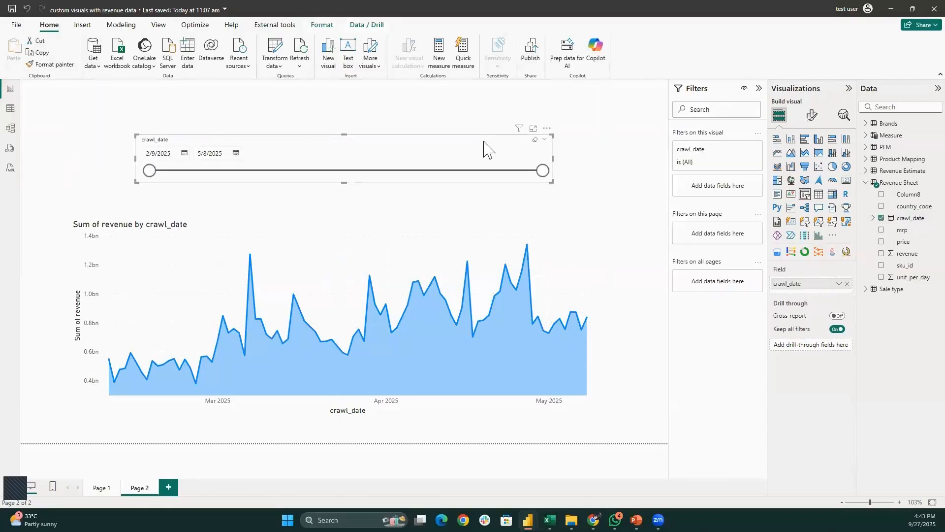
pyautogui.press('Delete')
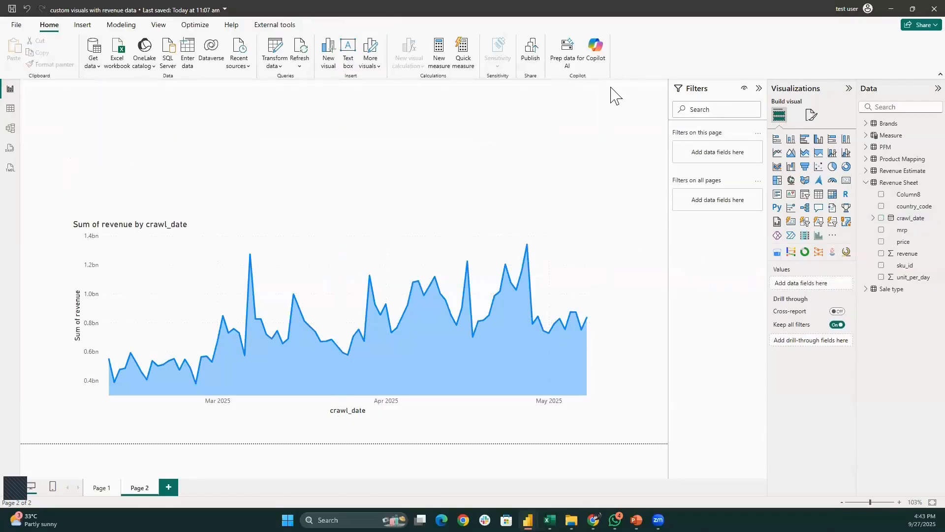
# Add a crawl_date slicer above the revenue area chart, reduce its height and shift it slightly down and left
pyautogui.click(375, 243)
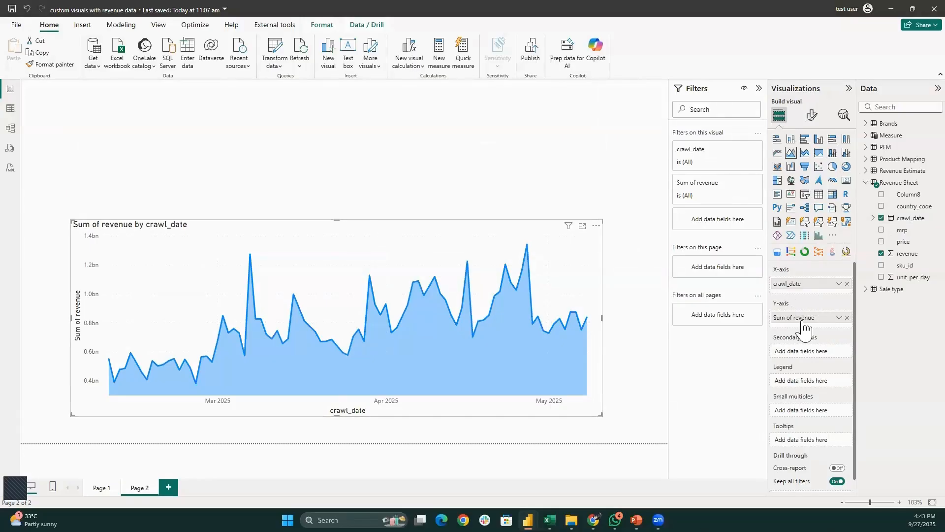
pyautogui.click(492, 178)
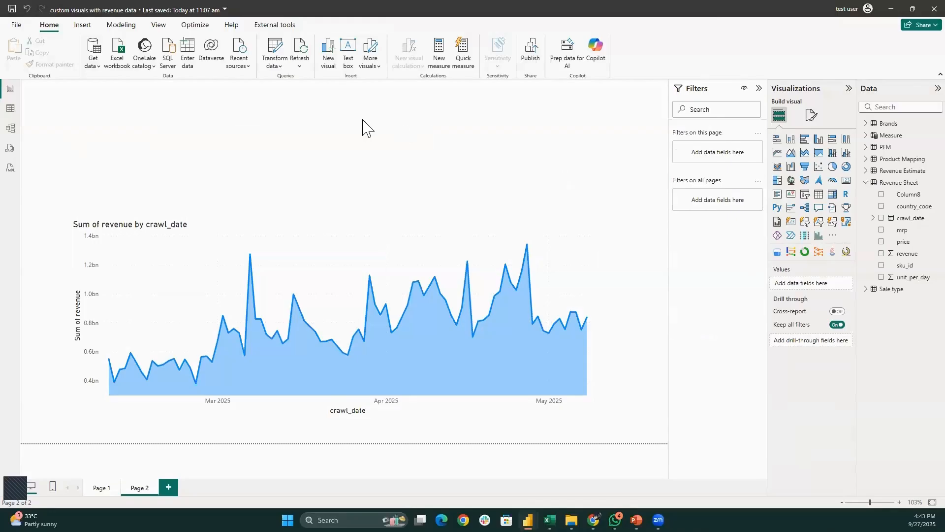
pyautogui.click(806, 197)
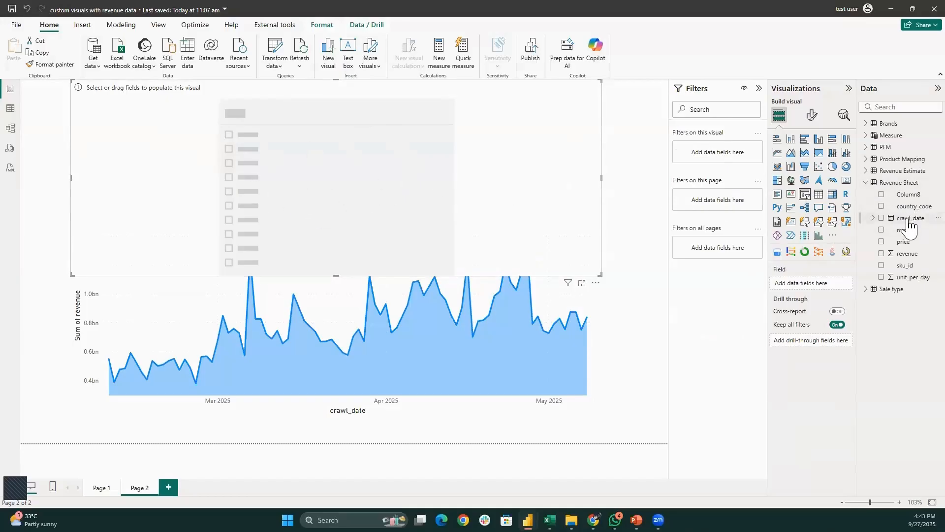
pyautogui.moveTo(909, 220); pyautogui.dragTo(804, 284)
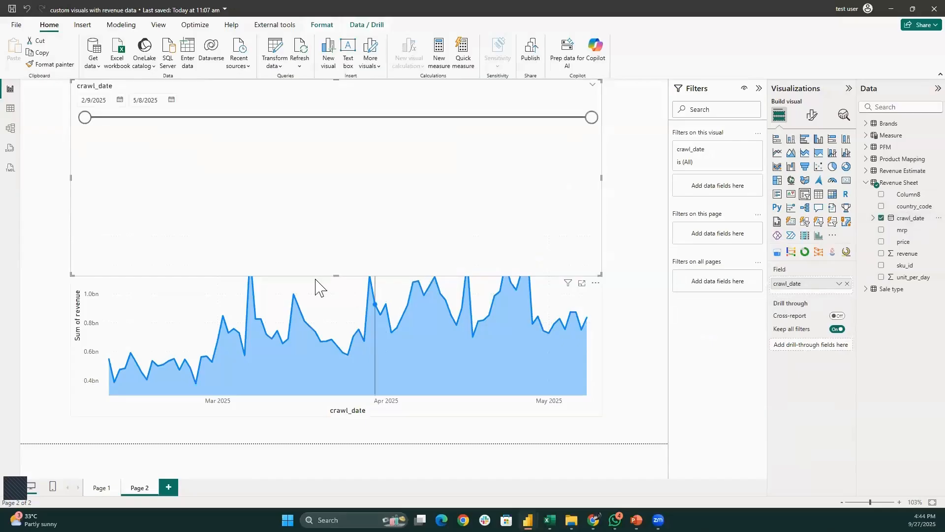
pyautogui.moveTo(329, 202); pyautogui.dragTo(324, 153)
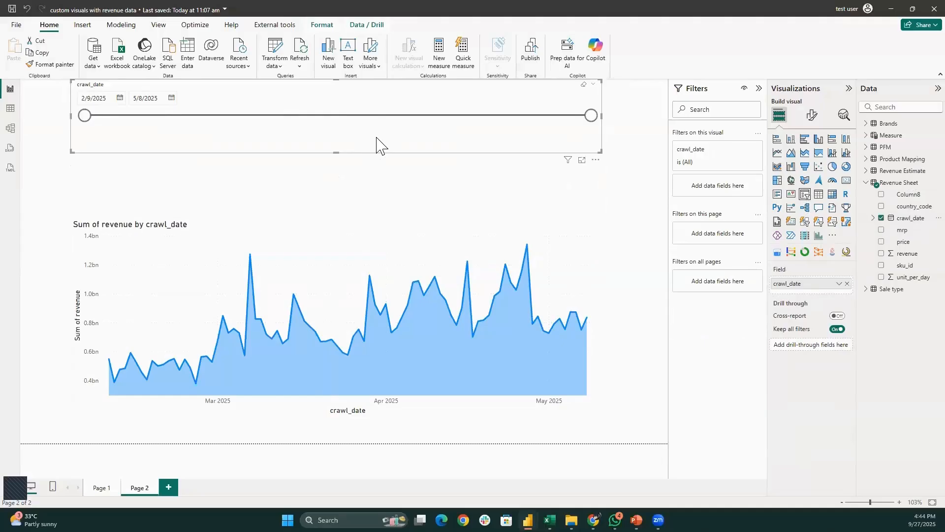
pyautogui.moveTo(377, 147); pyautogui.dragTo(374, 161)
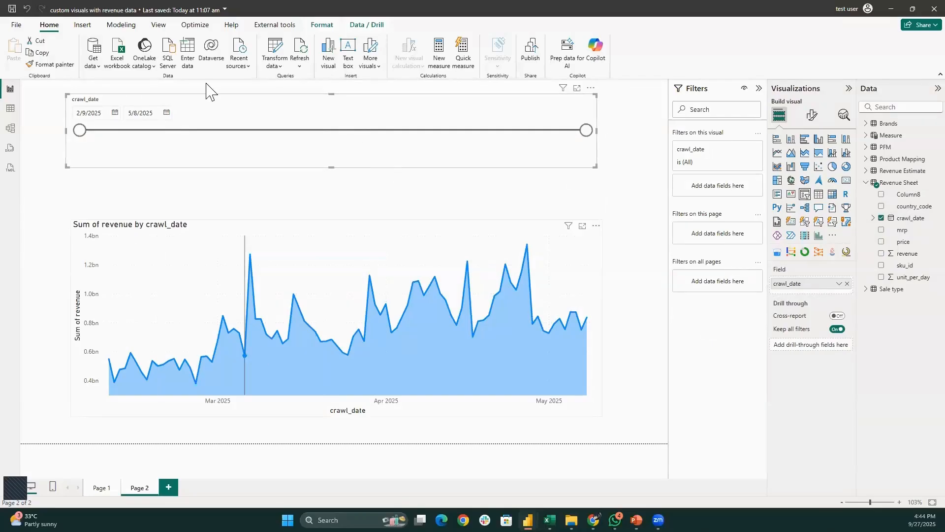
pyautogui.press('Escape')
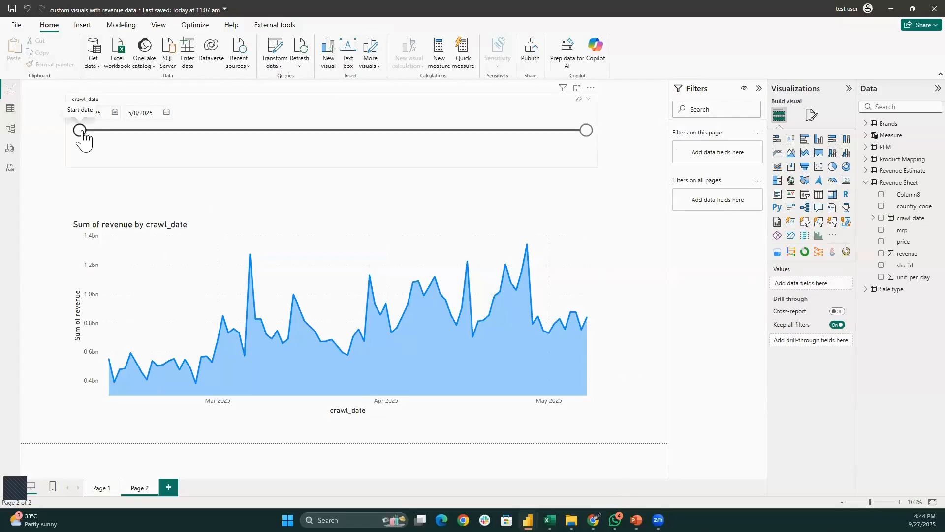
# Narrow the crawl_date slicer to a start date of 3/29/2025 and look at its start and end date calendars
pyautogui.moveTo(84, 140); pyautogui.dragTo(118, 146)
pyautogui.moveTo(197, 143); pyautogui.dragTo(334, 166)
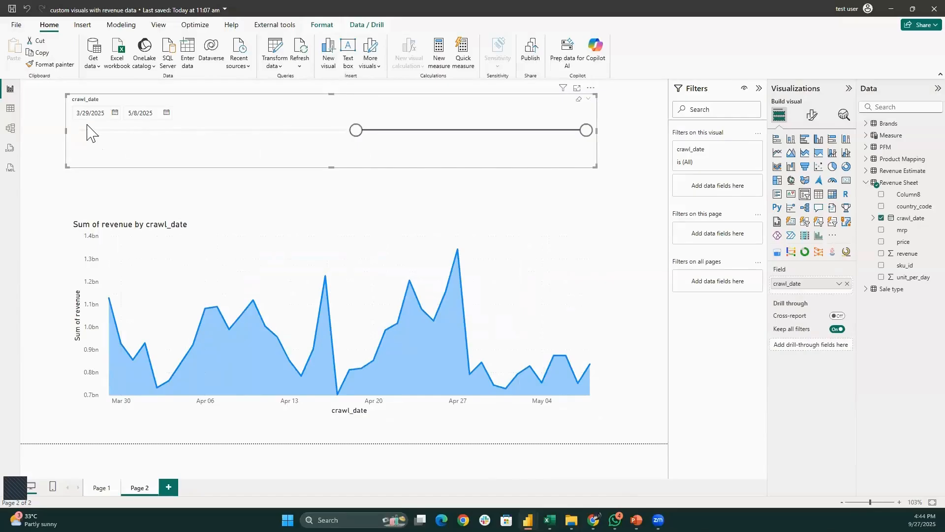
pyautogui.click(113, 114)
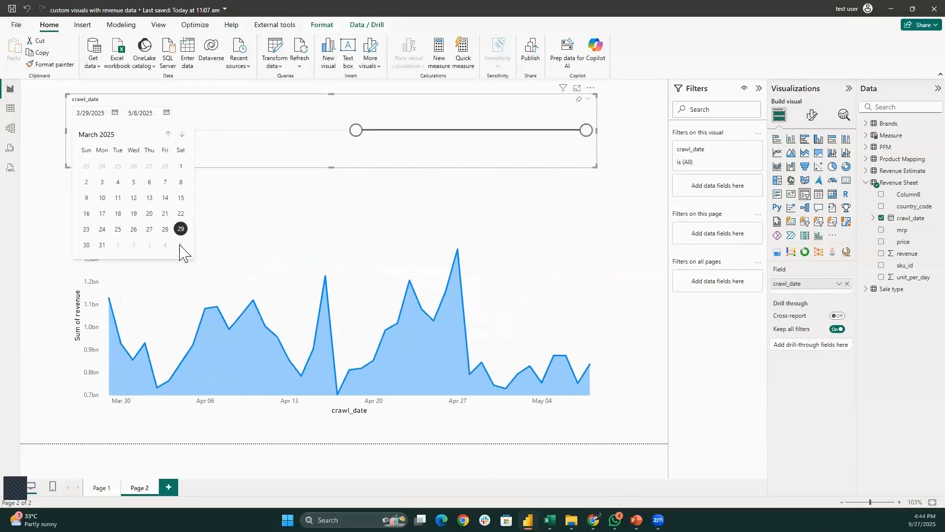
pyautogui.click(166, 113)
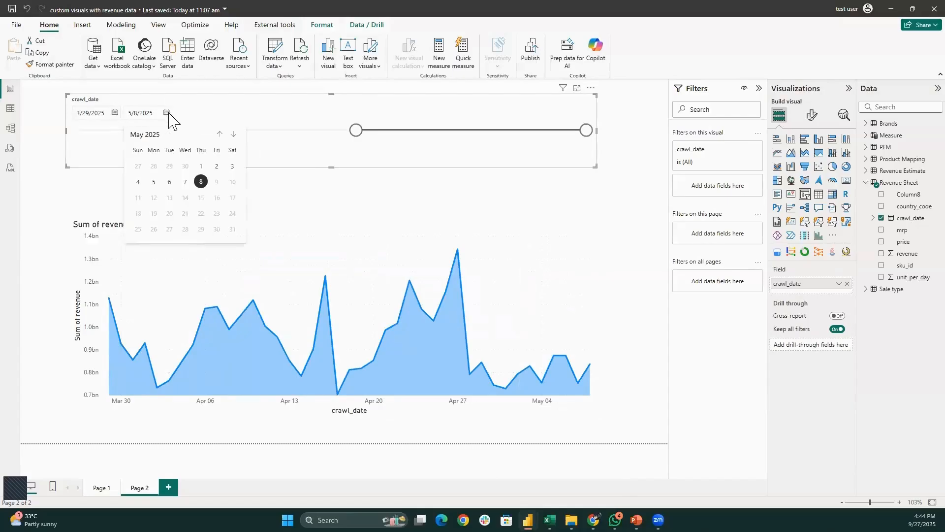
pyautogui.click(384, 191)
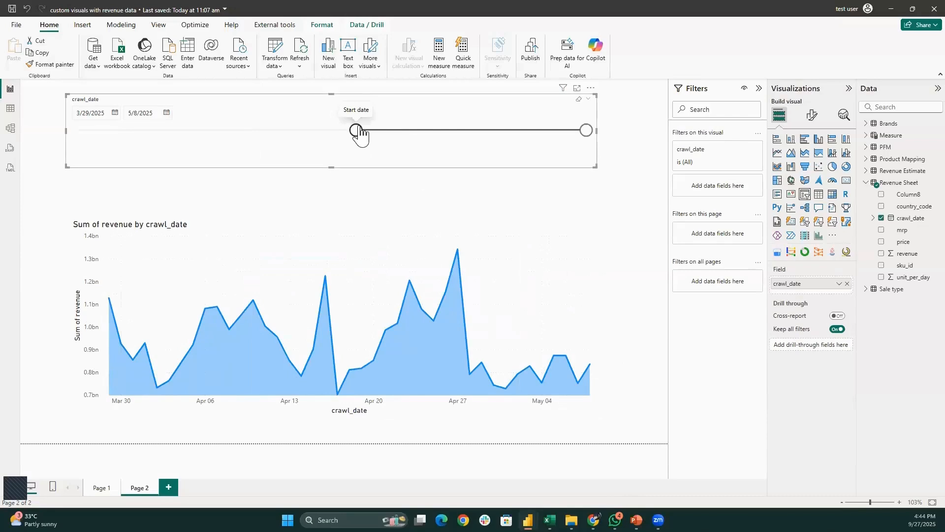
# Try start dates of 4/22/2025 and 3/4/2025 on the crawl_date slicer and restore the start to 2/9/2025
pyautogui.moveTo(358, 129); pyautogui.dragTo(495, 139)
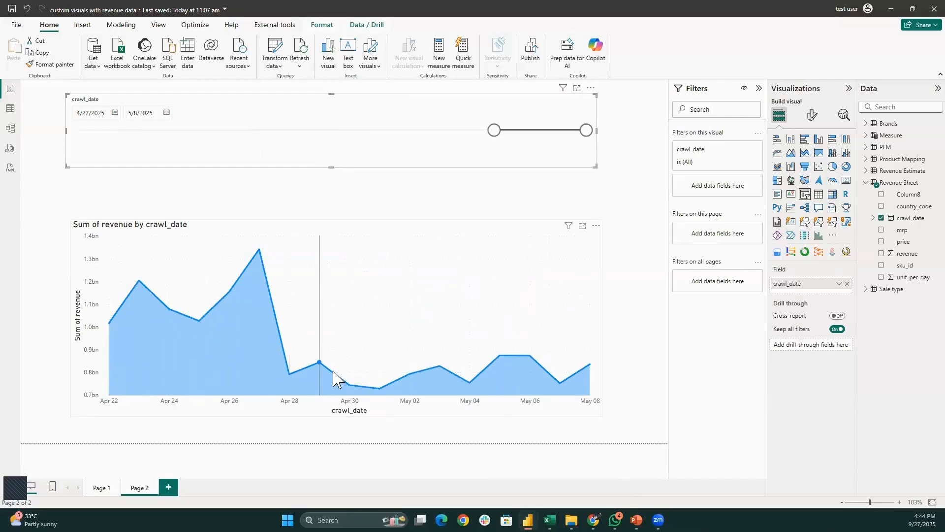
pyautogui.click(415, 205)
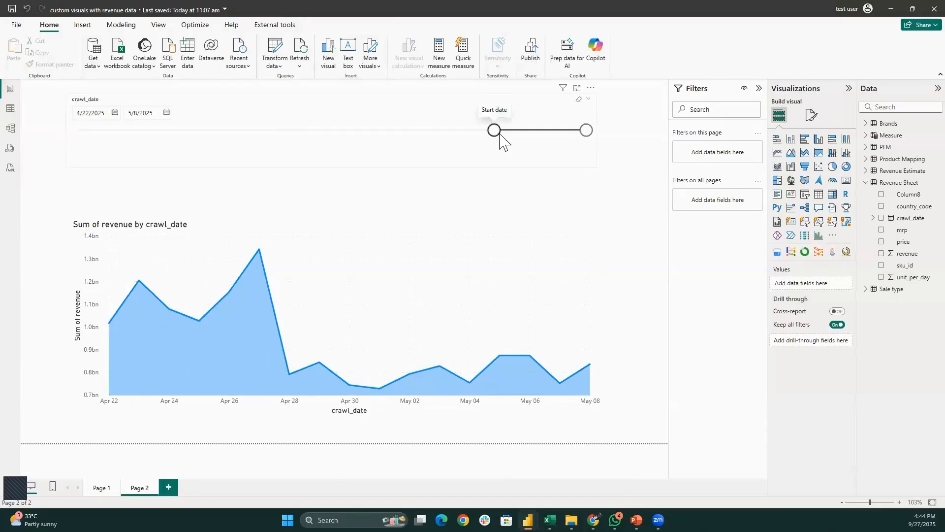
pyautogui.moveTo(494, 131); pyautogui.dragTo(218, 137)
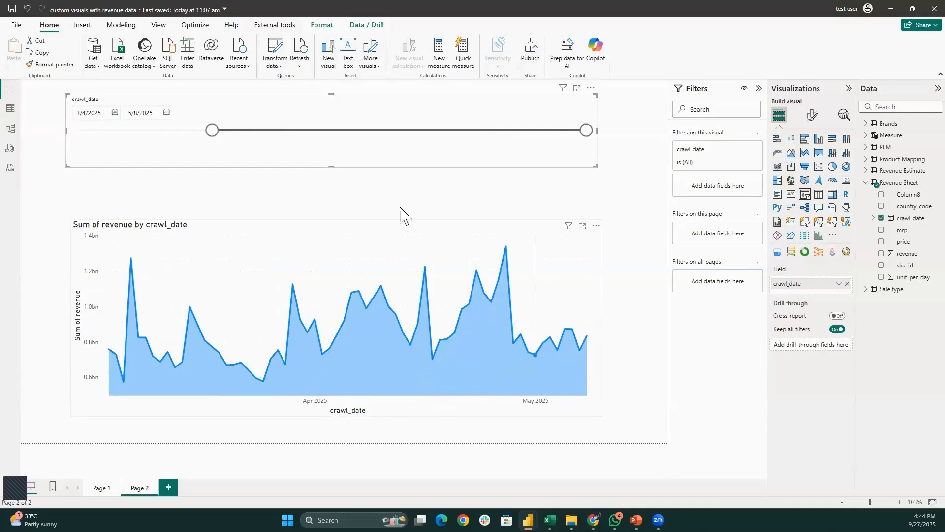
pyautogui.moveTo(215, 138); pyautogui.dragTo(23, 158)
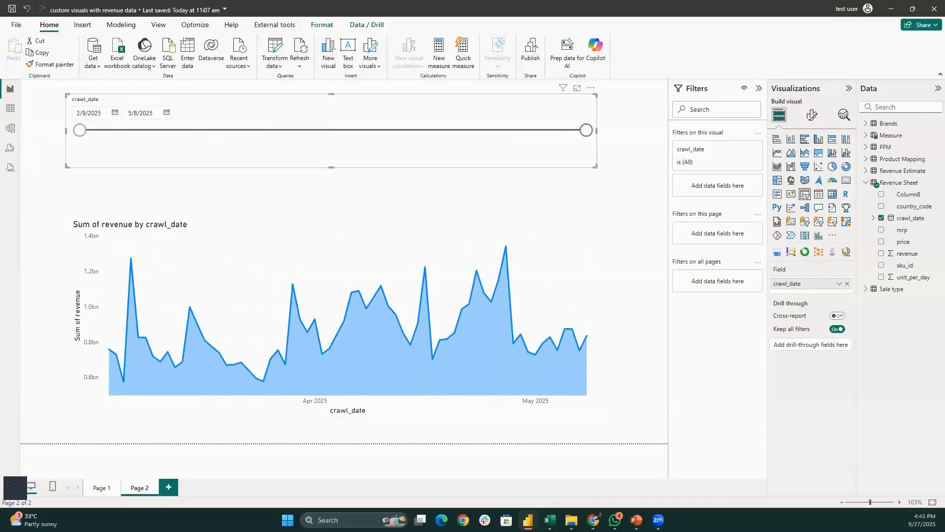
# Limit the crawl_date slicer to April by choosing end date 4/30/2025 and start date 4/1/2025 from the calendars
pyautogui.click(167, 113)
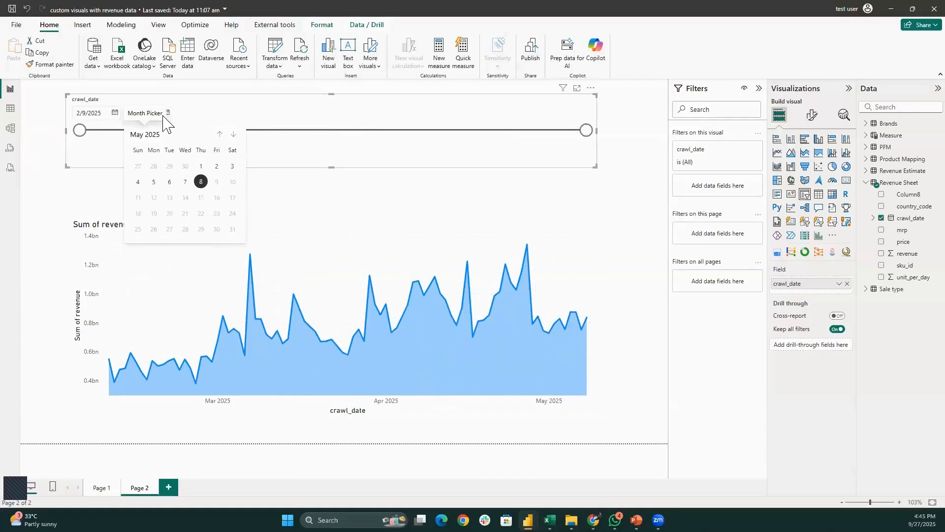
pyautogui.click(216, 134)
pyautogui.click(185, 230)
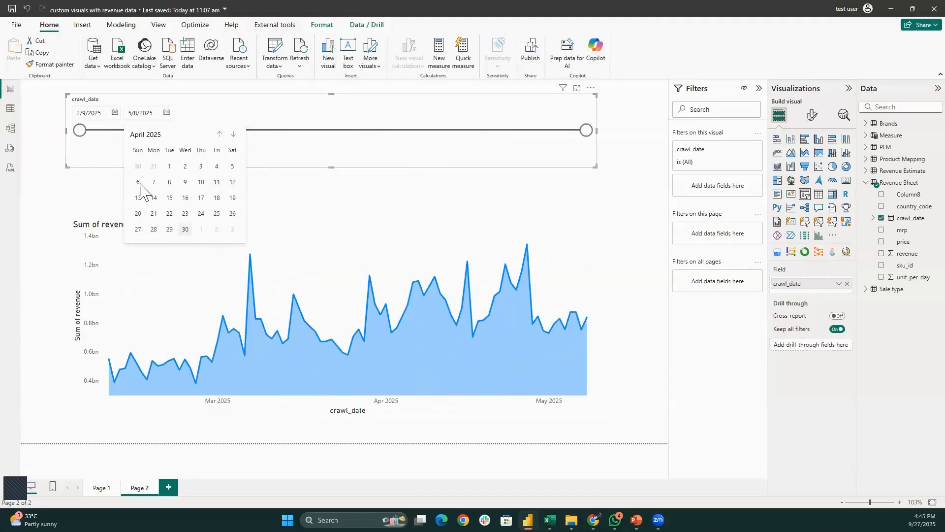
pyautogui.click(116, 113)
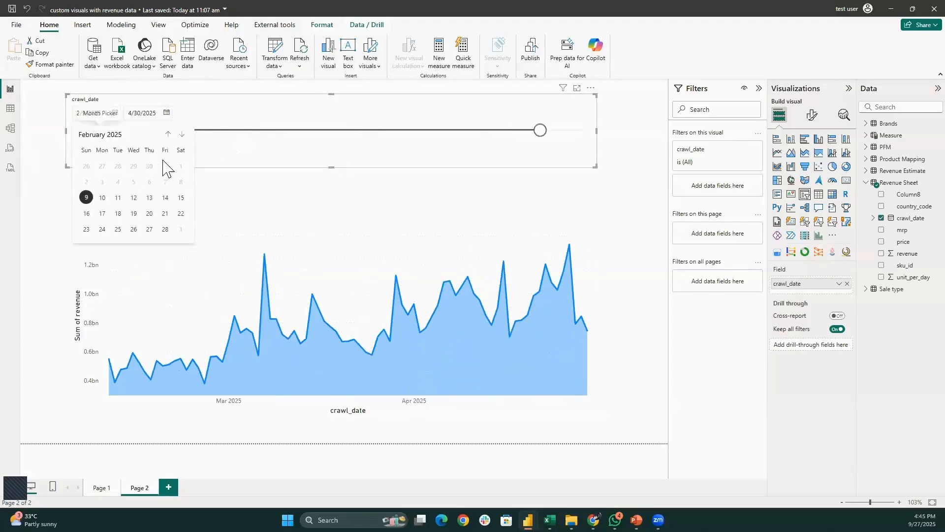
pyautogui.click(183, 135)
pyautogui.click(183, 135)
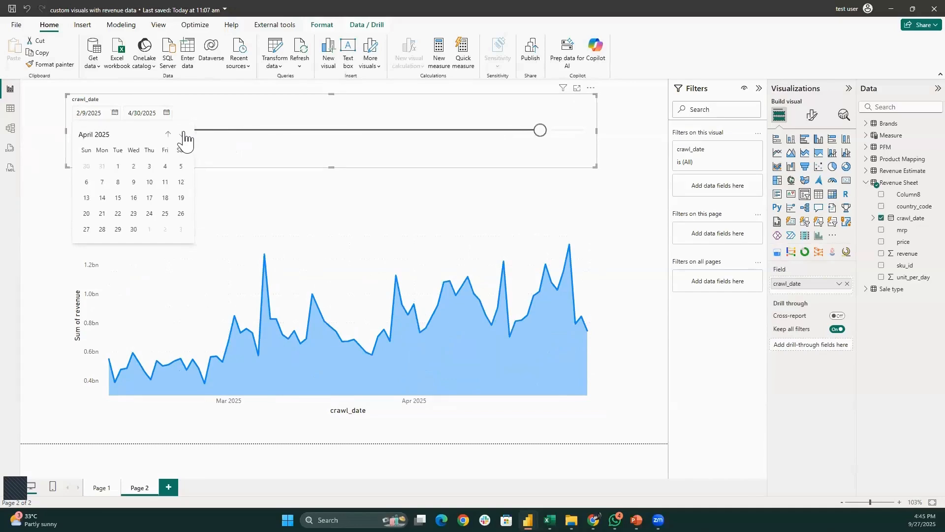
pyautogui.click(117, 166)
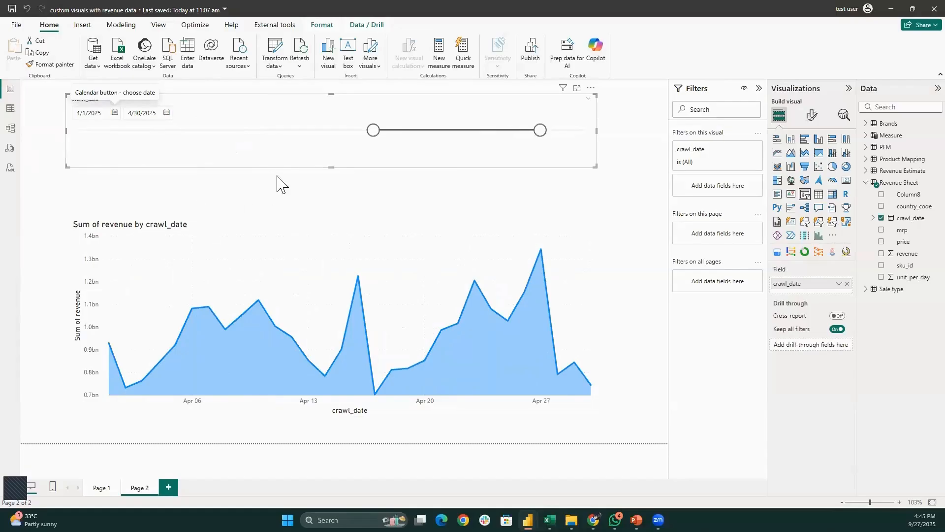
pyautogui.click(449, 213)
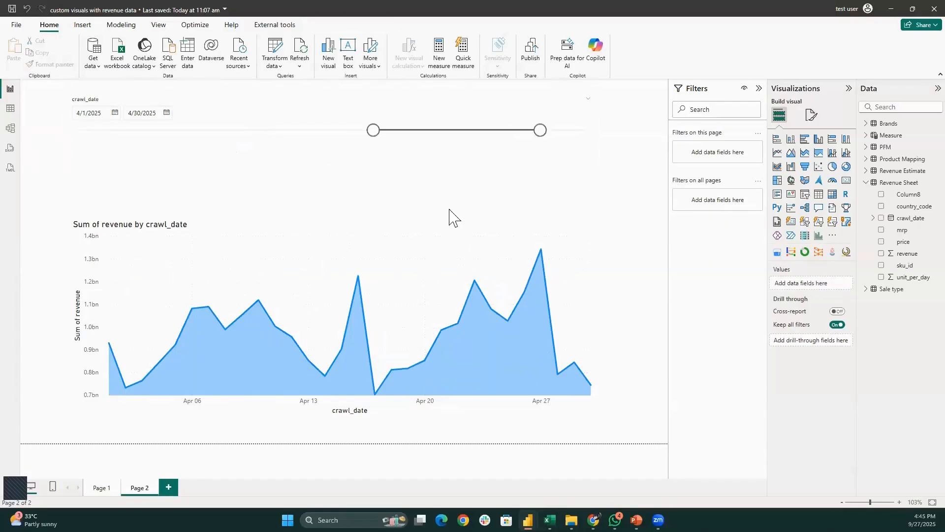
pyautogui.click(261, 169)
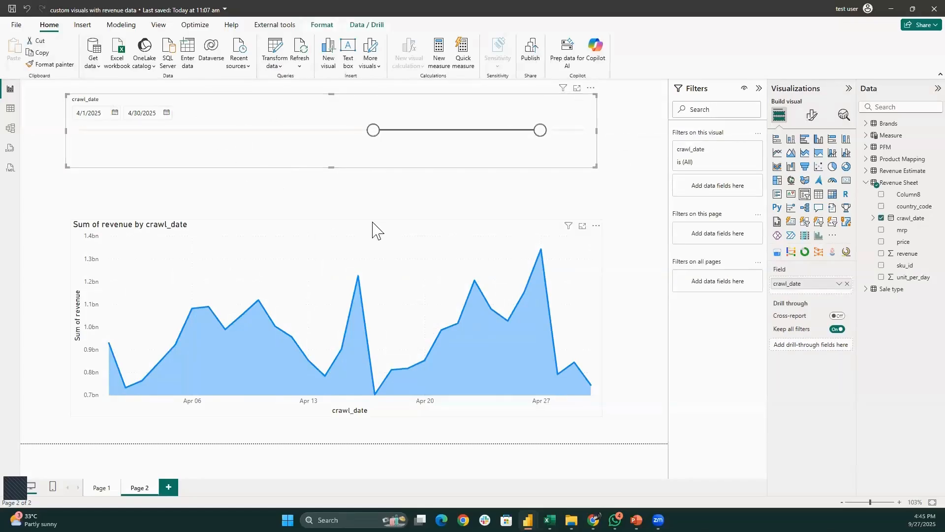
pyautogui.click(169, 344)
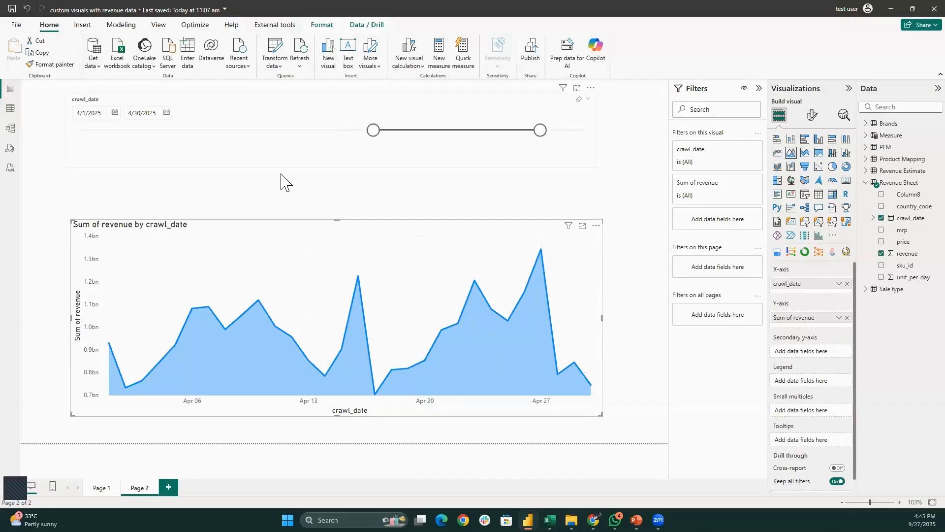
pyautogui.click(314, 206)
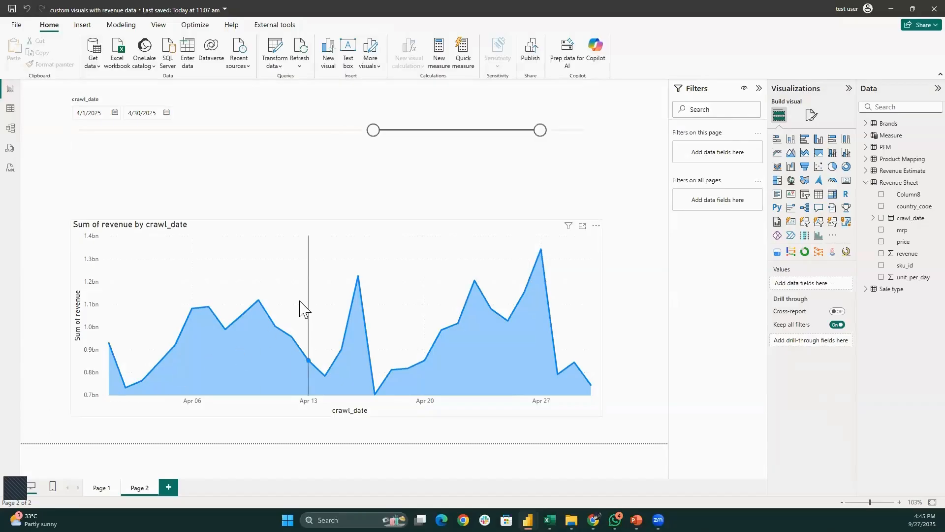
pyautogui.click(347, 180)
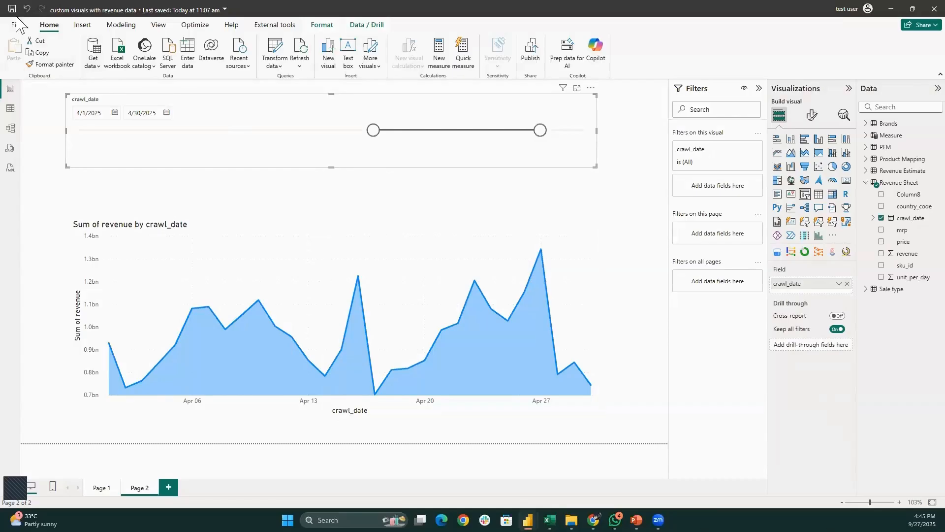
pyautogui.click(265, 182)
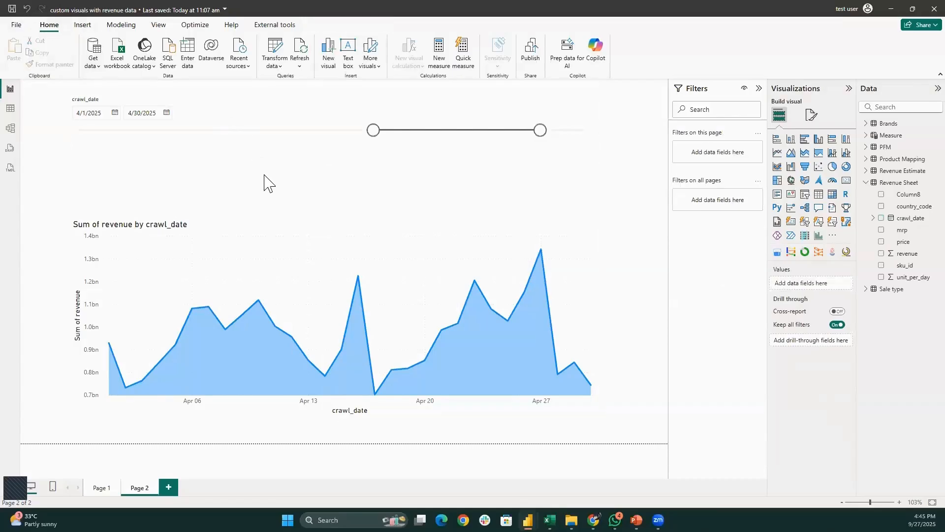
# Turn on Edit interactions for the crawl_date slicer
pyautogui.click(265, 163)
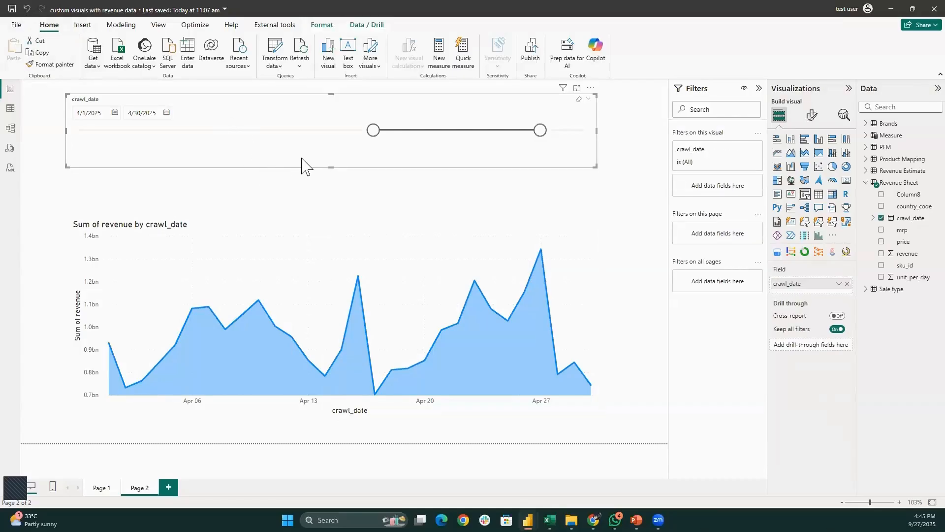
pyautogui.click(322, 25)
pyautogui.click(18, 58)
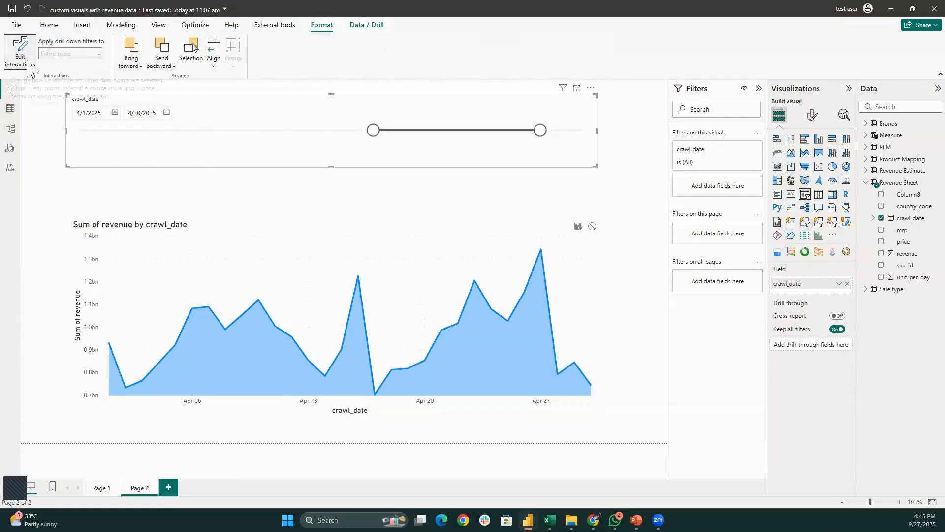
# Try the None and Filter interactions from the crawl_date slicer to the area chart, leave it on None and turn off Edit interactions
pyautogui.click(593, 227)
pyautogui.click(578, 227)
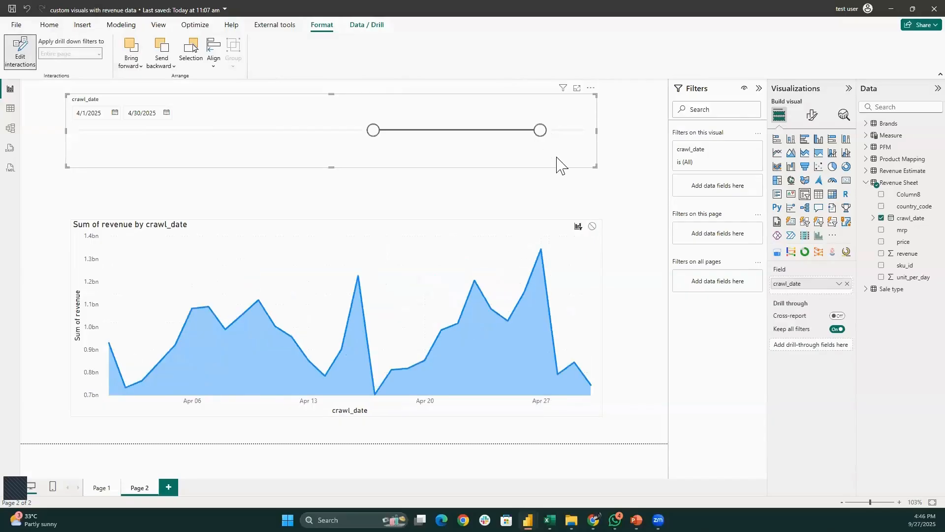
pyautogui.click(593, 227)
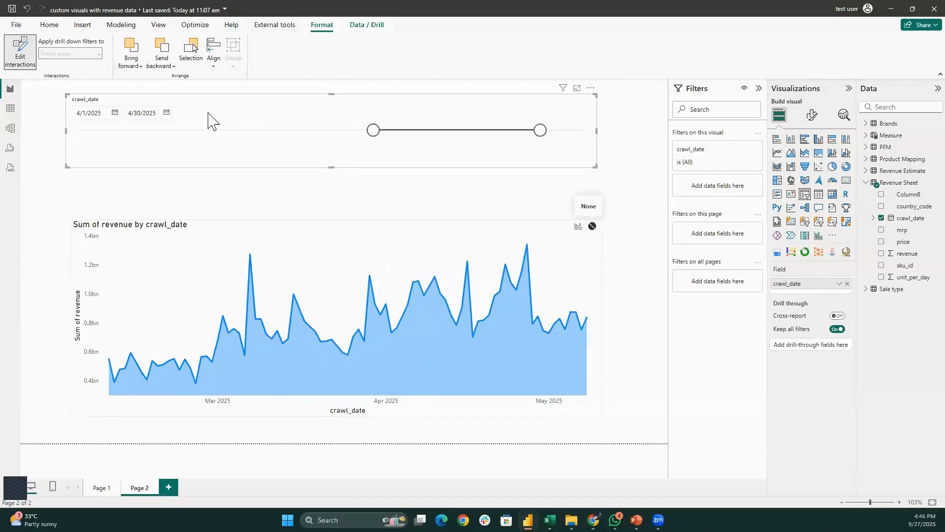
pyautogui.click(20, 49)
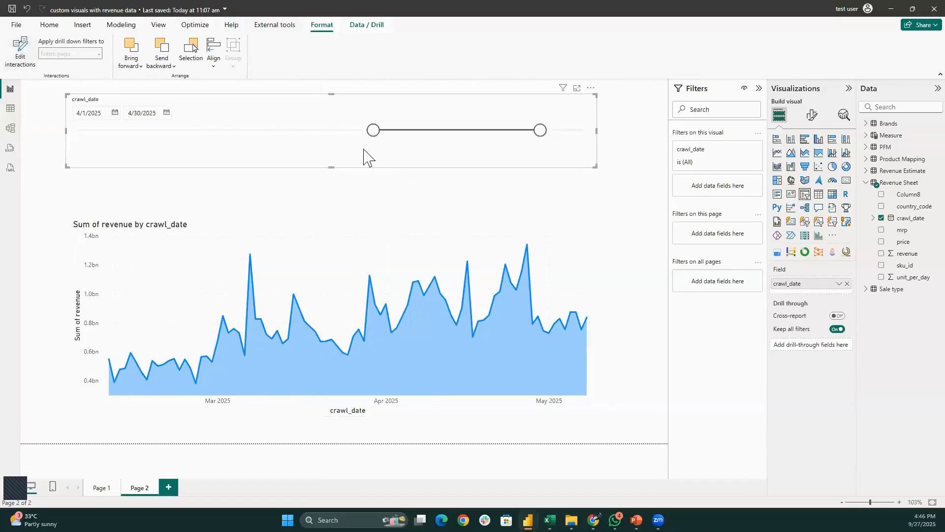
pyautogui.press('Escape')
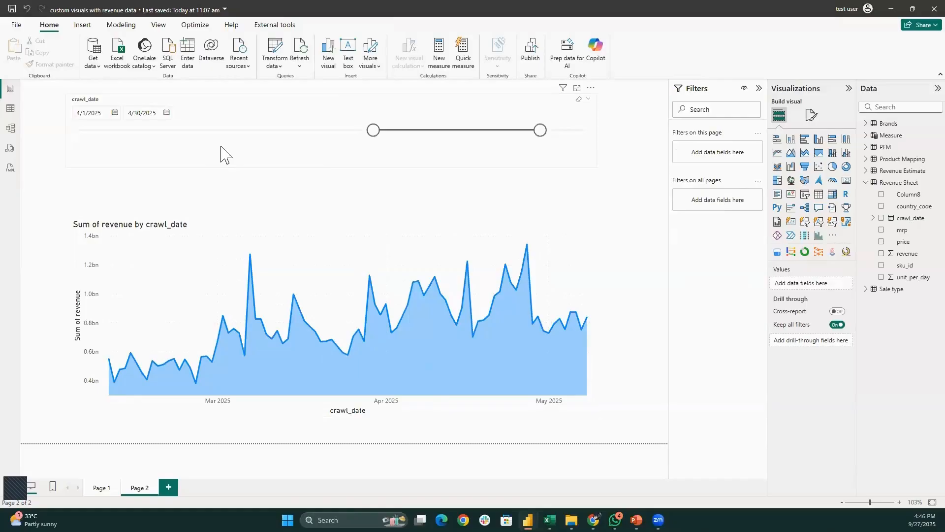
# Turn on Edit interactions for the crawl_date slicer again and alternate the area chart between Filter and None, ending on Filter
pyautogui.click(221, 155)
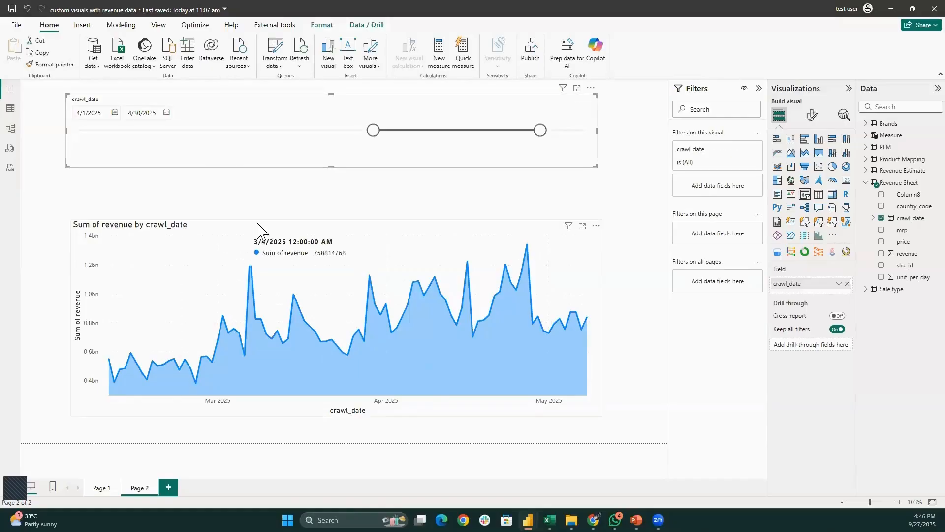
pyautogui.click(283, 175)
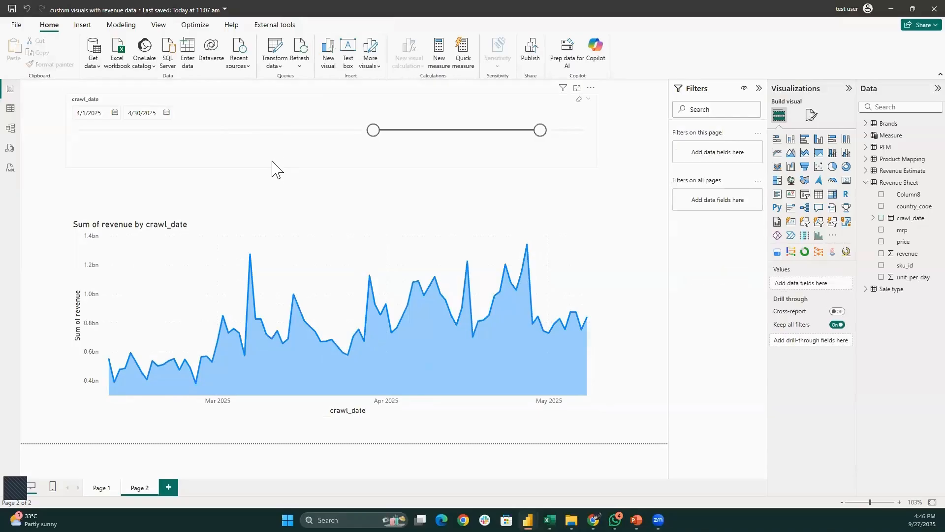
pyautogui.click(274, 162)
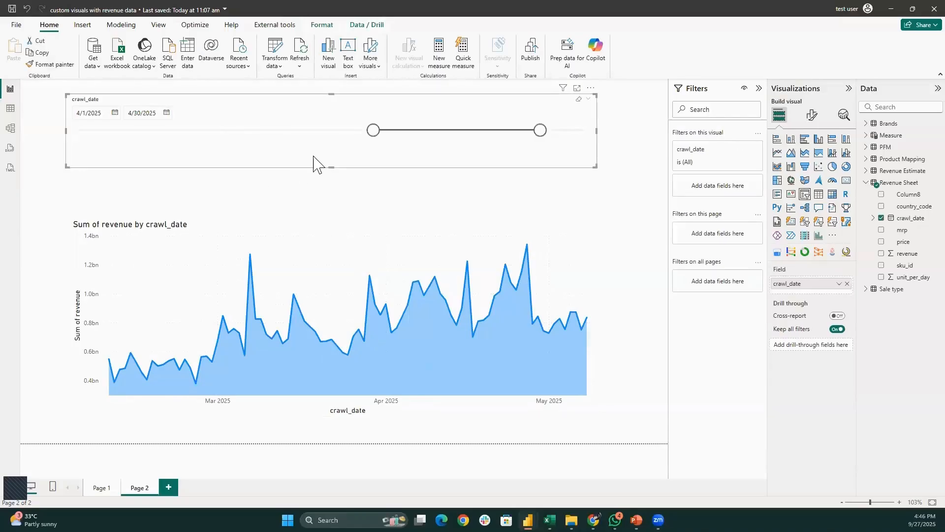
pyautogui.click(322, 24)
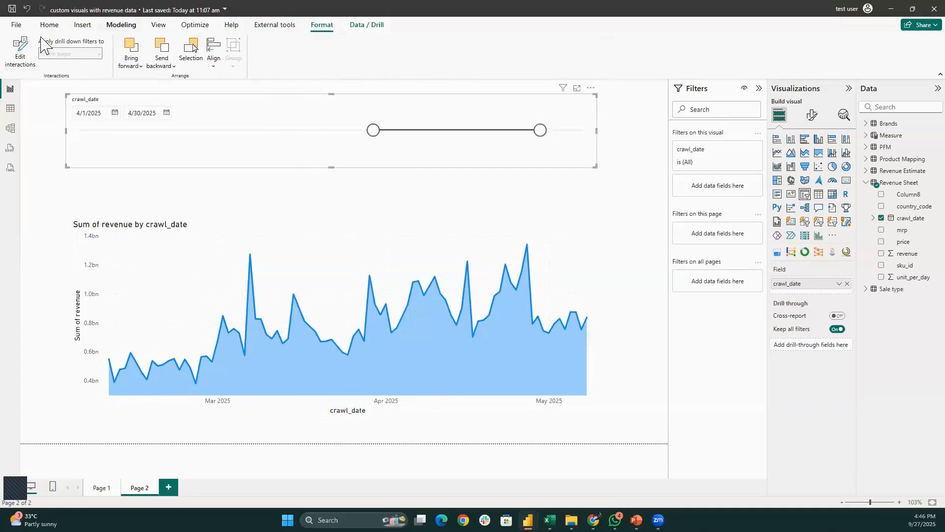
pyautogui.click(20, 52)
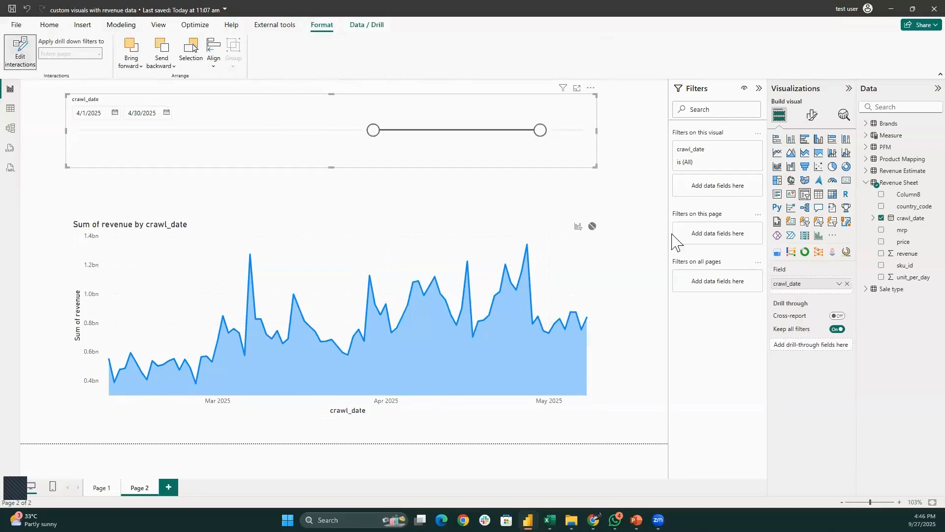
pyautogui.click(592, 228)
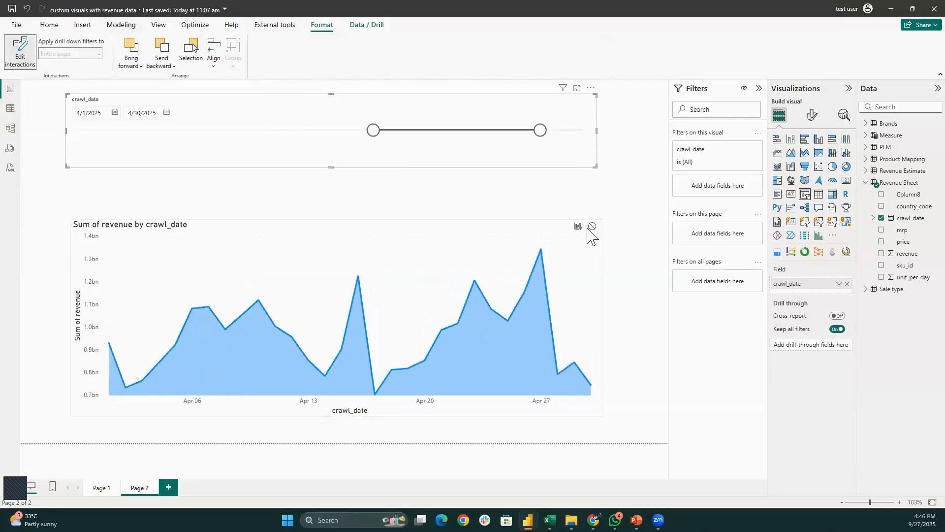
pyautogui.click(578, 228)
pyautogui.click(593, 227)
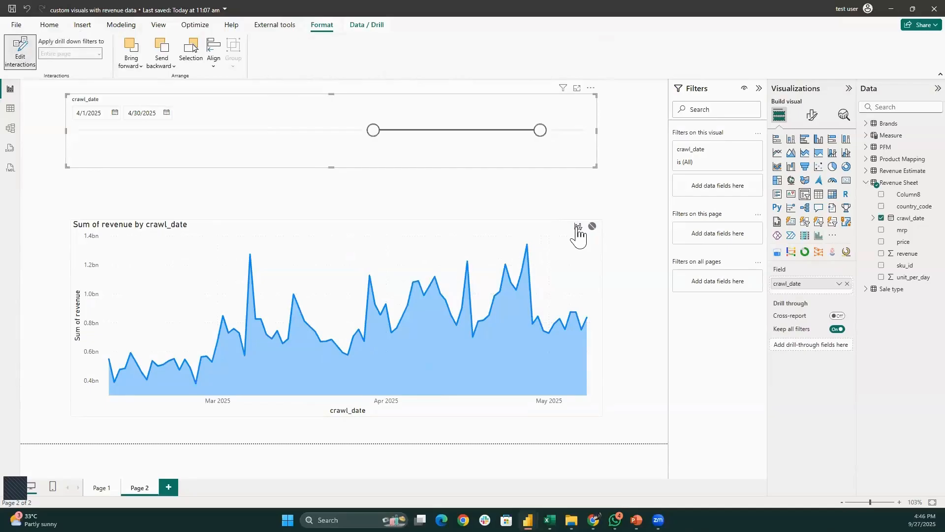
pyautogui.click(579, 227)
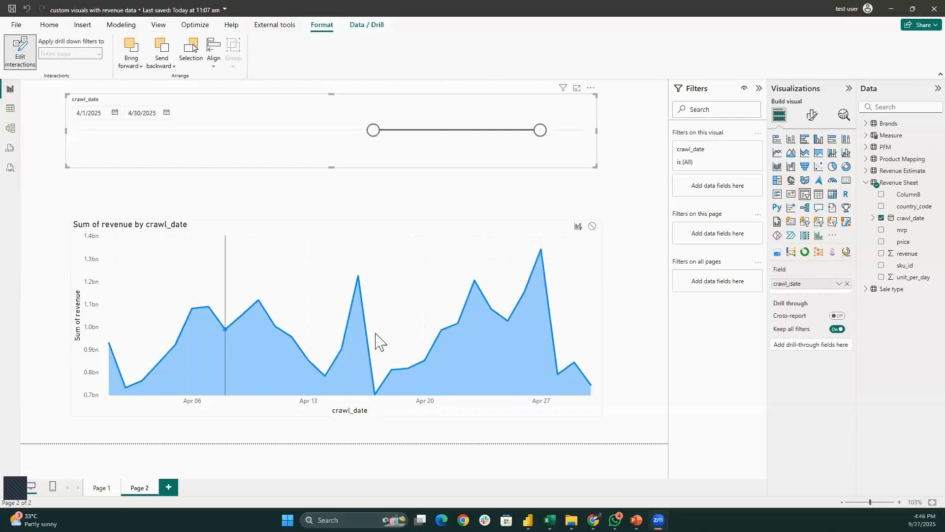
# Delete both the crawl_date slicer and the area chart from Page 2
pyautogui.click(619, 213)
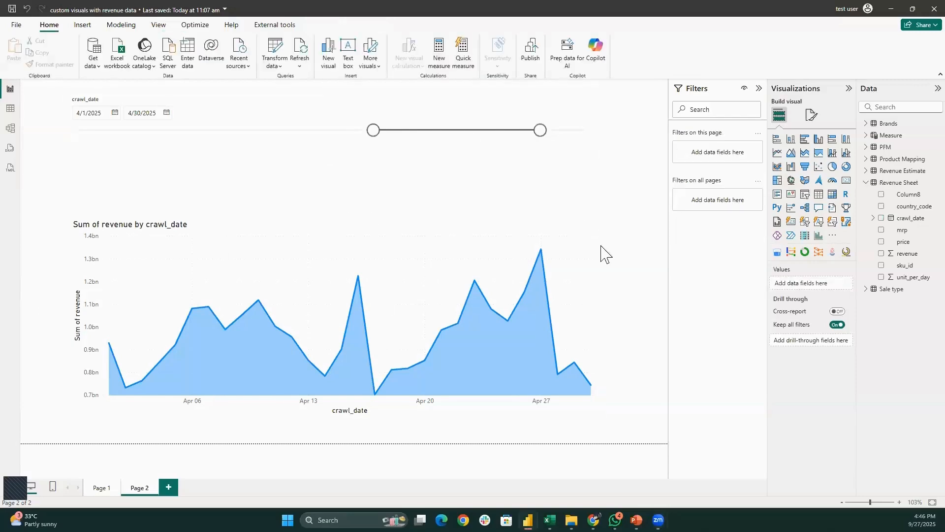
pyautogui.moveTo(561, 257)
pyautogui.moveTo(622, 424); pyautogui.dragTo(20, 79)
pyautogui.press('Delete')
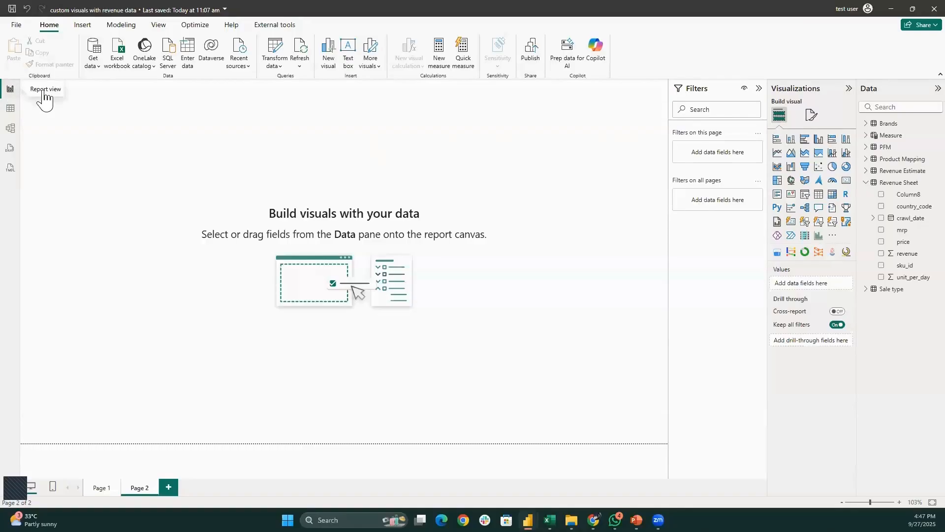
# Add a line chart with crawl_date on the X-axis and revenue on the Y-axis
pyautogui.click(777, 153)
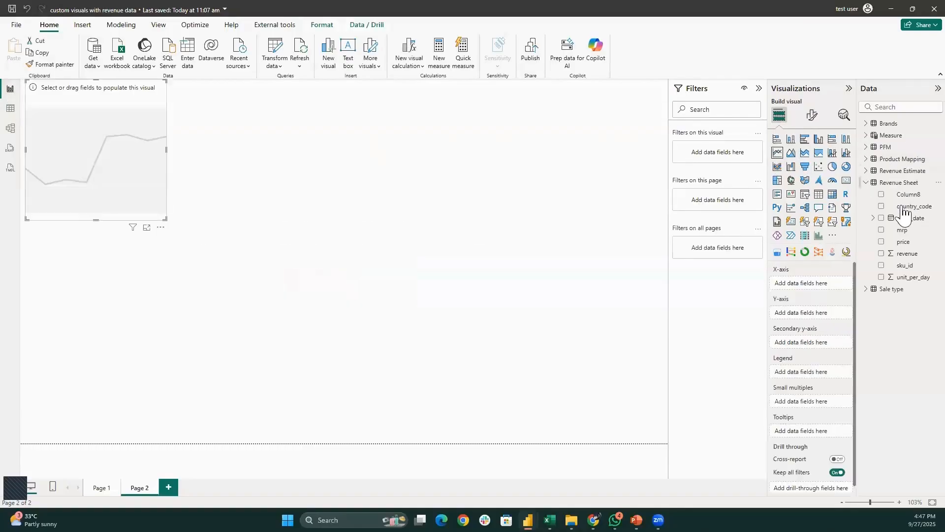
pyautogui.moveTo(908, 218); pyautogui.dragTo(806, 290)
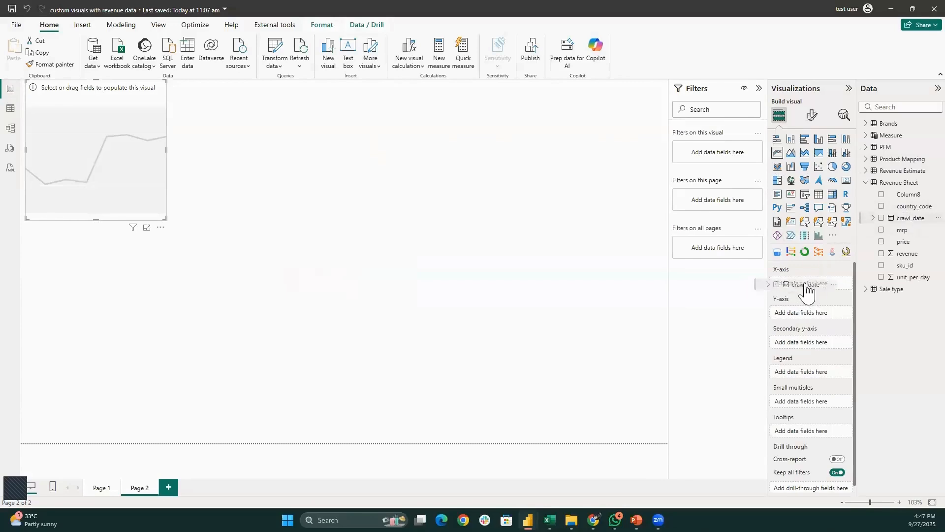
pyautogui.moveTo(907, 253); pyautogui.dragTo(809, 357)
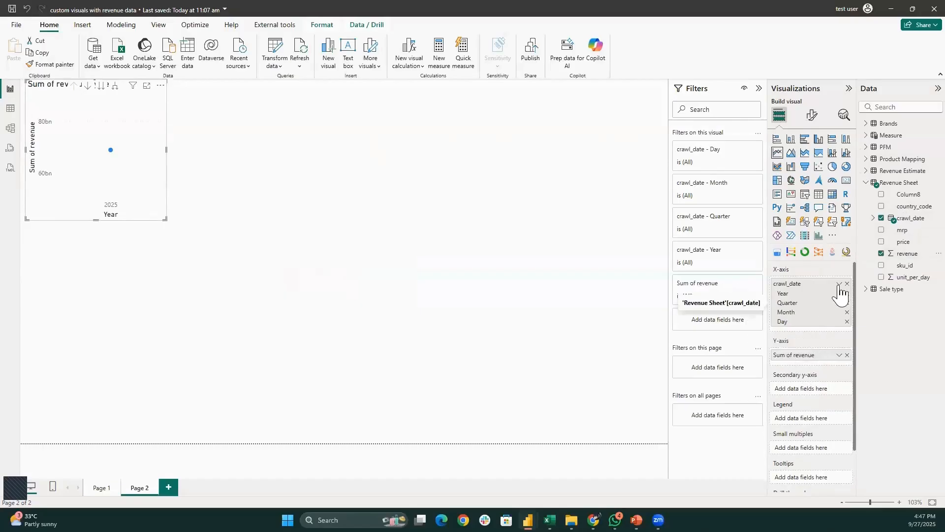
# Switch the line chart's X-axis from Date Hierarchy to crawl_date and enlarge the chart to the full page width
pyautogui.click(839, 284)
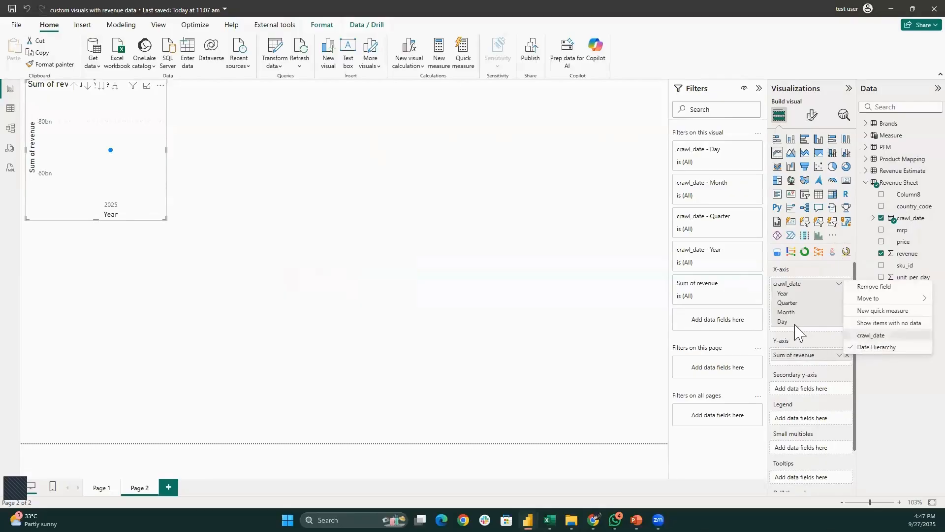
pyautogui.click(870, 336)
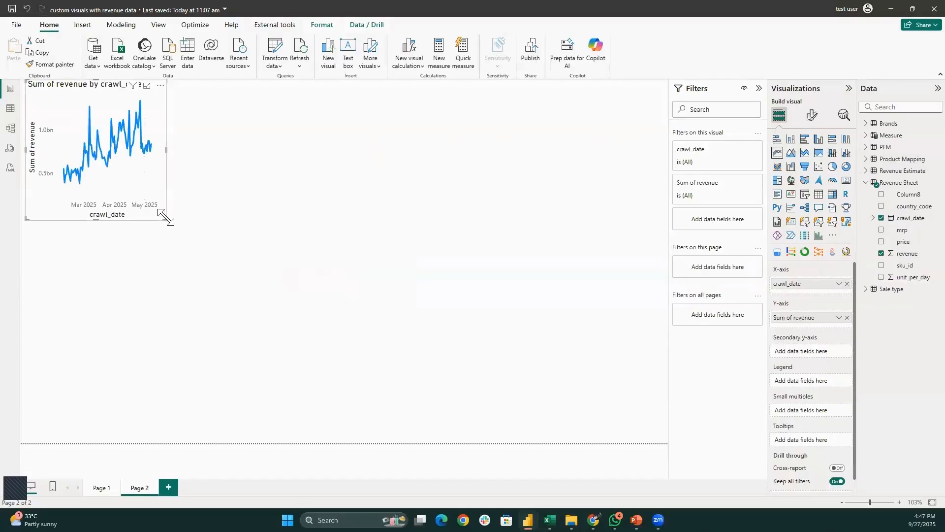
pyautogui.moveTo(164, 216); pyautogui.dragTo(666, 334)
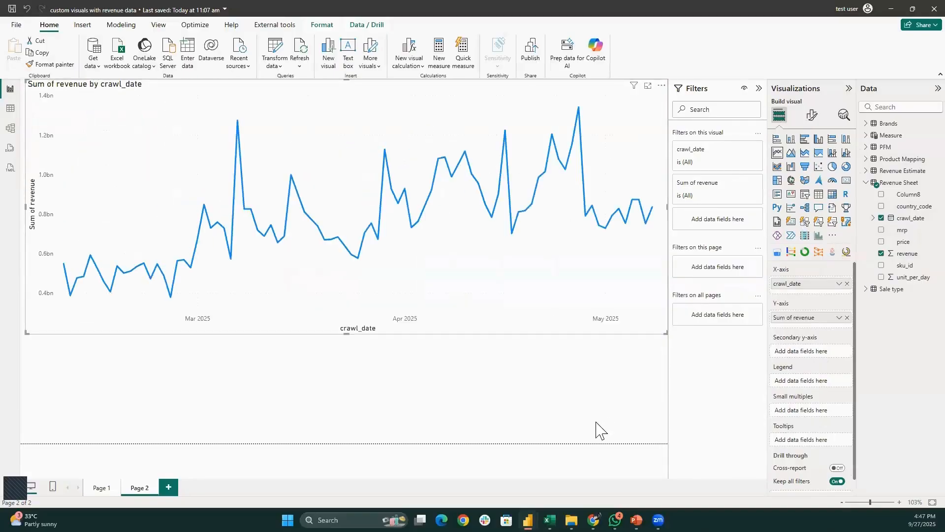
pyautogui.click(419, 373)
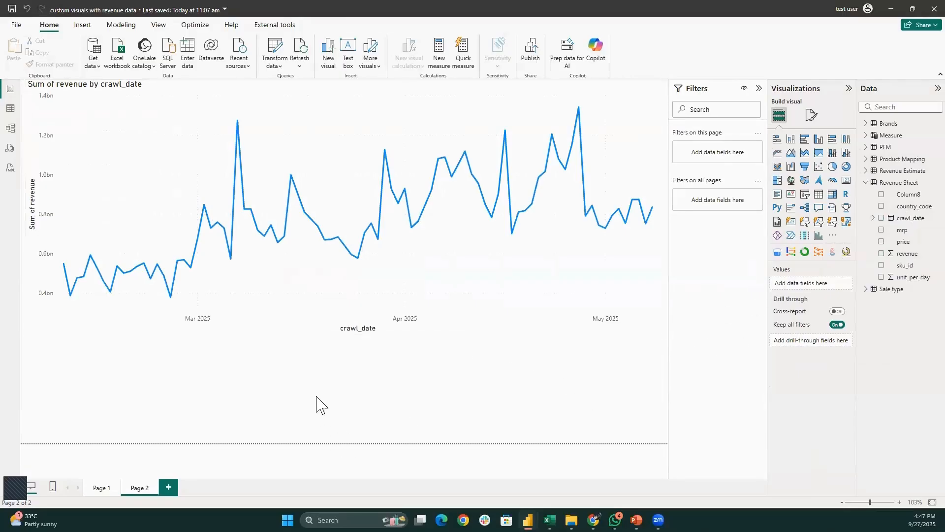
# Add a crawl_date slicer in the empty area beneath the line chart and reduce its height
pyautogui.doubleClick(306, 377)
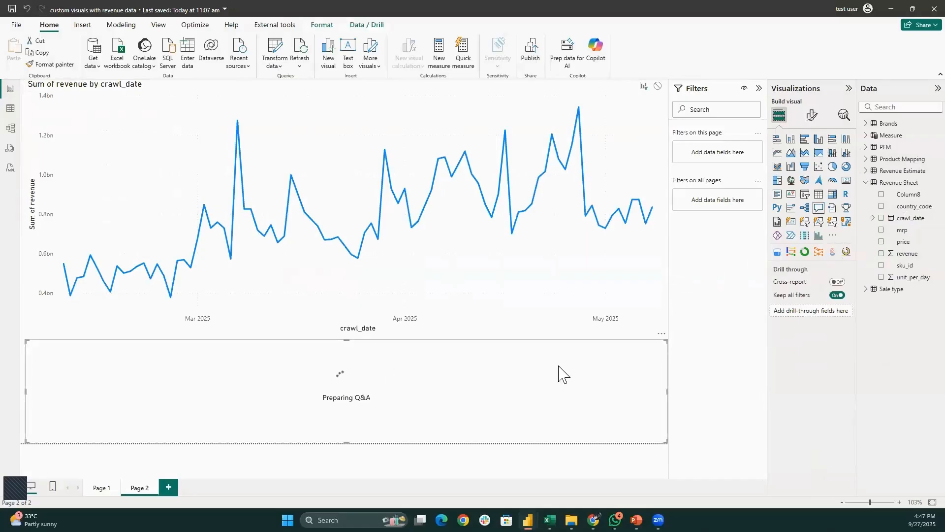
pyautogui.press('Delete')
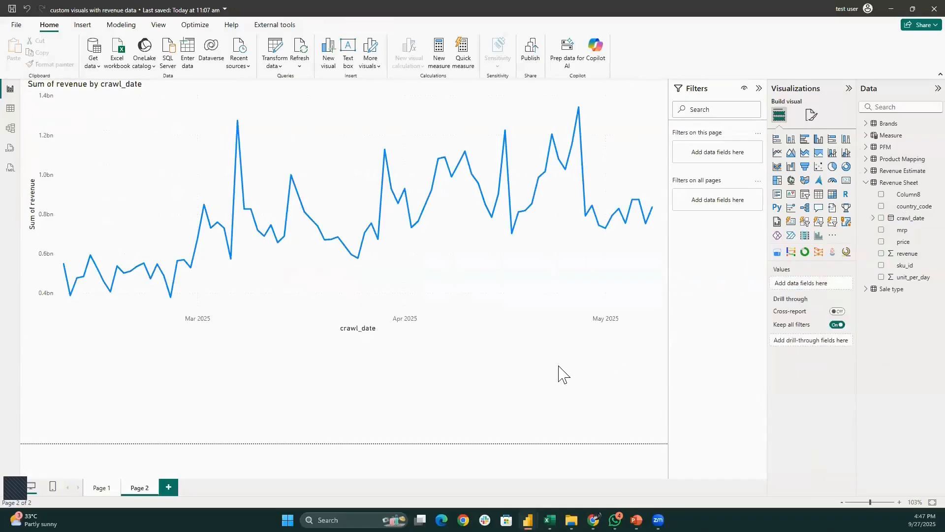
pyautogui.click(805, 195)
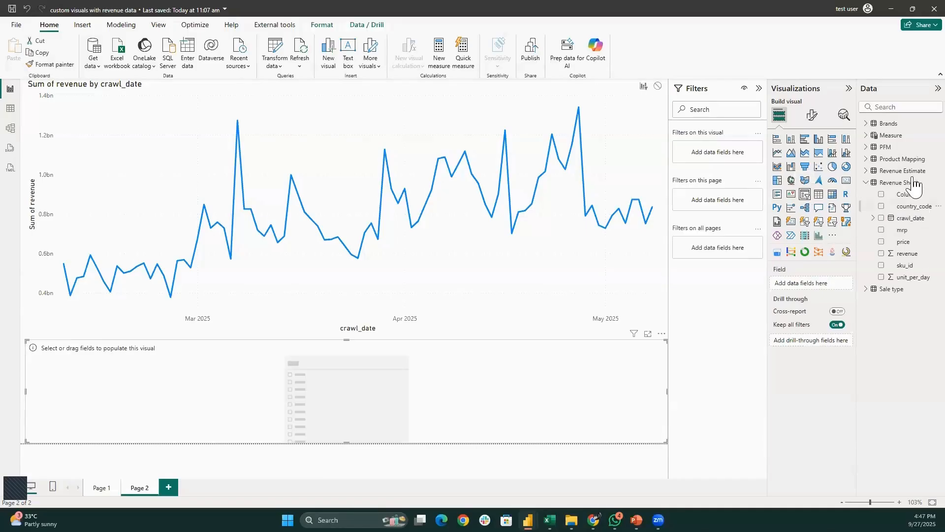
pyautogui.moveTo(900, 222); pyautogui.dragTo(790, 285)
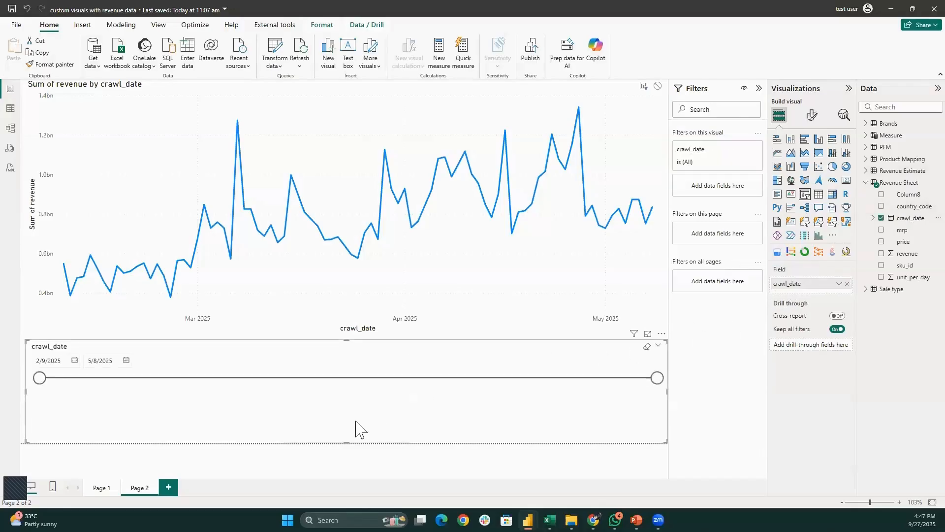
pyautogui.moveTo(346, 443); pyautogui.dragTo(369, 407)
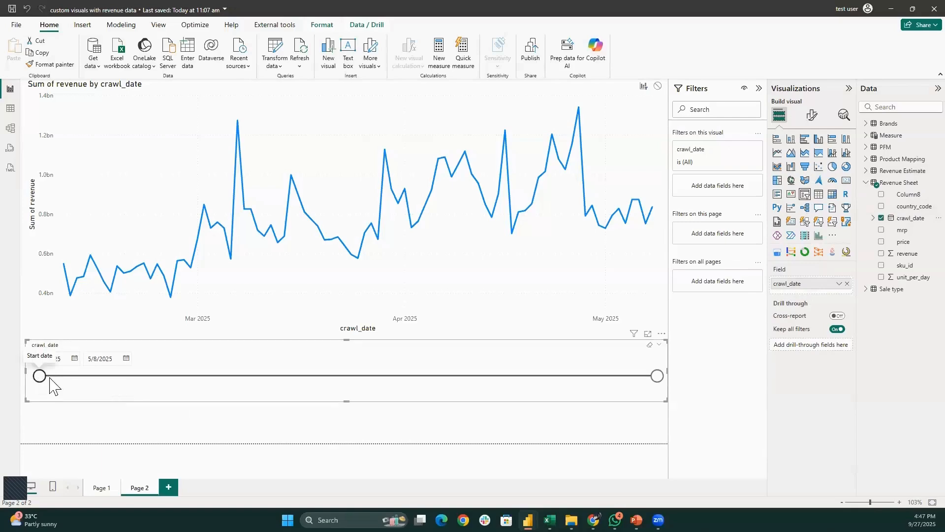
# Narrow the crawl_date slicer to the range 3/12/2025 to 4/23/2025
pyautogui.click(256, 377)
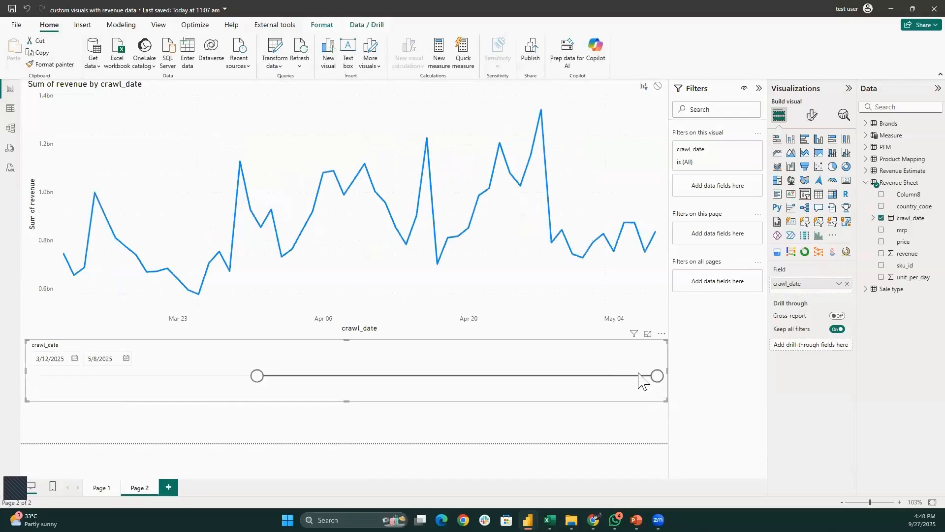
pyautogui.click(572, 377)
pyautogui.click(552, 376)
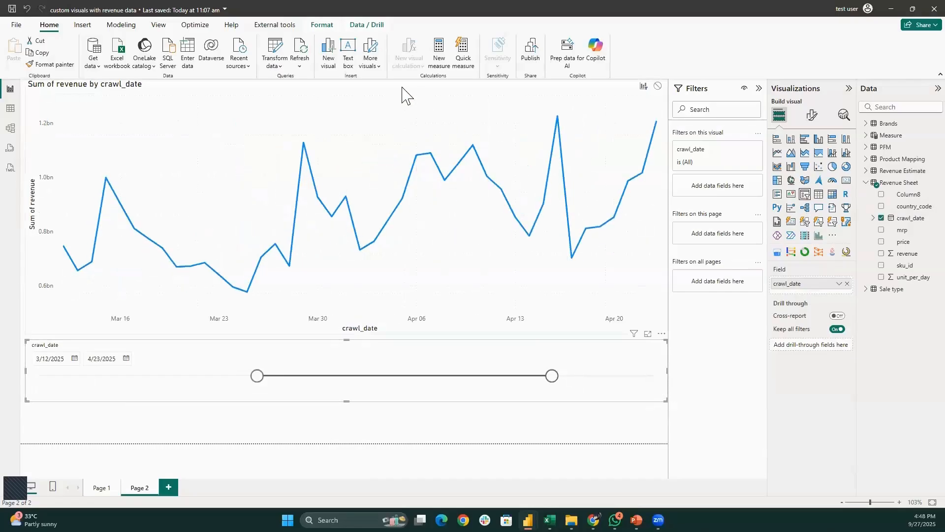
# Convert the revenue line chart into an area chart
pyautogui.click(423, 97)
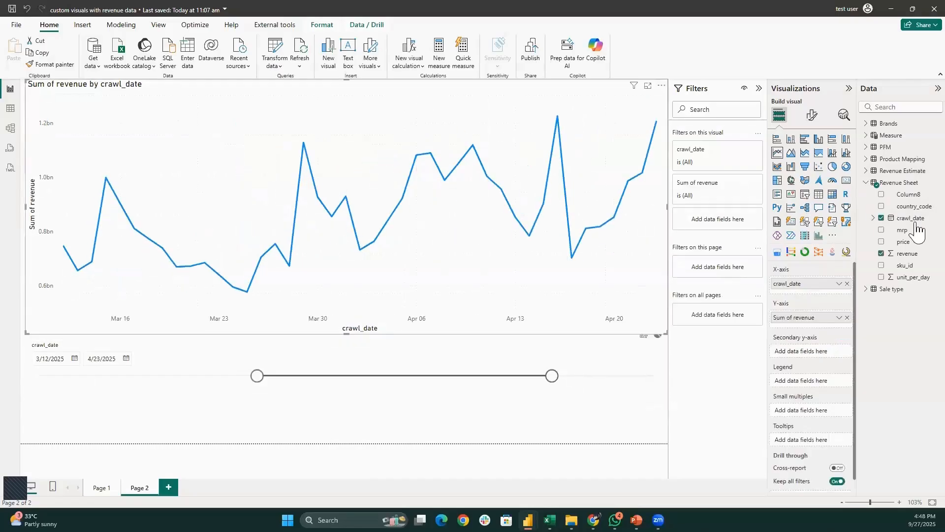
pyautogui.click(791, 153)
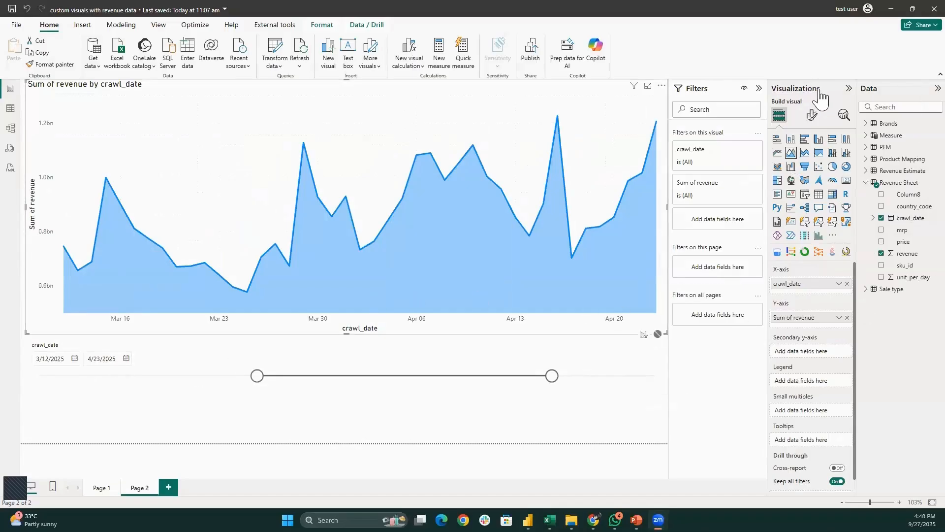
# Collapse and re-expand the Visualizations pane, look at the View options for showing panes, and leave the Visualizations pane collapsed
pyautogui.click(848, 88)
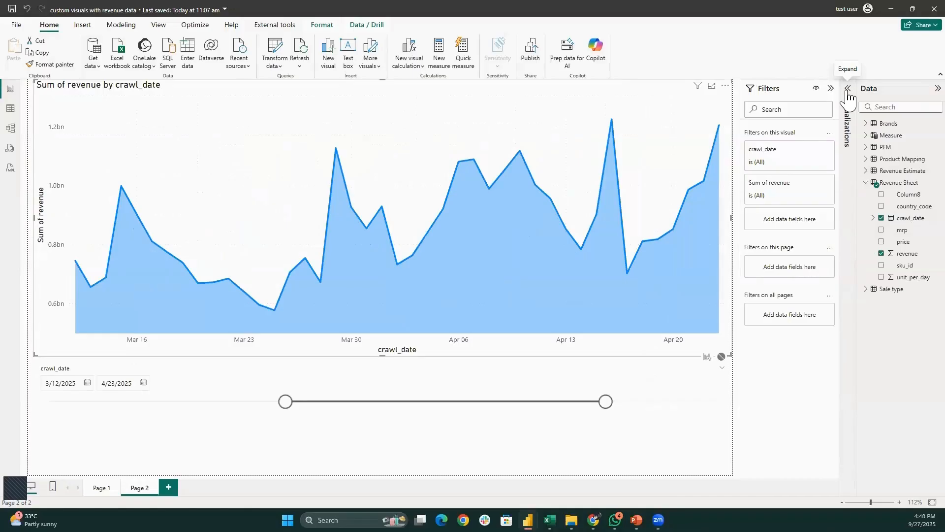
pyautogui.click(848, 89)
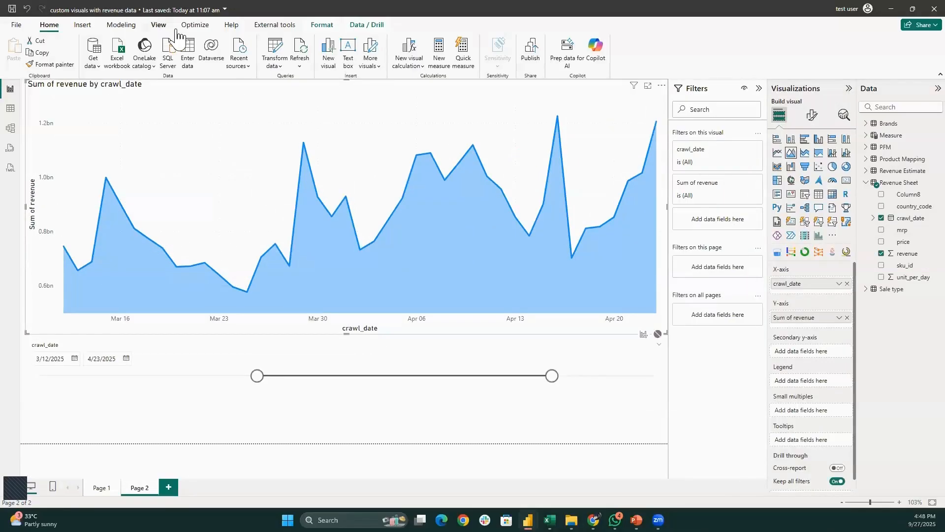
pyautogui.click(158, 25)
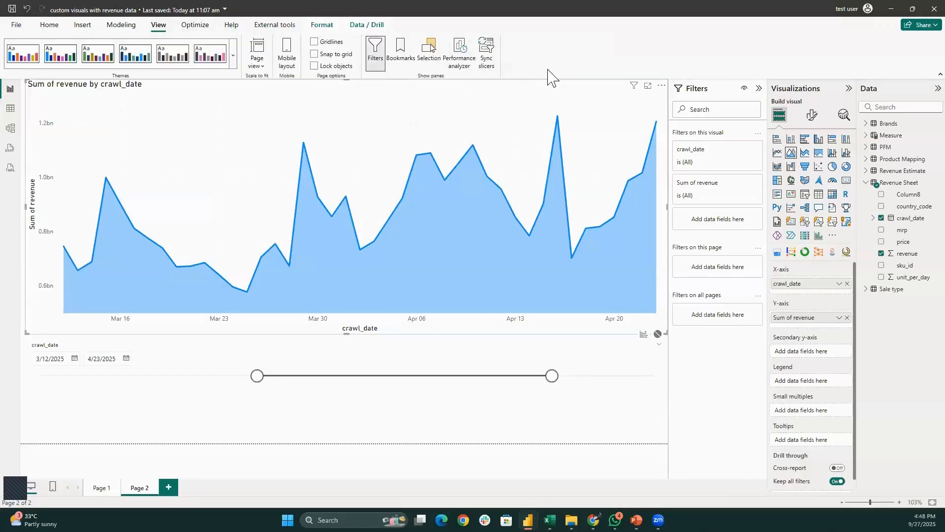
pyautogui.click(849, 89)
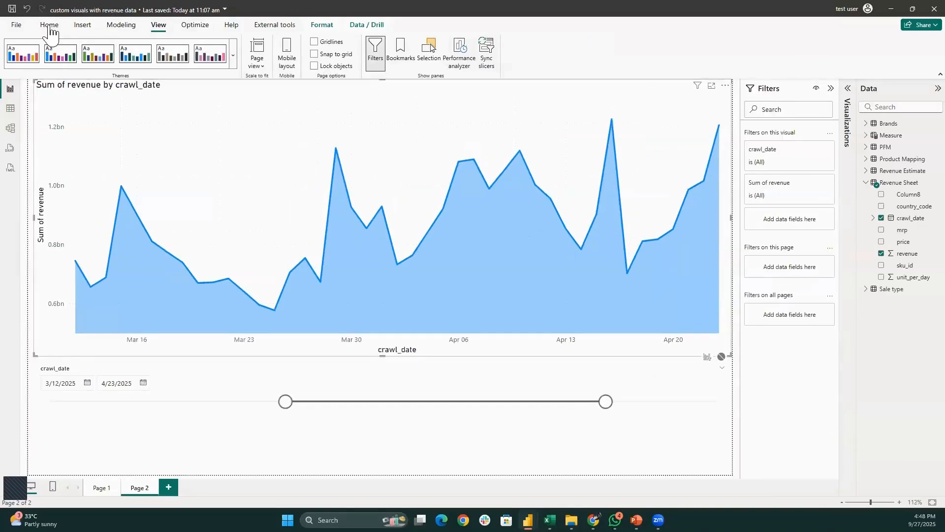
pyautogui.click(50, 26)
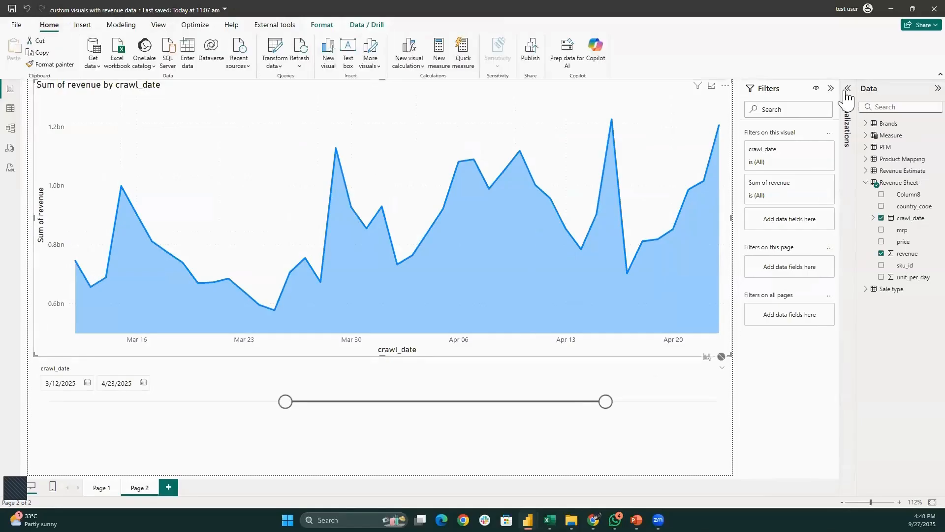
# Expand the Visualizations pane and delete the revenue area chart from Page 2
pyautogui.click(847, 90)
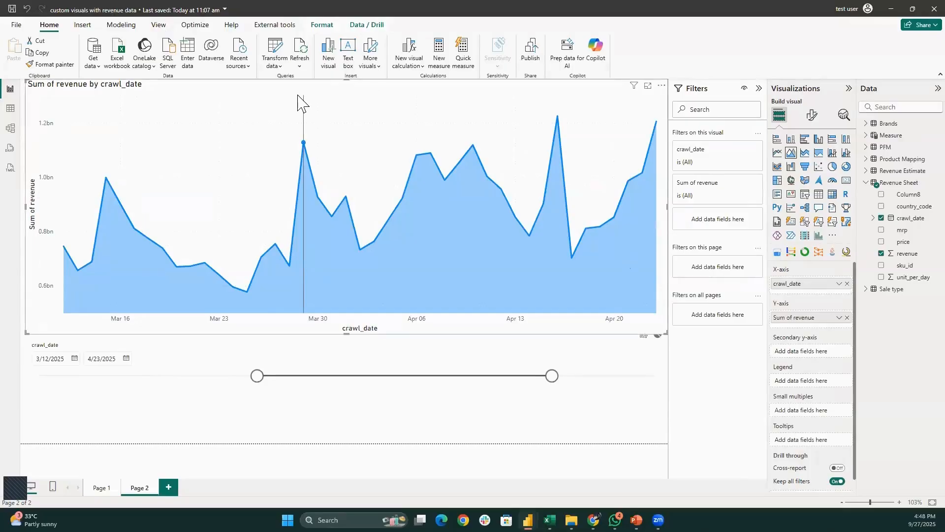
pyautogui.press('Delete')
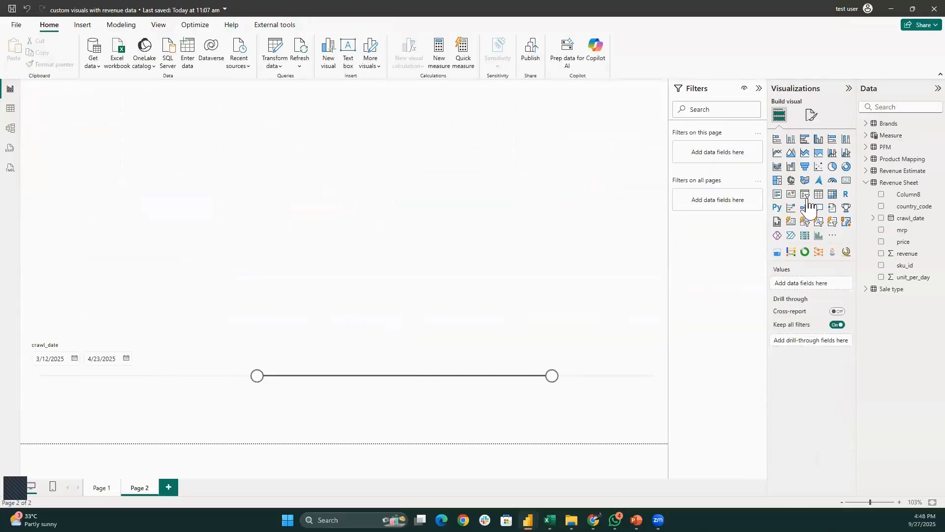
pyautogui.click(778, 153)
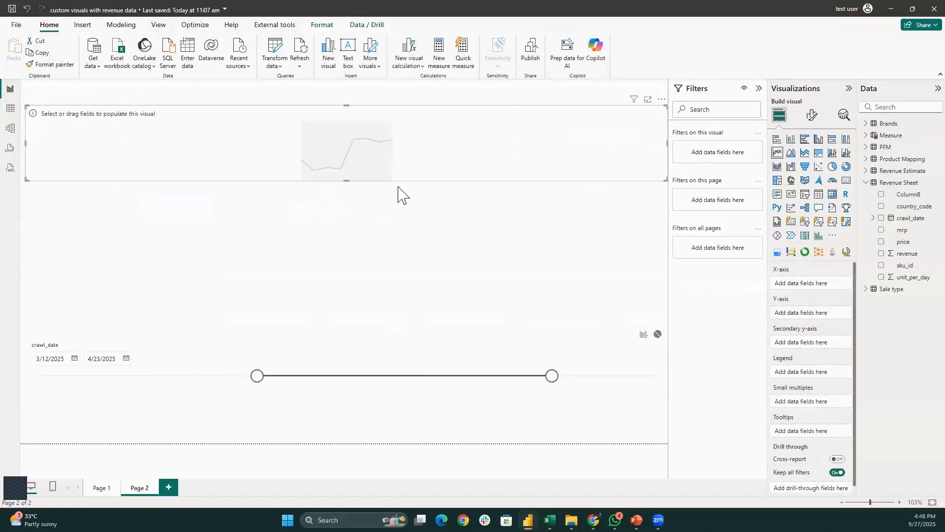
pyautogui.press('Delete')
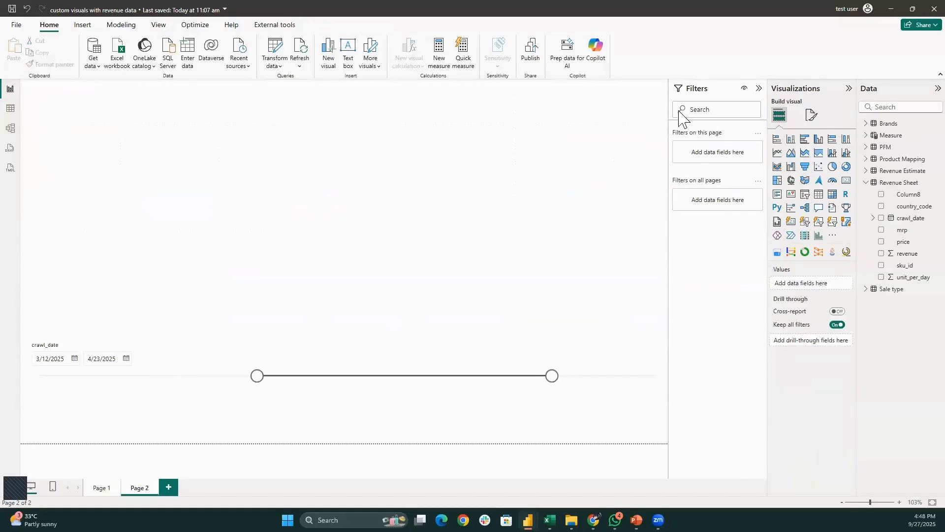
# Add a line chart with crawl_date on the X-axis and revenue on the Y-axis
pyautogui.click(779, 154)
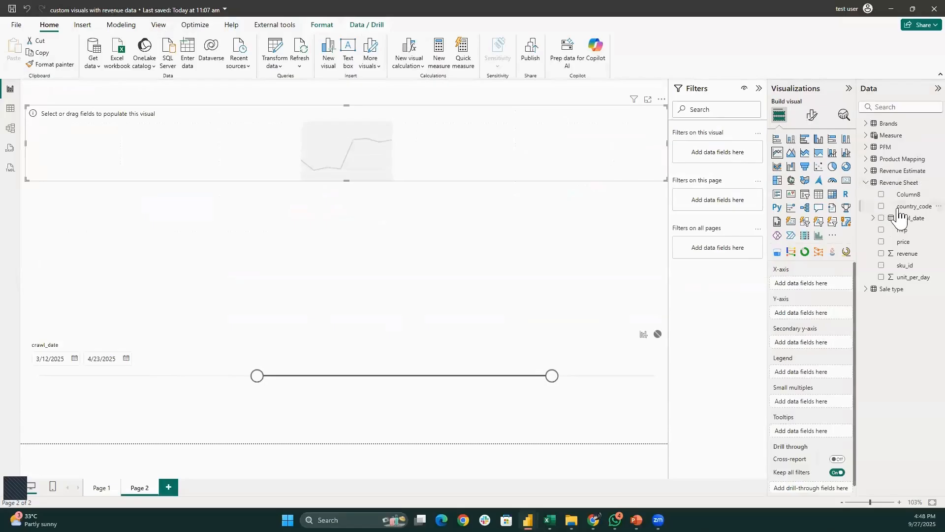
pyautogui.moveTo(911, 219); pyautogui.dragTo(829, 288)
pyautogui.moveTo(913, 259); pyautogui.dragTo(815, 353)
pyautogui.moveTo(819, 353); pyautogui.dragTo(820, 354)
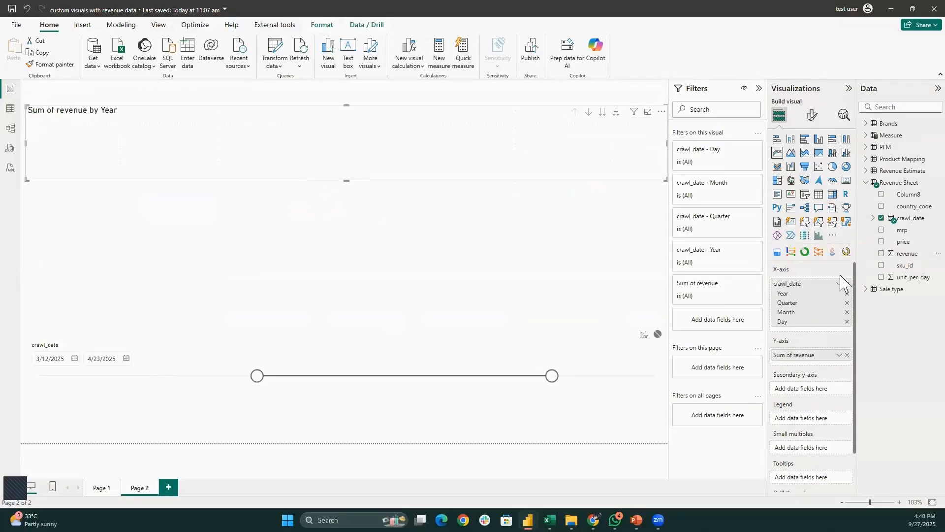
# Switch the line chart's X-axis from the date hierarchy to plain crawl_date and extend the chart down to just above the slicer
pyautogui.click(840, 283)
pyautogui.click(871, 336)
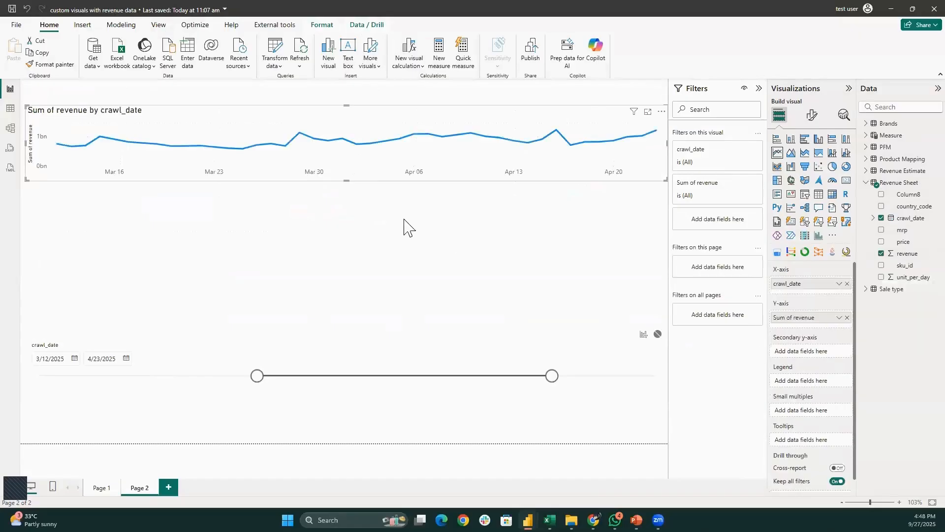
pyautogui.moveTo(345, 183); pyautogui.dragTo(346, 328)
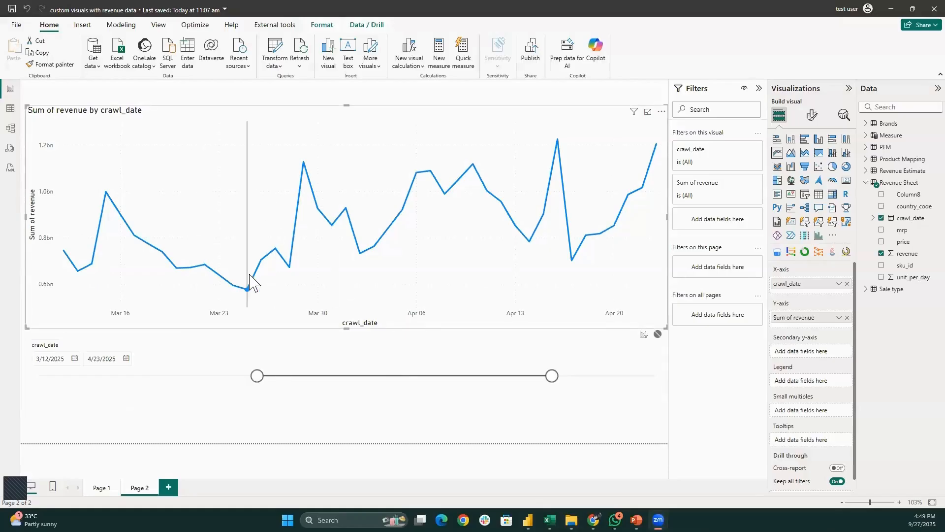
# Replace the crawl_date slicer beneath the line chart with a slicer on category from the Product Mapping table
pyautogui.click(348, 362)
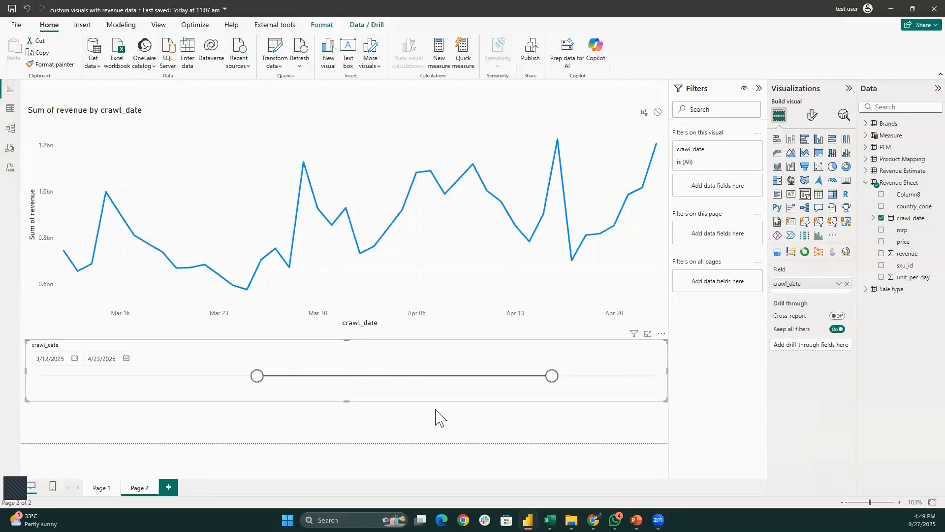
pyautogui.press('Delete')
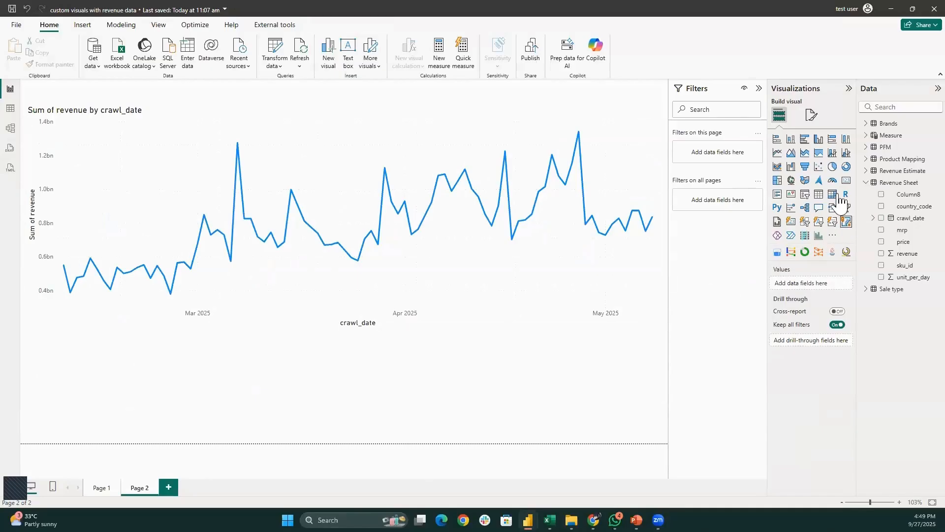
pyautogui.click(805, 197)
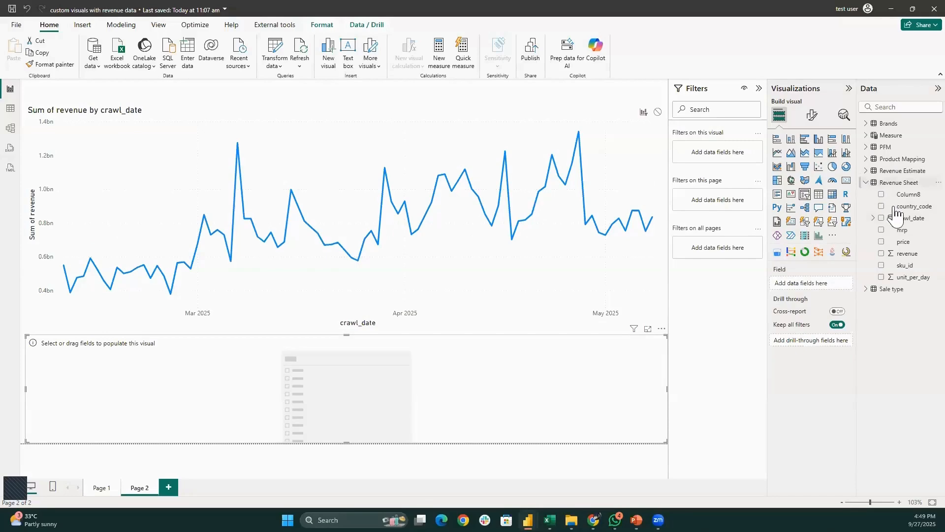
pyautogui.click(867, 182)
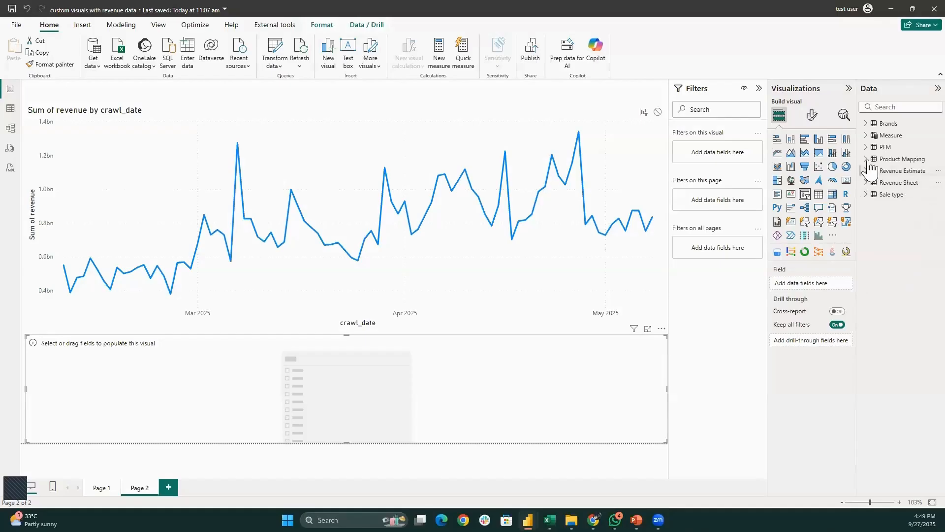
pyautogui.click(867, 160)
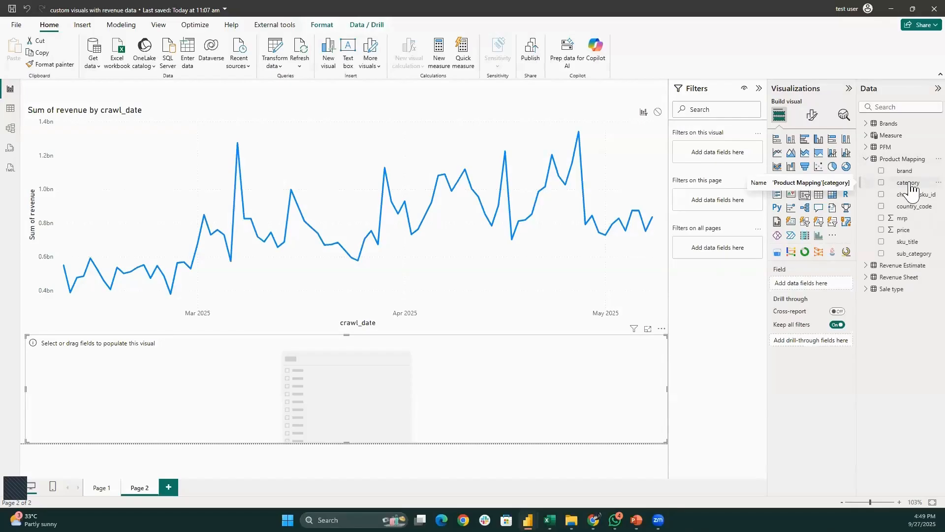
pyautogui.moveTo(910, 185); pyautogui.dragTo(815, 285)
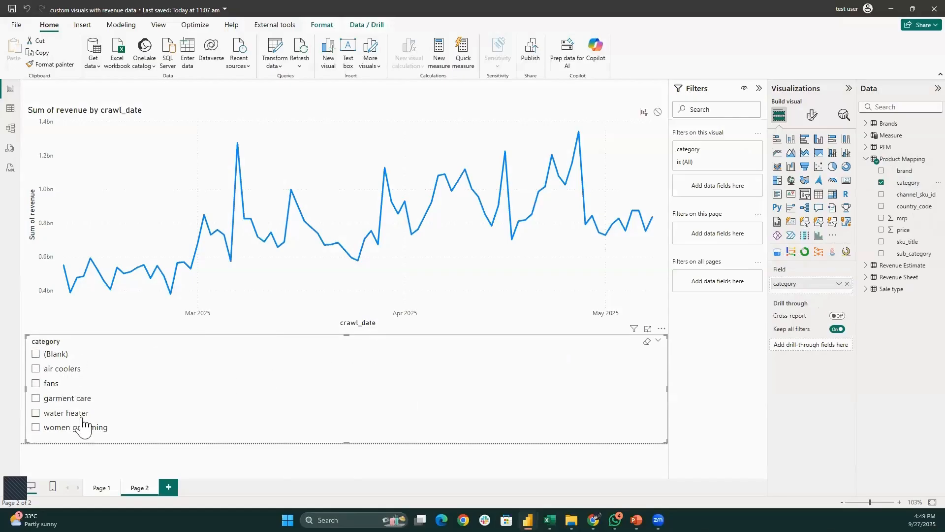
# Select air coolers in the category slicer, change the selection to garment care, and collapse the Product Mapping table's fields
pyautogui.click(62, 370)
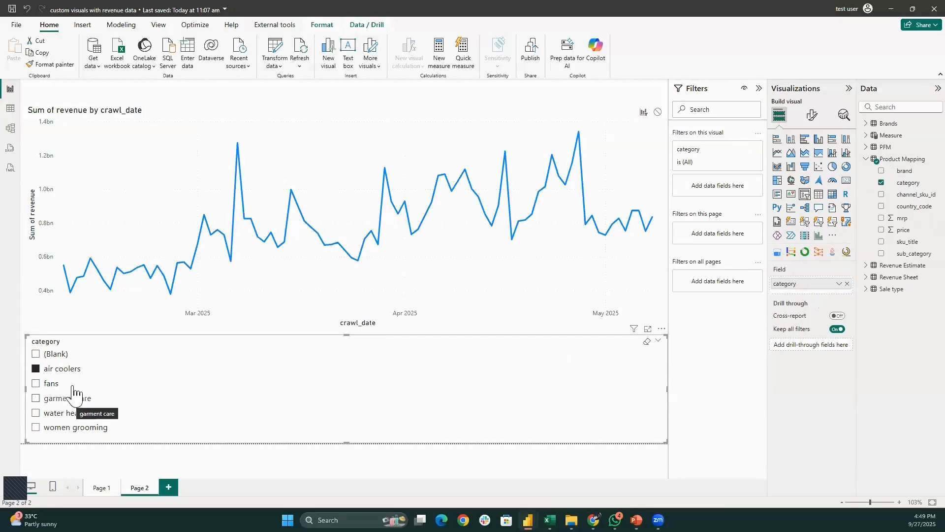
pyautogui.click(72, 399)
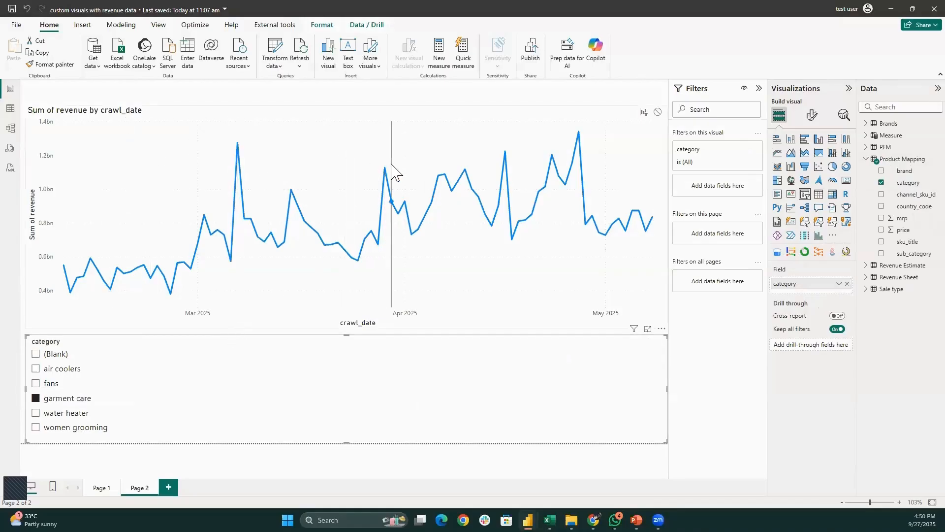
pyautogui.moveTo(371, 246)
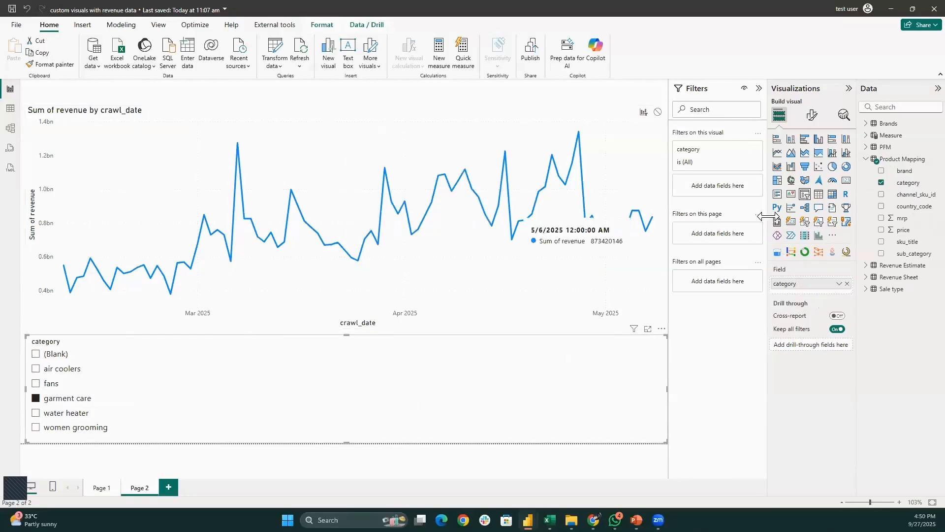
pyautogui.click(873, 159)
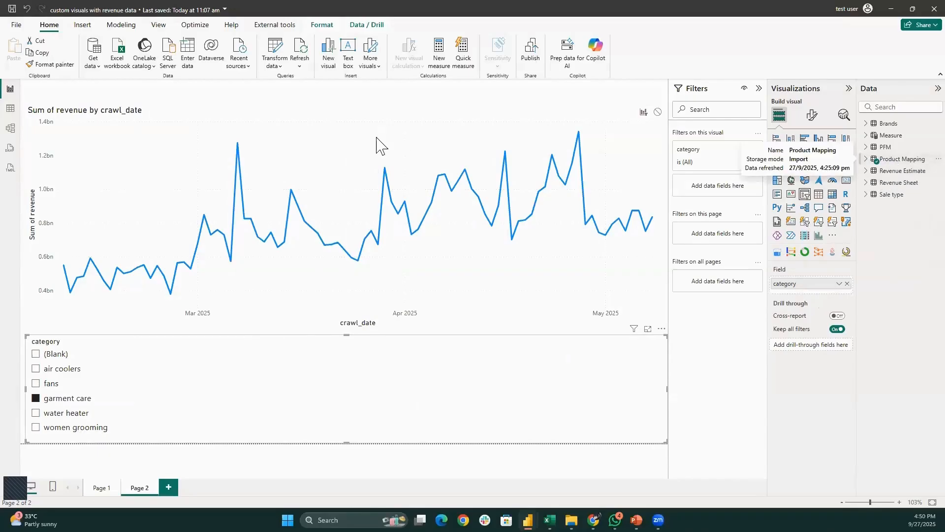
# Open the model view at the Product Mapping table and switch to the Sample Data Set workbook in Excel, maximized
pyautogui.click(11, 129)
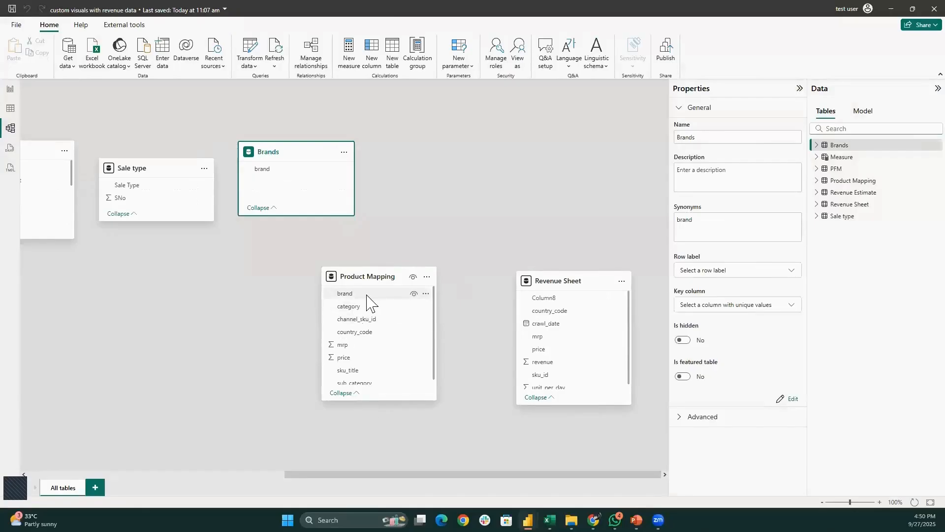
pyautogui.moveTo(358, 319); pyautogui.dragTo(265, 326)
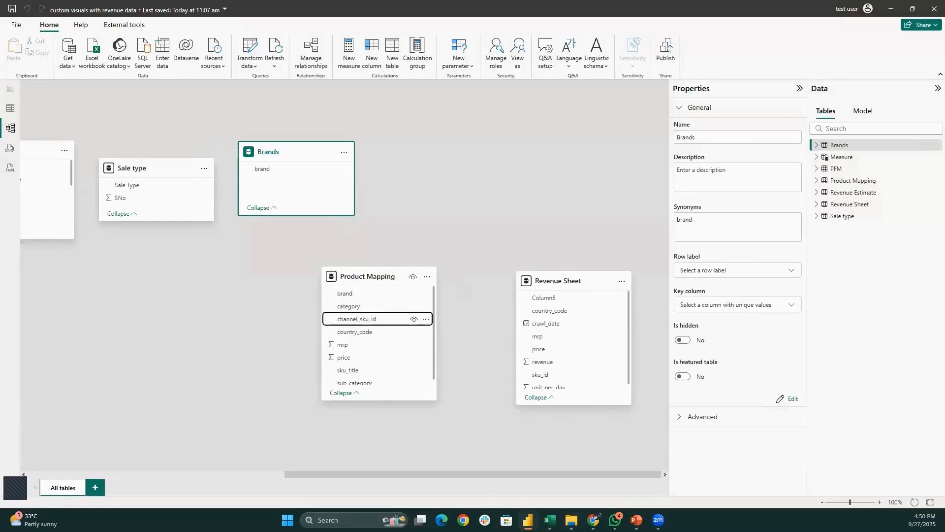
pyautogui.hotkey('alt', 'Tab')
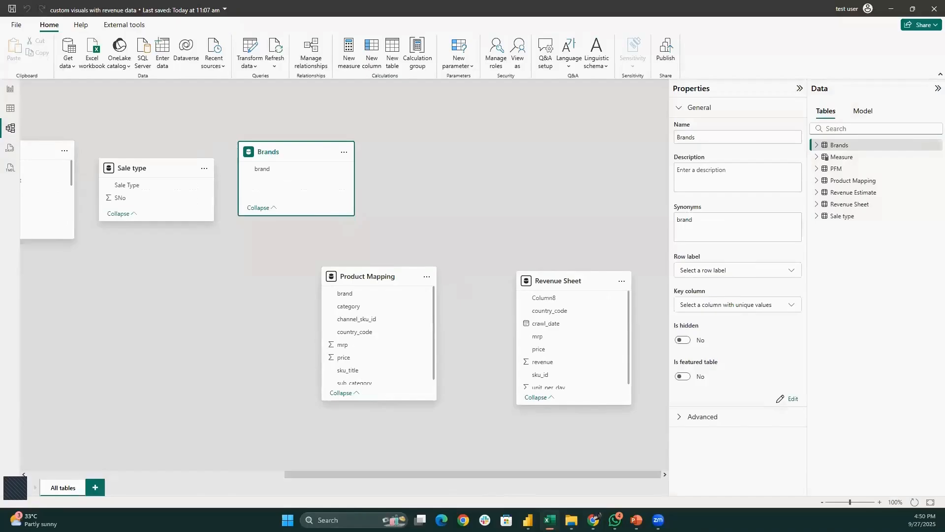
pyautogui.moveTo(742, 26); pyautogui.dragTo(704, 118)
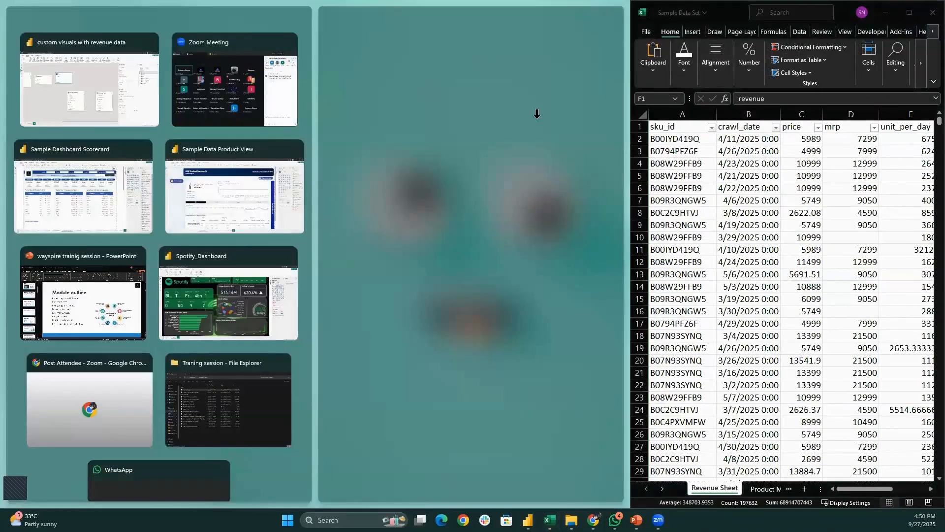
pyautogui.click(536, 113)
pyautogui.click(909, 12)
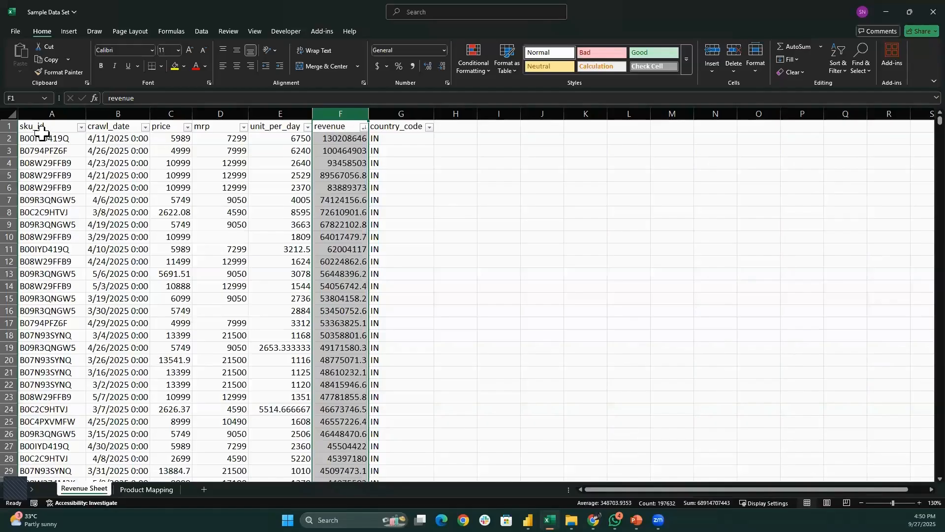
# Examine the sku_id and crawl_date columns in the workbook's Revenue Sheet
pyautogui.click(92, 373)
pyautogui.moveTo(52, 127); pyautogui.dragTo(118, 433)
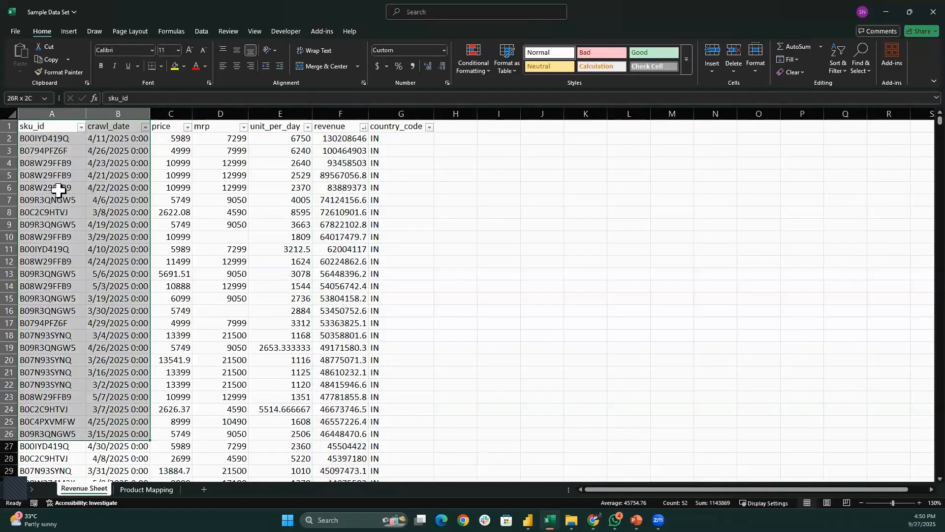
pyautogui.click(50, 165)
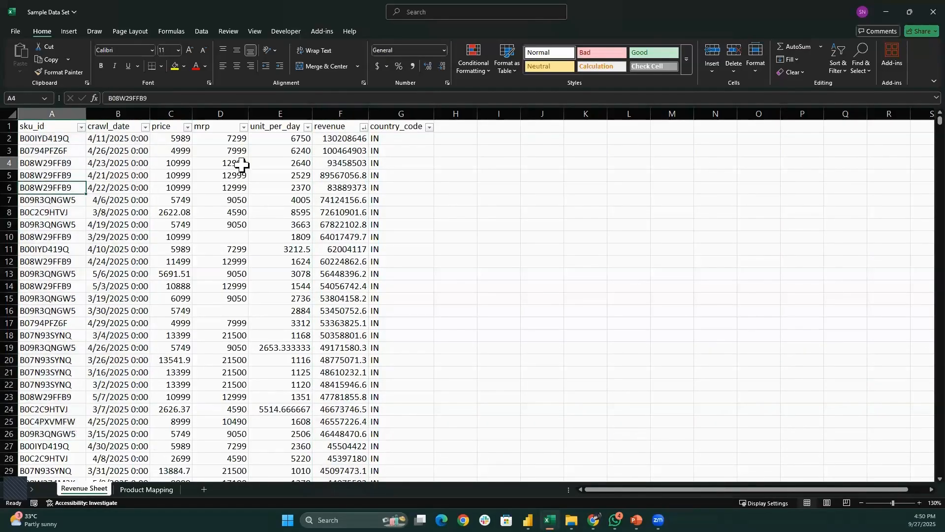
pyautogui.moveTo(134, 163); pyautogui.dragTo(140, 199)
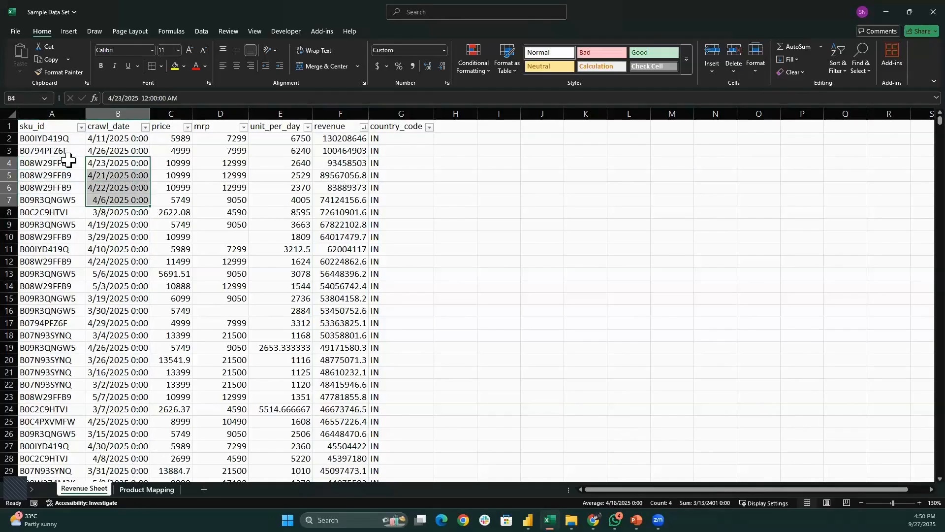
# Examine the sku_title, category and channel_sku_id columns in Product Mapping and compare them with the sku_id column in Revenue Sheet
pyautogui.moveTo(68, 159); pyautogui.dragTo(82, 239)
pyautogui.moveTo(181, 149); pyautogui.dragTo(183, 205)
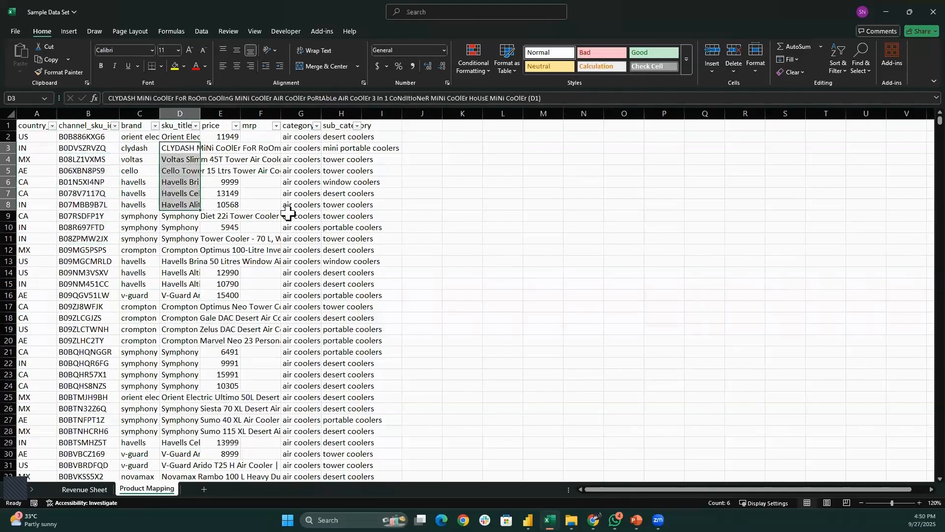
pyautogui.moveTo(300, 149); pyautogui.dragTo(301, 239)
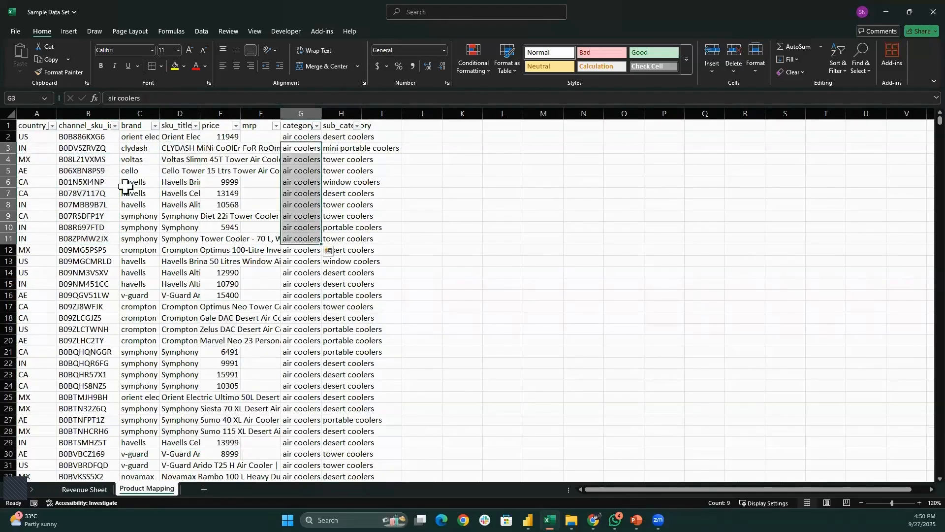
pyautogui.click(86, 112)
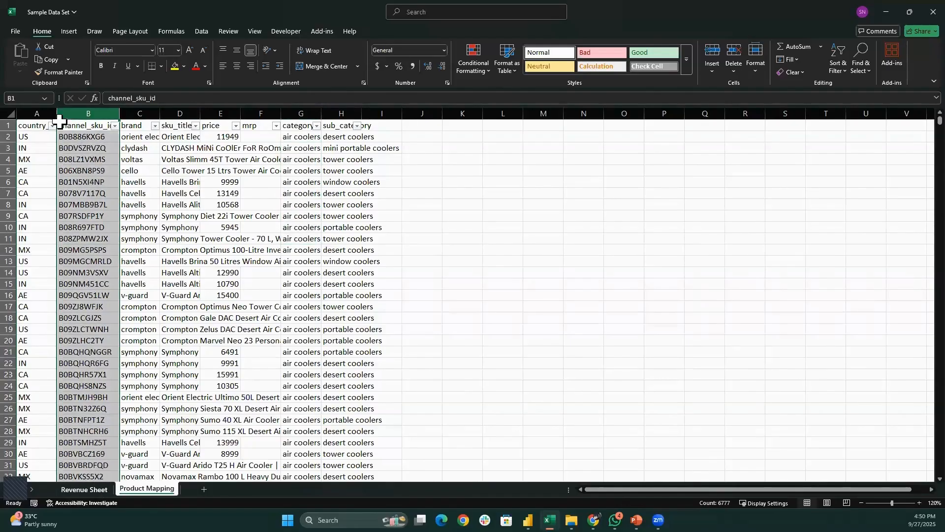
pyautogui.hotkey('ctrl', 'pageup')
pyautogui.hotkey('ctrl', 'Home')
pyautogui.hotkey('ctrl', 'space')
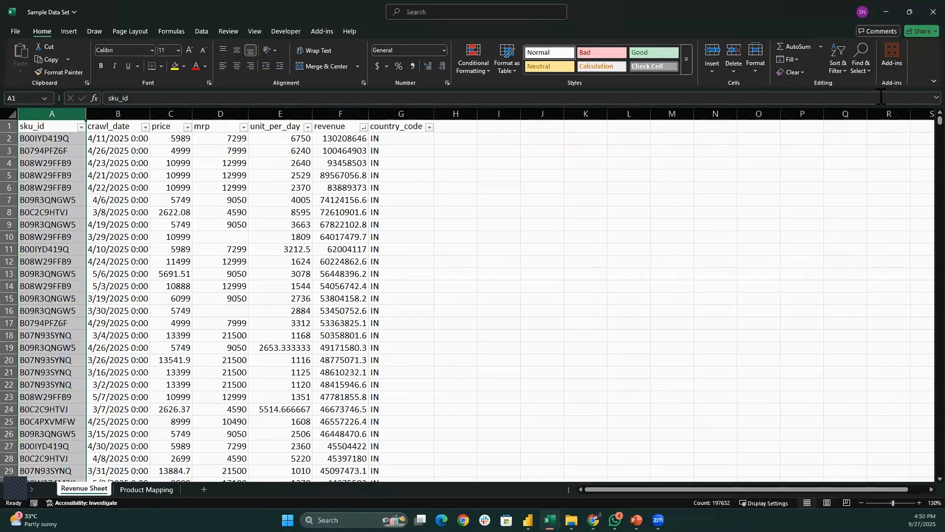
# Switch back to Power BI and try to relate channel_sku_id in Product Mapping to sku_id in Revenue Sheet, cancelling the new relationship
pyautogui.click(887, 15)
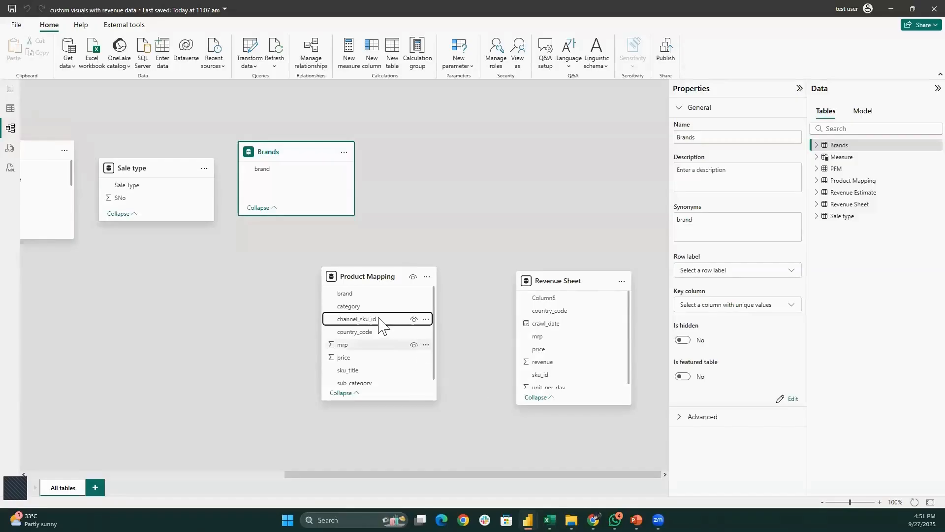
pyautogui.moveTo(360, 316); pyautogui.dragTo(538, 362)
pyautogui.click(556, 371)
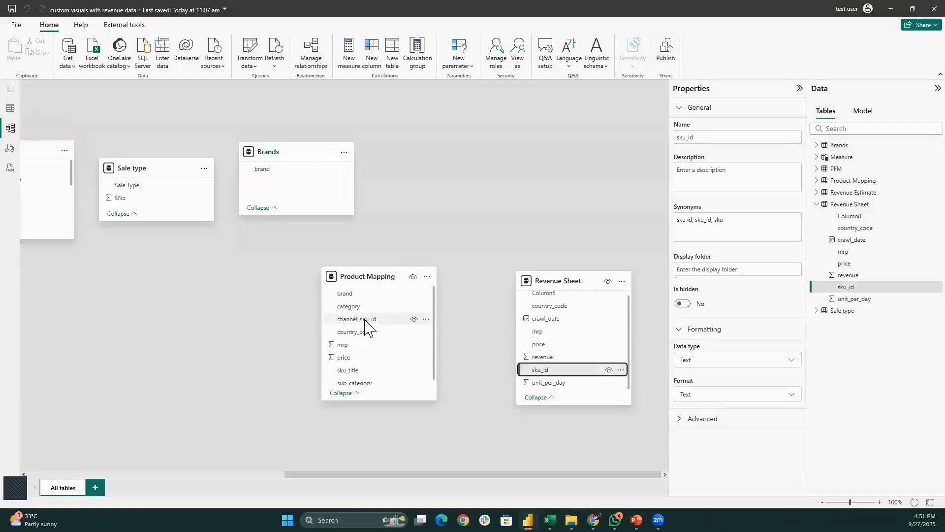
pyautogui.click(364, 321)
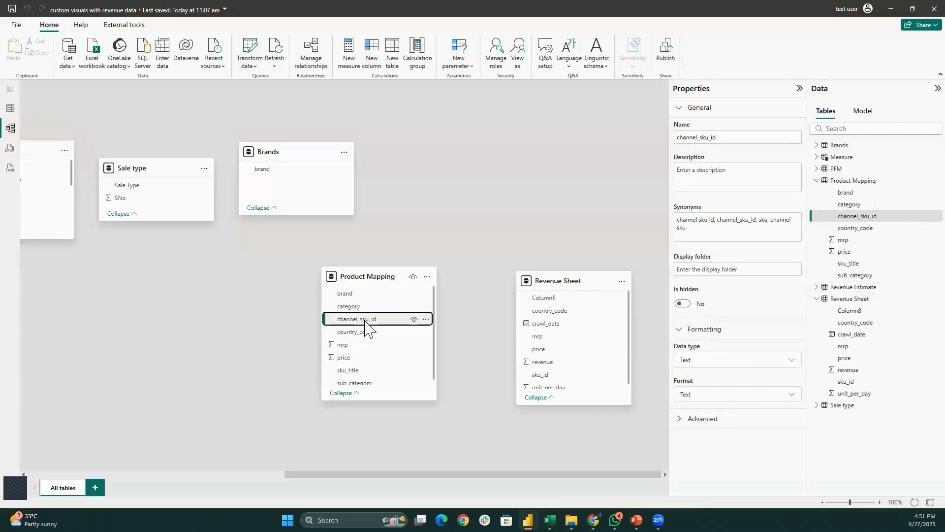
pyautogui.moveTo(365, 321); pyautogui.dragTo(583, 369)
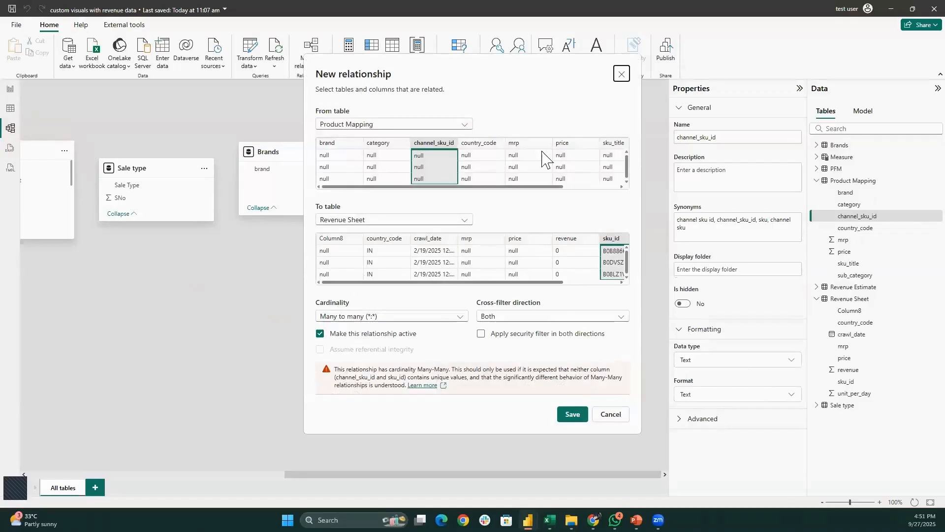
pyautogui.click(610, 414)
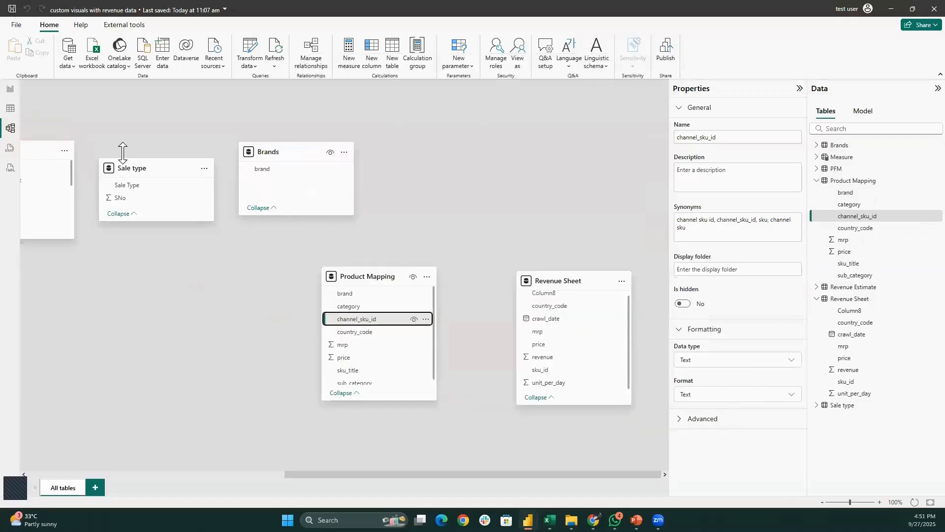
# Create an active many-to-many relationship from channel_sku_id in Product Mapping to sku_id in Revenue Sheet and move the two tables farther apart
pyautogui.click(14, 130)
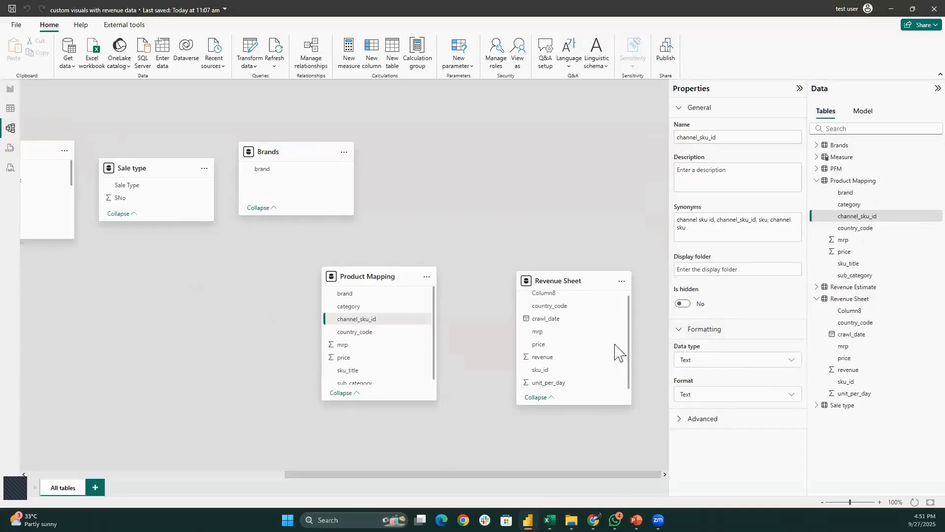
pyautogui.moveTo(363, 319); pyautogui.dragTo(603, 370)
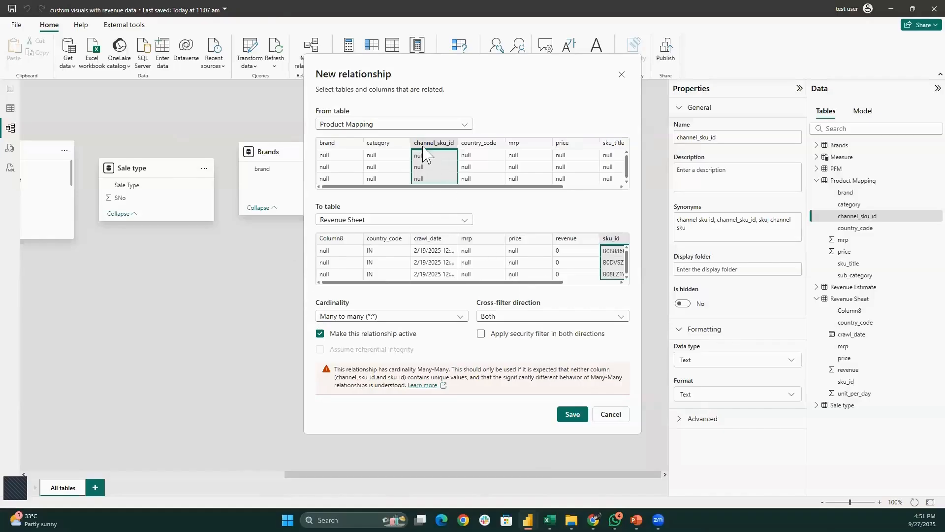
pyautogui.click(402, 154)
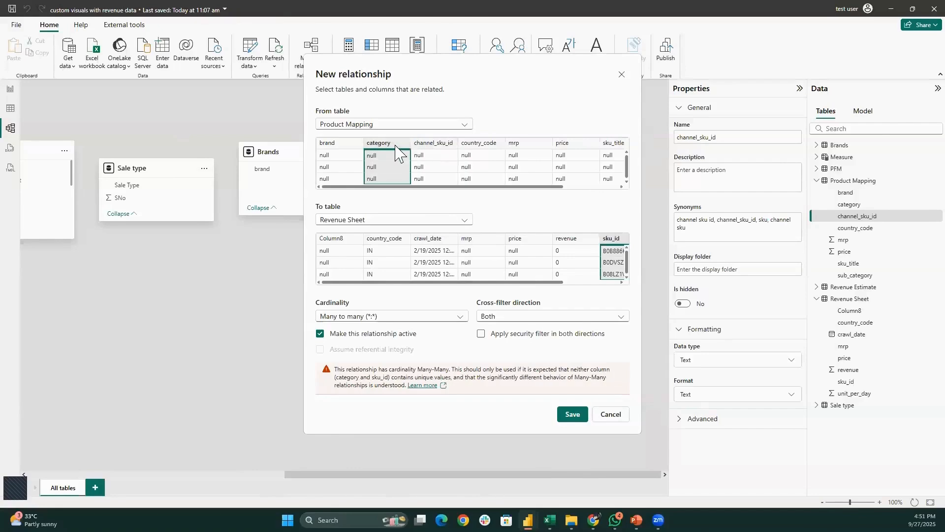
pyautogui.click(392, 250)
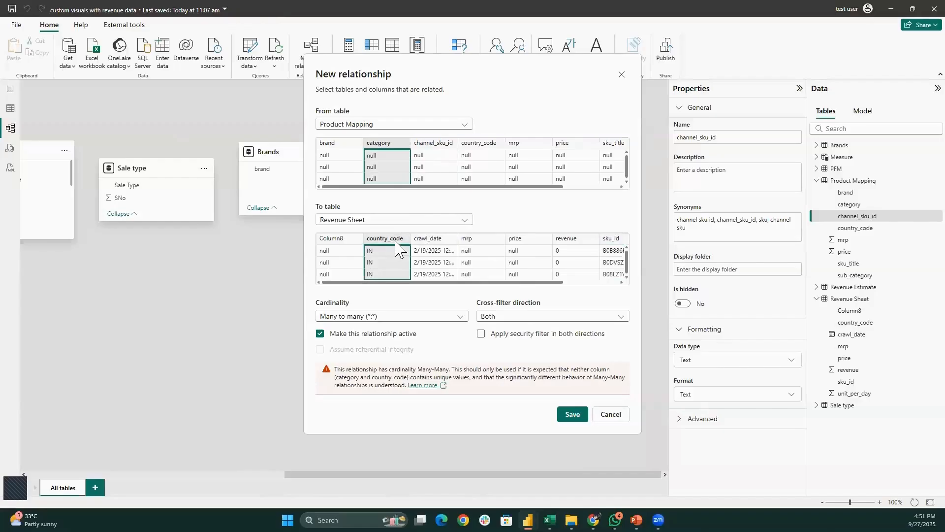
pyautogui.click(433, 144)
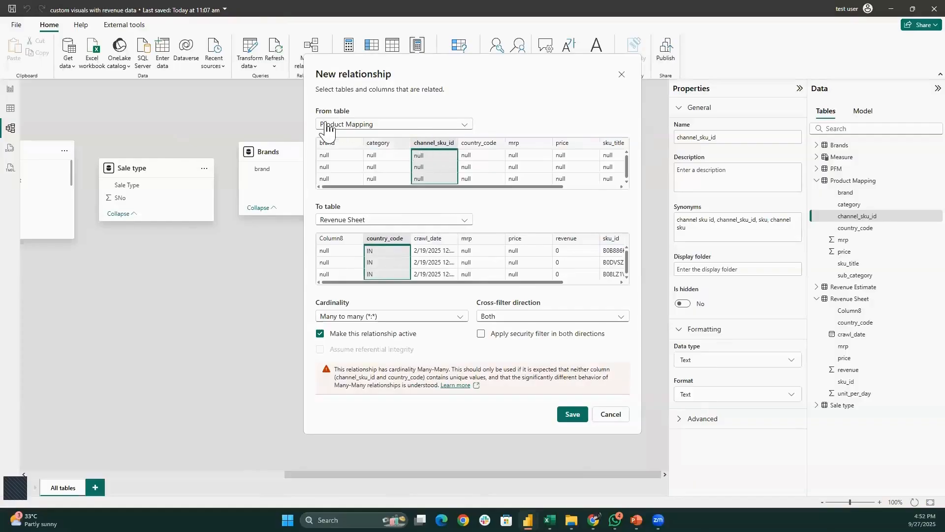
pyautogui.click(612, 254)
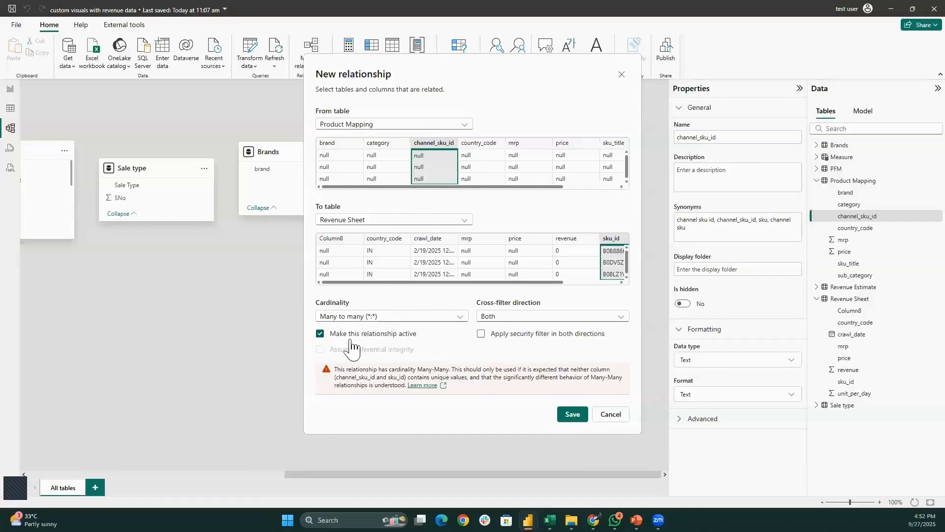
pyautogui.click(572, 414)
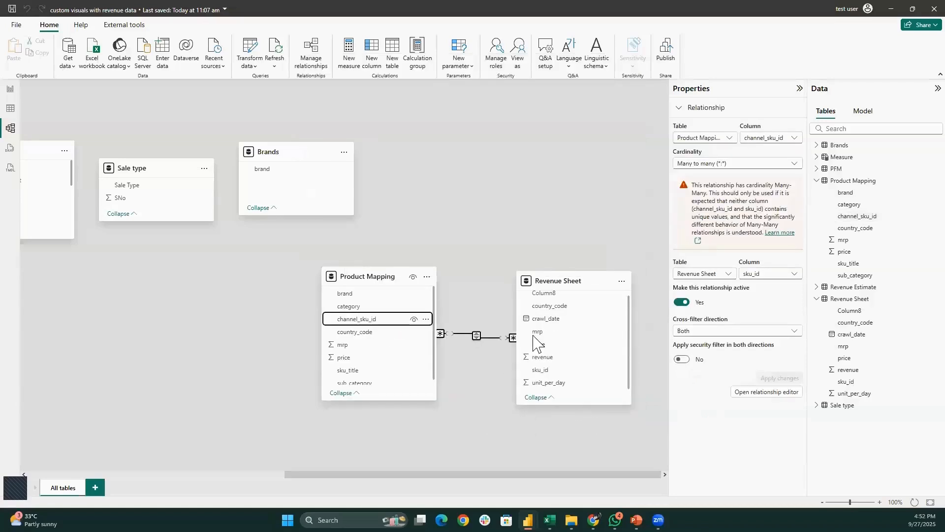
pyautogui.moveTo(566, 277); pyautogui.dragTo(636, 228)
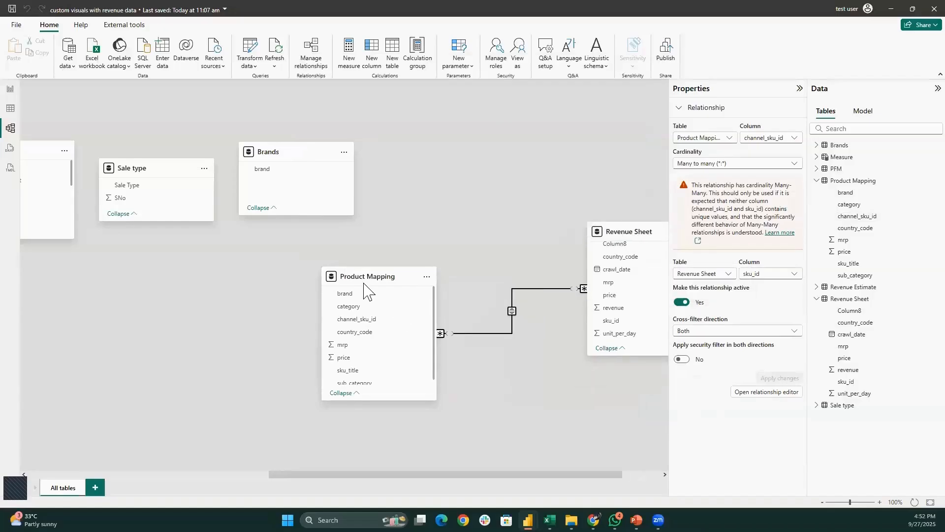
pyautogui.moveTo(364, 285); pyautogui.dragTo(241, 282)
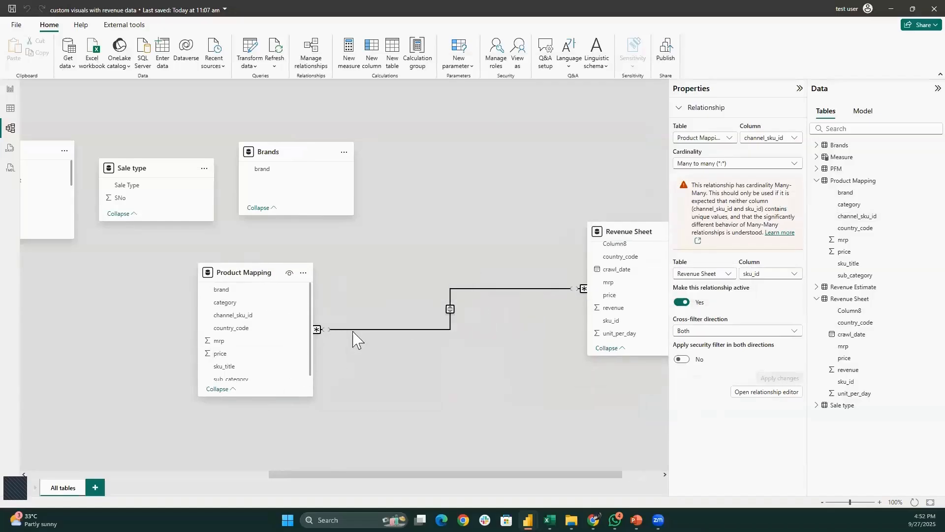
# Delete the relationship between Product Mapping and Revenue Sheet and recreate it from channel_sku_id to sku_id
pyautogui.rightClick(409, 329)
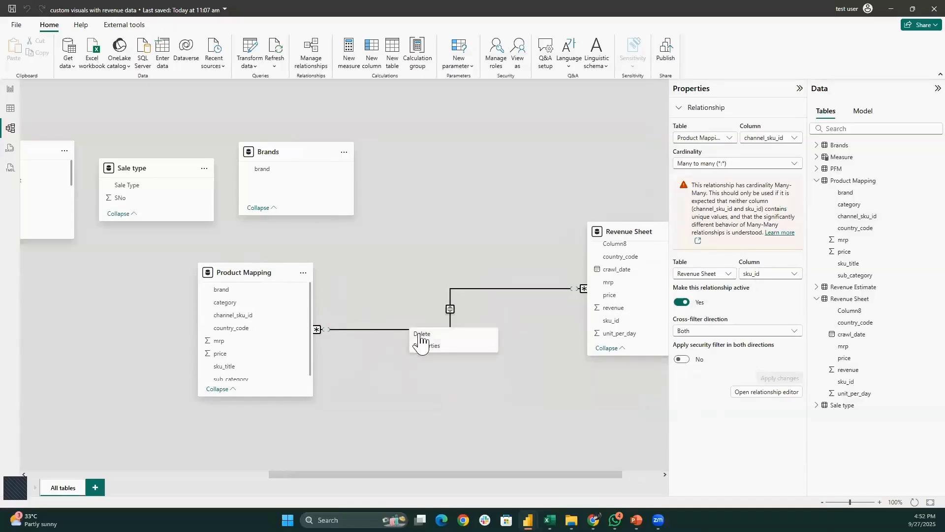
pyautogui.click(422, 334)
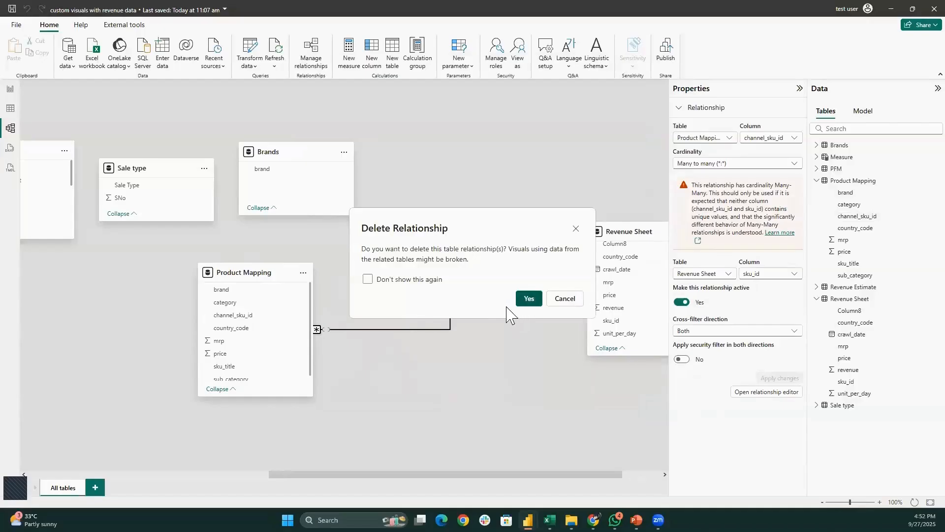
pyautogui.click(525, 299)
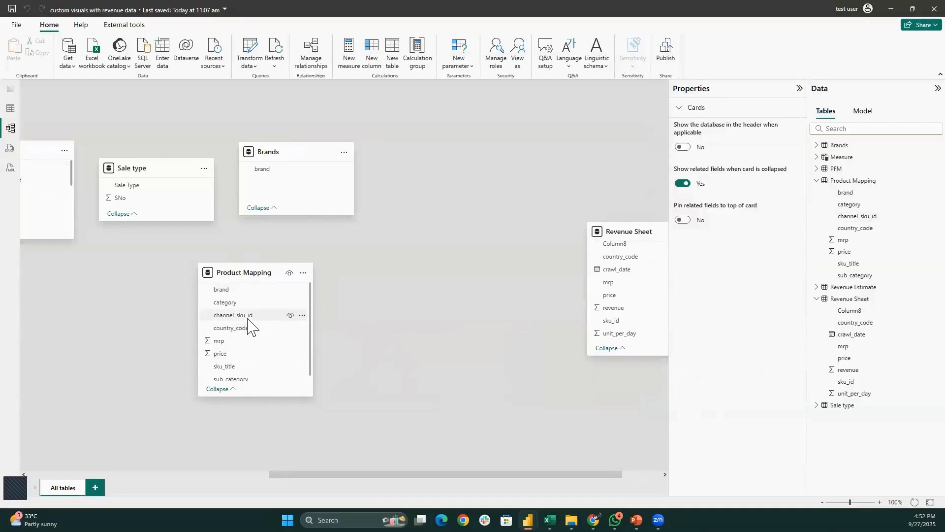
pyautogui.moveTo(248, 319); pyautogui.dragTo(644, 319)
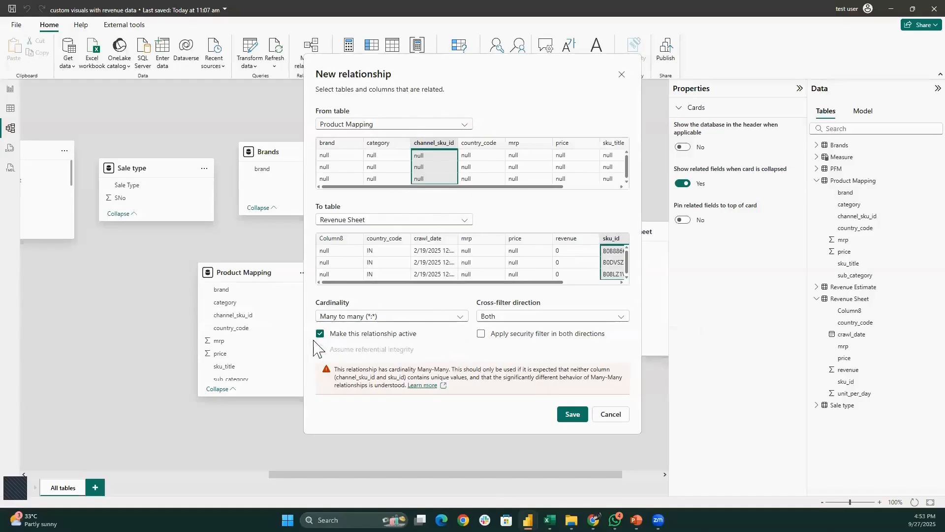
pyautogui.click(572, 418)
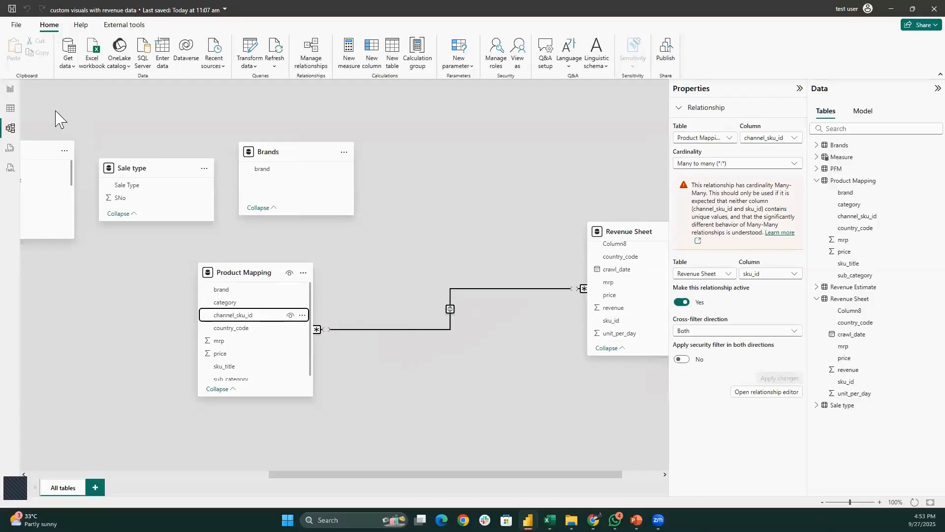
# Return to the report and filter the revenue chart by water heater, fans, women grooming and water heater in turn, ending with air coolers
pyautogui.click(10, 90)
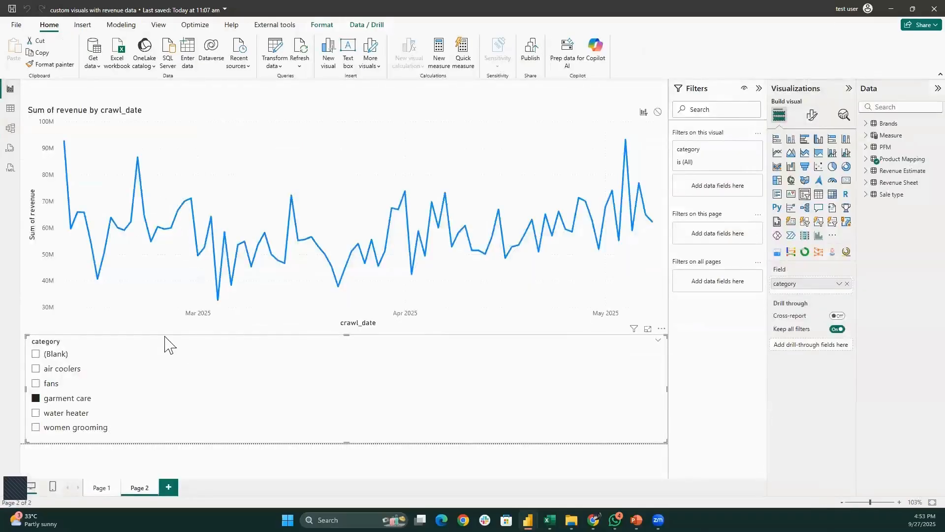
pyautogui.click(62, 415)
pyautogui.click(51, 383)
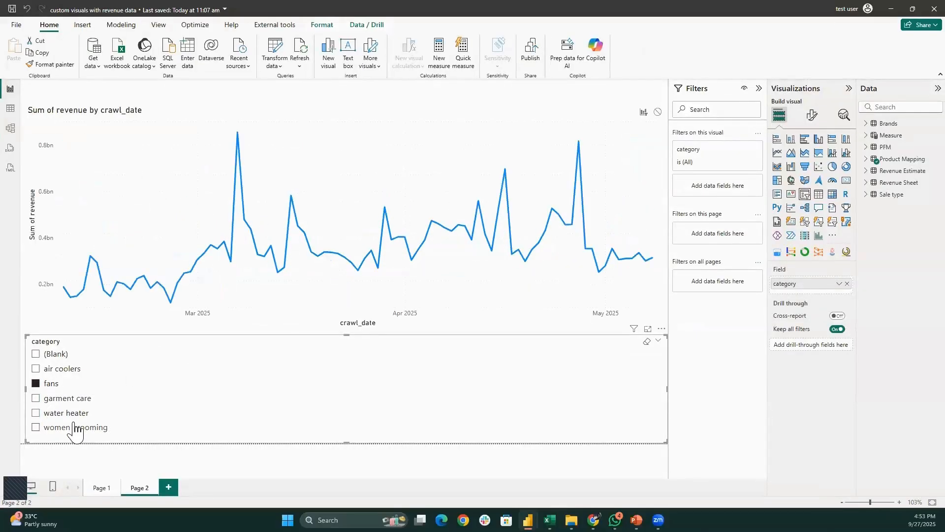
pyautogui.click(74, 426)
pyautogui.click(74, 414)
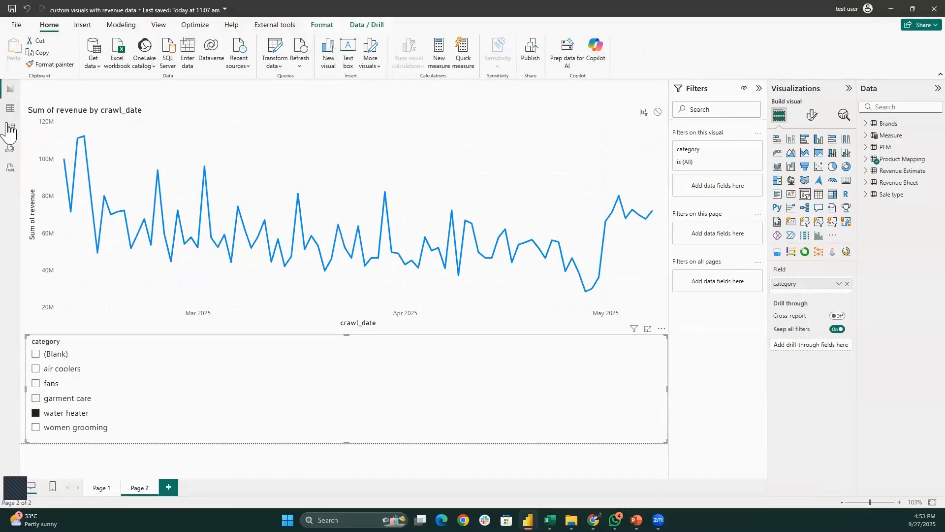
pyautogui.click(62, 368)
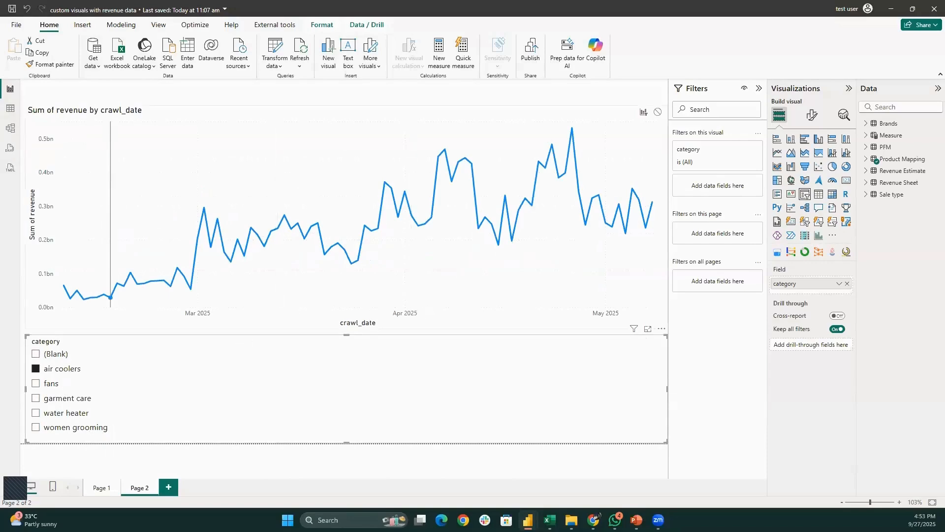
# Show the Product Mapping data in the table view and filter its category column to air coolers only
pyautogui.click(10, 109)
pyautogui.click(865, 160)
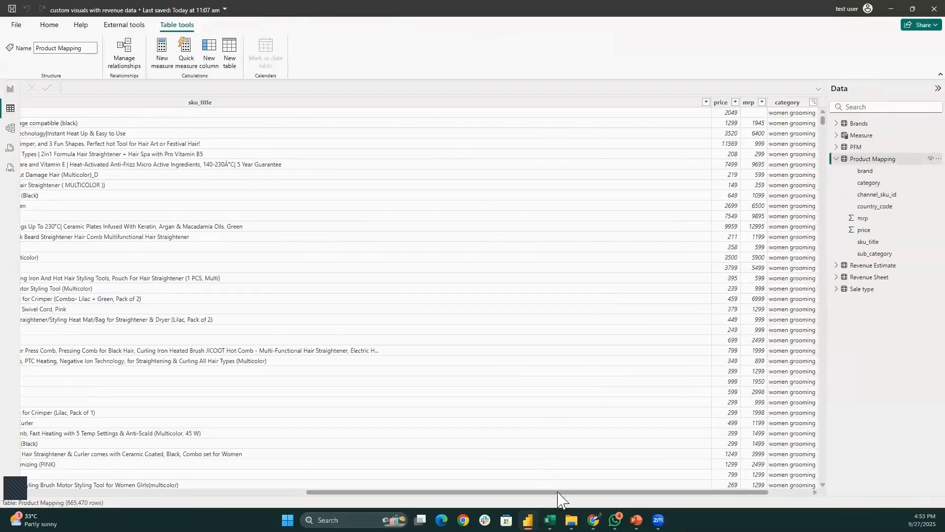
pyautogui.hscroll(-10, 445, 492)
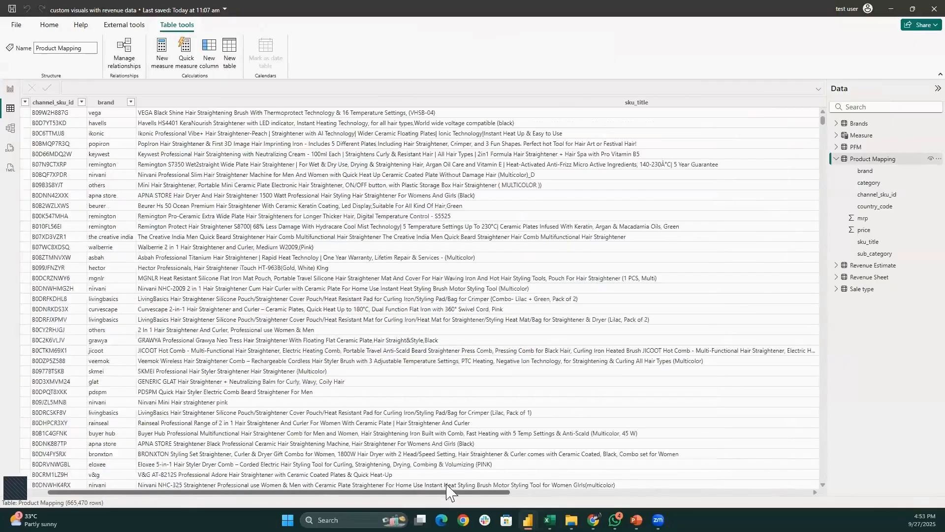
pyautogui.click(645, 492)
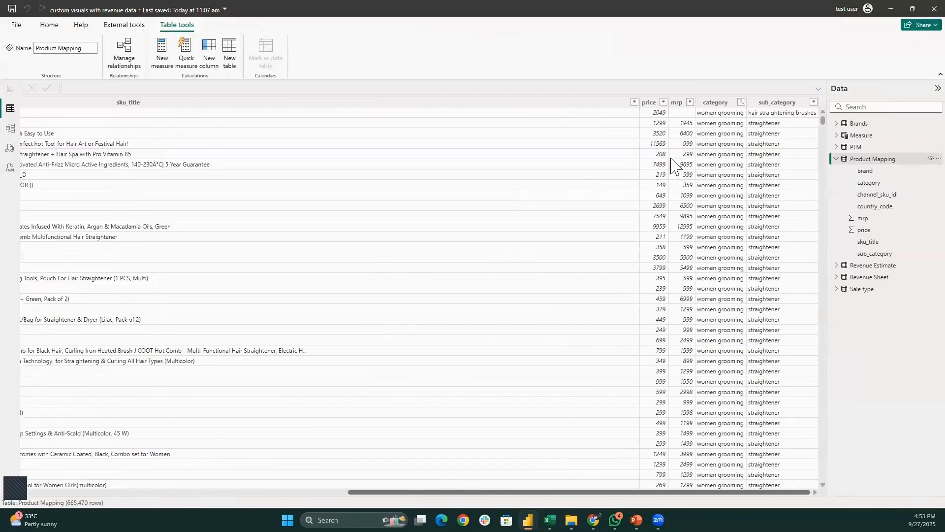
pyautogui.click(741, 102)
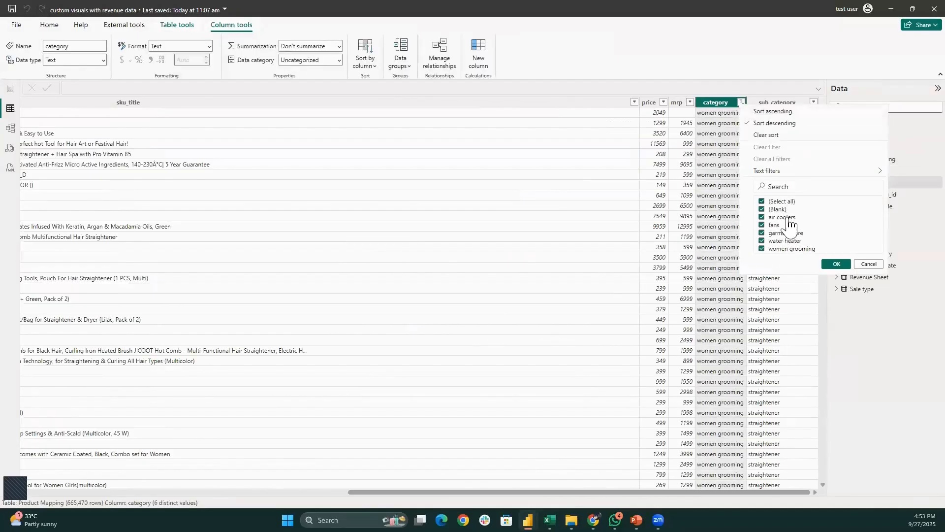
pyautogui.click(782, 201)
pyautogui.click(789, 218)
pyautogui.click(837, 264)
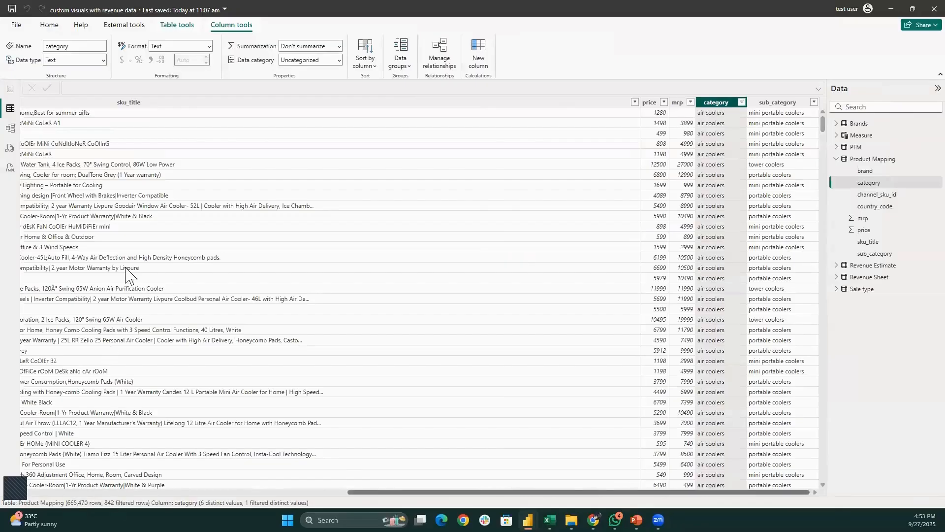
# Examine the channel_sku_id column of the filtered air coolers rows and compare it with the sku_id column in Revenue Estimate
pyautogui.hscroll(-15, 82, 115)
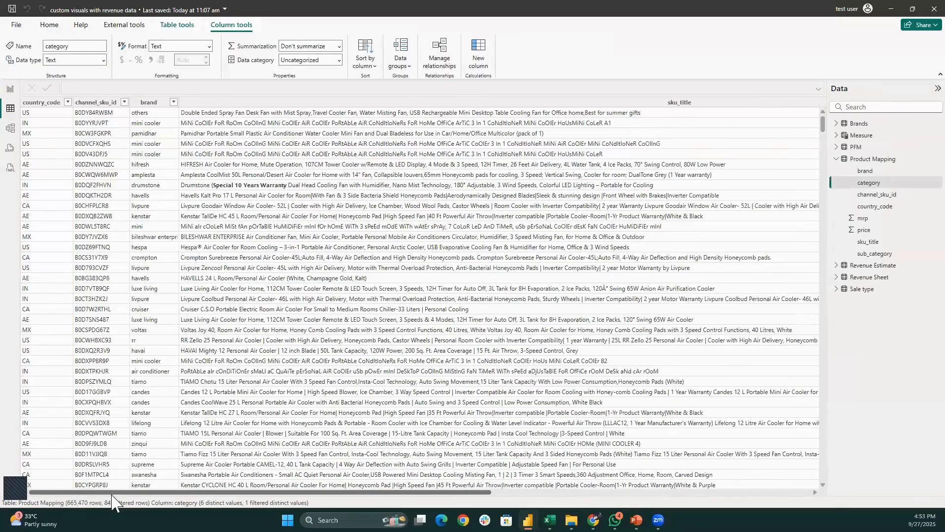
pyautogui.click(109, 463)
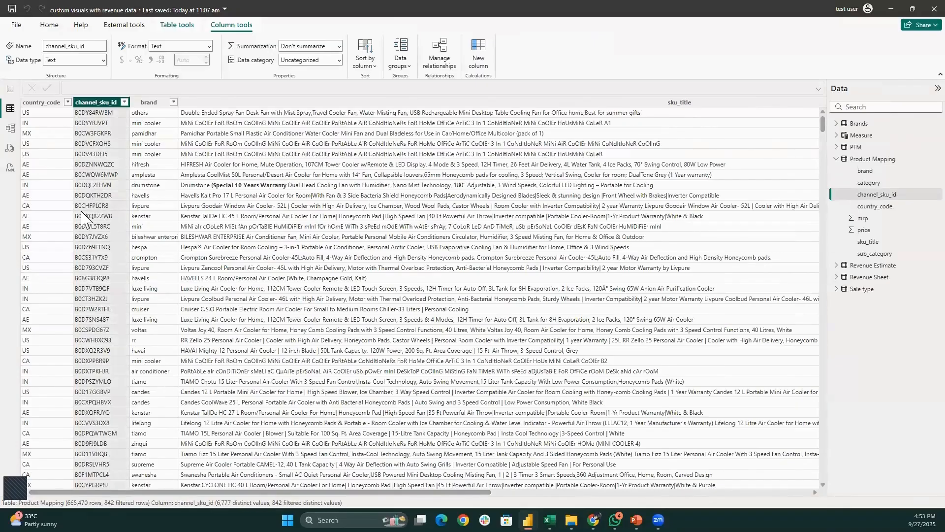
pyautogui.click(883, 268)
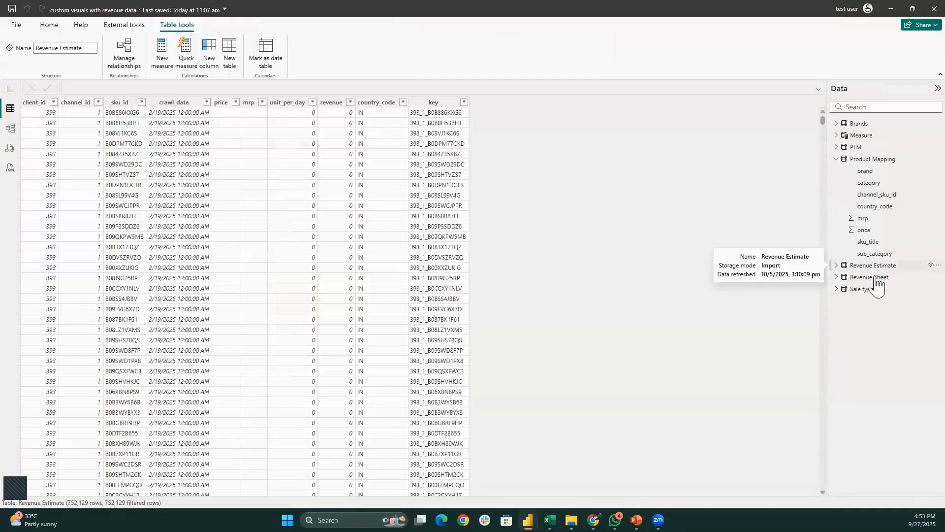
# Review the filtered chart on Page 2 alongside the relationship between Product Mapping and Revenue Sheet in the model view
pyautogui.click(10, 89)
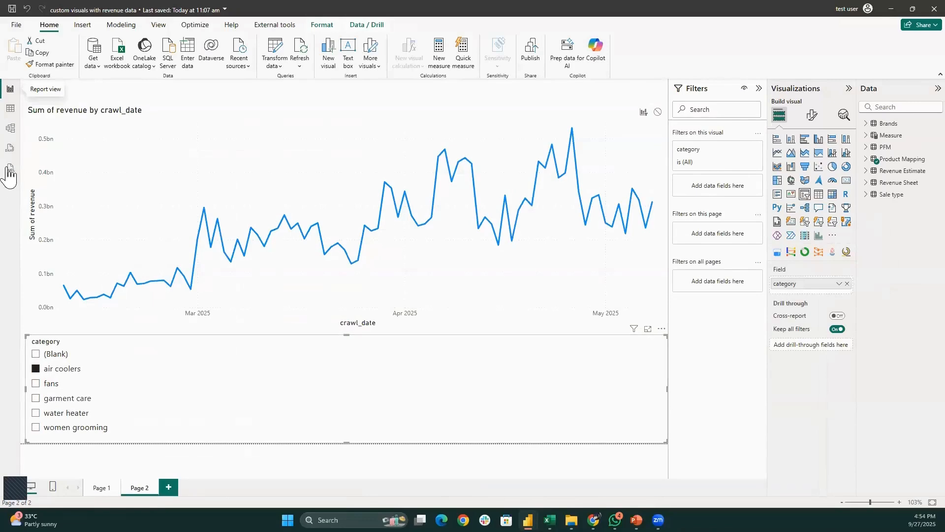
pyautogui.click(10, 129)
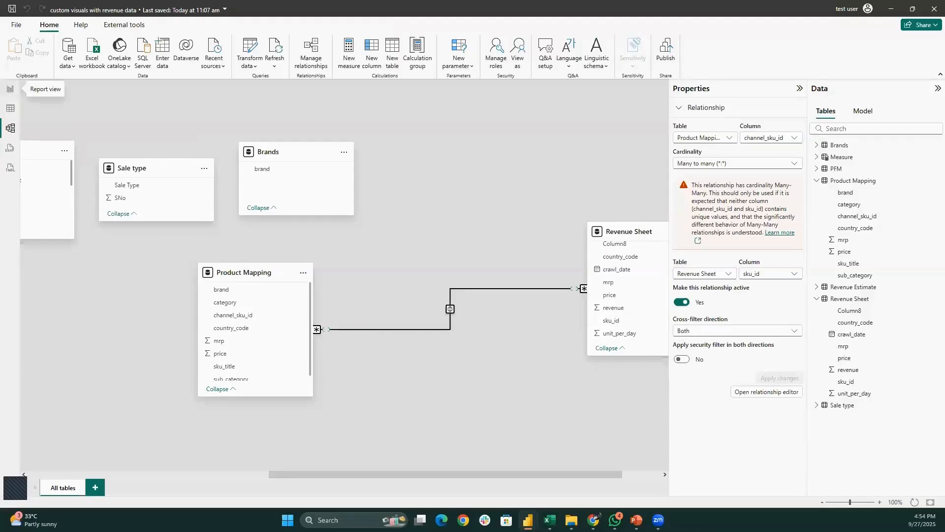
pyautogui.click(11, 89)
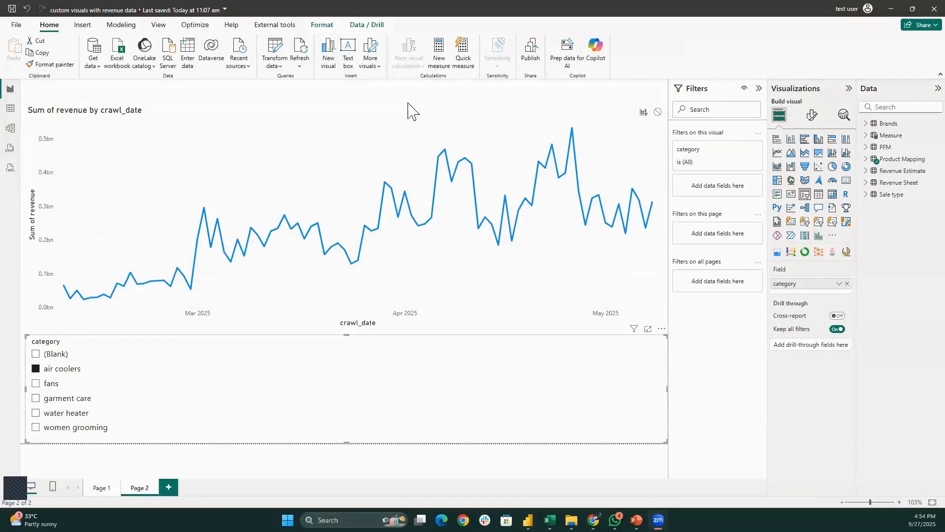
# Switch crawl_date on the revenue line chart's x-axis to Date Hierarchy and reopen that field's options
pyautogui.press('Escape')
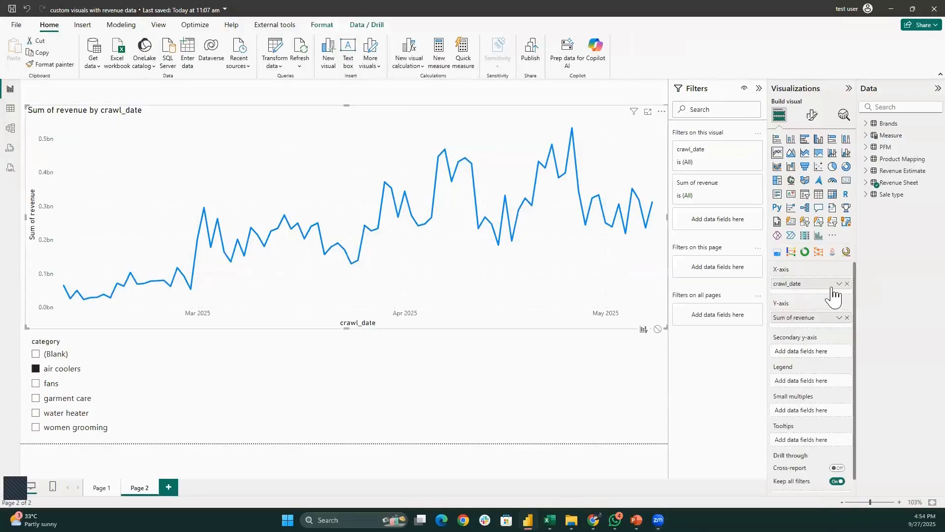
pyautogui.click(838, 285)
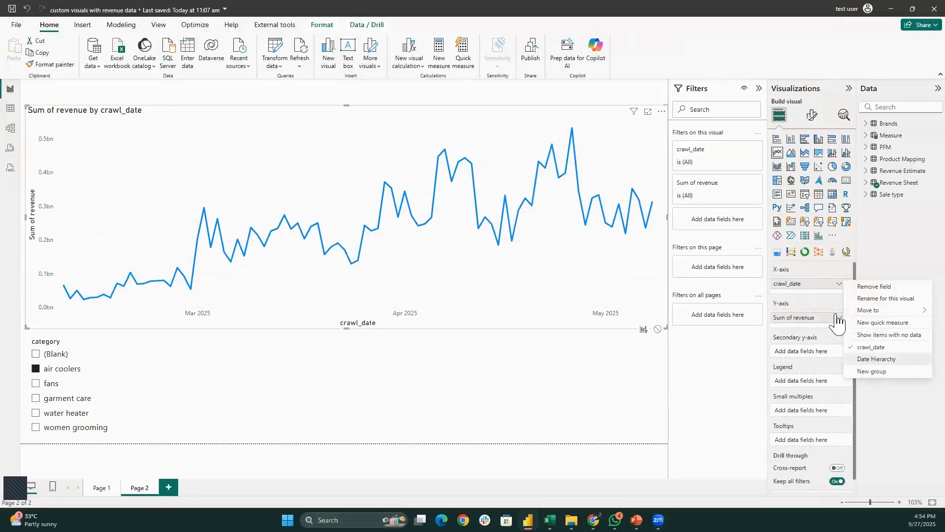
pyautogui.click(871, 360)
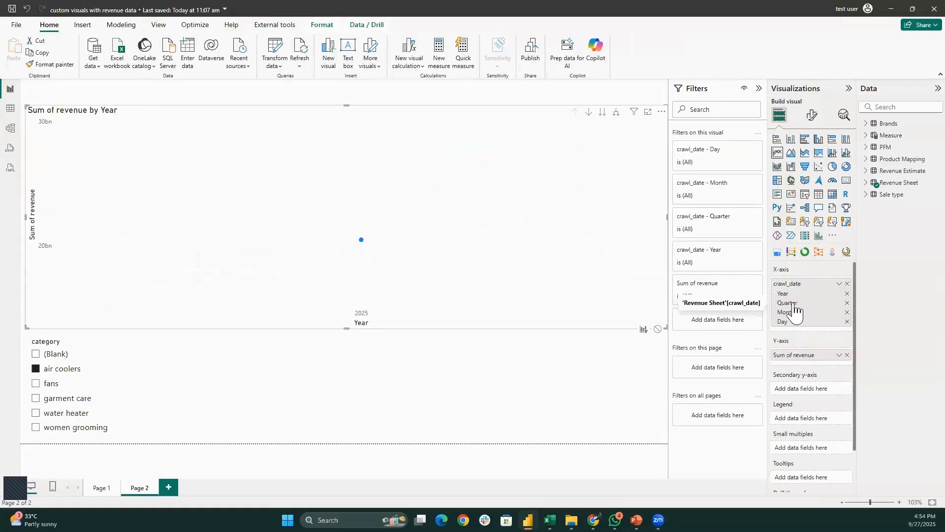
pyautogui.click(839, 285)
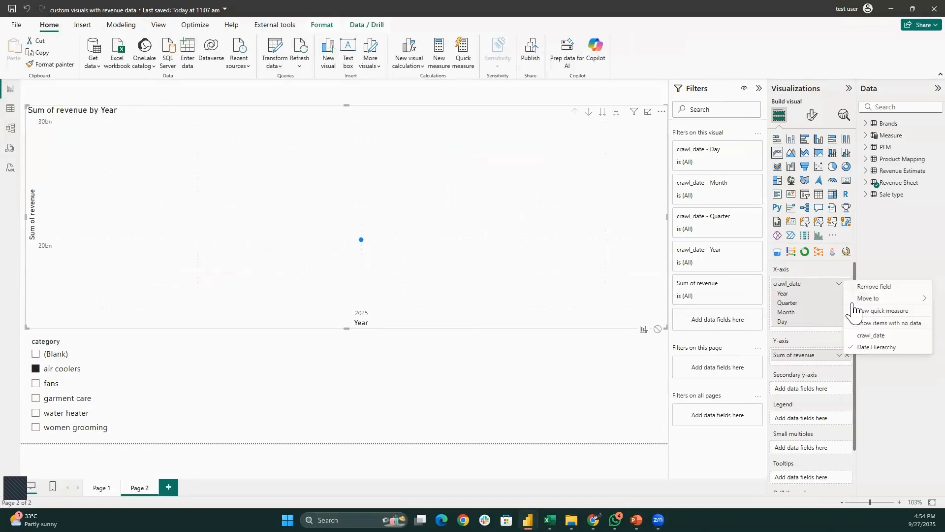
# Plot the revenue line chart by the crawl_date field itself instead of its date hierarchy
pyautogui.click(870, 336)
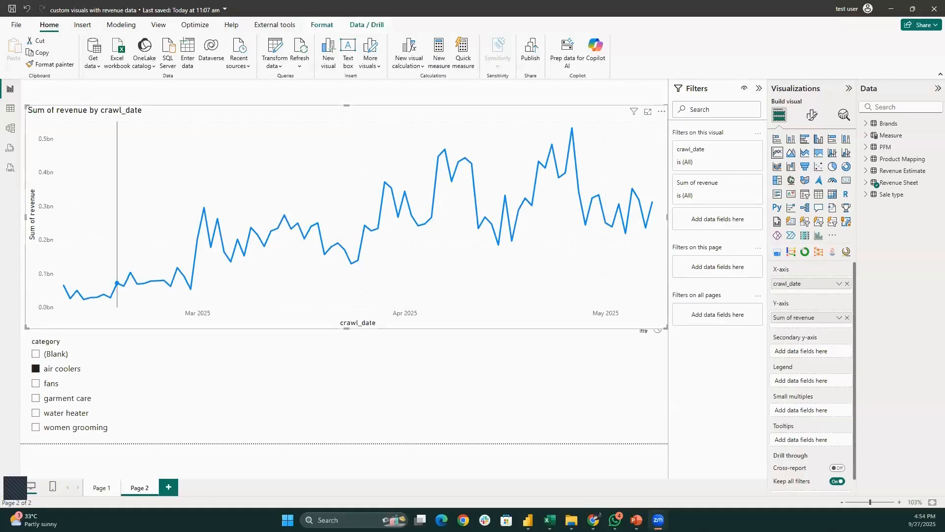
# Change the Product Mapping–Revenue Sheet relationship to link category with mrp, make it active and save it
pyautogui.click(14, 127)
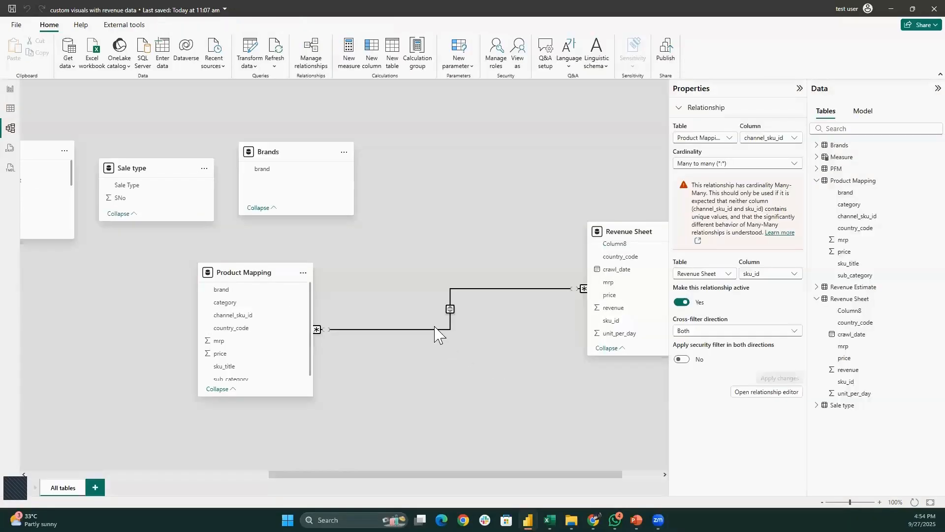
pyautogui.doubleClick(436, 325)
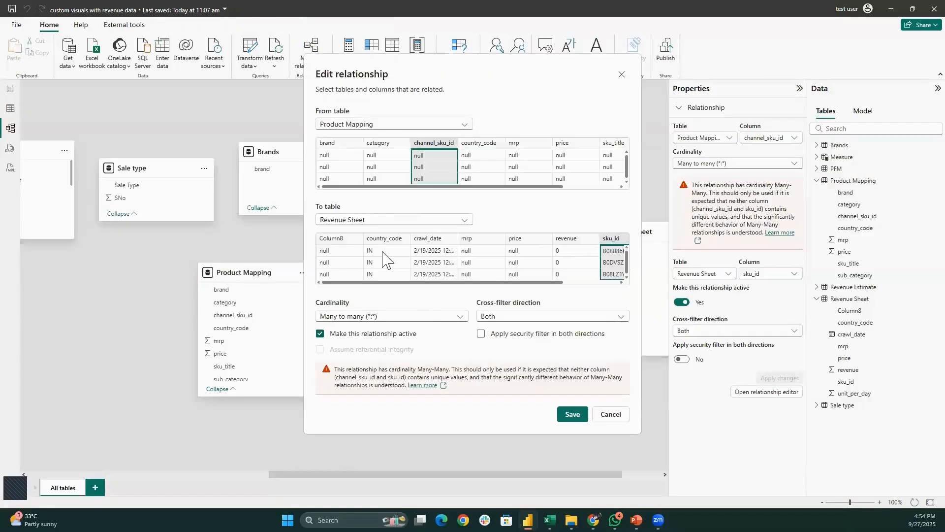
pyautogui.click(389, 155)
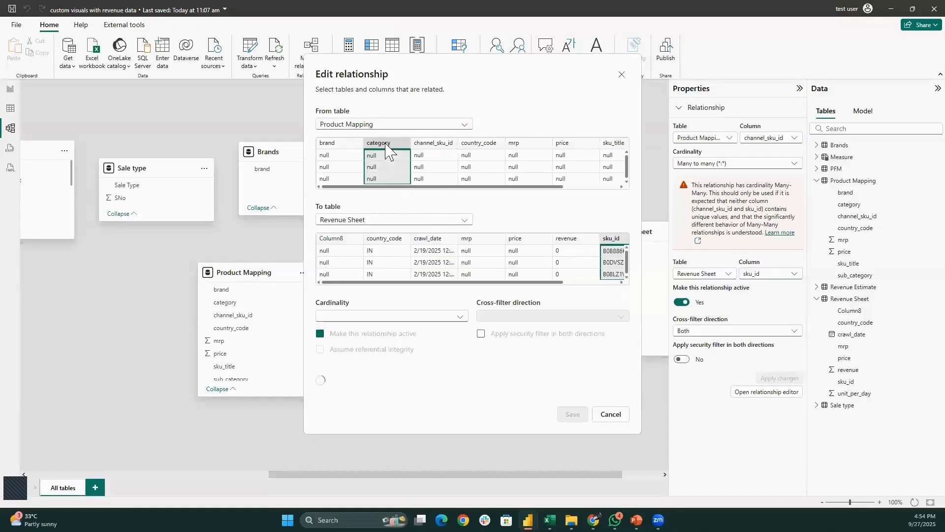
pyautogui.click(479, 250)
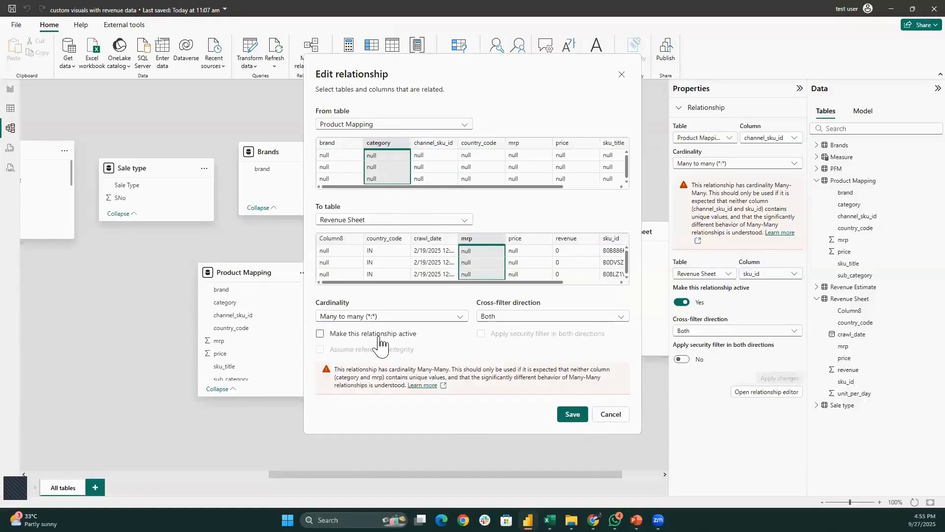
pyautogui.click(566, 415)
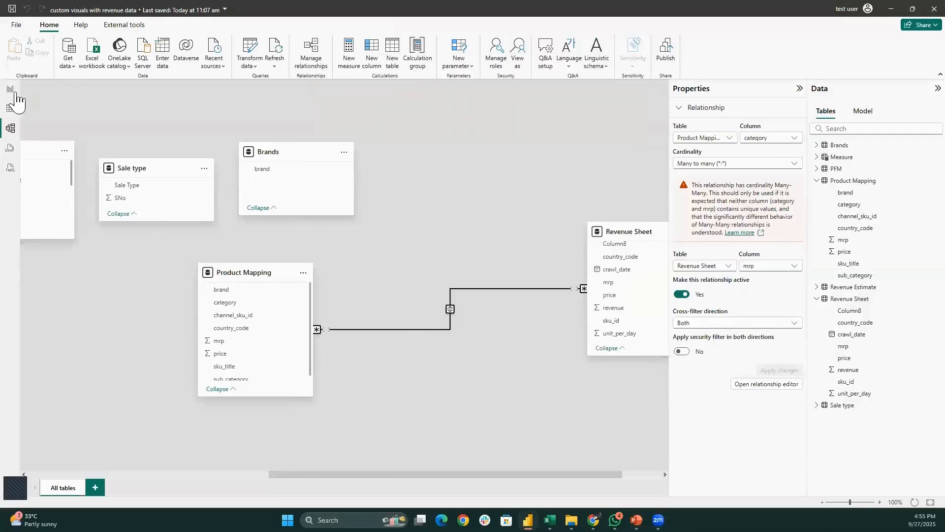
# Return to the report and check the revenue line chart with the category slicer set to water heater
pyautogui.click(10, 90)
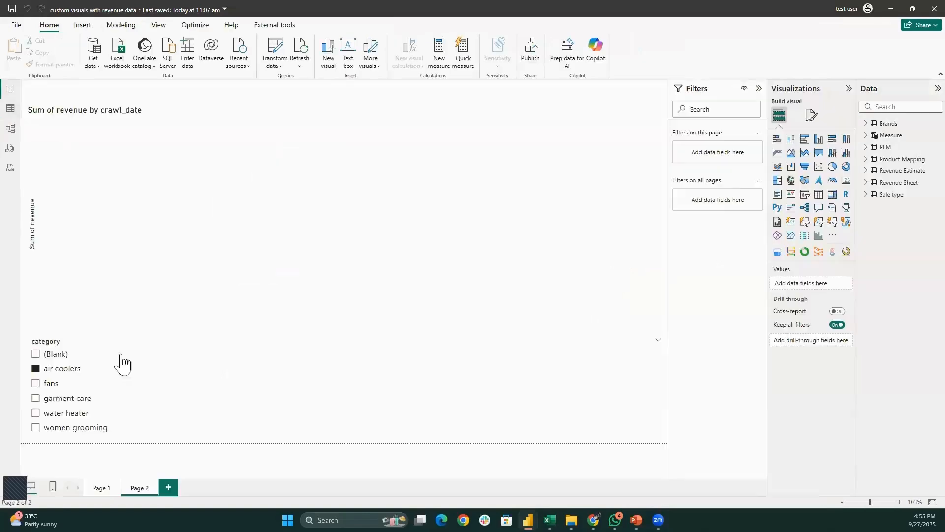
pyautogui.click(45, 399)
pyautogui.click(63, 426)
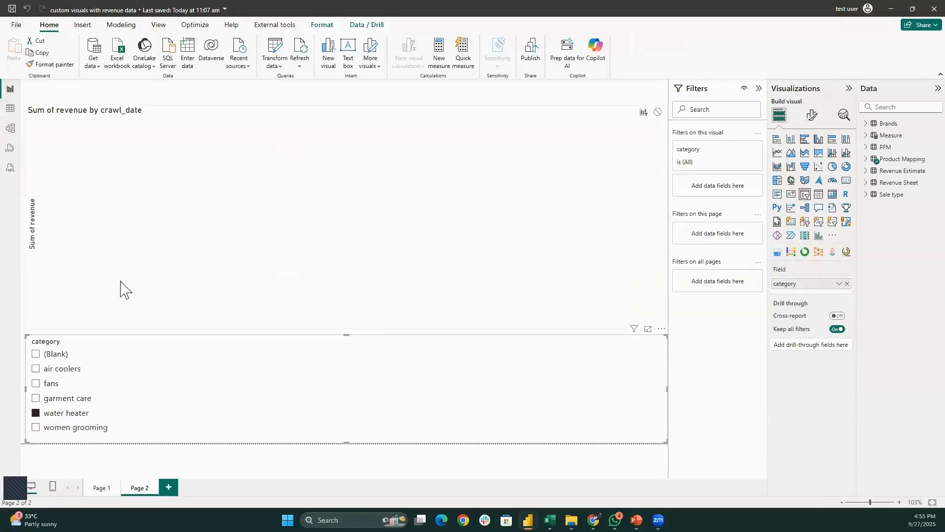
# Relink Product Mapping and Revenue Sheet through channel_sku_id and sku_id, make the relationship active and save it
pyautogui.click(11, 129)
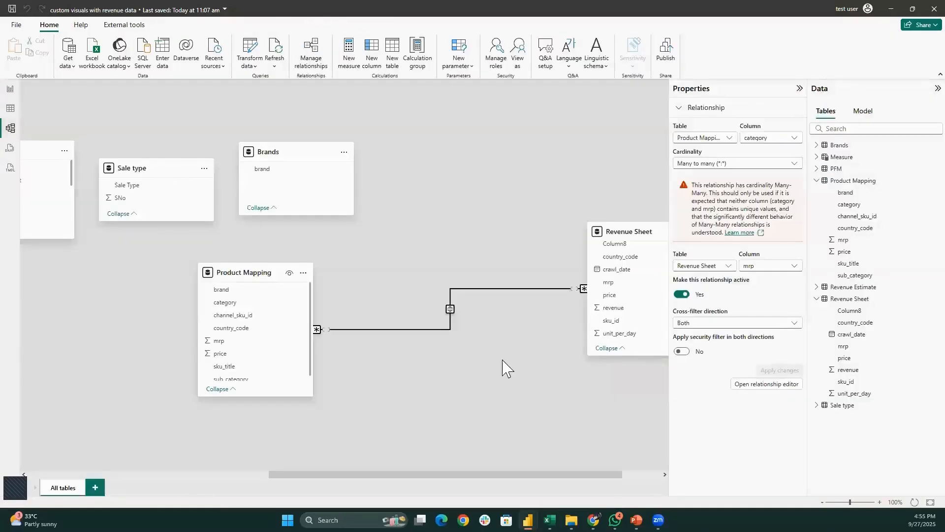
pyautogui.doubleClick(451, 330)
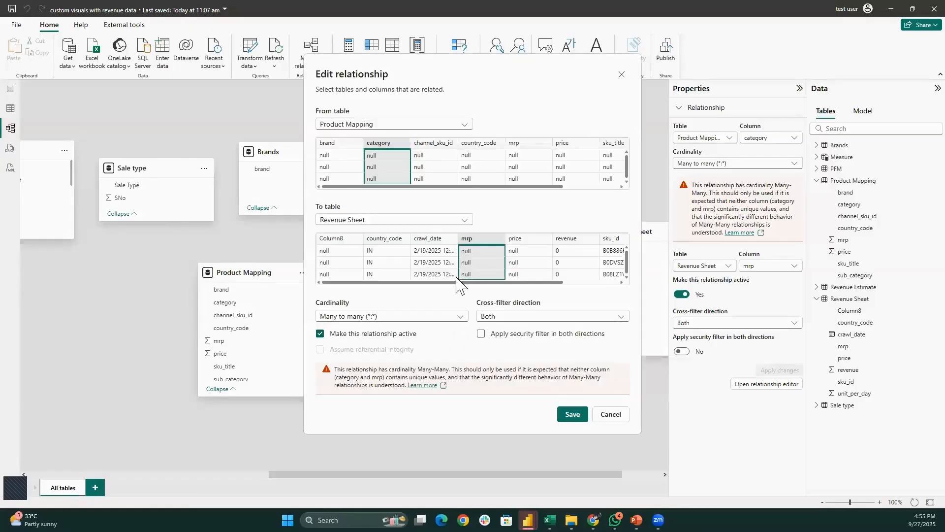
pyautogui.click(608, 251)
pyautogui.click(427, 145)
pyautogui.click(362, 333)
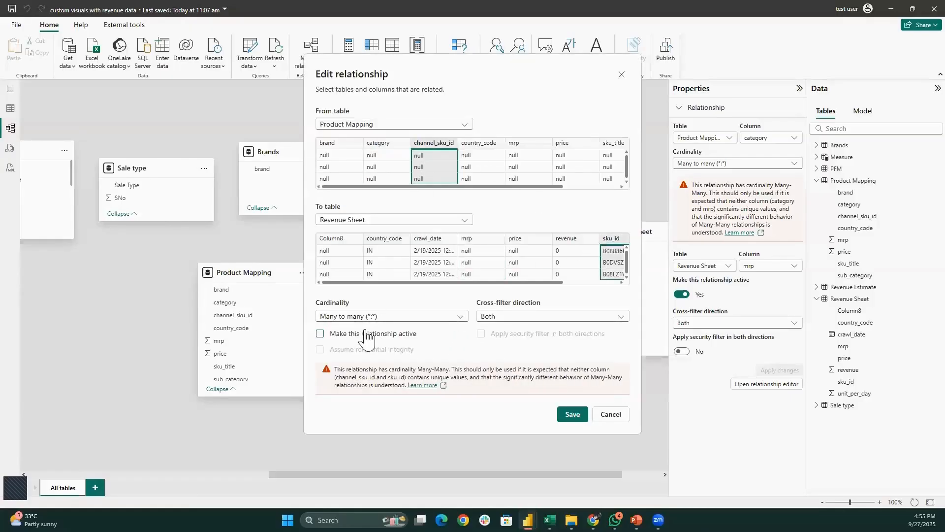
pyautogui.click(576, 415)
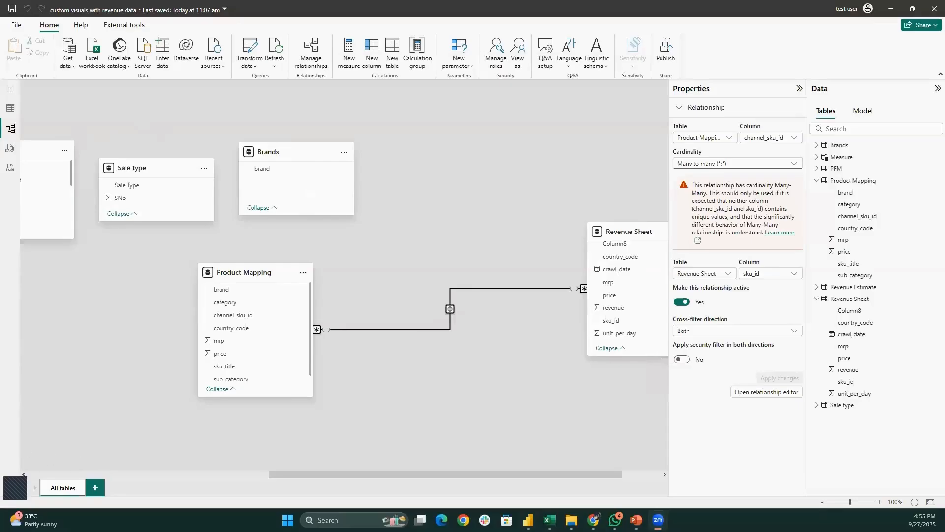
# Reopen the Product Mapping–Revenue Sheet relationship, review its cross-filter options and try a One to one (1:1) cardinality
pyautogui.doubleClick(381, 330)
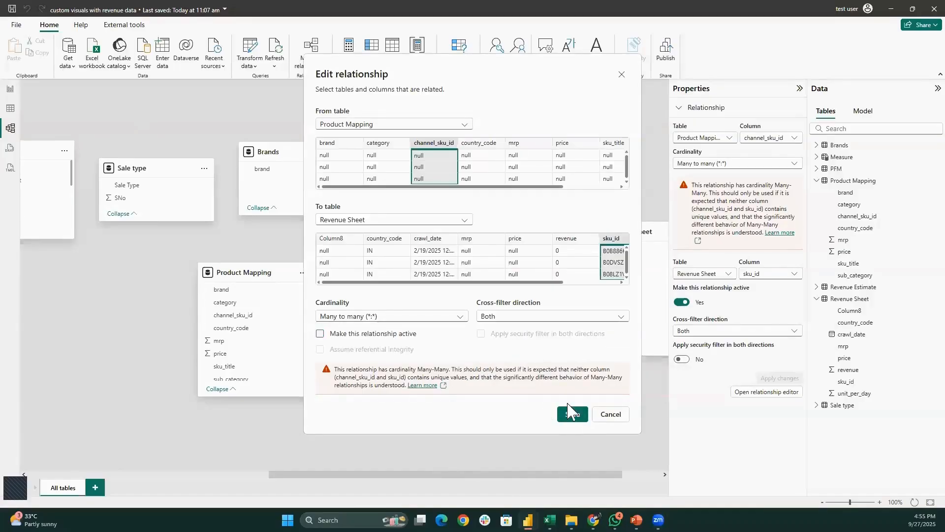
pyautogui.click(589, 242)
pyautogui.click(613, 244)
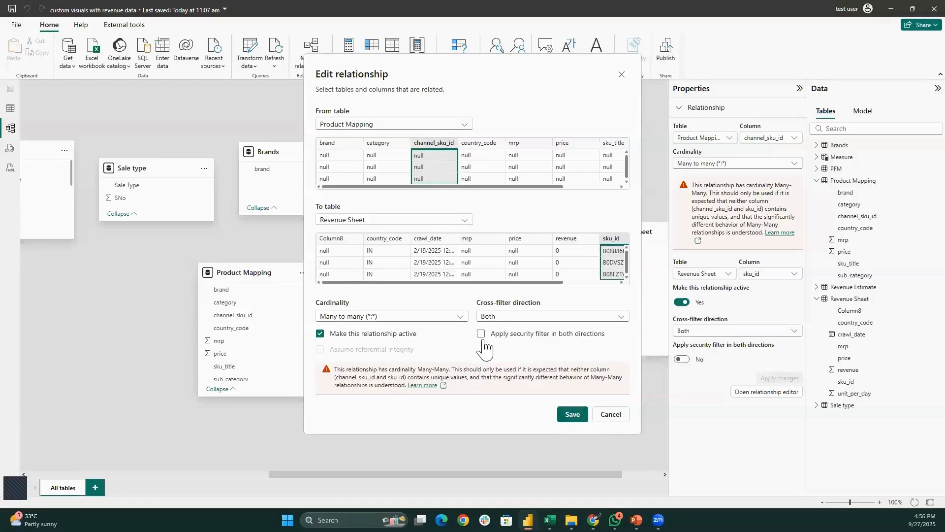
pyautogui.click(510, 318)
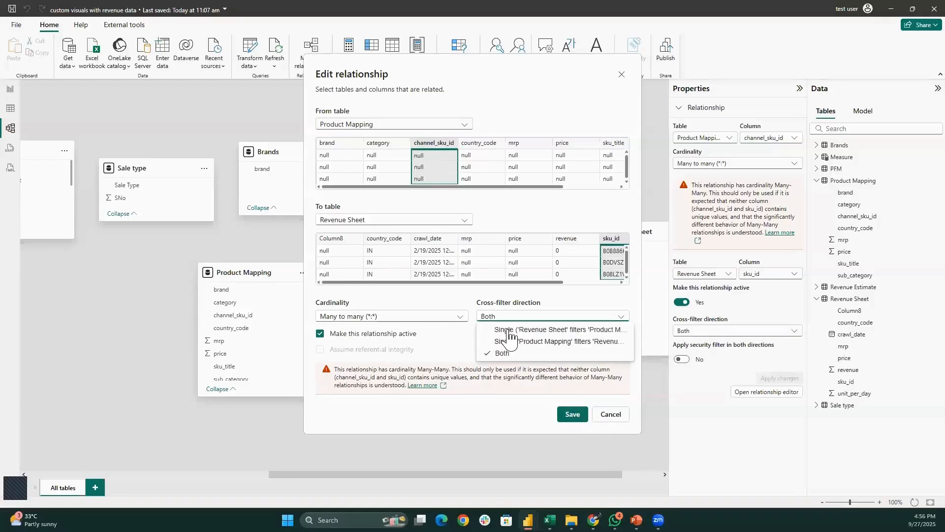
pyautogui.click(418, 322)
pyautogui.click(417, 318)
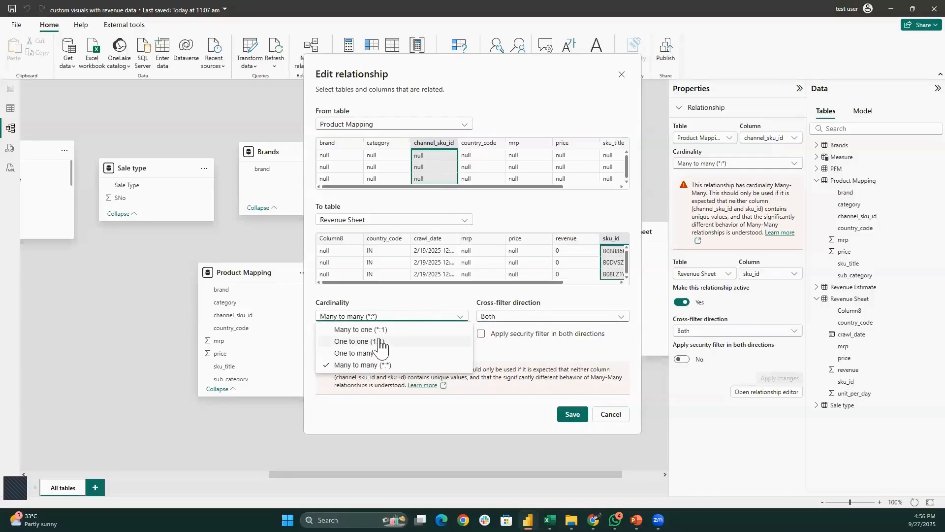
pyautogui.click(380, 341)
pyautogui.click(460, 317)
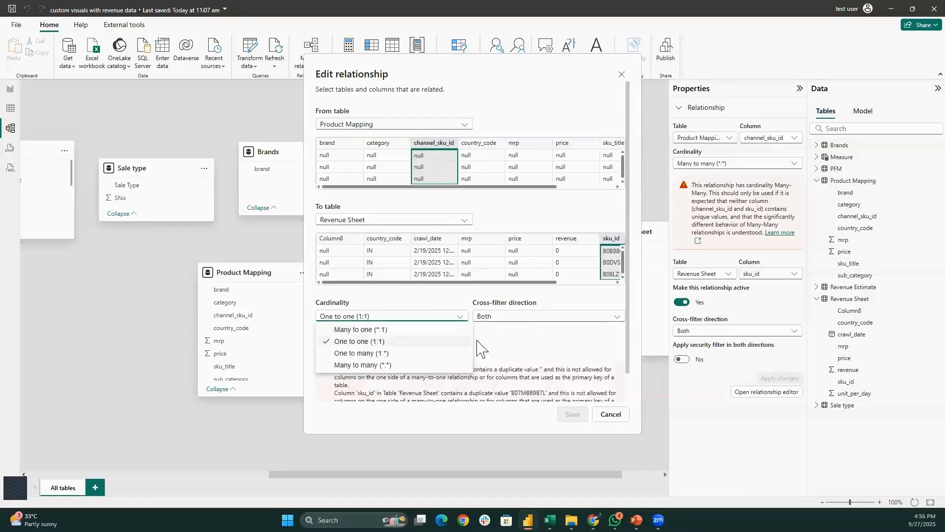
pyautogui.click(445, 394)
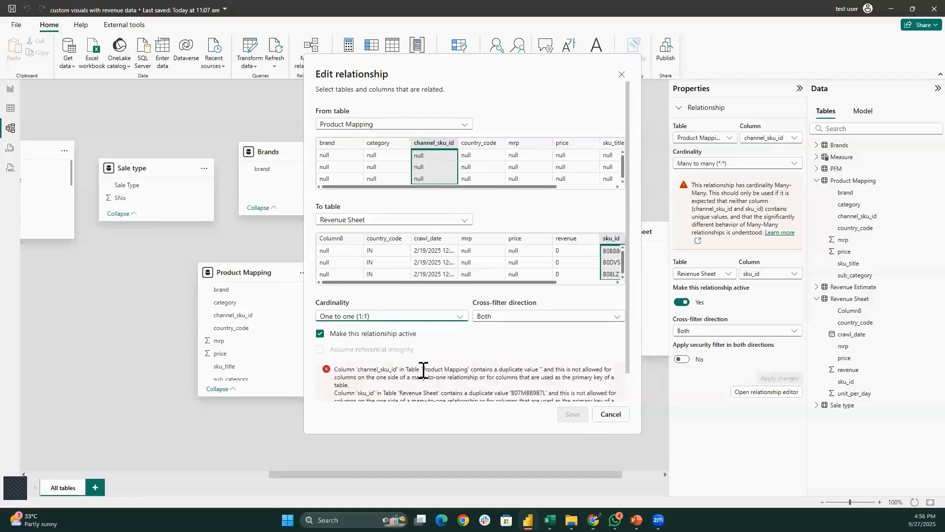
pyautogui.scroll(-1, 423, 371)
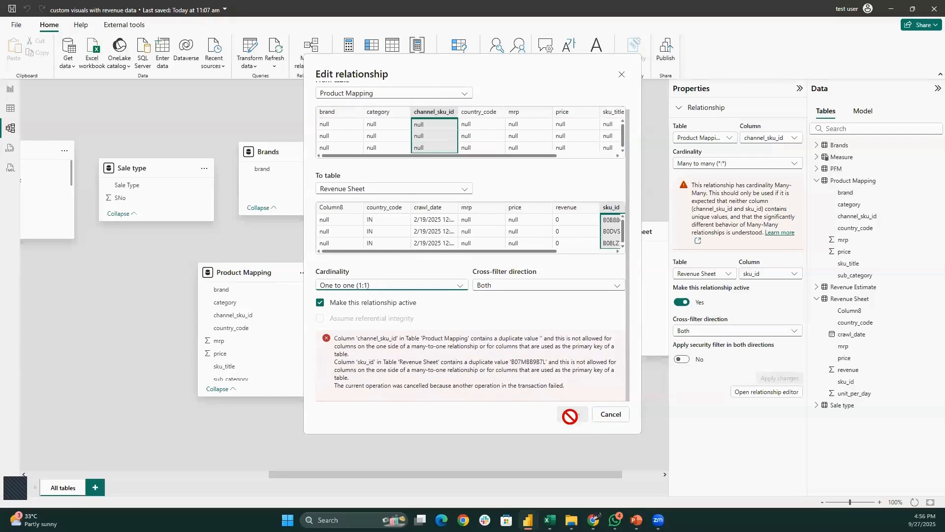
# Set the relationship's cardinality back to Many to many (*:*), keep the cross-filter direction at Both and save
pyautogui.click(411, 285)
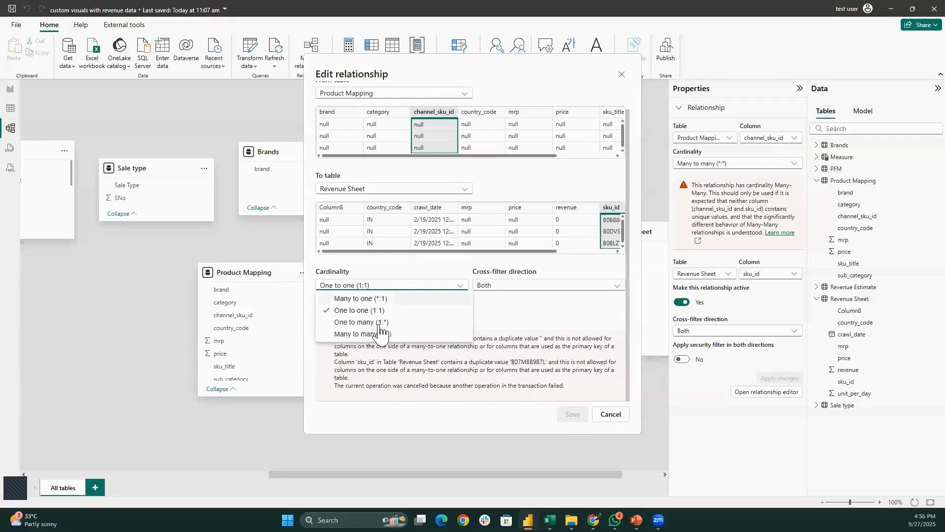
pyautogui.click(381, 334)
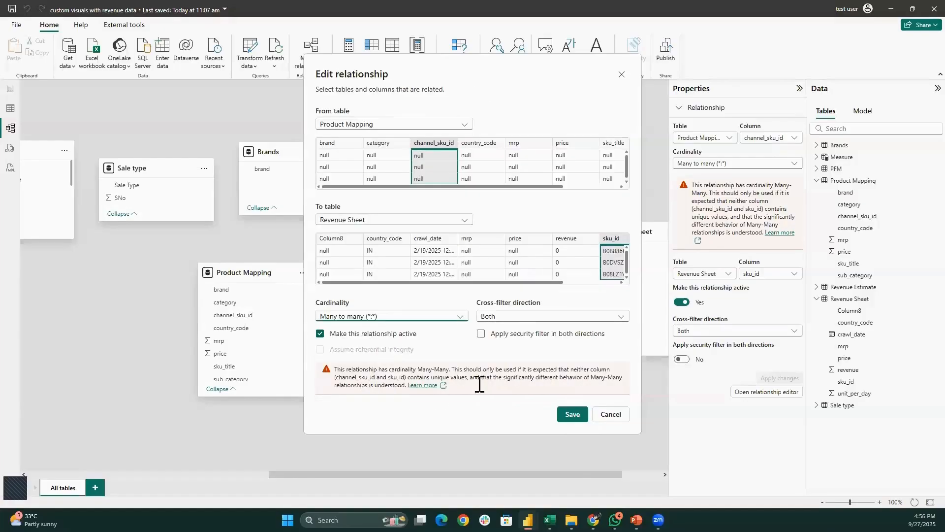
pyautogui.click(533, 319)
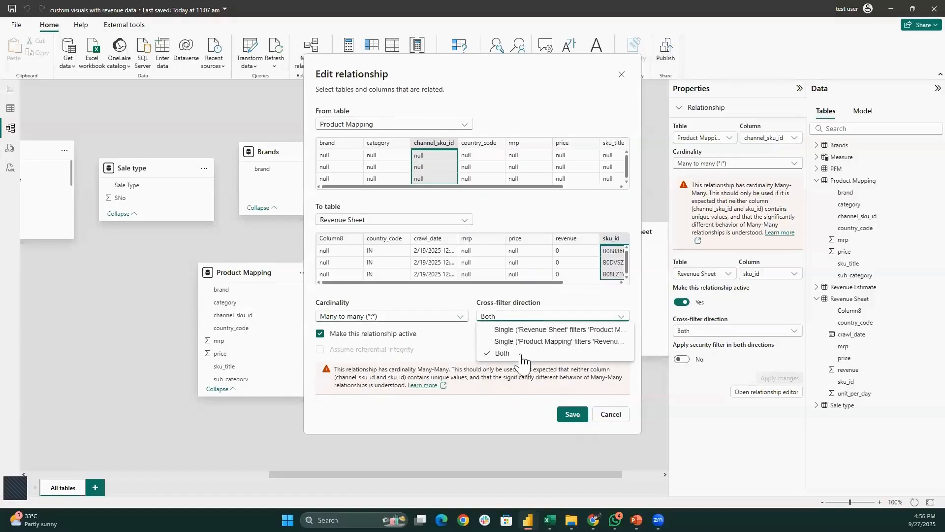
pyautogui.click(429, 353)
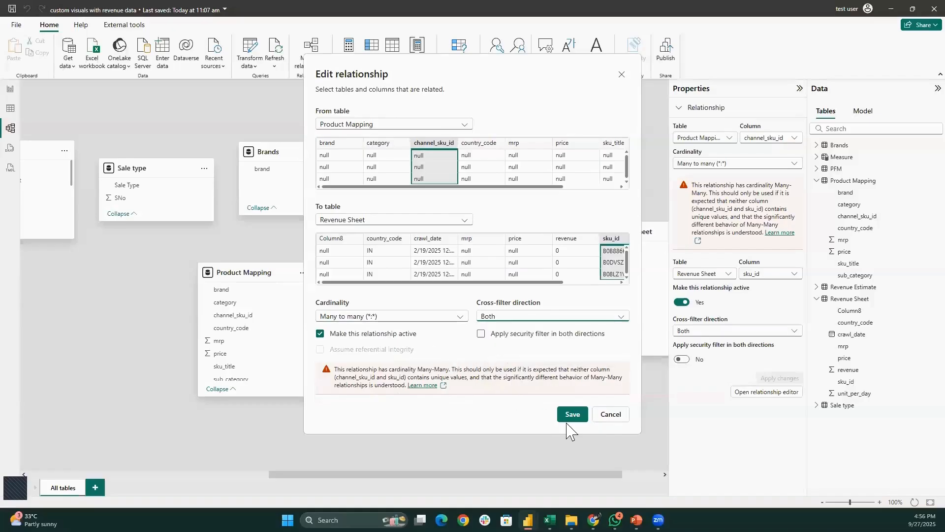
pyautogui.click(571, 415)
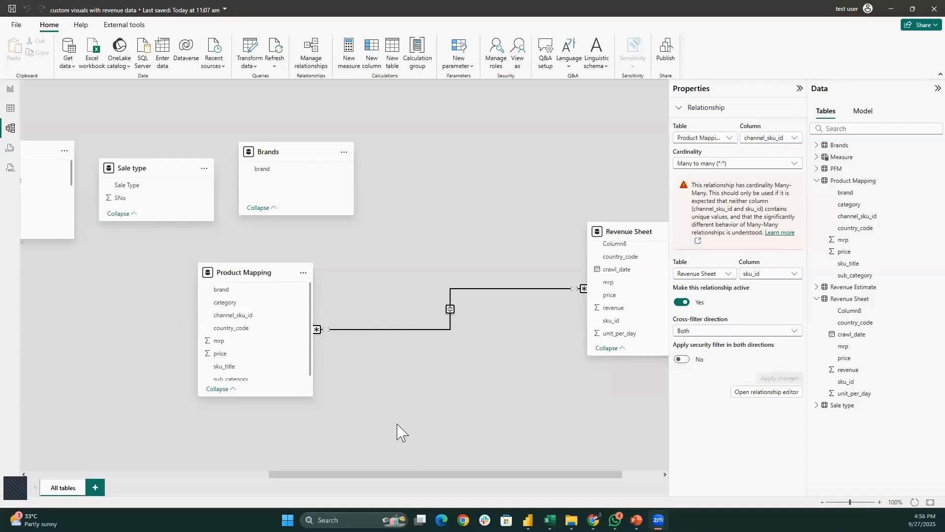
# Return to the report and check the revenue line chart for the fans and garment care categories
pyautogui.click(9, 89)
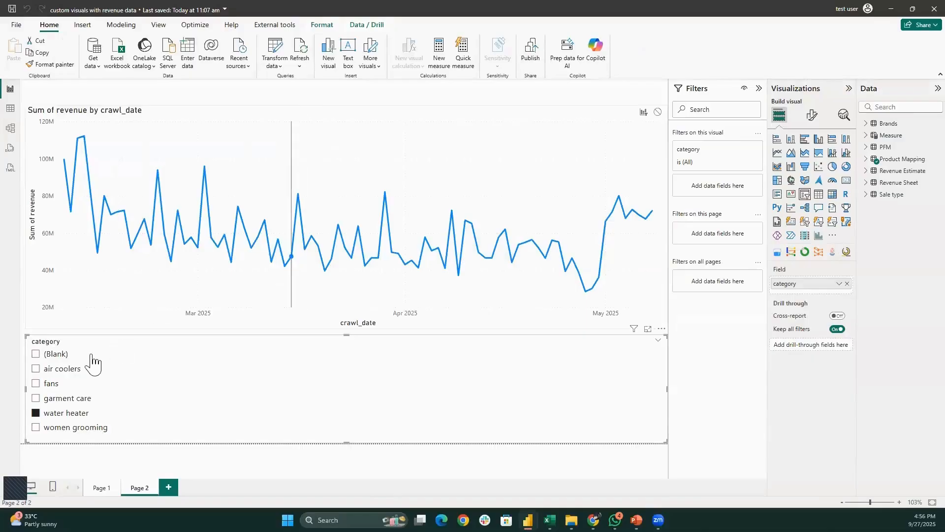
pyautogui.click(10, 128)
pyautogui.click(57, 373)
pyautogui.click(50, 383)
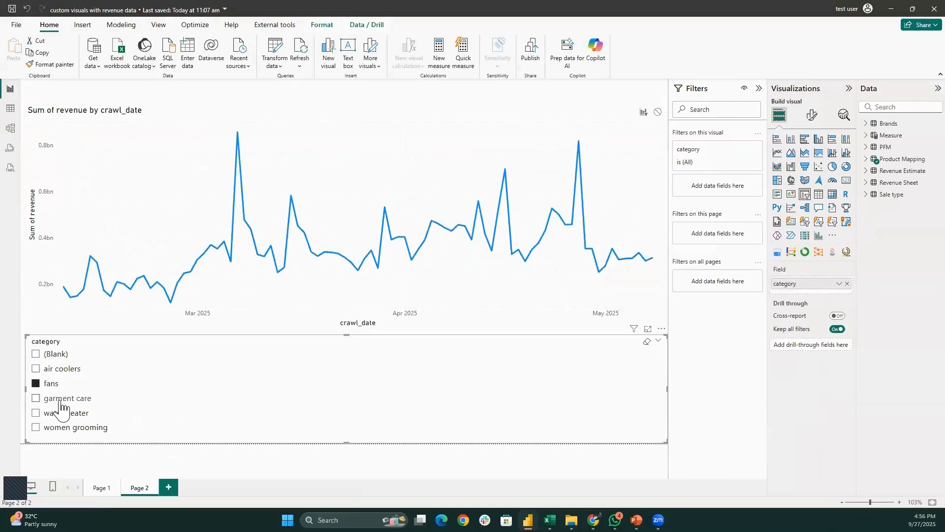
pyautogui.click(59, 400)
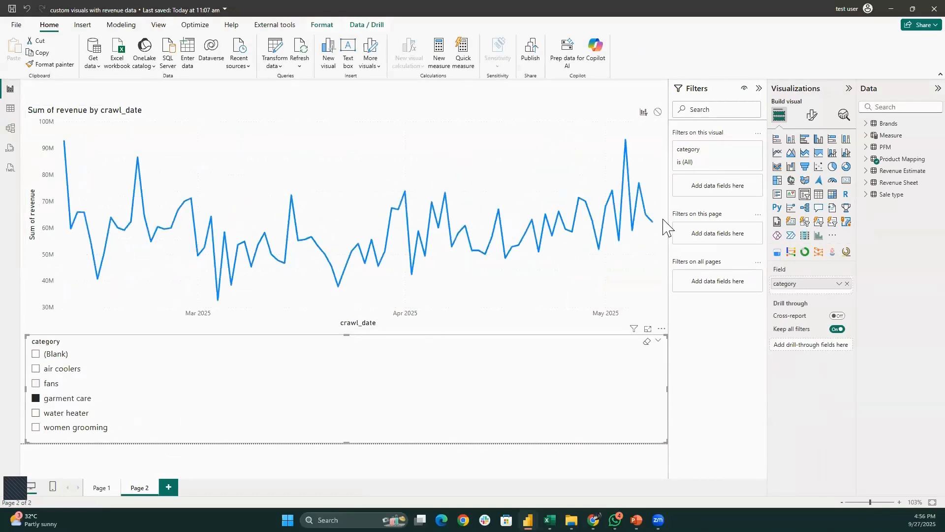
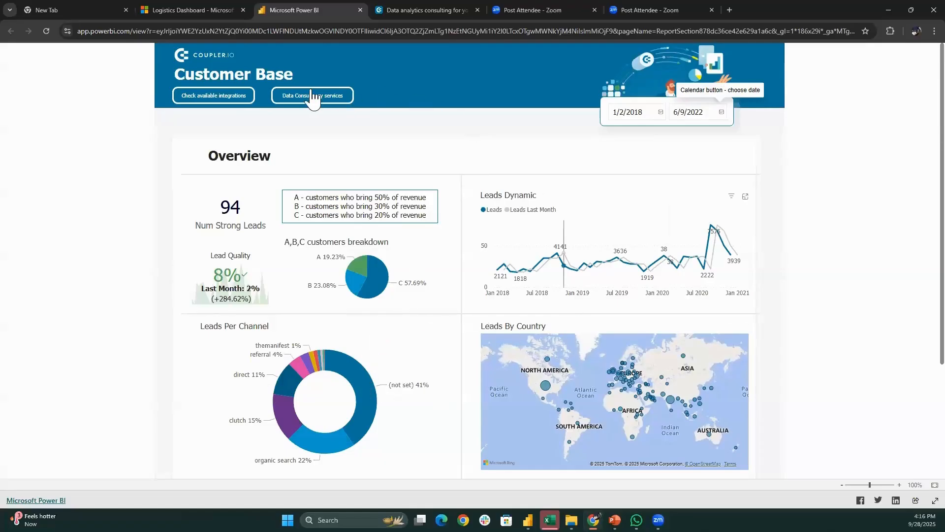
# Browse the sample dashboards on Coupler.io's data analytics consulting page in the browser
pyautogui.click(417, 12)
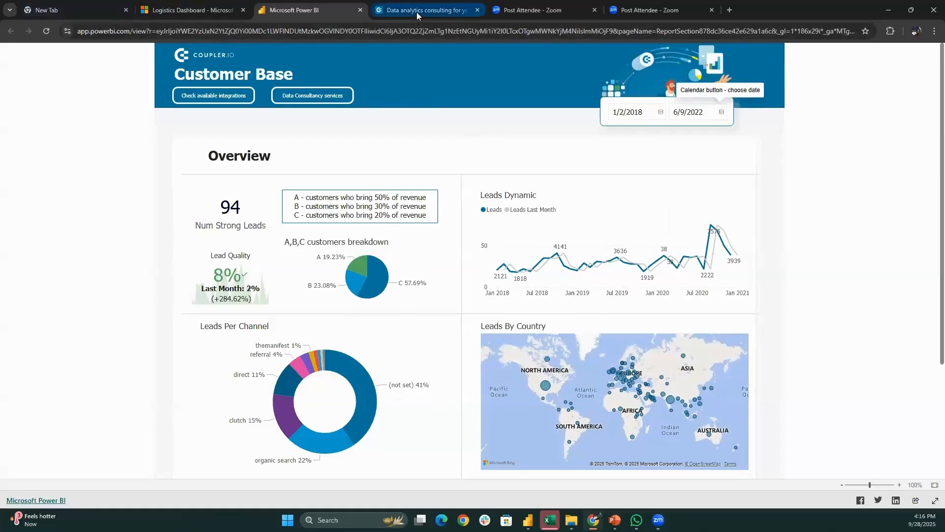
pyautogui.scroll(-10, 501, 241)
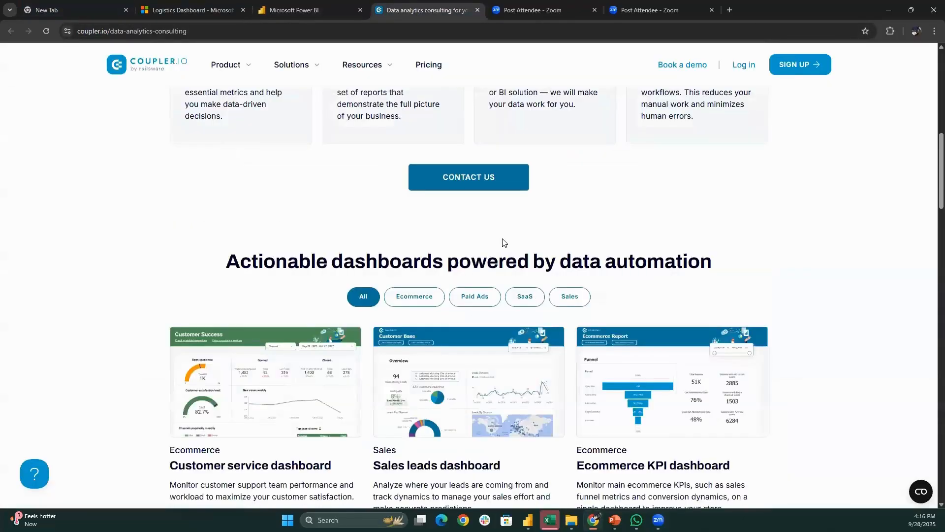
pyautogui.scroll(-10, 355, 335)
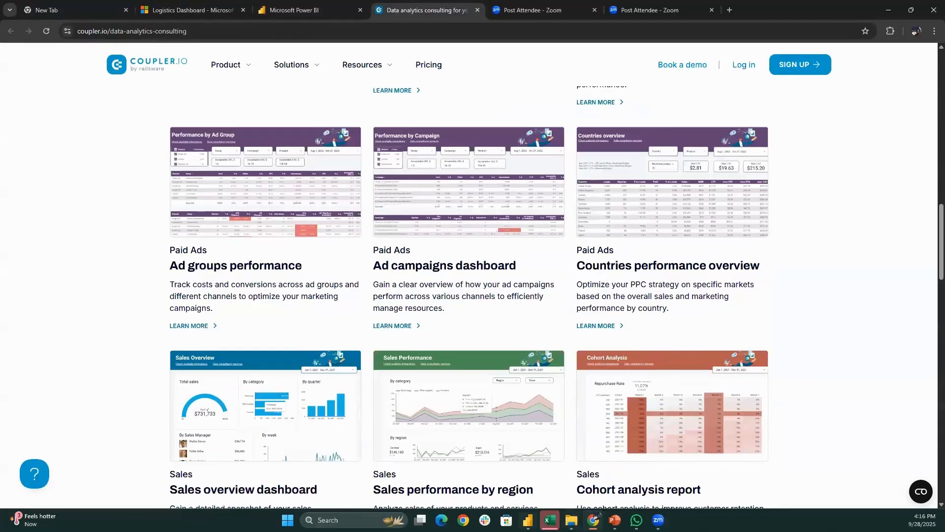
# Switch to Power BI Desktop, clear the category slicer's selection and narrow the slicer to about a quarter of its width
pyautogui.click(528, 519)
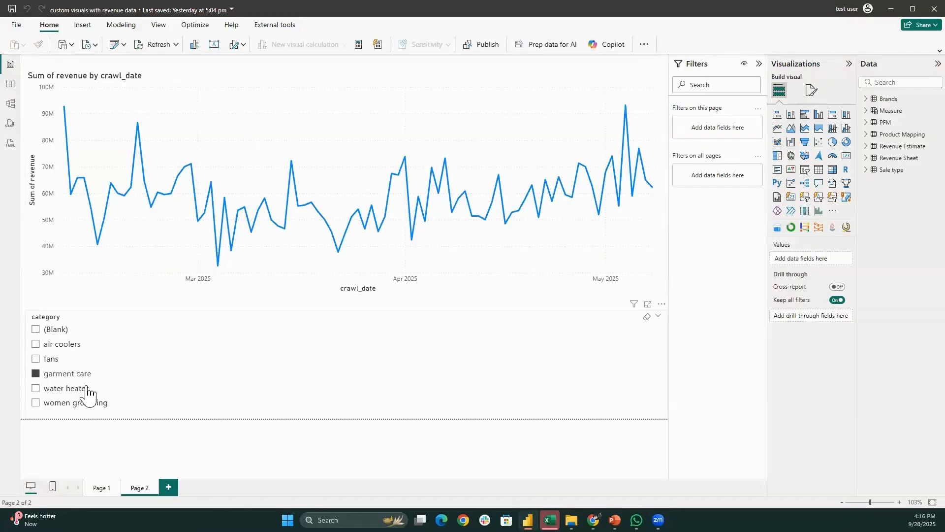
pyautogui.click(637, 372)
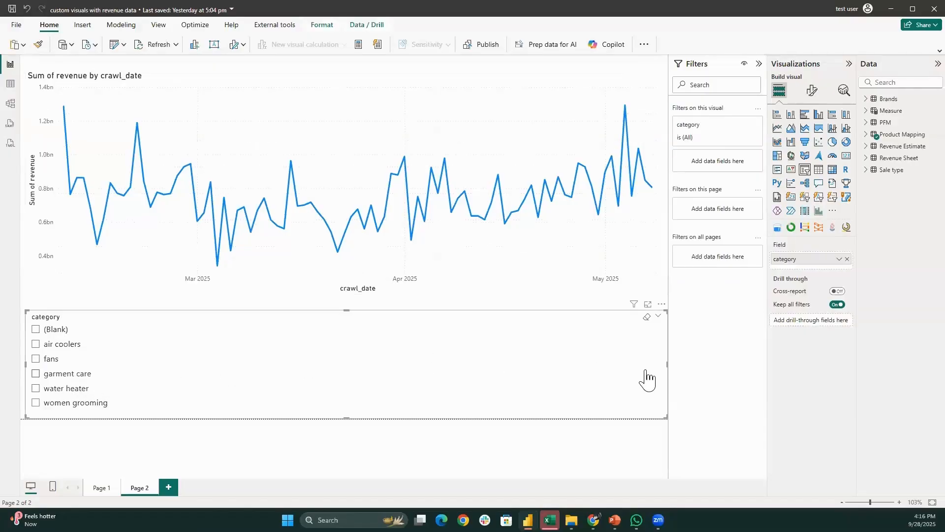
pyautogui.moveTo(667, 369); pyautogui.dragTo(719, 358)
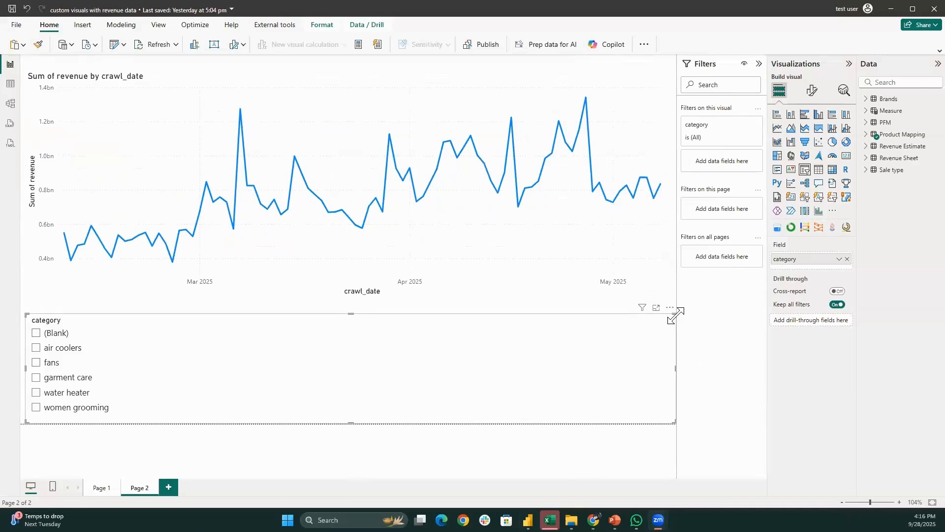
pyautogui.moveTo(675, 315); pyautogui.dragTo(158, 320)
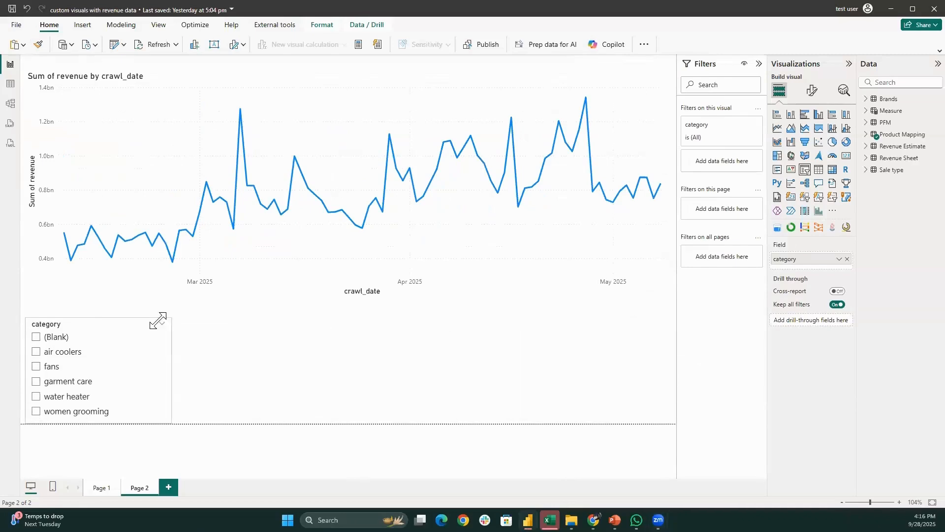
pyautogui.click(271, 355)
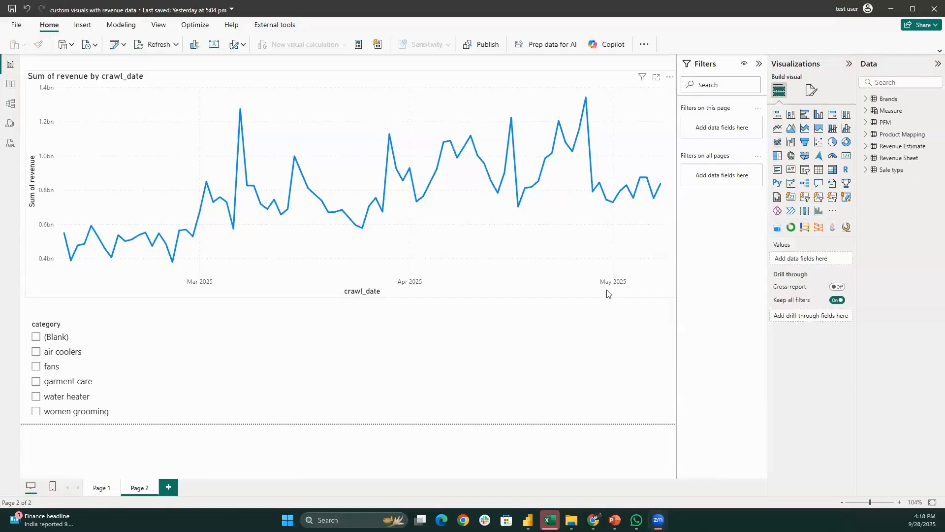
pyautogui.click(512, 294)
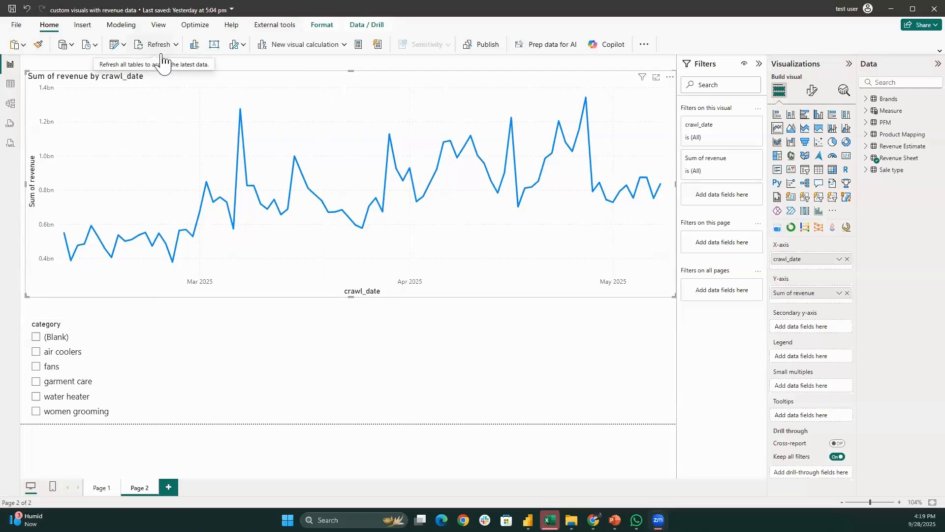
pyautogui.click(69, 49)
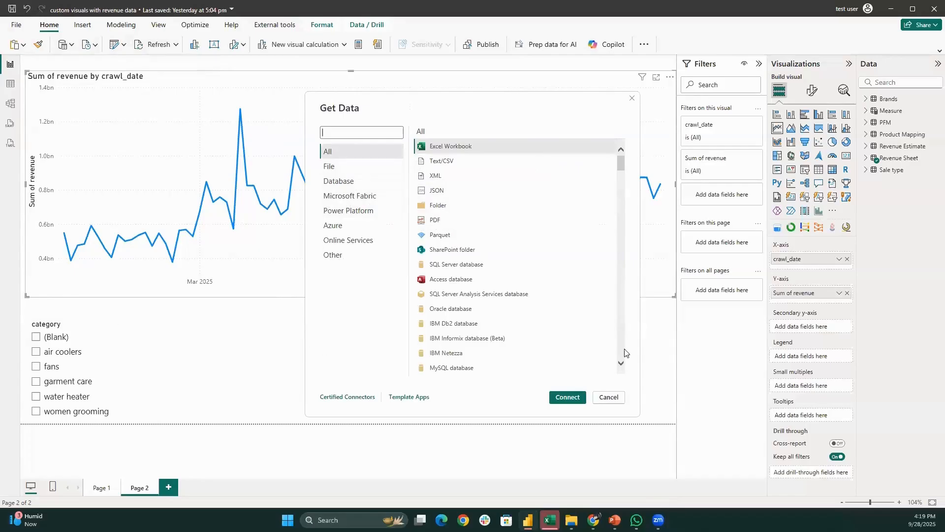
pyautogui.click(609, 397)
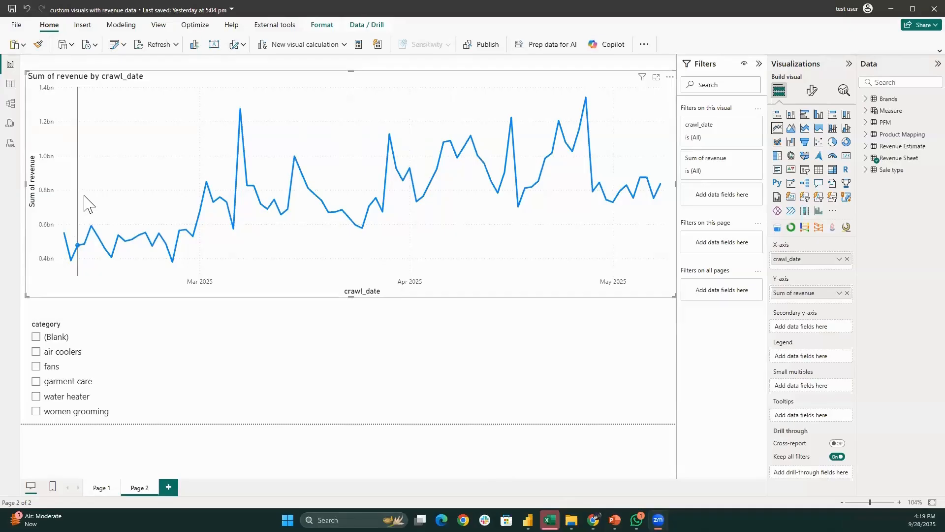
# Look at the Product Mapping table's columns in the table view, return to the report and deselect the line chart
pyautogui.click(10, 85)
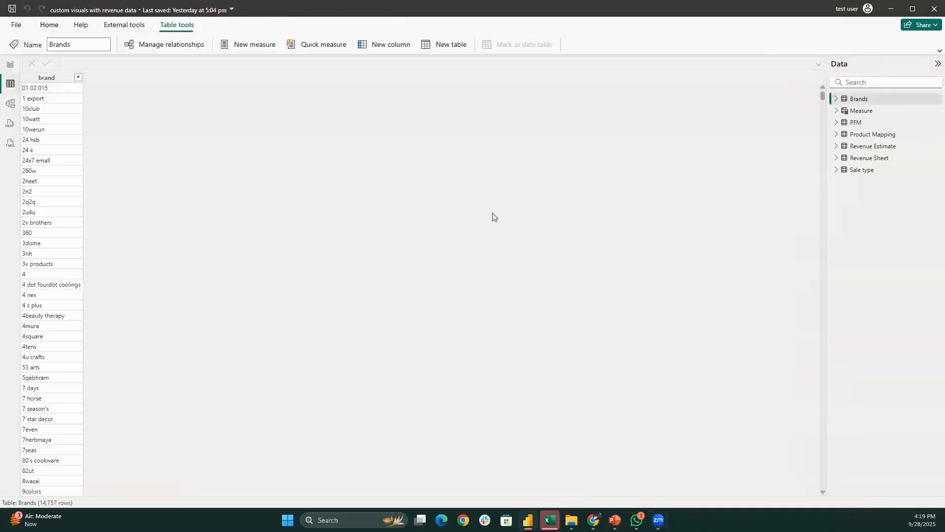
pyautogui.click(878, 140)
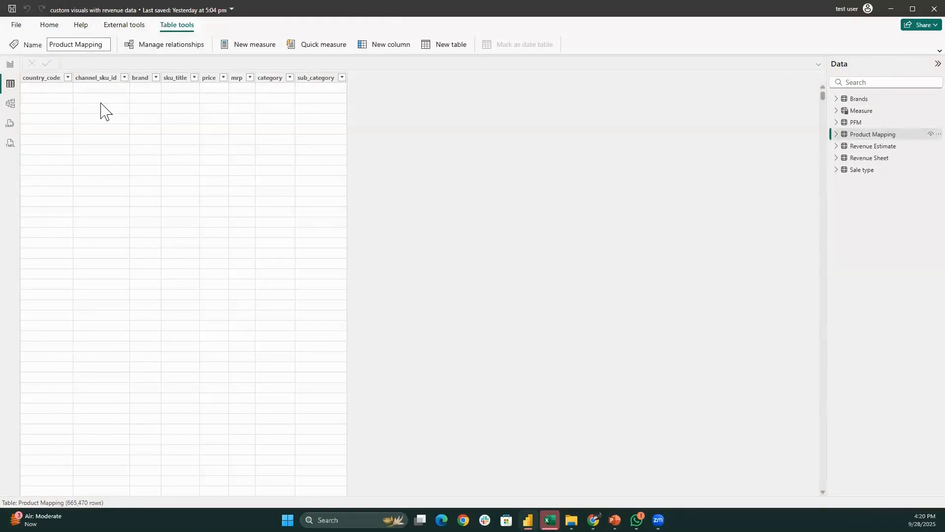
pyautogui.click(15, 72)
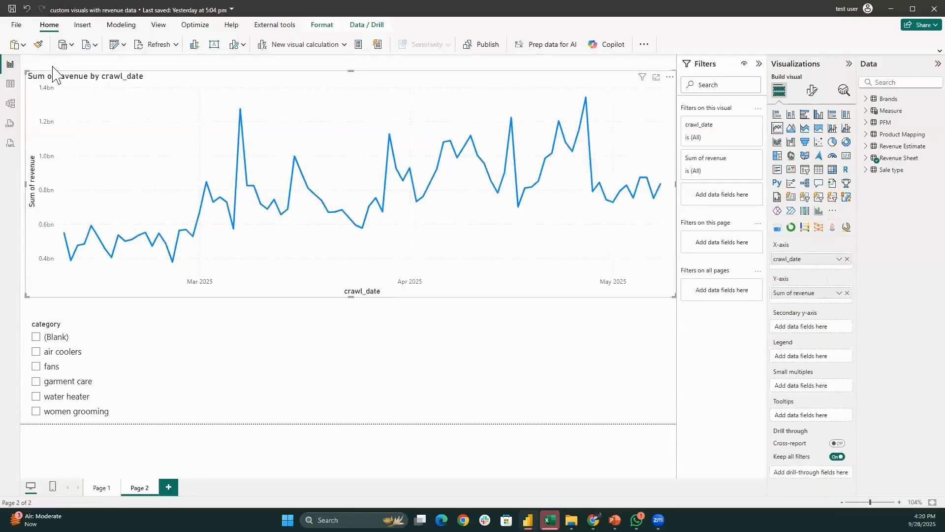
pyautogui.click(26, 63)
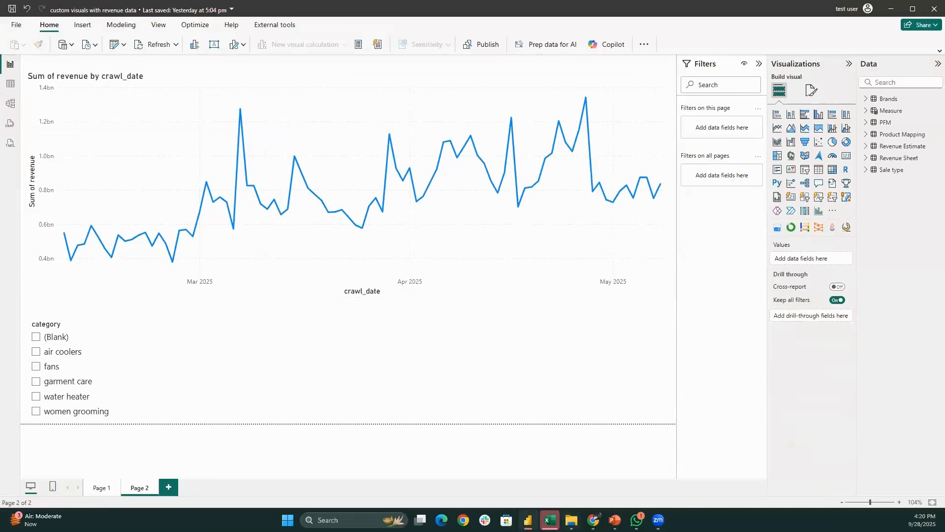
# Open a second Power BI Desktop window with a blank report and expand the ribbon to its full layout
pyautogui.rightClick(527, 520)
pyautogui.click(531, 463)
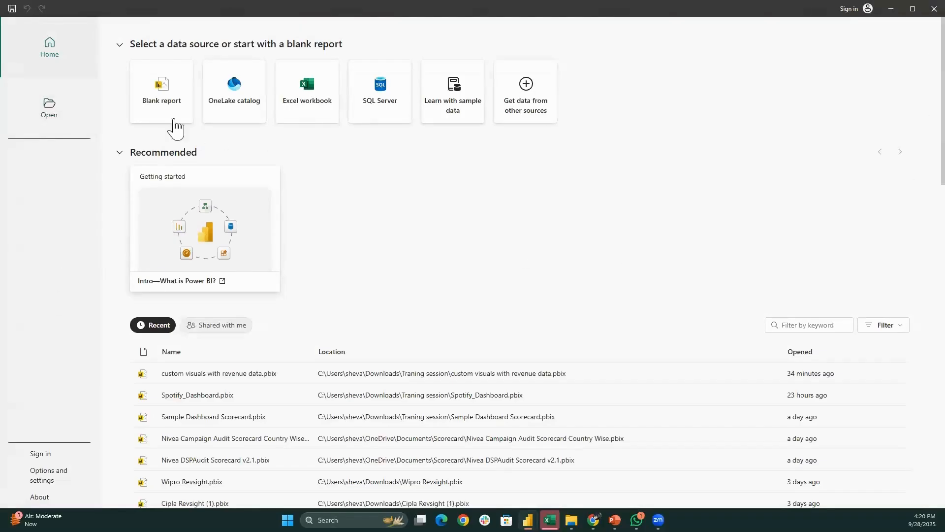
pyautogui.click(151, 105)
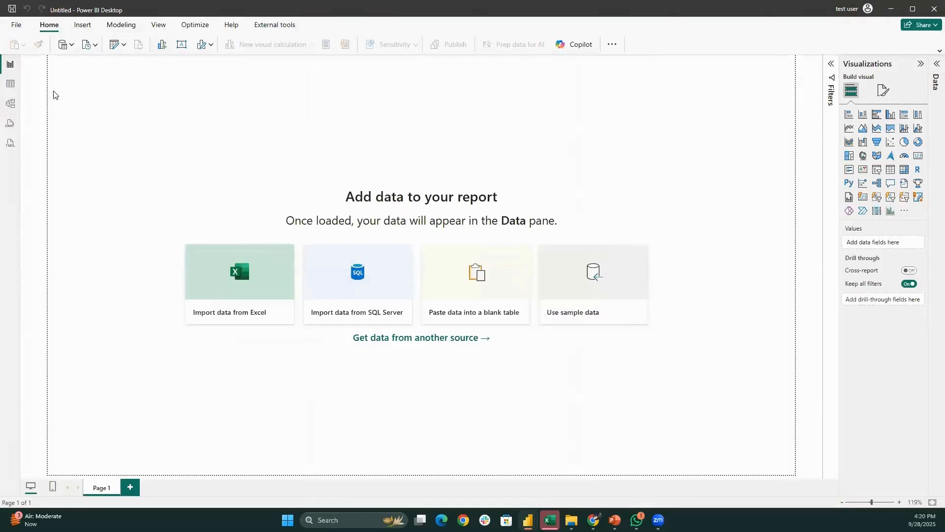
pyautogui.click(935, 52)
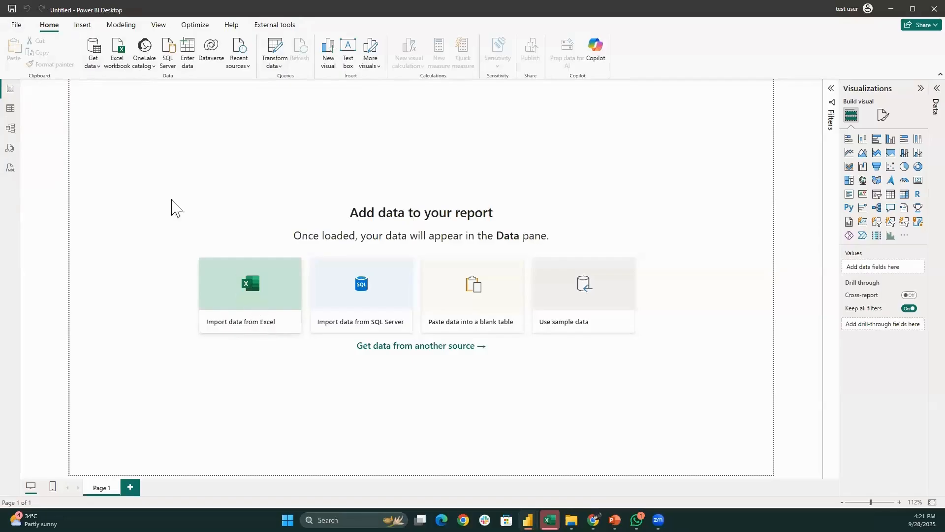
# Connect the blank report to the Excel workbook Sample Data Set from the Traning session folder
pyautogui.click(96, 52)
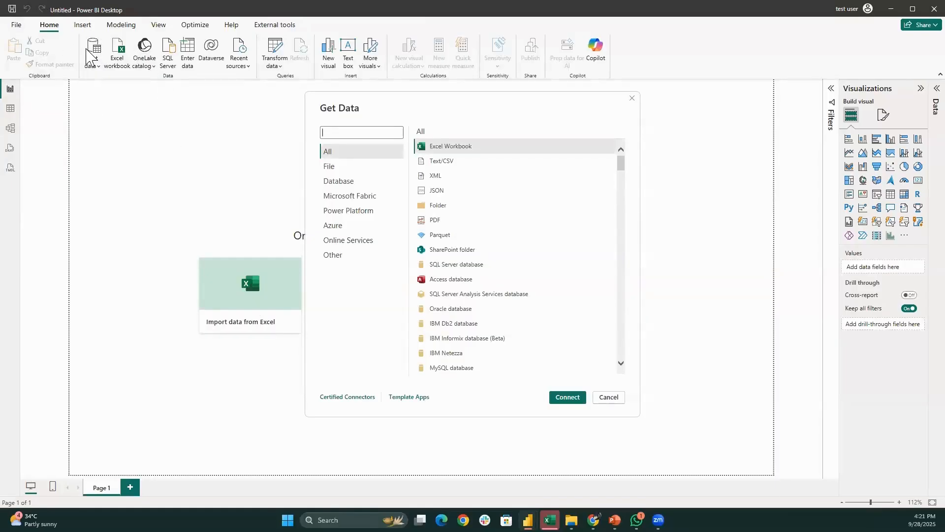
pyautogui.click(438, 151)
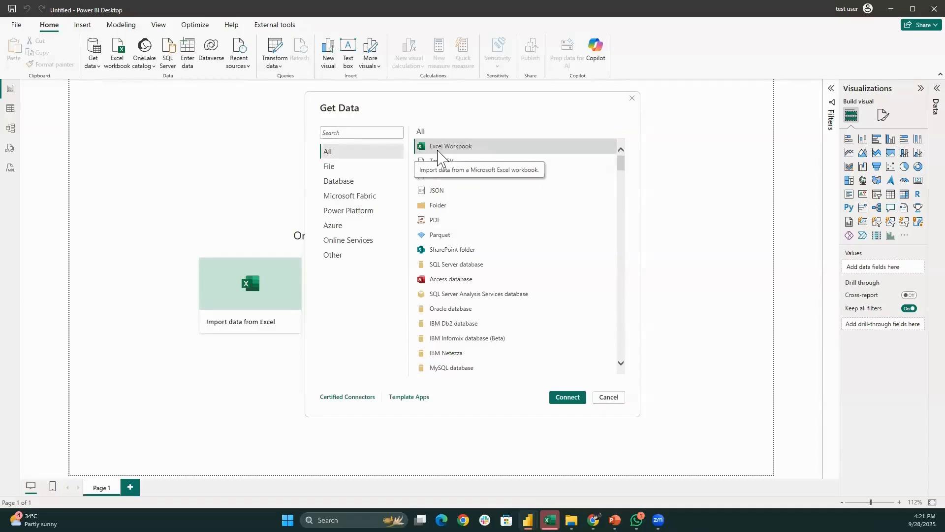
pyautogui.doubleClick(438, 151)
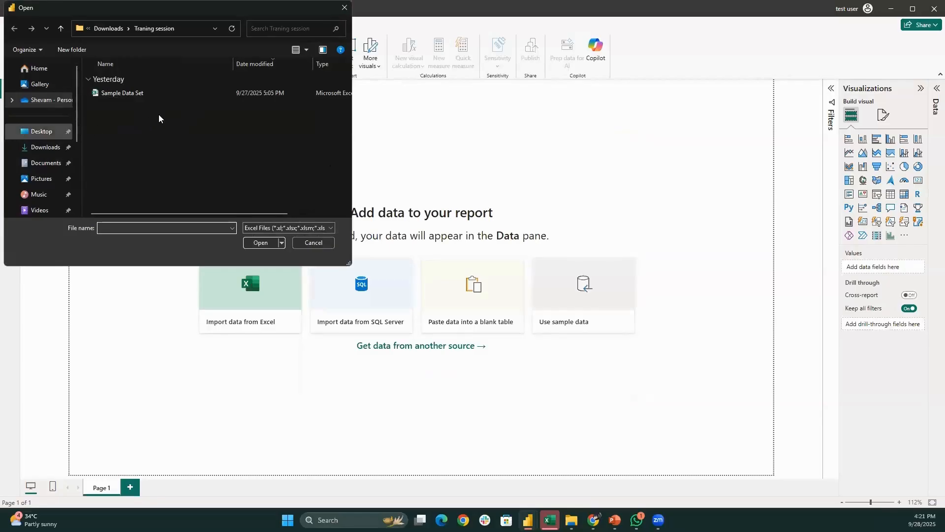
pyautogui.click(117, 95)
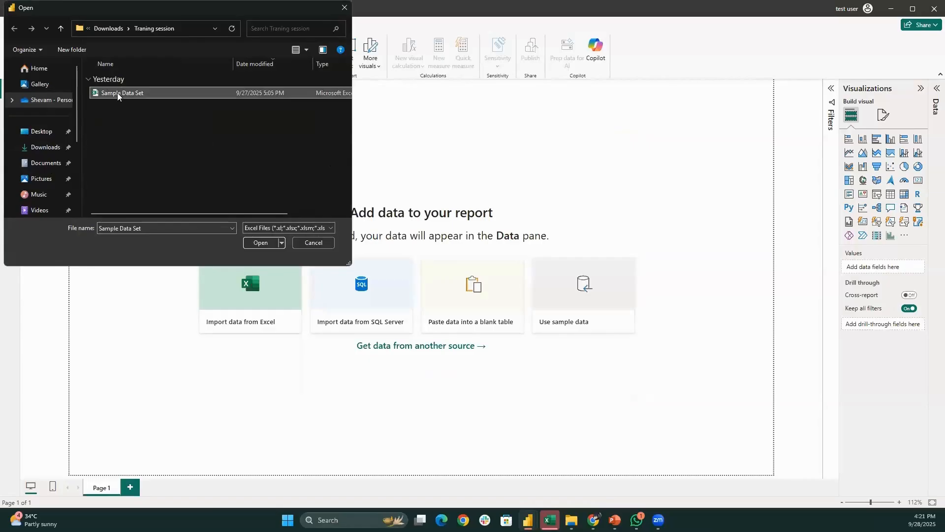
pyautogui.doubleClick(117, 95)
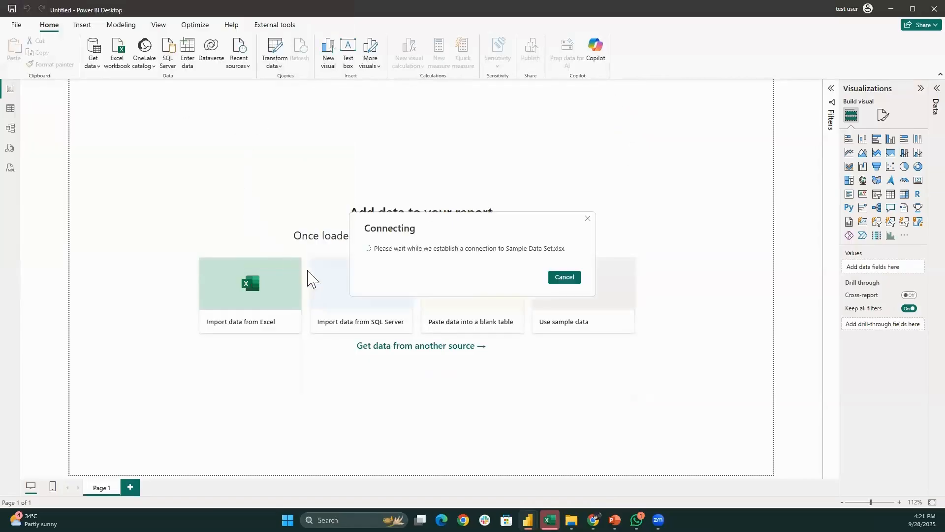
pyautogui.click(566, 277)
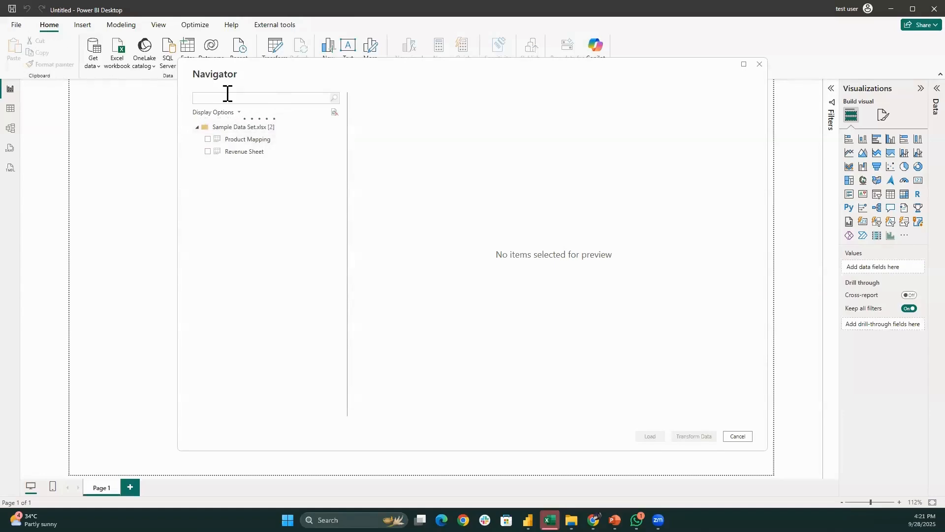
# Preview and select the Product Mapping and Revenue Sheet tables of the workbook and load both
pyautogui.click(247, 141)
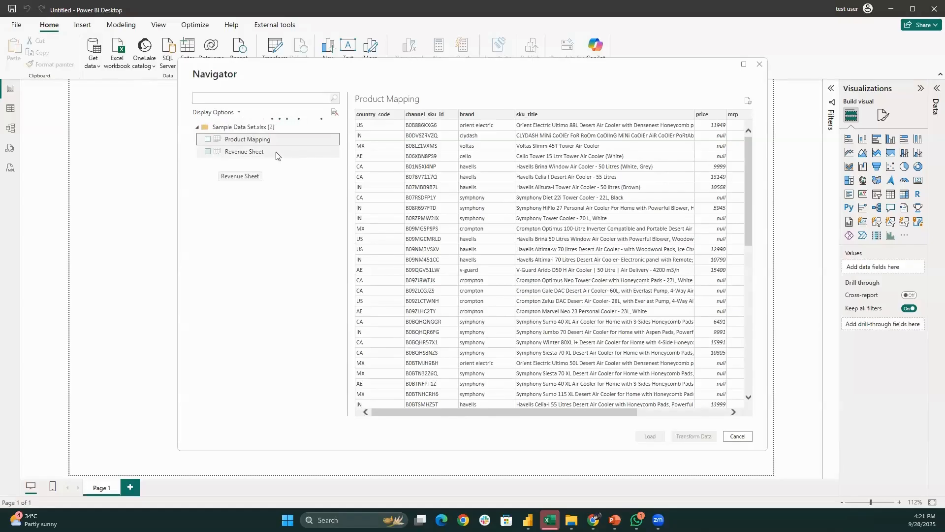
pyautogui.click(208, 152)
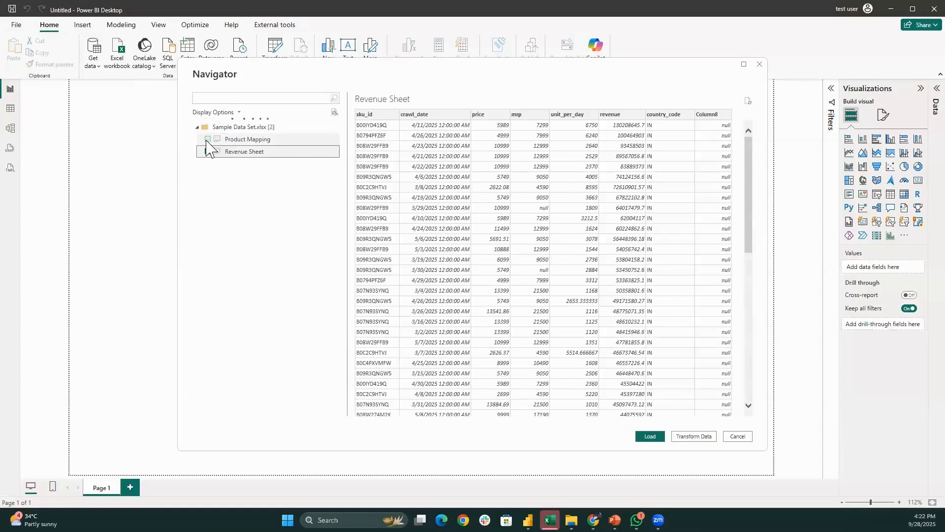
pyautogui.press('Up')
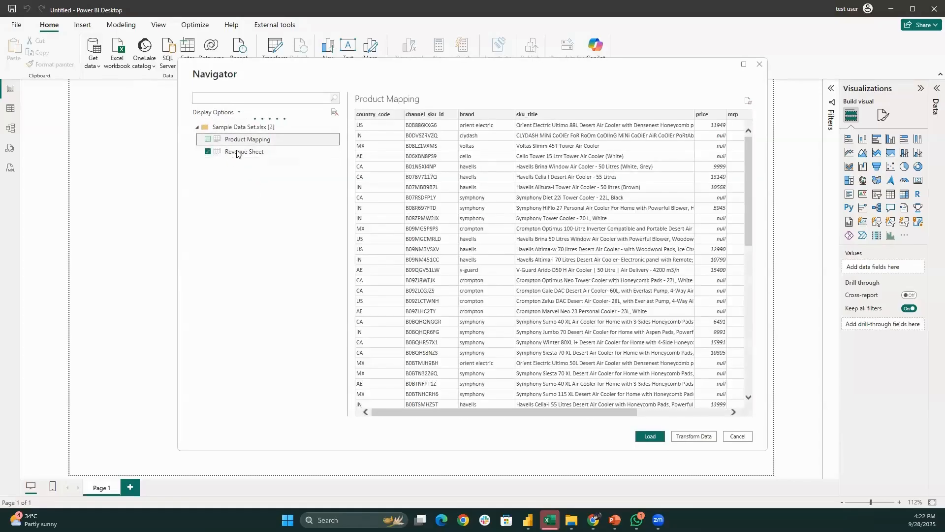
pyautogui.press('space')
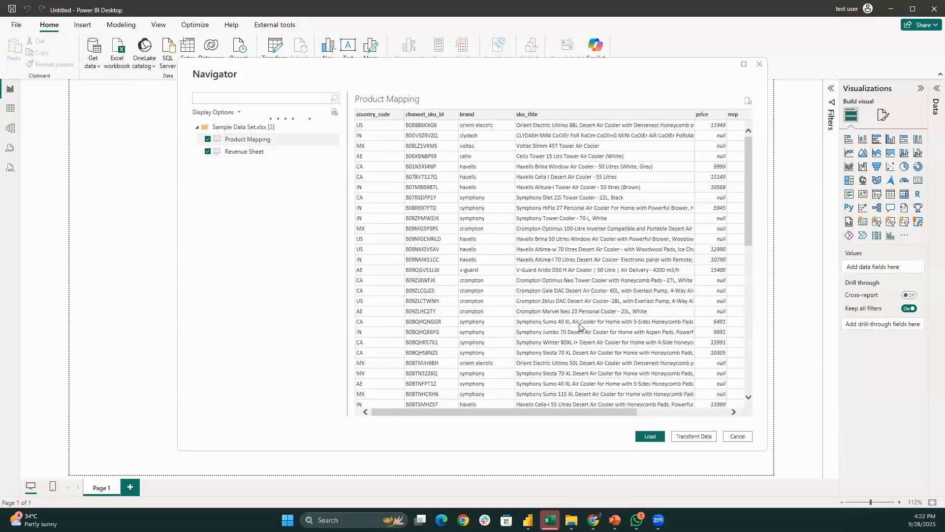
pyautogui.click(650, 436)
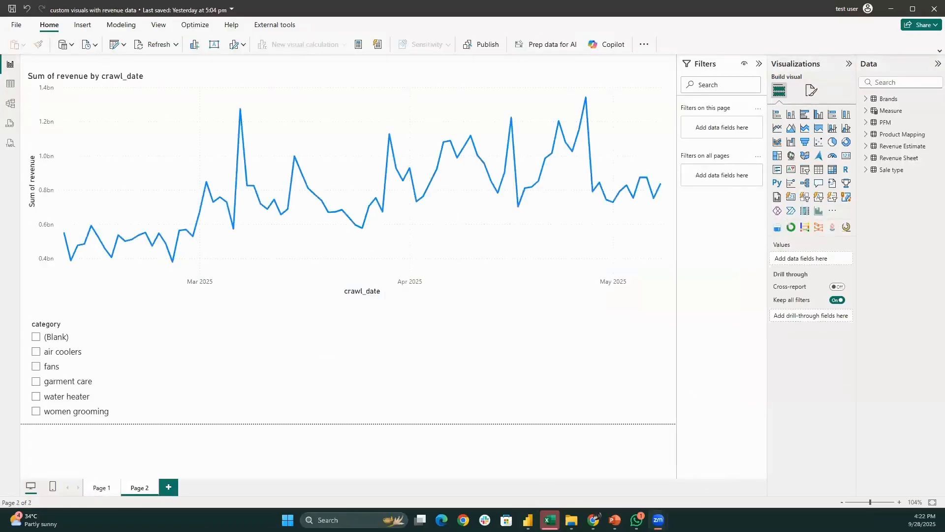
# Switch to the untitled report's window and look through the fields of Product Mapping and Revenue Sheet
pyautogui.moveTo(528, 519)
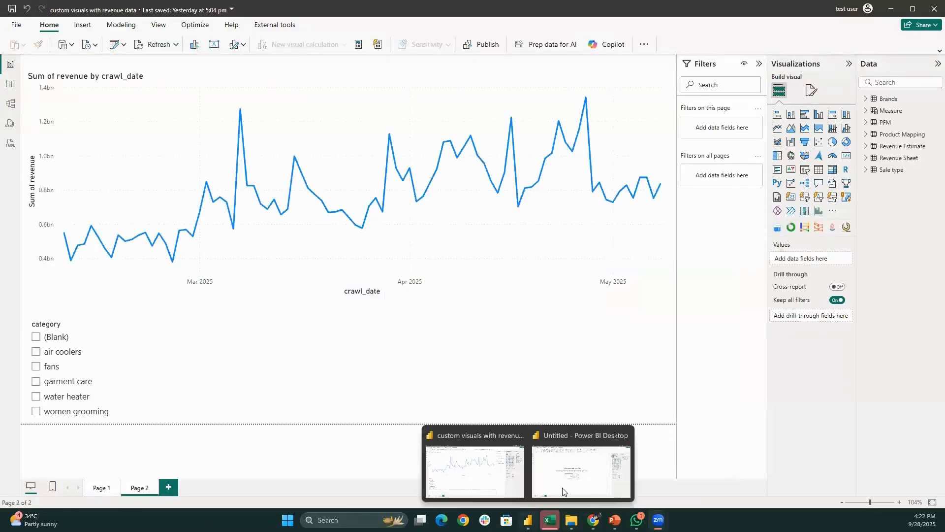
pyautogui.click(578, 476)
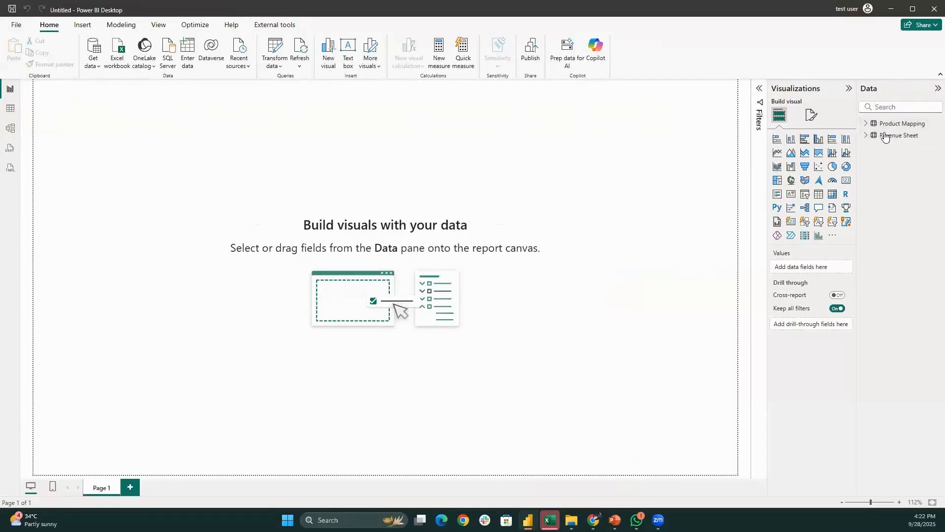
pyautogui.click(867, 124)
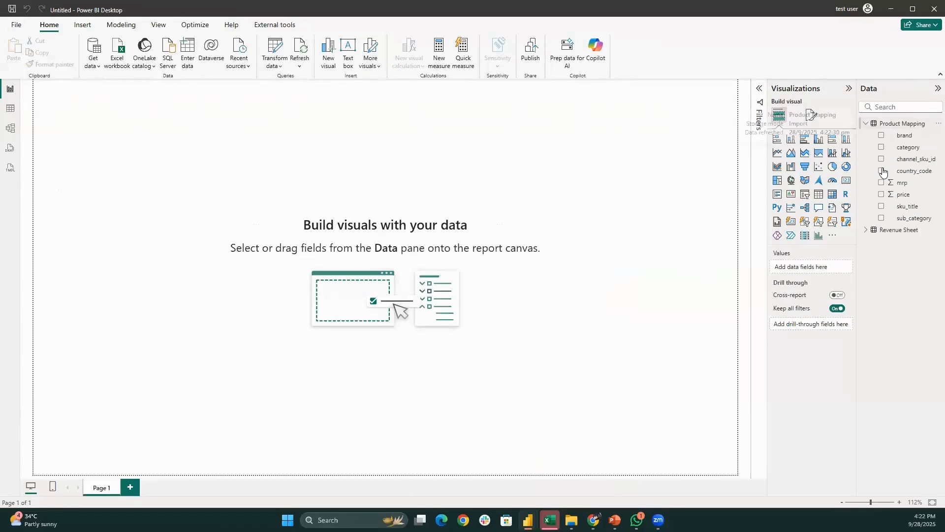
pyautogui.click(867, 231)
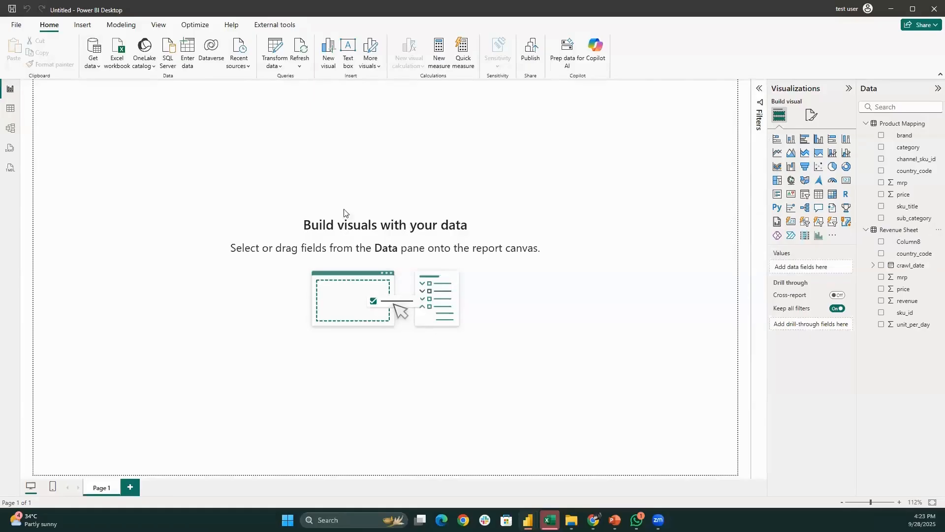
# Show the Product Mapping data in the table view and sort it by sub_category in descending order
pyautogui.click(10, 109)
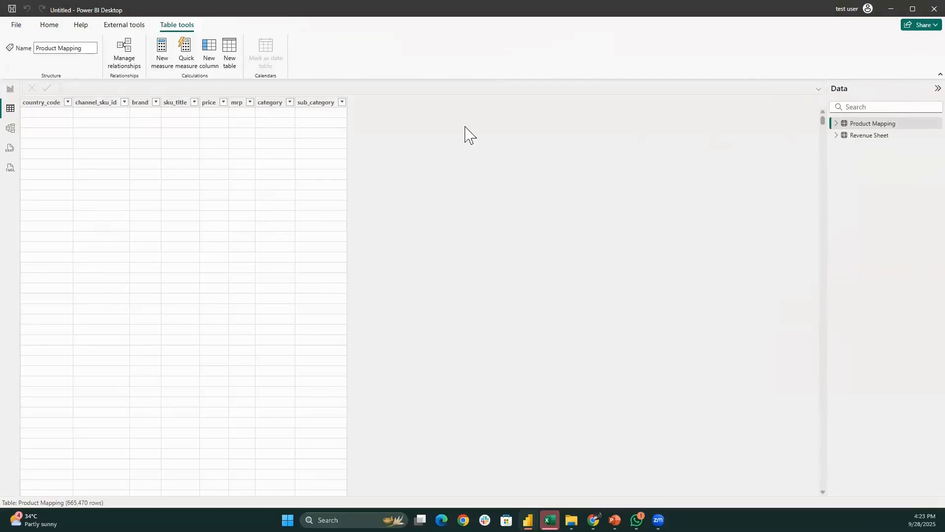
pyautogui.click(342, 103)
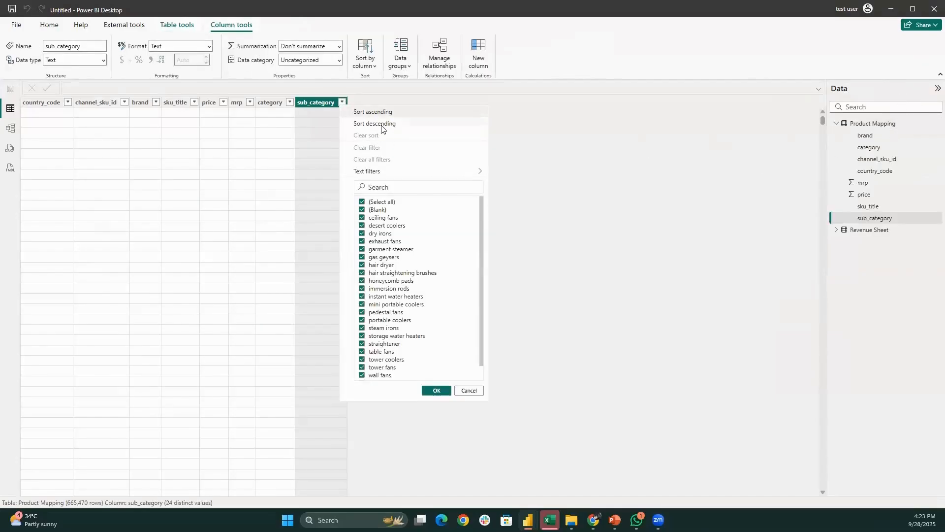
pyautogui.click(356, 123)
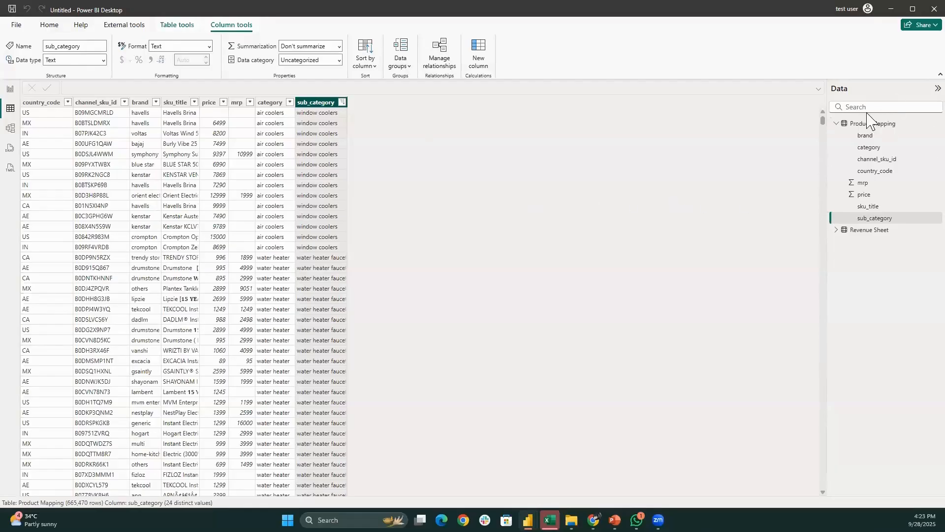
# Look through the Revenue Sheet data and return to the Product Mapping data
pyautogui.click(836, 123)
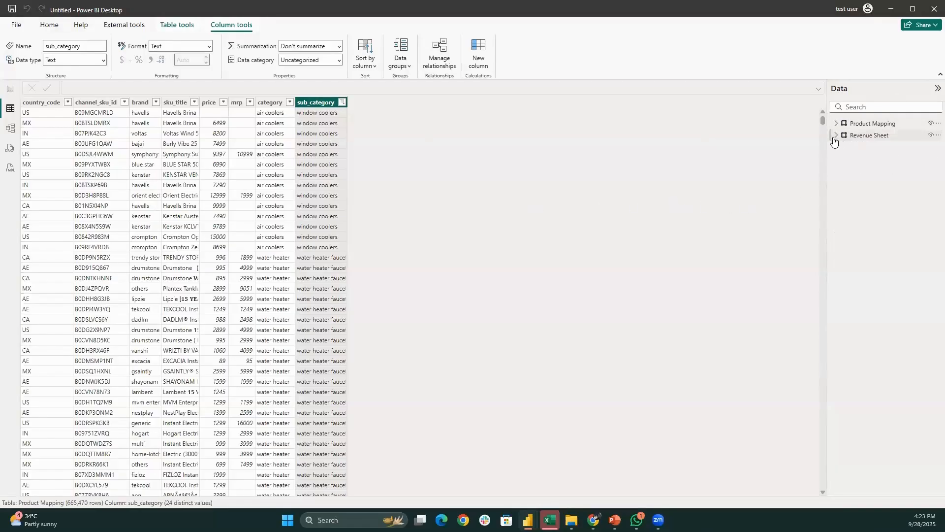
pyautogui.click(837, 136)
pyautogui.click(856, 135)
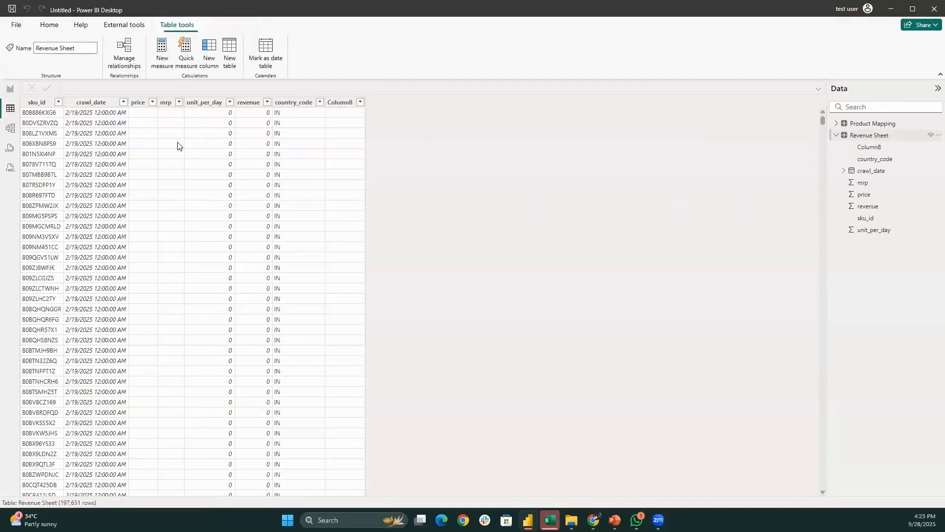
pyautogui.click(881, 124)
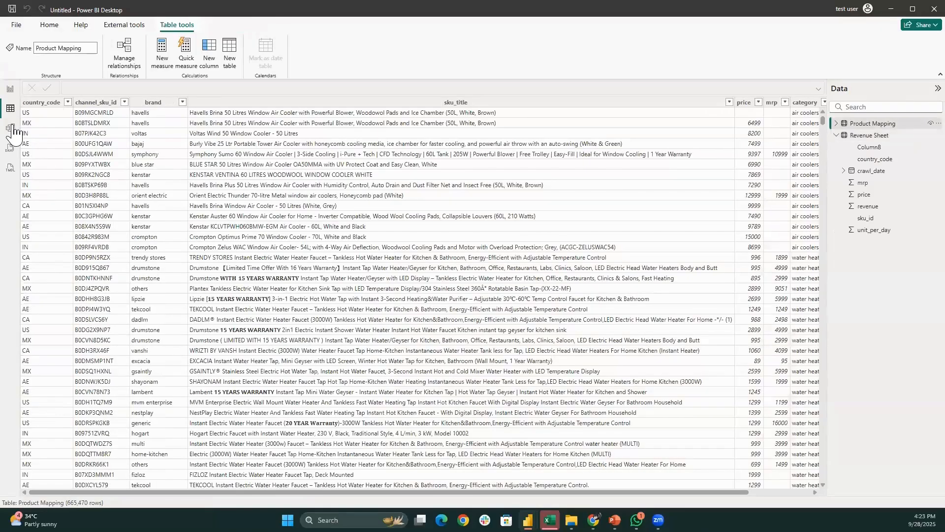
# Show the data model and move the Revenue Sheet table card farther away from the Product Mapping card
pyautogui.click(11, 129)
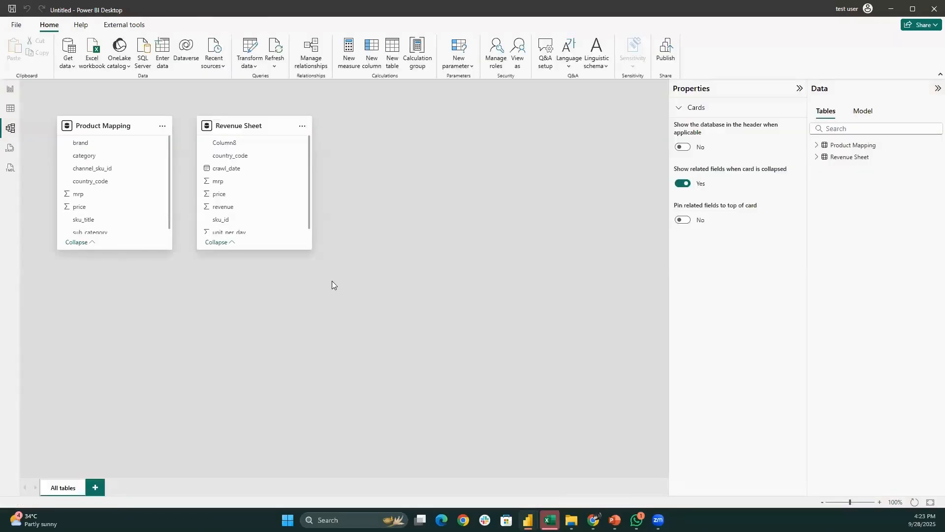
pyautogui.moveTo(232, 125); pyautogui.dragTo(378, 126)
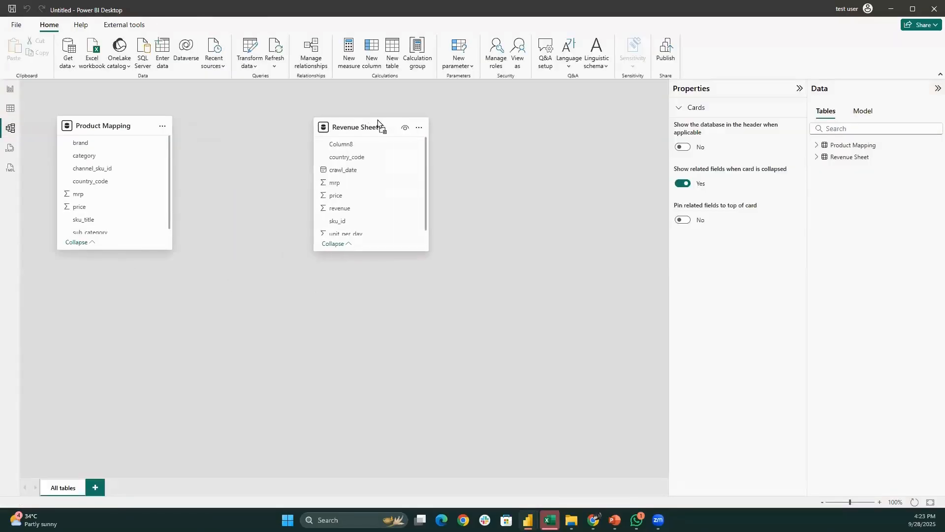
pyautogui.moveTo(74, 143); pyautogui.dragTo(151, 139)
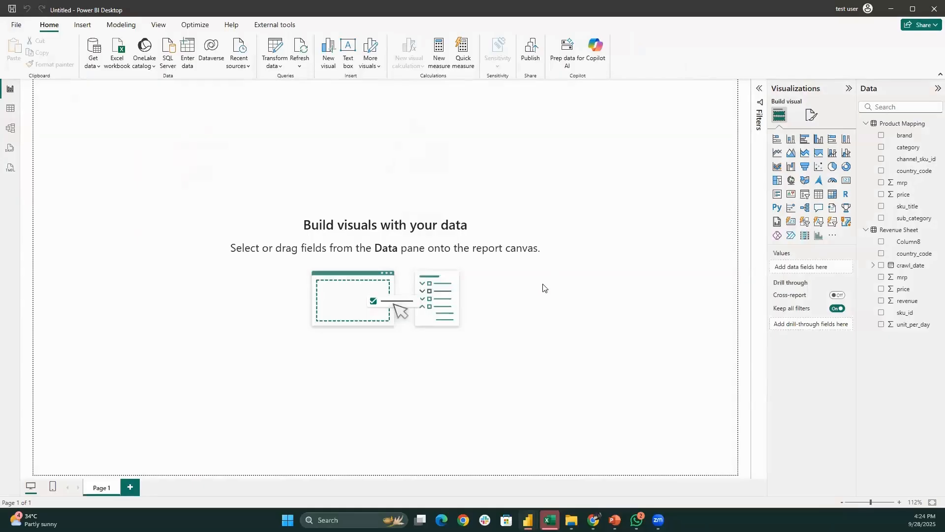
# Switch to the Sample Data Set workbook in Excel and look through the first rows of the Product Mapping sheet
pyautogui.click(550, 520)
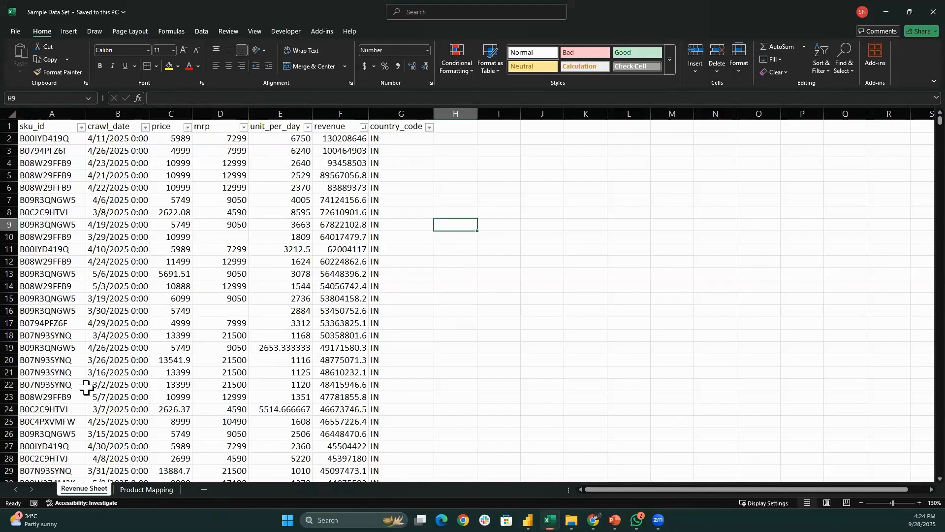
pyautogui.click(150, 492)
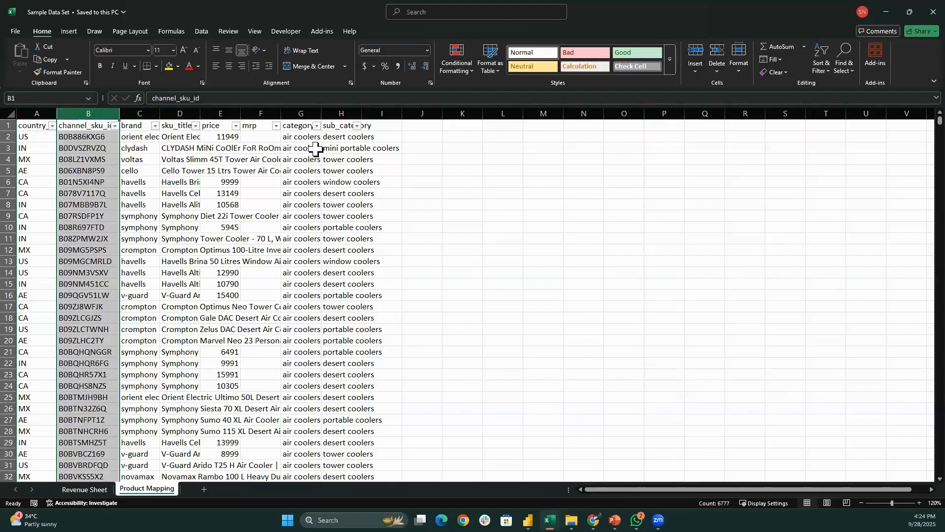
pyautogui.click(143, 146)
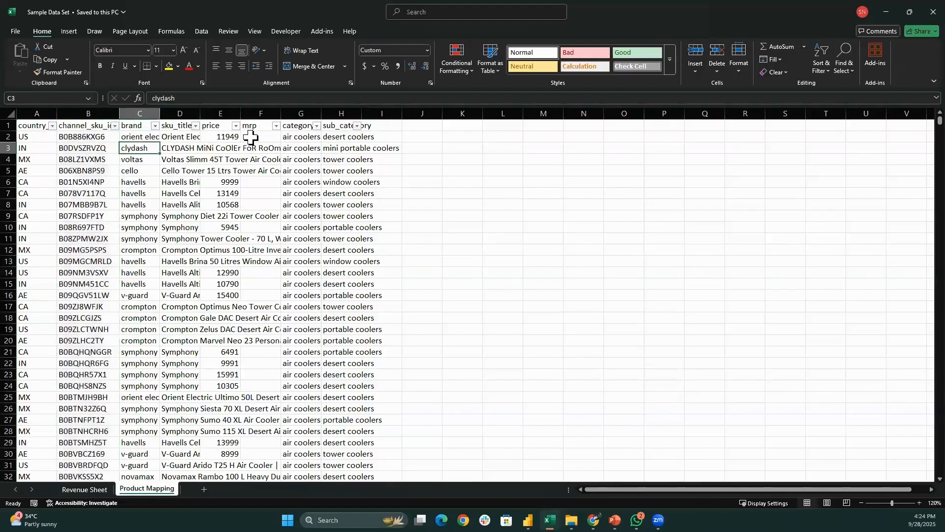
pyautogui.press('Right')
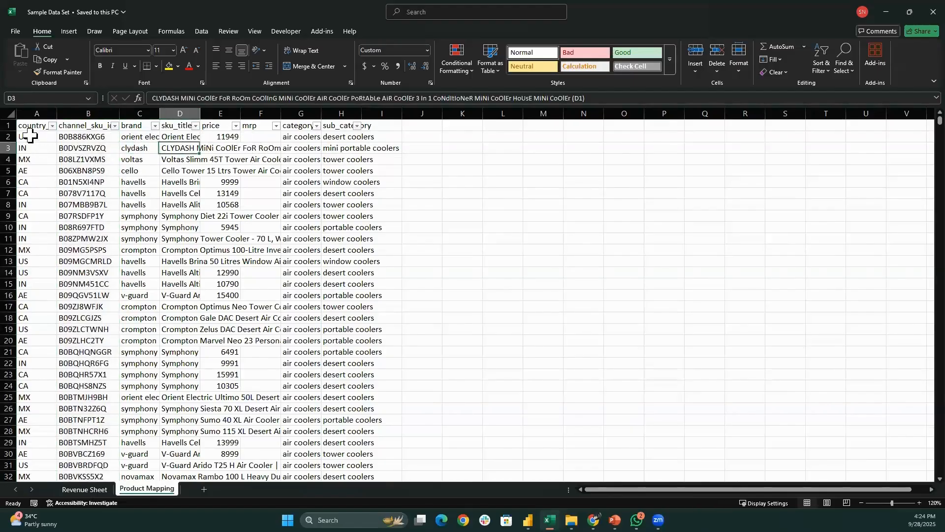
pyautogui.hotkey('ctrl', 'Right')
pyautogui.hotkey('ctrl', 'Right')
pyautogui.press('Up')
pyautogui.hotkey('ctrl', 'Left')
pyautogui.hotkey('ctrl', 'Left')
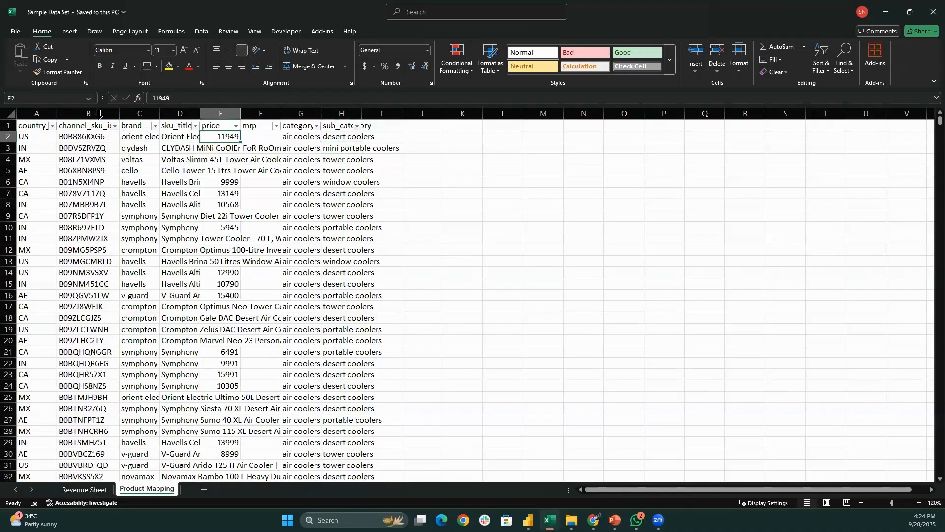
pyautogui.press('Right')
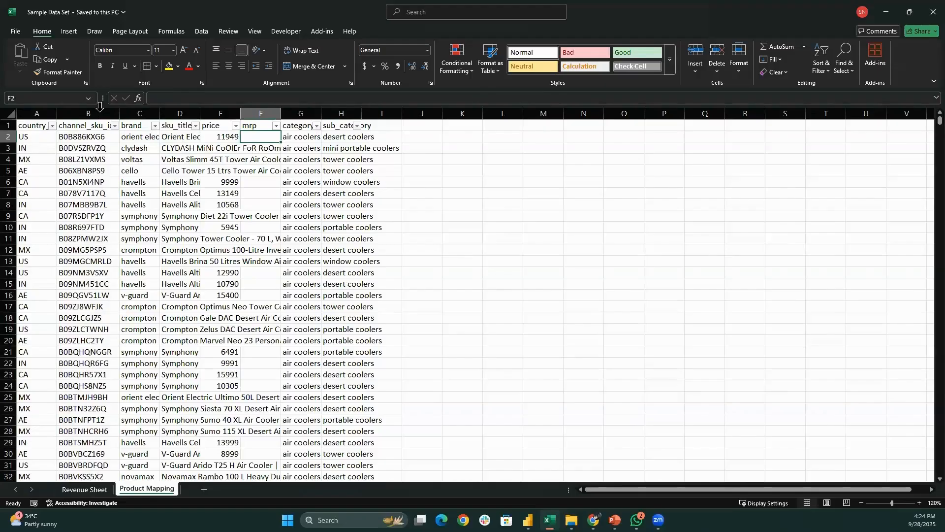
pyautogui.press('Home')
# Examine the channel_sku_id column on the Product Mapping sheet alongside the brand, sku_title, category and country columns
pyautogui.click(91, 114)
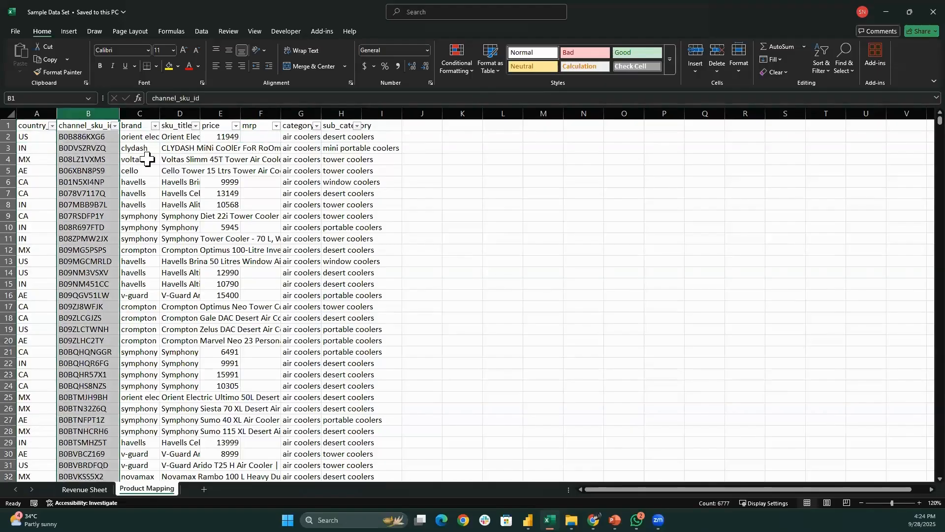
pyautogui.click(96, 169)
pyautogui.click(148, 160)
pyautogui.click(184, 151)
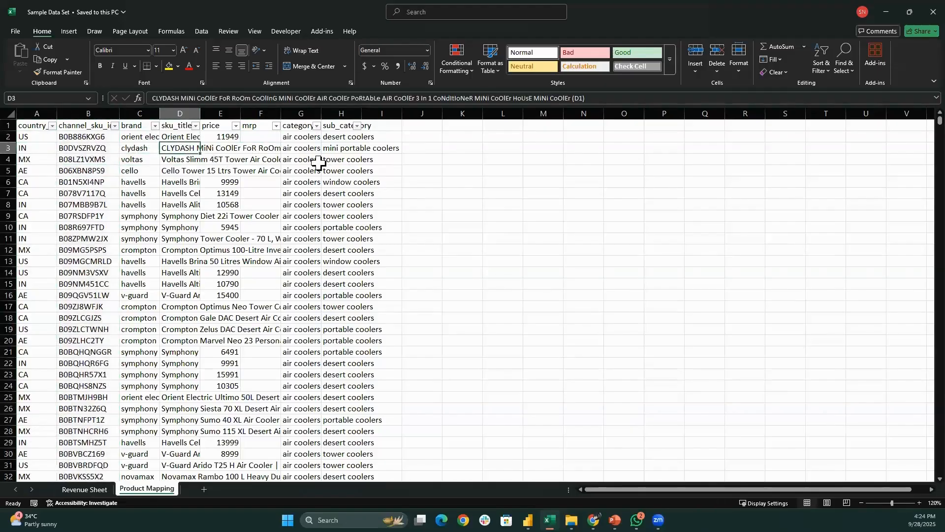
pyautogui.click(315, 160)
pyautogui.click(26, 140)
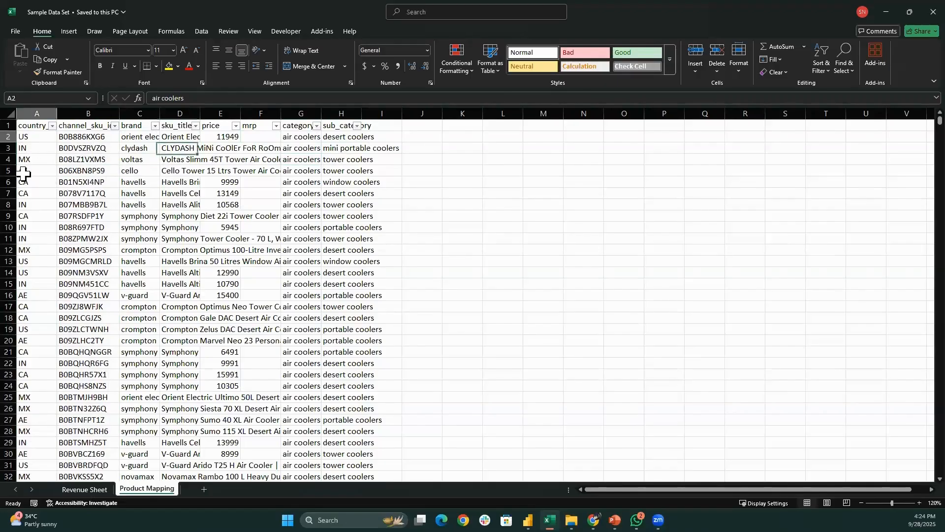
# Show the Revenue Sheet and examine its sku_id column, crawl_date values and the records in rows 10 to 19
pyautogui.click(85, 493)
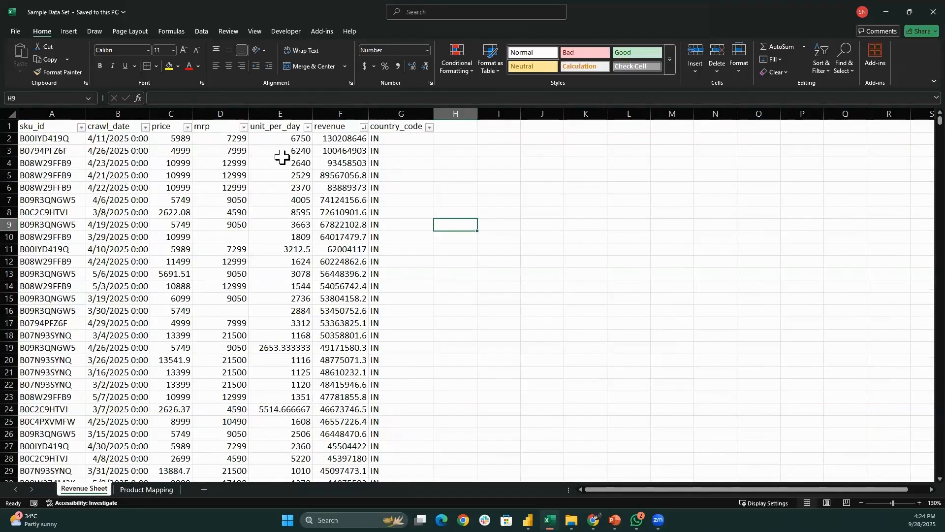
pyautogui.hotkey('ctrl', 'Home')
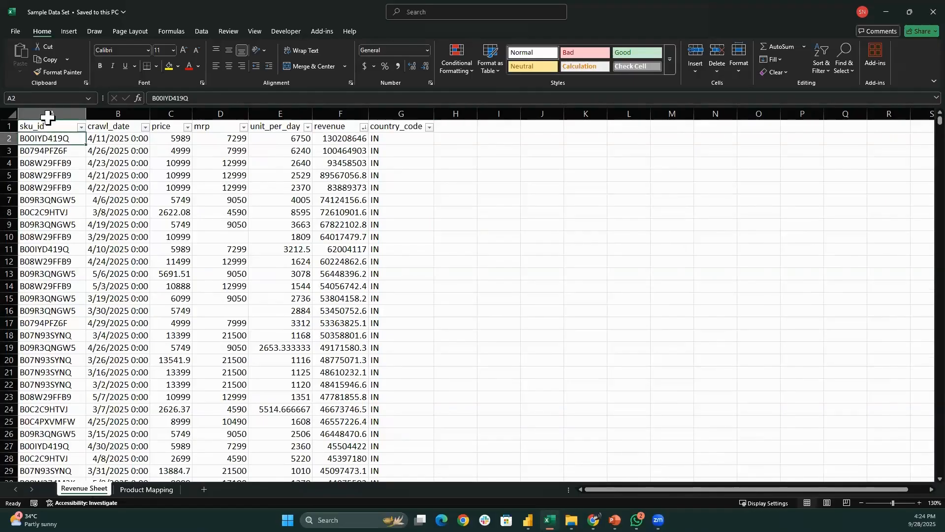
pyautogui.click(48, 116)
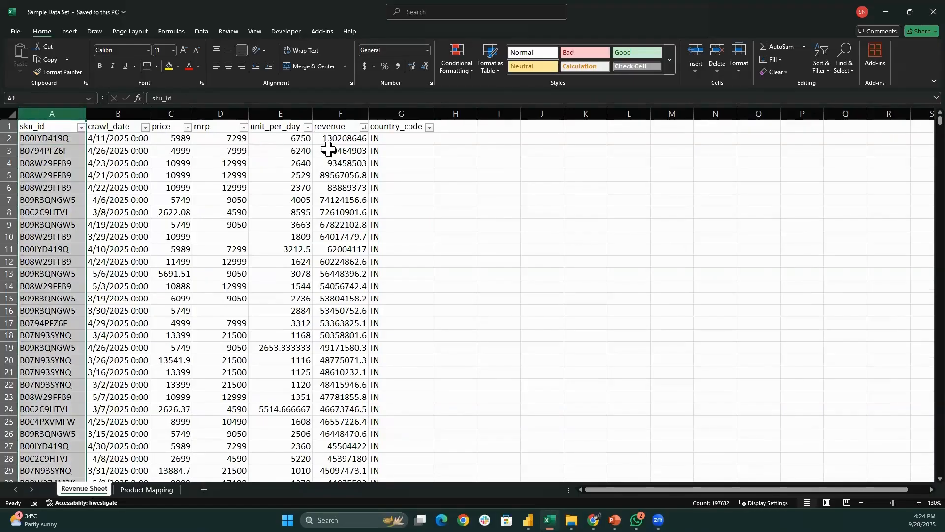
pyautogui.click(104, 142)
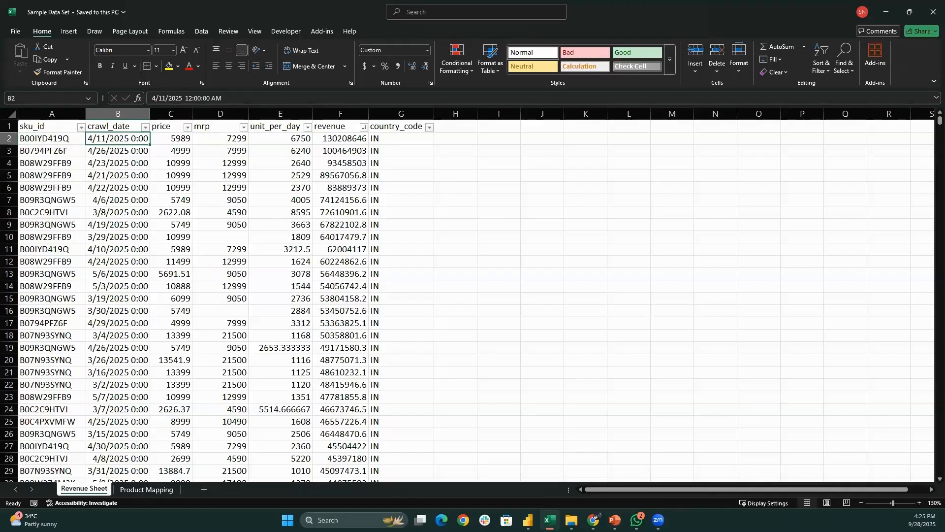
pyautogui.moveTo(45, 241); pyautogui.dragTo(396, 347)
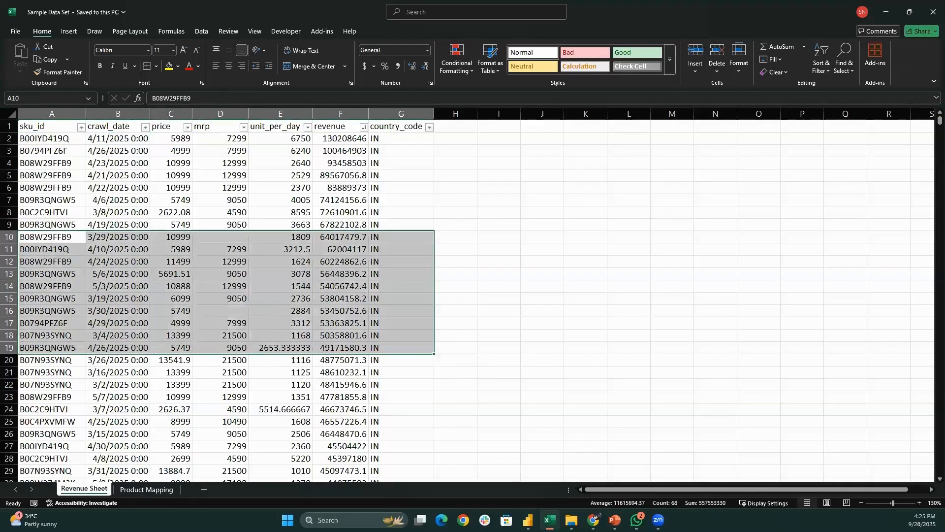
# Return to the Product Mapping sheet and examine the product details in rows 9 to 18 and the channel_sku_id values
pyautogui.click(143, 489)
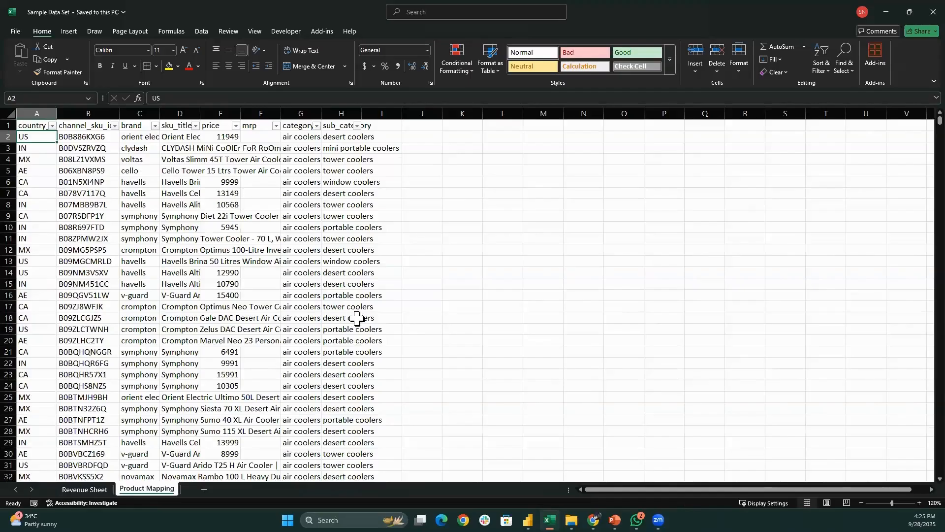
pyautogui.moveTo(74, 216); pyautogui.dragTo(362, 320)
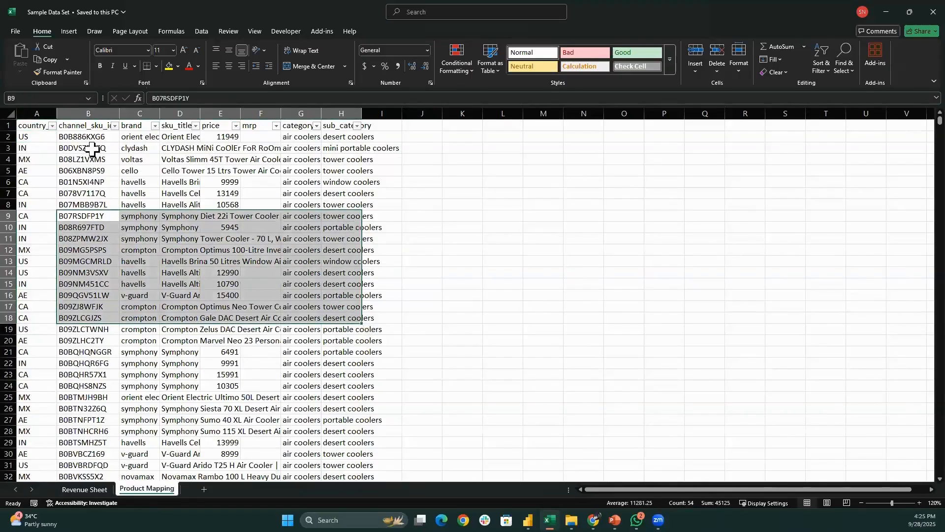
pyautogui.click(93, 147)
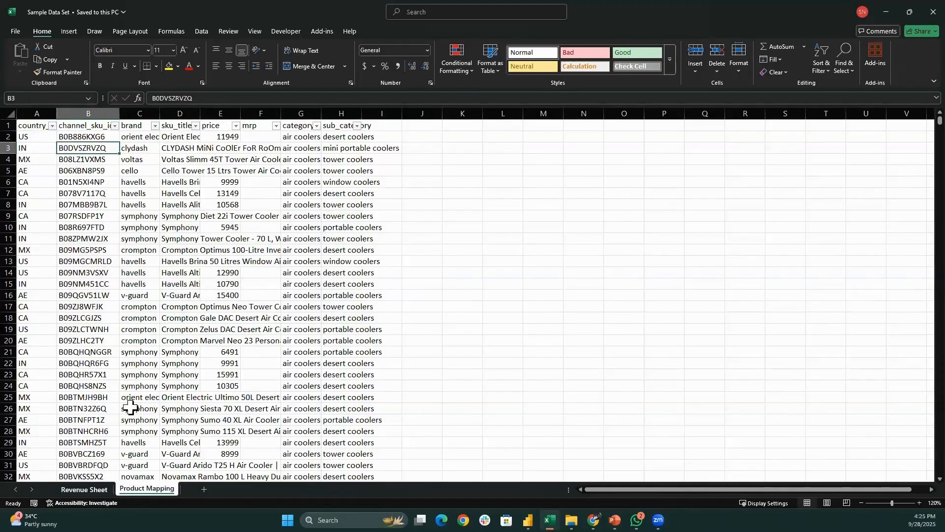
# Check the sku_id and revenue values on the Revenue Sheet, then minimize the workbook to return to the Power BI report
pyautogui.hotkey('ctrl', 'pageup')
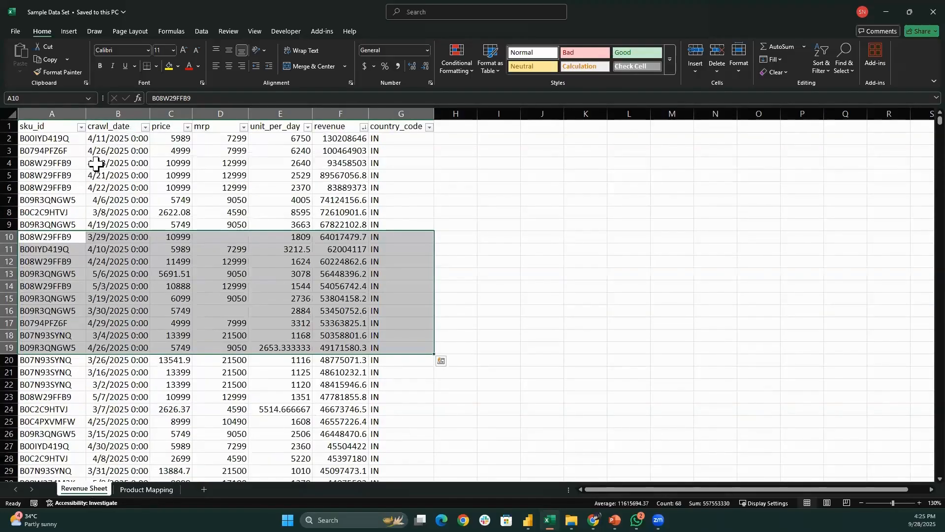
pyautogui.click(78, 177)
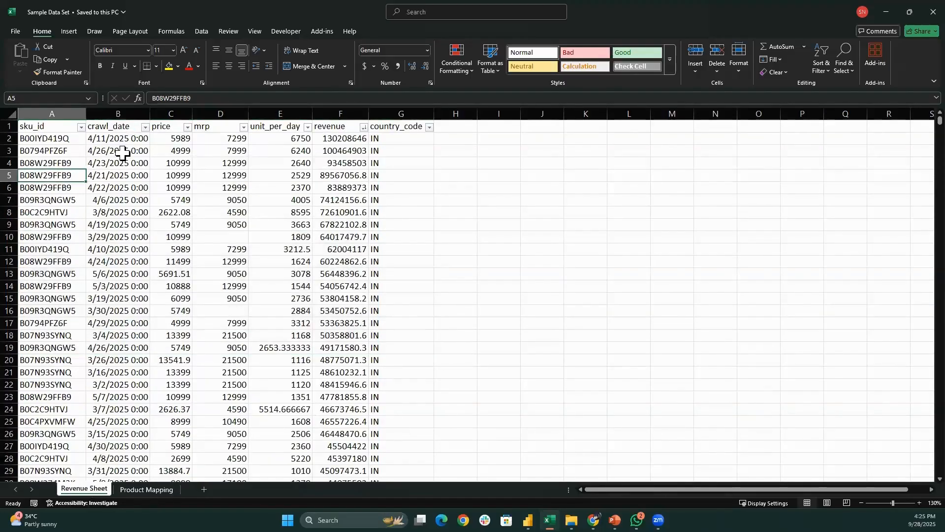
pyautogui.click(344, 163)
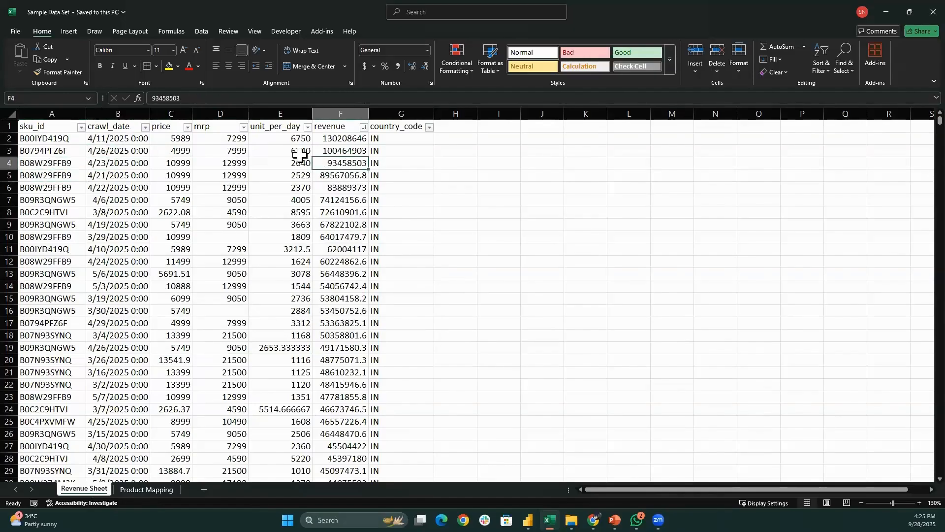
pyautogui.click(345, 151)
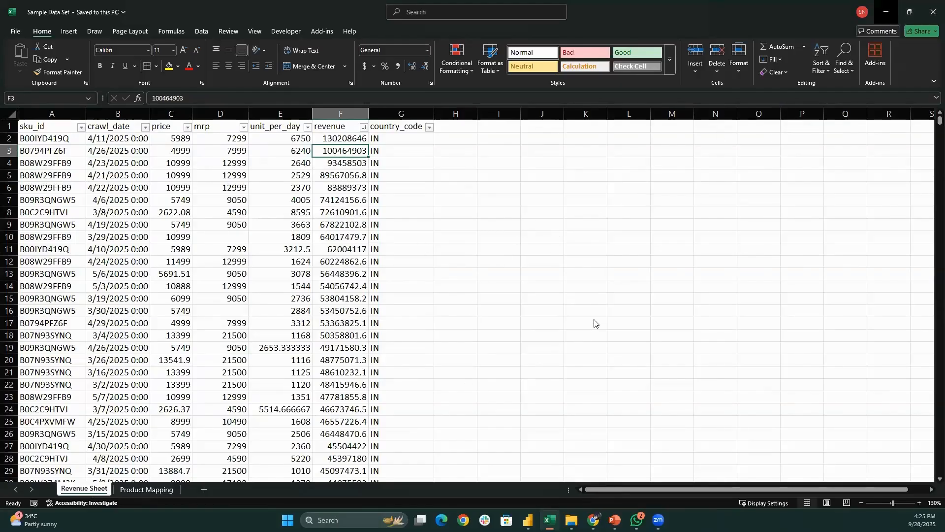
pyautogui.press('super+Down')
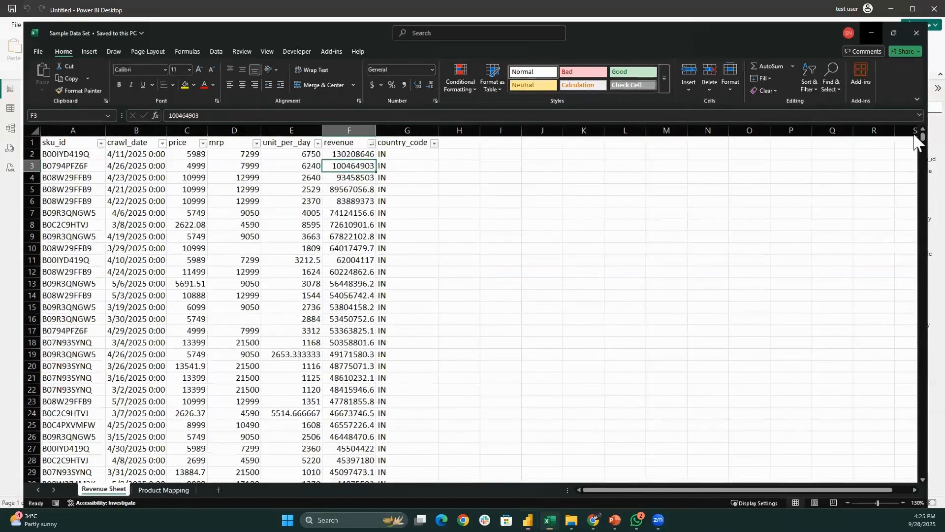
pyautogui.press('super+Down')
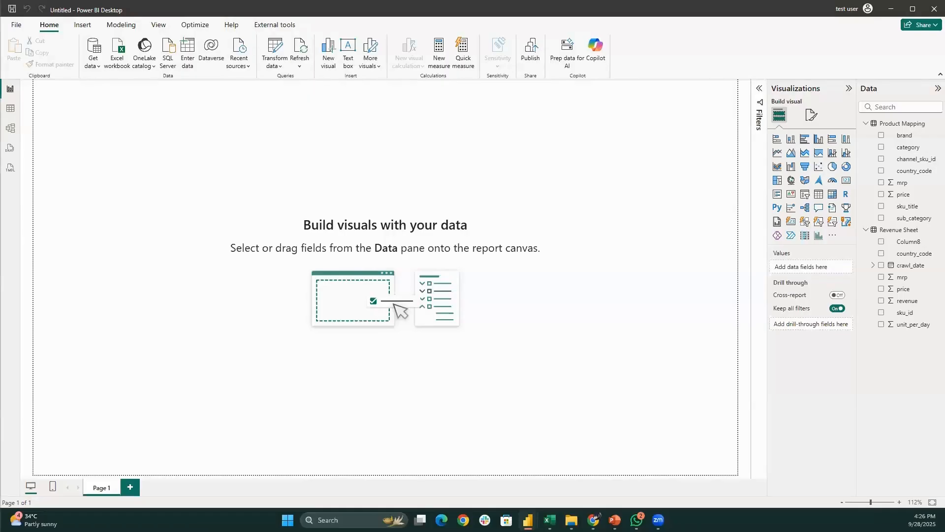
# Open Power Query Editor to transform the data and show the Product Mapping query
pyautogui.moveTo(1, 106); pyautogui.dragTo(345, 2)
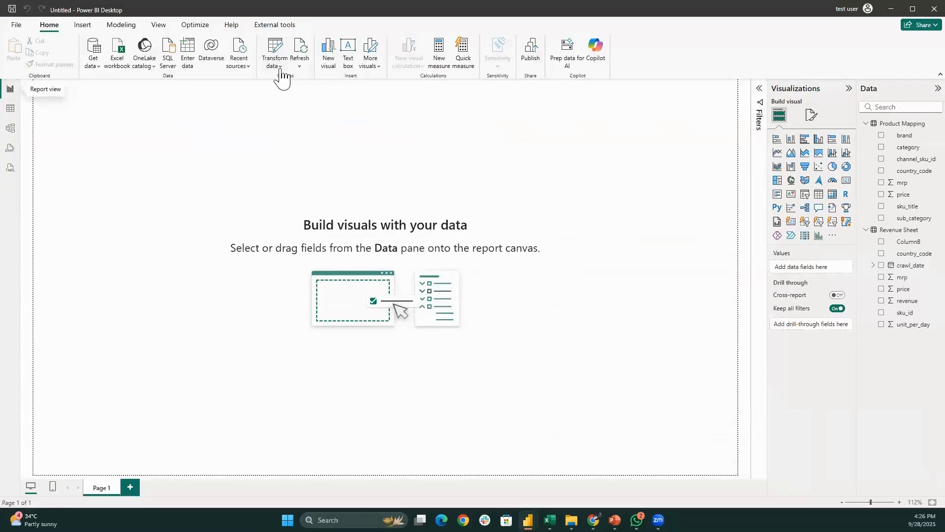
pyautogui.click(279, 65)
pyautogui.click(294, 84)
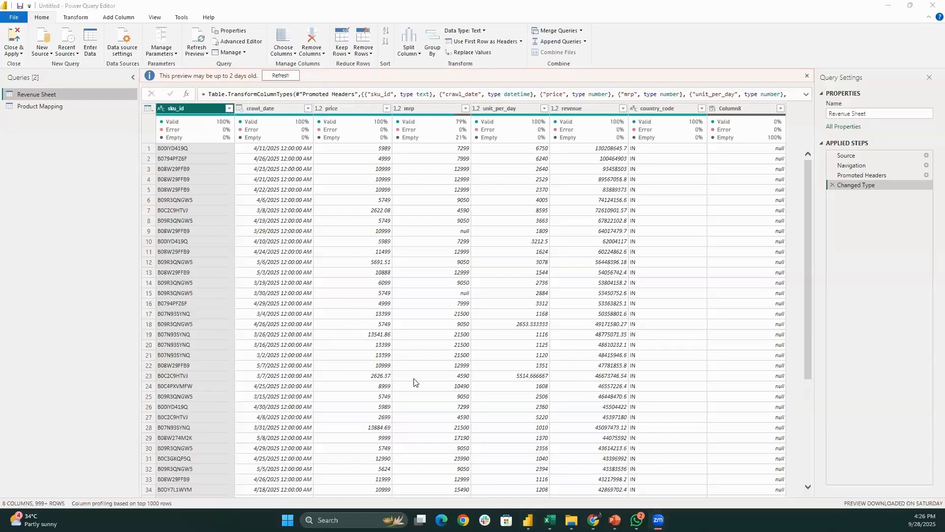
pyautogui.click(77, 291)
pyautogui.click(66, 109)
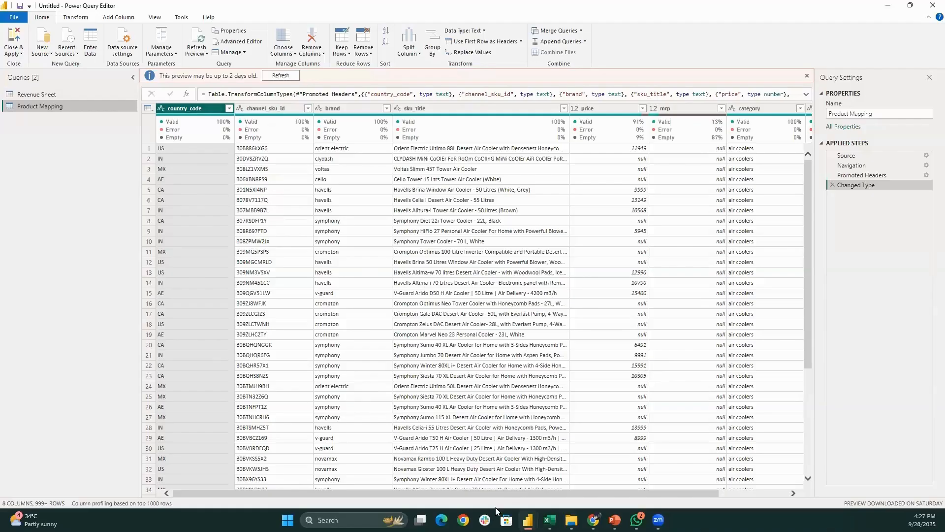
# Load the complete list of filter values for Product Mapping's category column, then close the editor without filtering
pyautogui.hscroll(2, 765, 467)
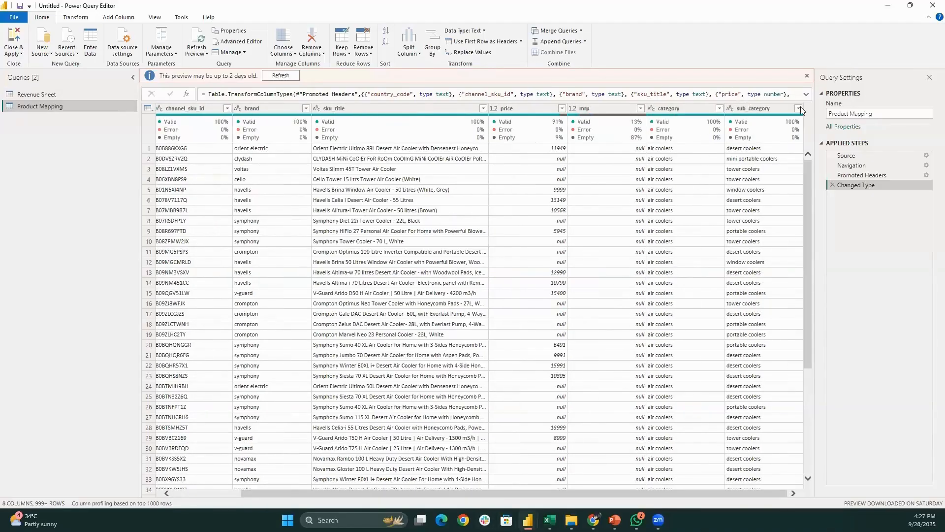
pyautogui.click(719, 108)
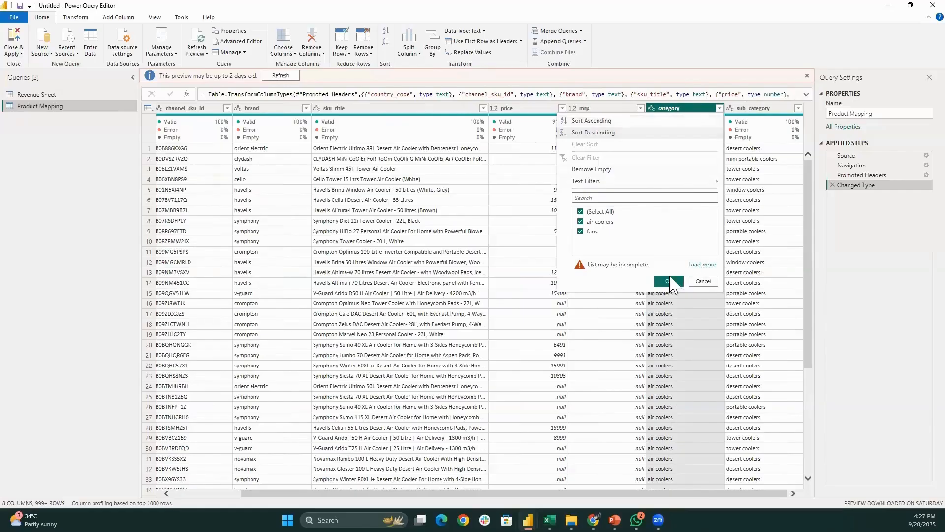
pyautogui.click(704, 265)
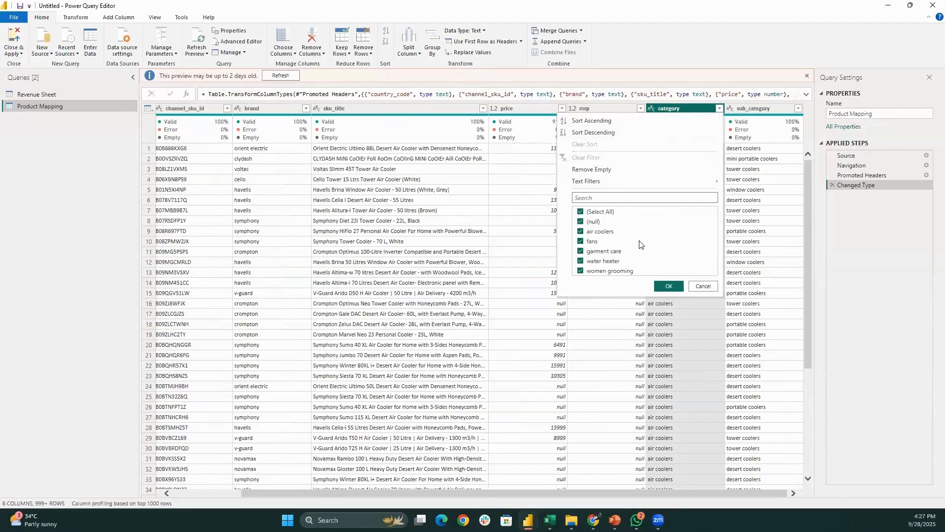
pyautogui.click(88, 152)
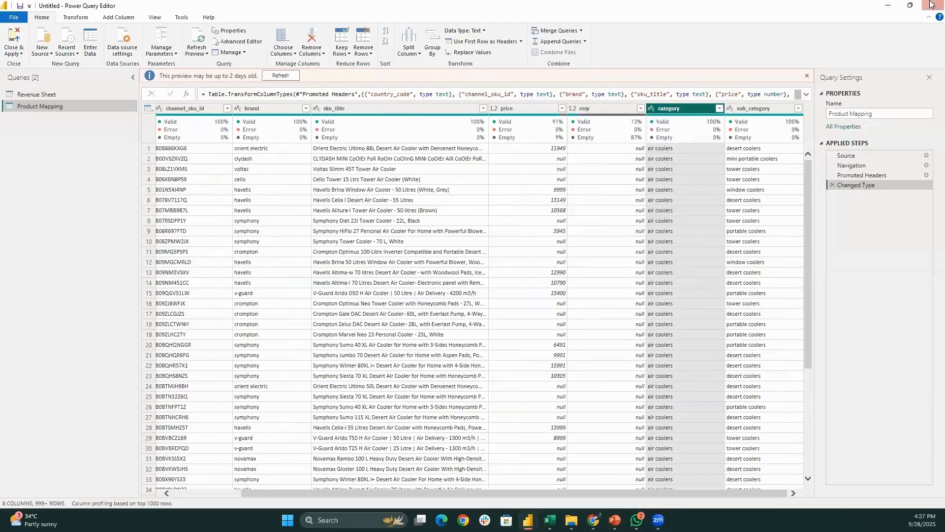
pyautogui.click(932, 5)
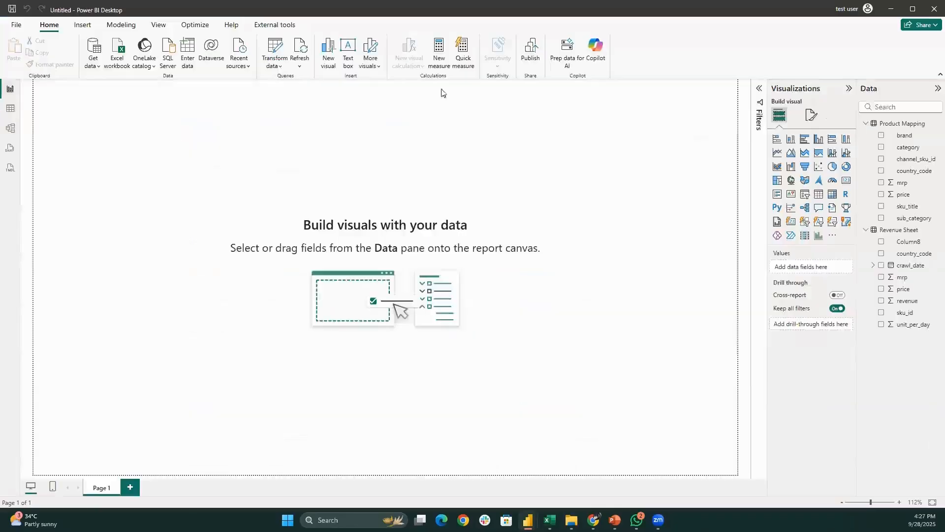
# Open Power Query Editor and filter the (null) rows out of the category column in the Product Mapping query
pyautogui.click(270, 45)
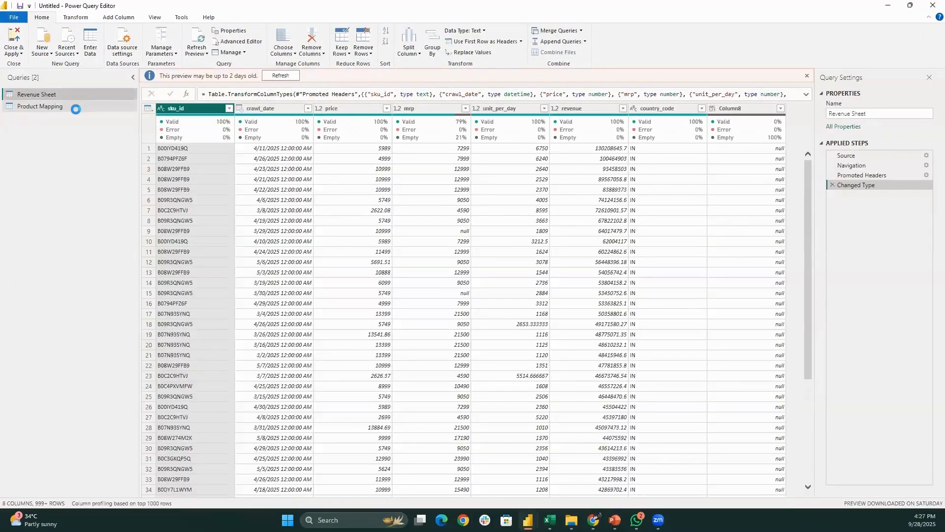
pyautogui.click(75, 108)
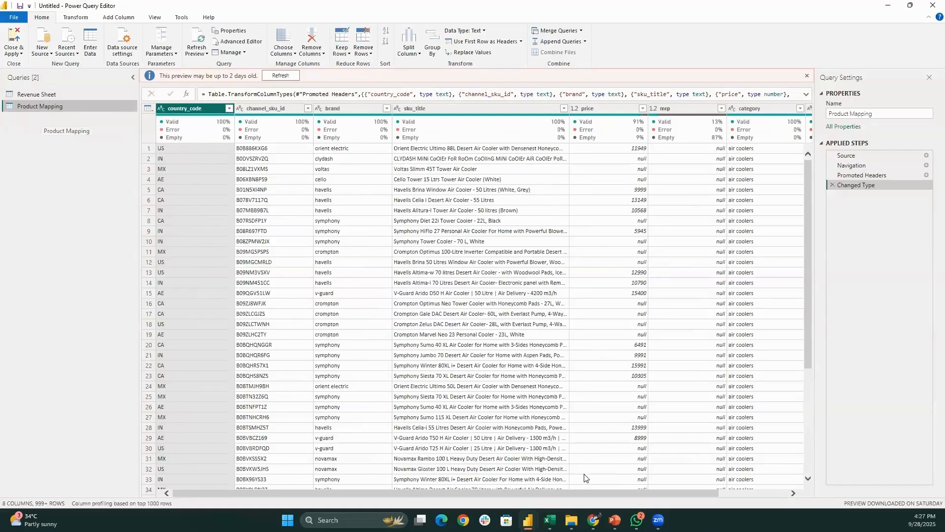
pyautogui.click(740, 493)
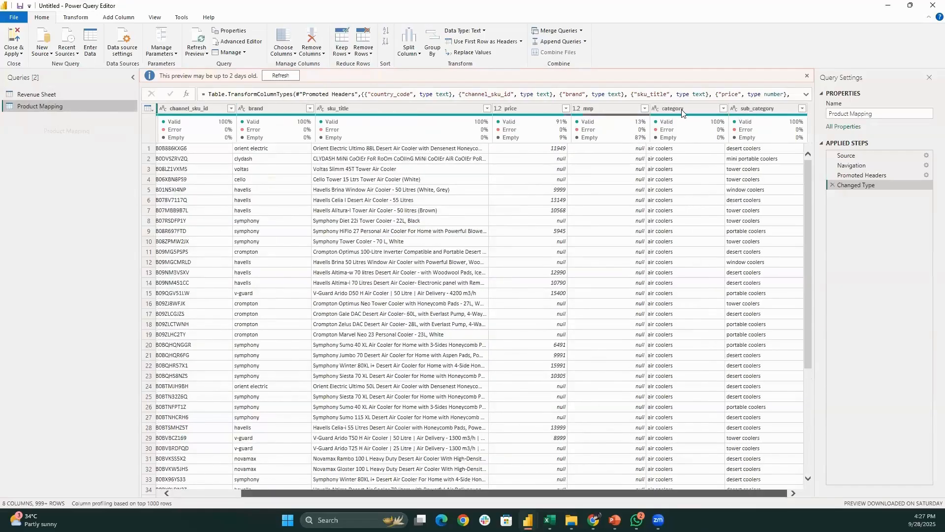
pyautogui.click(715, 113)
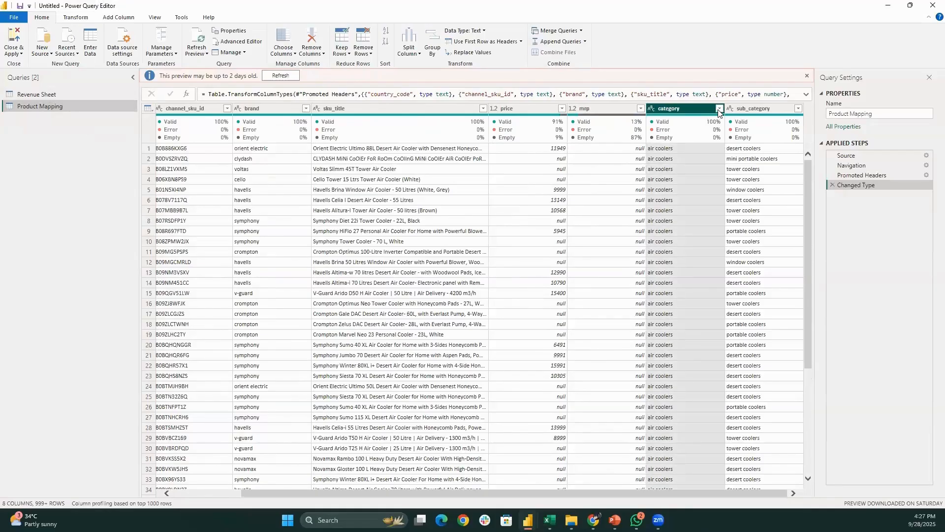
pyautogui.click(719, 109)
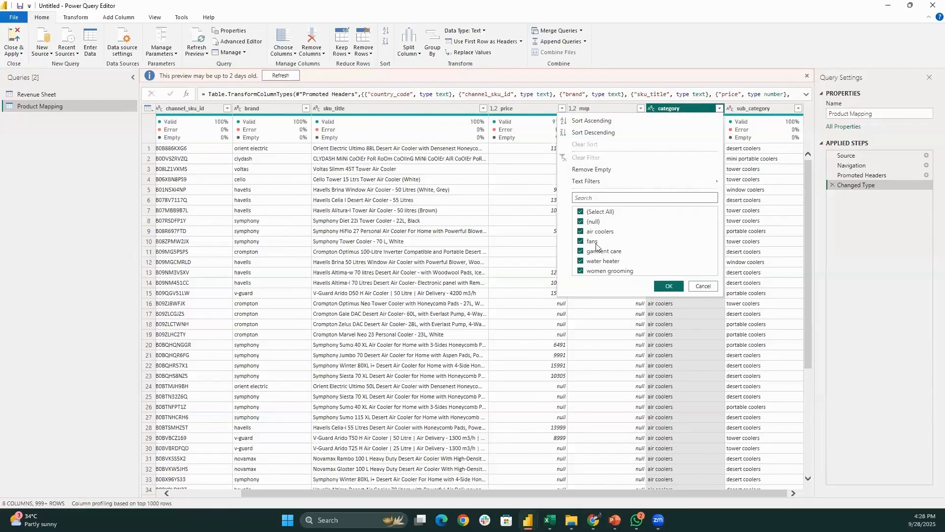
pyautogui.click(582, 221)
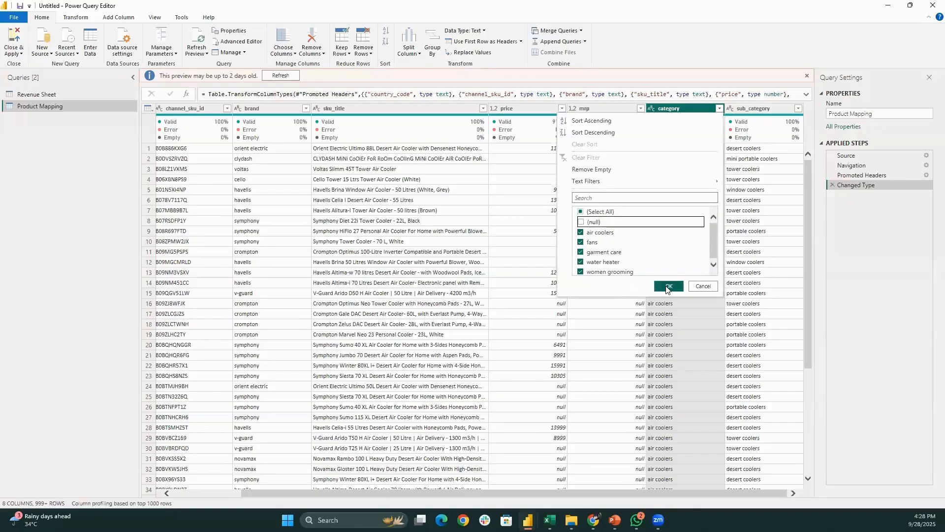
pyautogui.click(668, 287)
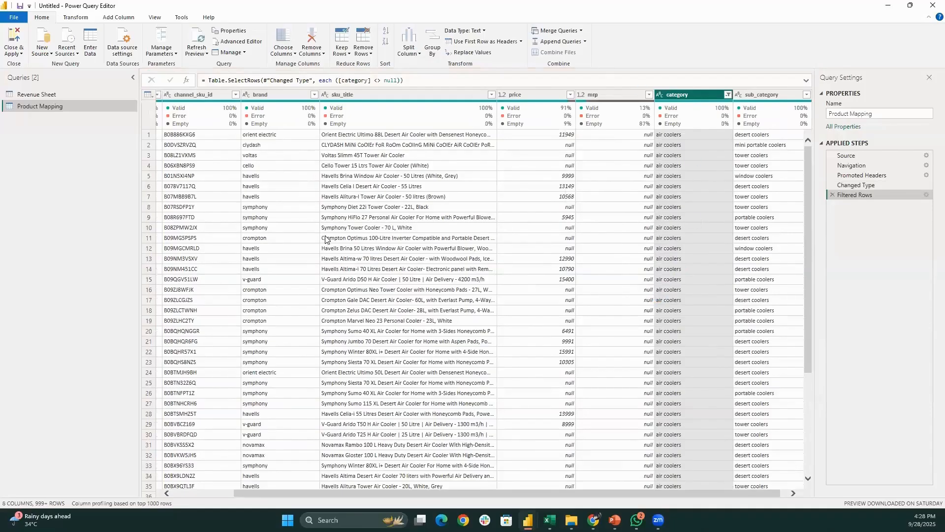
# Remove the Filtered Rows step from Product Mapping and exclude (null) from the category column again
pyautogui.click(728, 94)
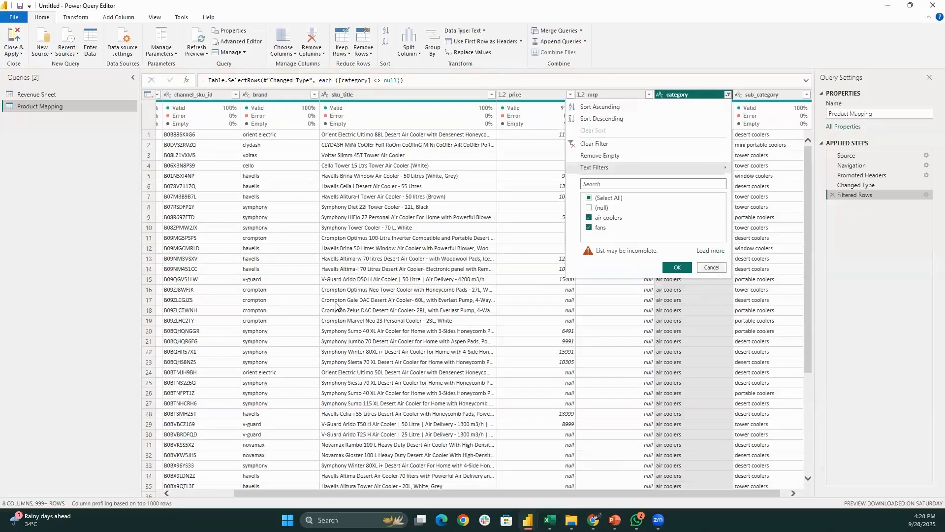
pyautogui.click(400, 177)
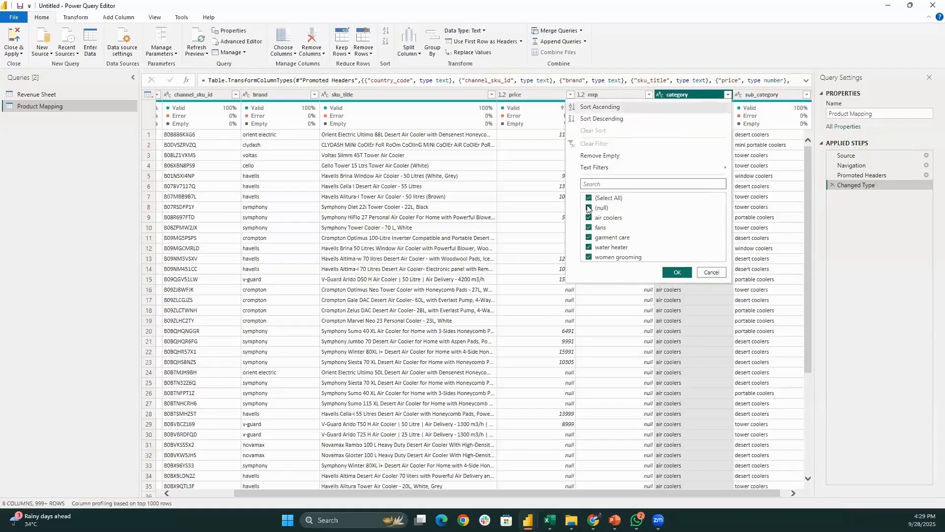
pyautogui.click(588, 207)
pyautogui.click(677, 272)
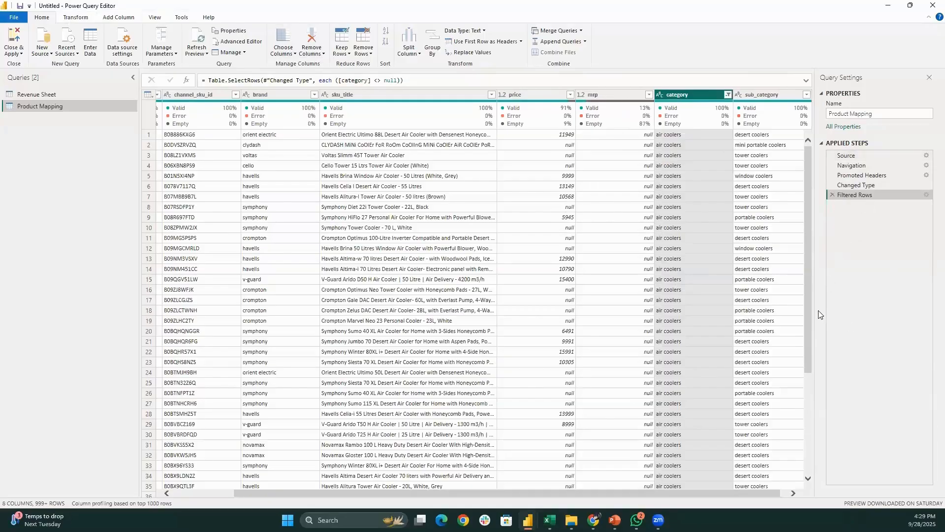
# Review Product Mapping's data at the Changed Type and Navigation steps, and return to the Filtered Rows step
pyautogui.click(869, 185)
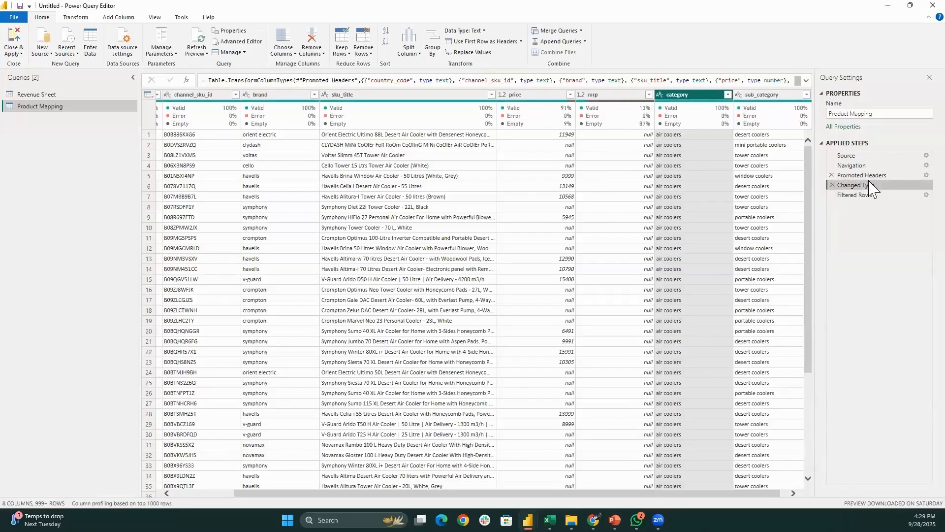
pyautogui.click(836, 170)
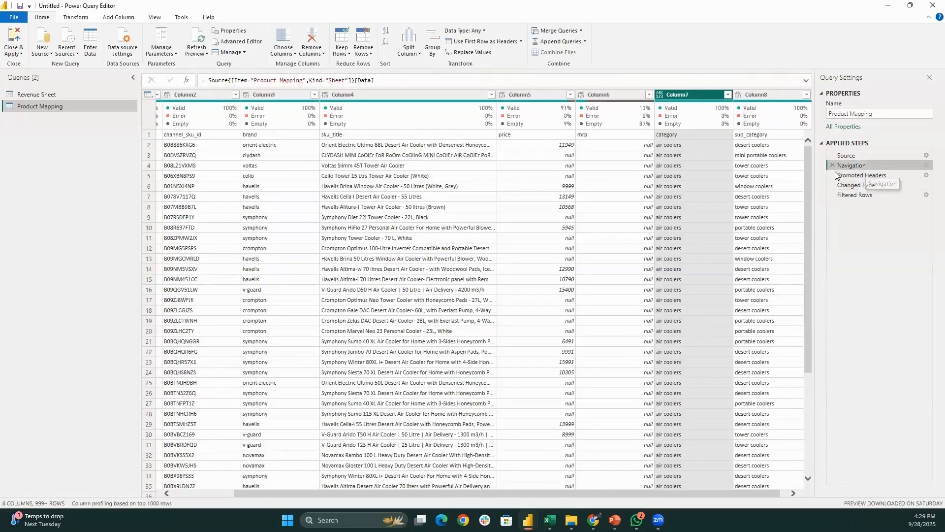
pyautogui.click(841, 198)
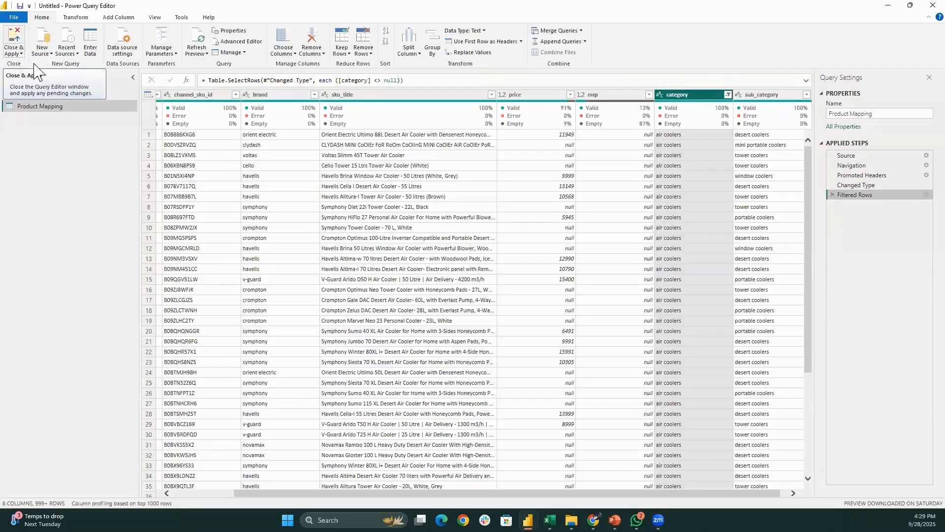
# Apply the query changes, close Power Query Editor and return to the blank report page
pyautogui.click(14, 51)
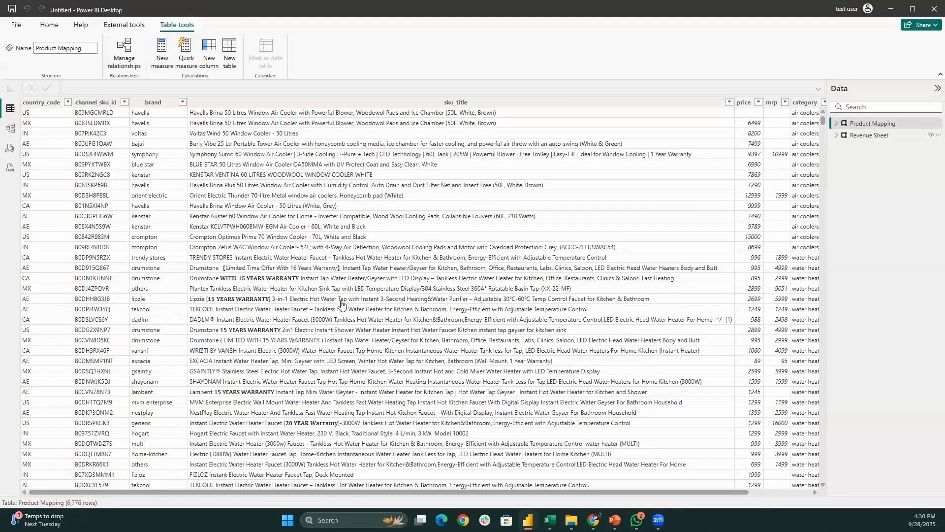
pyautogui.click(49, 24)
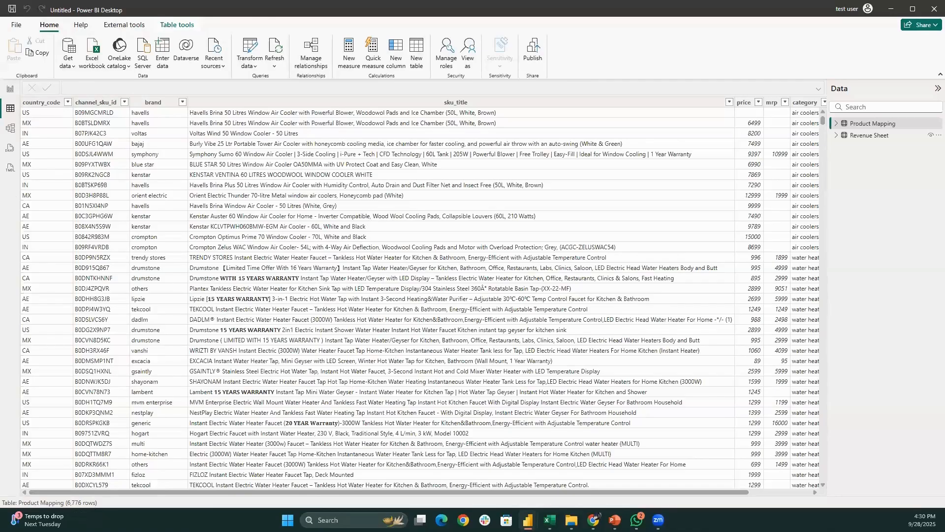
pyautogui.click(10, 89)
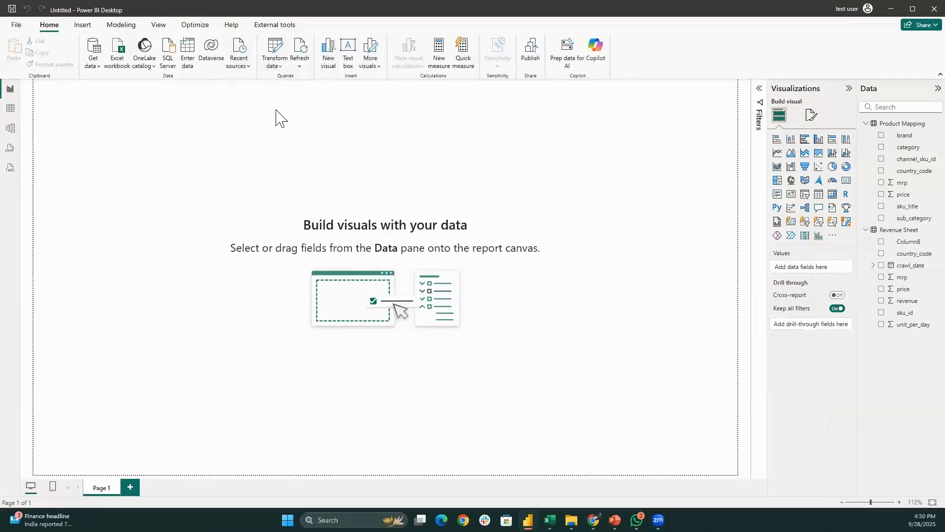
# Reopen Power Query Editor to examine Product Mapping's code in the Advanced Editor, and go back to the report
pyautogui.click(274, 47)
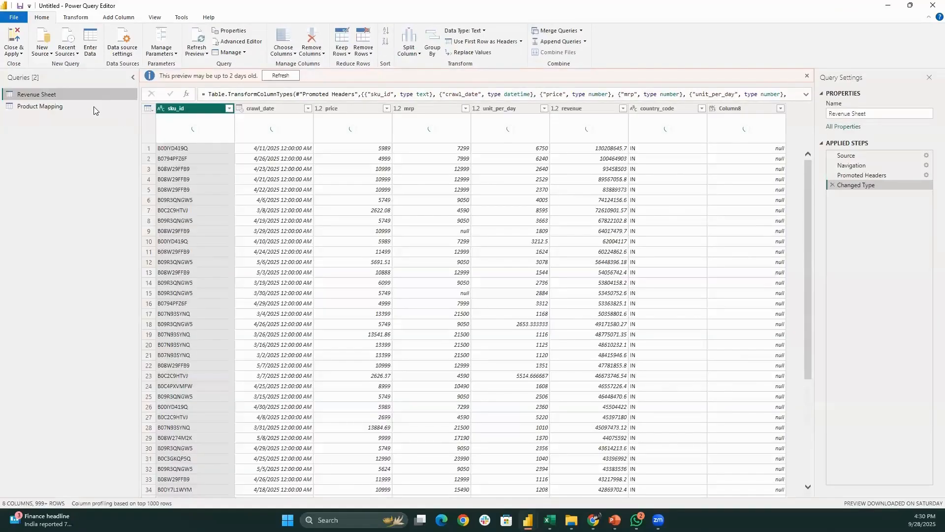
pyautogui.click(39, 106)
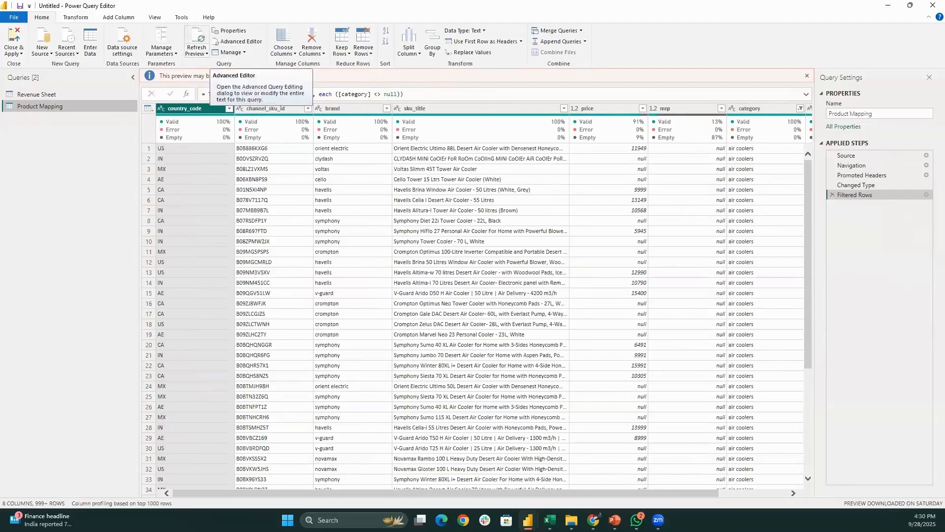
pyautogui.click(251, 41)
pyautogui.moveTo(151, 118); pyautogui.dragTo(286, 191)
pyautogui.click(303, 194)
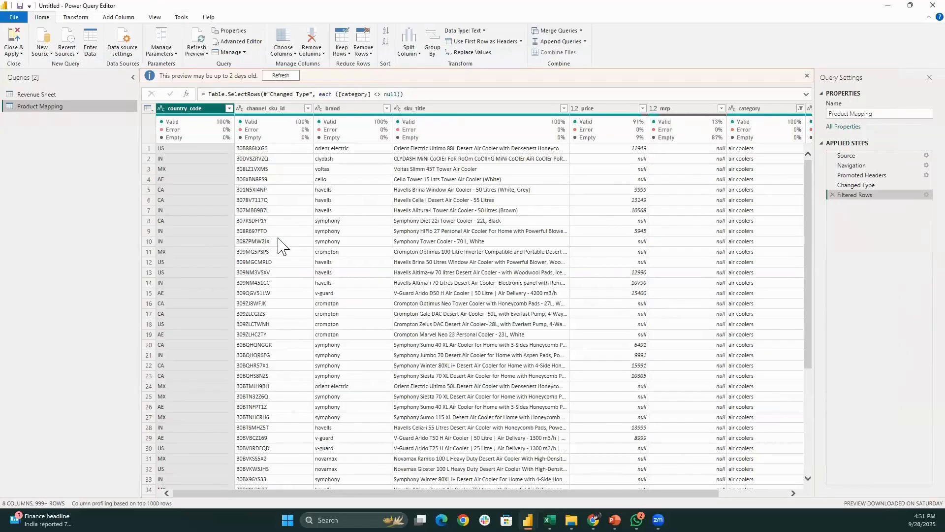
pyautogui.click(18, 40)
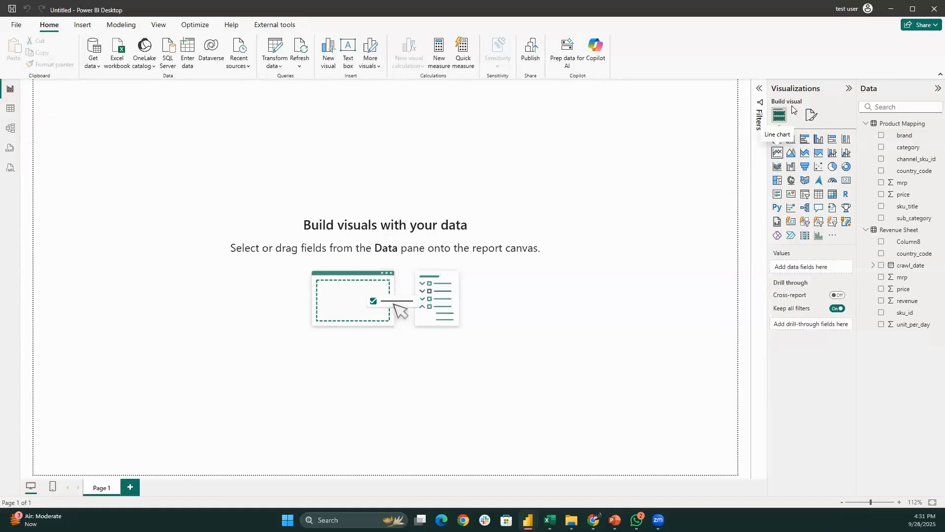
# Add a line chart to the report page, stretched across the page width and placed slightly below the upper edge
pyautogui.click(779, 157)
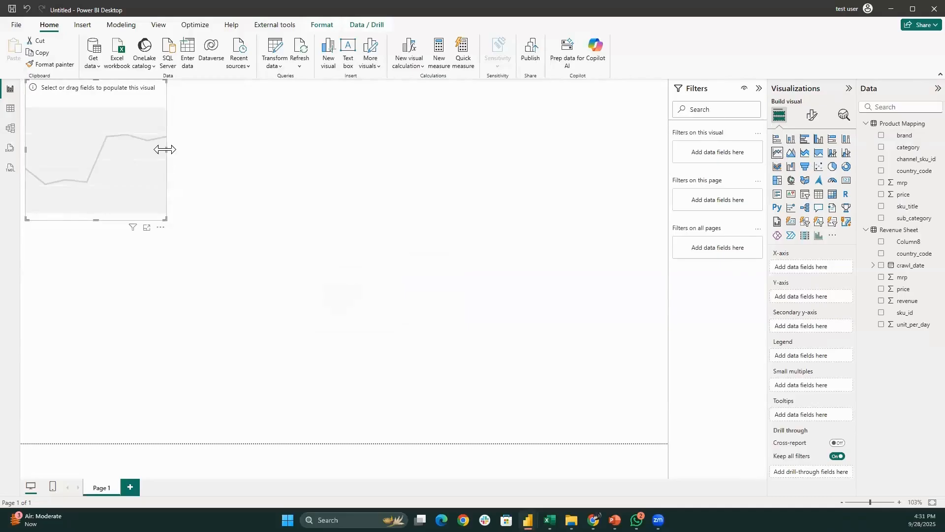
pyautogui.moveTo(166, 149); pyautogui.dragTo(713, 160)
pyautogui.moveTo(363, 170); pyautogui.dragTo(365, 192)
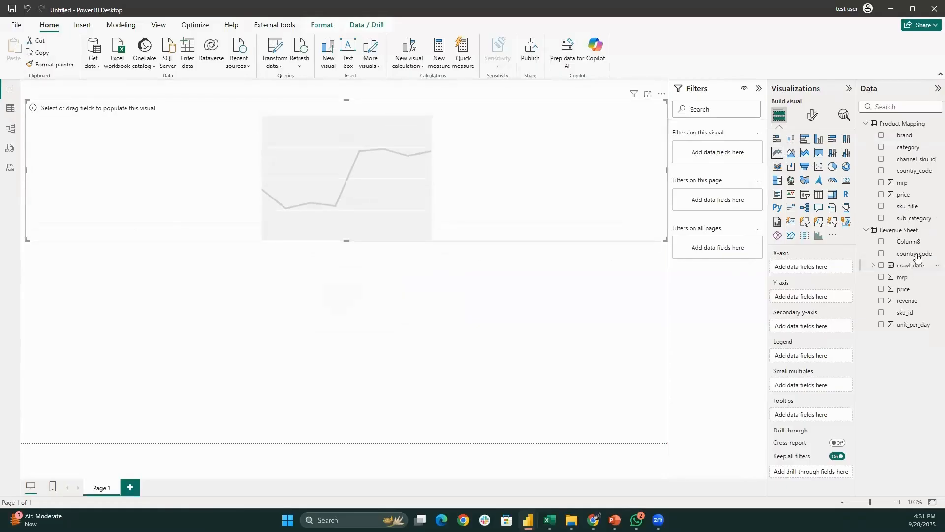
# Plot the sum of revenue against crawl_date as plain dates instead of the date hierarchy, and nudge the chart slightly down
pyautogui.moveTo(914, 266); pyautogui.dragTo(832, 270)
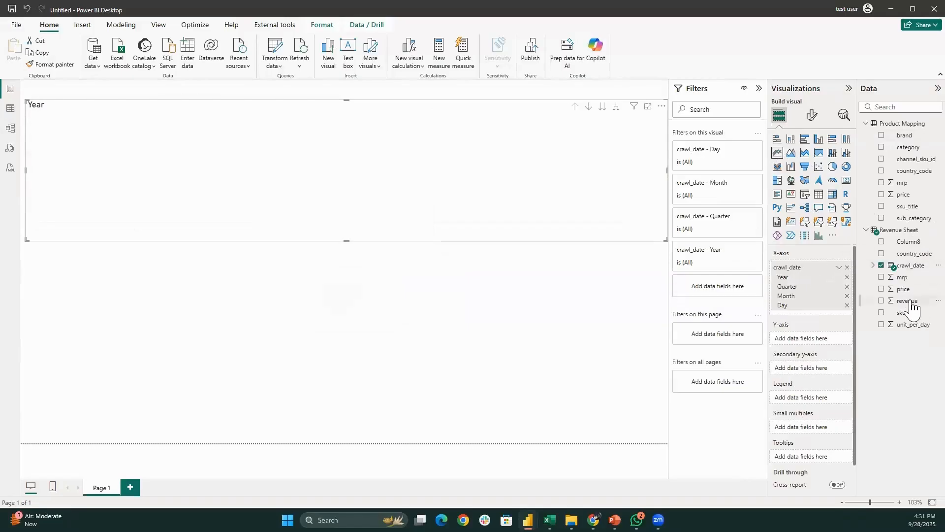
pyautogui.moveTo(910, 301); pyautogui.dragTo(832, 345)
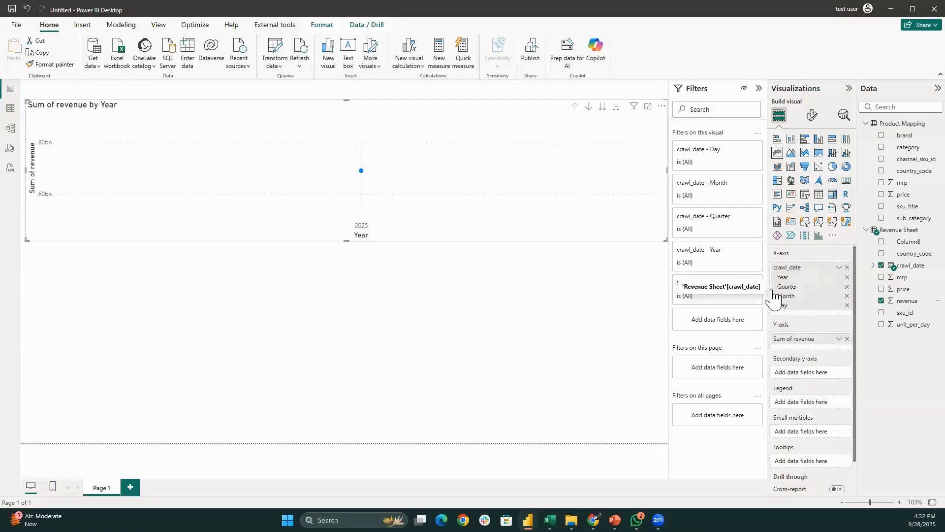
pyautogui.click(838, 268)
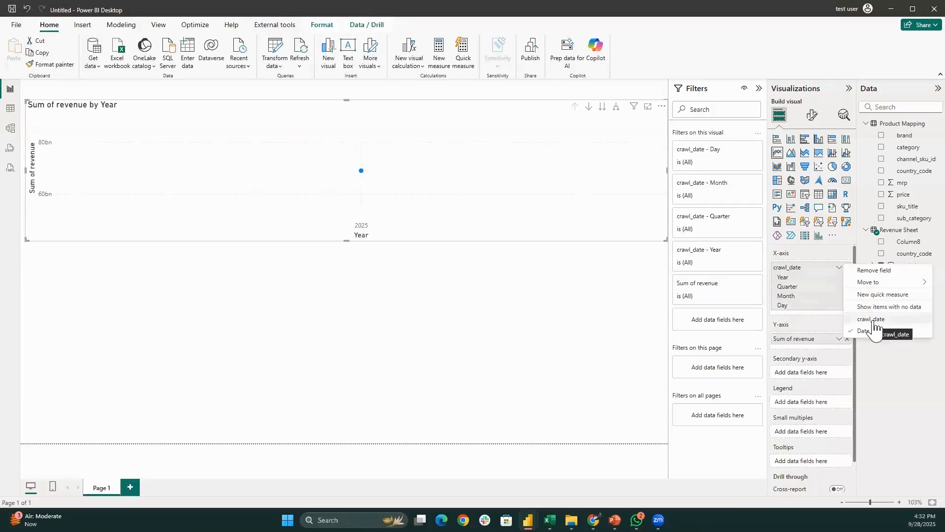
pyautogui.click(872, 319)
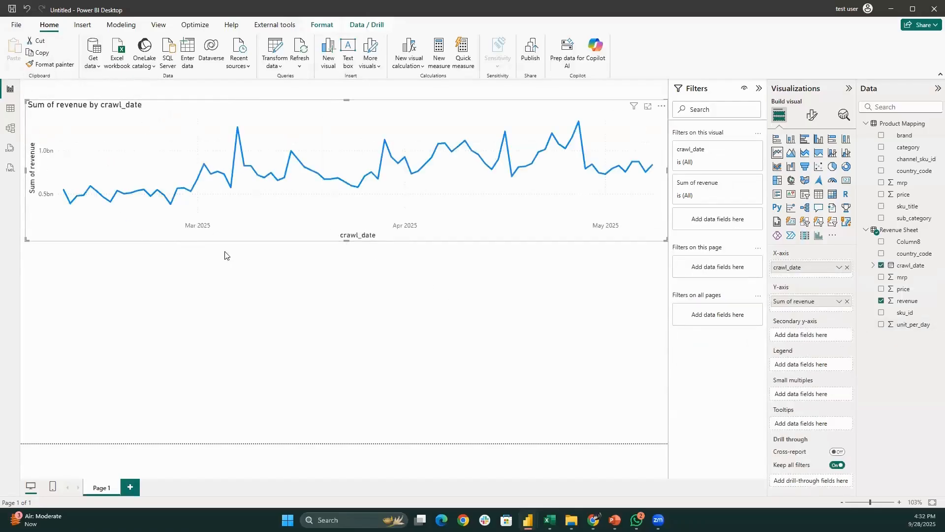
pyautogui.moveTo(435, 241); pyautogui.dragTo(430, 251)
pyautogui.click(500, 290)
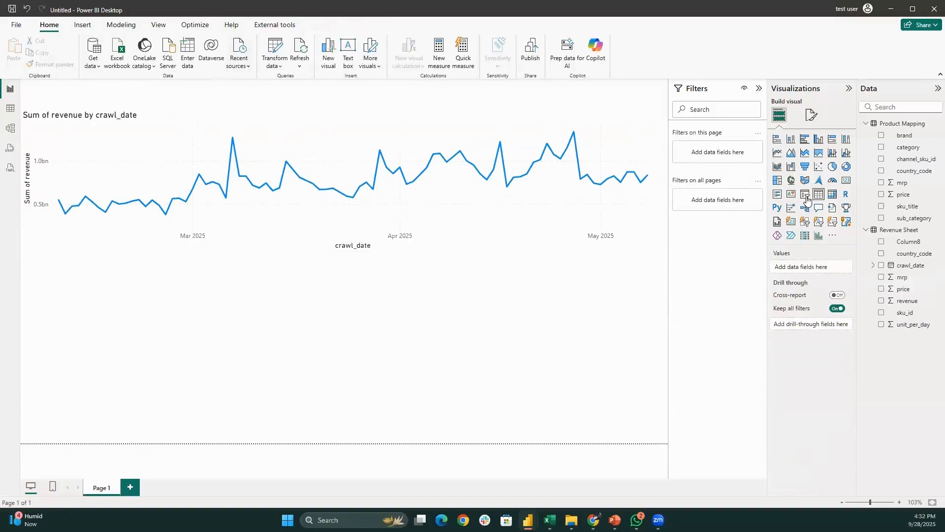
# Add a low, full-width crawl_date slicer below the line chart and set its start date to 2/13/2025
pyautogui.click(806, 196)
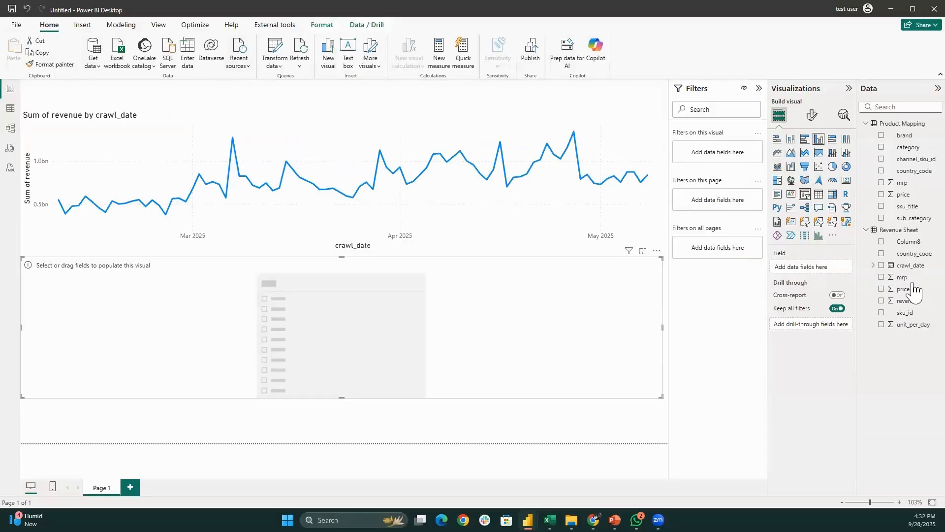
pyautogui.moveTo(914, 284); pyautogui.dragTo(912, 232)
pyautogui.moveTo(910, 265); pyautogui.dragTo(803, 268)
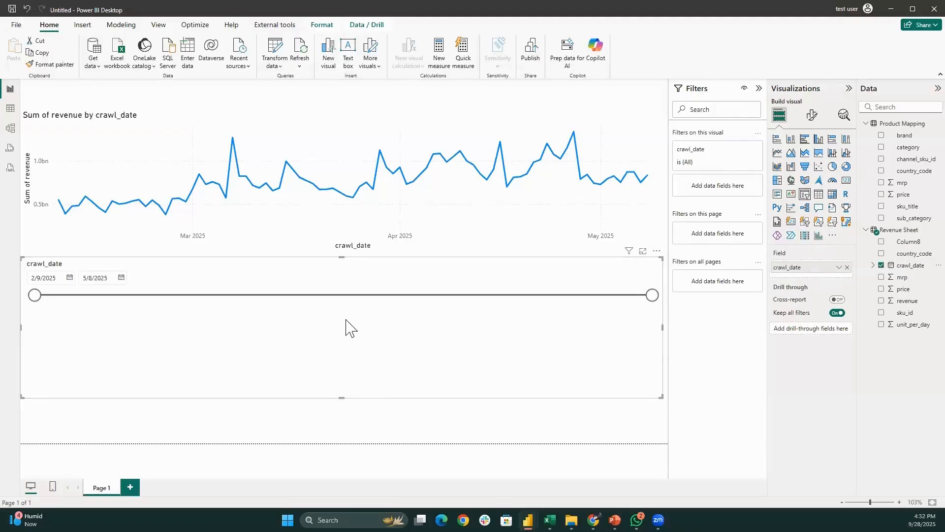
pyautogui.moveTo(341, 397); pyautogui.dragTo(346, 317)
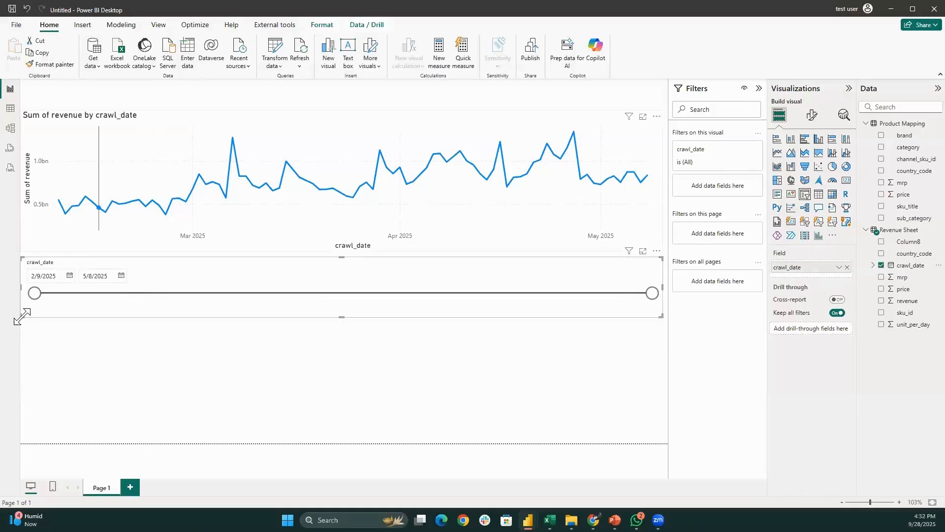
pyautogui.moveTo(33, 294); pyautogui.dragTo(259, 294)
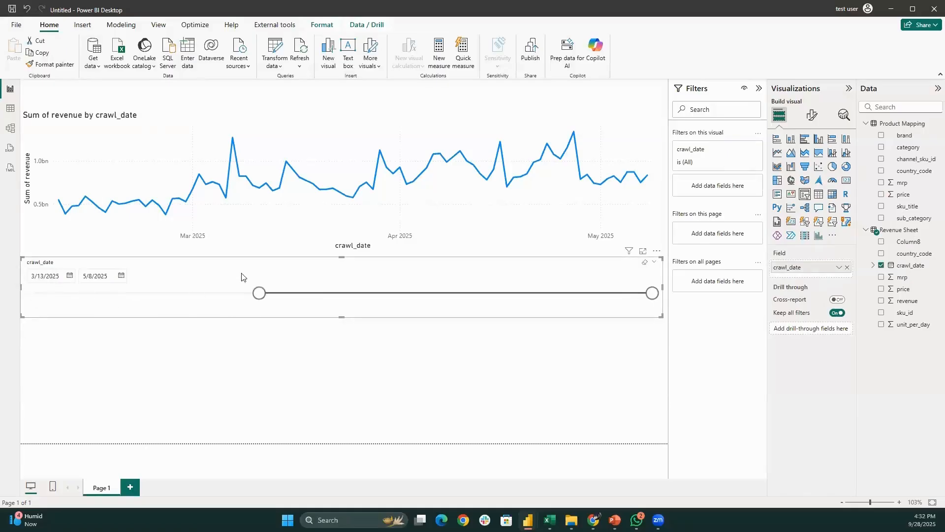
pyautogui.click(63, 294)
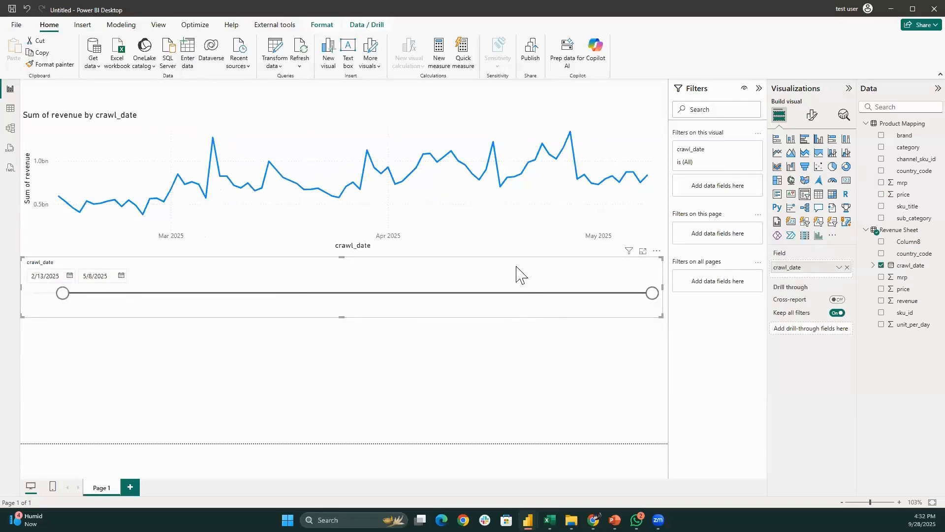
# Try the crawl_date slicer farther below the line chart, and undo the move
pyautogui.moveTo(517, 274); pyautogui.dragTo(506, 372)
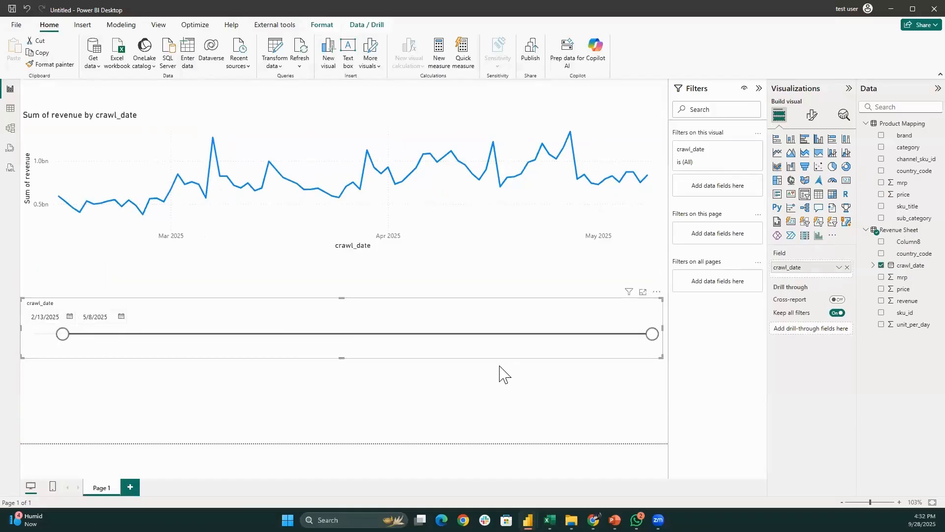
pyautogui.click(502, 375)
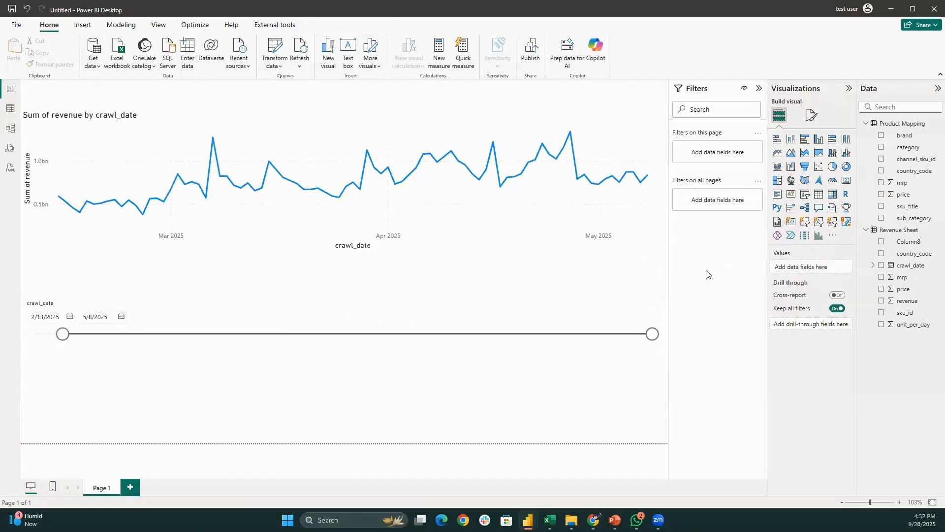
pyautogui.hotkey('ctrl', 'z')
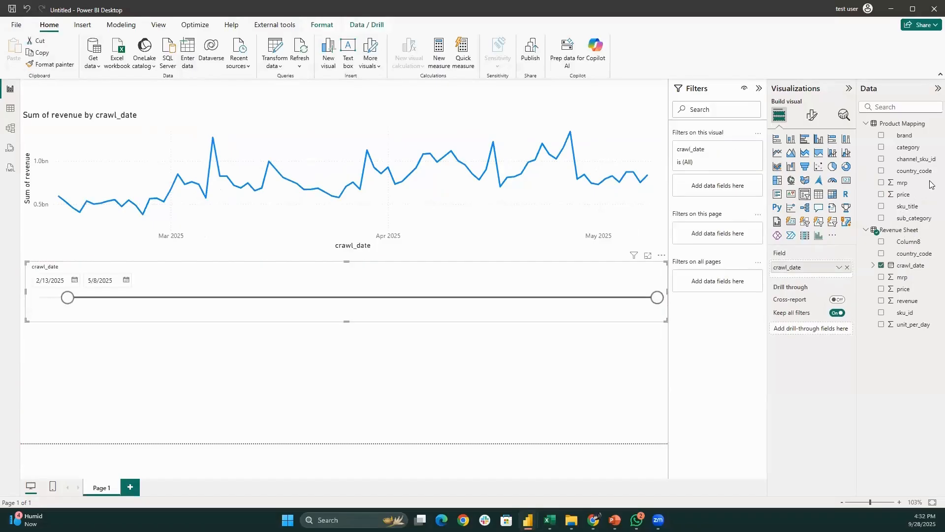
# Add a full-width category slicer from Product Mapping below the crawl_date slicer, tall enough to list every category
pyautogui.click(599, 364)
pyautogui.click(802, 197)
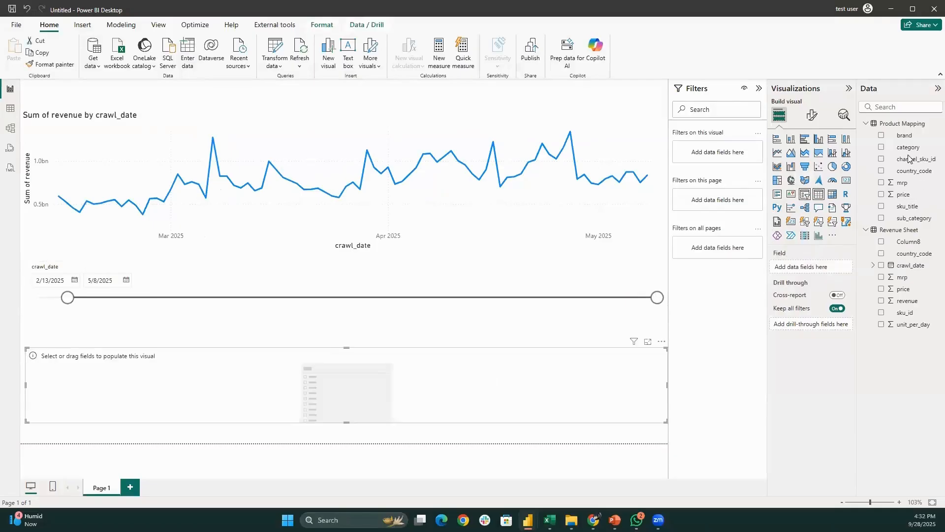
pyautogui.moveTo(914, 150); pyautogui.dragTo(932, 153)
pyautogui.moveTo(825, 270); pyautogui.dragTo(816, 270)
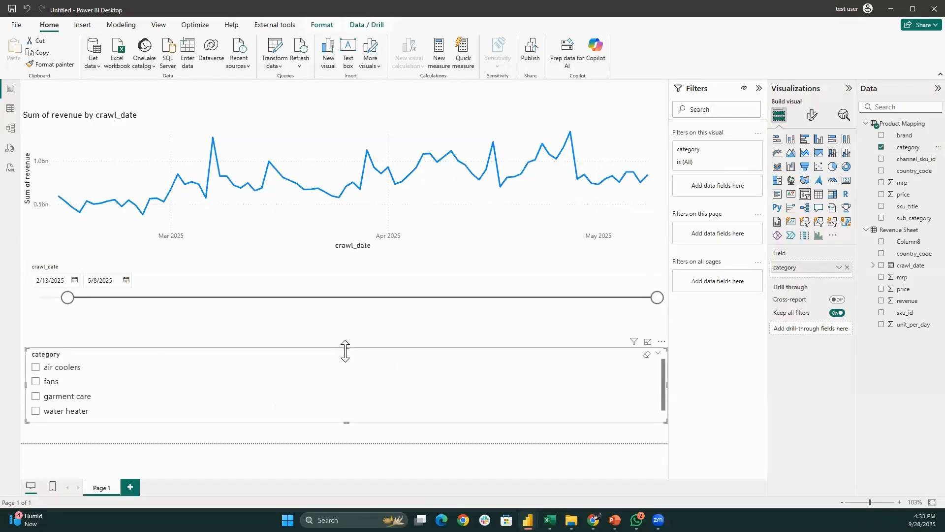
pyautogui.moveTo(340, 348); pyautogui.dragTo(344, 299)
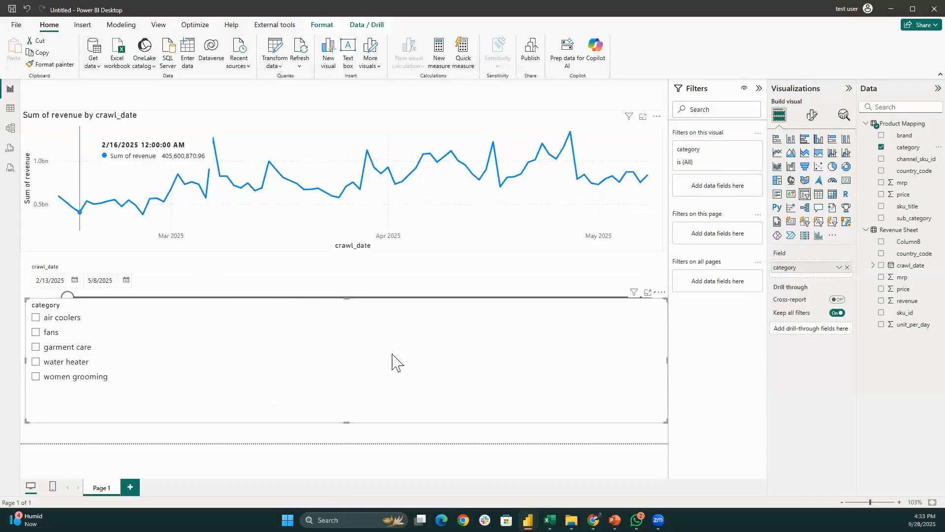
pyautogui.moveTo(344, 317); pyautogui.dragTo(344, 321)
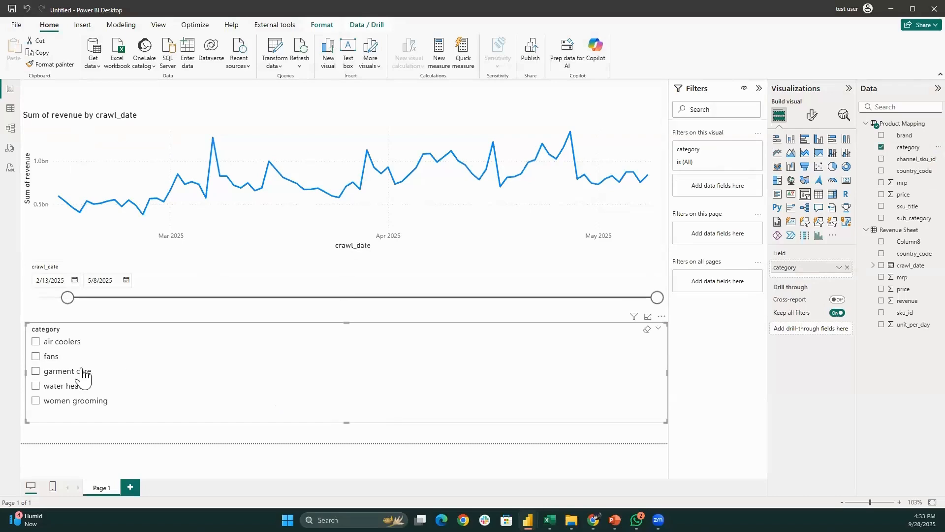
# Test how the category slicer affects the line chart by selecting fans, women grooming and water heater one after another
pyautogui.click(62, 386)
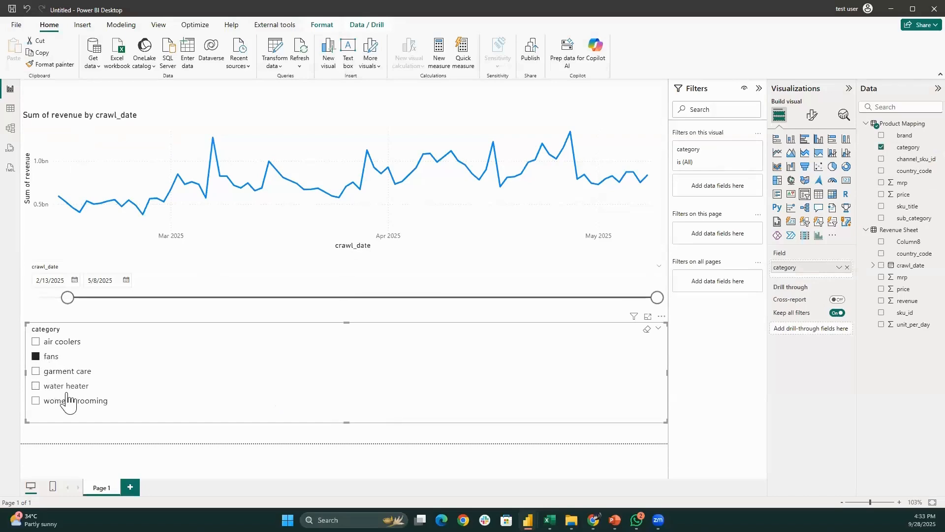
pyautogui.click(69, 400)
pyautogui.click(73, 344)
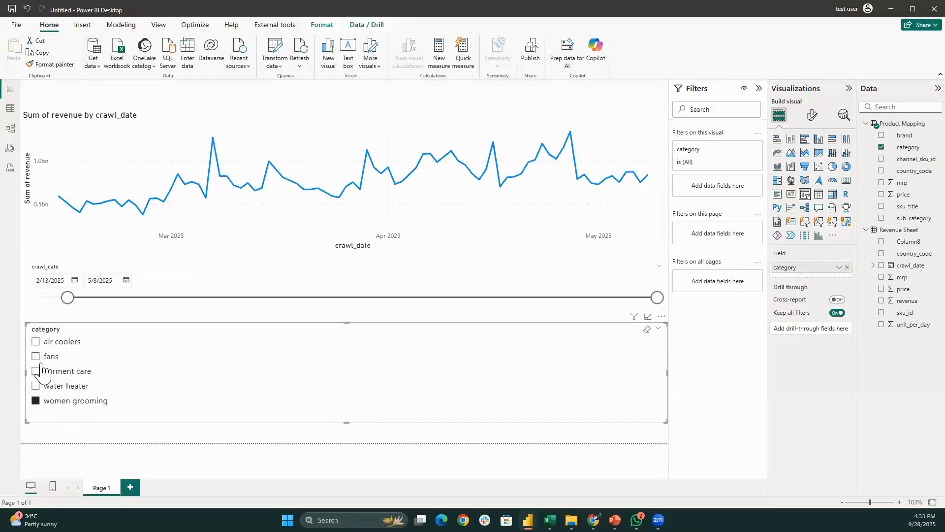
pyautogui.click(53, 385)
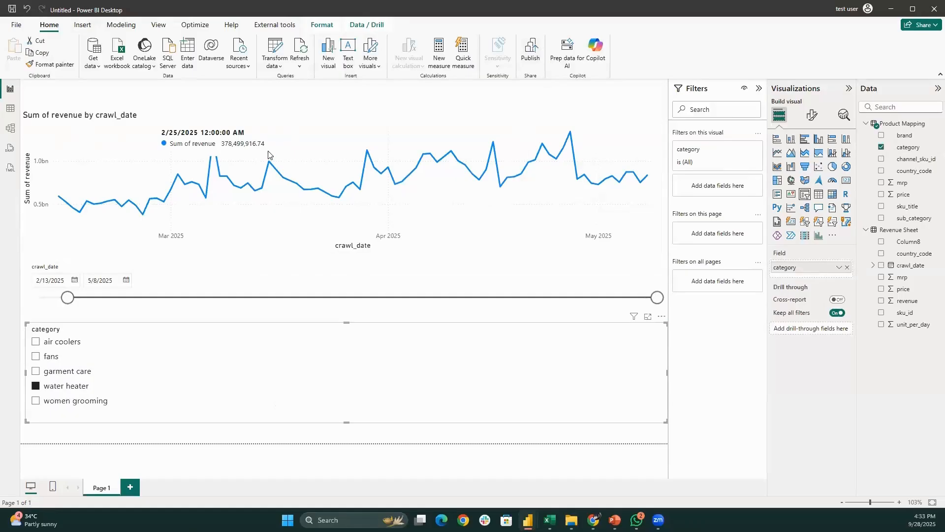
# Move the line chart and the crawl_date slicer slightly higher on the report page
pyautogui.click(414, 107)
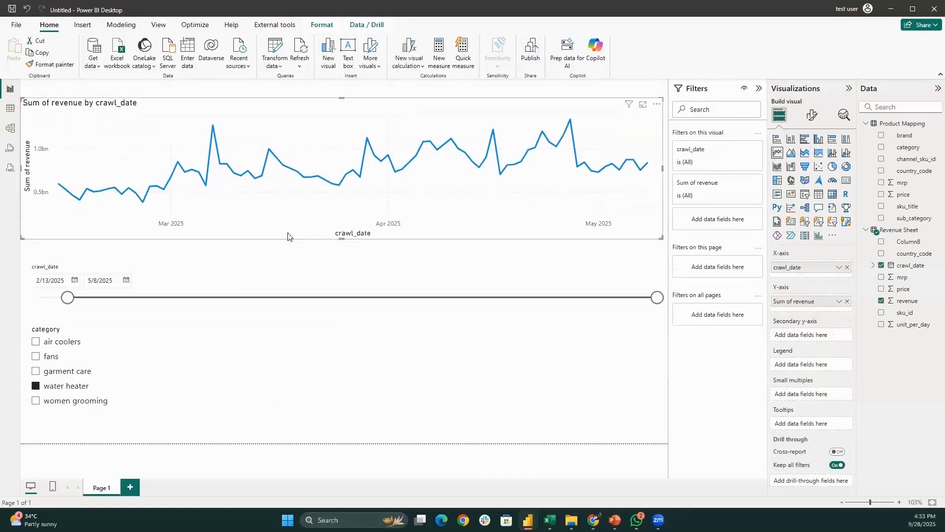
pyautogui.click(254, 260)
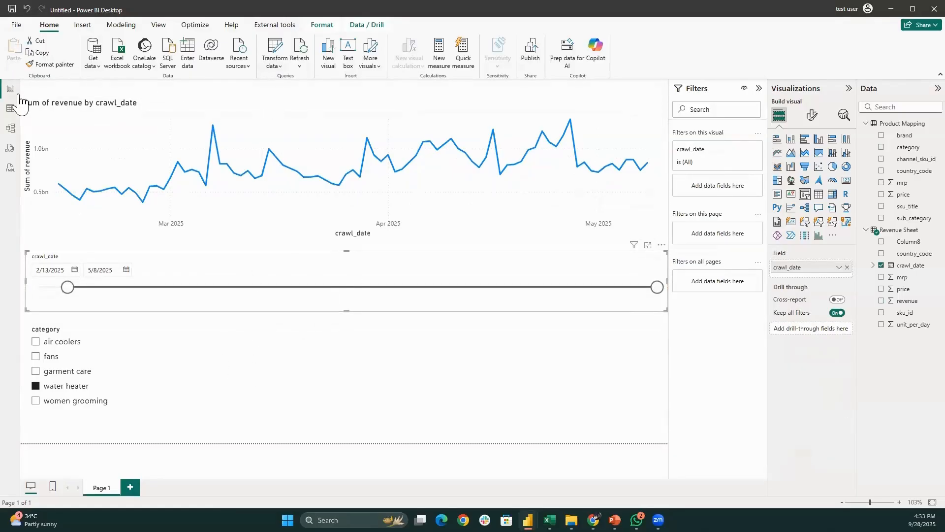
# Check the data model for a relationship between the two tables, and clear the water heater selection in the report's category slicer
pyautogui.click(12, 129)
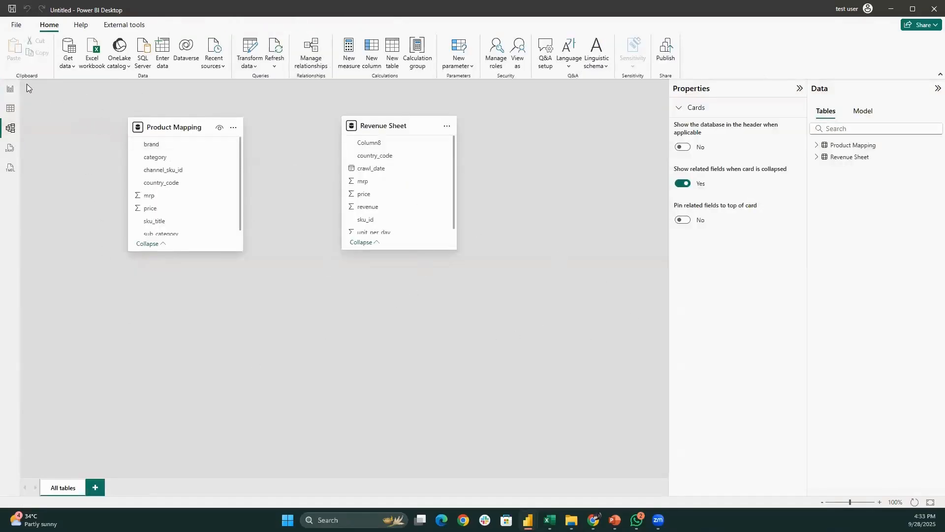
pyautogui.click(12, 87)
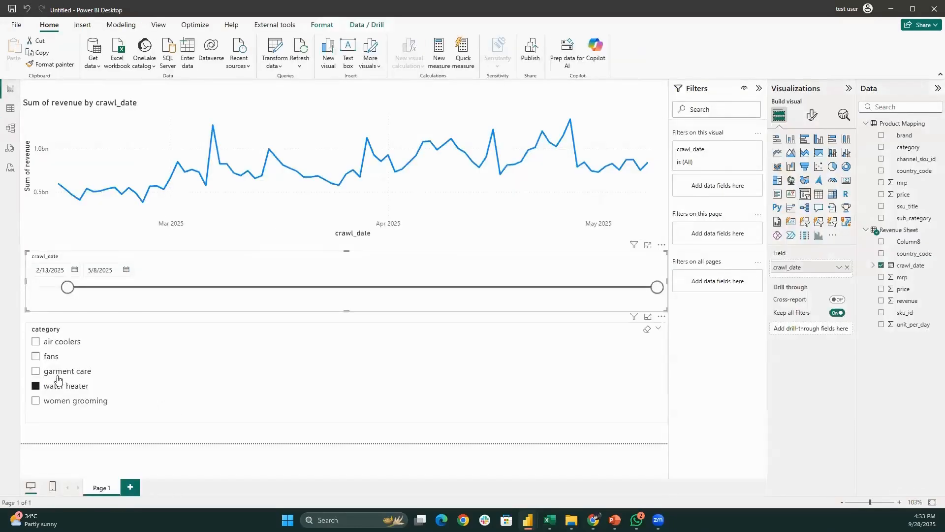
pyautogui.click(108, 377)
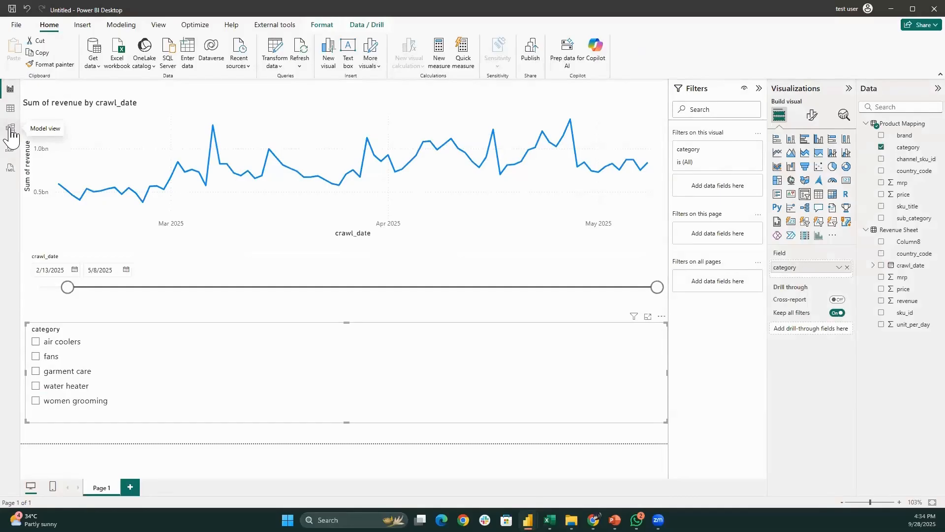
# Show the data model, then switch to the Sample Data Set workbook in Excel and highlight the sku_id column on Revenue Sheet
pyautogui.click(11, 131)
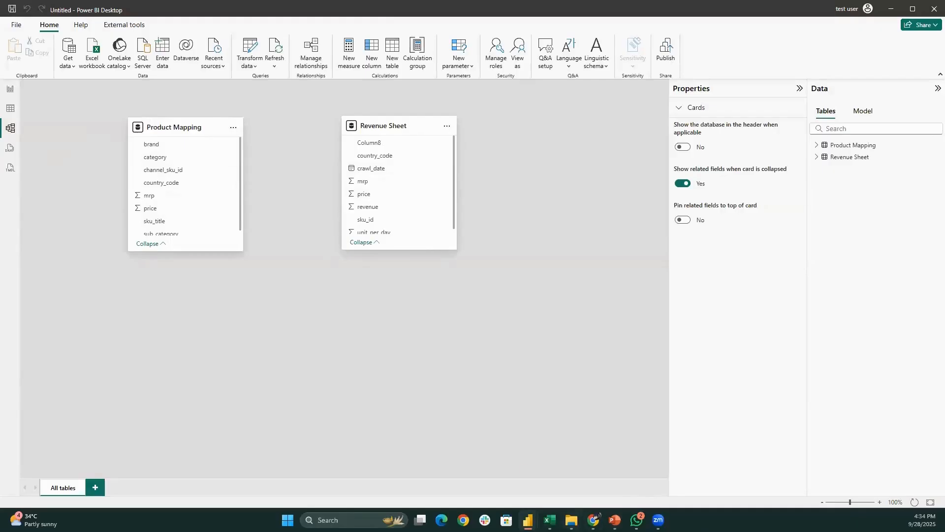
pyautogui.moveTo(550, 520)
pyautogui.click(514, 447)
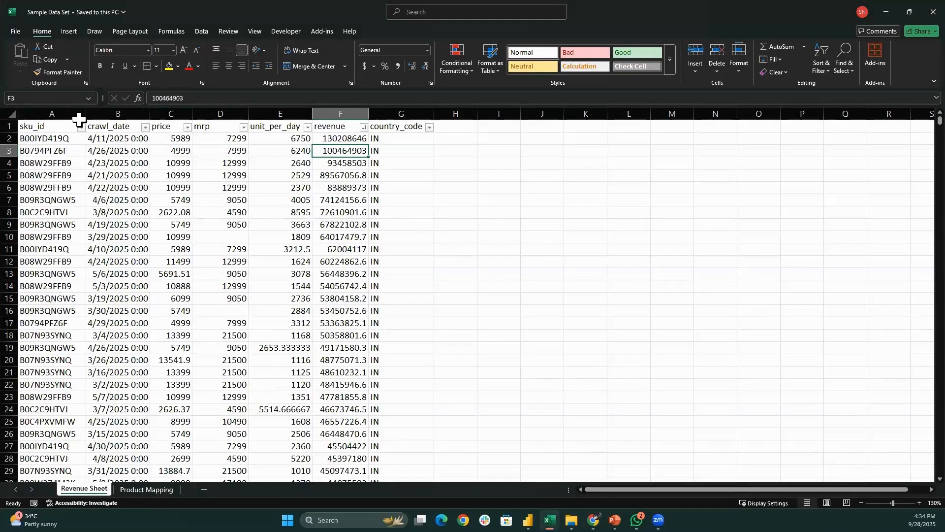
pyautogui.hotkey('ctrl', 'pagedown')
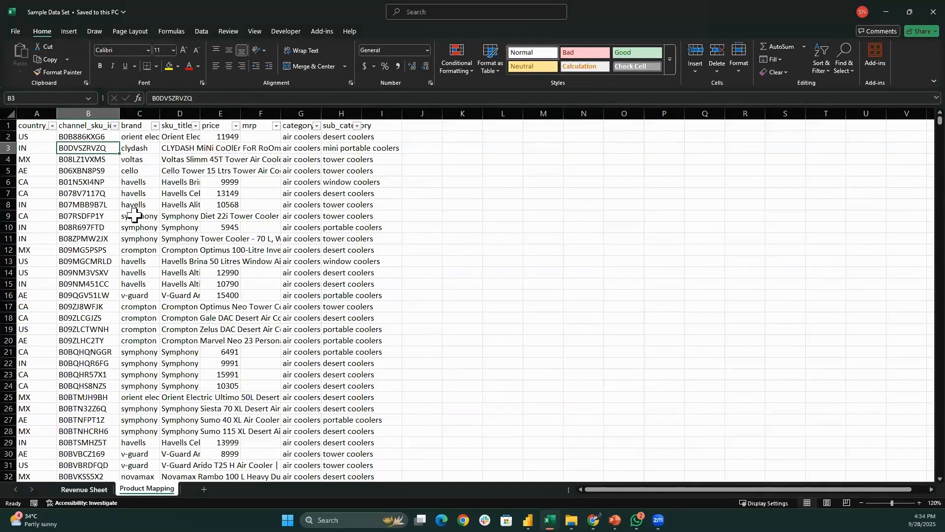
pyautogui.hotkey('ctrl', 'pageup')
pyautogui.click(60, 175)
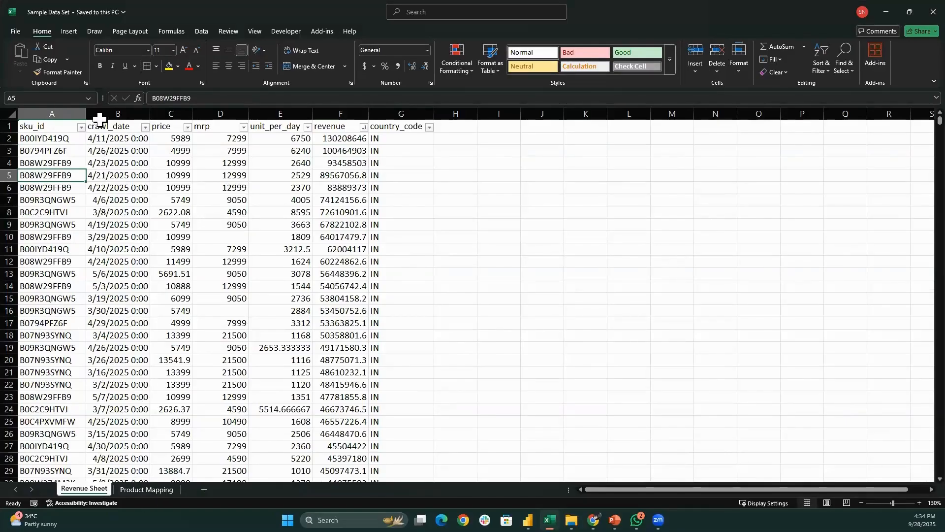
pyautogui.click(83, 115)
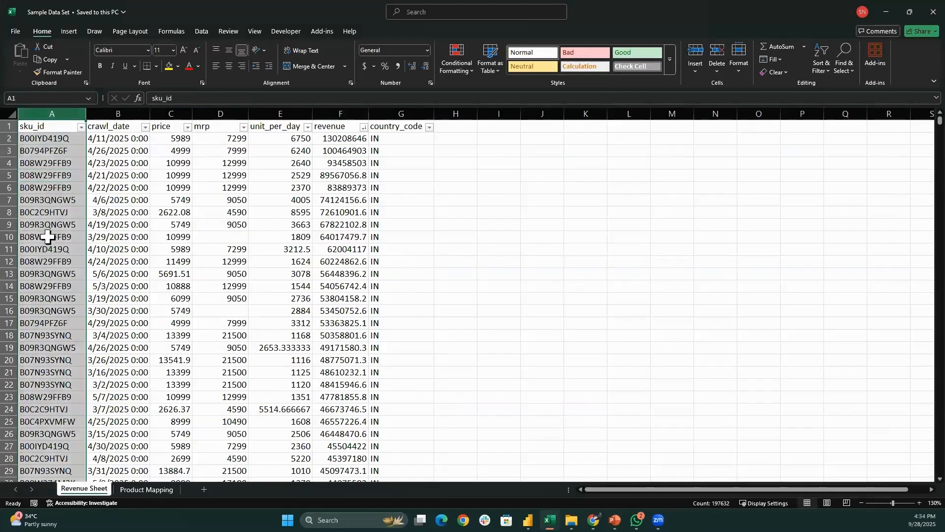
# Highlight the channel_sku_id column on the Product Mapping sheet and compare it with the sku_id column on Revenue Sheet
pyautogui.hotkey('ctrl', 'pagedown')
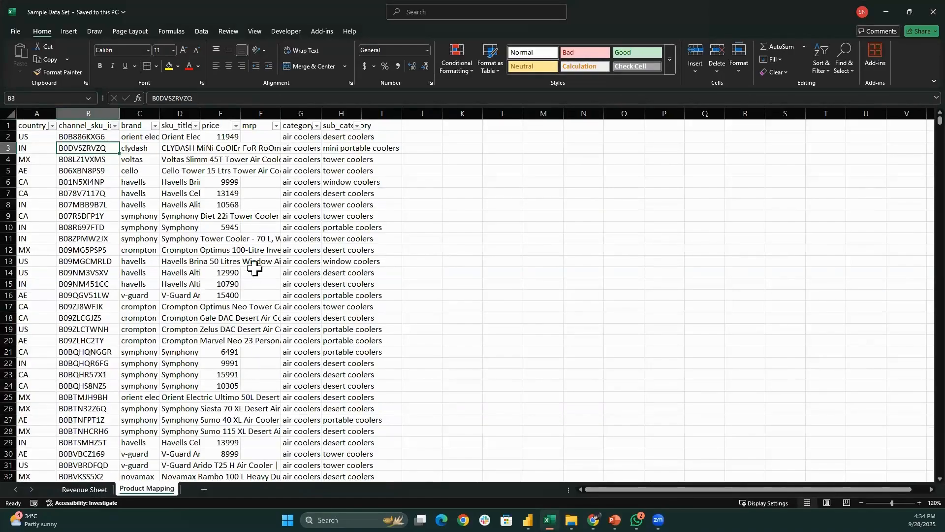
pyautogui.hotkey('ctrl', 'space')
pyautogui.hotkey('ctrl', 'pageup')
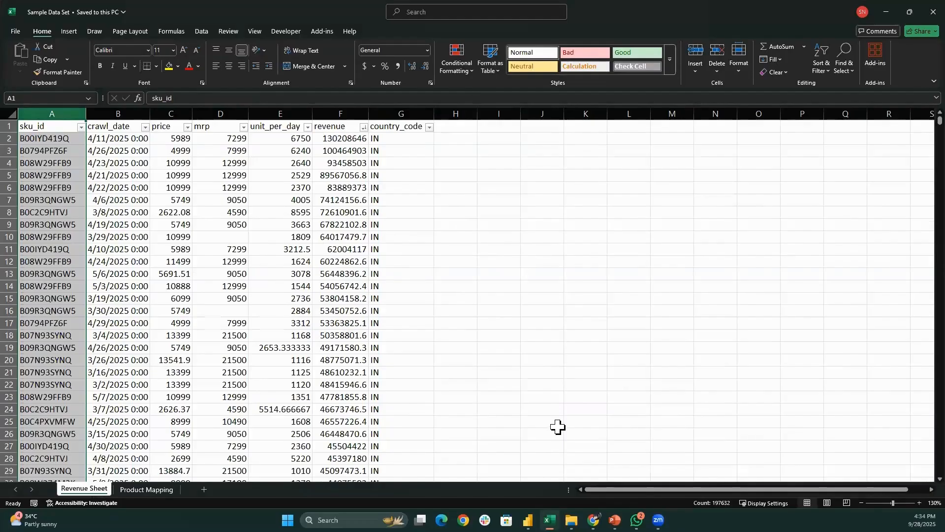
pyautogui.click(149, 488)
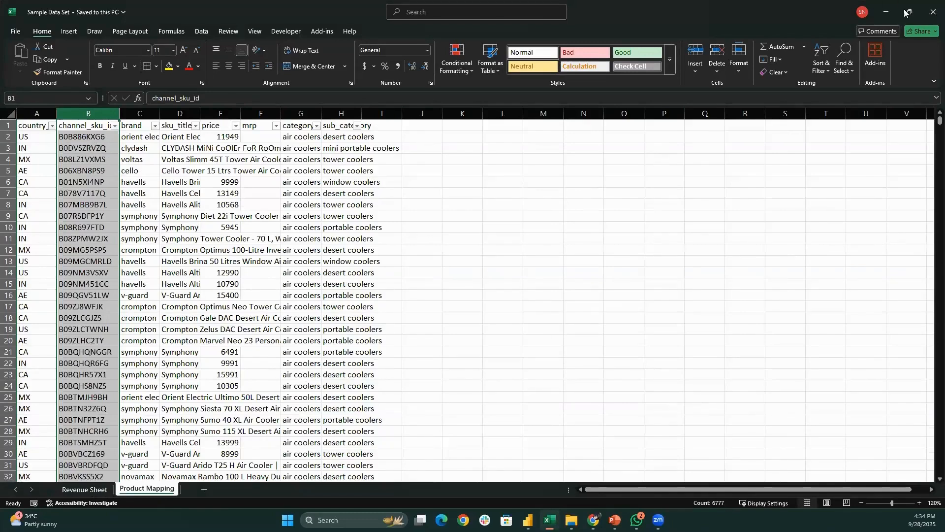
# Switch back to Power BI and set up a new relationship from channel_sku_id in Product Mapping to sku_id in Revenue Sheet
pyautogui.hotkey('alt', 'Tab')
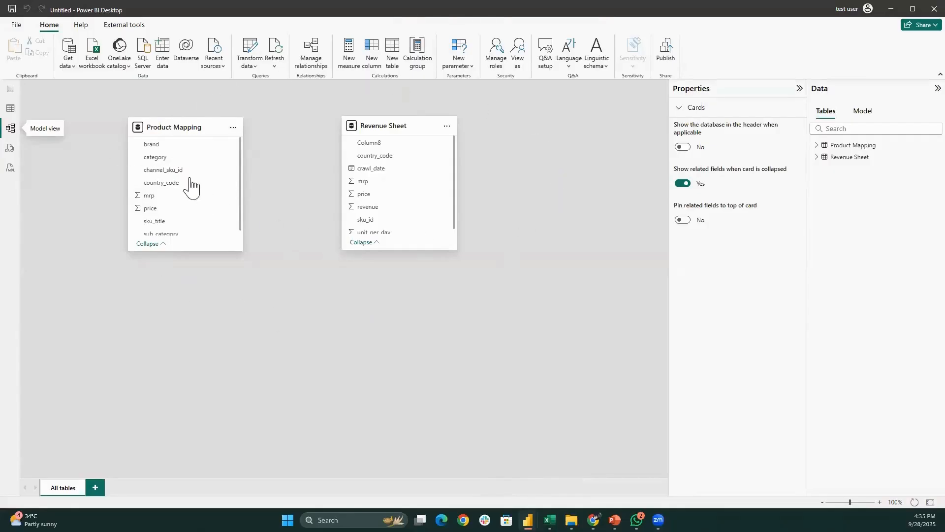
pyautogui.moveTo(173, 172); pyautogui.dragTo(408, 182)
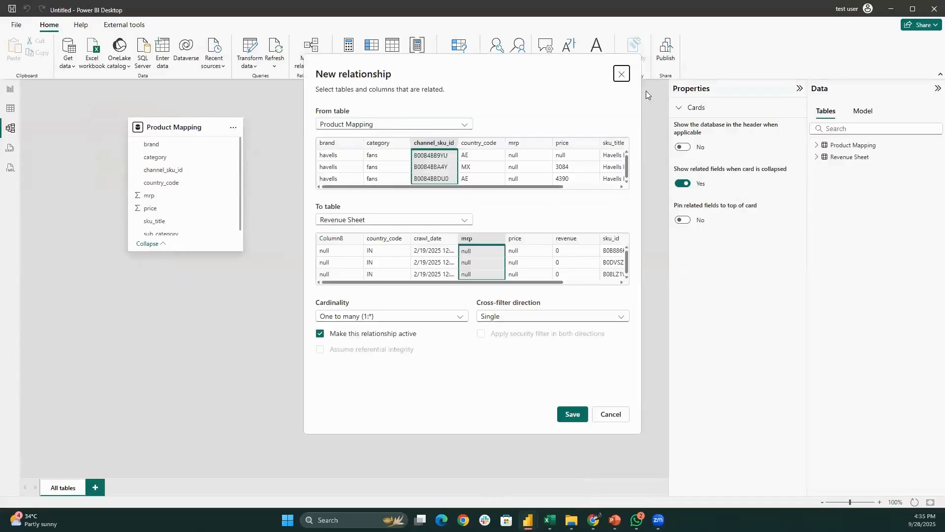
pyautogui.click(622, 74)
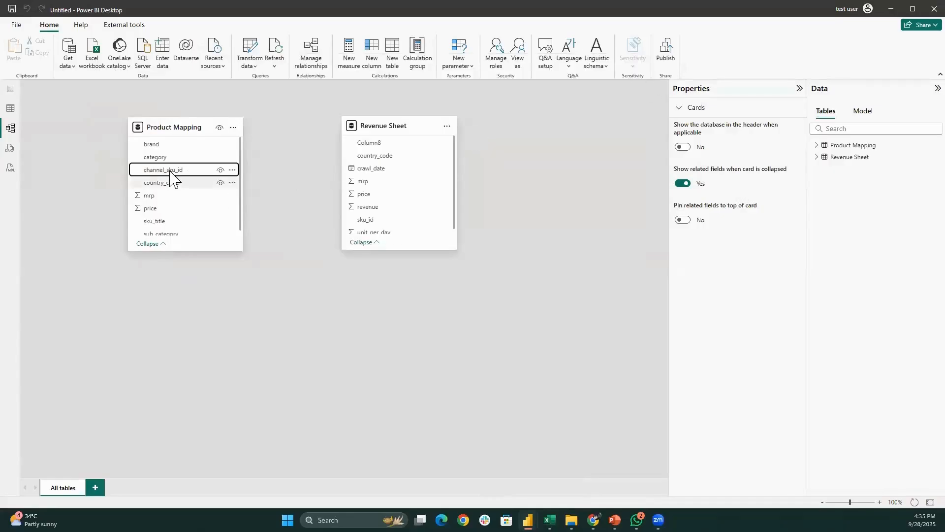
pyautogui.moveTo(173, 173); pyautogui.dragTo(350, 181)
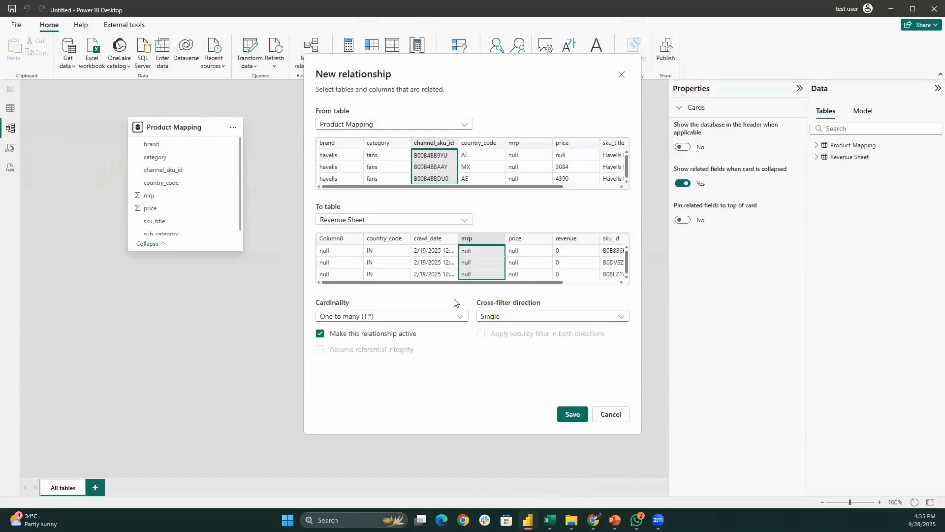
pyautogui.moveTo(463, 282); pyautogui.dragTo(599, 283)
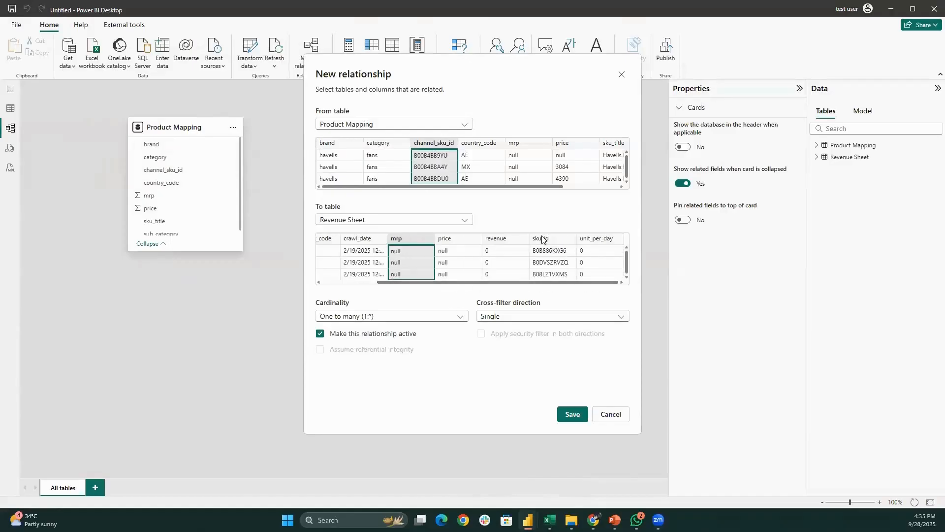
pyautogui.click(538, 254)
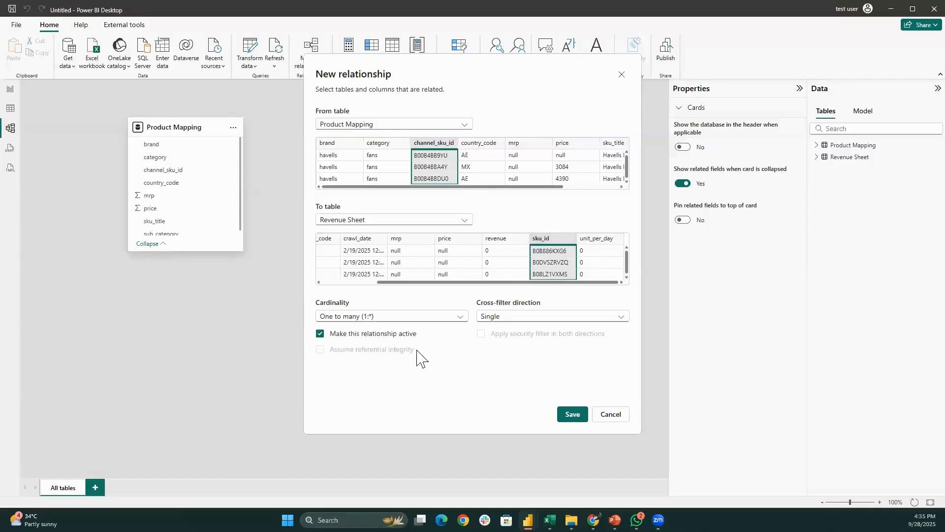
# Review the relationship's cardinality options, and try category paired with crawl_date as the related columns
pyautogui.click(420, 319)
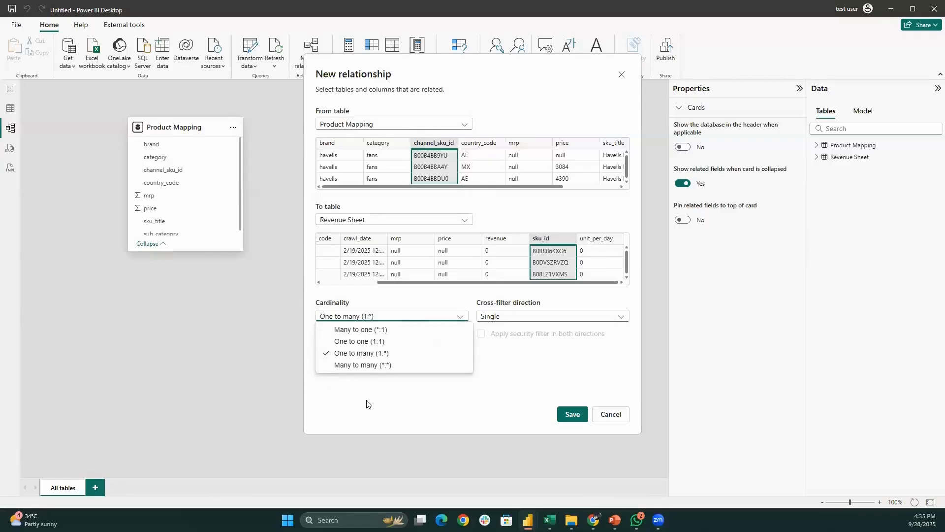
pyautogui.click(516, 347)
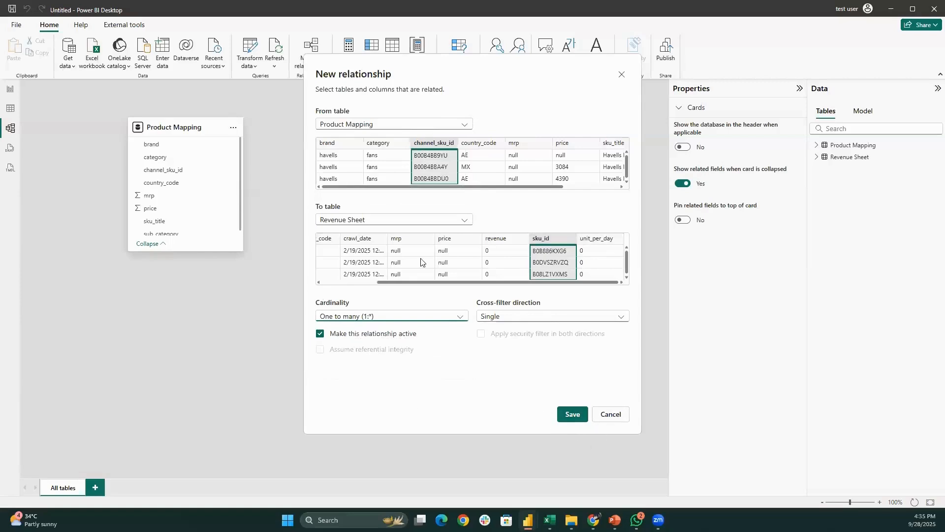
pyautogui.click(391, 147)
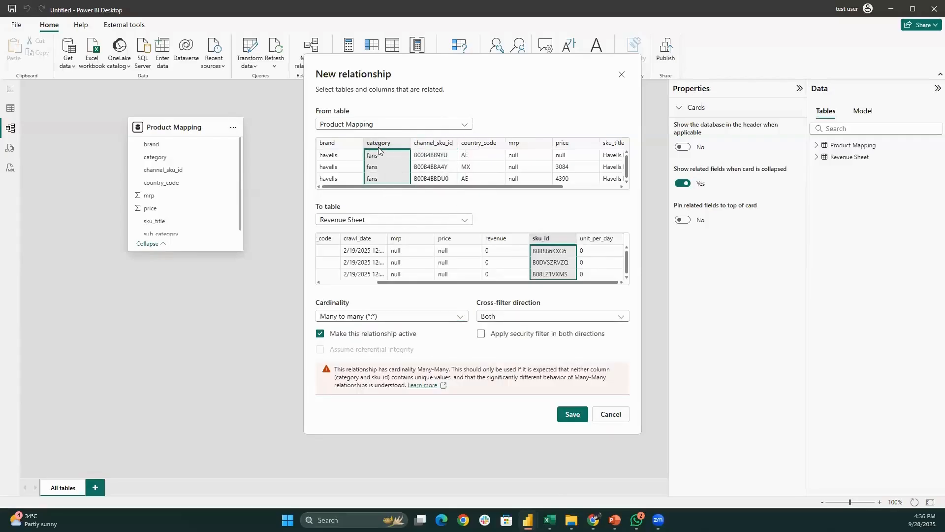
pyautogui.click(366, 240)
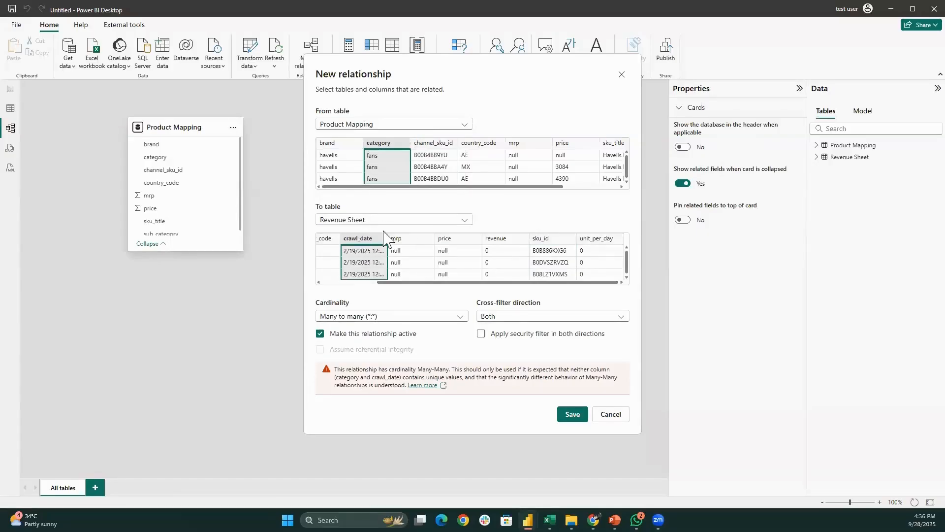
# Set channel_sku_id and sku_id as the related columns and save the active one-to-many relationship with single cross-filter direction
pyautogui.click(441, 150)
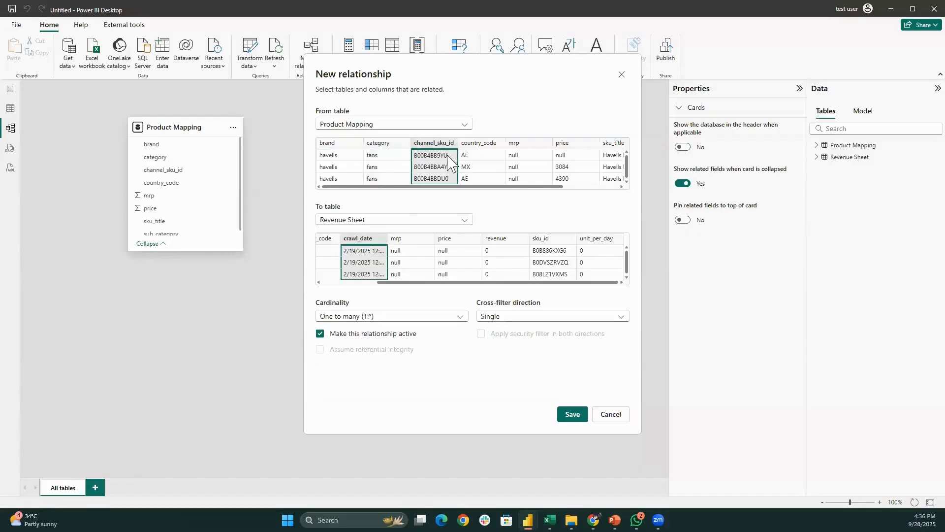
pyautogui.click(551, 251)
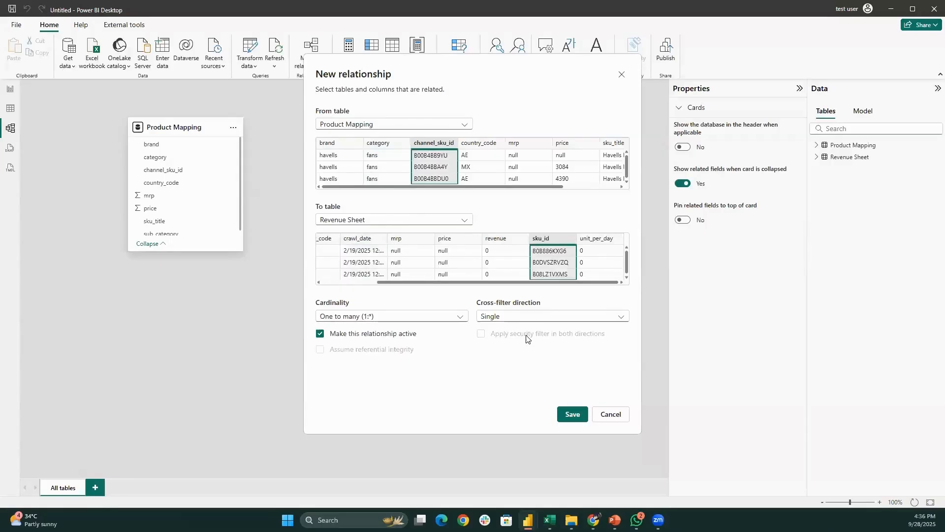
pyautogui.click(571, 416)
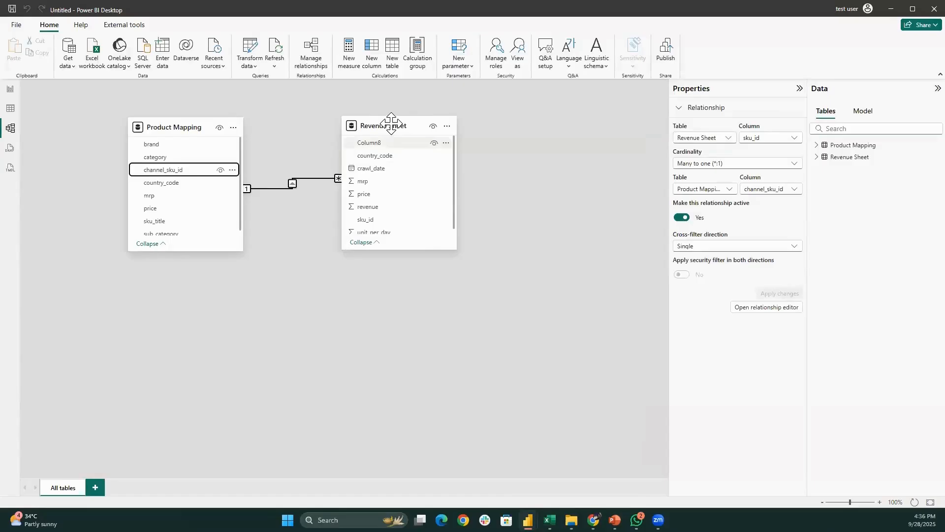
# Move the Revenue Sheet table farther from Product Mapping in the model diagram, and switch to the Sample Data Set workbook in Excel
pyautogui.moveTo(485, 143); pyautogui.dragTo(536, 177)
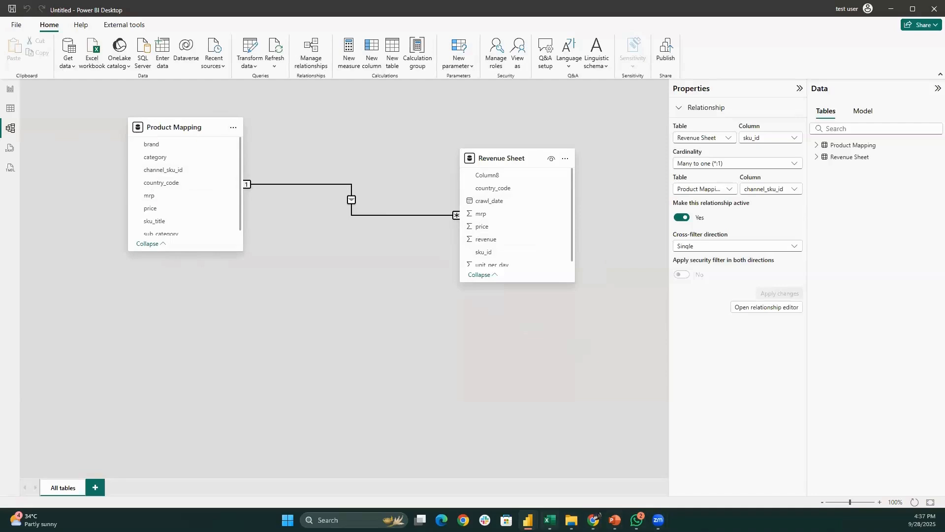
pyautogui.hotkey('alt', 'Tab')
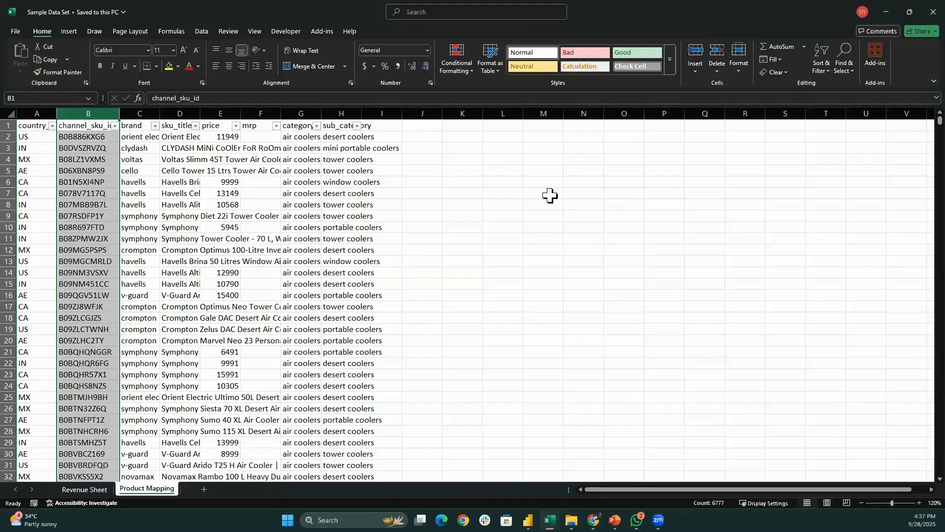
# Enter the heading "product mapping" in cell M7 of the Product Mapping sheet
pyautogui.click(550, 196)
pyautogui.write('pr')
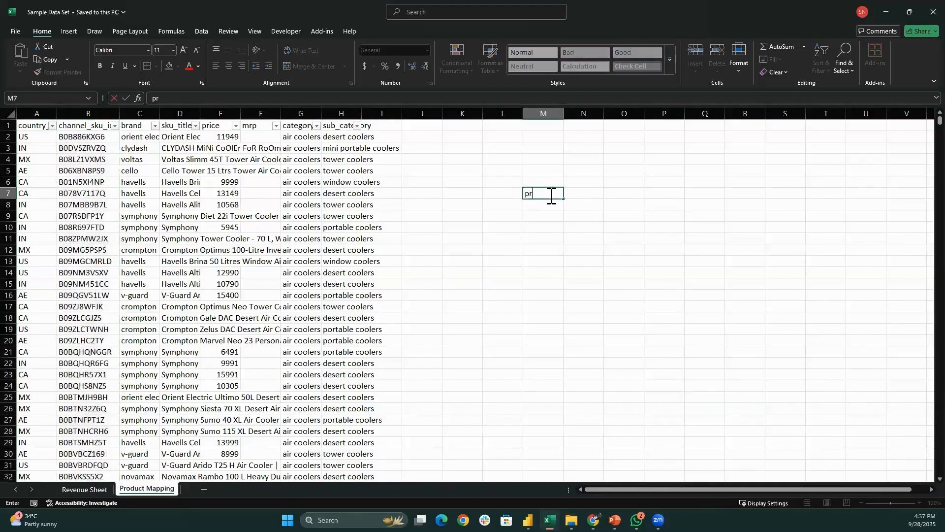
pyautogui.write('oduct mapping')
pyautogui.press('Return')
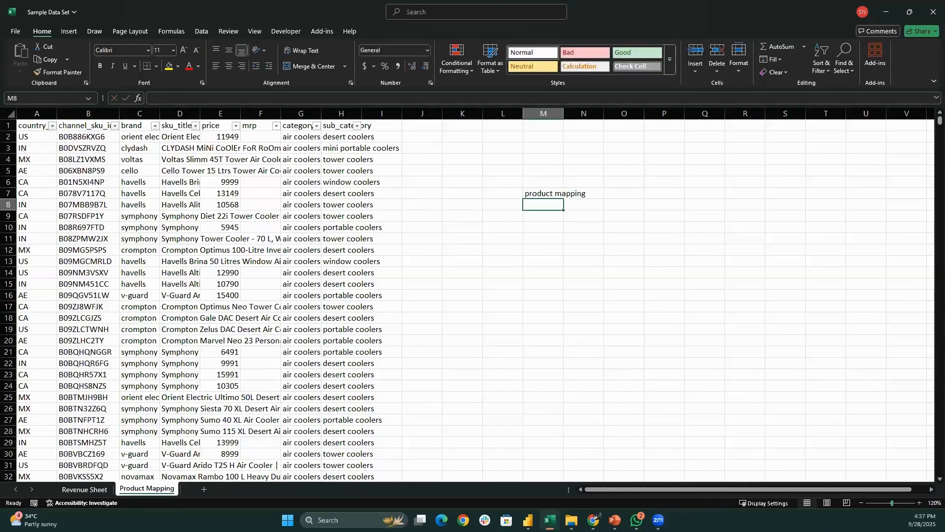
pyautogui.click(916, 503)
pyautogui.click(916, 503)
pyautogui.click(915, 502)
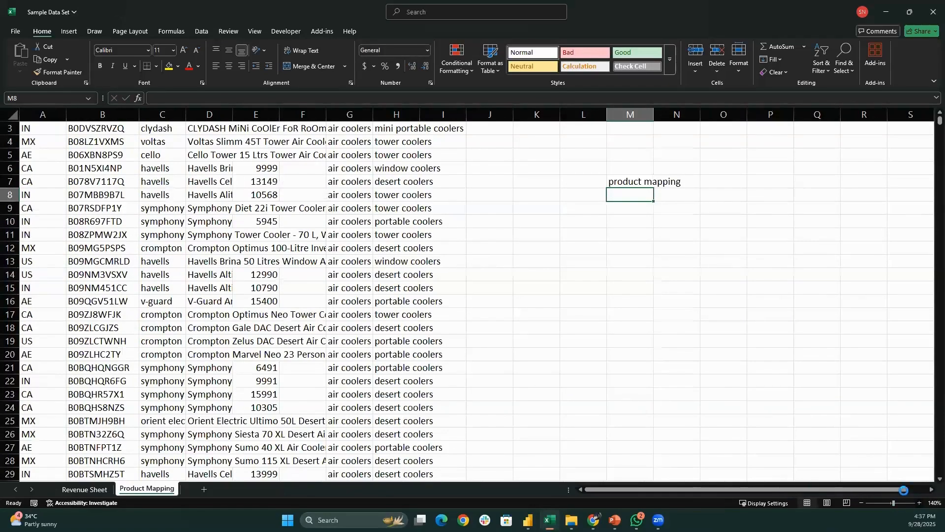
pyautogui.scroll(1, 783, 237)
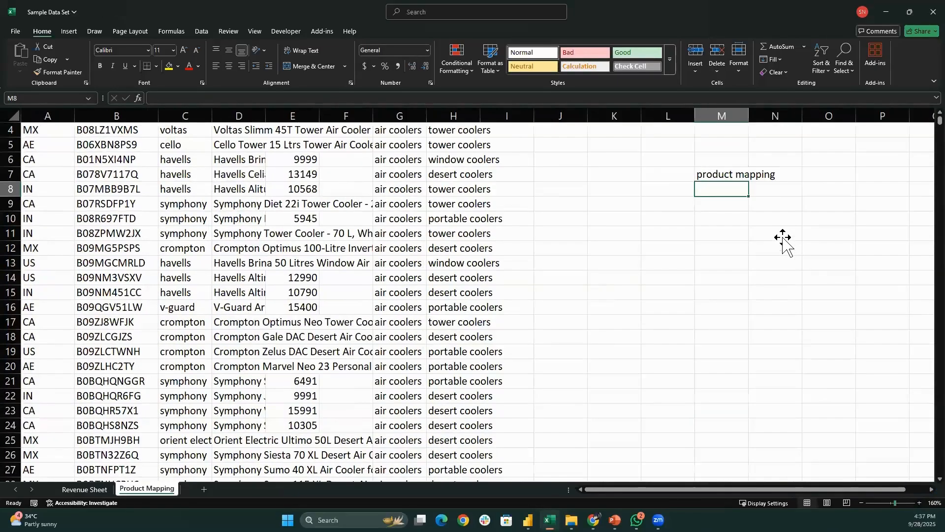
# Add the heading "Revenue Sheet" in cell R7 for the second example table
pyautogui.click(783, 237)
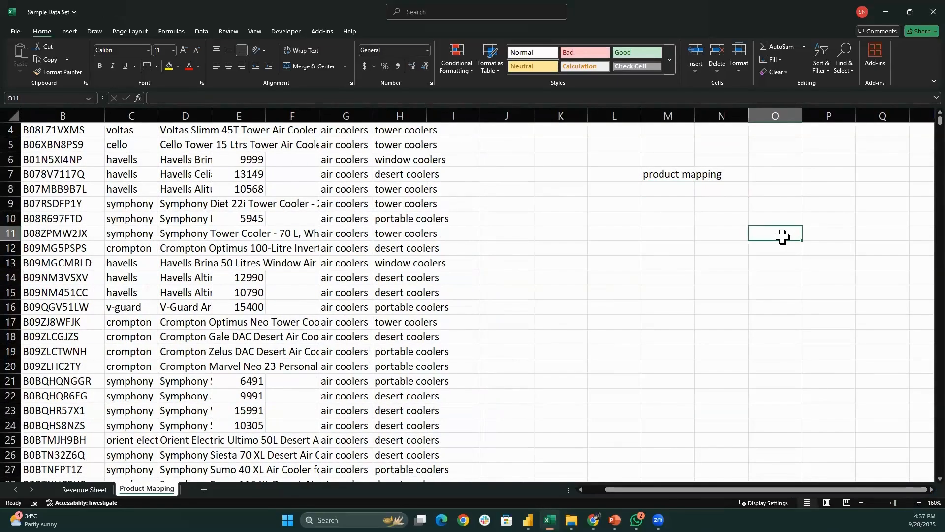
pyautogui.press('Right')
pyautogui.press('Right')
pyautogui.press('Right')
pyautogui.press('Right')
pyautogui.press('Up')
pyautogui.press('Up')
pyautogui.press('Up')
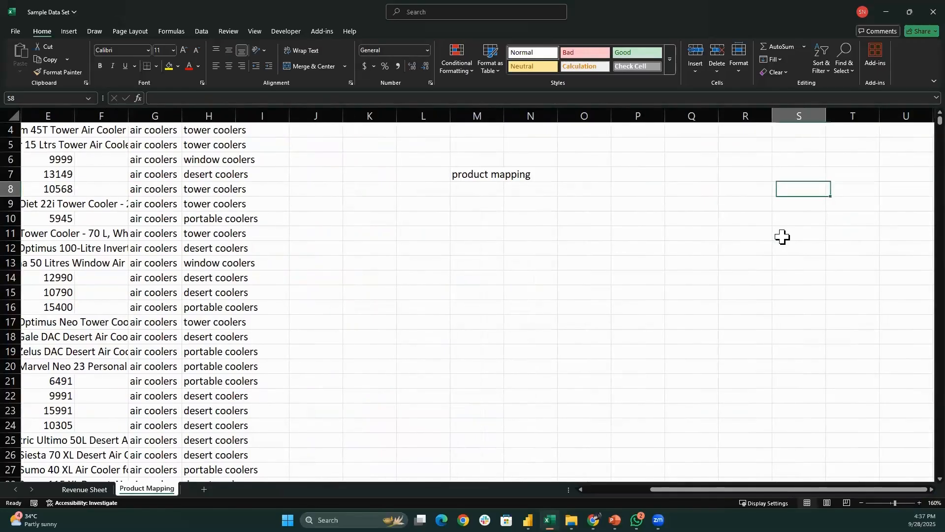
pyautogui.press('Left')
pyautogui.press('Up')
pyautogui.write('Revenuye')
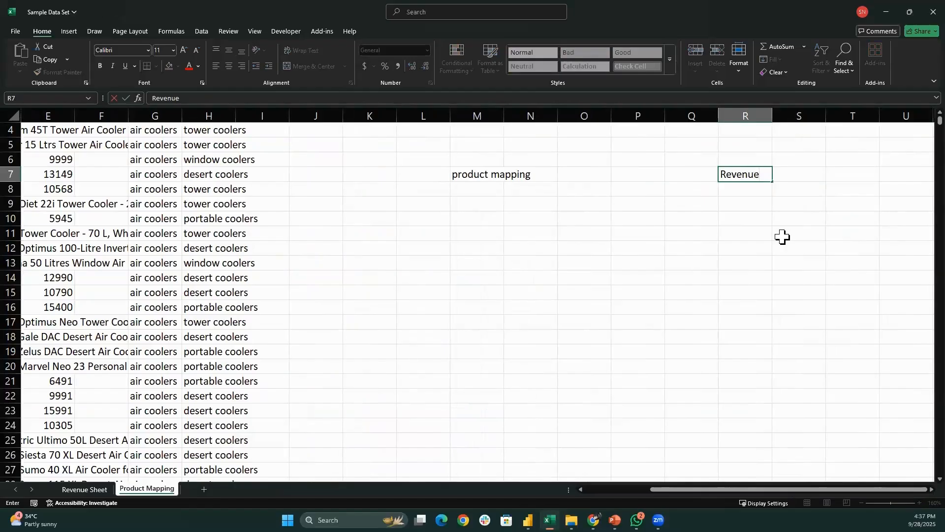
pyautogui.write('Sheet')
pyautogui.press('Return')
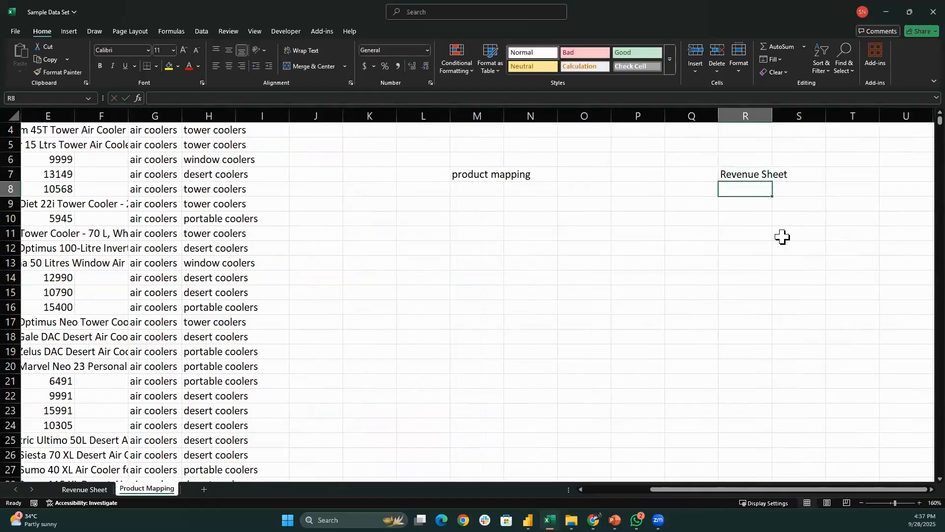
# Fill the product mapping example from M9 down with the header SKU ID and the unique values a, b and c
pyautogui.press('Left')
pyautogui.press('Left')
pyautogui.press('Left')
pyautogui.press('Left')
pyautogui.press('Left')
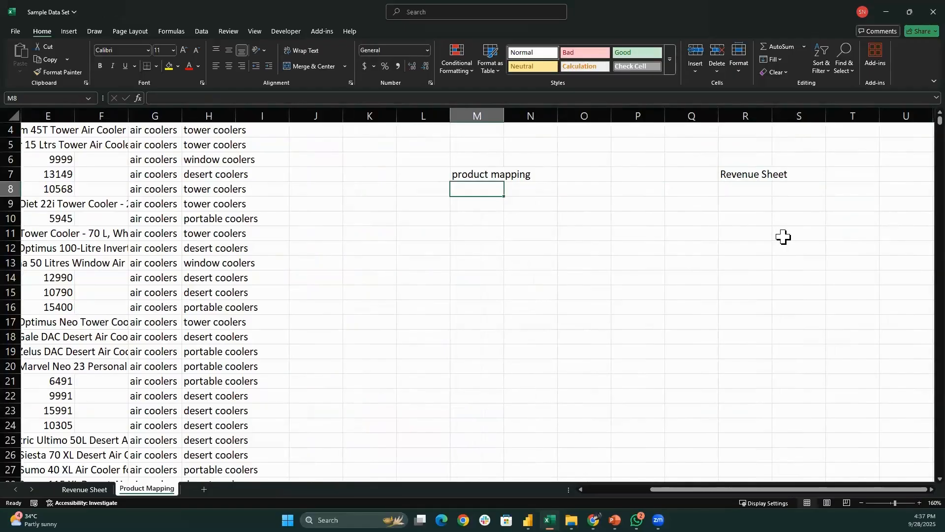
pyautogui.press('Down')
pyautogui.write('S')
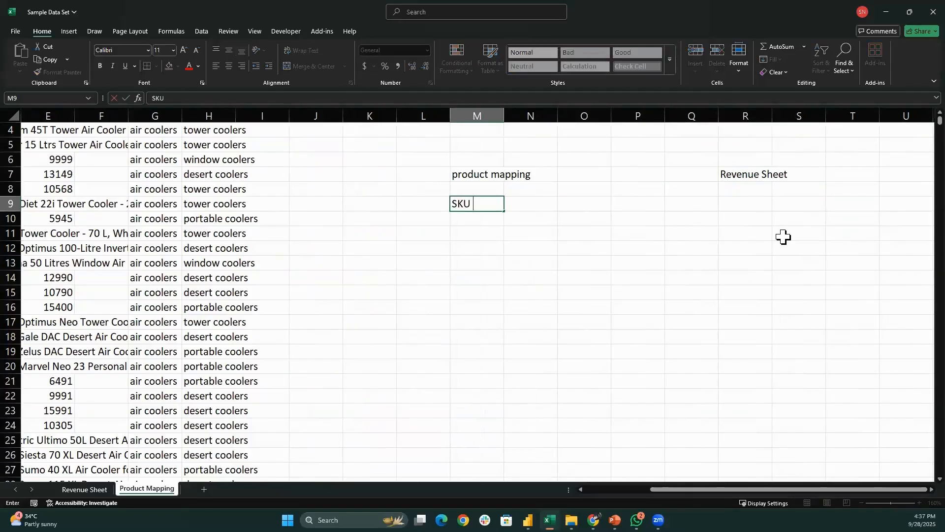
pyautogui.press('Return')
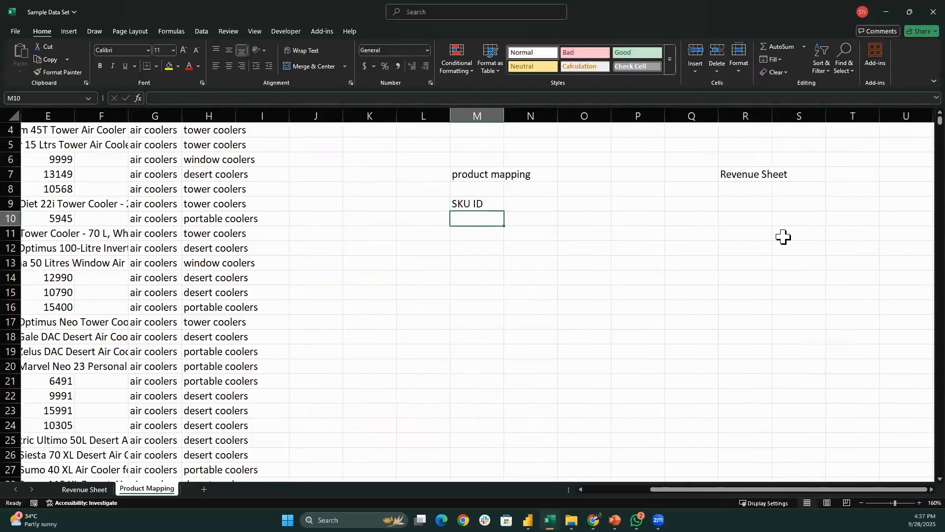
pyautogui.write('a')
pyautogui.press('Return')
pyautogui.write('b')
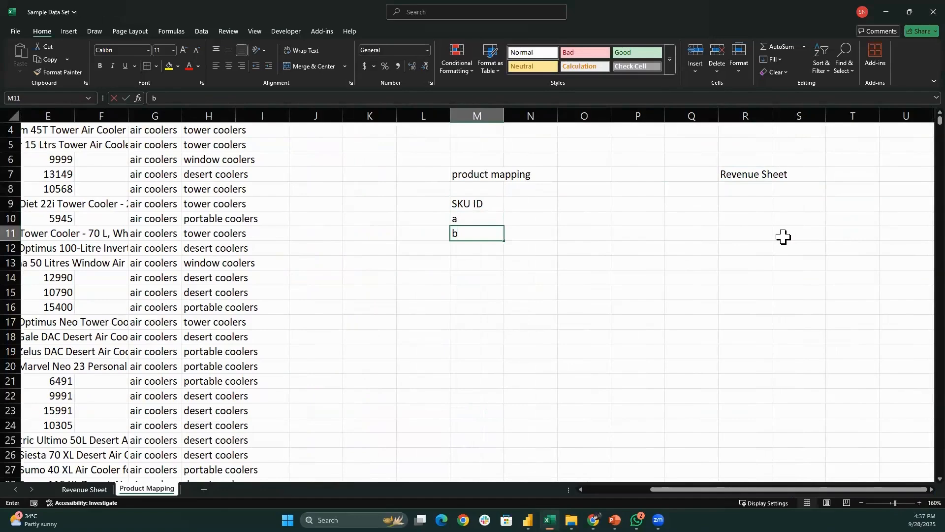
pyautogui.press('Return')
pyautogui.write('c')
pyautogui.press('Right')
# Enter the column header SKU ID in cell R9 under the Revenue Sheet heading
pyautogui.press('Right')
pyautogui.press('Right')
pyautogui.press('Up')
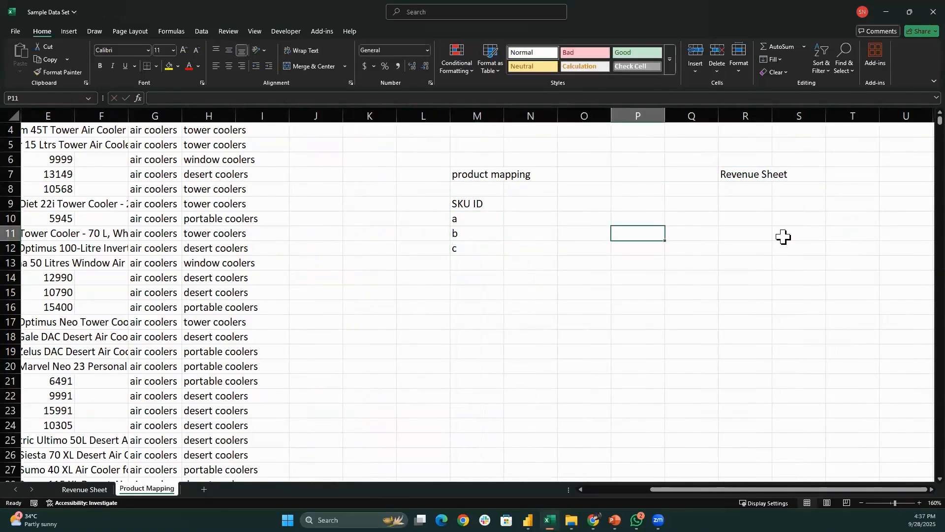
pyautogui.press('Right')
pyautogui.press('Up')
pyautogui.press('Right')
pyautogui.press('Up')
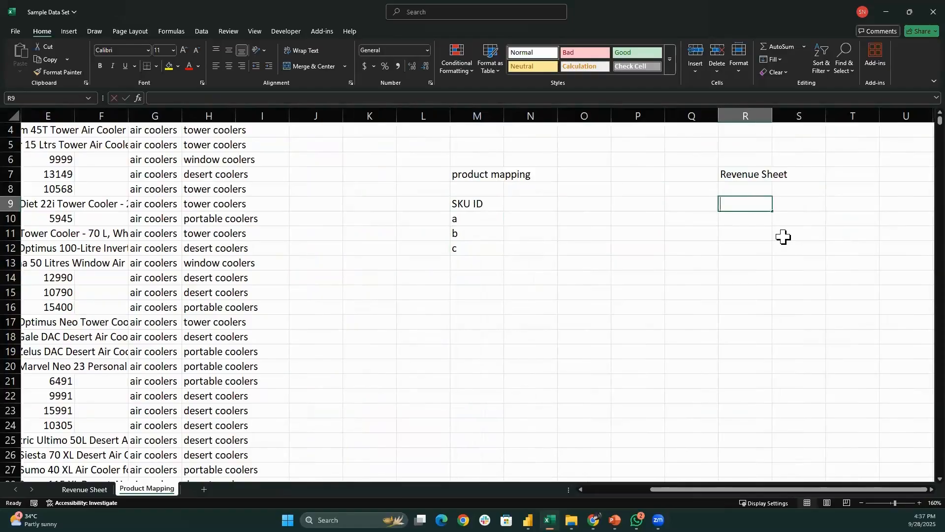
pyautogui.write('S')
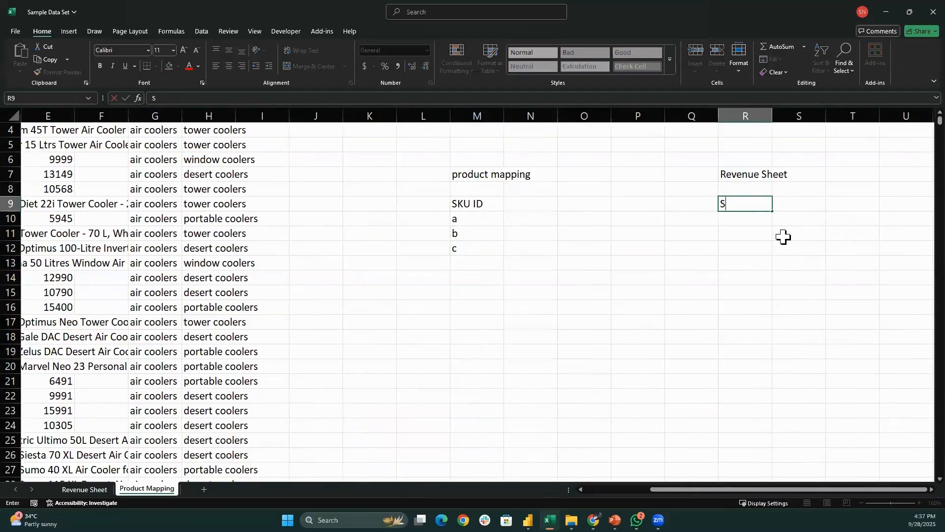
pyautogui.write('KU ID')
pyautogui.press('Return')
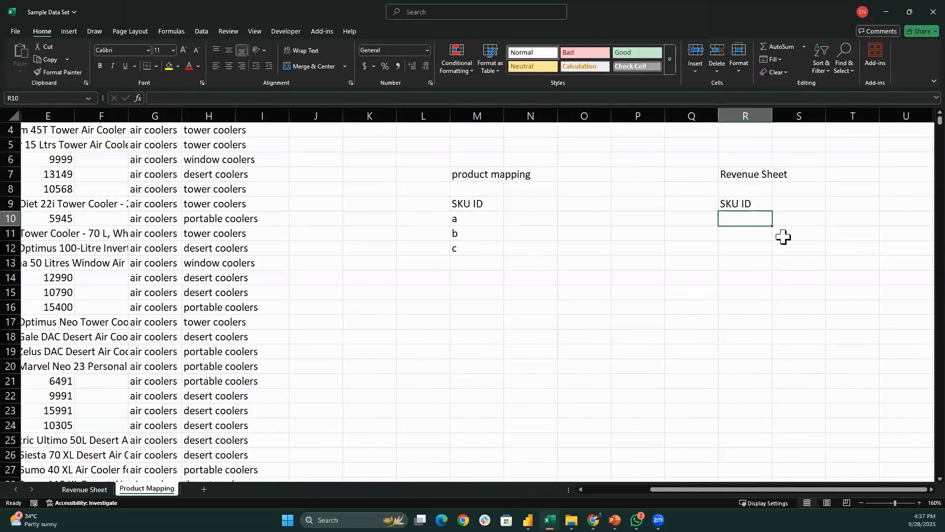
# List the repeated SKU values a, a, b, b, b, c, c in cells R10 to R16 under Revenue Sheet
pyautogui.write('a')
pyautogui.press('Return')
pyautogui.write('a')
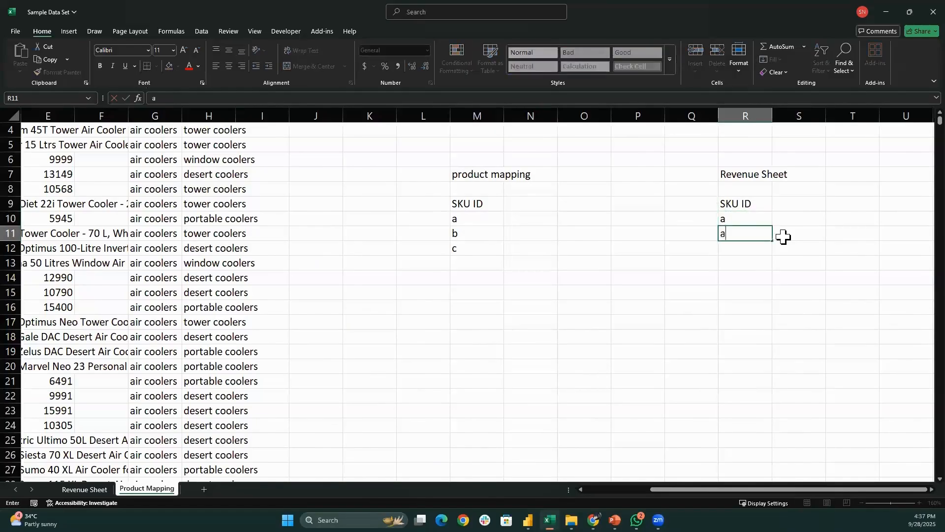
pyautogui.press('Return')
pyautogui.write('b')
pyautogui.press('Return')
pyautogui.press('Return')
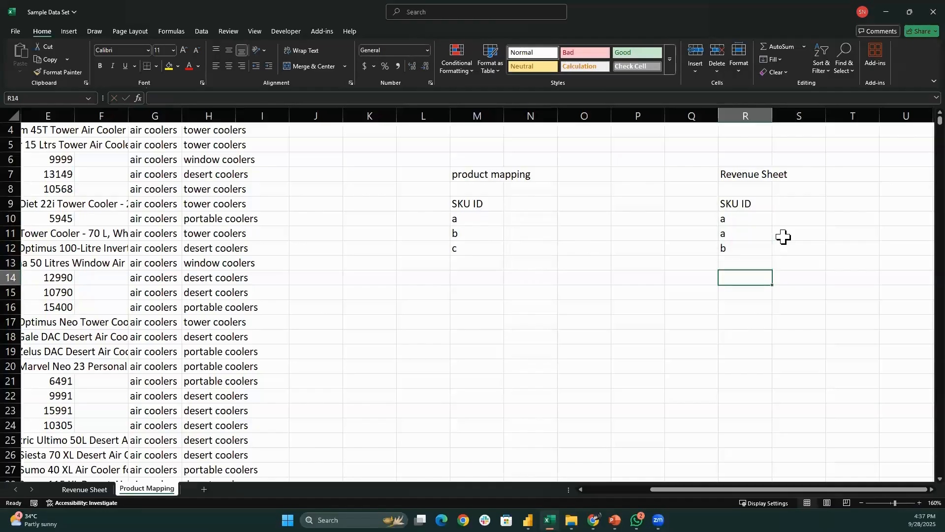
pyautogui.write('b')
pyautogui.press('Up')
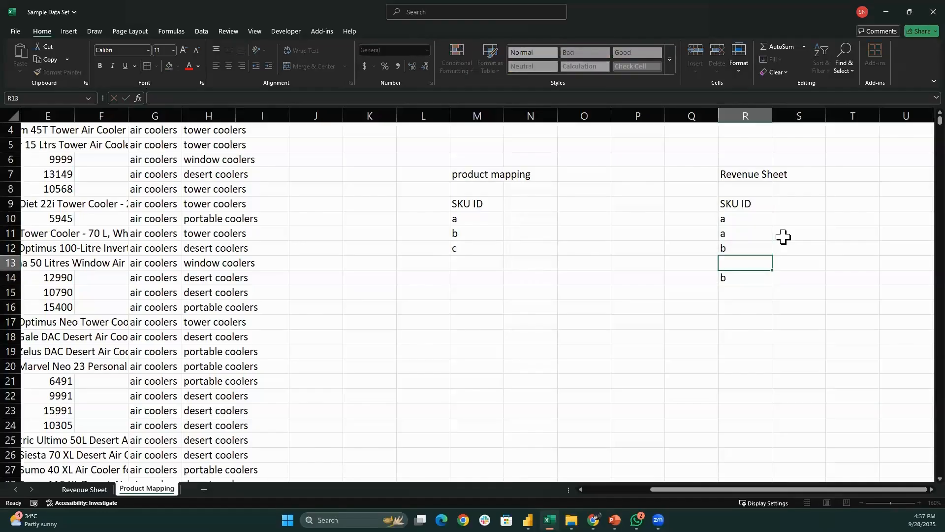
pyautogui.write('b')
pyautogui.press('Return')
pyautogui.press('Return')
pyautogui.write('c')
pyautogui.press('Return')
pyautogui.write('c')
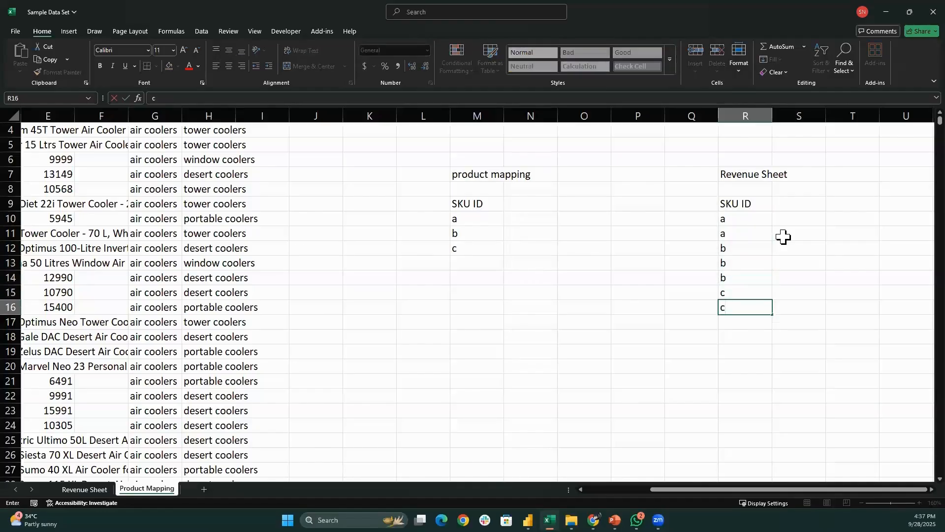
pyautogui.press('Return')
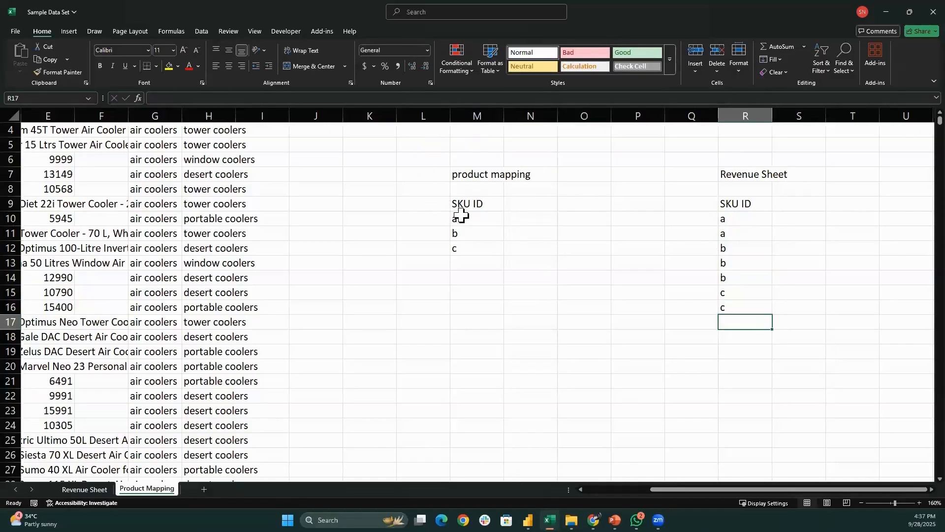
# Compare the unique SKU IDs under product mapping with the repeated SKU IDs under Revenue Sheet
pyautogui.moveTo(461, 215); pyautogui.dragTo(470, 248)
pyautogui.moveTo(748, 219); pyautogui.dragTo(759, 298)
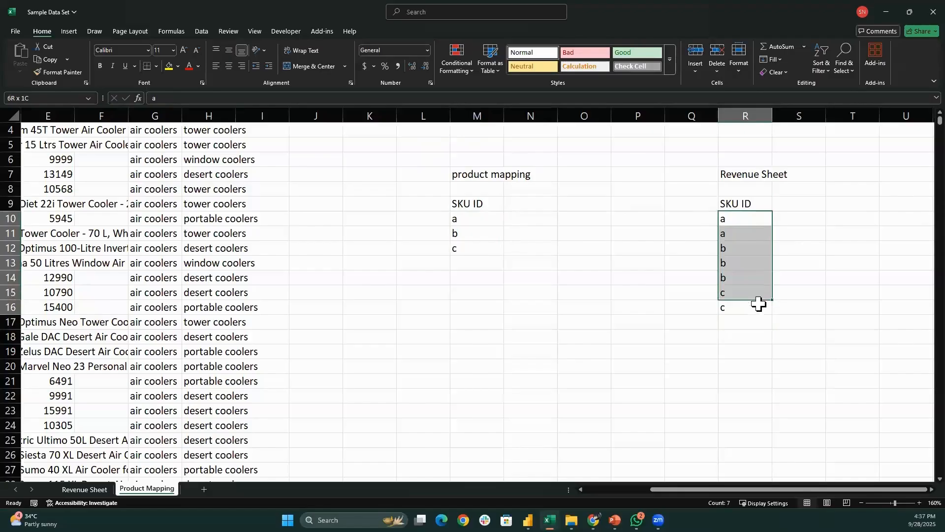
pyautogui.moveTo(480, 222); pyautogui.dragTo(481, 248)
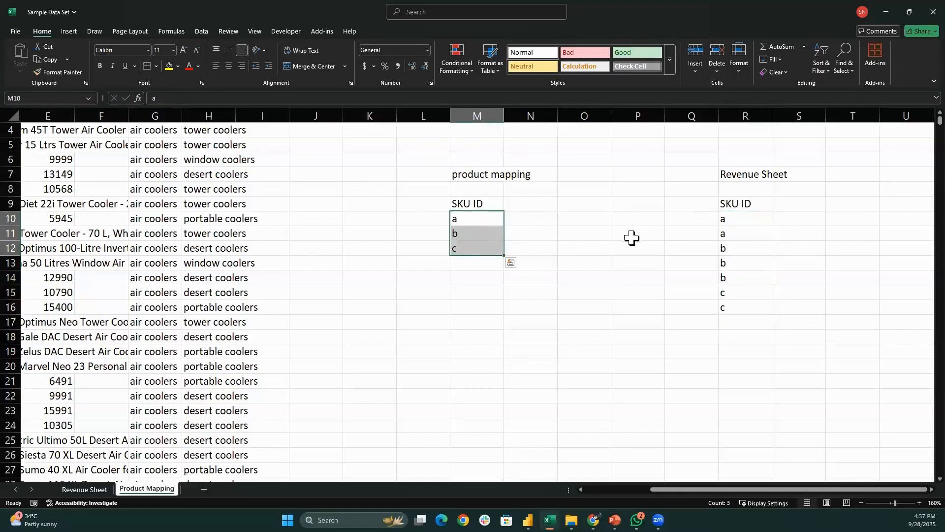
pyautogui.moveTo(748, 219); pyautogui.dragTo(751, 312)
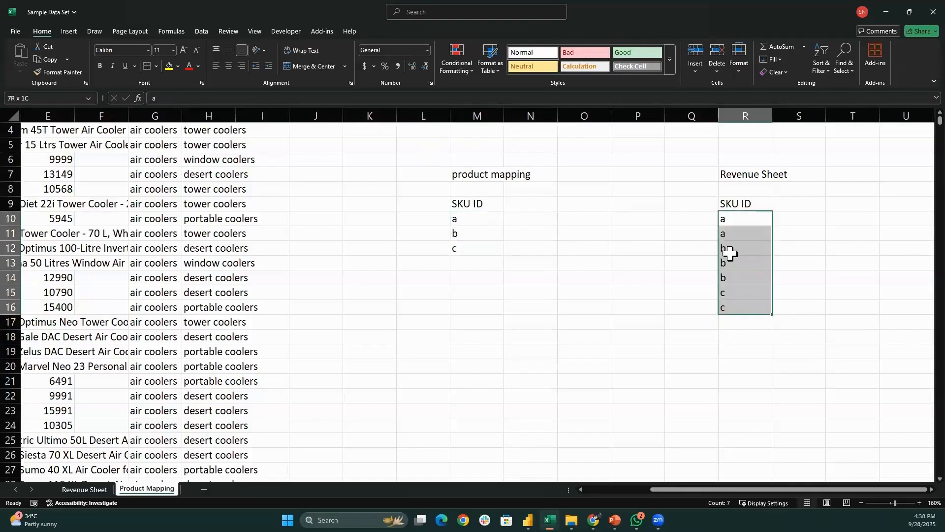
pyautogui.click(467, 220)
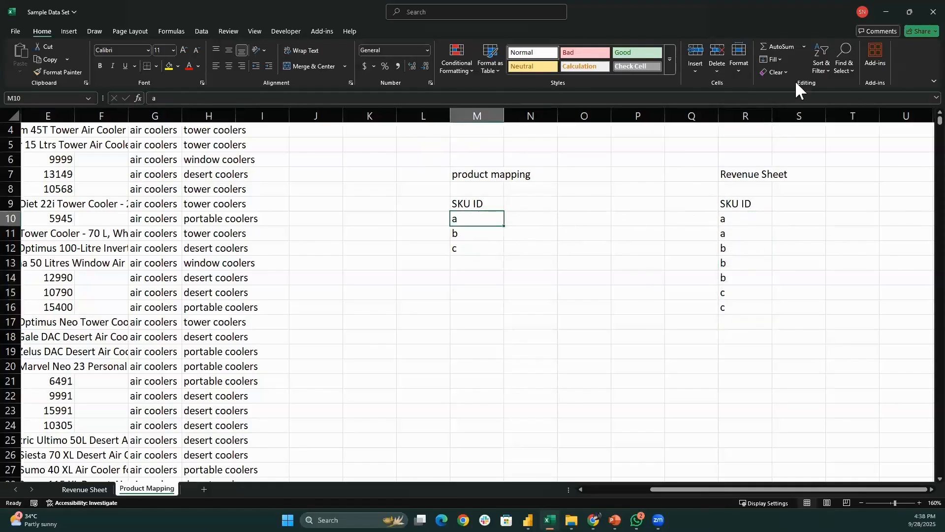
# Switch back to Power BI and review the cardinality options of the Product Mapping–Revenue Sheet relationship, leaving the settings unsaved
pyautogui.click(881, 13)
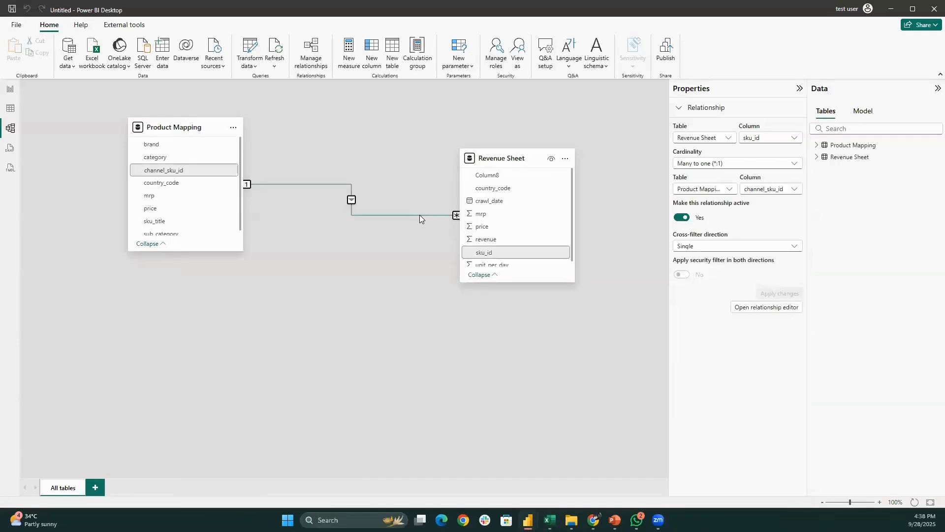
pyautogui.doubleClick(419, 215)
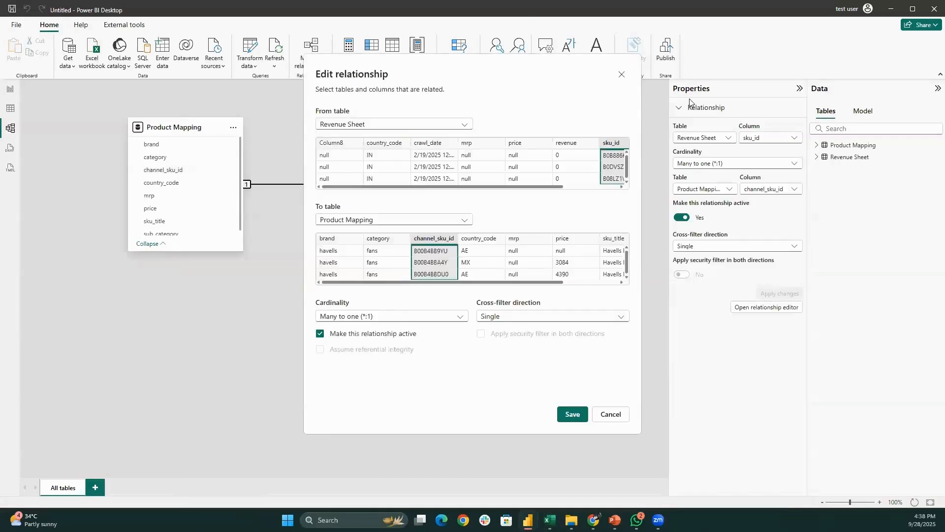
pyautogui.click(371, 317)
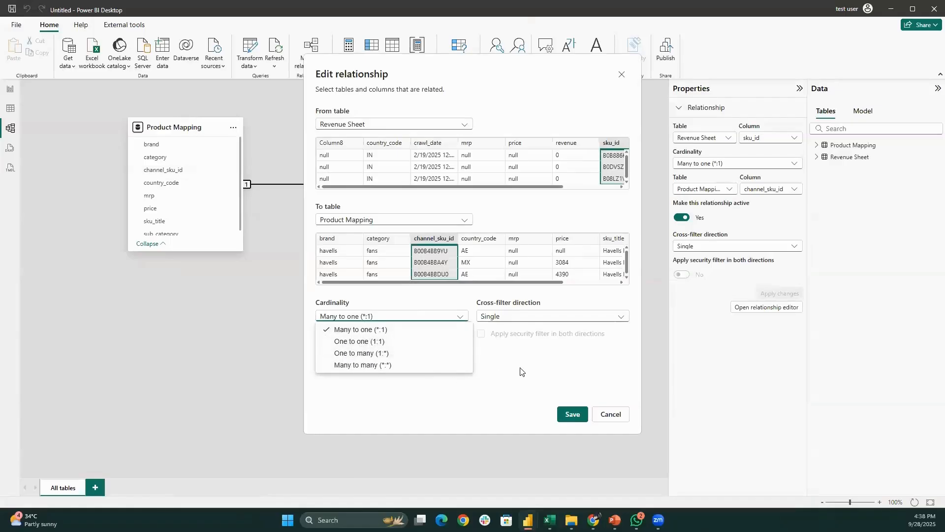
pyautogui.click(574, 379)
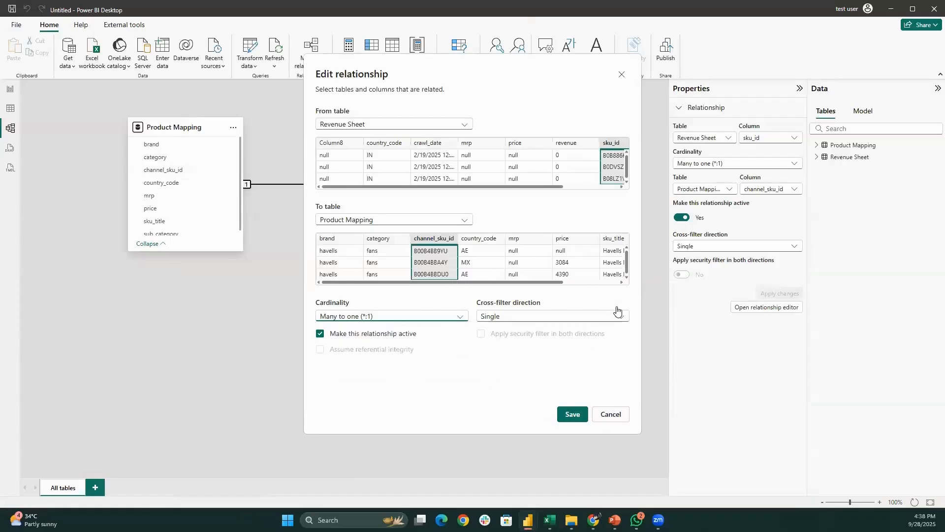
pyautogui.click(621, 415)
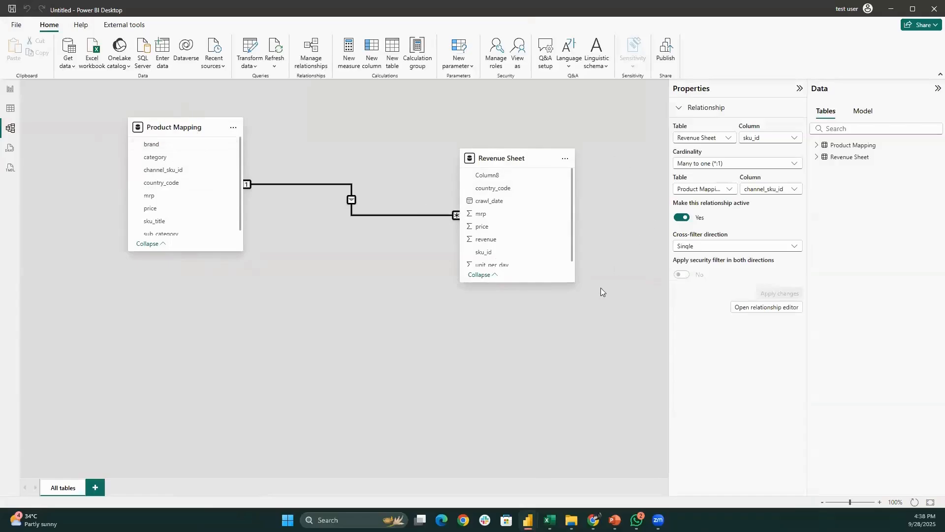
# Set the relationship to many-to-many cardinality with single cross-filter direction, Revenue Sheet filtering Product Mapping, and save it
pyautogui.doubleClick(351, 202)
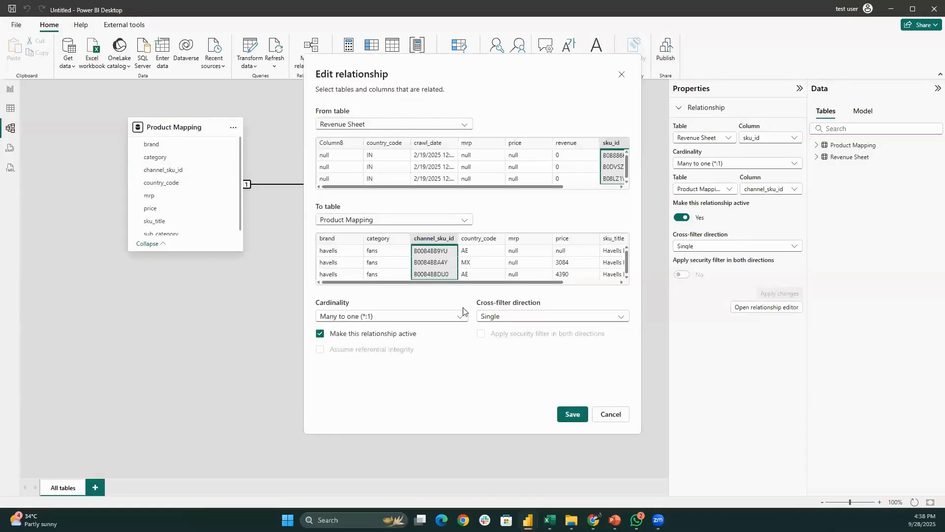
pyautogui.click(426, 318)
pyautogui.click(363, 365)
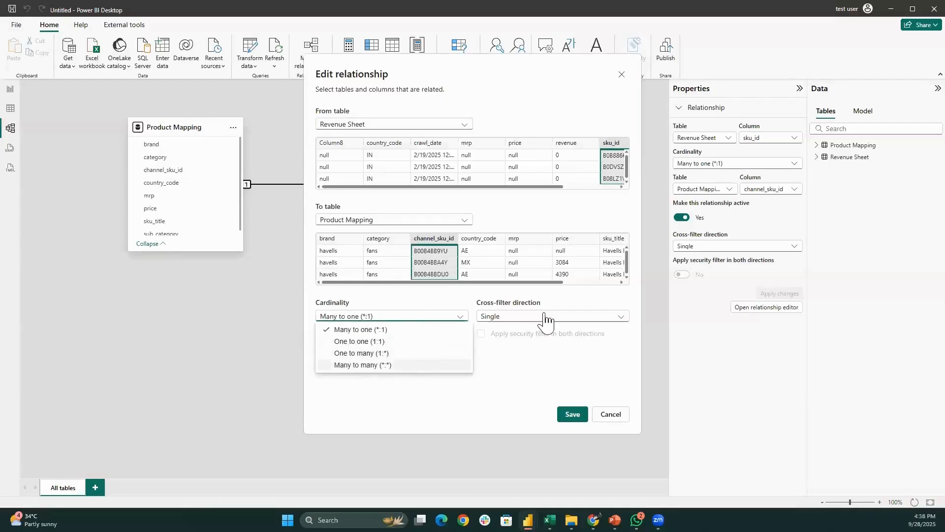
pyautogui.click(551, 318)
pyautogui.click(536, 342)
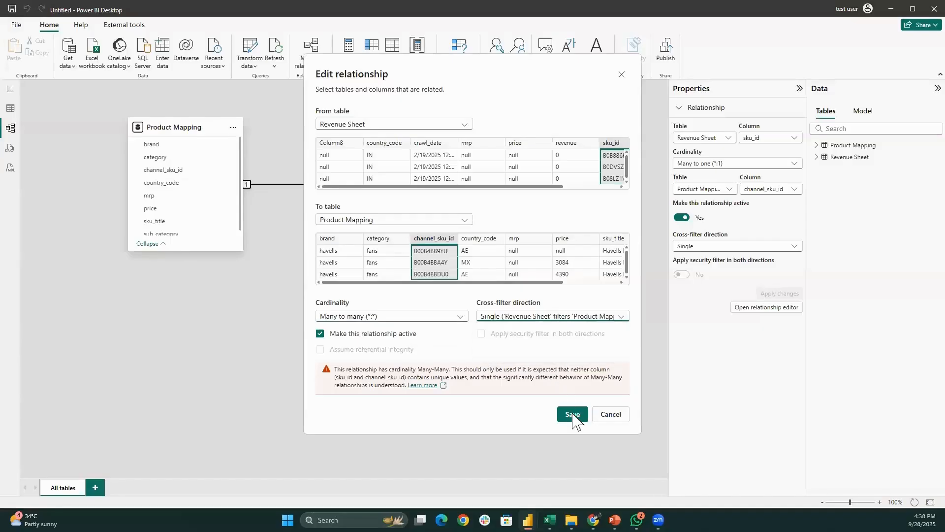
pyautogui.click(573, 416)
pyautogui.click(579, 412)
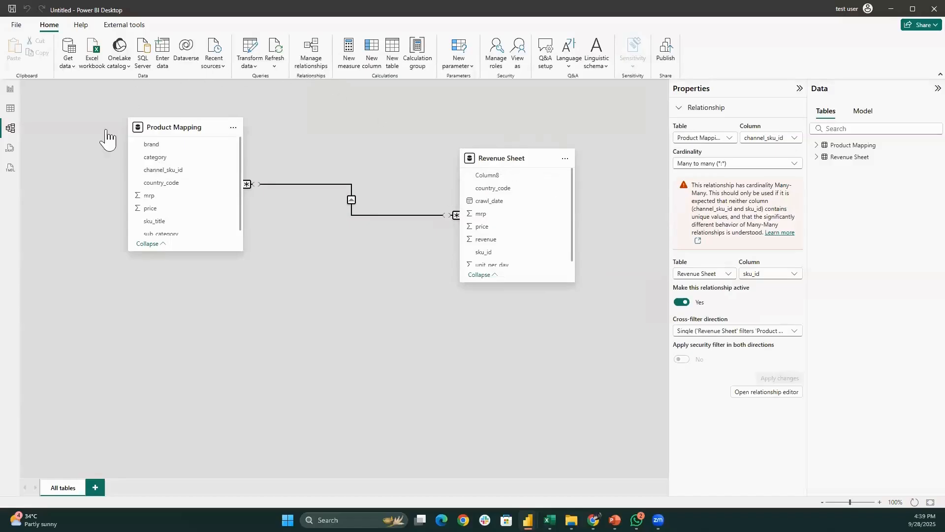
# Set the relationship's cross-filter direction to Both, save it, and reposition the Revenue Sheet table in the diagram
pyautogui.doubleClick(302, 184)
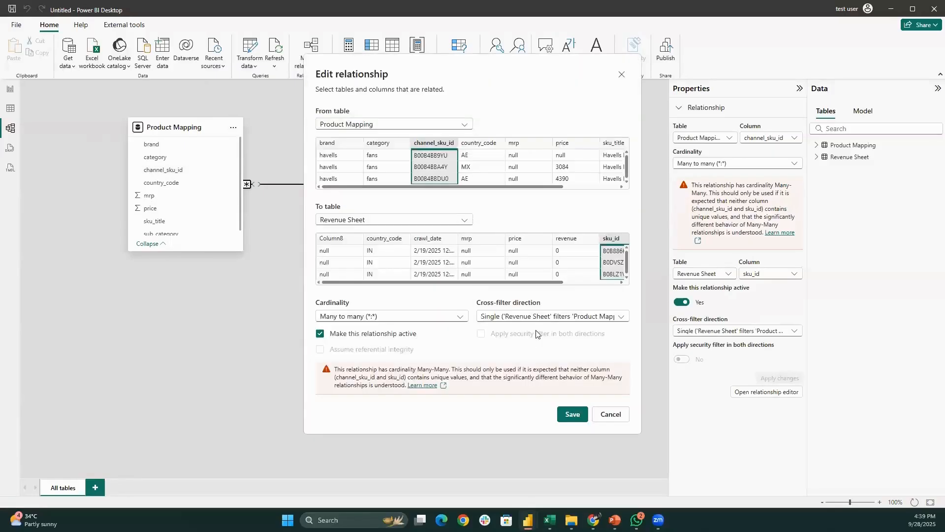
pyautogui.click(529, 317)
pyautogui.click(544, 357)
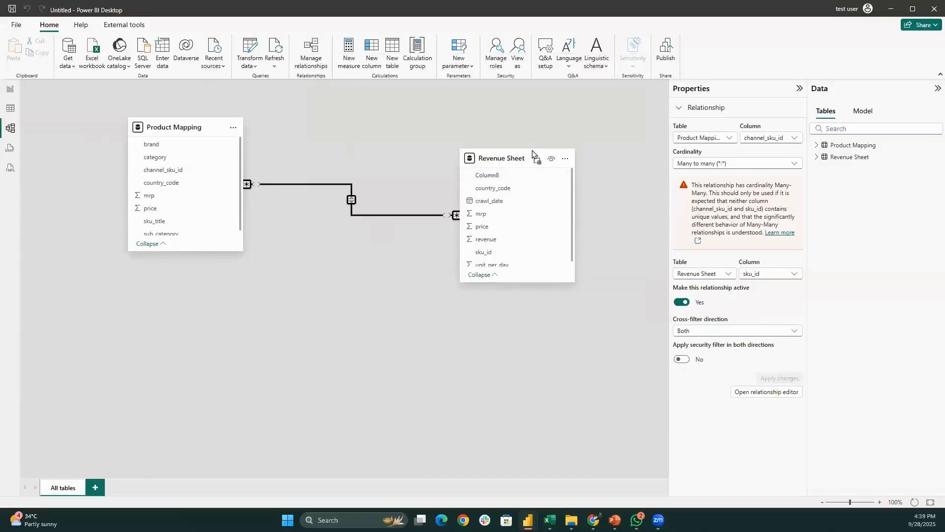
pyautogui.moveTo(522, 158); pyautogui.dragTo(562, 137)
# Change the relationship to one-to-many cardinality from Product Mapping to Revenue Sheet with single cross-filter direction, and save it
pyautogui.doubleClick(389, 189)
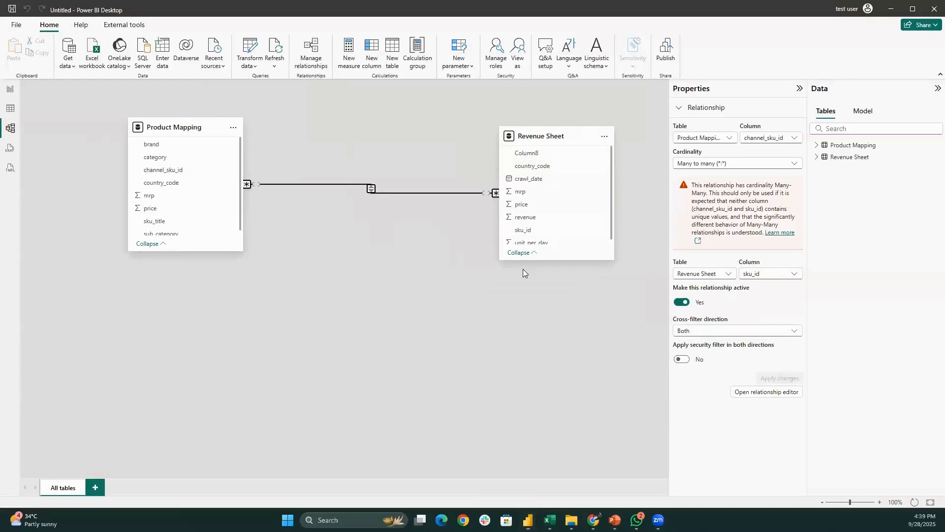
pyautogui.click(579, 317)
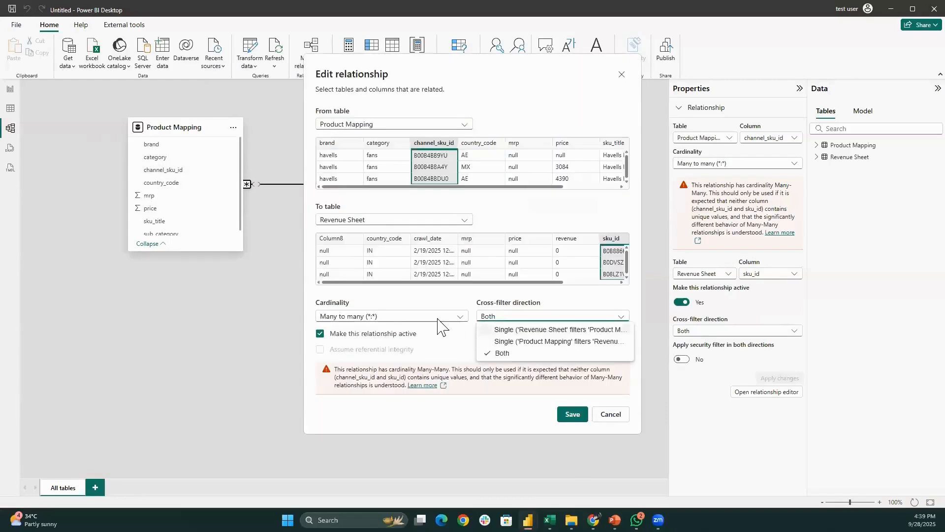
pyautogui.press('Escape')
pyautogui.click(413, 317)
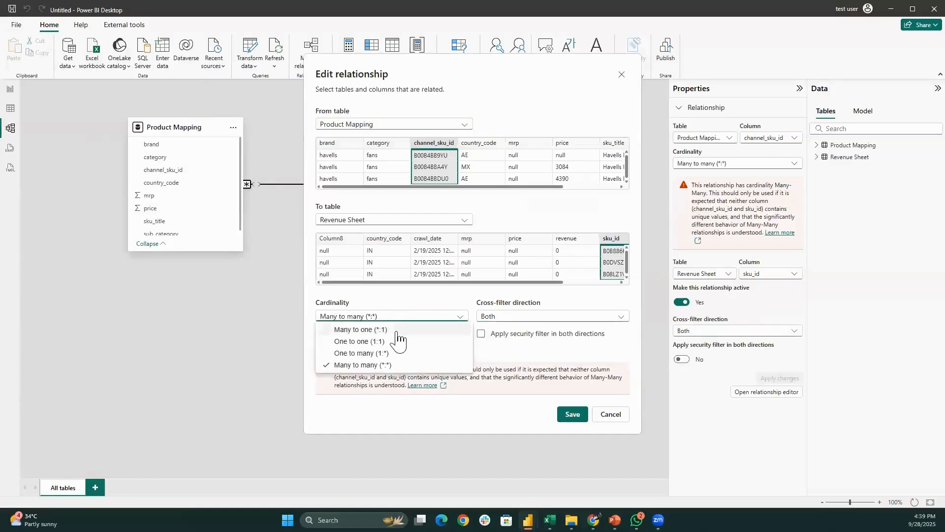
pyautogui.click(392, 353)
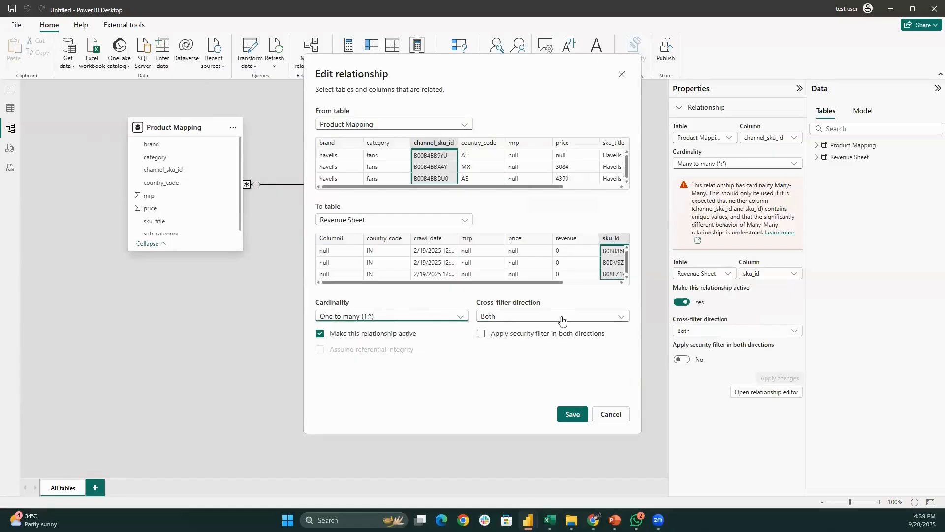
pyautogui.click(560, 319)
pyautogui.click(572, 414)
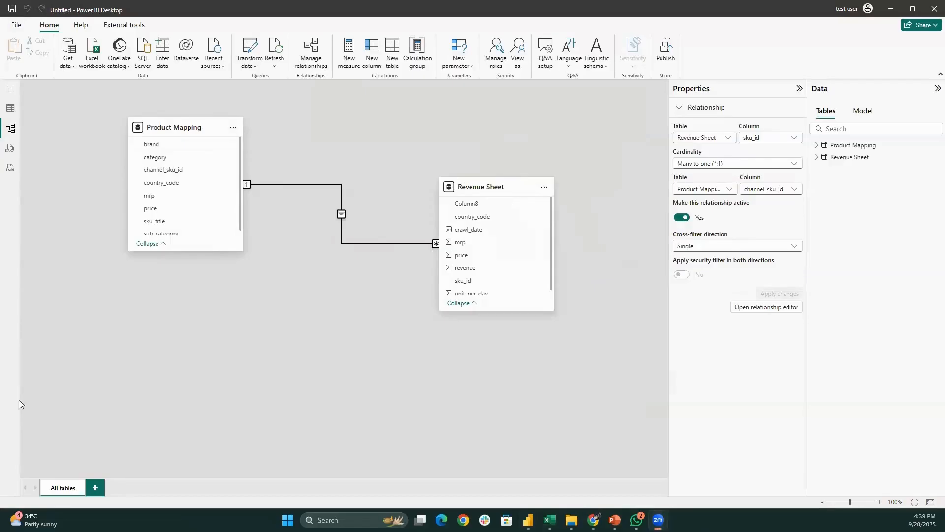
# Examine the revenue line chart, the crawl_date slicer and the category slicer on the report page, including the fields each uses
pyautogui.click(257, 305)
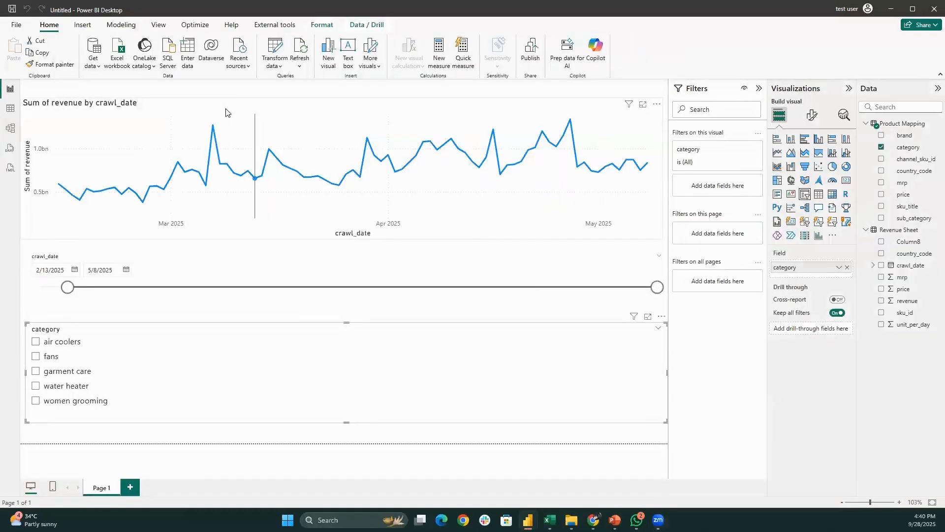
pyautogui.click(276, 111)
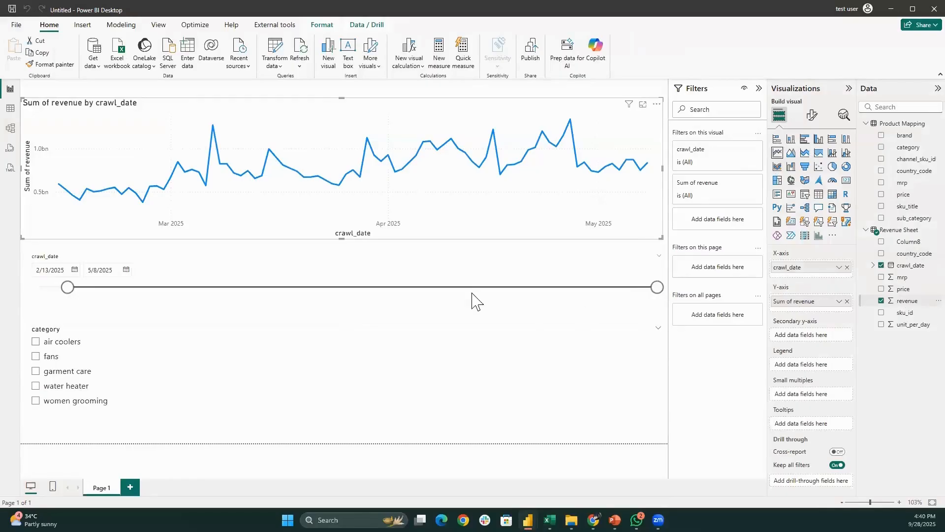
pyautogui.click(292, 259)
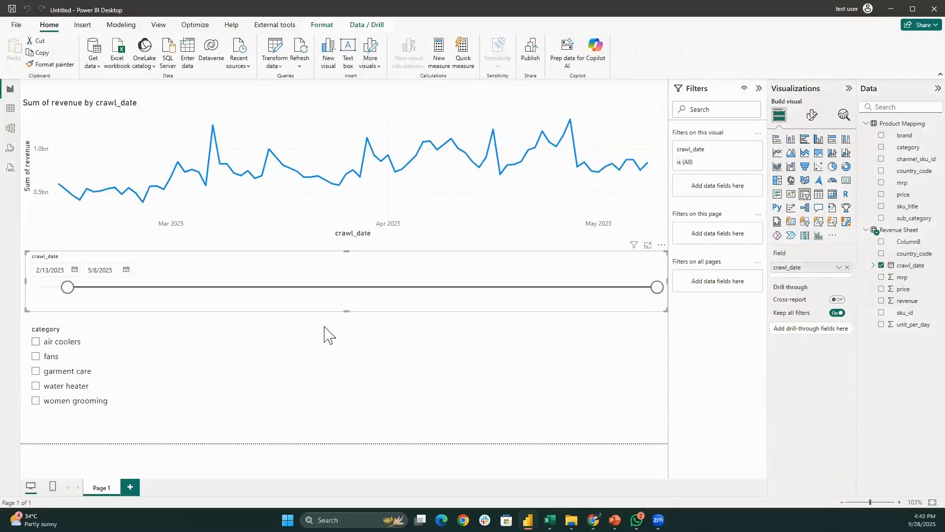
pyautogui.click(320, 335)
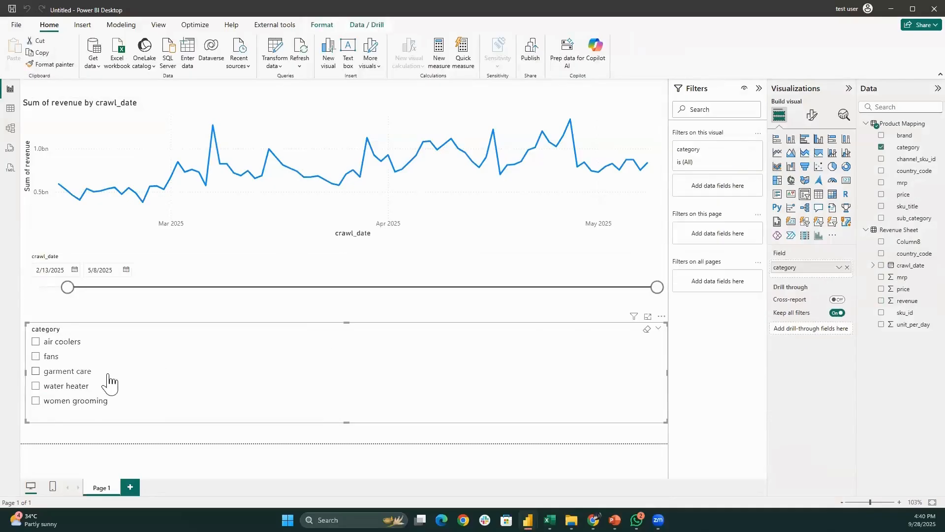
# Return to the model diagram, check the relationship's settings, and delete the relationship between Revenue Sheet and Product Mapping
pyautogui.click(10, 128)
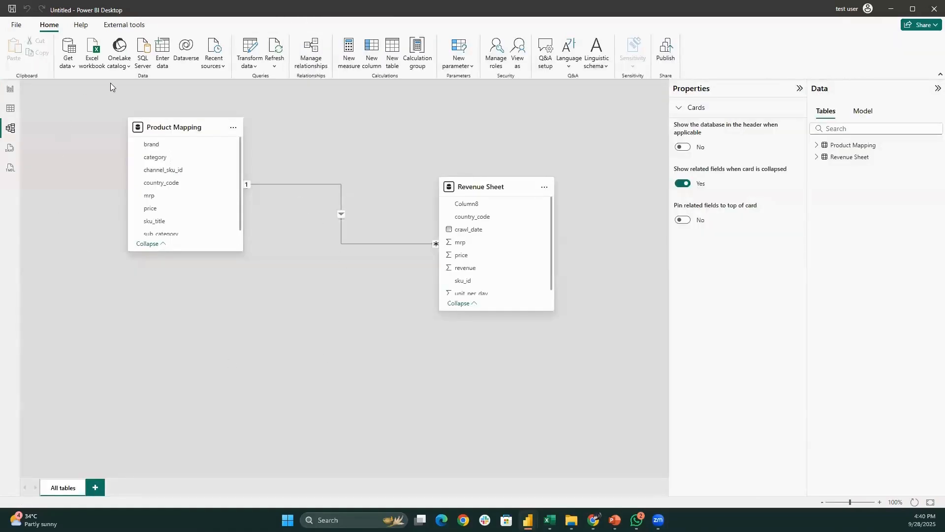
pyautogui.doubleClick(342, 227)
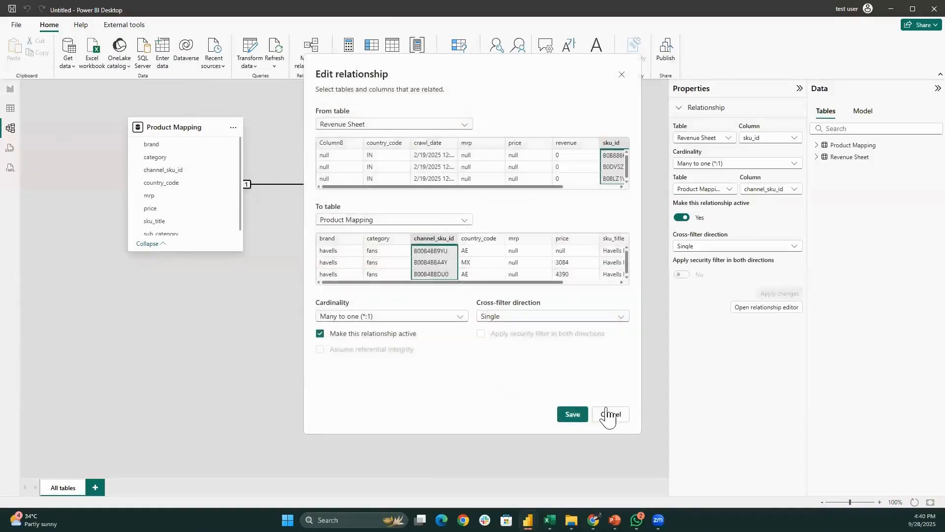
pyautogui.click(610, 414)
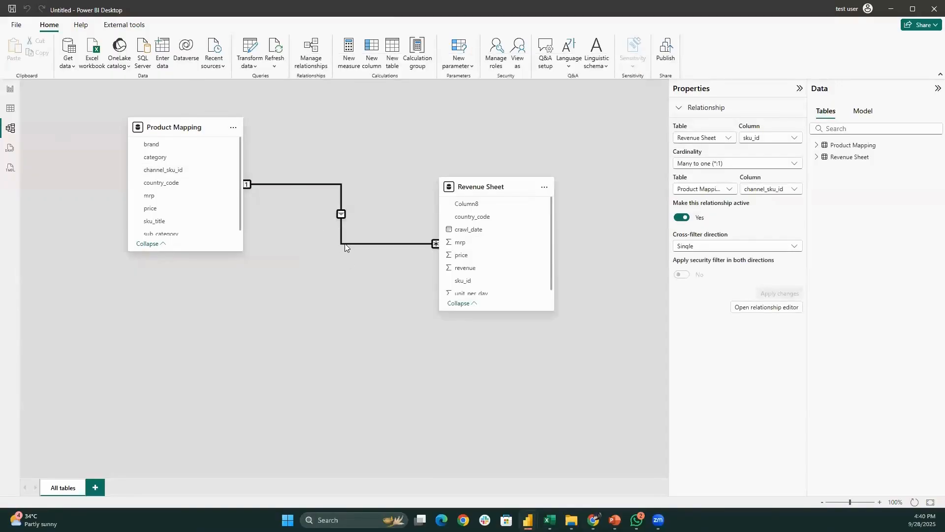
pyautogui.rightClick(345, 247)
pyautogui.click(405, 252)
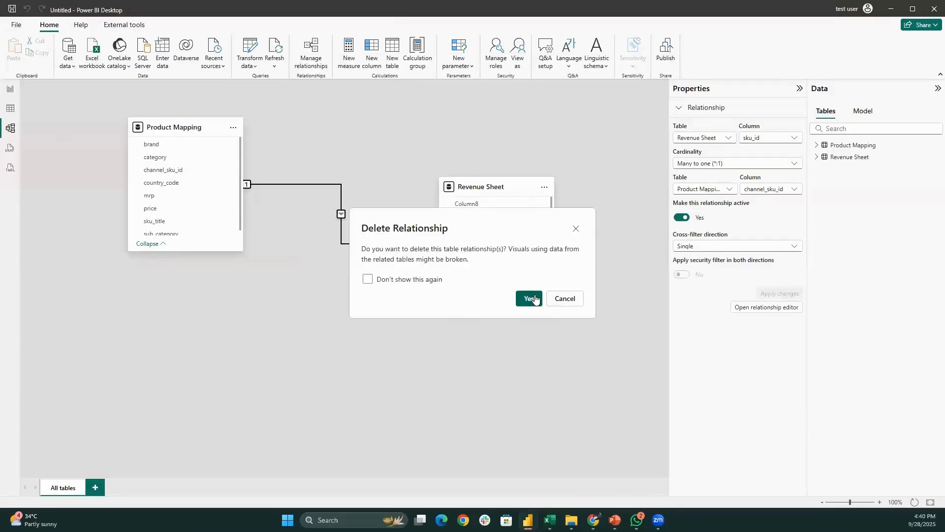
pyautogui.click(530, 298)
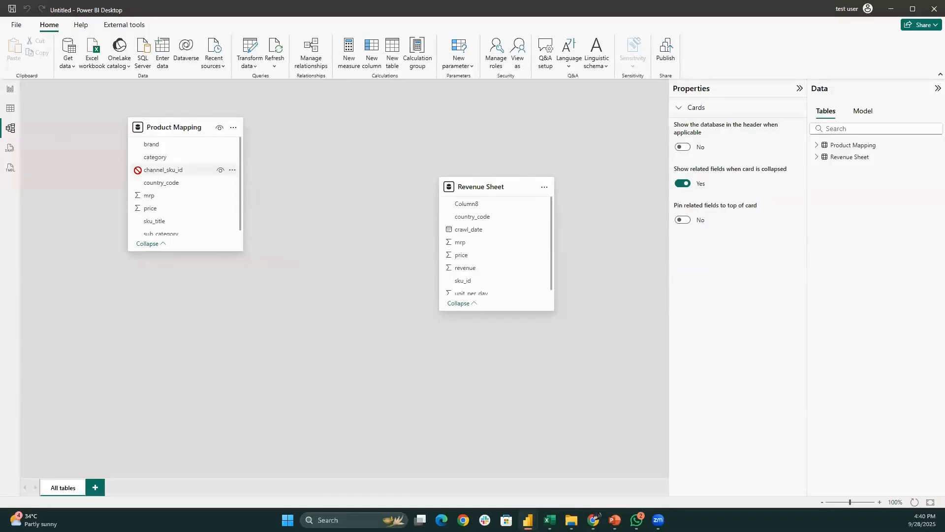
pyautogui.moveTo(138, 170); pyautogui.dragTo(502, 285)
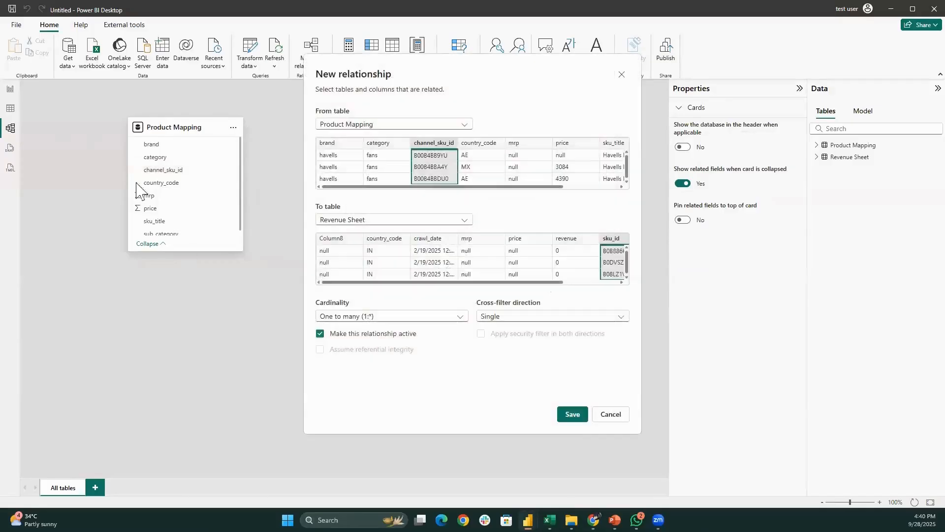
pyautogui.click(616, 415)
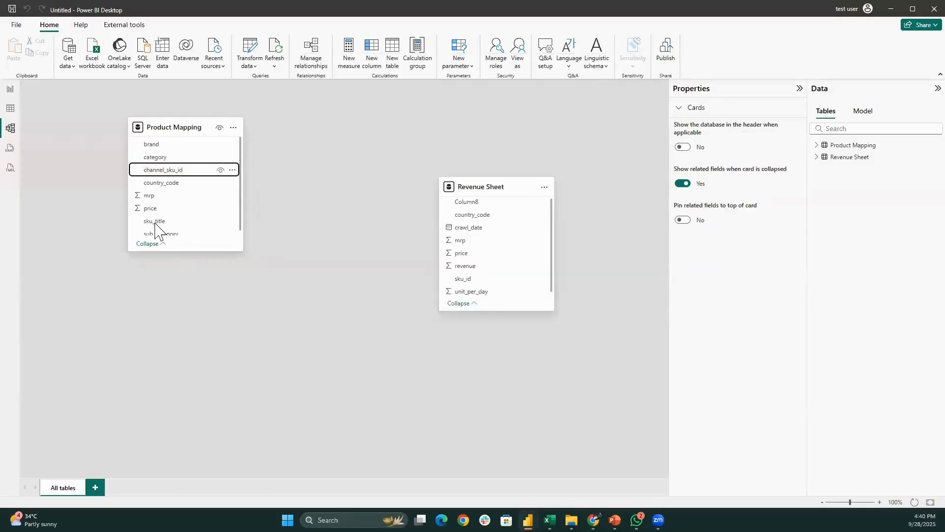
pyautogui.moveTo(172, 171); pyautogui.dragTo(501, 281)
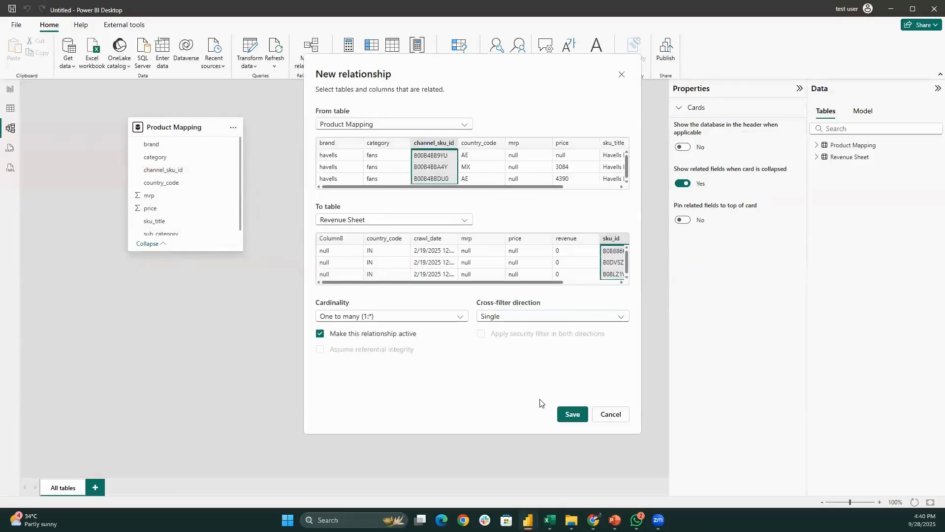
pyautogui.click(613, 415)
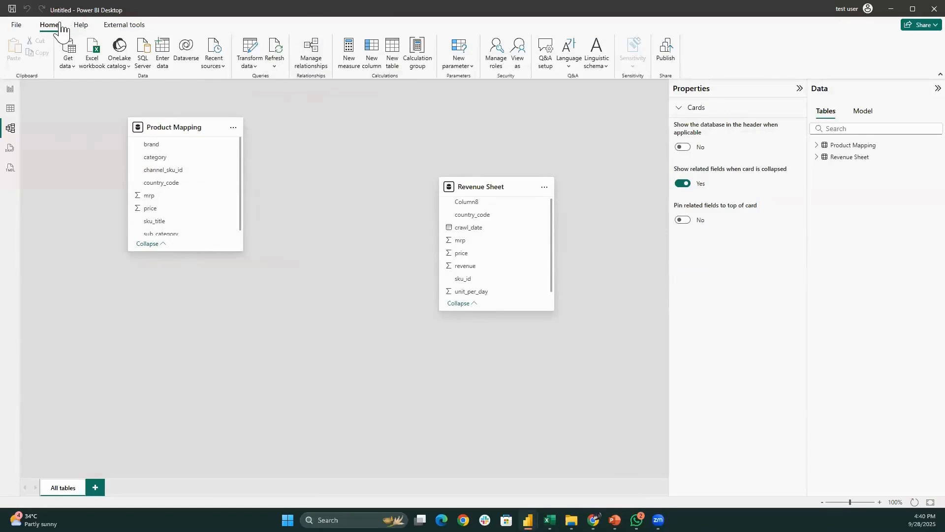
# Create and save a new relationship from Product Mapping's channel_sku_id to Revenue Sheet's sku_id using Manage relationships
pyautogui.click(305, 49)
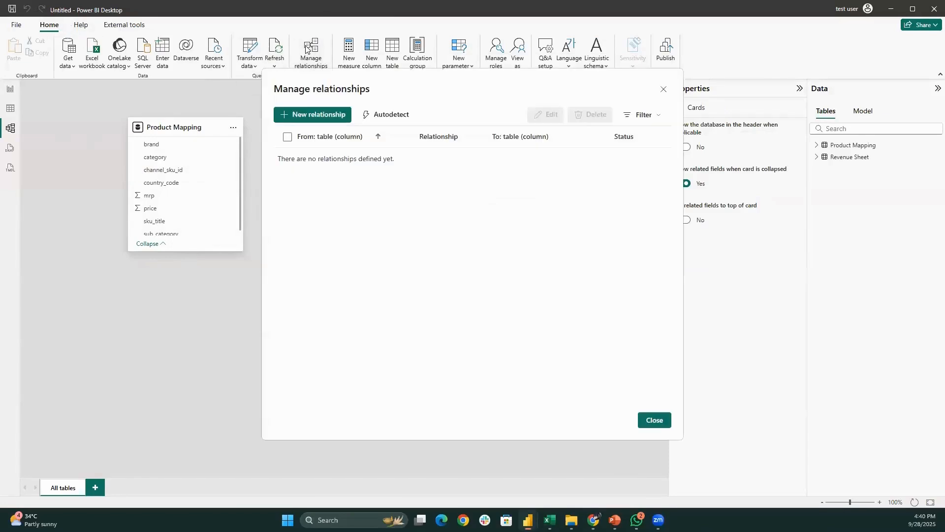
pyautogui.click(315, 115)
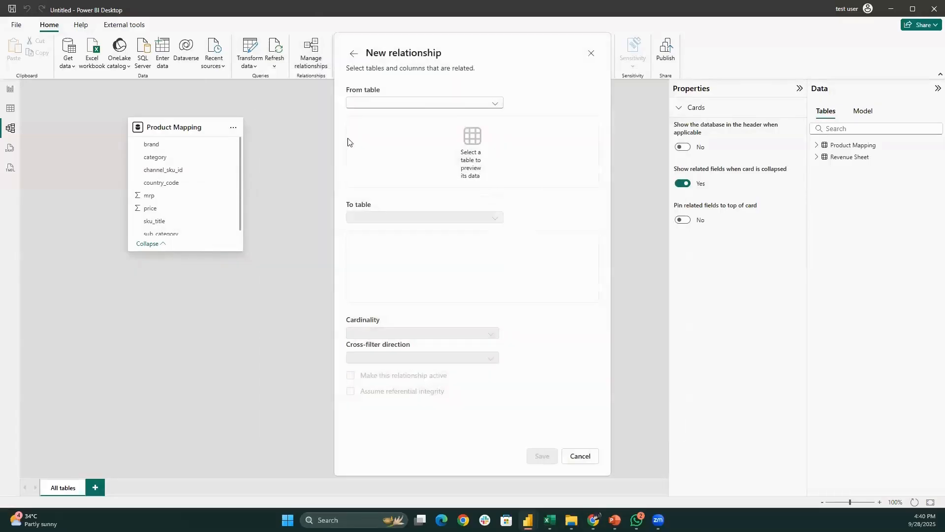
pyautogui.click(451, 104)
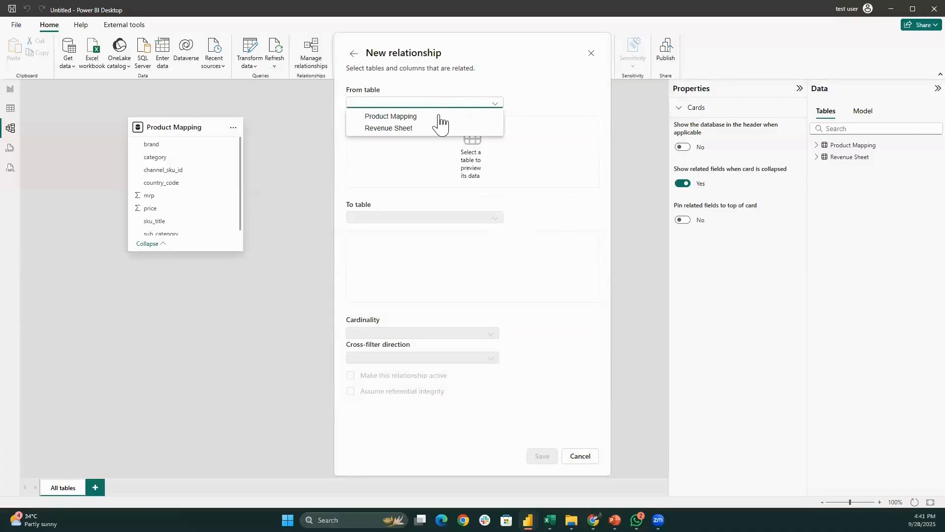
pyautogui.click(438, 117)
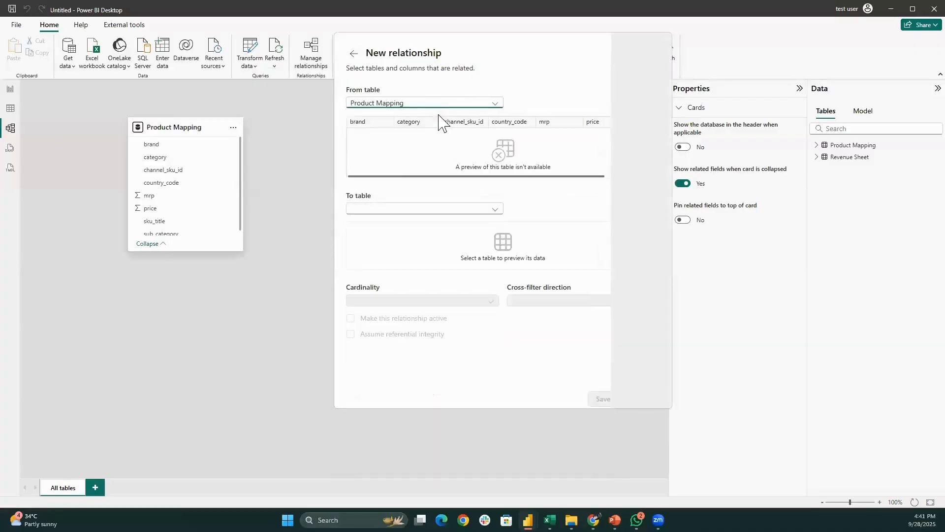
pyautogui.click(460, 199)
pyautogui.click(446, 214)
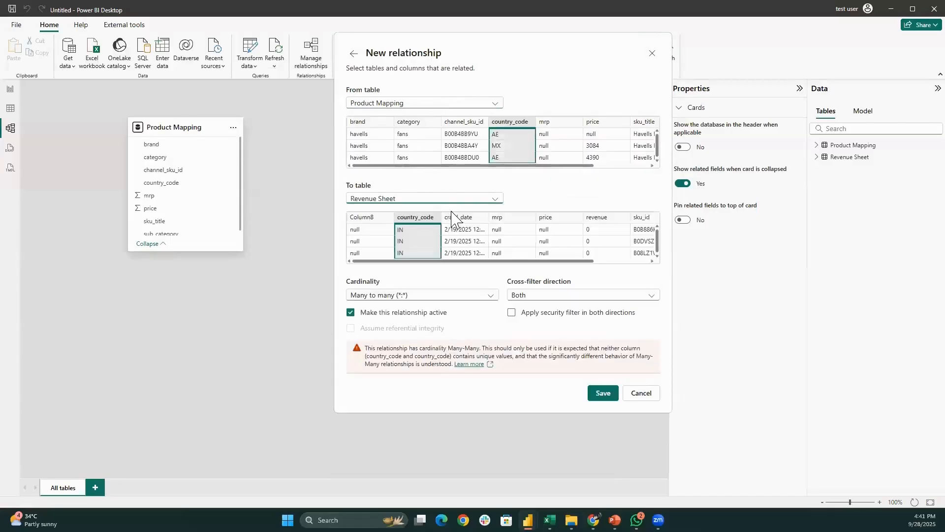
pyautogui.click(460, 123)
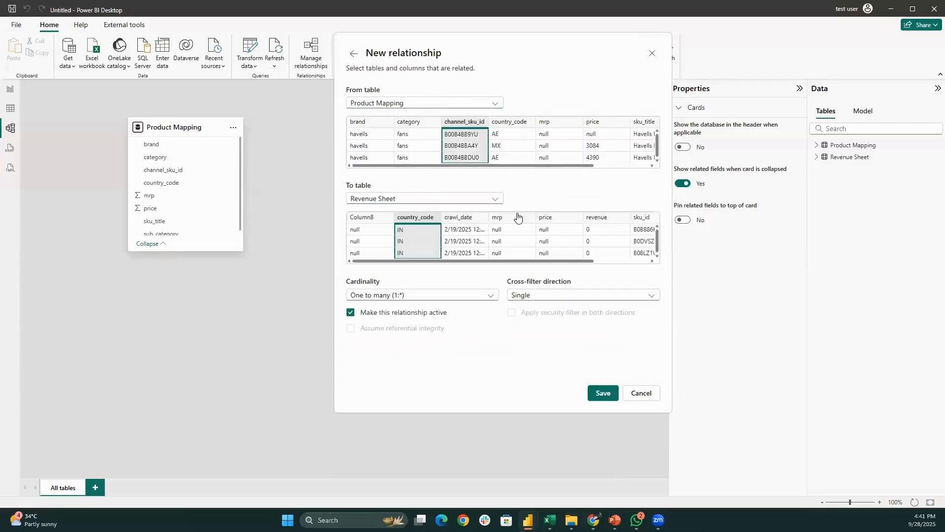
pyautogui.click(635, 227)
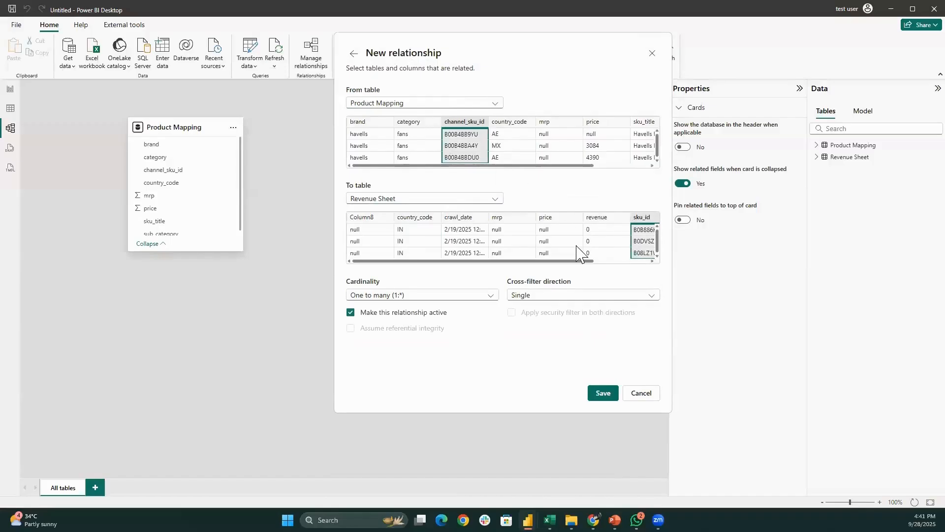
pyautogui.click(606, 393)
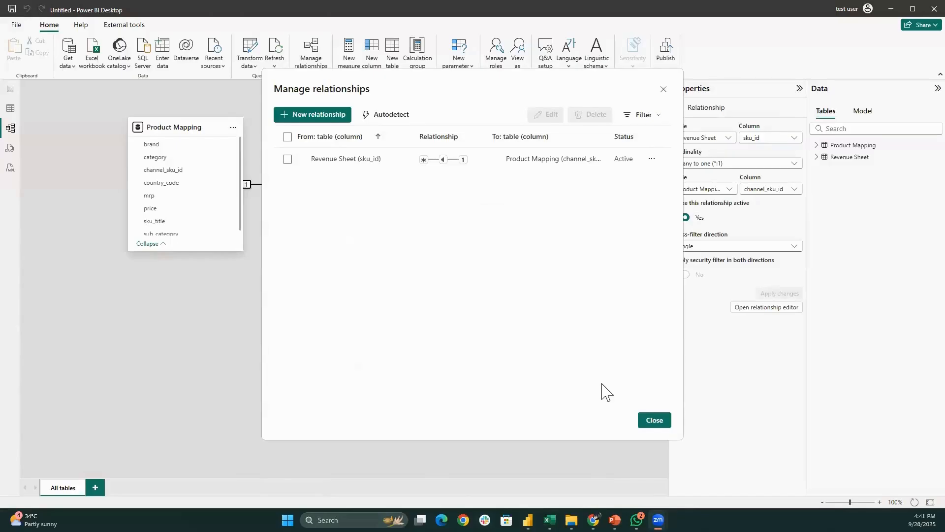
pyautogui.click(662, 419)
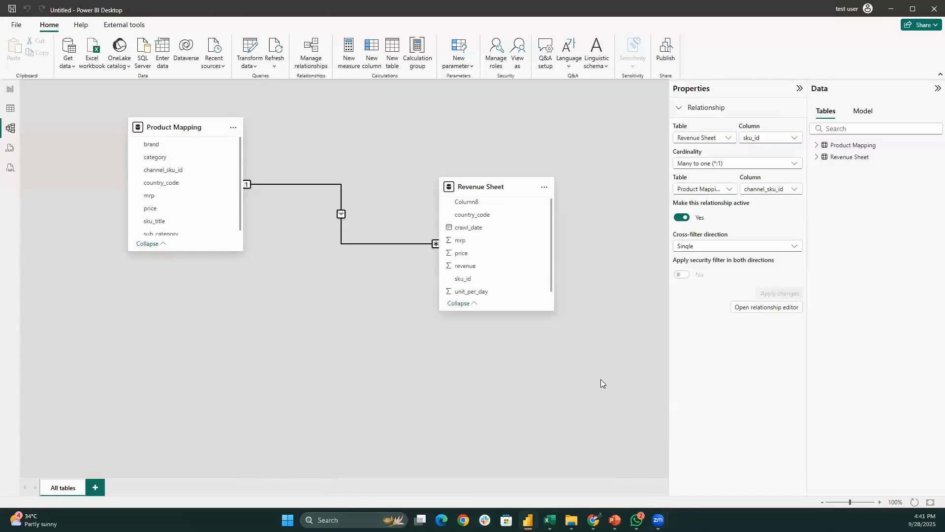
# Edit the relationship between Revenue Sheet and Product Mapping, trying one-to-many and many-to-many cardinality
pyautogui.doubleClick(384, 243)
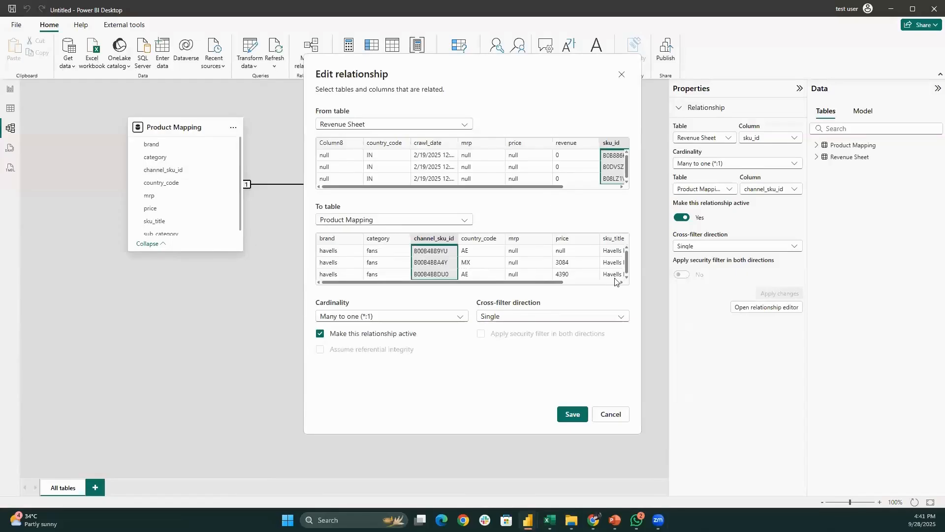
pyautogui.moveTo(556, 186); pyautogui.dragTo(614, 187)
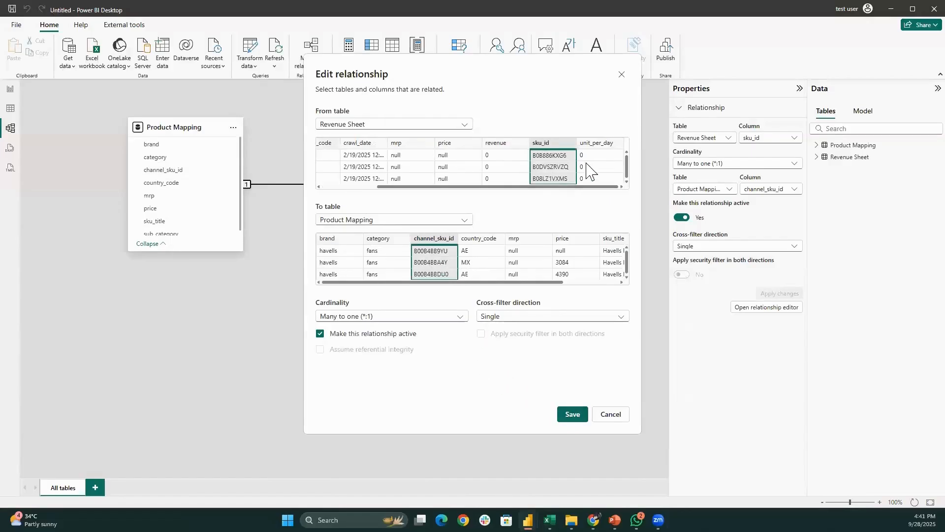
pyautogui.click(392, 318)
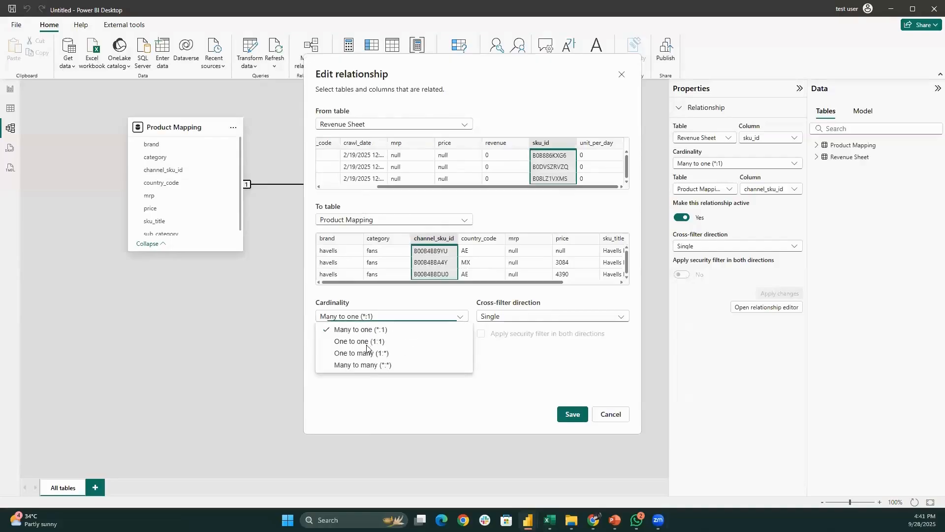
pyautogui.click(375, 353)
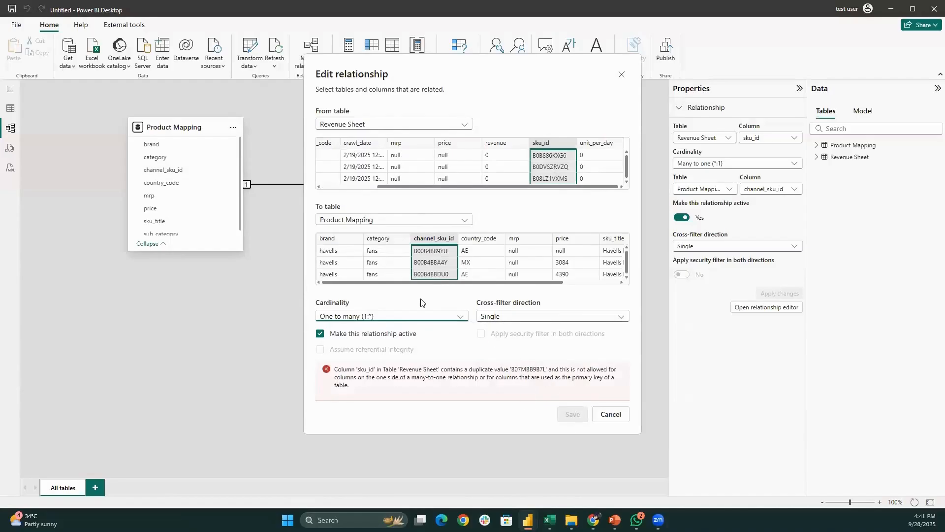
pyautogui.click(415, 317)
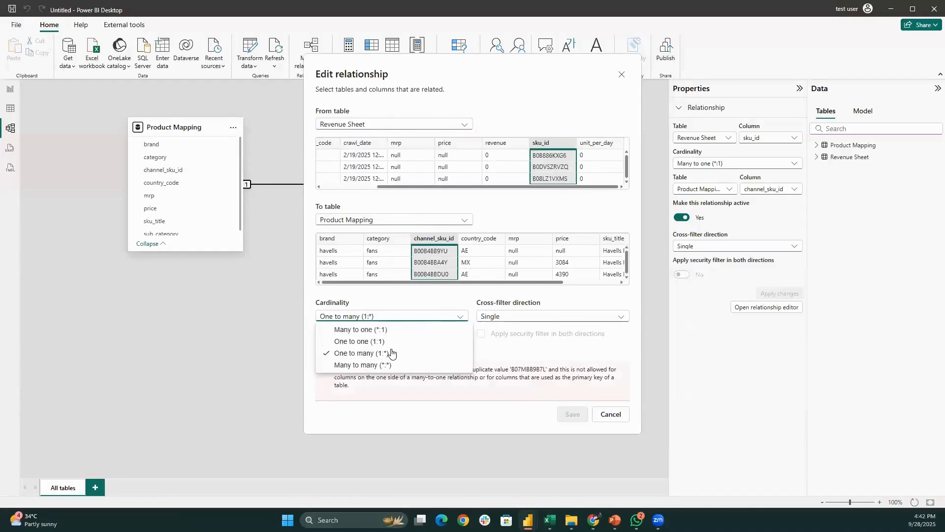
pyautogui.click(379, 366)
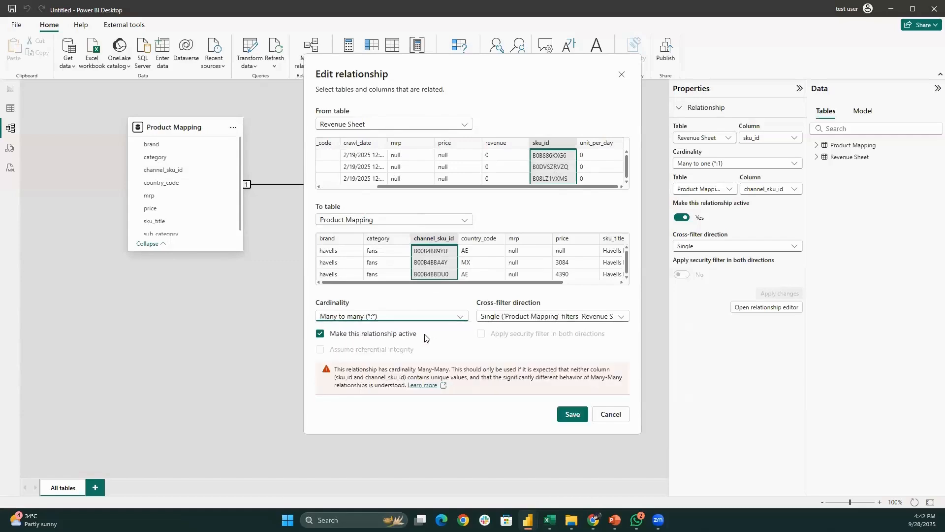
# Set the relationship's cardinality back to many-to-one with single cross-filter direction and save it
pyautogui.click(433, 318)
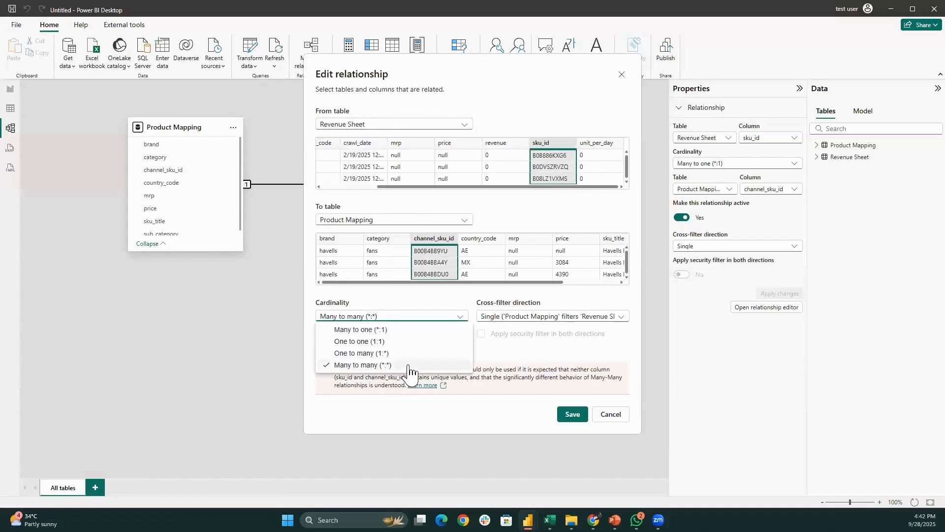
pyautogui.click(454, 316)
pyautogui.click(445, 318)
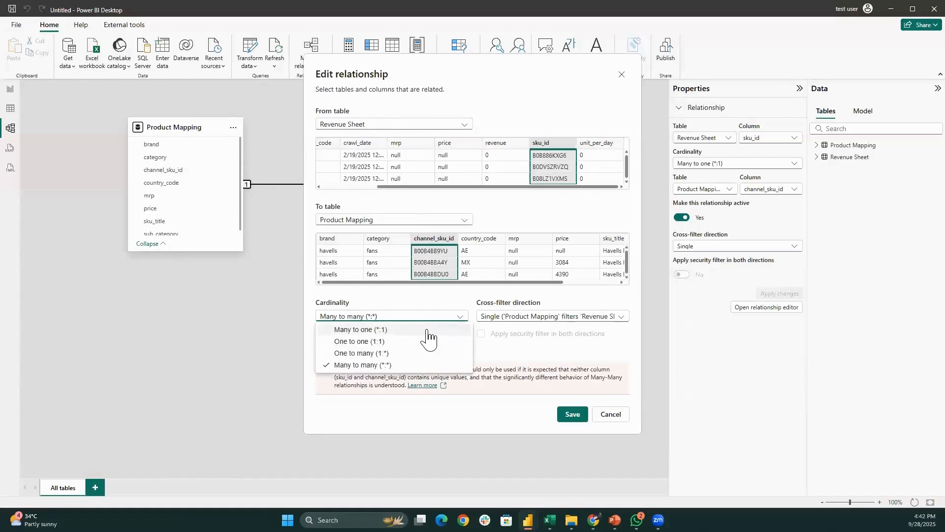
pyautogui.click(427, 330)
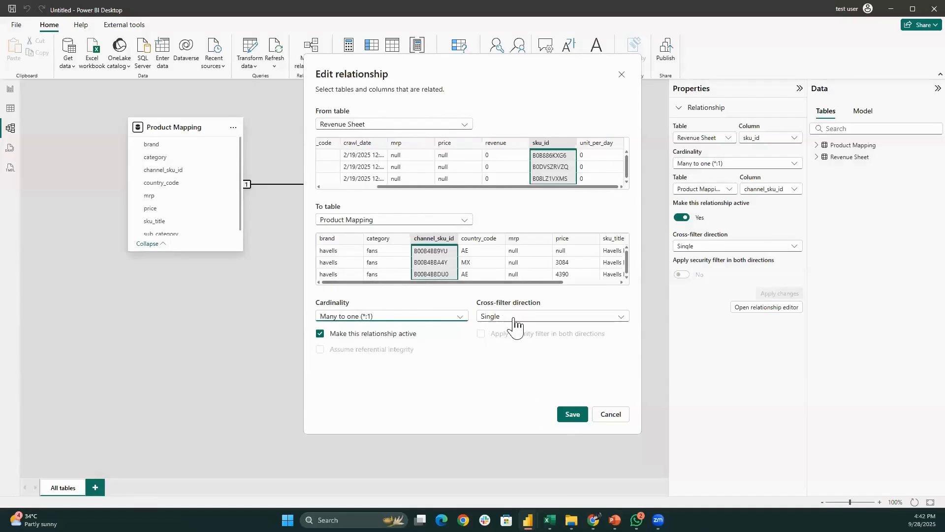
pyautogui.click(572, 415)
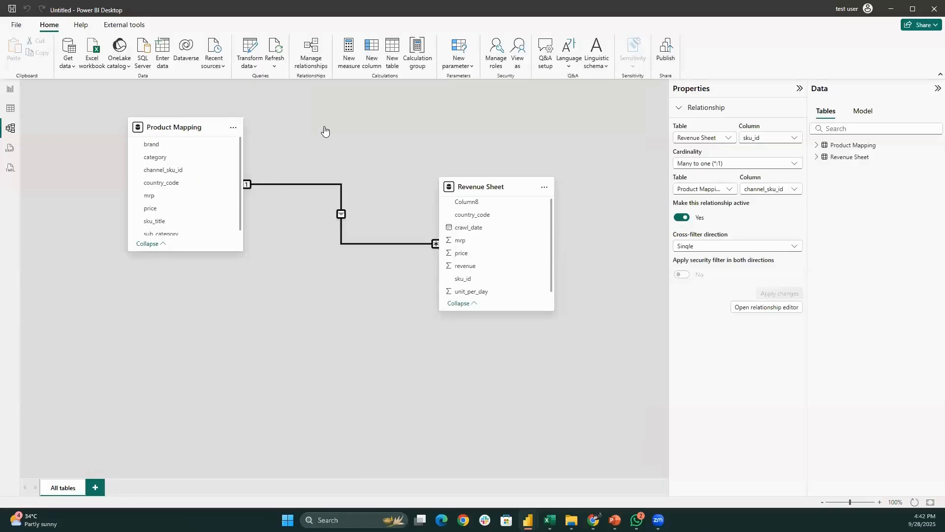
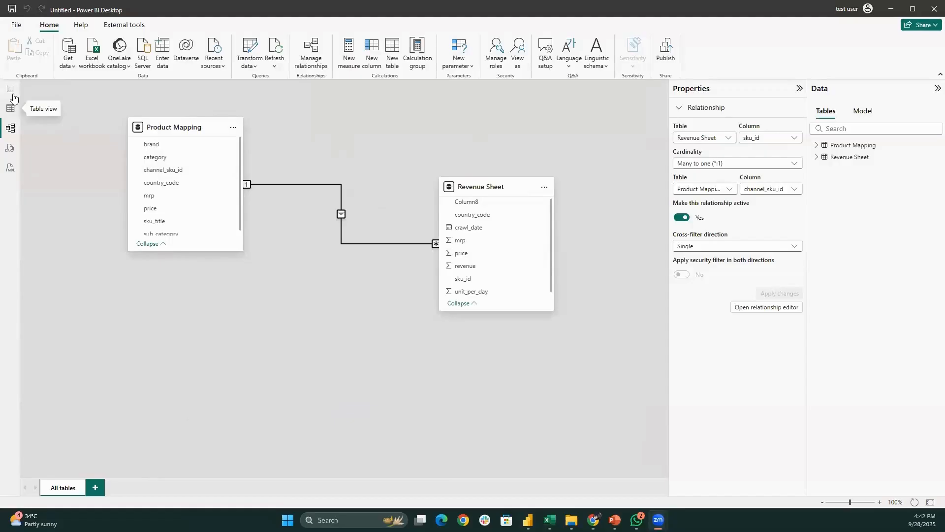
# Return to the report page and check how the revenue line chart responds to different category slicer selections, ending on air coolers
pyautogui.click(10, 89)
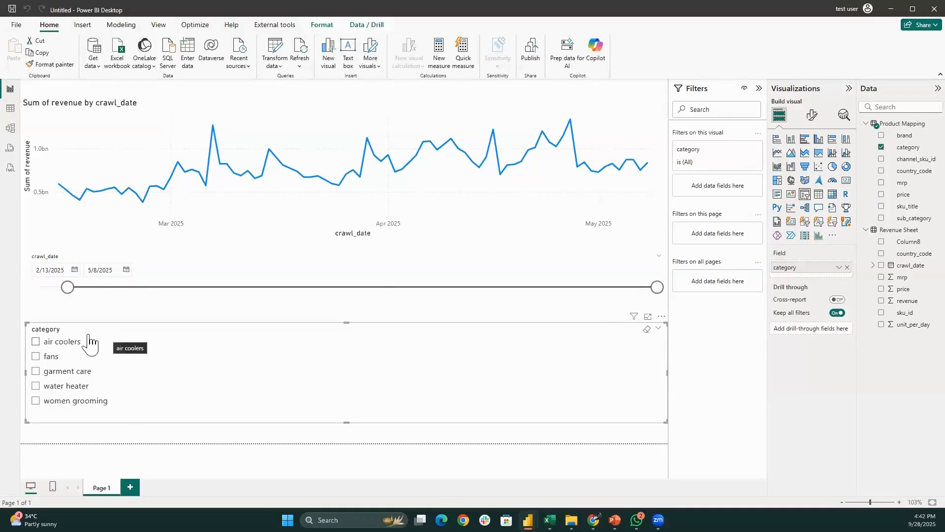
pyautogui.click(71, 343)
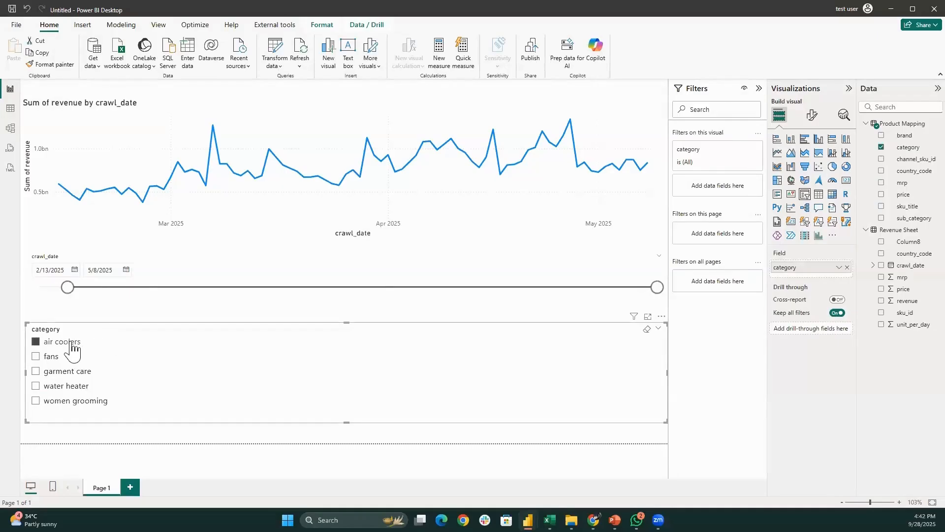
pyautogui.click(72, 373)
pyautogui.click(58, 386)
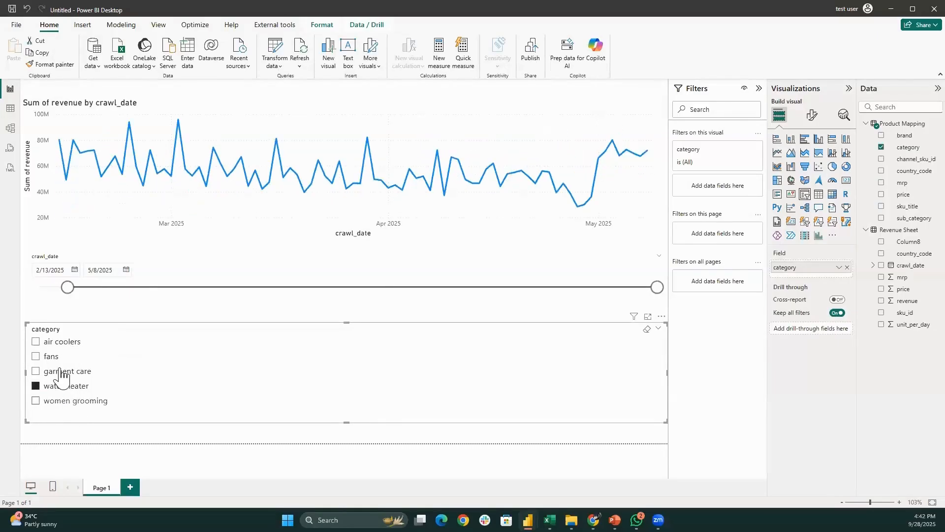
pyautogui.click(55, 400)
pyautogui.click(57, 386)
pyautogui.click(55, 370)
pyautogui.click(58, 356)
pyautogui.click(92, 343)
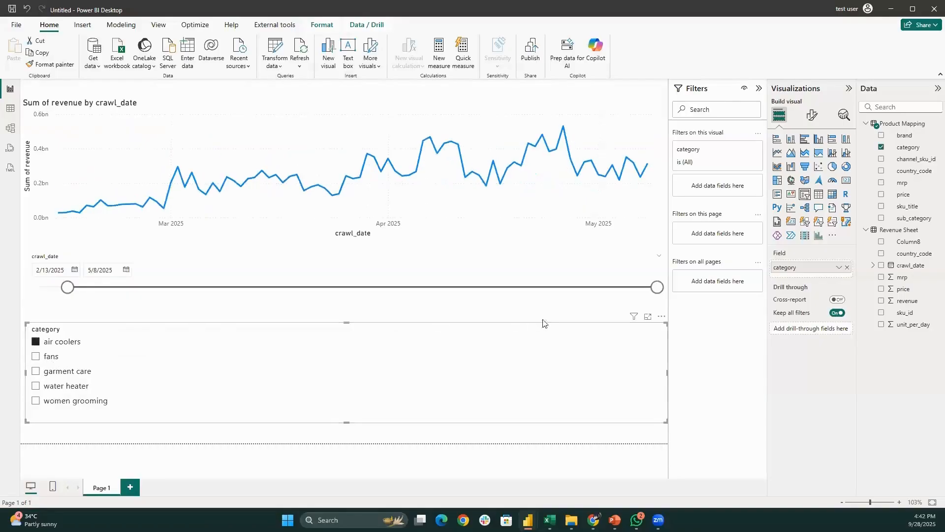
# Delete the category slicer, the crawl_date slicer and the revenue line chart from the report page
pyautogui.click(585, 425)
pyautogui.click(583, 419)
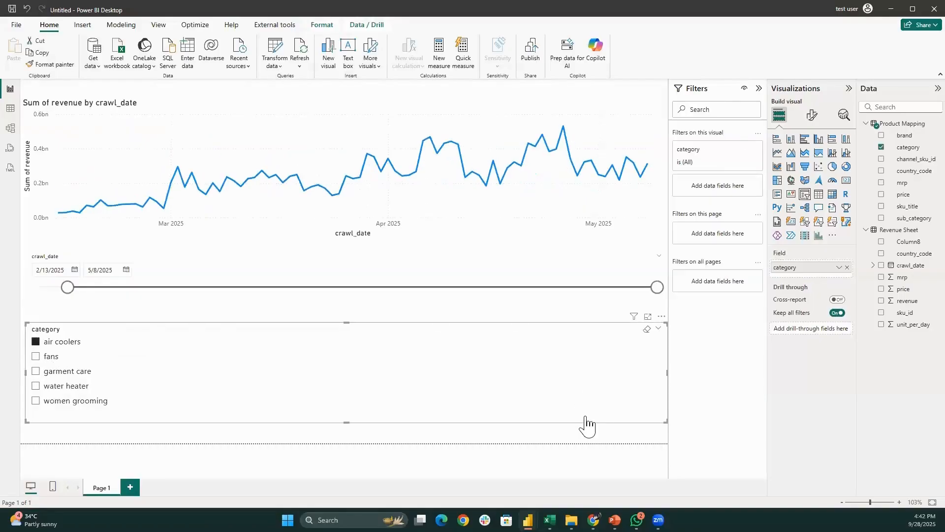
pyautogui.press('Delete')
pyautogui.click(591, 266)
pyautogui.press('Delete')
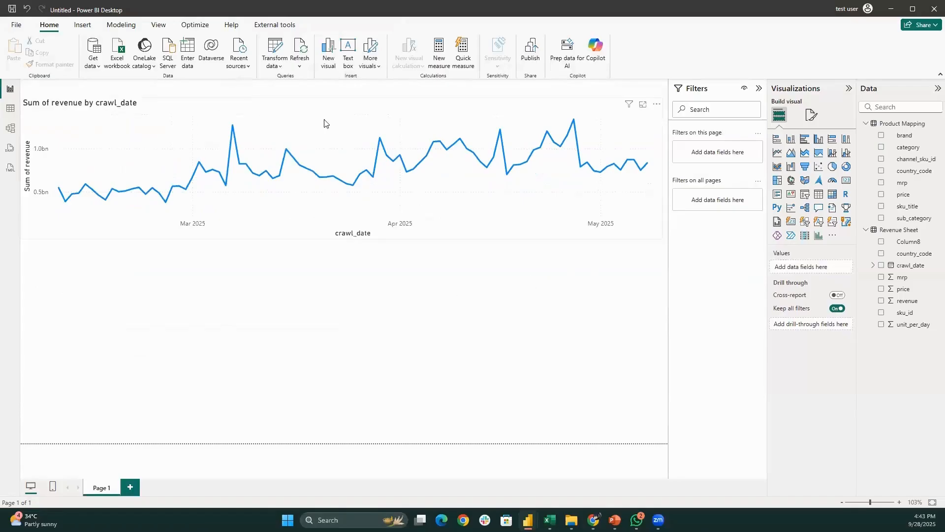
pyautogui.click(337, 138)
pyautogui.press('Delete')
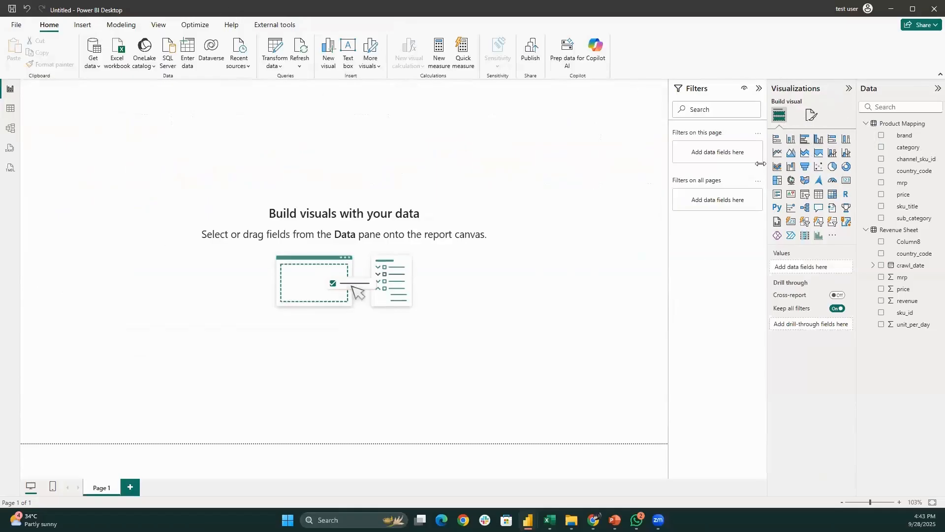
# Build a wide line chart with revenue on the Y-axis and crawl_date on the X-axis, using plain dates instead of the date hierarchy
pyautogui.click(785, 154)
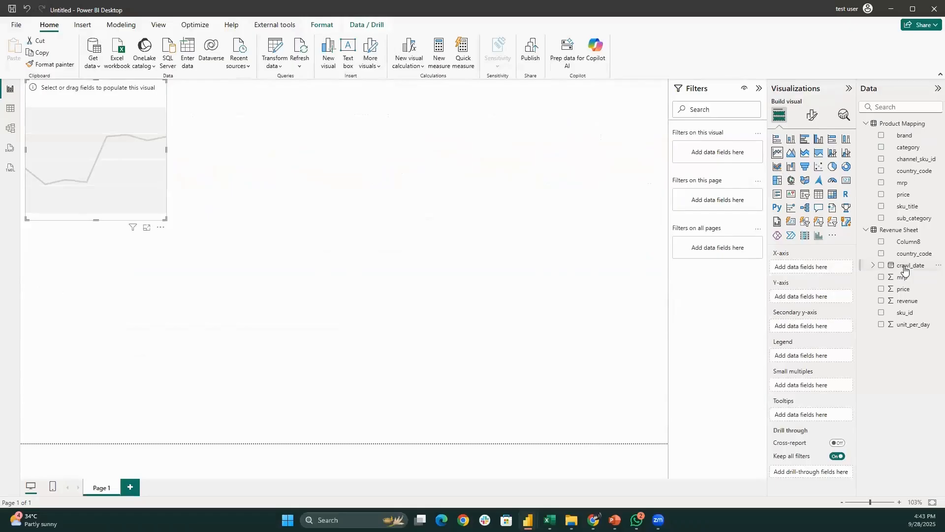
pyautogui.moveTo(905, 270); pyautogui.dragTo(812, 267)
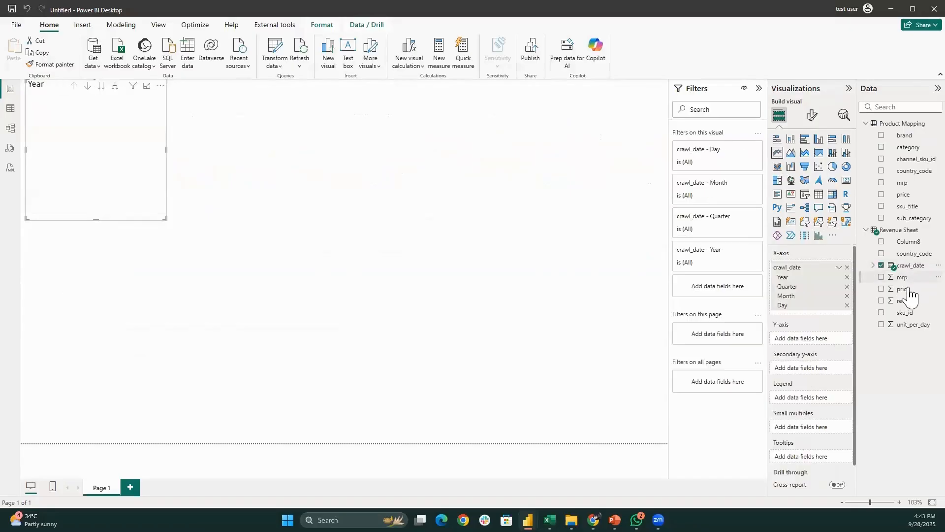
pyautogui.moveTo(907, 301); pyautogui.dragTo(815, 340)
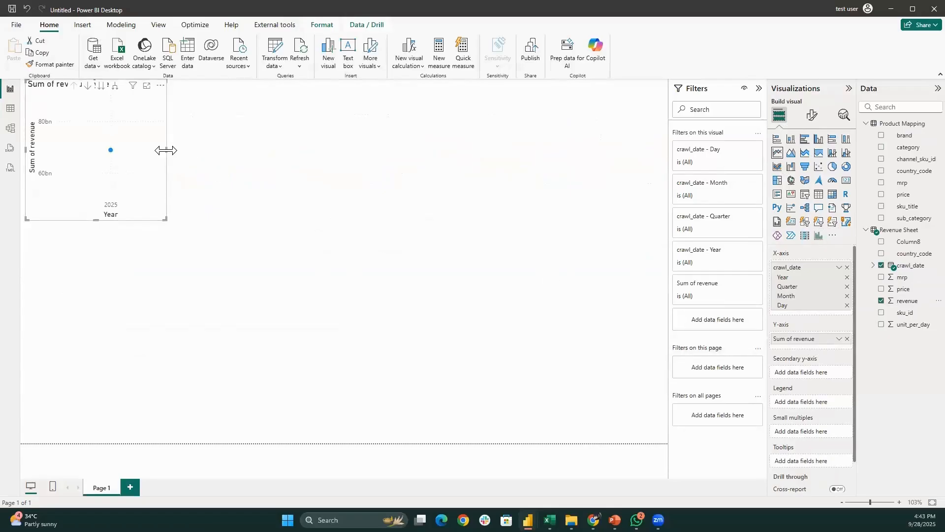
pyautogui.moveTo(165, 150); pyautogui.dragTo(594, 166)
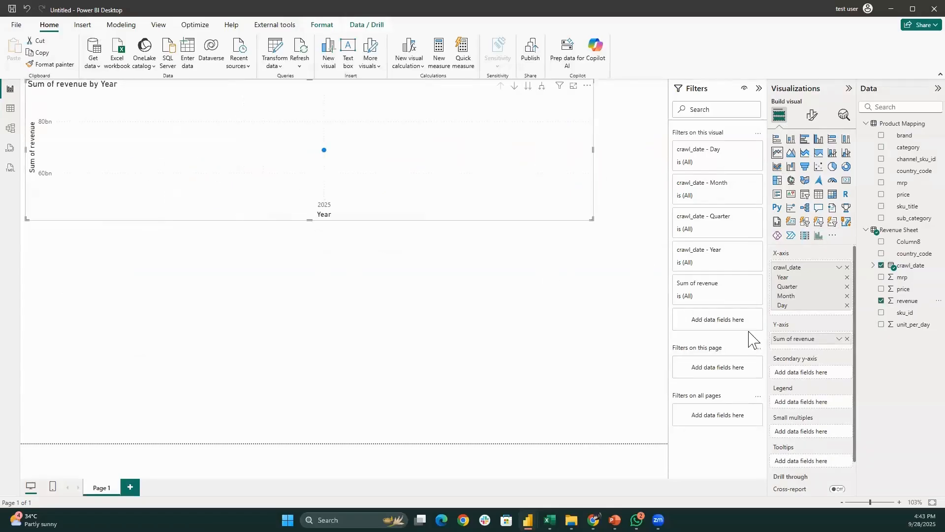
pyautogui.rightClick(833, 292)
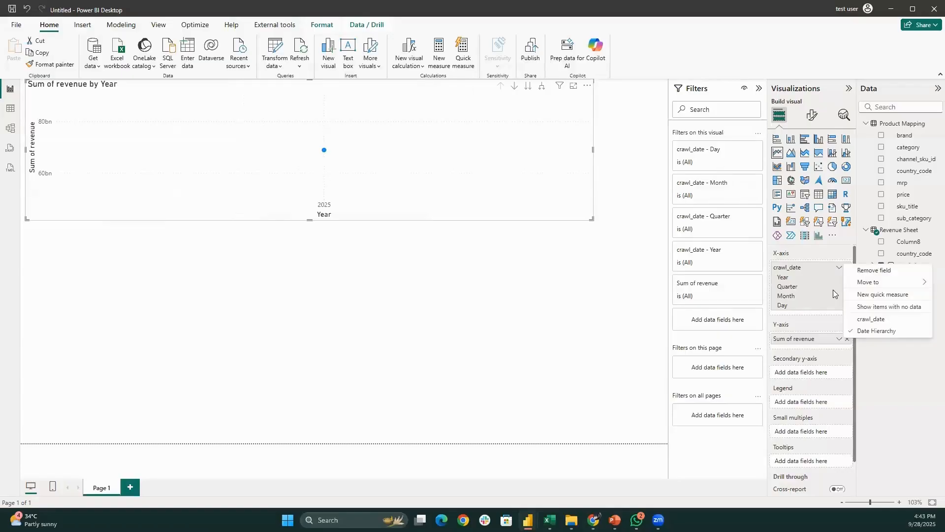
pyautogui.click(862, 320)
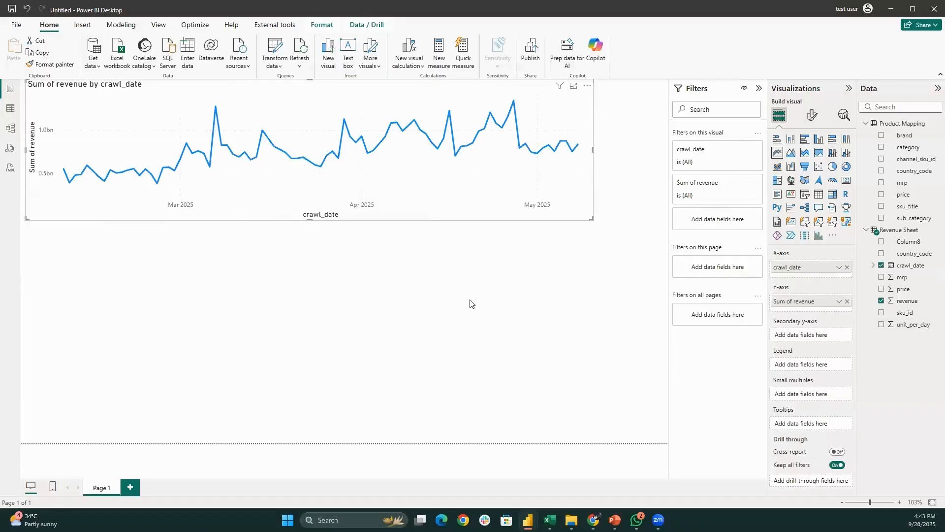
# Add a crawl_date slicer below the line chart and reduce its height to fit the date range slider
pyautogui.click(660, 221)
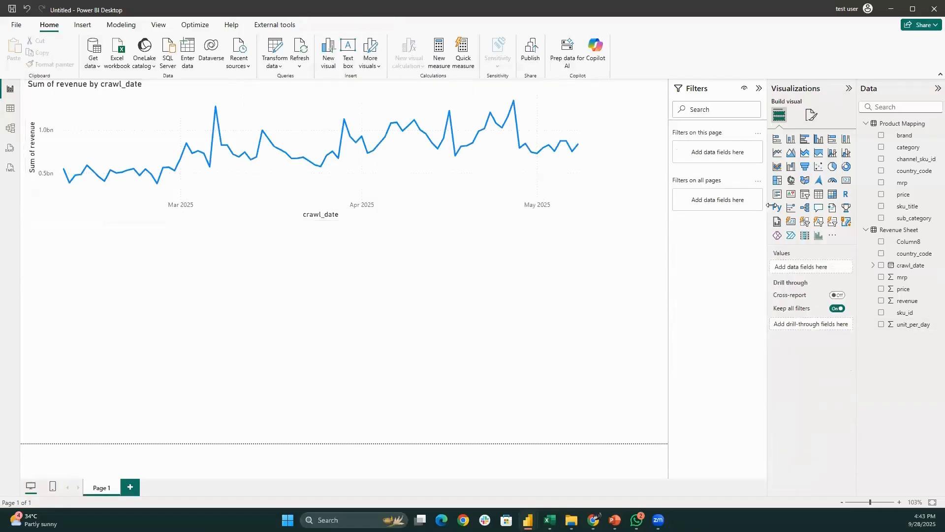
pyautogui.click(804, 196)
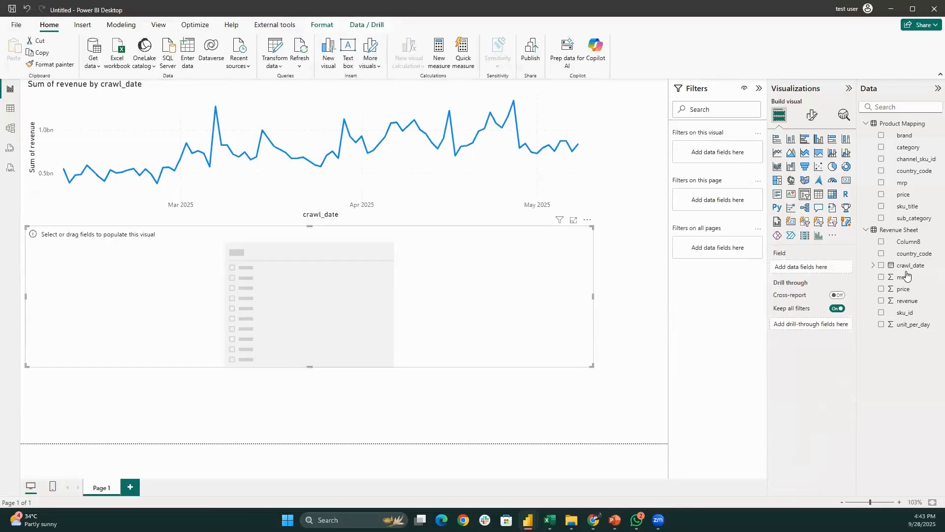
pyautogui.moveTo(914, 268); pyautogui.dragTo(809, 267)
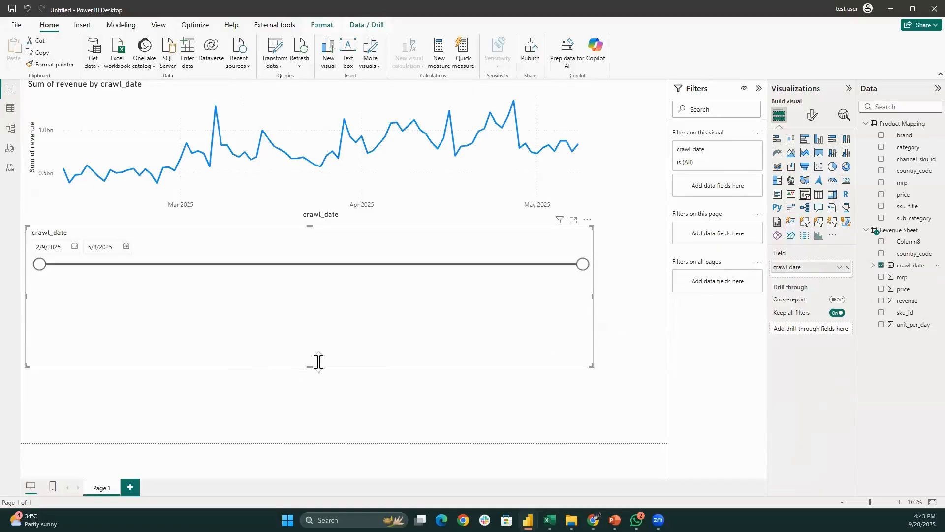
pyautogui.moveTo(307, 366); pyautogui.dragTo(300, 271)
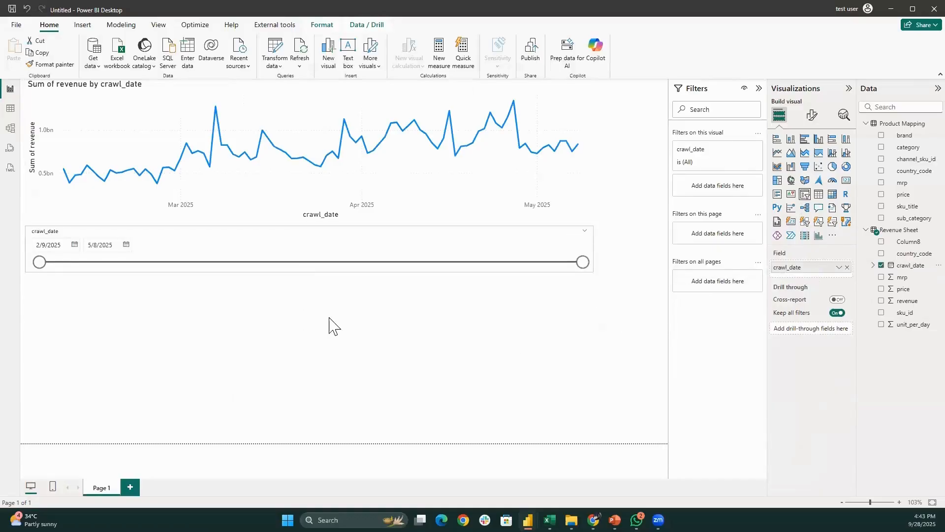
# Add a slicer for Product Mapping's category field below the date slicer and make it tall enough to list all categories
pyautogui.click(648, 305)
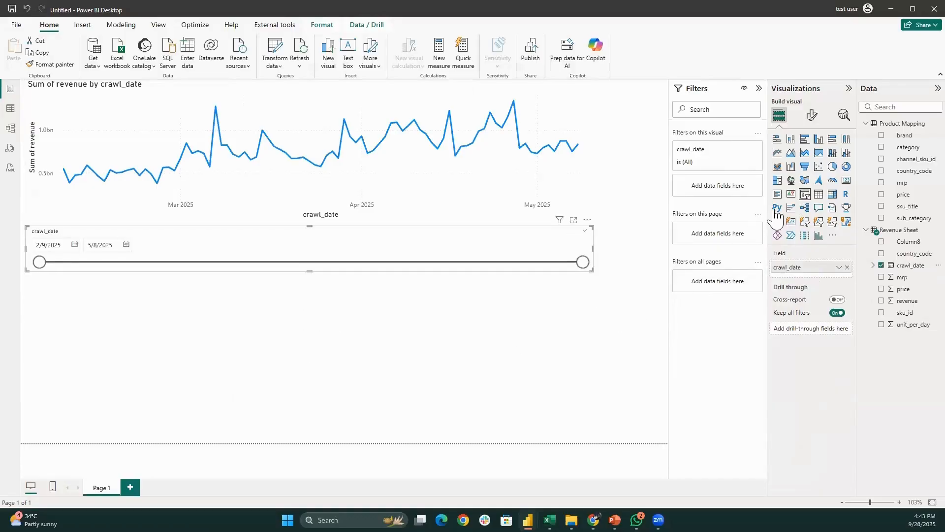
pyautogui.click(805, 194)
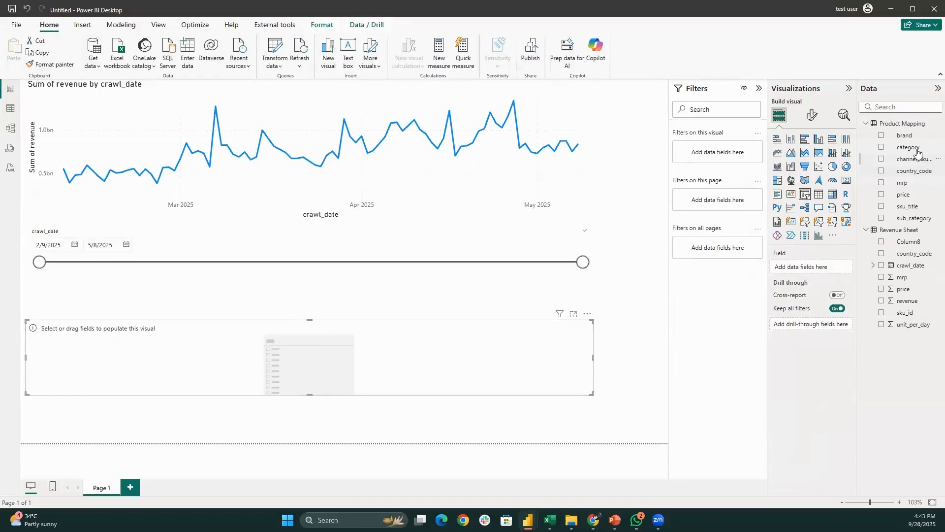
pyautogui.moveTo(915, 148); pyautogui.dragTo(814, 267)
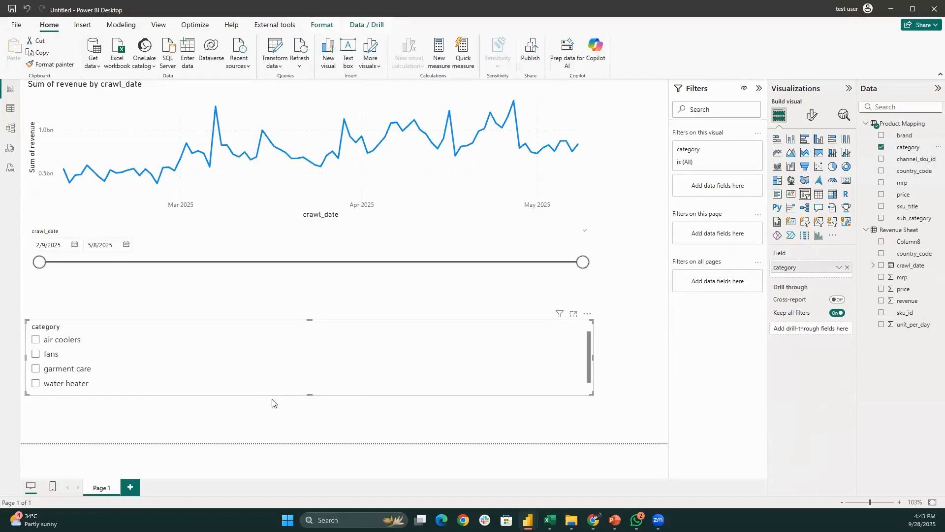
pyautogui.moveTo(311, 396); pyautogui.dragTo(306, 430)
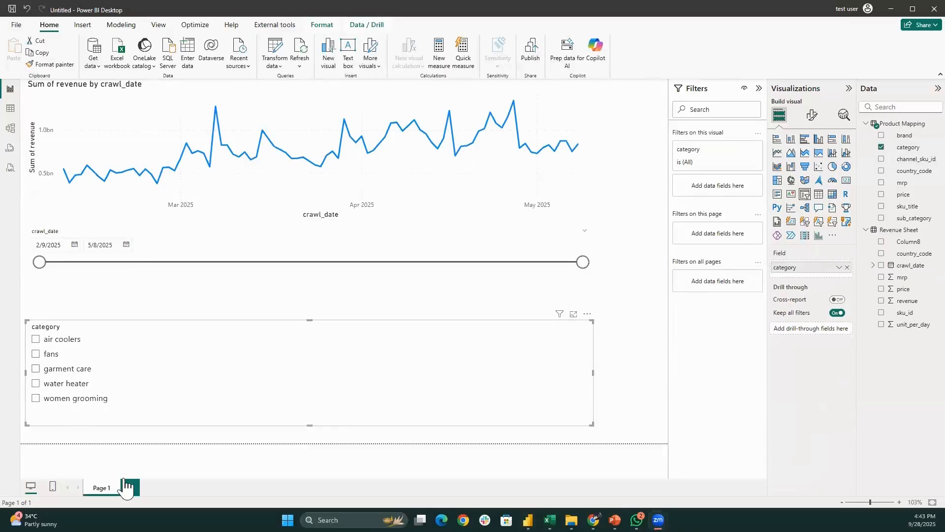
# Filter the revenue line chart to air coolers with the category slicer
pyautogui.click(62, 340)
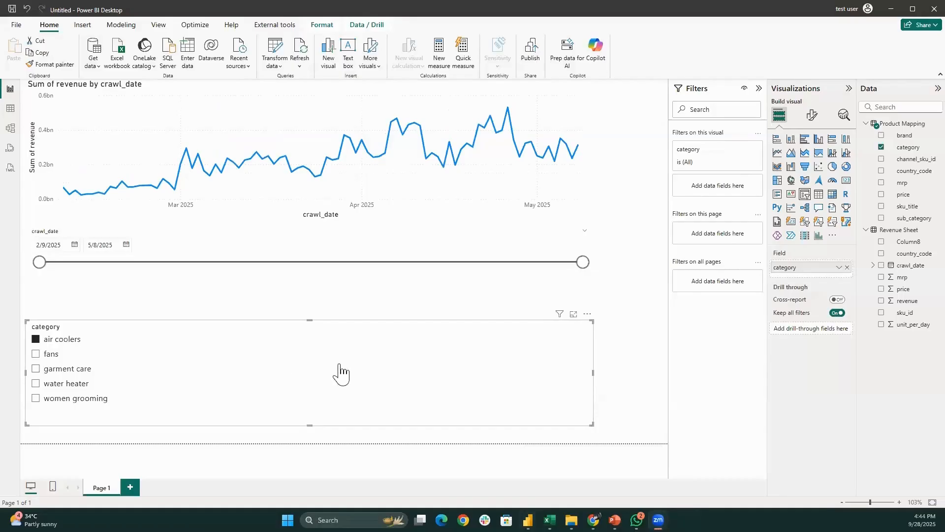
pyautogui.click(612, 326)
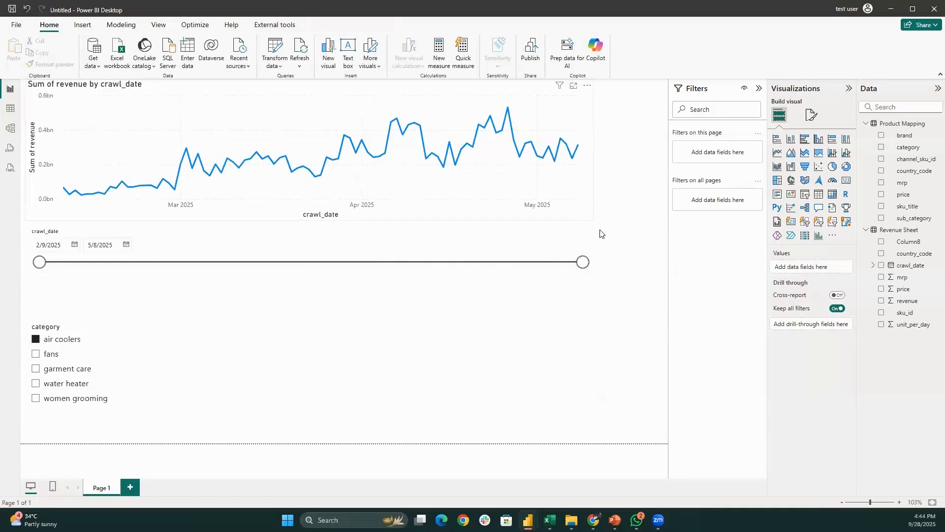
pyautogui.rightClick(579, 218)
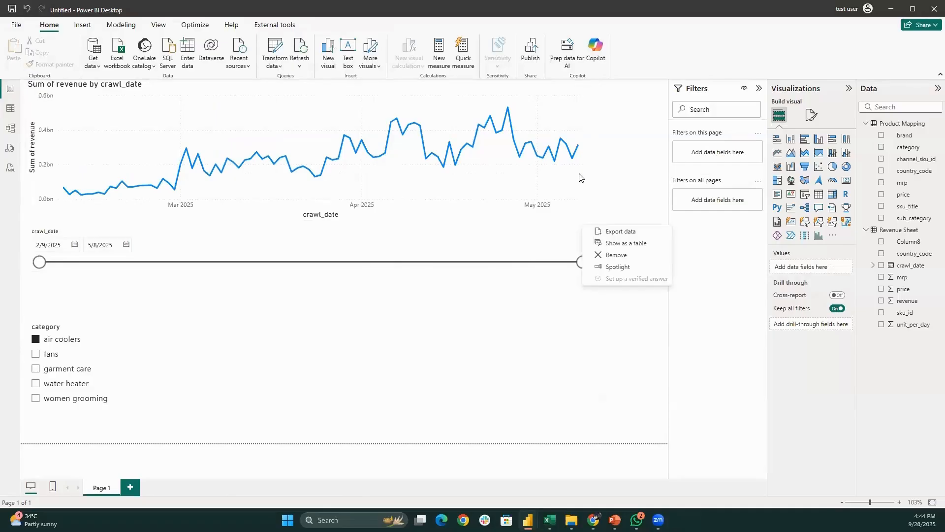
# Clear the air coolers selection and narrow the category slicer to about the width of its list
pyautogui.click(583, 181)
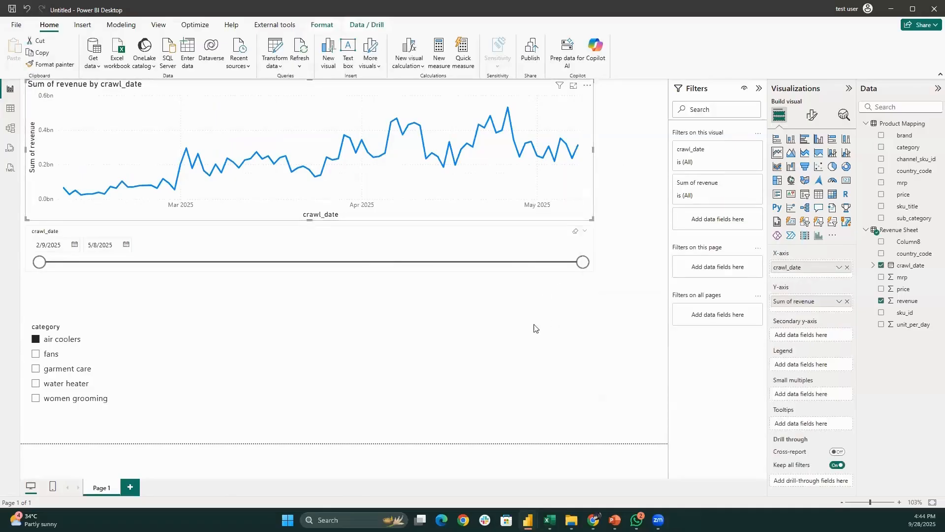
pyautogui.click(411, 334)
pyautogui.click(66, 344)
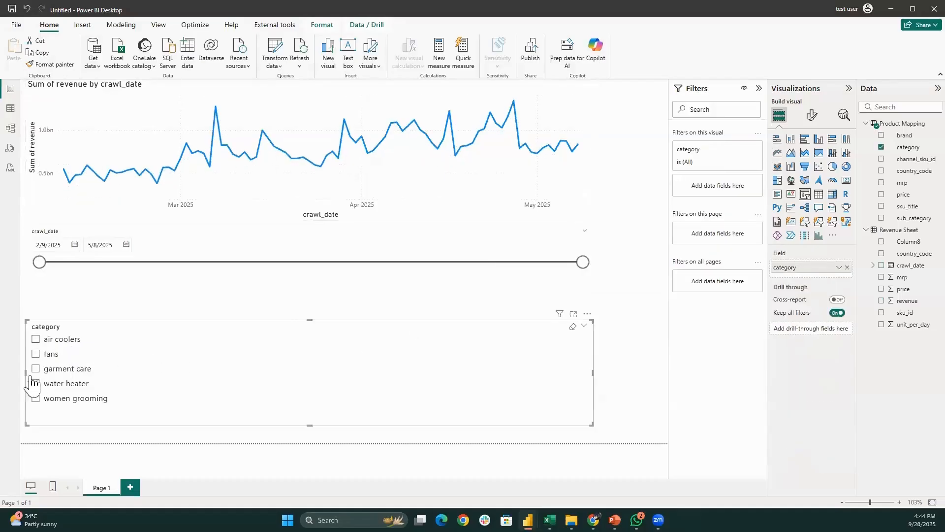
pyautogui.moveTo(22, 372); pyautogui.dragTo(475, 376)
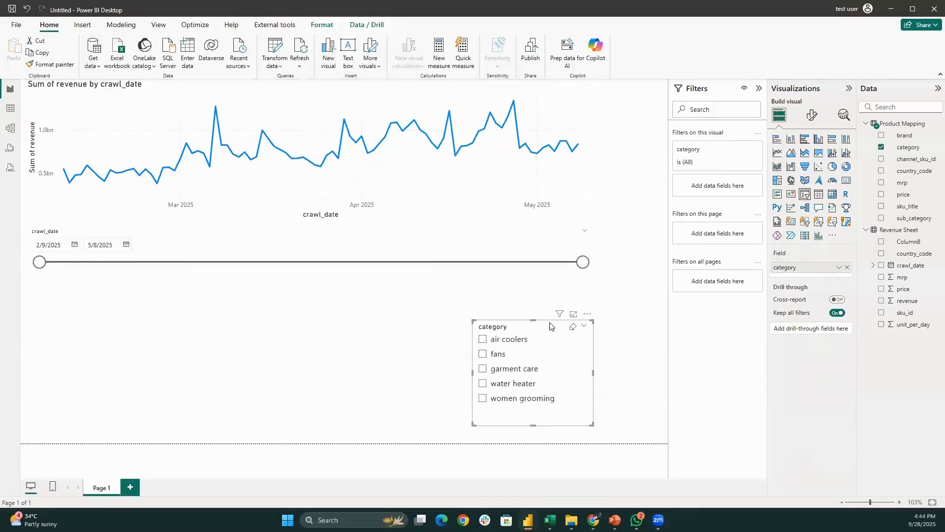
pyautogui.moveTo(551, 342); pyautogui.dragTo(624, 218)
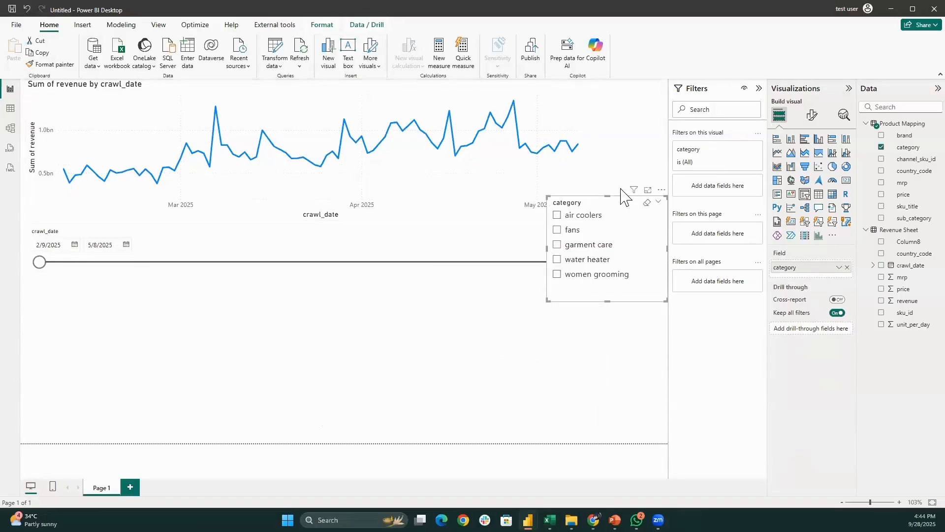
# Swap the revenue line chart and the crawl_date slicer so the slicer sits above the chart, and narrow the slicer
pyautogui.moveTo(403, 241); pyautogui.dragTo(410, 309)
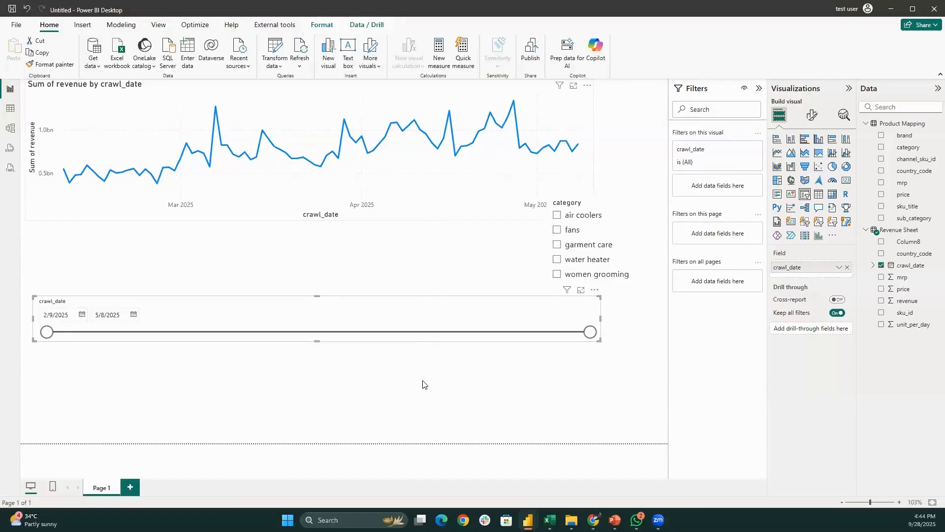
pyautogui.moveTo(414, 89); pyautogui.dragTo(367, 267)
pyautogui.click(393, 232)
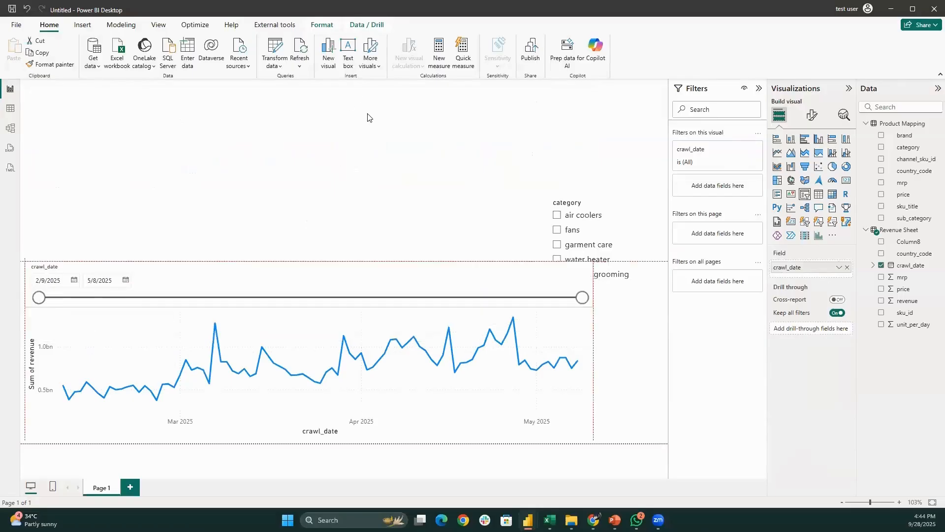
pyautogui.moveTo(367, 118); pyautogui.dragTo(389, 126)
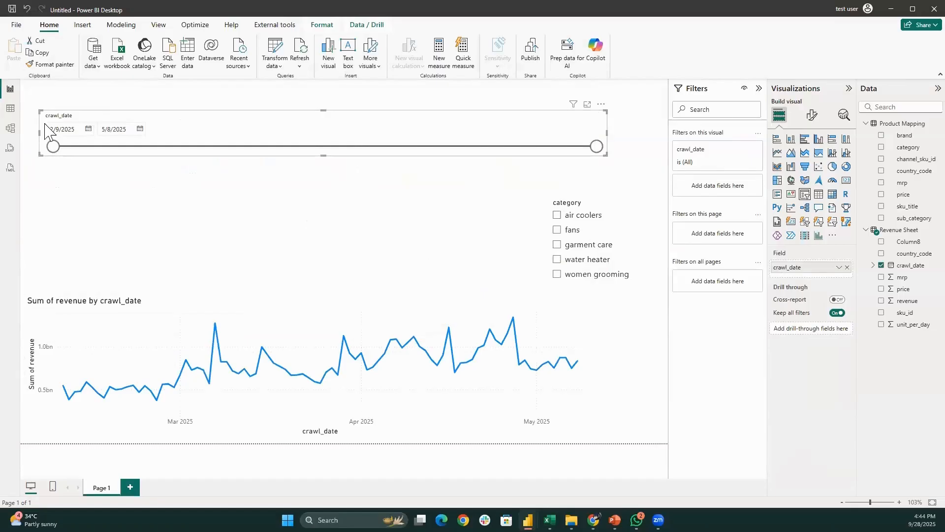
pyautogui.moveTo(41, 138); pyautogui.dragTo(464, 140)
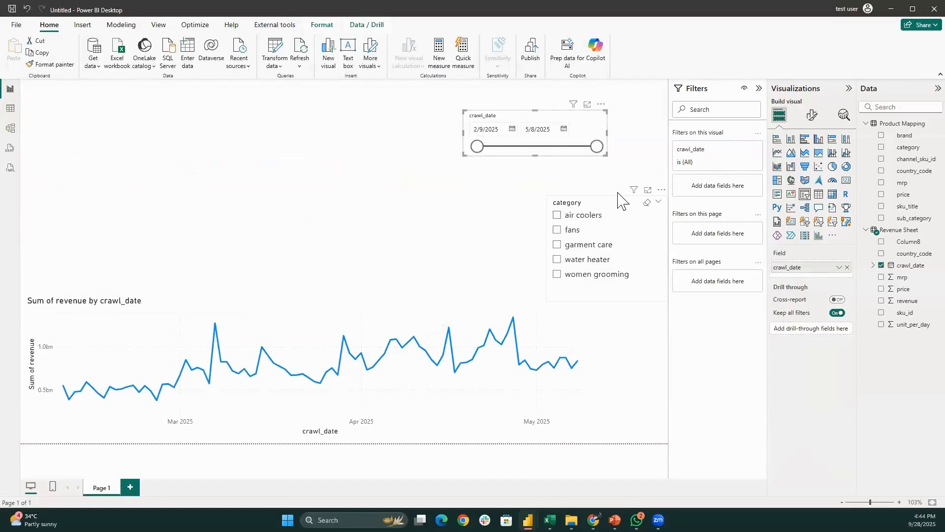
# Place the category slicer in the page's upper left, beside the date slicer, and centre the revenue line chart beneath both
pyautogui.moveTo(618, 193); pyautogui.dragTo(225, 205)
pyautogui.moveTo(321, 312); pyautogui.dragTo(348, 243)
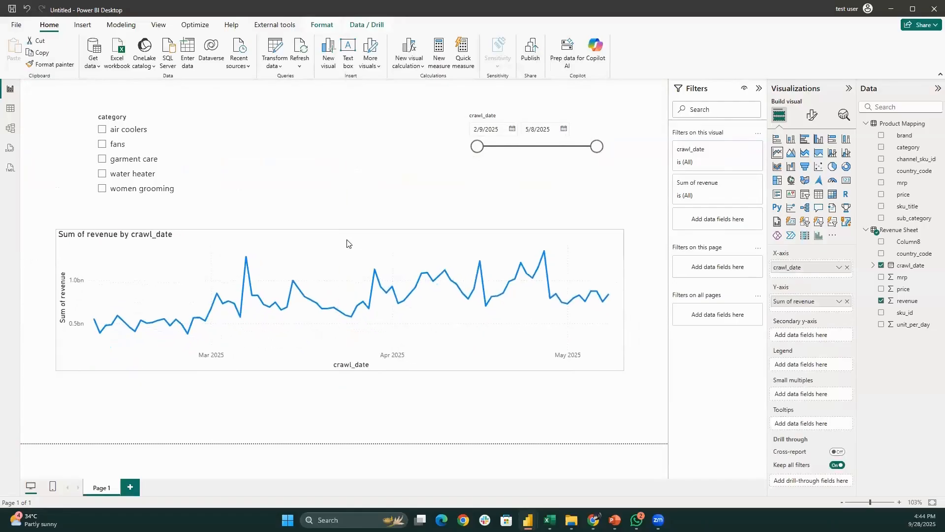
pyautogui.click(338, 191)
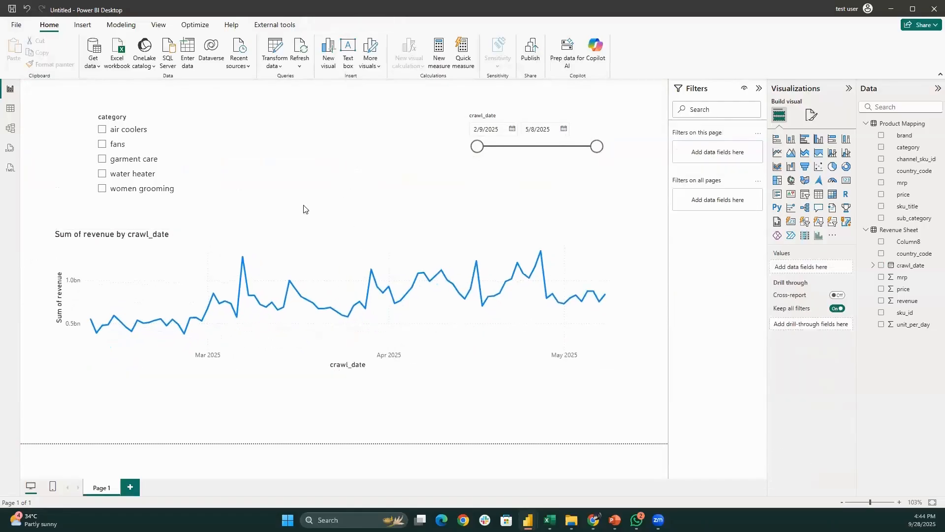
pyautogui.click(331, 346)
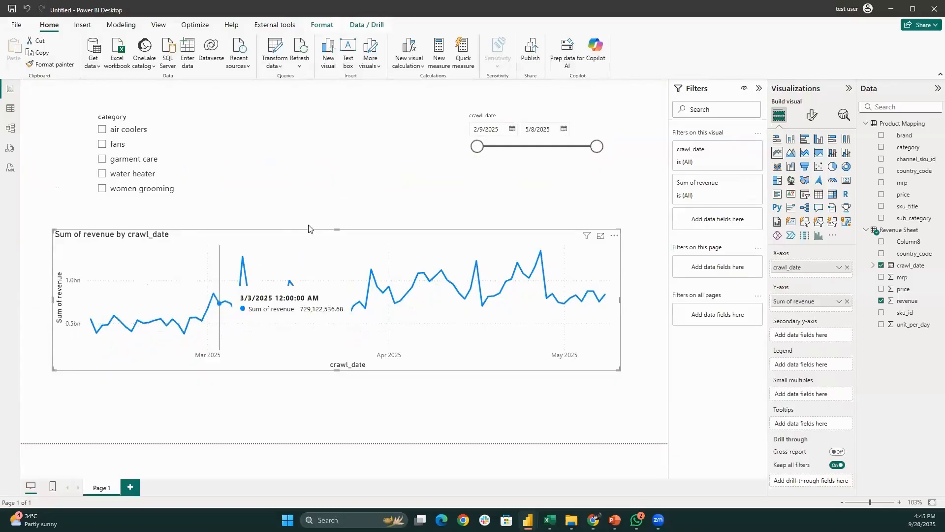
pyautogui.click(318, 176)
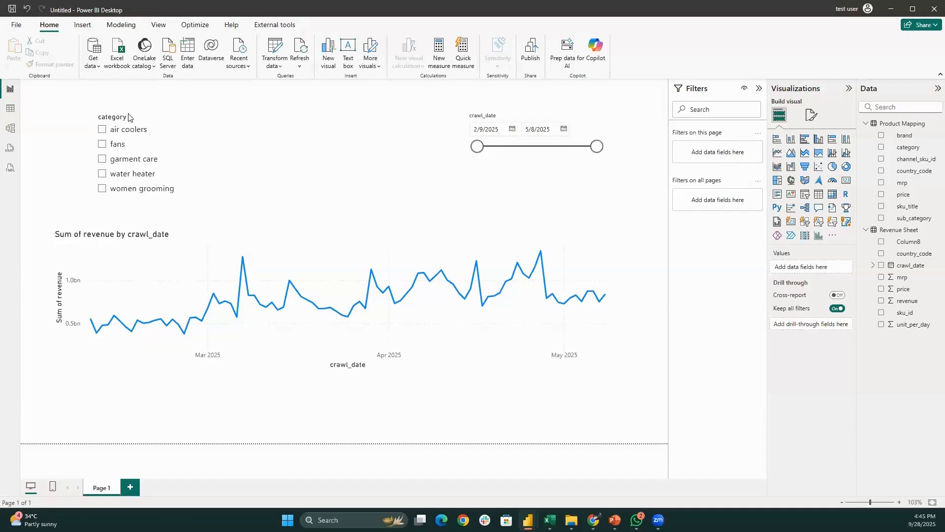
pyautogui.moveTo(132, 107); pyautogui.dragTo(125, 100)
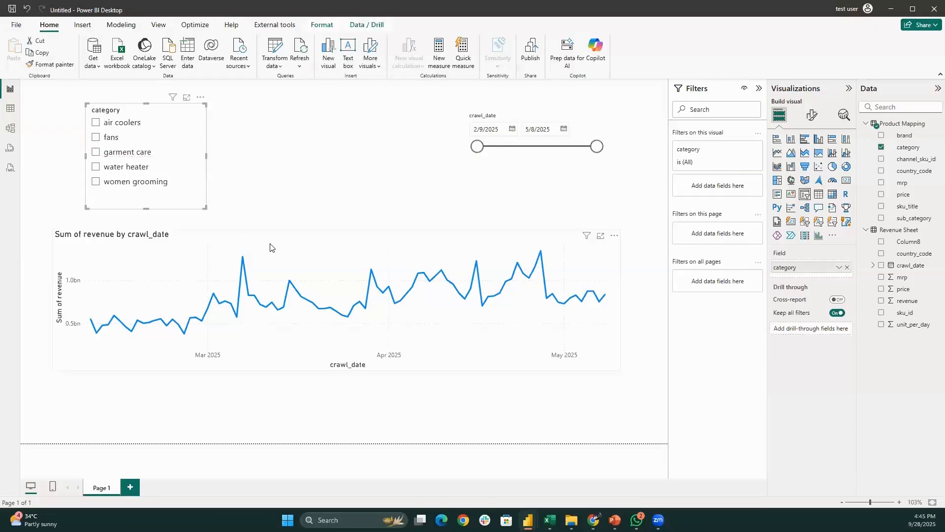
# Split the revenue line chart by category, using Product Mapping's category field as its legend
pyautogui.click(266, 262)
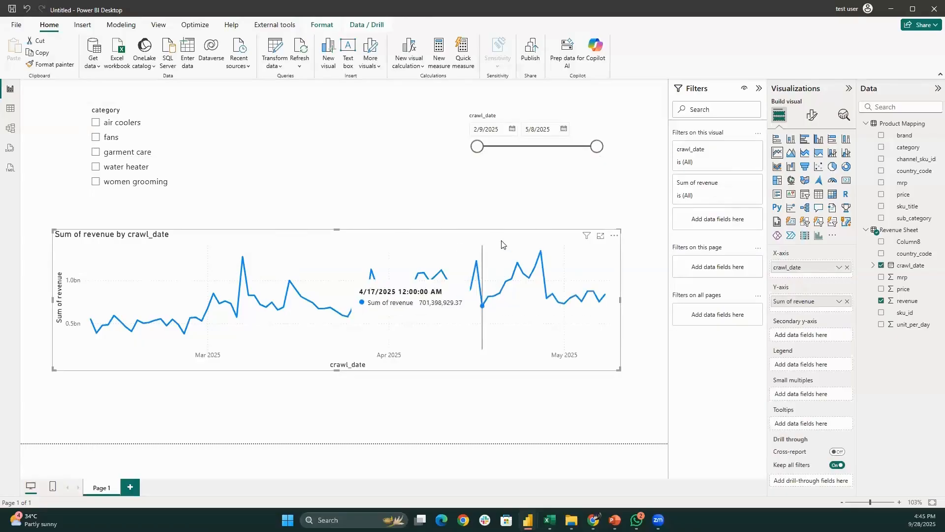
pyautogui.press('Escape')
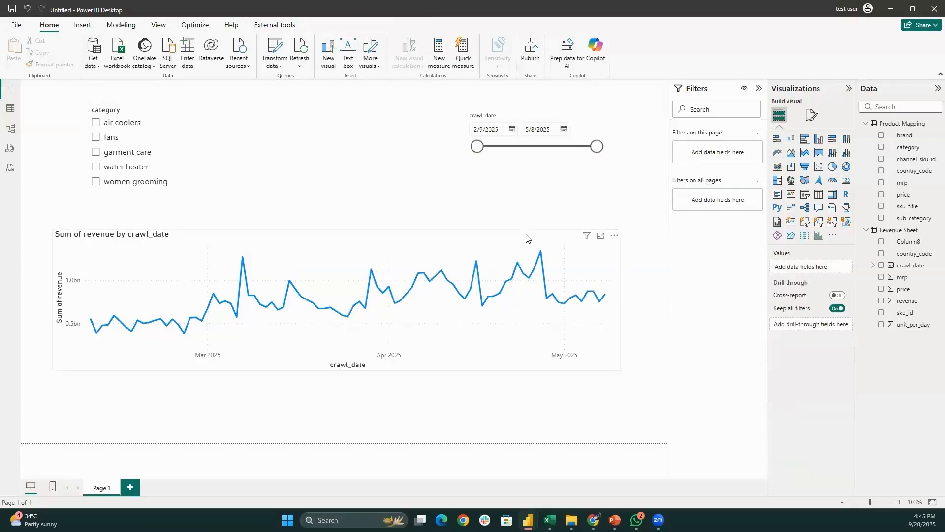
pyautogui.click(525, 239)
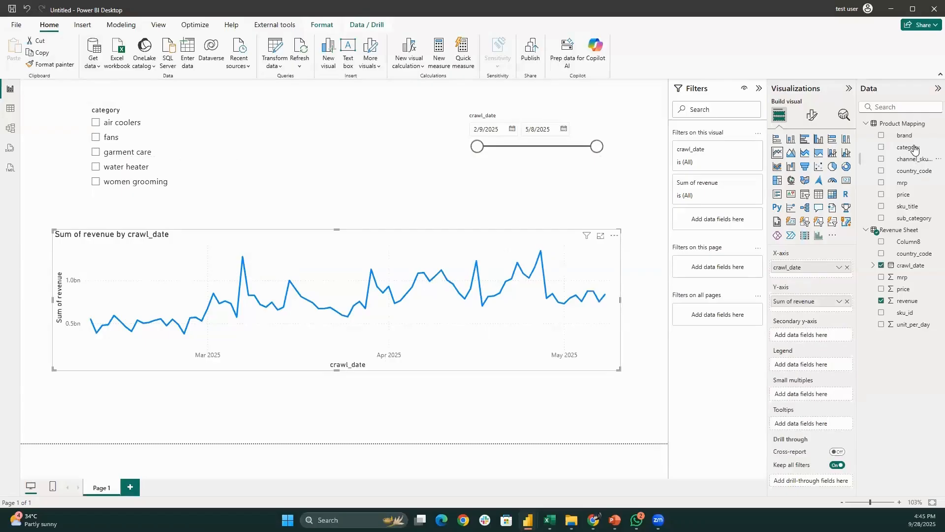
pyautogui.moveTo(914, 147); pyautogui.dragTo(820, 367)
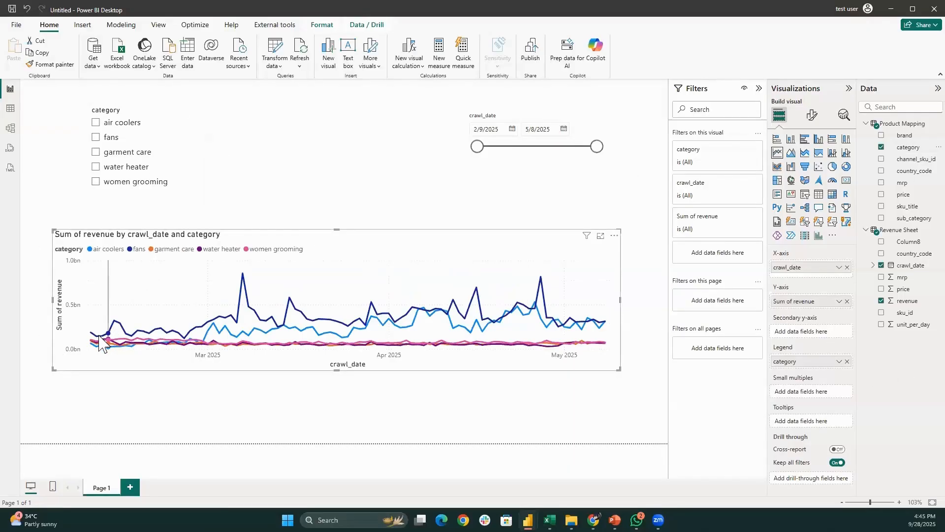
pyautogui.moveTo(144, 344)
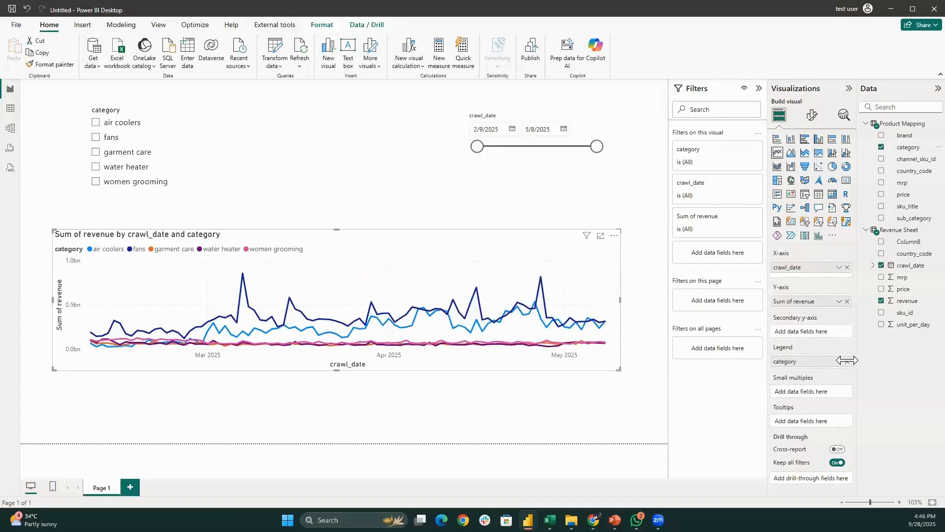
# Replace category with Product Mapping's brand field as the line chart's legend and make the chart taller
pyautogui.moveTo(846, 360); pyautogui.dragTo(690, 364)
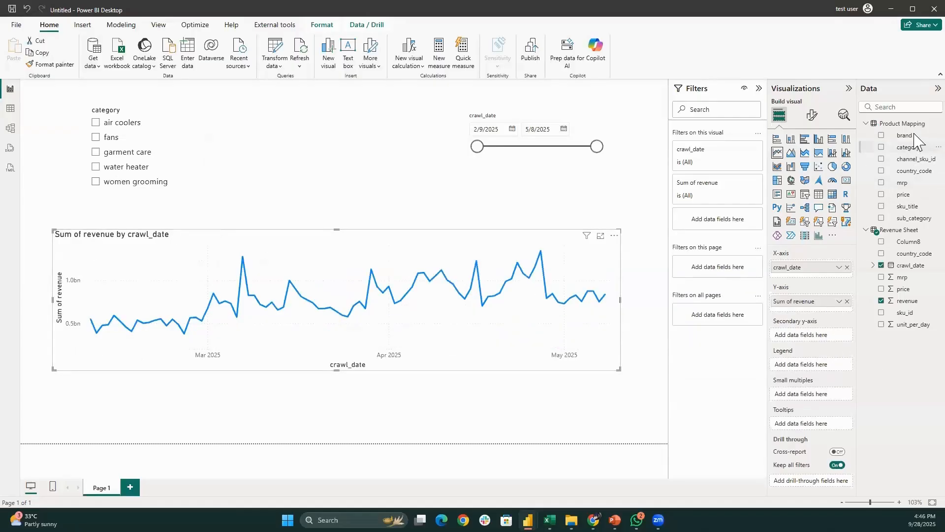
pyautogui.moveTo(906, 135); pyautogui.dragTo(812, 362)
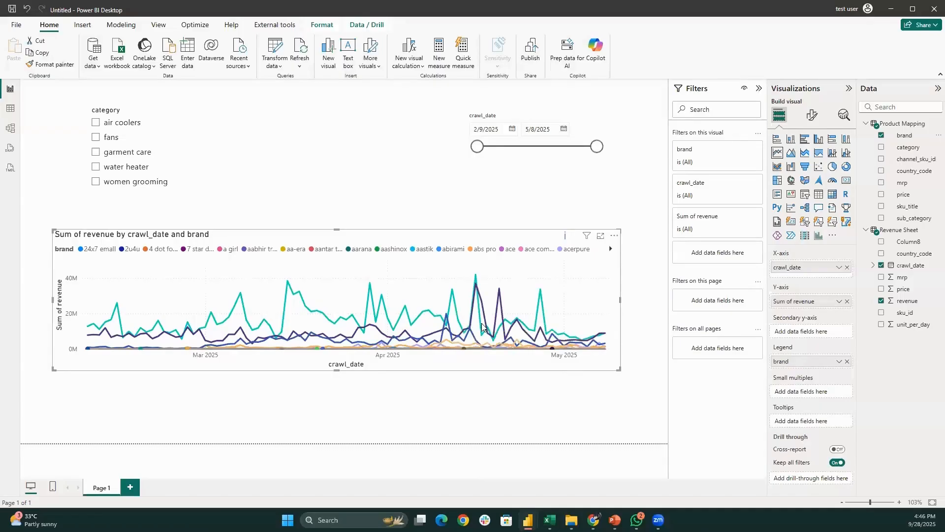
pyautogui.moveTo(483, 327)
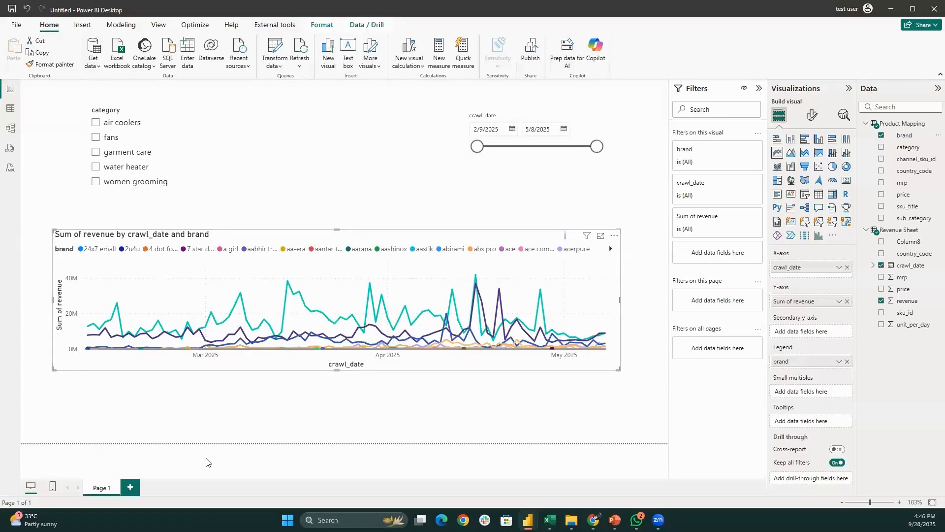
pyautogui.click(846, 361)
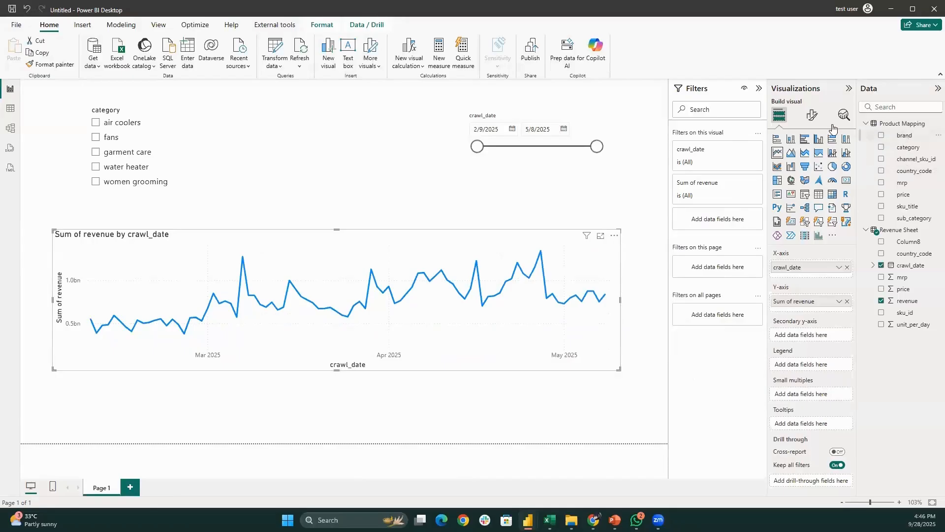
pyautogui.moveTo(886, 135); pyautogui.dragTo(812, 364)
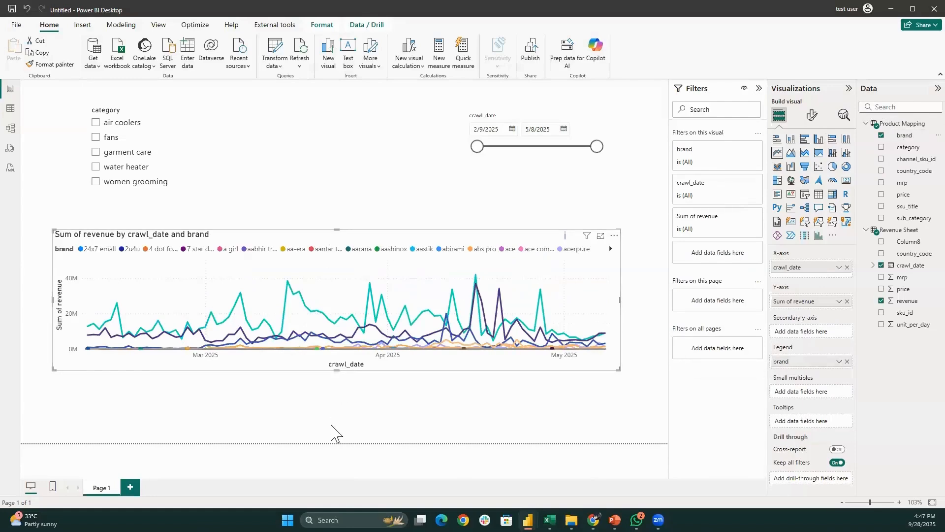
pyautogui.moveTo(331, 425); pyautogui.dragTo(334, 434)
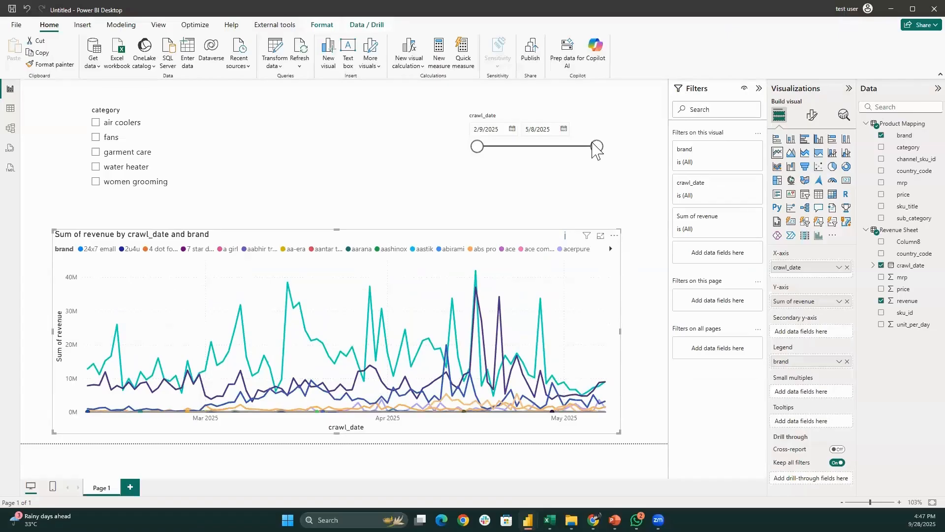
# Restrict the line chart to the brands 2u4u and 4 dot fourdot coolings with a basic visual-level filter
pyautogui.click(158, 31)
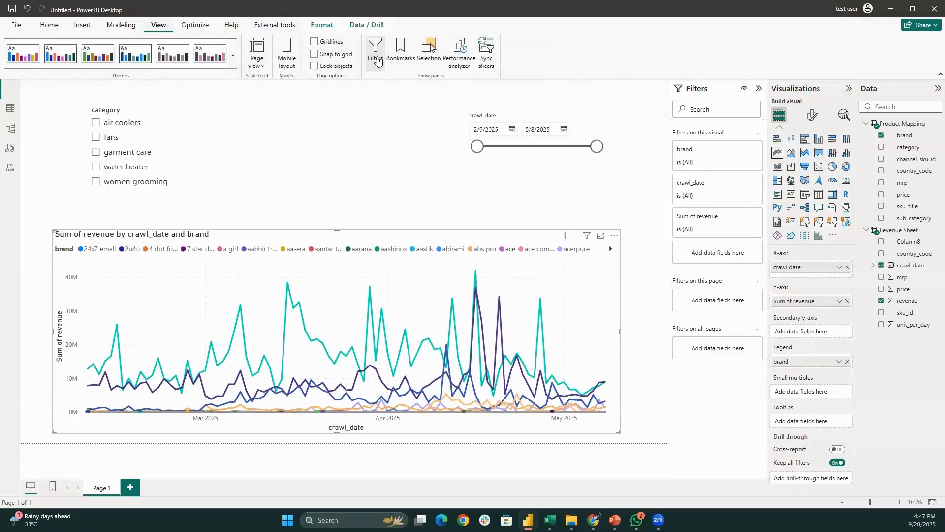
pyautogui.click(376, 58)
pyautogui.click(690, 162)
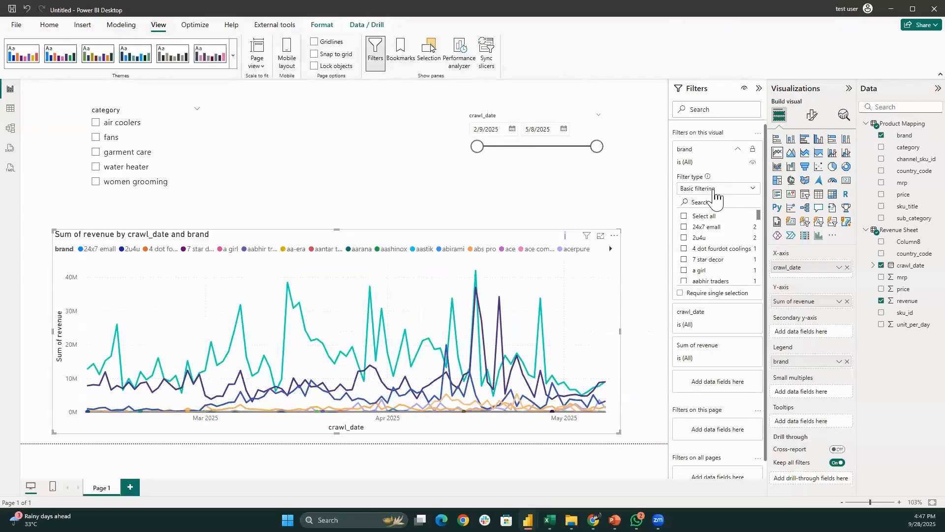
pyautogui.click(721, 192)
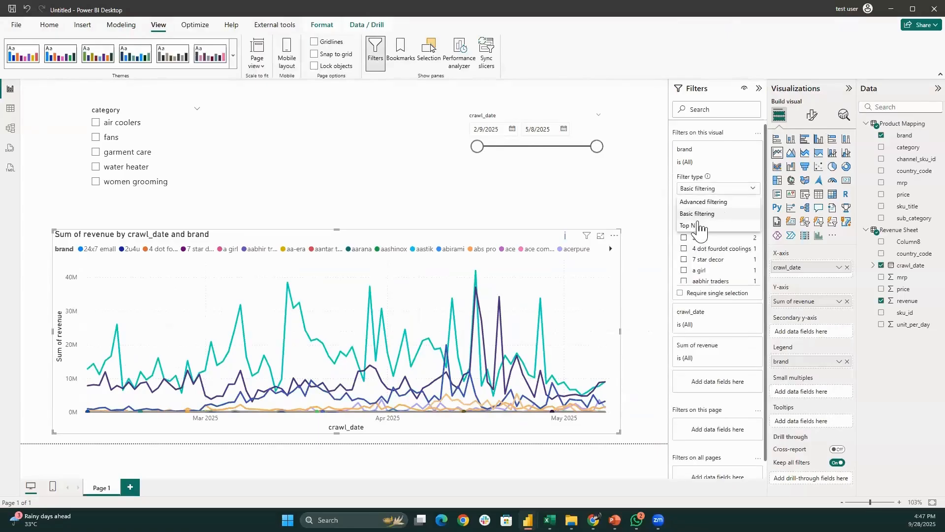
pyautogui.click(737, 189)
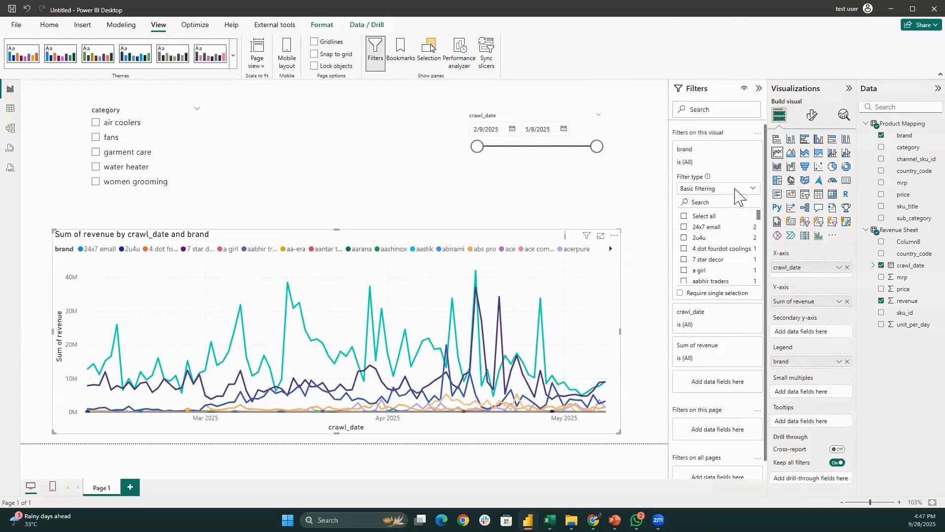
pyautogui.click(707, 239)
pyautogui.click(709, 249)
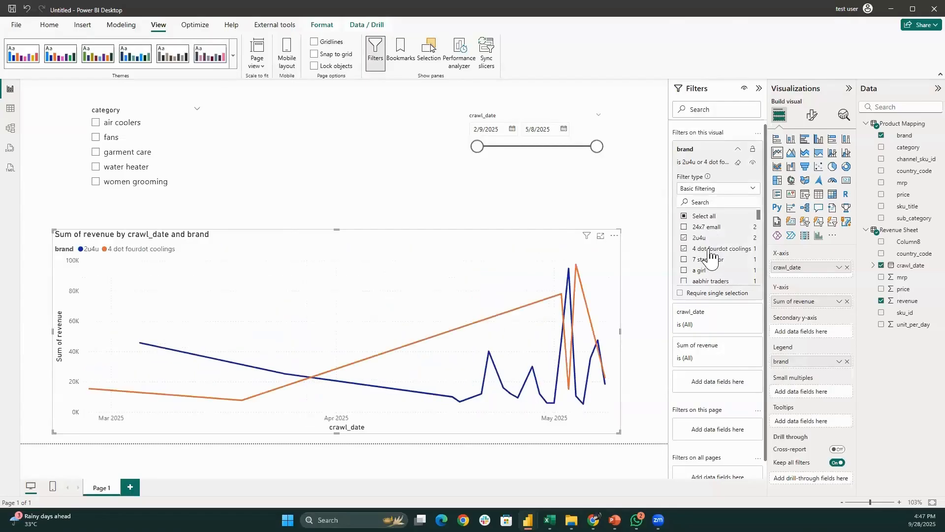
pyautogui.click(698, 249)
pyautogui.click(699, 248)
# Change the chart's brand filter to Top N, showing the top 5 brands by sum of revenue
pyautogui.click(740, 187)
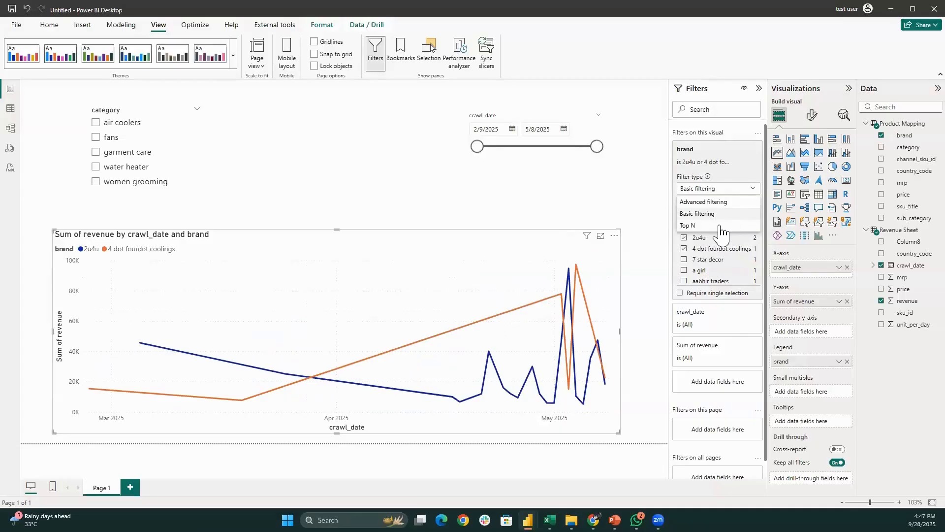
pyautogui.click(719, 226)
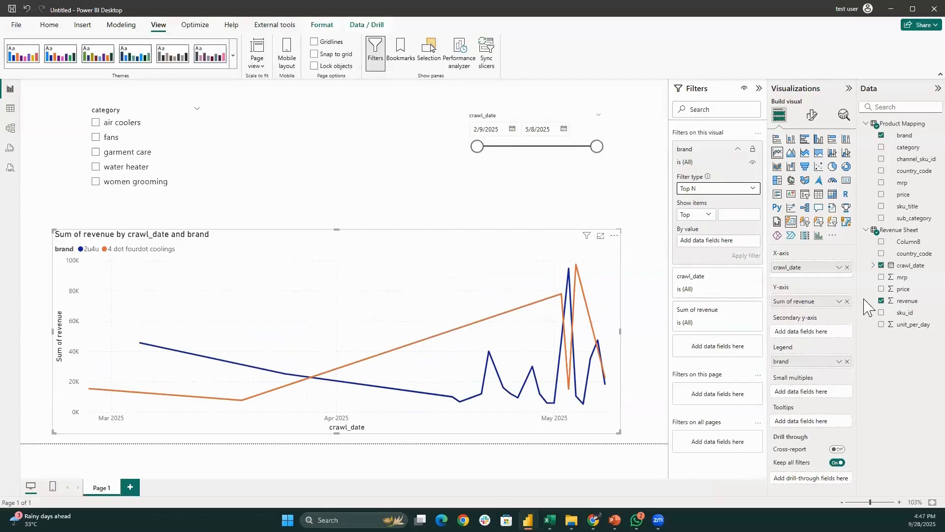
pyautogui.moveTo(905, 303); pyautogui.dragTo(724, 242)
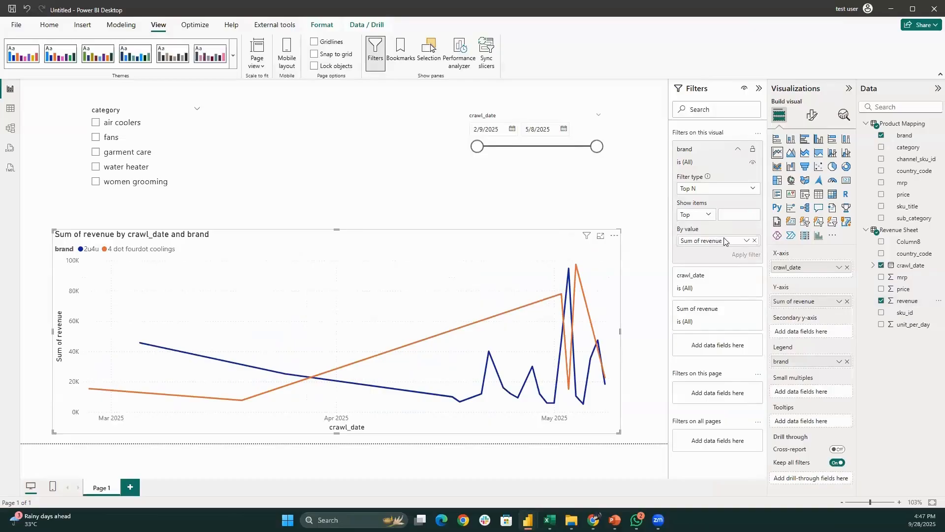
pyautogui.click(738, 214)
pyautogui.write('5')
pyautogui.click(746, 255)
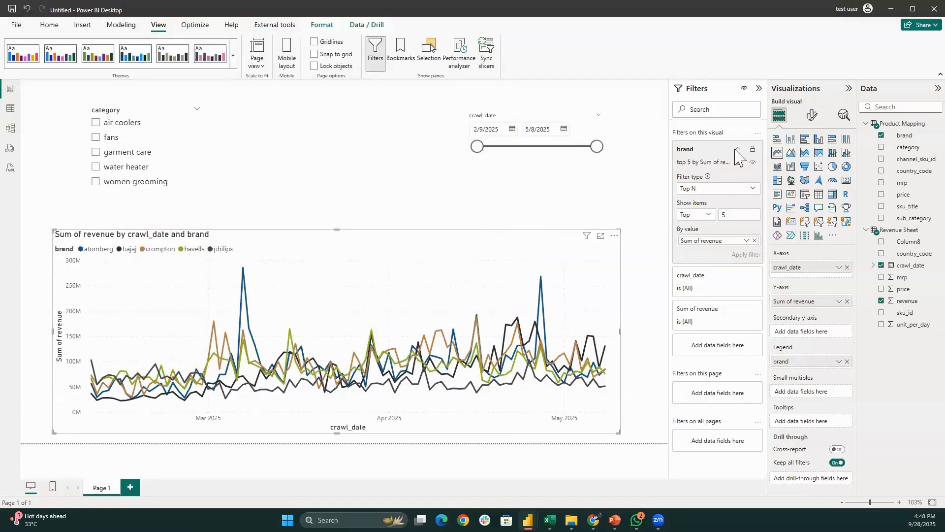
# Clear the Top N brand filter from the line chart and collapse its filter card
pyautogui.click(739, 163)
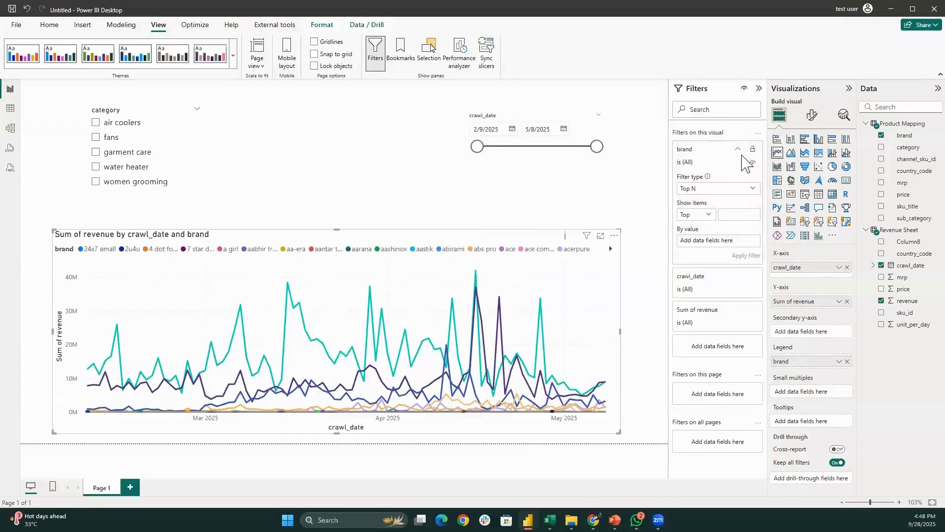
pyautogui.click(692, 163)
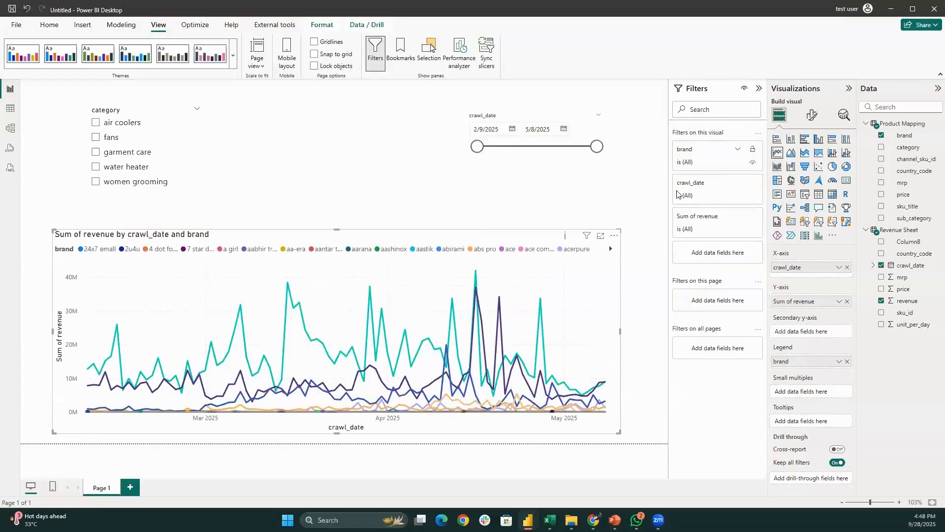
# Remove brand from the line chart's legend, and put Product Mapping's brand field back as the legend
pyautogui.click(587, 198)
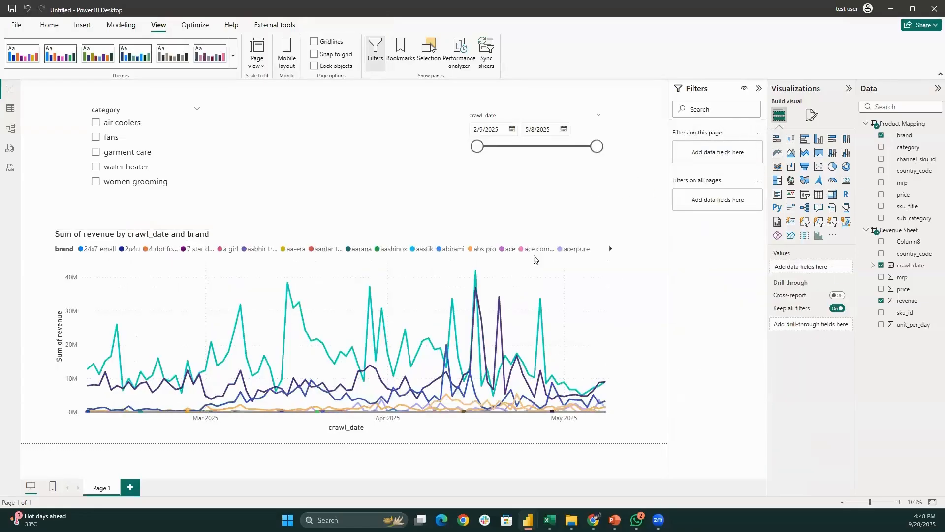
pyautogui.click(618, 264)
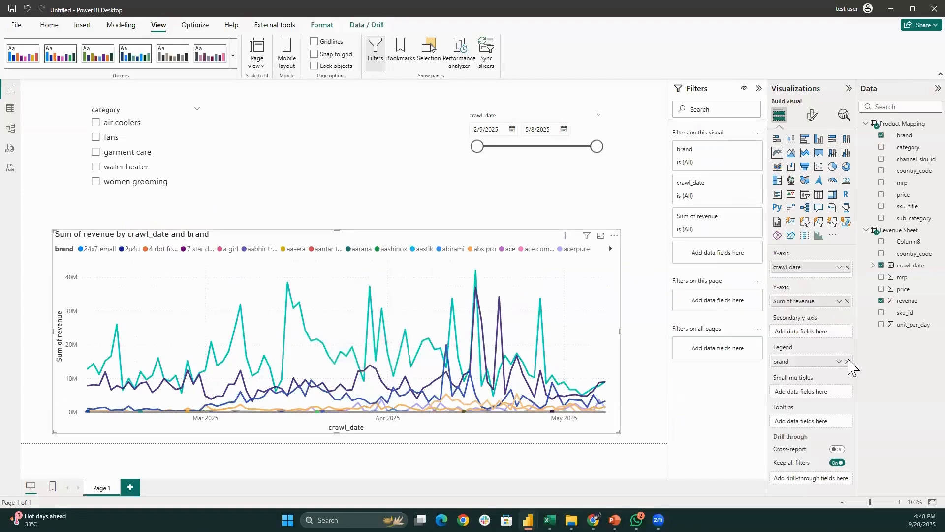
pyautogui.click(847, 361)
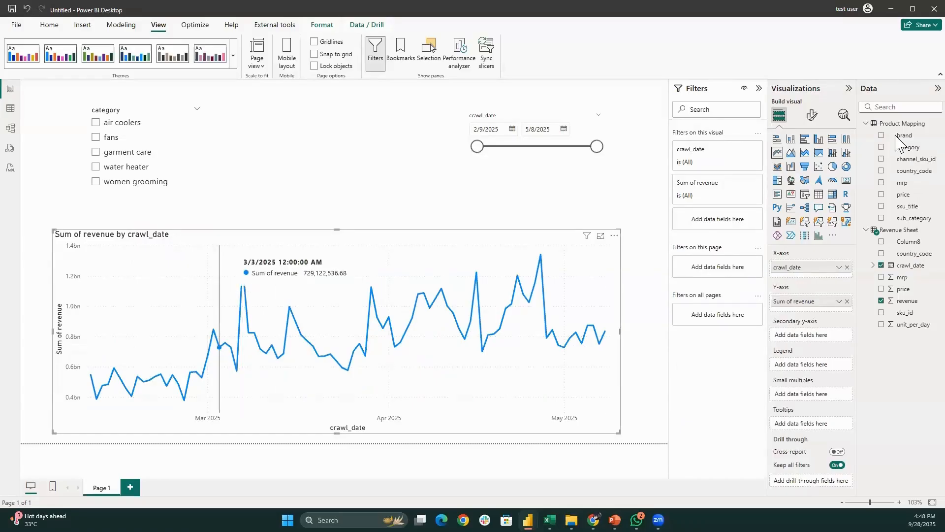
pyautogui.moveTo(878, 144); pyautogui.dragTo(801, 363)
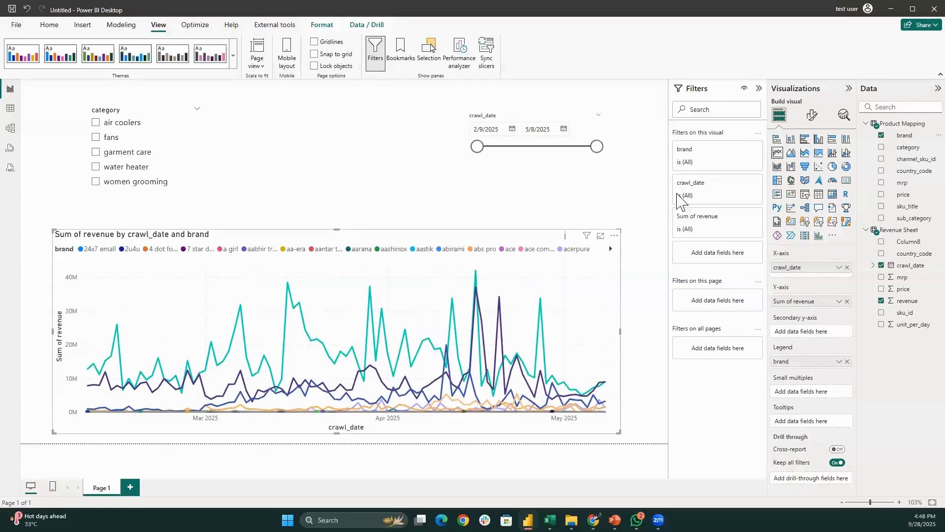
# Switch the line chart's brand filter to Top N and set it to show the top 5 items
pyautogui.click(734, 152)
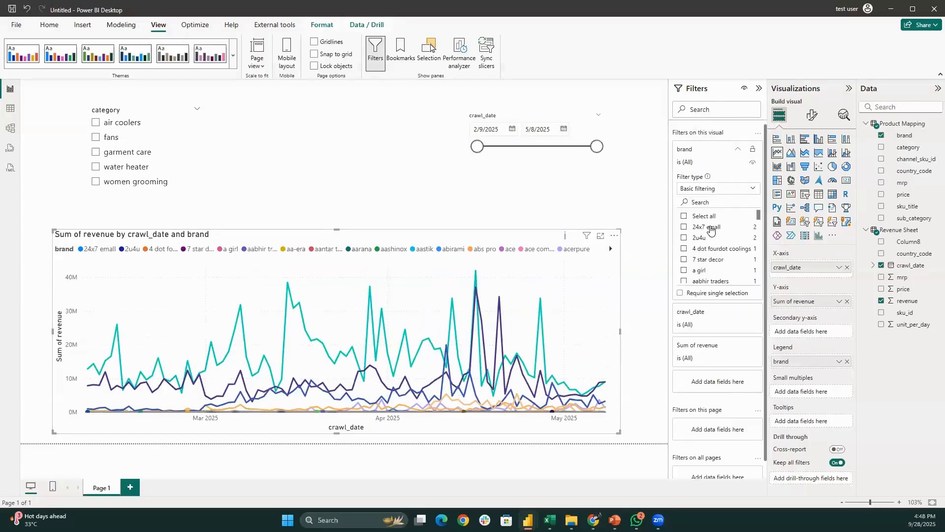
pyautogui.click(718, 189)
pyautogui.click(730, 233)
pyautogui.click(743, 215)
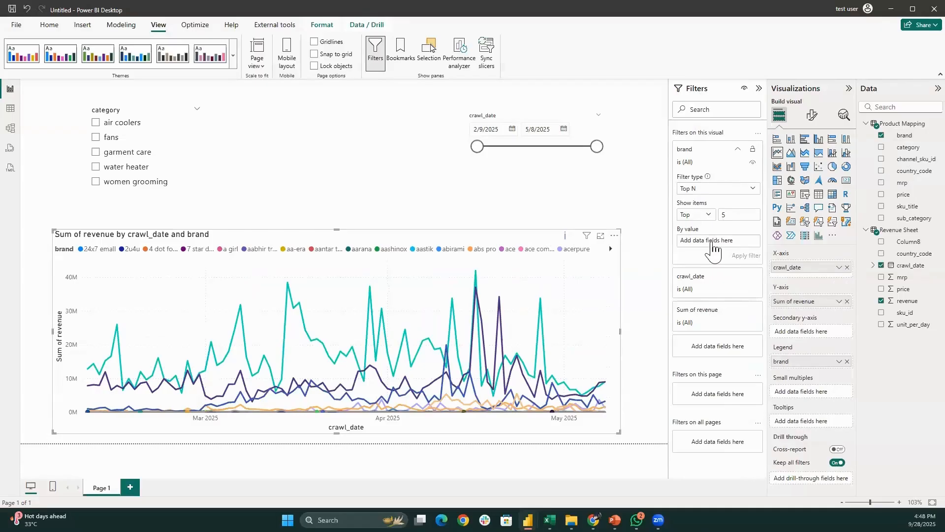
# Limit the revenue line chart to the top 5 brands by Sum of revenue and apply the filter
pyautogui.moveTo(901, 306); pyautogui.dragTo(755, 219)
pyautogui.moveTo(719, 244); pyautogui.dragTo(720, 245)
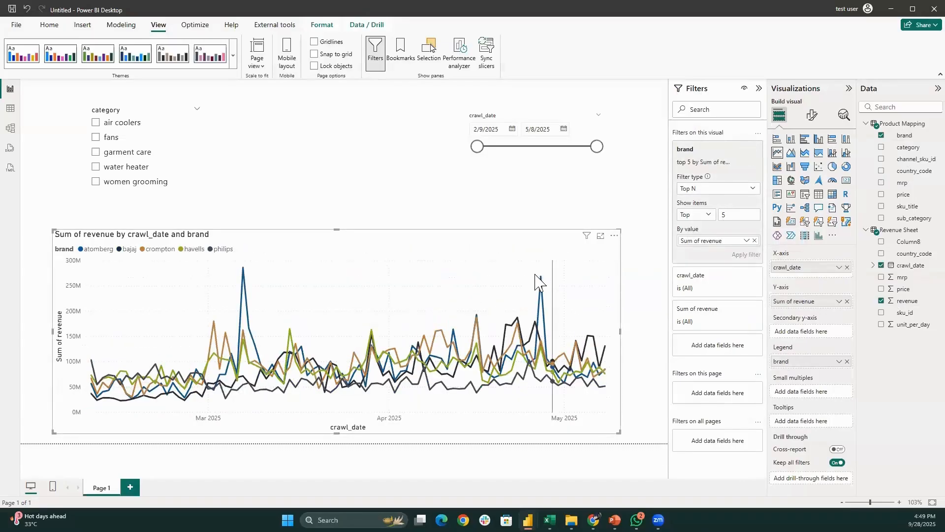
pyautogui.click(304, 223)
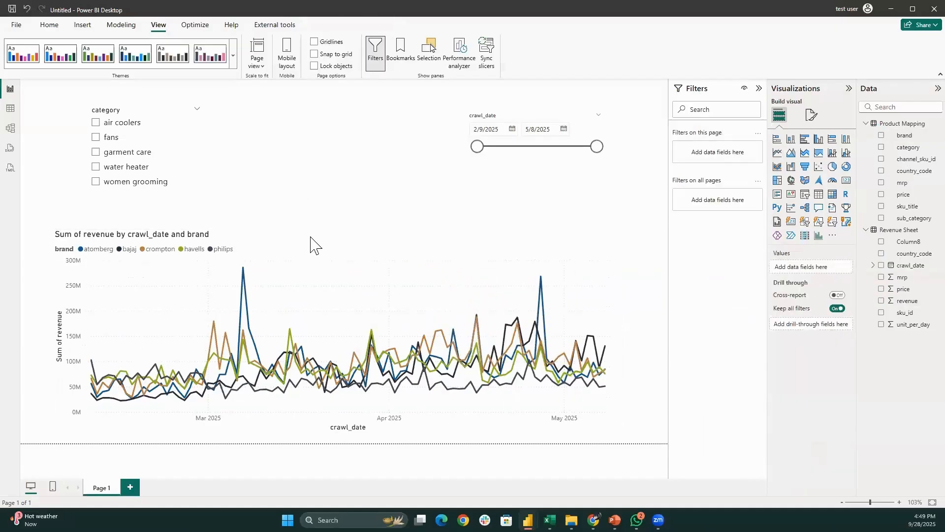
pyautogui.click(66, 239)
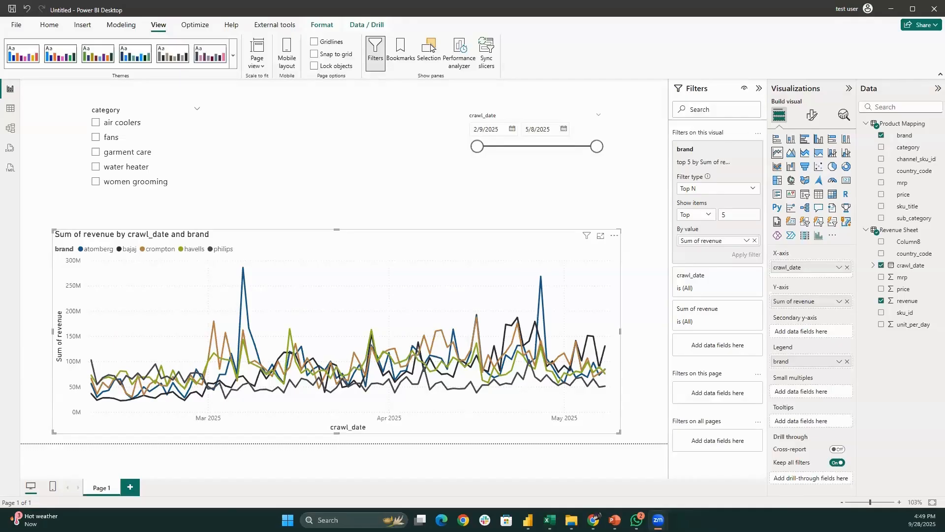
pyautogui.click(361, 202)
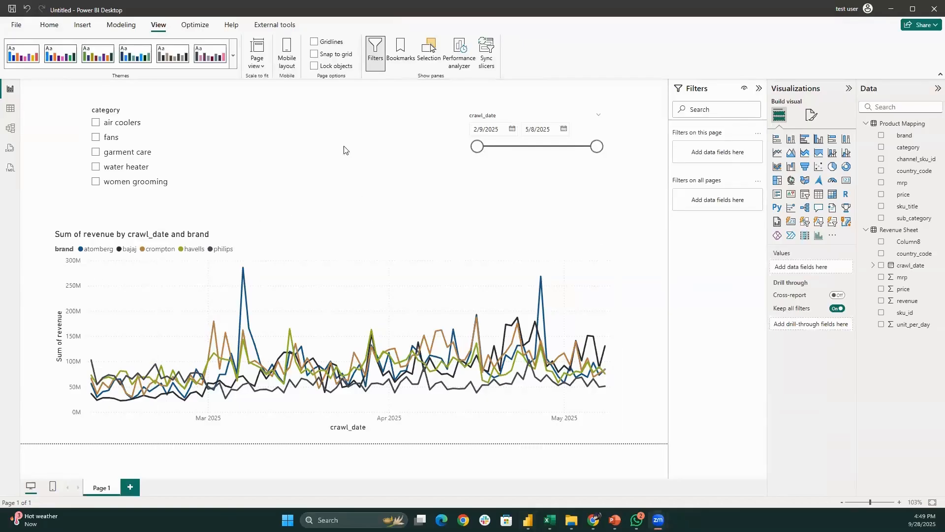
# Examine the full list of category filter values for the Product Mapping query in Power Query, leave it unchanged, and return to the report page
pyautogui.click(49, 26)
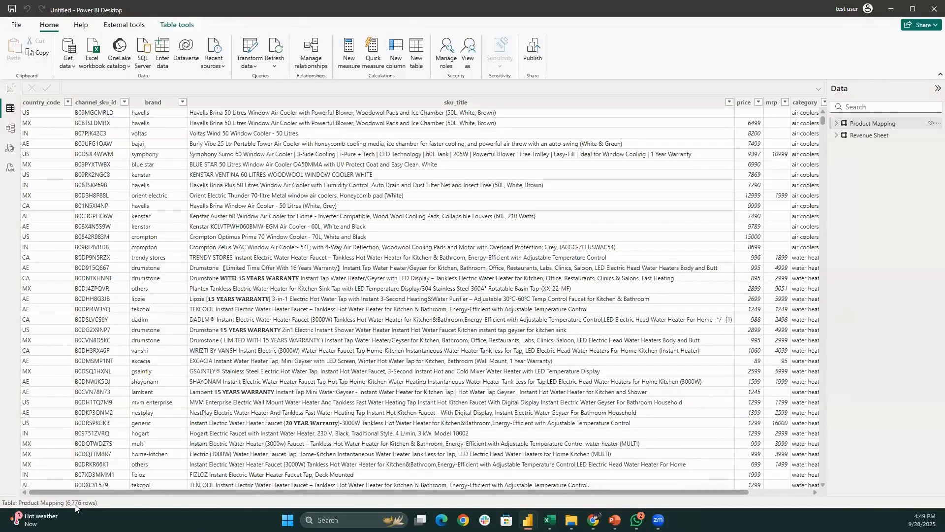
pyautogui.click(250, 53)
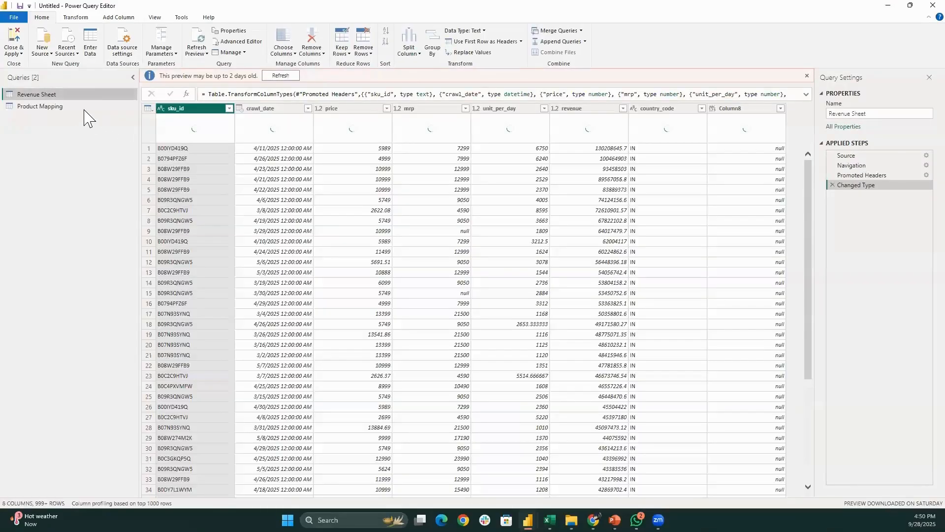
pyautogui.click(84, 107)
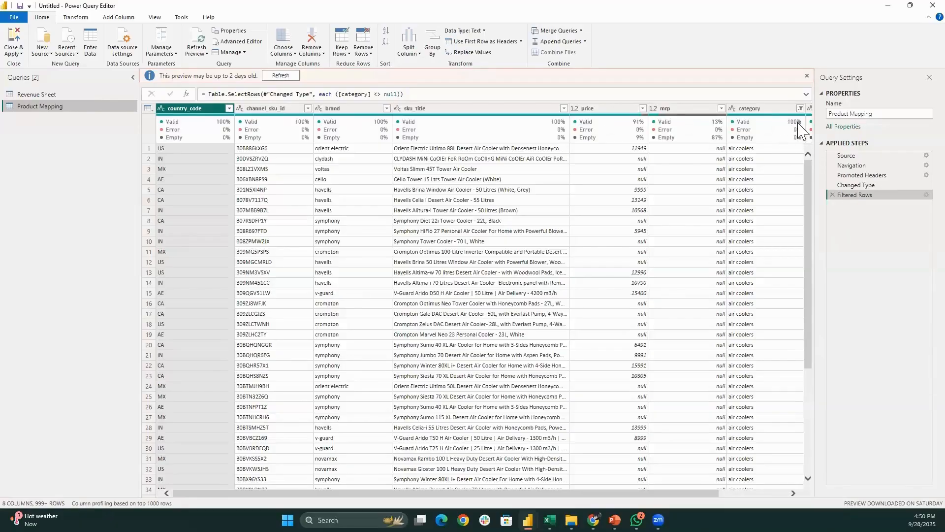
pyautogui.click(798, 108)
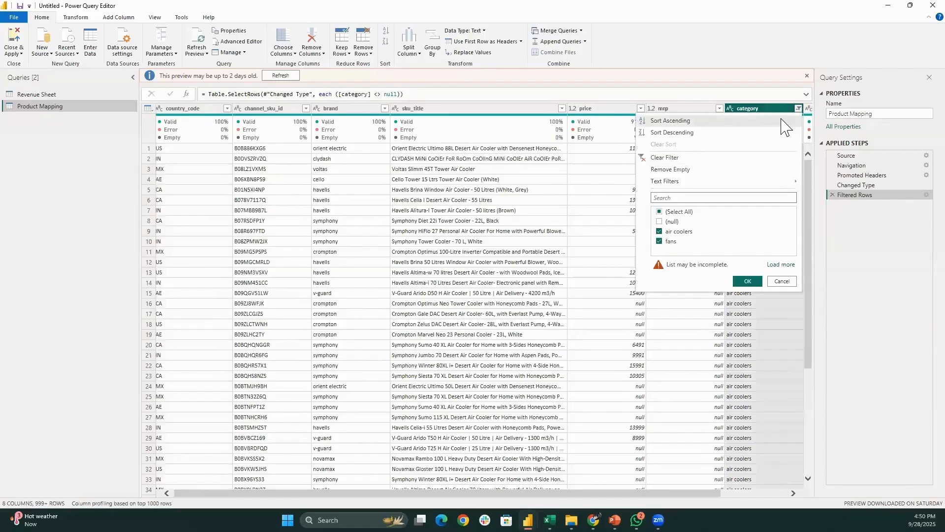
pyautogui.click(786, 265)
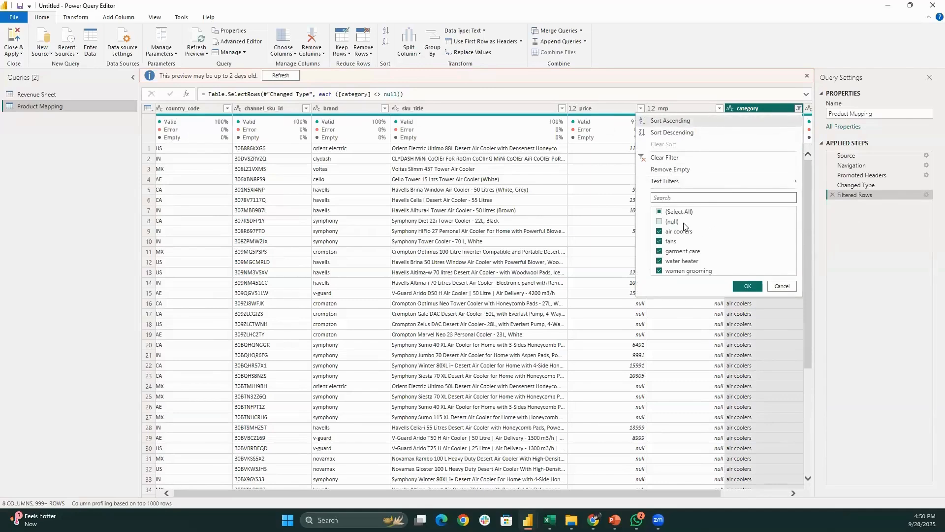
pyautogui.click(788, 288)
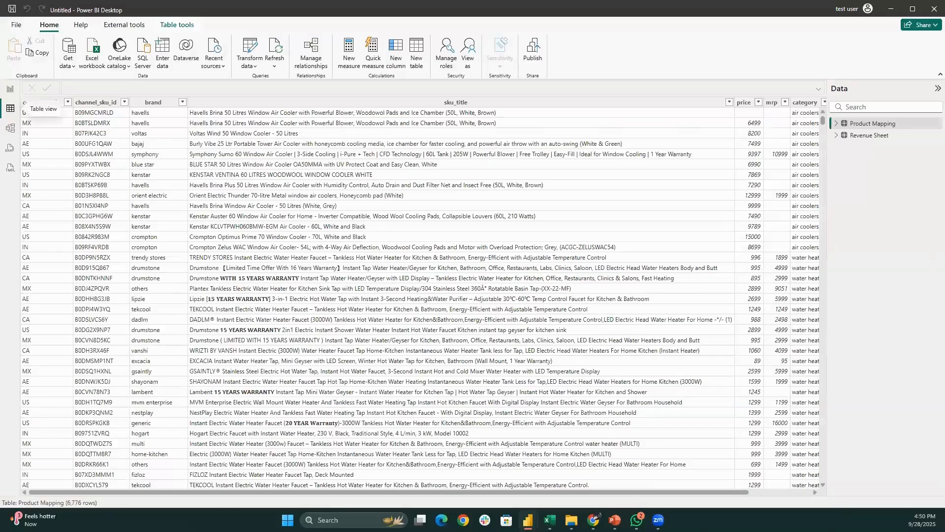
pyautogui.click(10, 89)
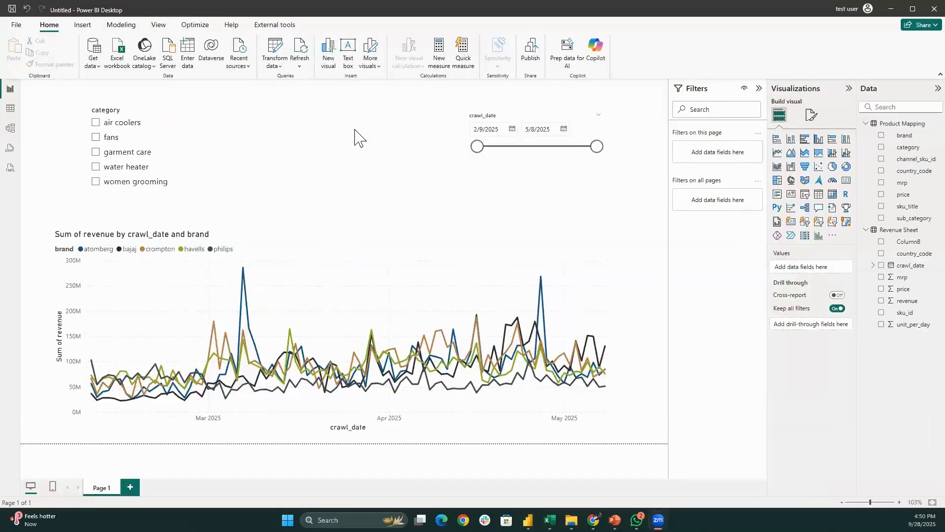
pyautogui.click(25, 28)
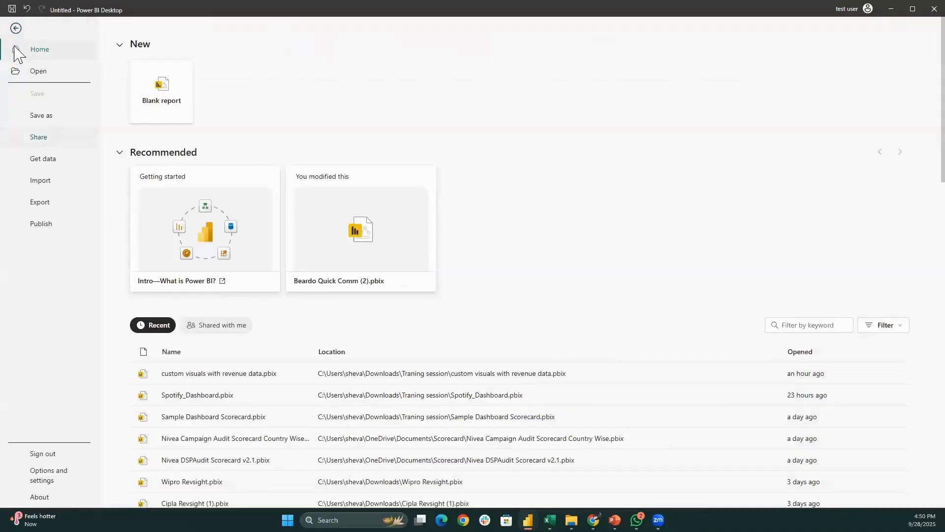
pyautogui.click(16, 30)
pyautogui.click(62, 120)
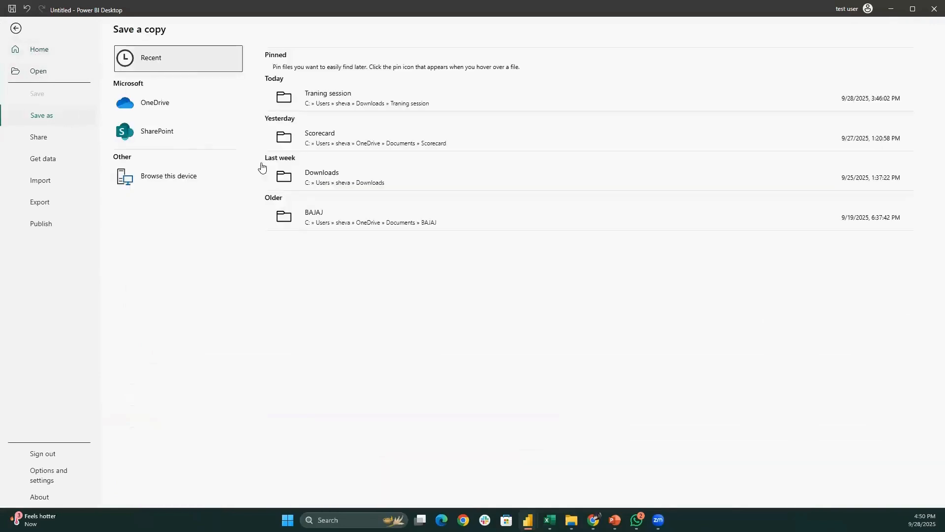
pyautogui.click(182, 175)
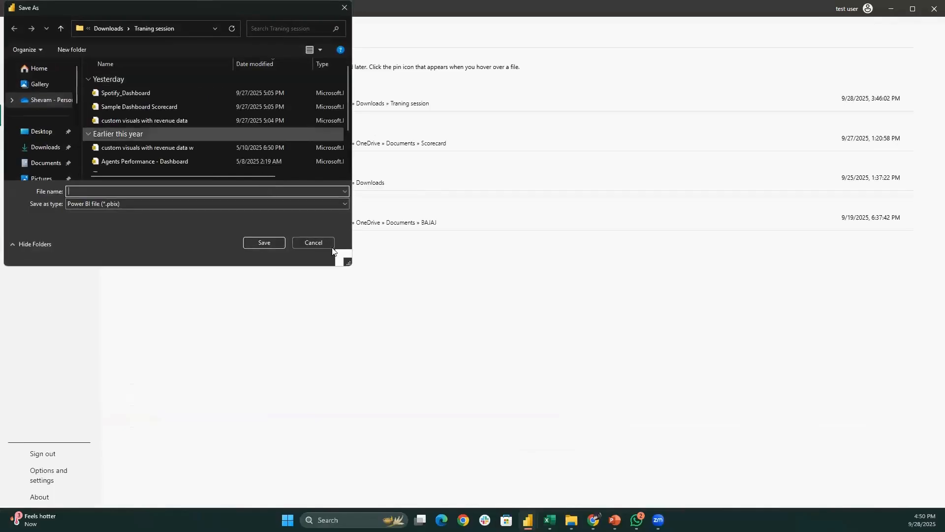
pyautogui.click(325, 243)
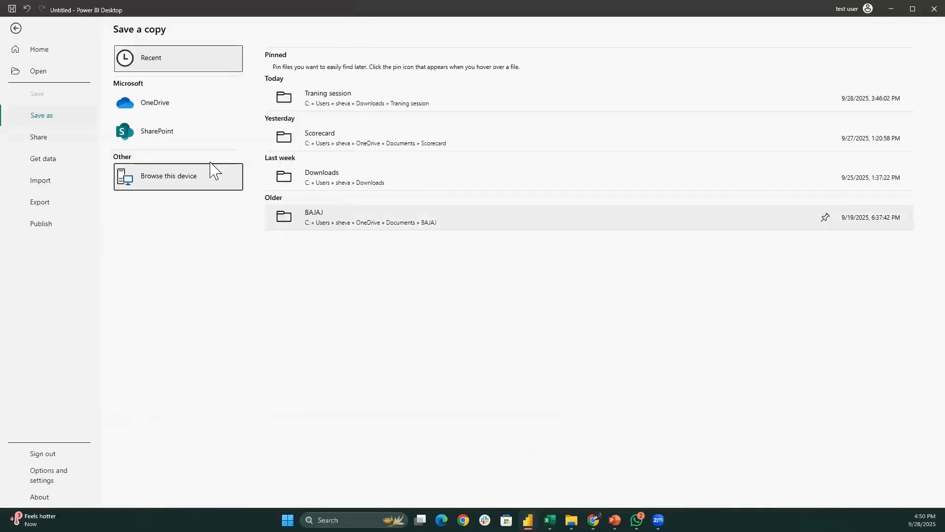
pyautogui.click(16, 28)
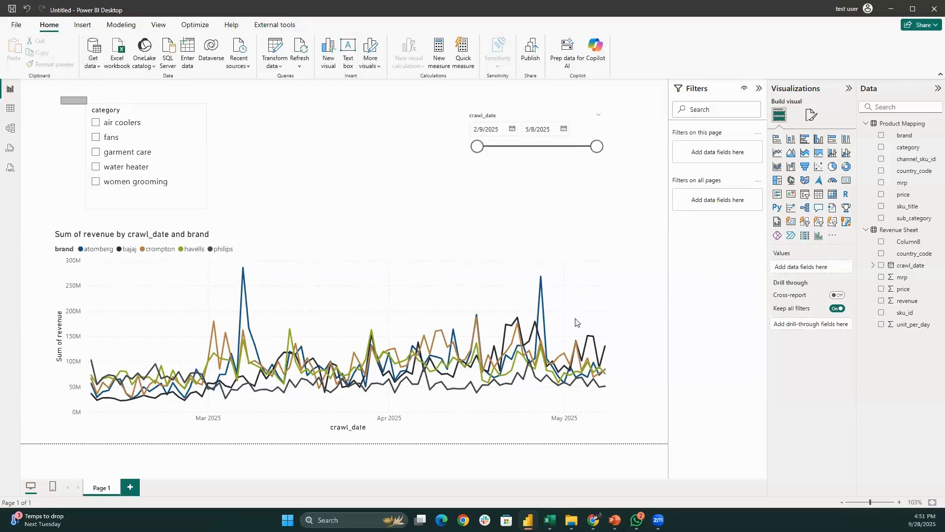
# View the custom visuals with revenue data report, and return to the untitled report
pyautogui.moveTo(576, 323); pyautogui.dragTo(50, 101)
pyautogui.moveTo(528, 520)
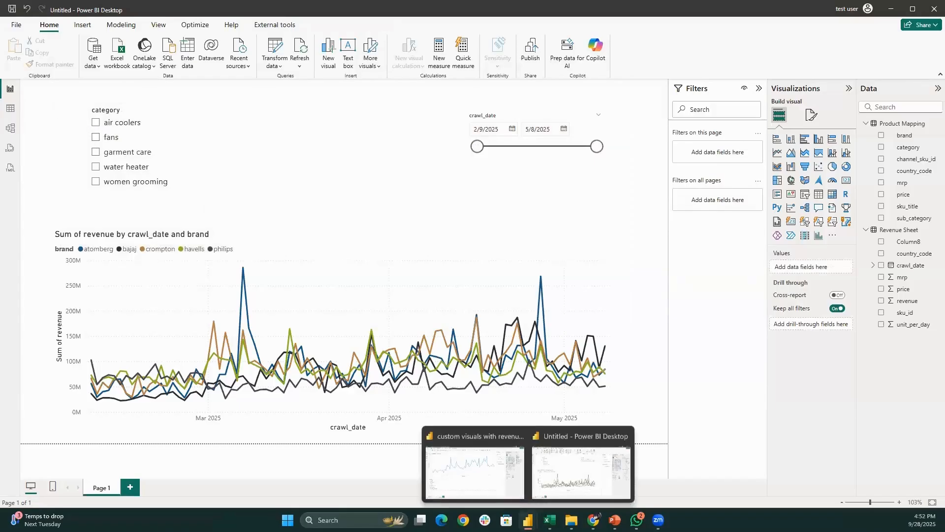
pyautogui.click(508, 489)
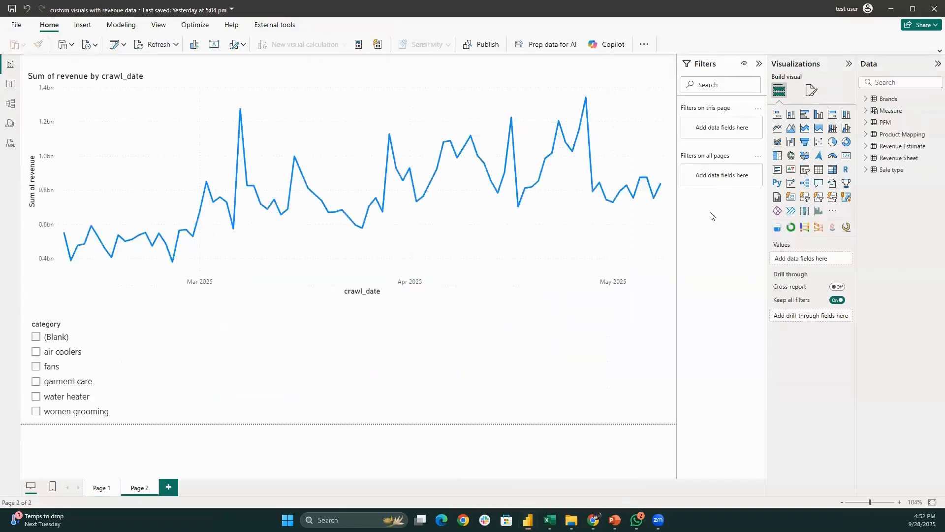
pyautogui.click(893, 15)
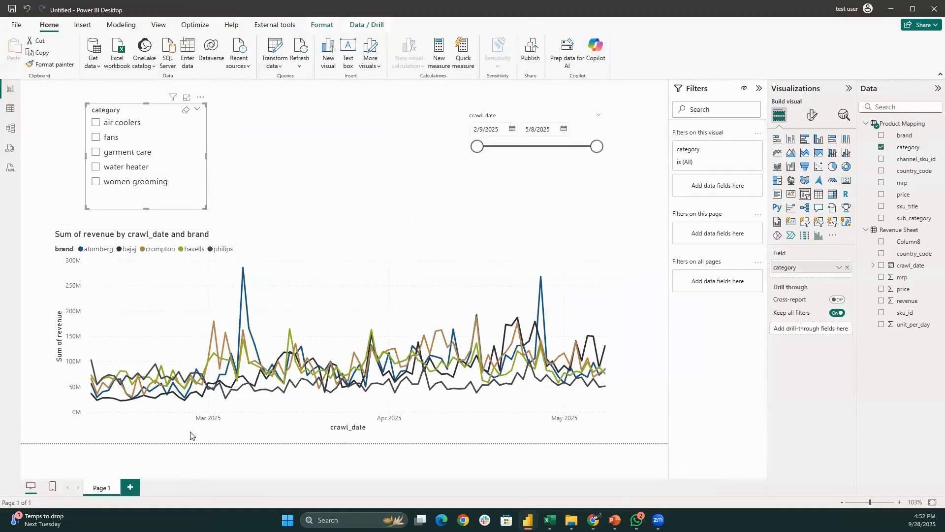
# Delete the category slicer from Page 1 and add a new report page
pyautogui.press('Delete')
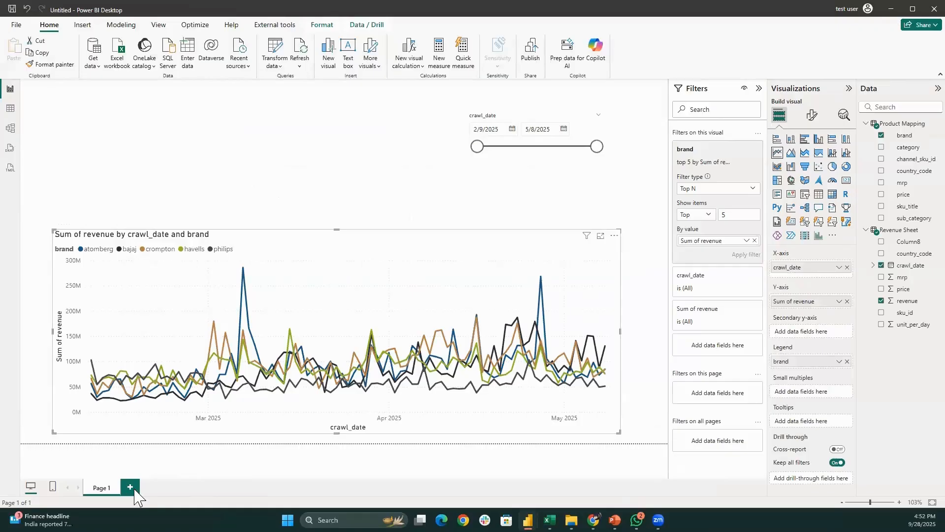
pyautogui.click(130, 488)
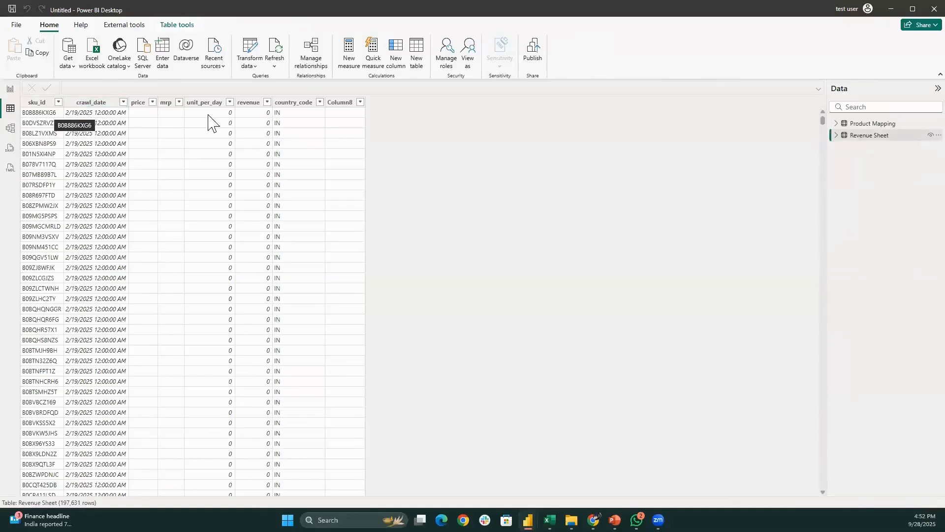
# Examine the columns of the Product Mapping table from country_code through sub_category, and return to the empty Page 2
pyautogui.click(885, 123)
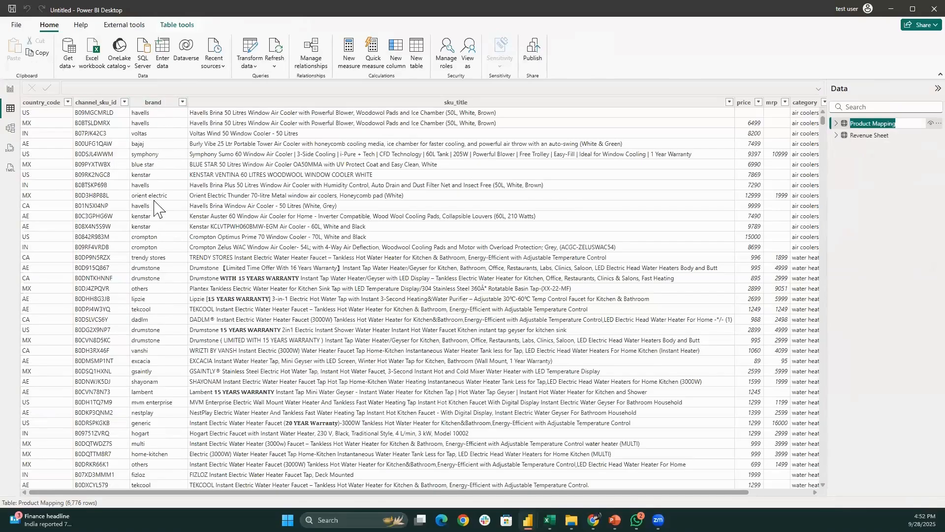
pyautogui.hscroll(1, 473, 495)
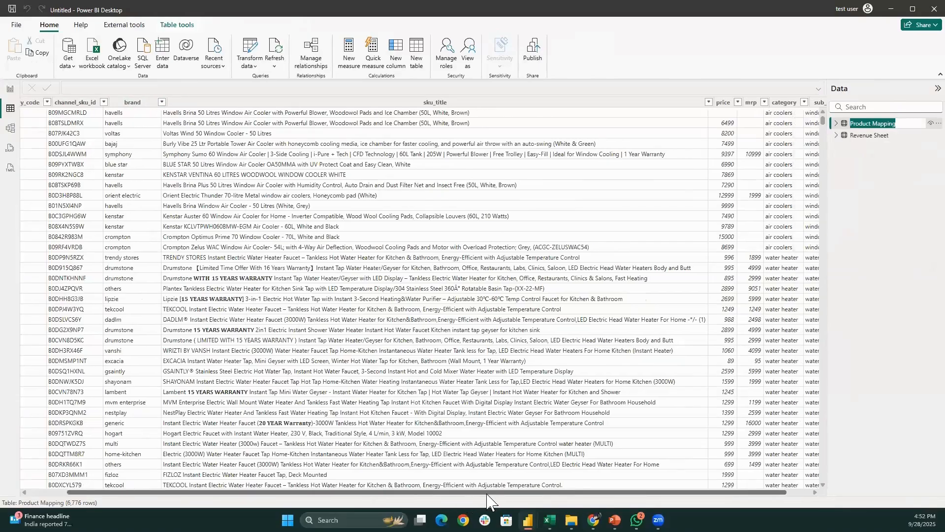
pyautogui.hscroll(2, 729, 114)
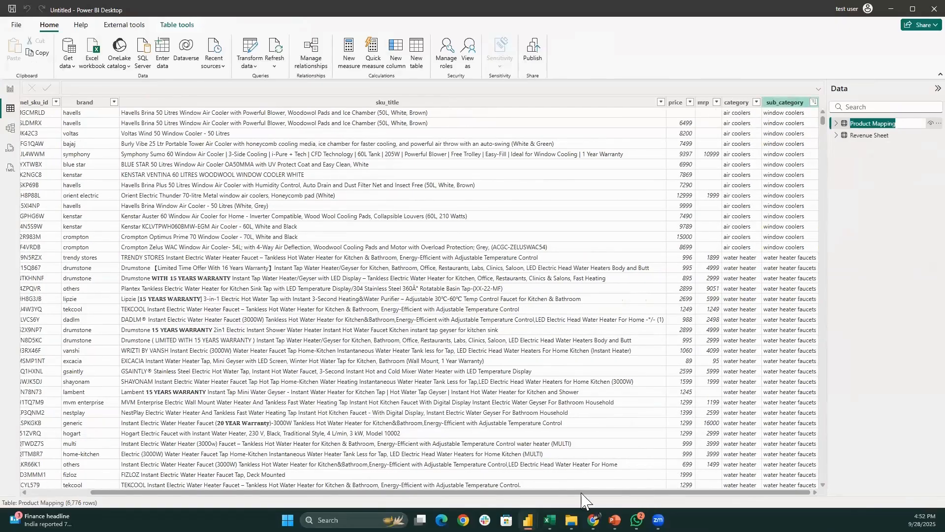
pyautogui.hscroll(-3, 581, 495)
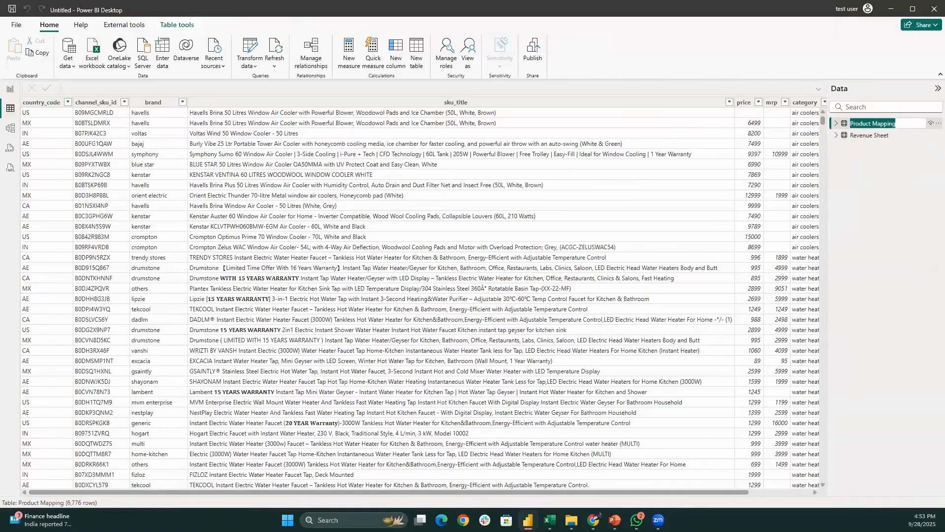
pyautogui.click(12, 94)
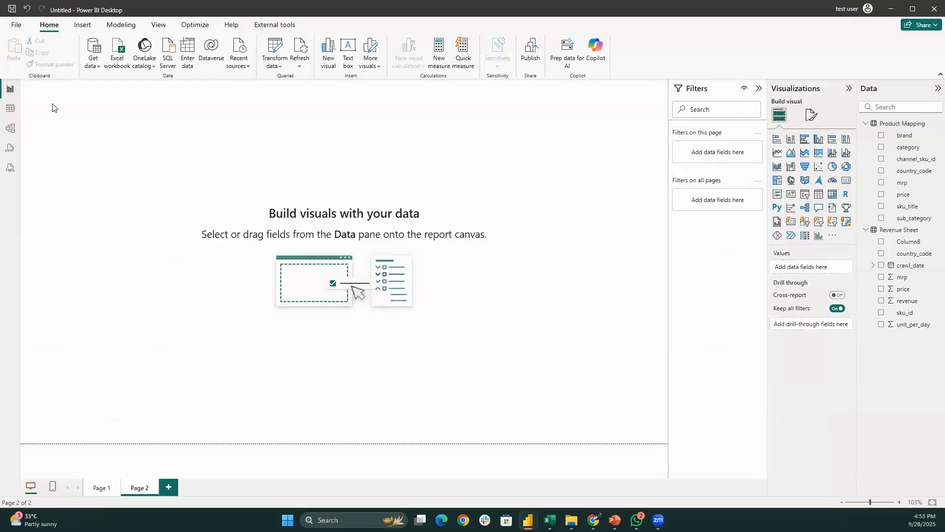
pyautogui.click(10, 109)
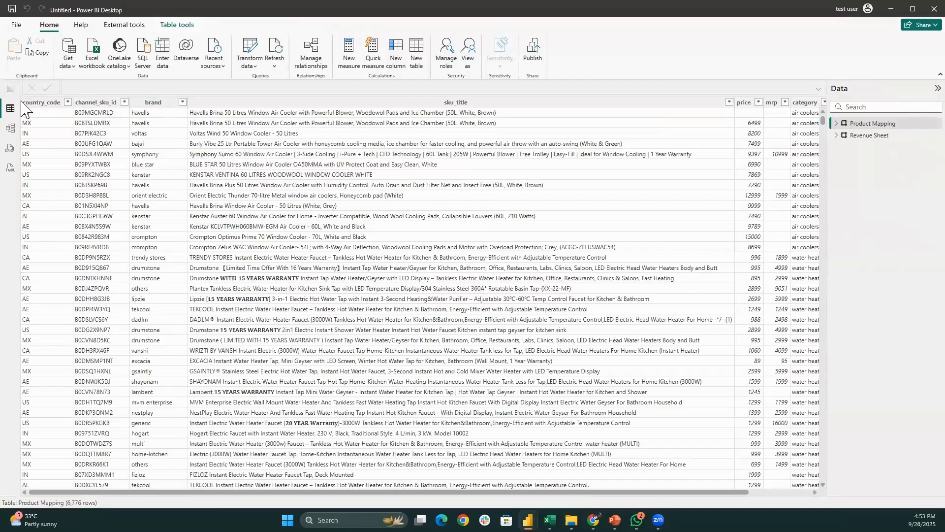
pyautogui.click(45, 103)
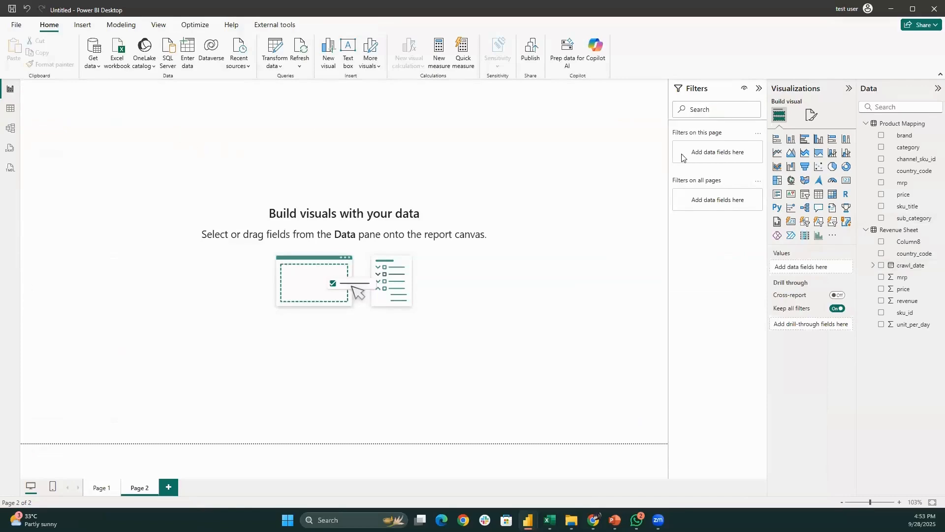
# Add a slicer with the category field to Page 2 and place it in the page's upper-left corner
pyautogui.click(805, 195)
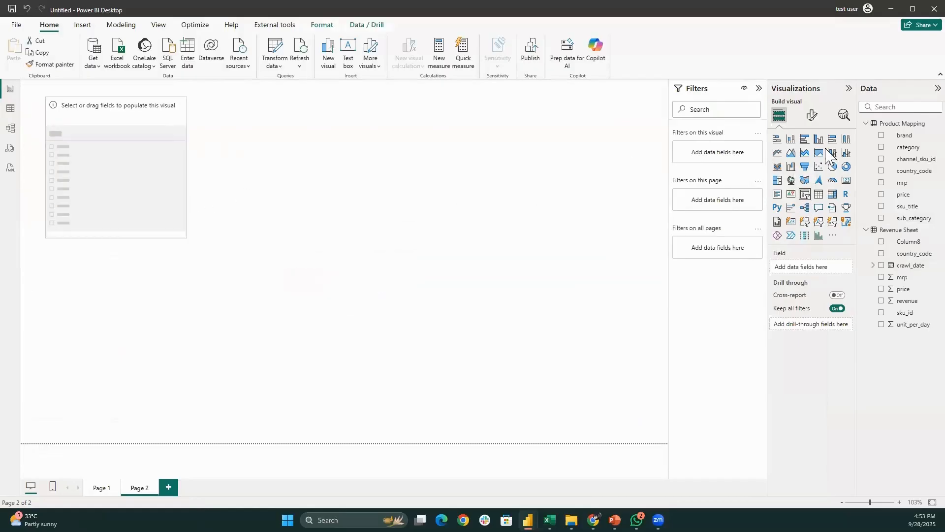
pyautogui.moveTo(905, 147); pyautogui.dragTo(805, 235)
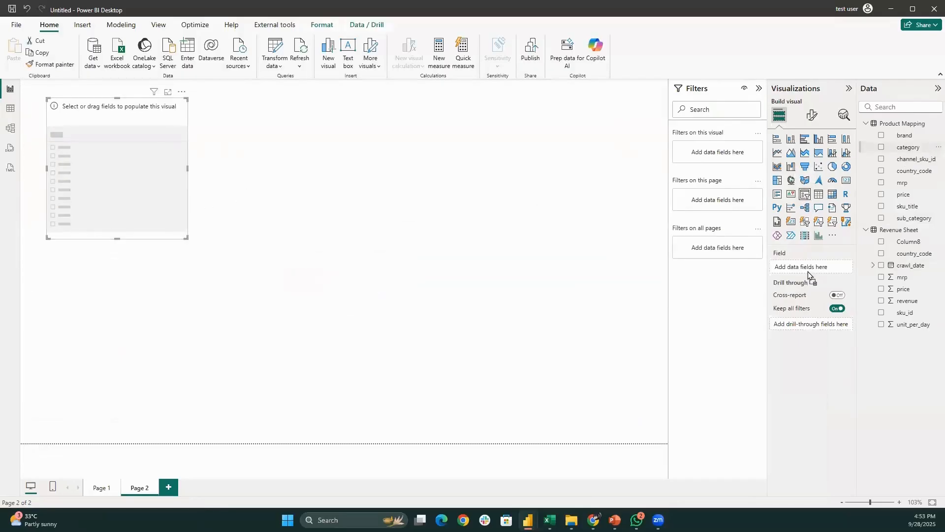
pyautogui.moveTo(808, 274); pyautogui.dragTo(810, 270)
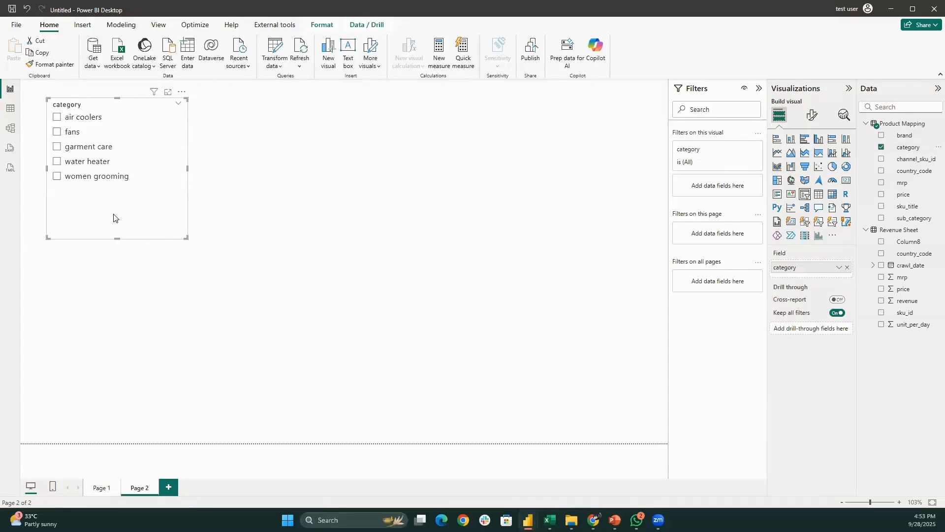
pyautogui.click(84, 245)
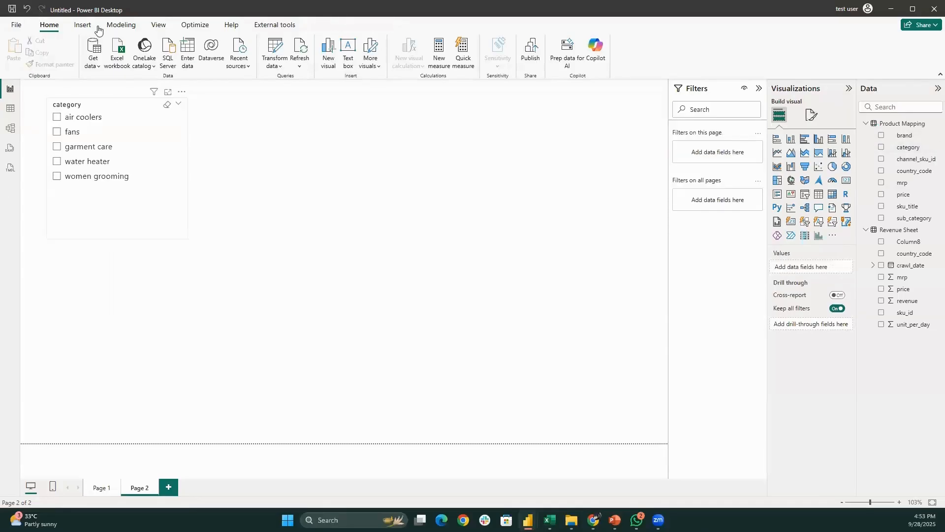
pyautogui.moveTo(97, 167); pyautogui.dragTo(79, 161)
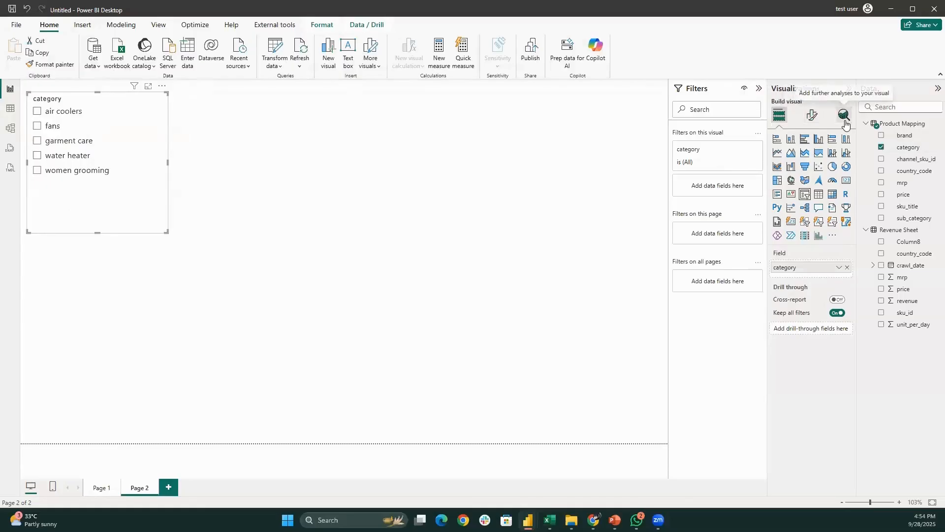
# Select water heater in the category slicer on Page 2
pyautogui.click(812, 116)
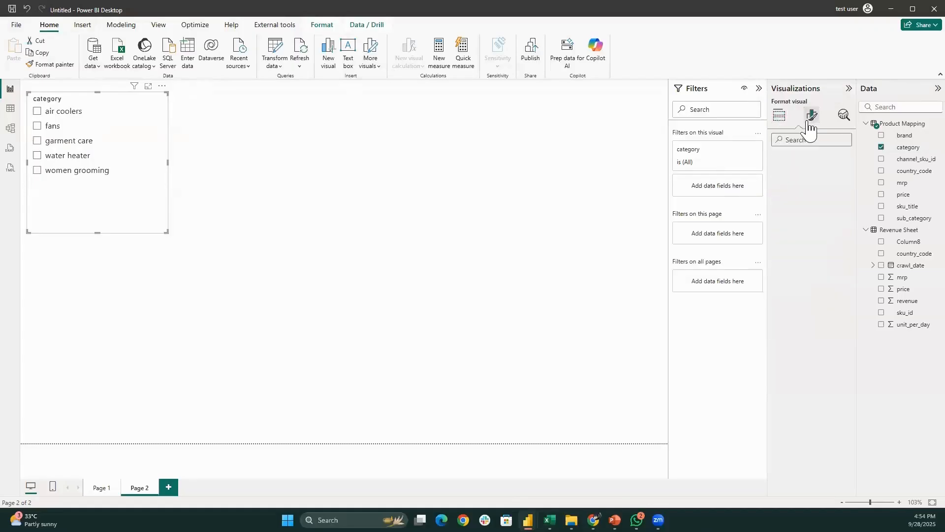
pyautogui.click(158, 163)
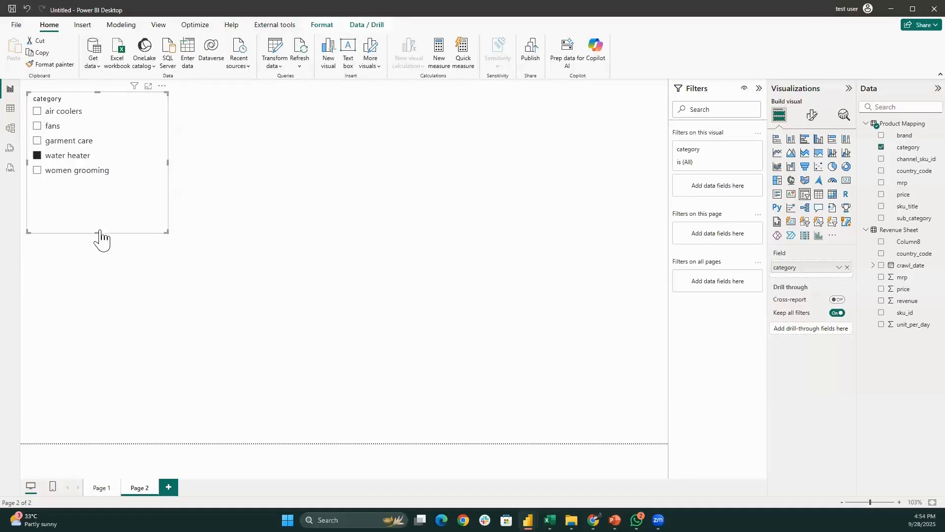
# Try a font size of 10 for the category slicer's values, and restore the original size
pyautogui.click(813, 118)
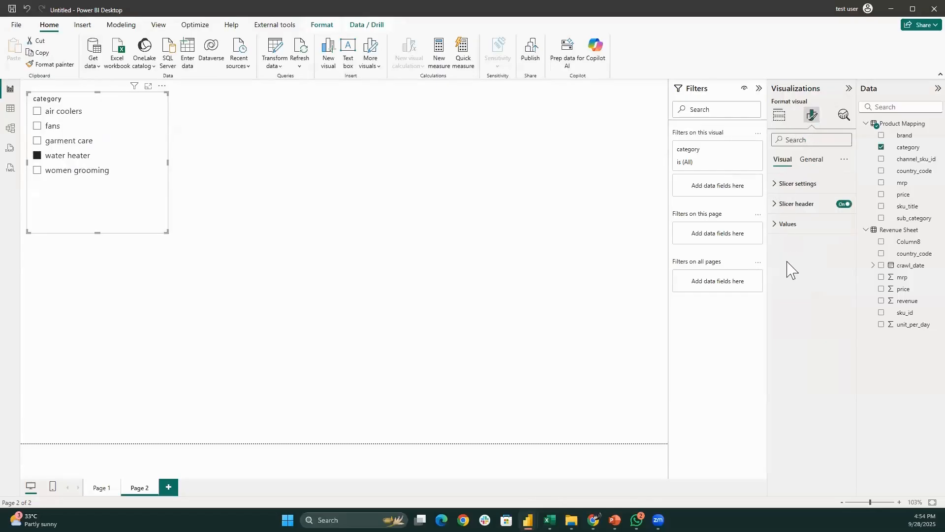
pyautogui.click(789, 228)
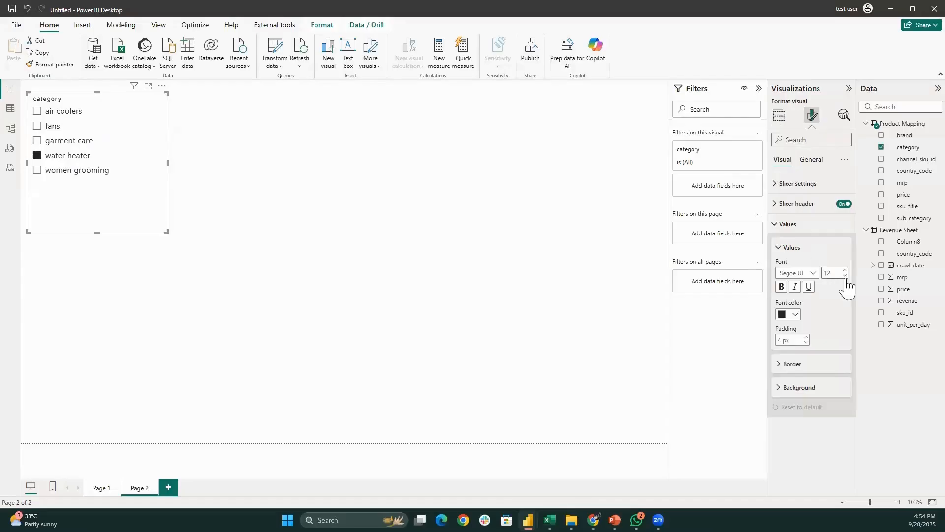
pyautogui.click(846, 278)
pyautogui.click(844, 276)
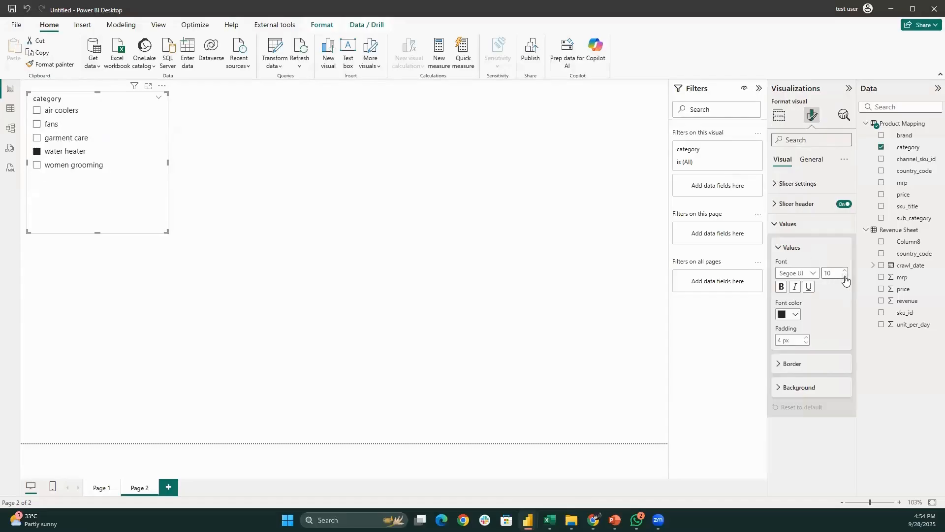
pyautogui.click(844, 276)
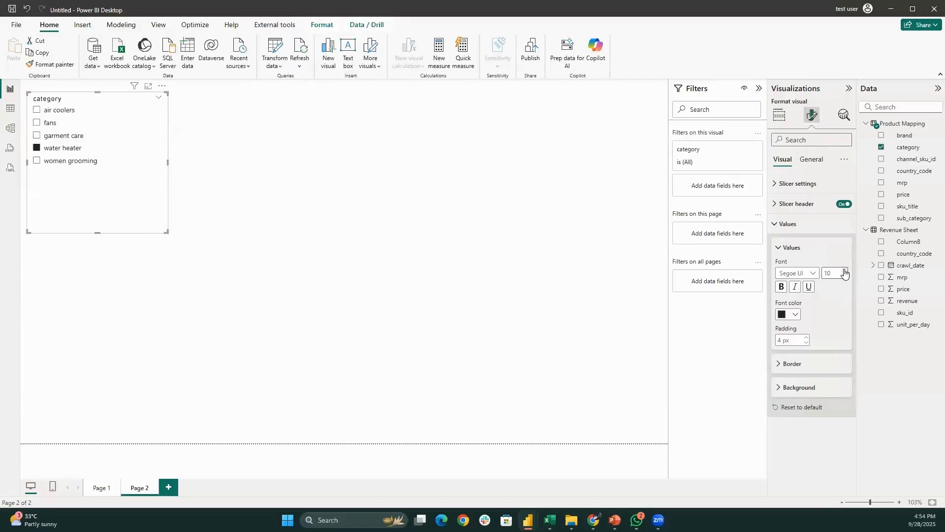
pyautogui.click(844, 271)
pyautogui.click(788, 224)
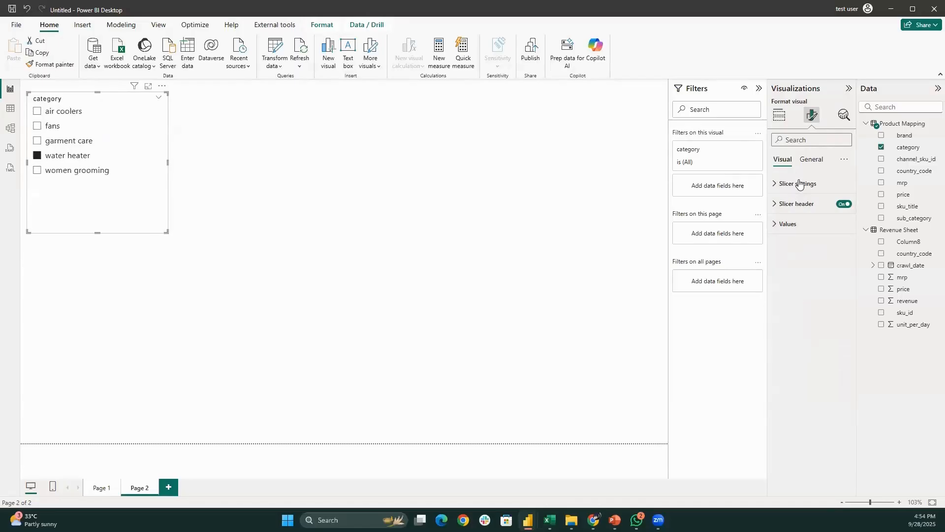
# Change the category slicer's style to Dropdown and reduce its height to fit the header and selection row
pyautogui.click(799, 184)
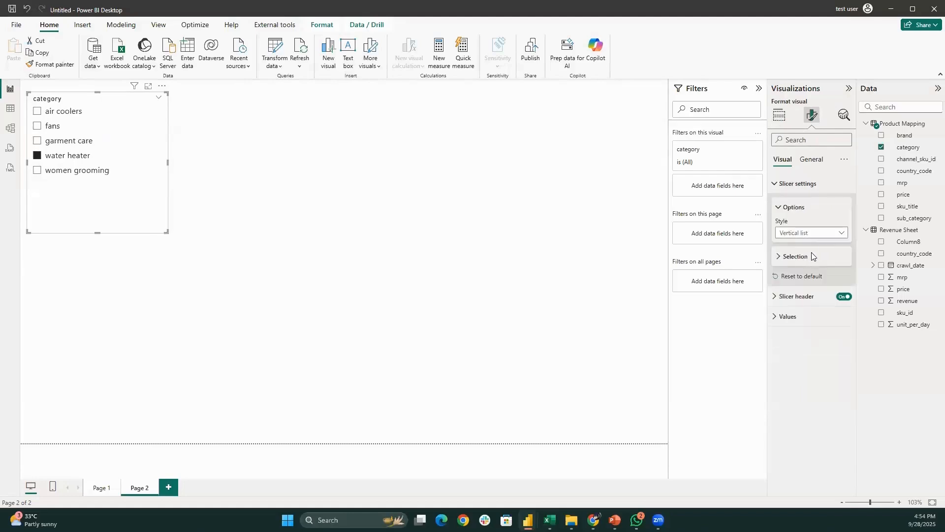
pyautogui.click(811, 233)
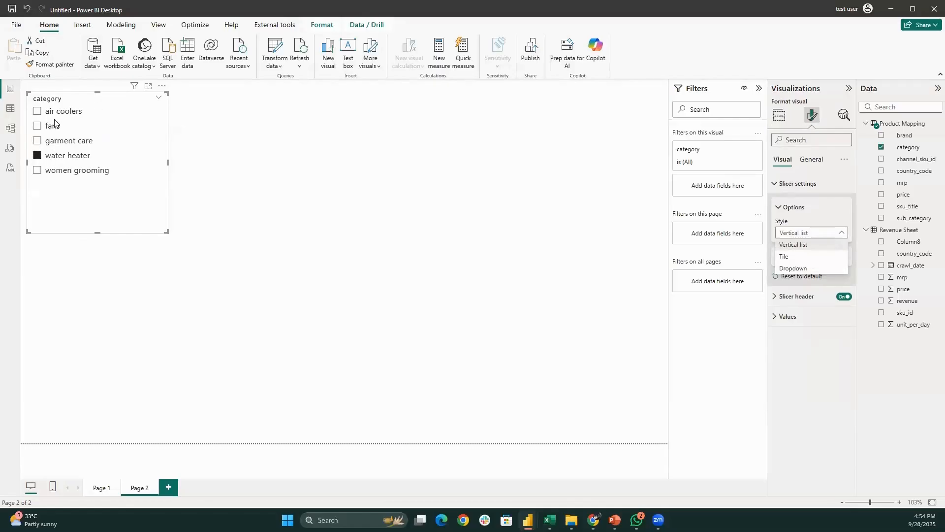
pyautogui.click(794, 268)
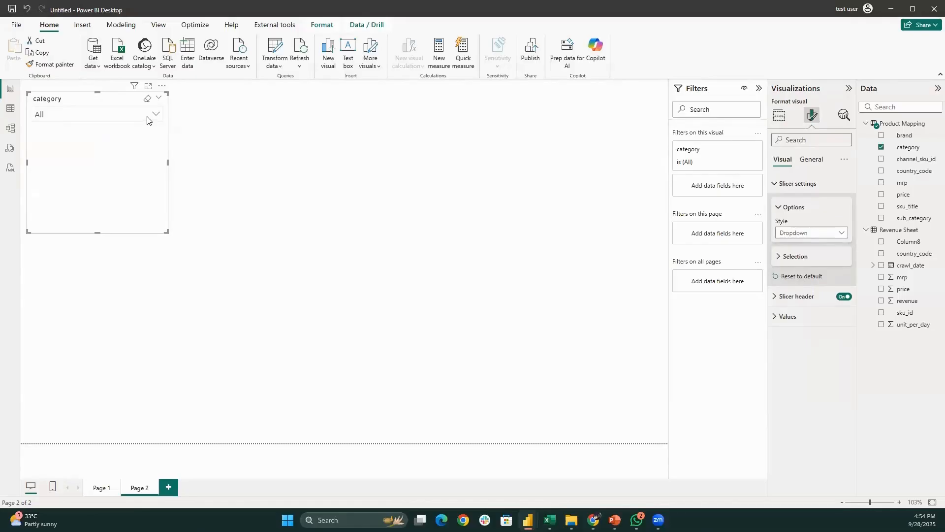
pyautogui.moveTo(99, 233); pyautogui.dragTo(85, 124)
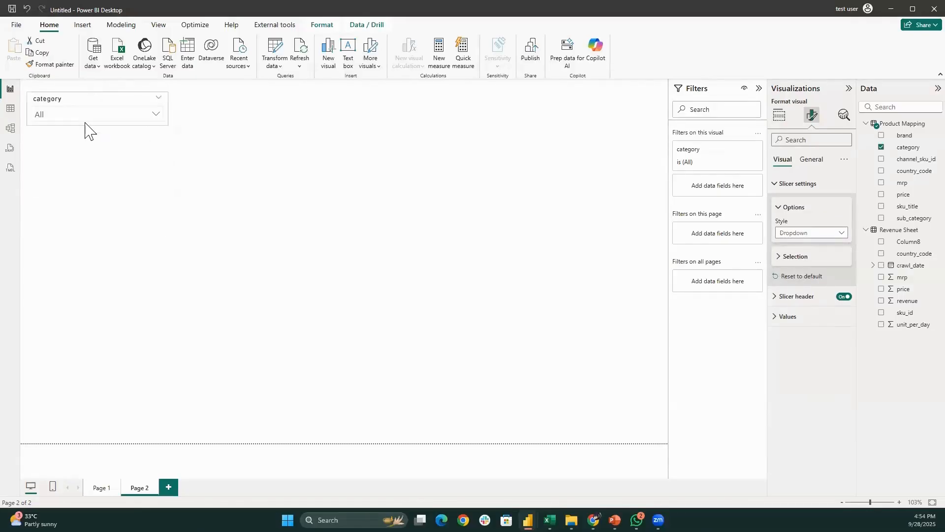
# Select garment care in the category dropdown slicer and review the slicer's available style options
pyautogui.click(143, 119)
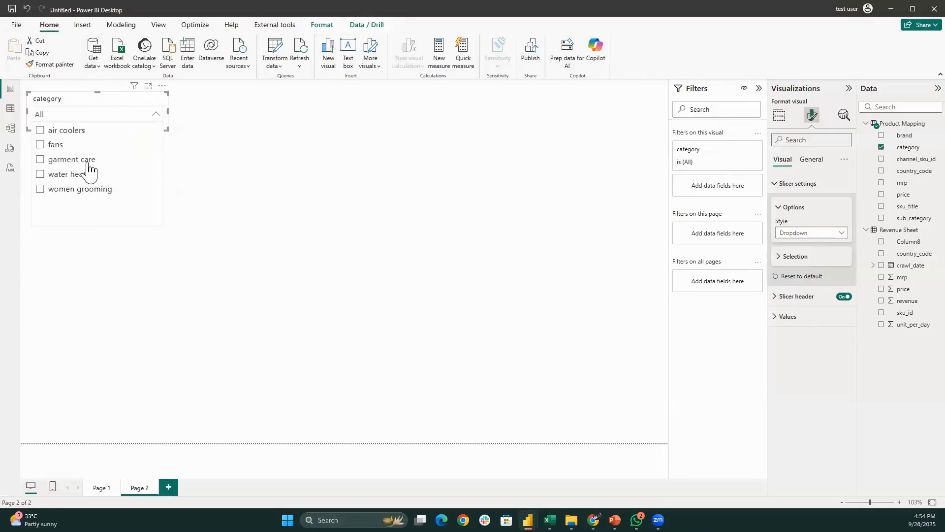
pyautogui.click(89, 162)
pyautogui.click(78, 177)
pyautogui.click(87, 160)
pyautogui.click(254, 156)
pyautogui.moveTo(231, 170); pyautogui.dragTo(20, 84)
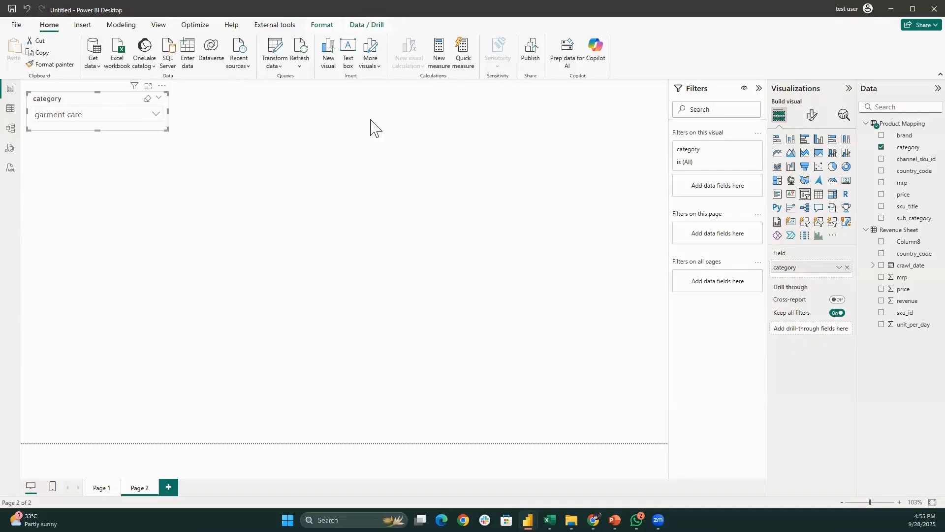
pyautogui.click(811, 115)
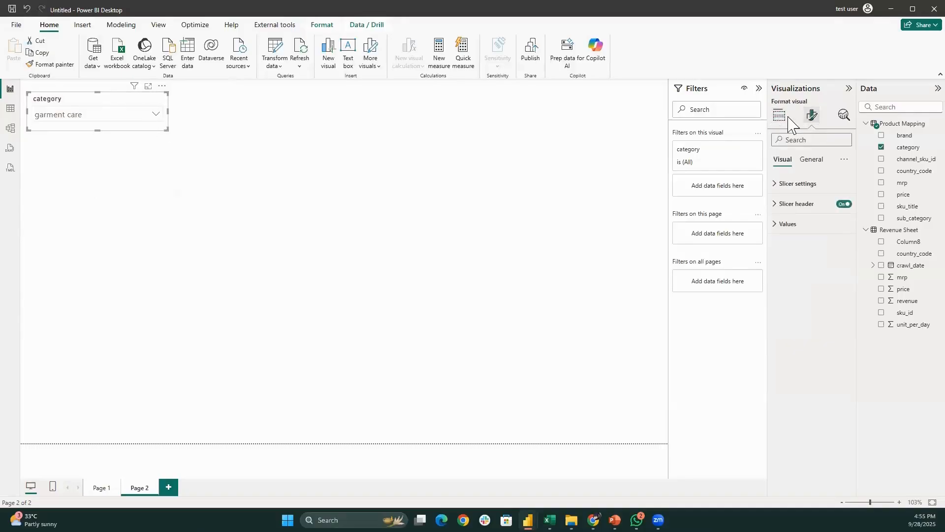
pyautogui.click(798, 192)
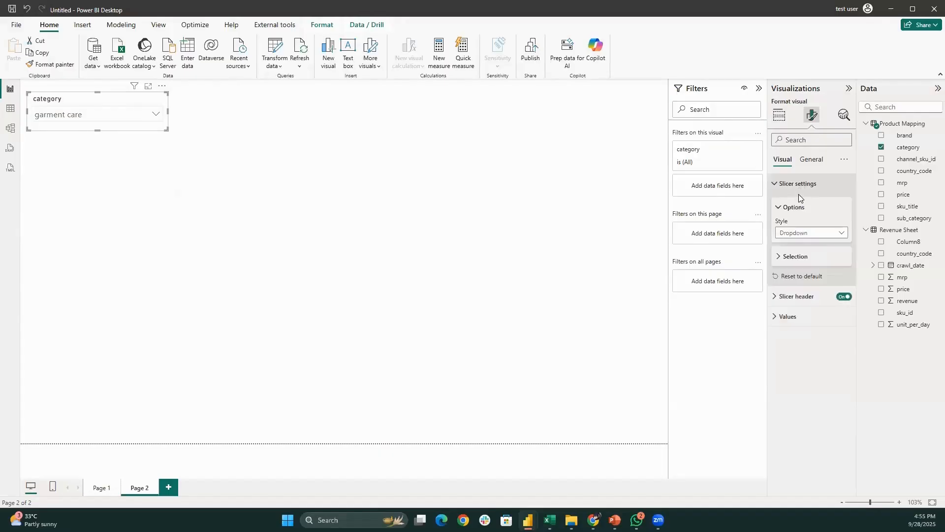
pyautogui.click(823, 235)
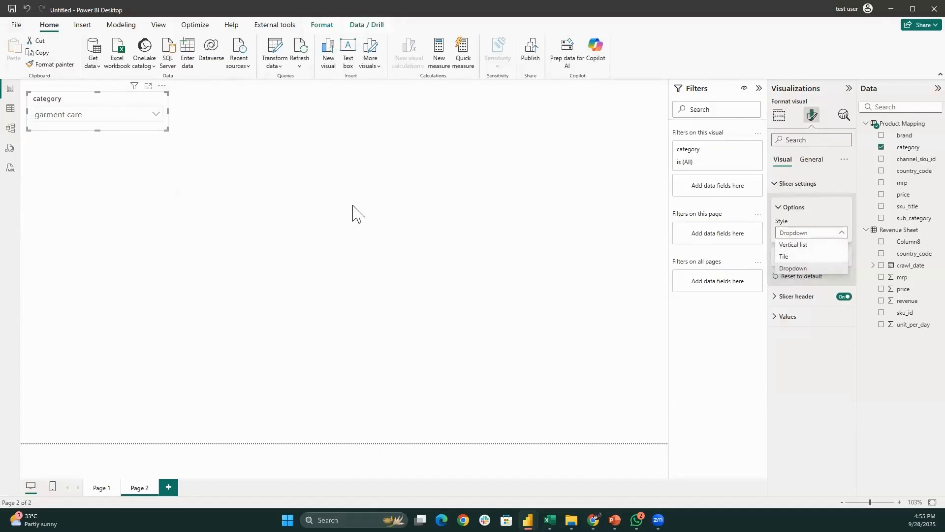
pyautogui.click(335, 212)
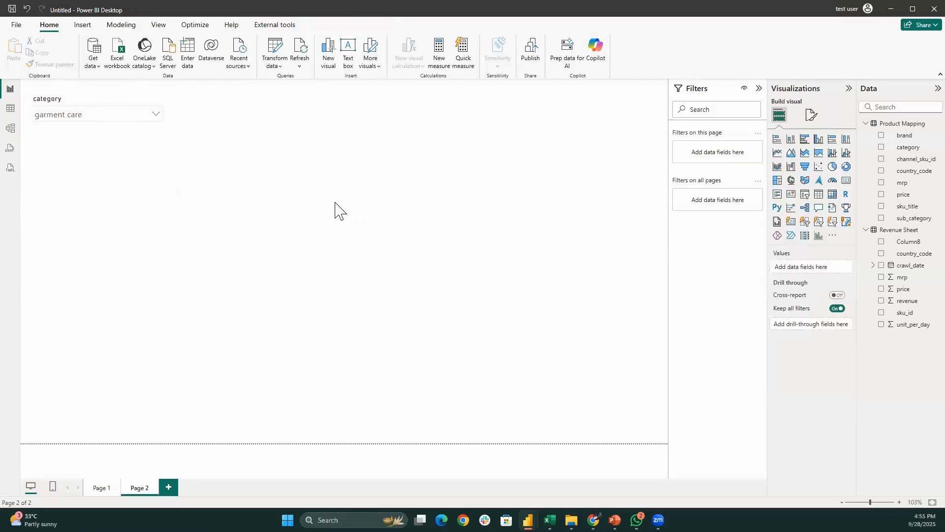
# Duplicate the category slicer, place the copy to its right, and replace the copy's field with sub_category
pyautogui.moveTo(332, 204); pyautogui.dragTo(169, 198)
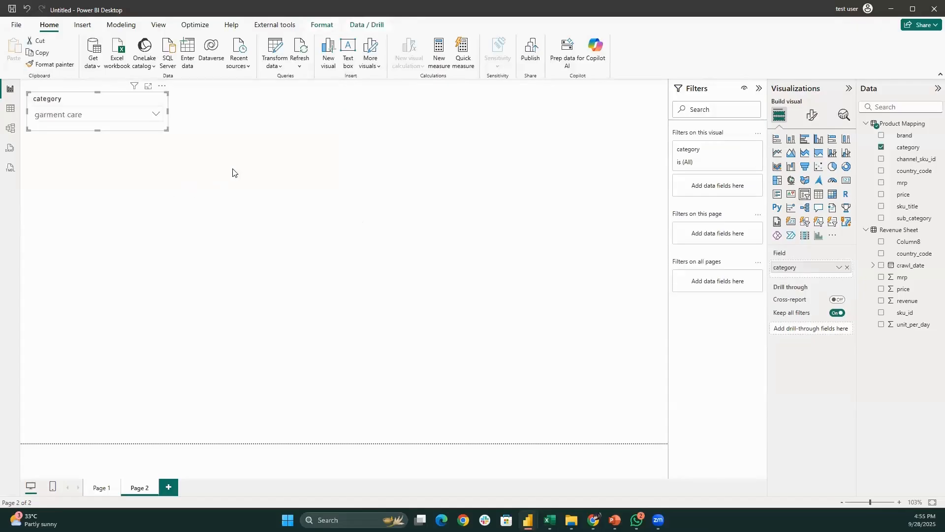
pyautogui.moveTo(221, 159); pyautogui.dragTo(126, 119)
pyautogui.hotkey('ctrl', 'c')
pyautogui.hotkey('ctrl', 'v')
pyautogui.moveTo(142, 120); pyautogui.dragTo(281, 95)
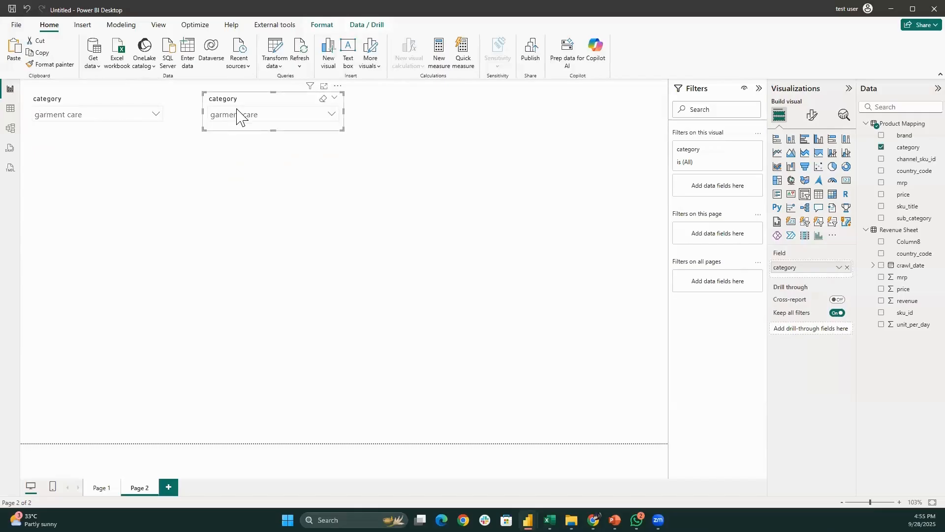
pyautogui.click(261, 113)
pyautogui.click(847, 267)
pyautogui.moveTo(897, 222); pyautogui.dragTo(802, 268)
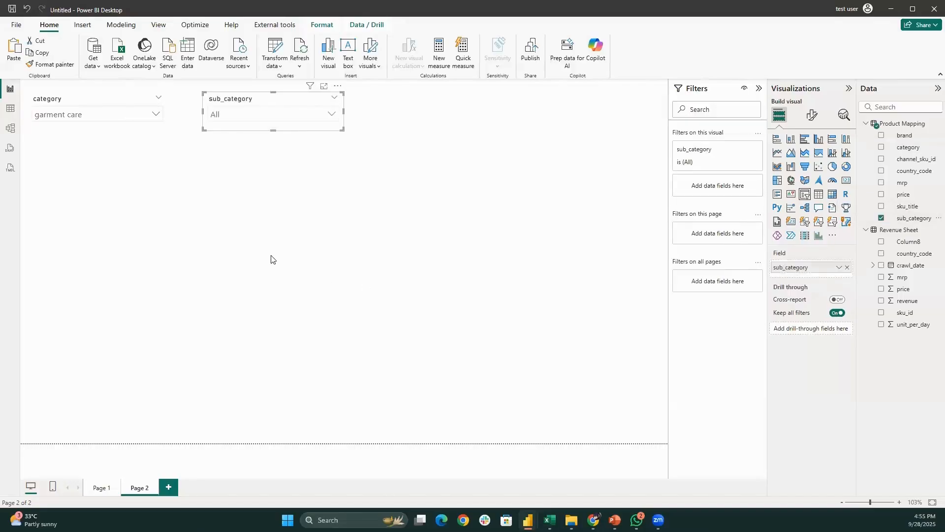
# Delete both the category and sub_category slicers from Page 2
pyautogui.click(139, 211)
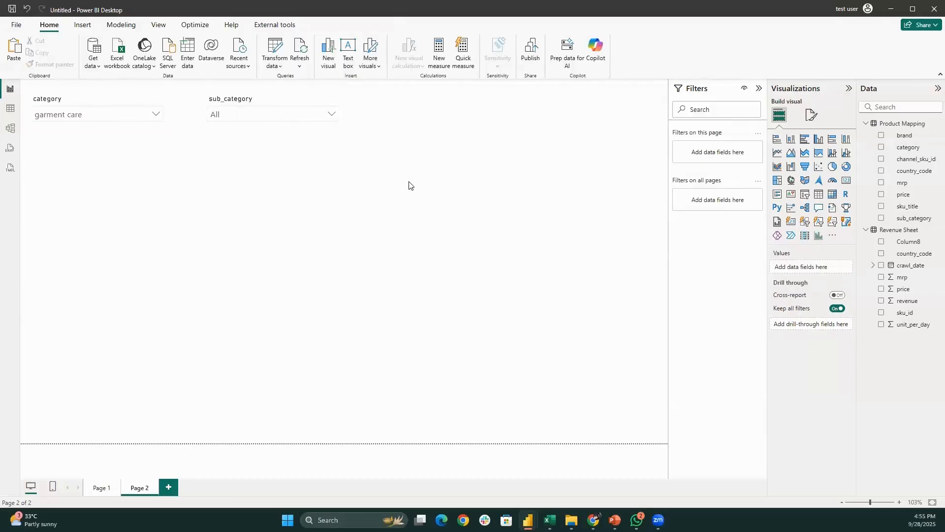
pyautogui.moveTo(411, 182); pyautogui.dragTo(40, 60)
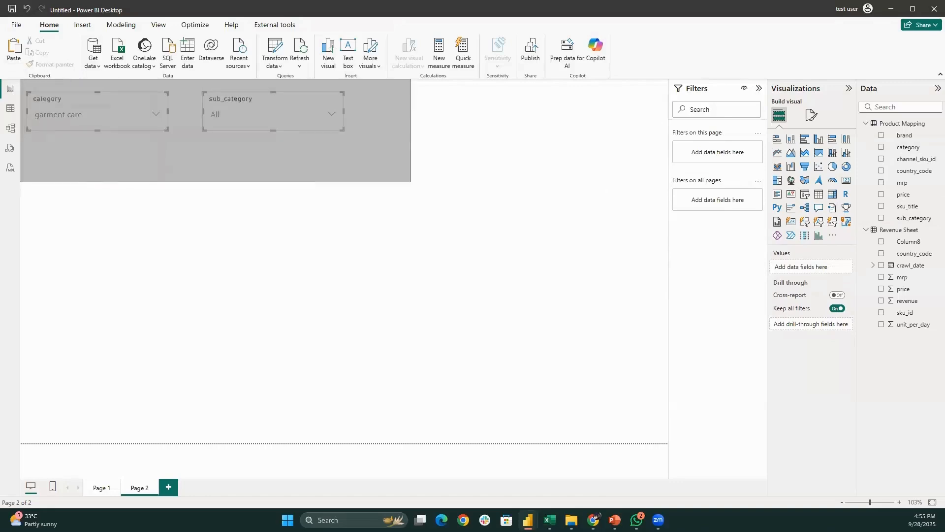
pyautogui.press('Delete')
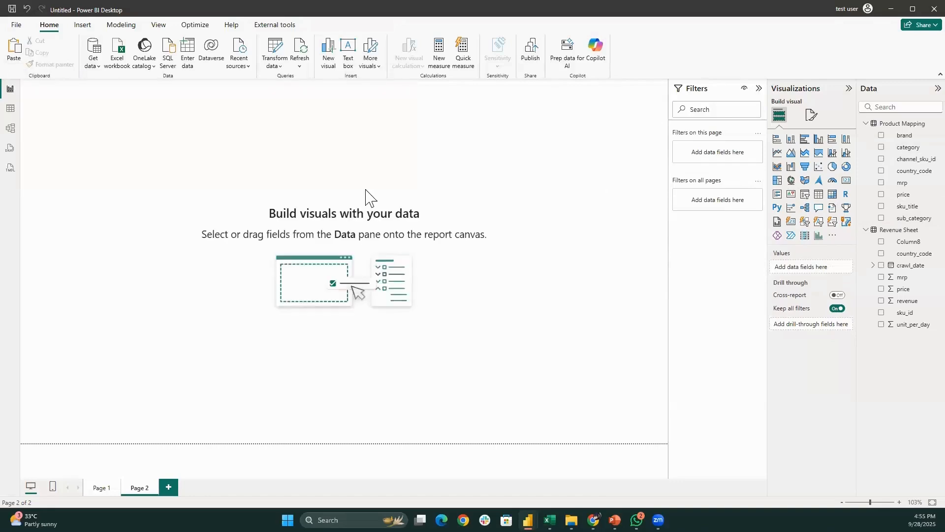
# Add a slicer with the category field to the empty Page 2
pyautogui.click(804, 195)
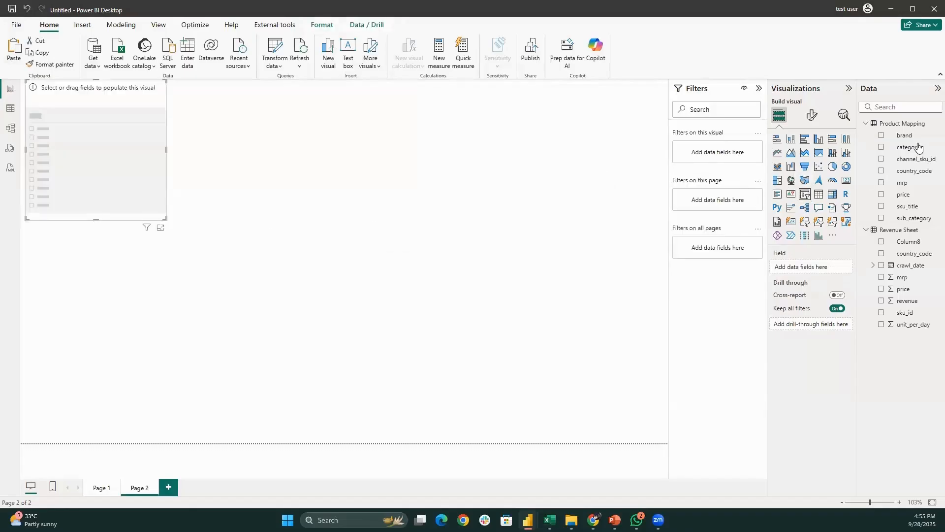
pyautogui.moveTo(912, 148); pyautogui.dragTo(818, 272)
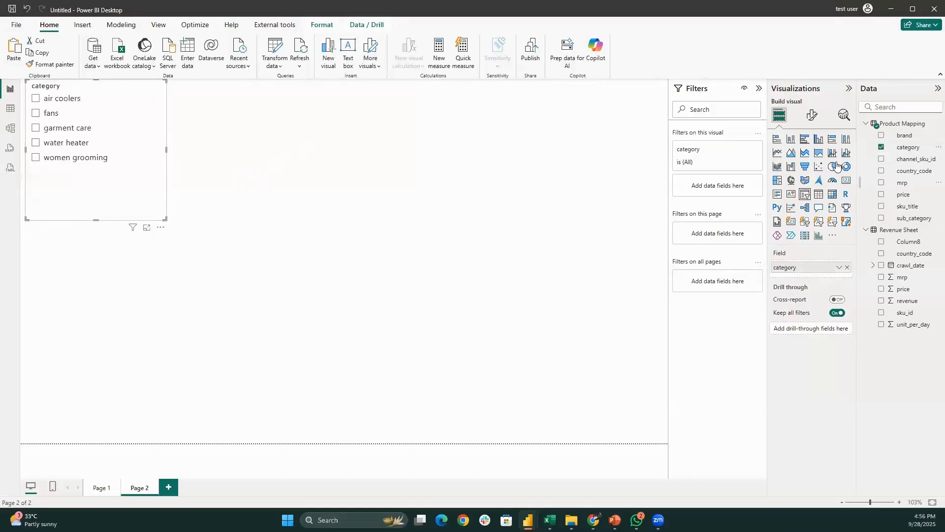
# Set the new category slicer's style to Dropdown and shrink its height to the header and selection row
pyautogui.click(813, 115)
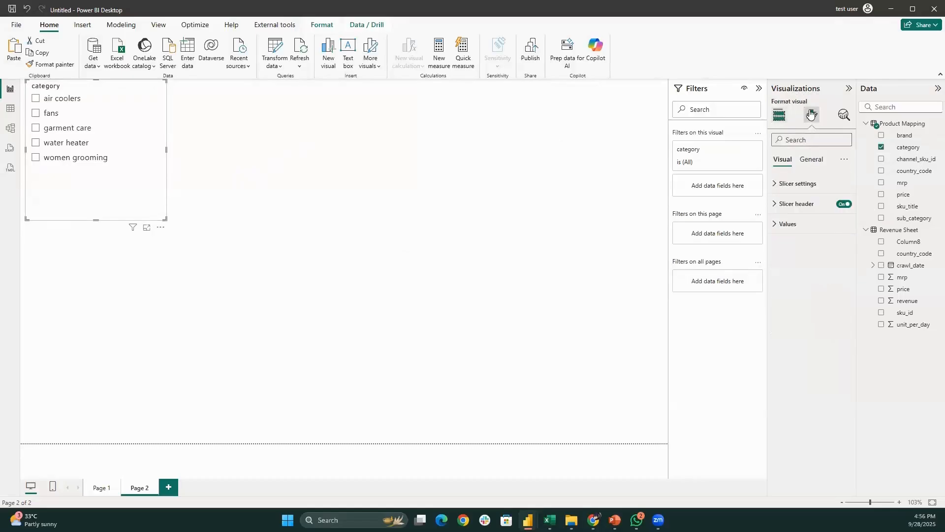
pyautogui.click(795, 190)
pyautogui.click(804, 233)
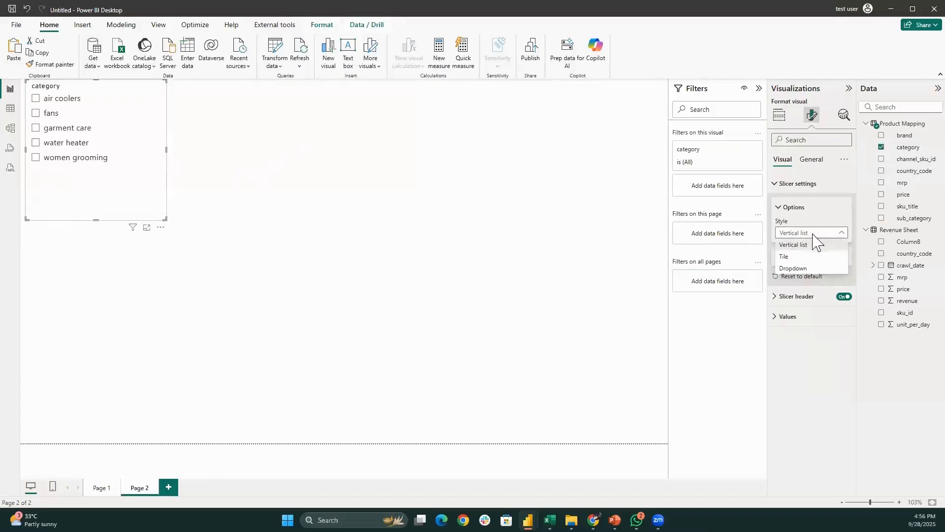
pyautogui.click(806, 270)
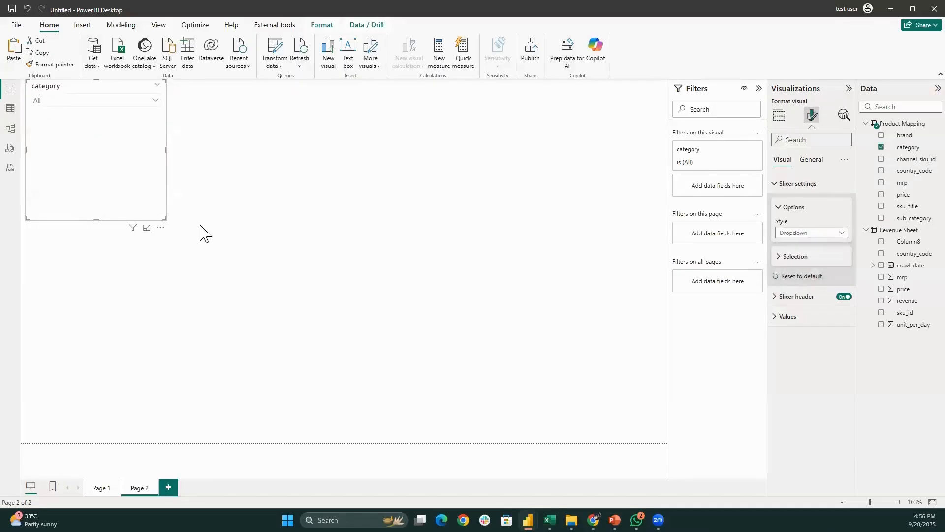
pyautogui.moveTo(96, 220); pyautogui.dragTo(109, 105)
pyautogui.click(211, 169)
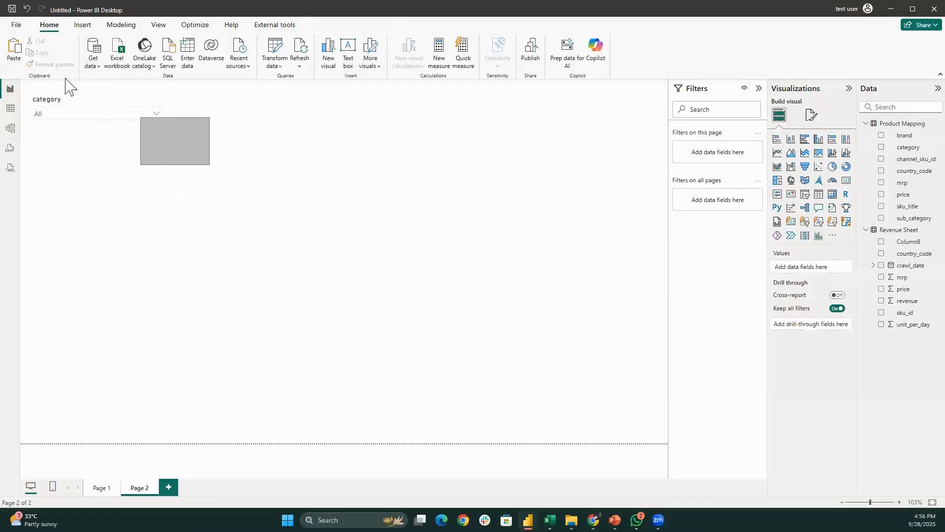
# Duplicate the category dropdown slicer to the right of the original and replace the copy's field with sub_category
pyautogui.moveTo(65, 78); pyautogui.dragTo(1, 58)
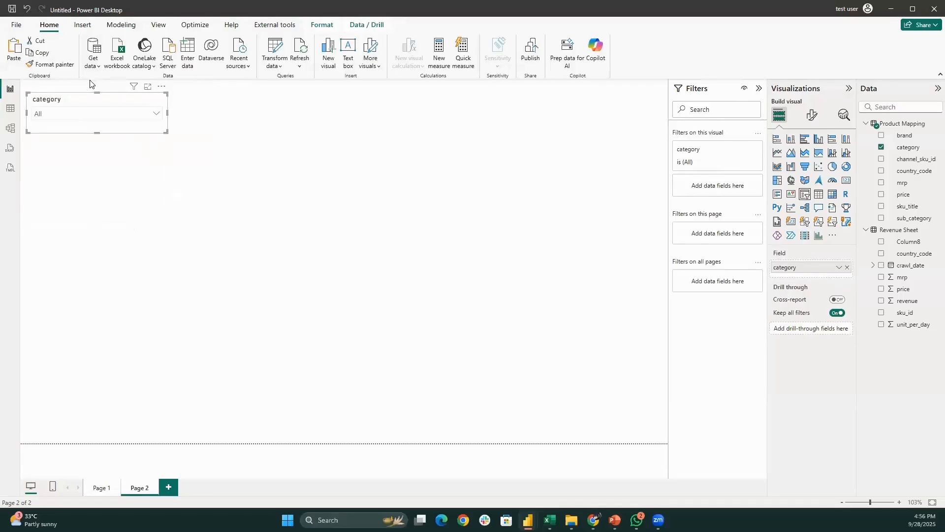
pyautogui.hotkey('ctrl', 'c')
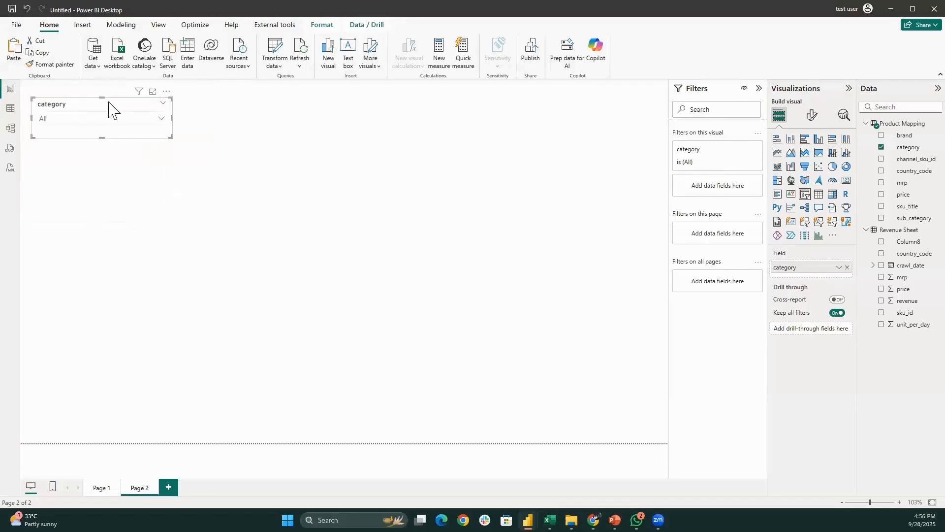
pyautogui.hotkey('ctrl', 'v')
pyautogui.moveTo(213, 112); pyautogui.dragTo(275, 101)
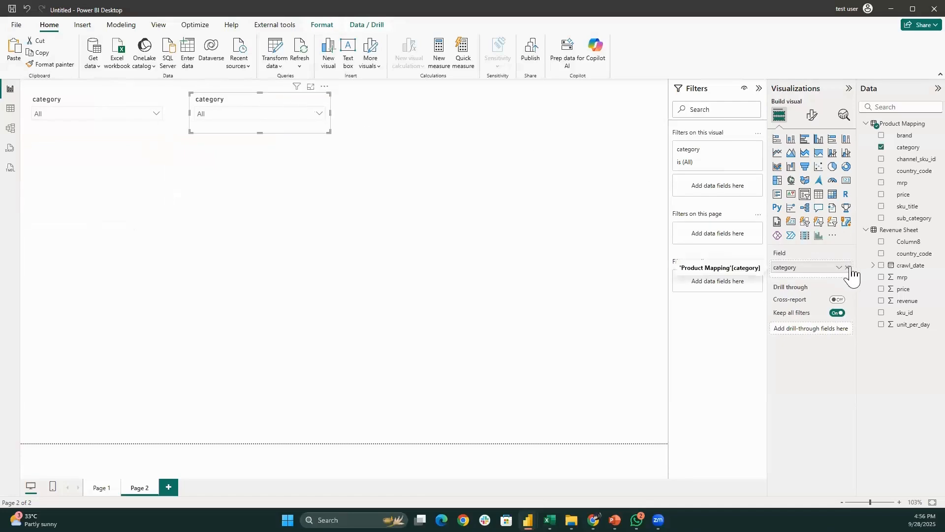
pyautogui.click(848, 267)
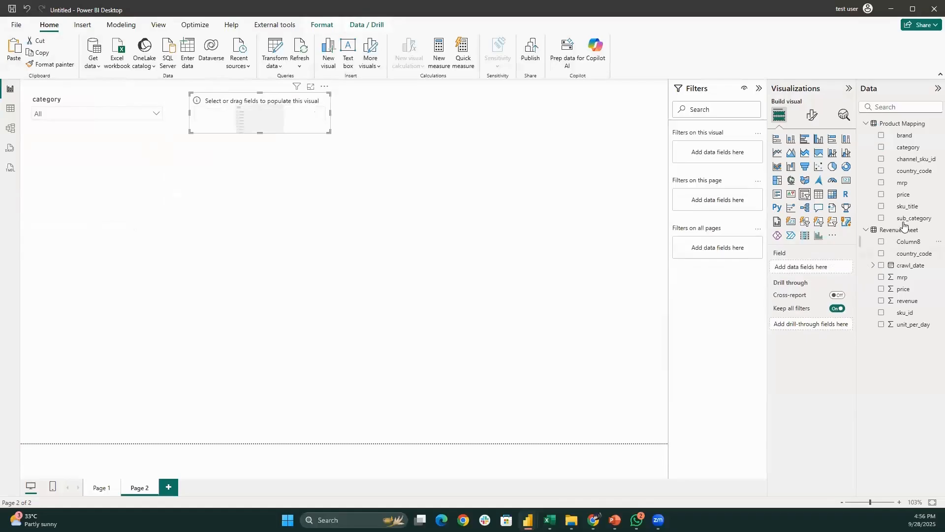
pyautogui.moveTo(908, 218); pyautogui.dragTo(817, 270)
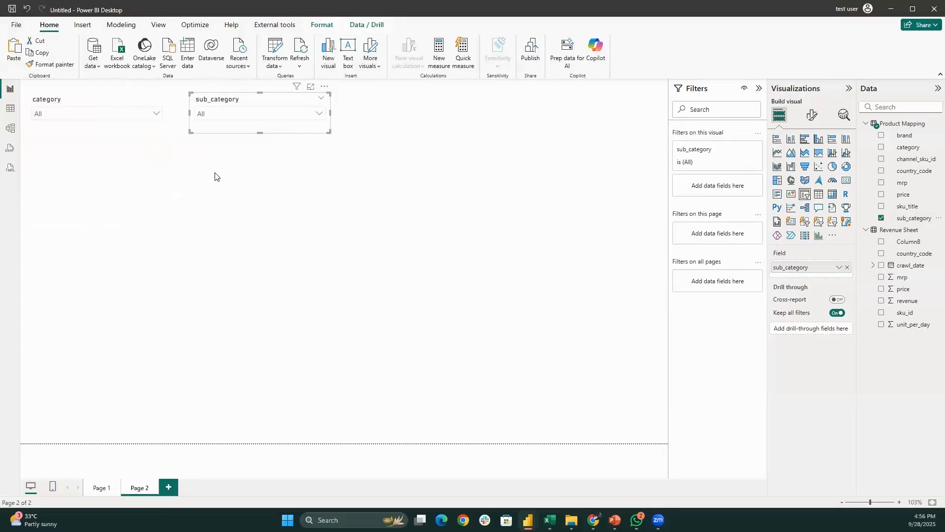
# Add two more copies of the category slicer and line them up in a row to the right of the sub_category slicer
pyautogui.hotkey('ctrl', 'v')
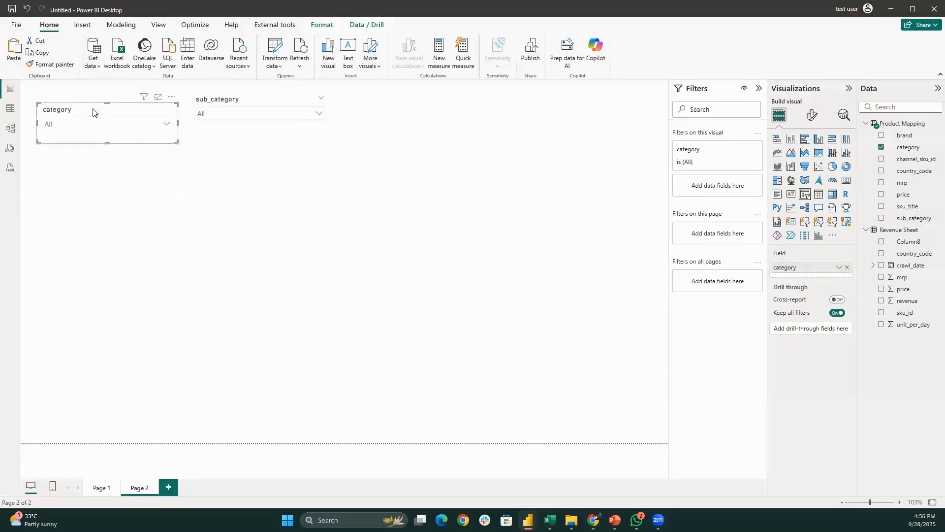
pyautogui.moveTo(91, 105); pyautogui.dragTo(422, 106)
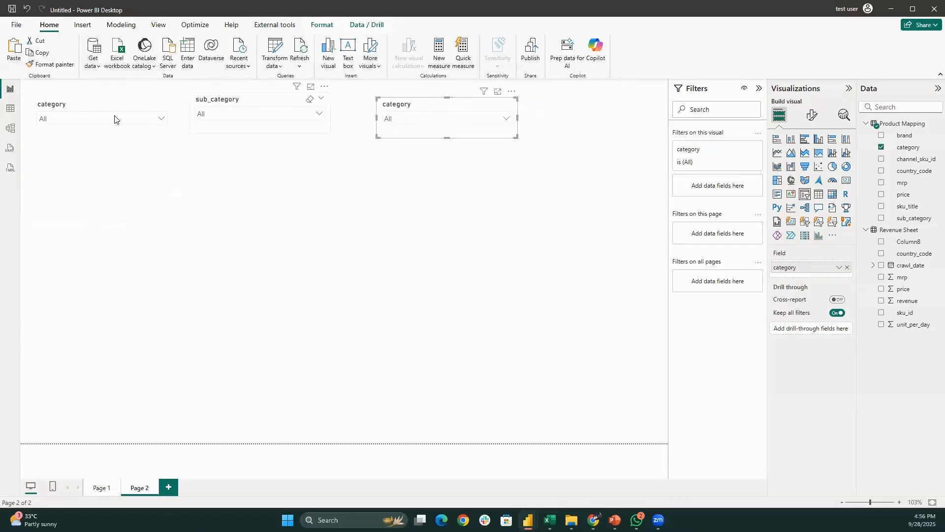
pyautogui.moveTo(499, 103); pyautogui.dragTo(601, 103)
pyautogui.moveTo(416, 105); pyautogui.dragTo(396, 102)
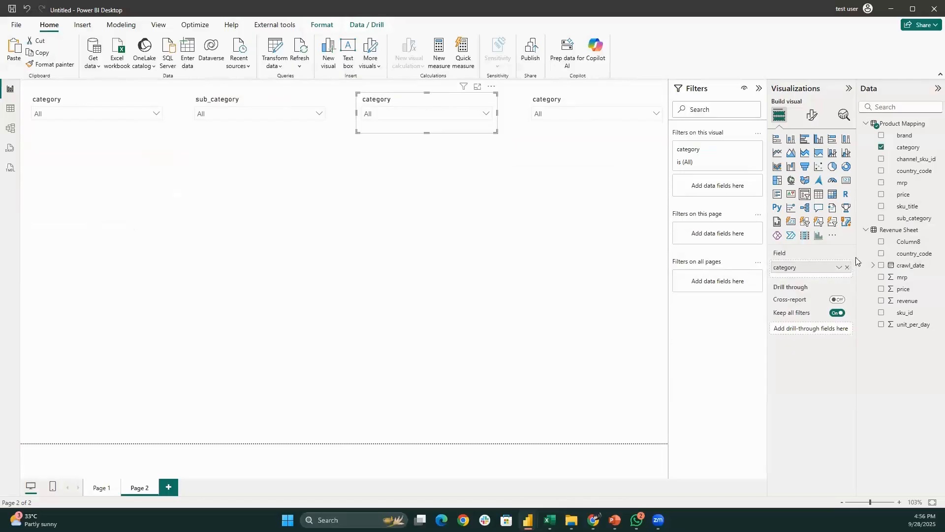
# Replace the fields of the third and fourth slicers with country_code and brand, and move the brand slicer closer to its neighbour
pyautogui.click(847, 267)
pyautogui.moveTo(909, 171); pyautogui.dragTo(823, 268)
pyautogui.click(568, 102)
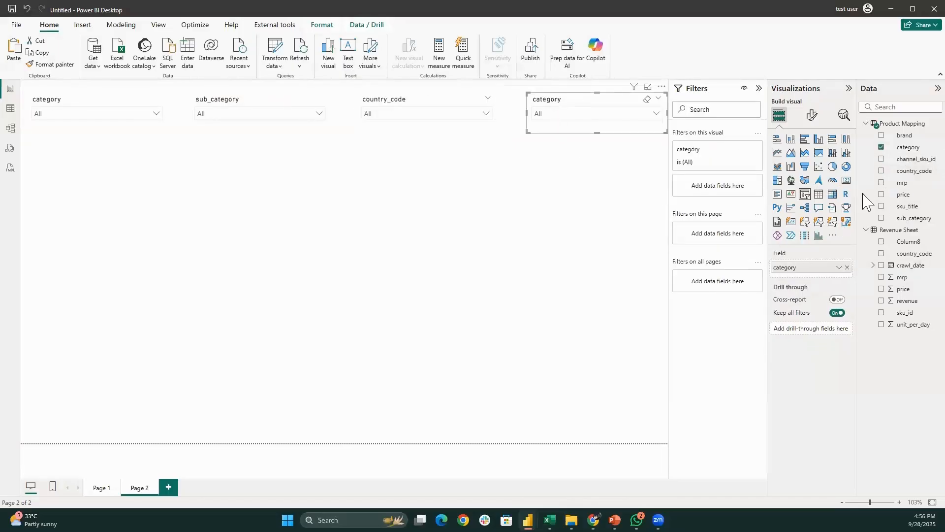
pyautogui.click(882, 147)
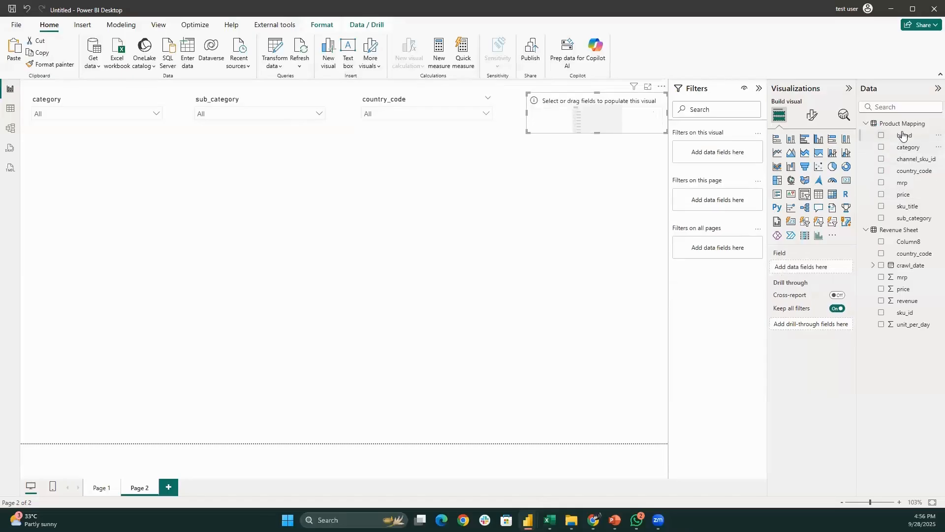
pyautogui.moveTo(799, 273); pyautogui.dragTo(803, 268)
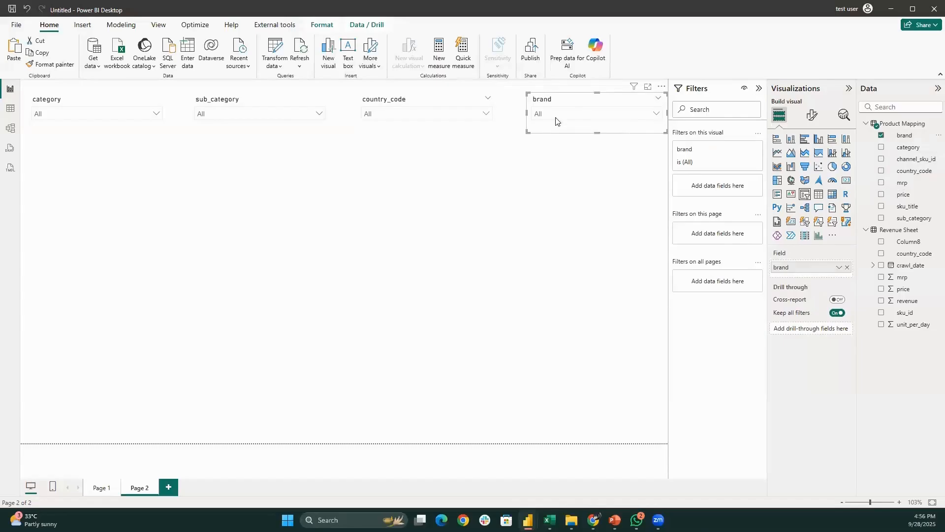
pyautogui.press('Escape')
pyautogui.moveTo(569, 97); pyautogui.dragTo(556, 99)
pyautogui.click(444, 217)
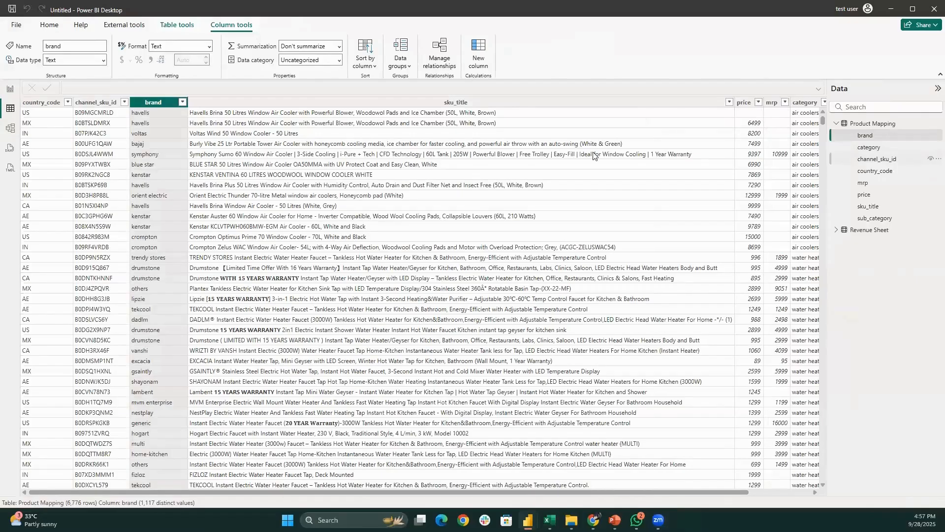
# Examine the price column and its filter values in the Product Mapping table
pyautogui.click(744, 102)
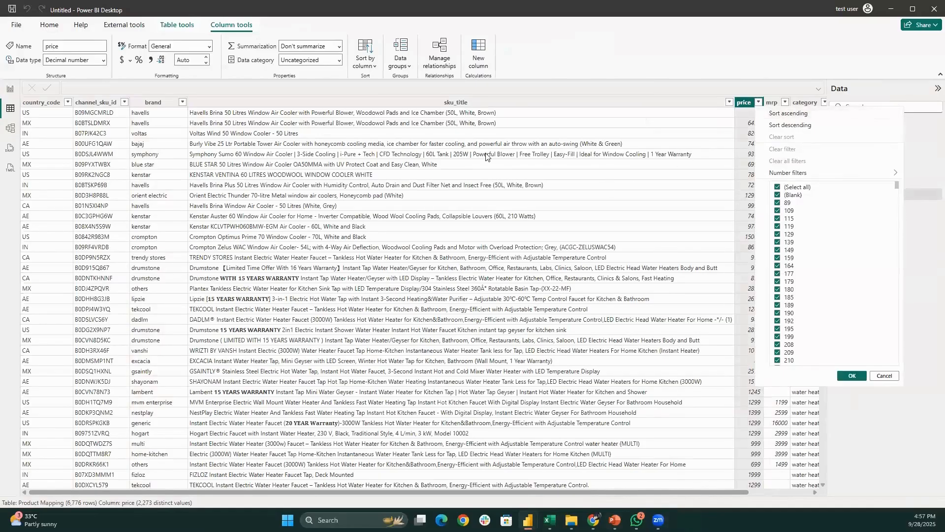
pyautogui.click(197, 102)
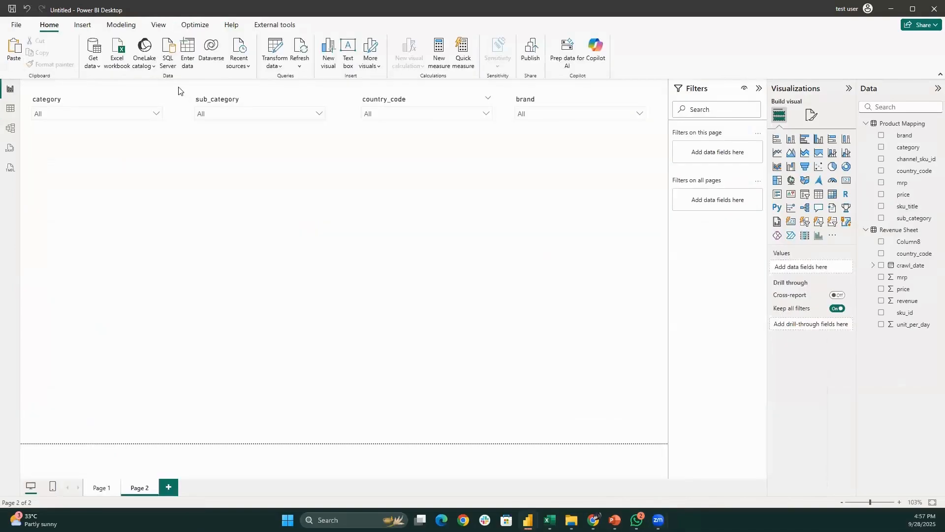
# Delete the three slicers to the right of the category slicer on Page 2
pyautogui.moveTo(178, 87); pyautogui.dragTo(742, 180)
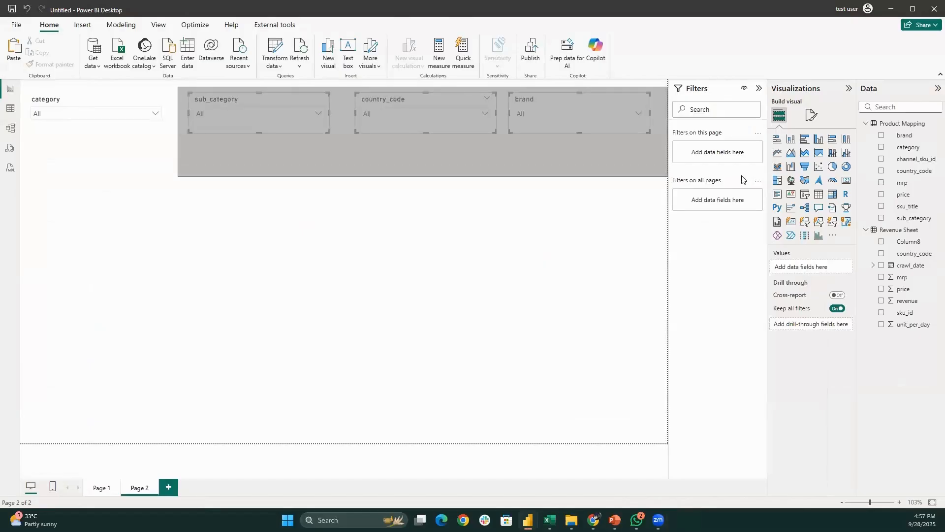
pyautogui.press('Delete')
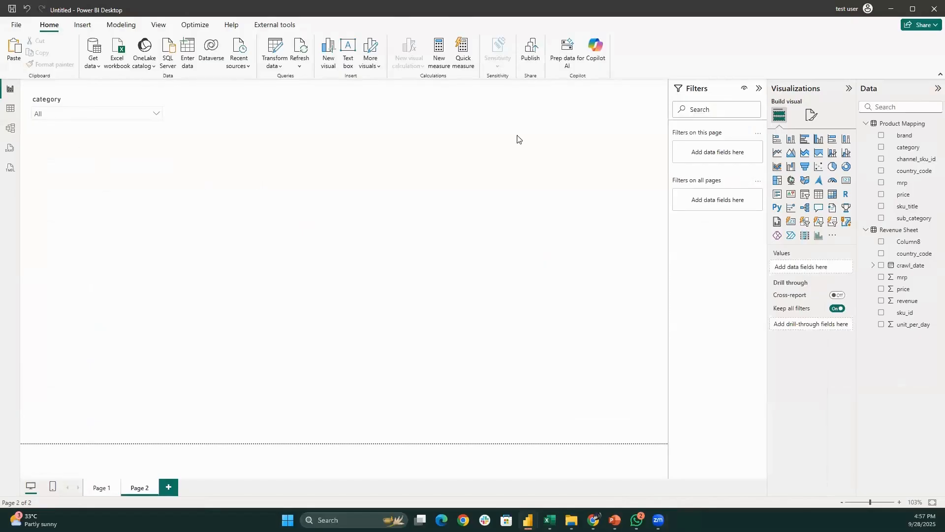
# Add a separate slicer with the sub_category field below the category slicer and set its style to Dropdown
pyautogui.click(806, 195)
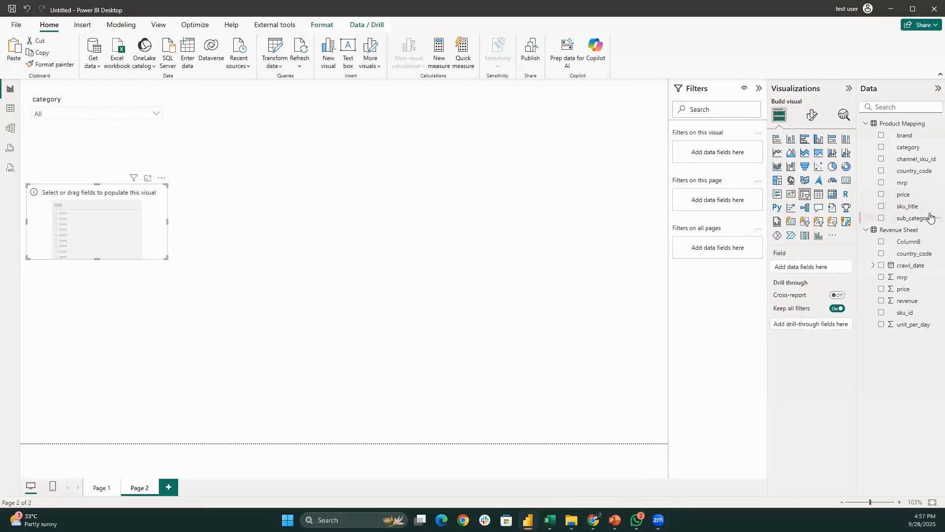
pyautogui.moveTo(930, 218); pyautogui.dragTo(829, 266)
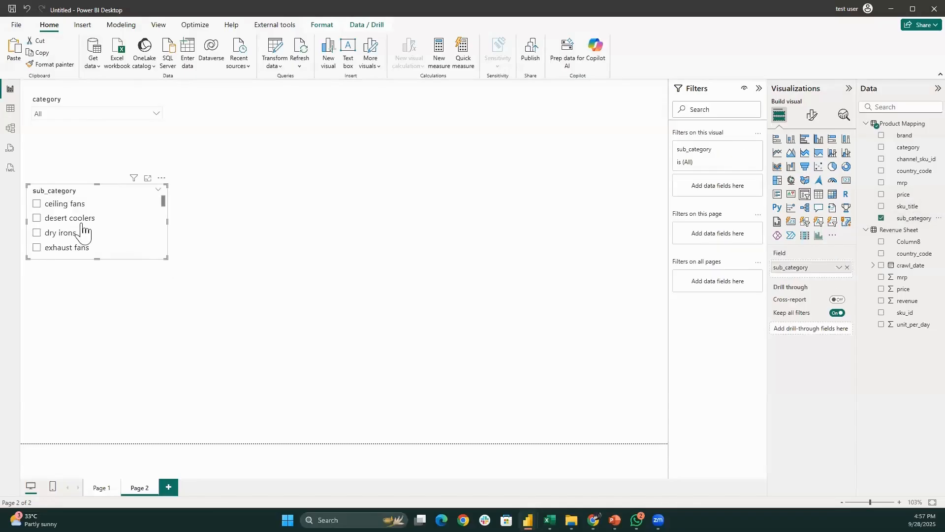
pyautogui.click(813, 118)
pyautogui.click(801, 184)
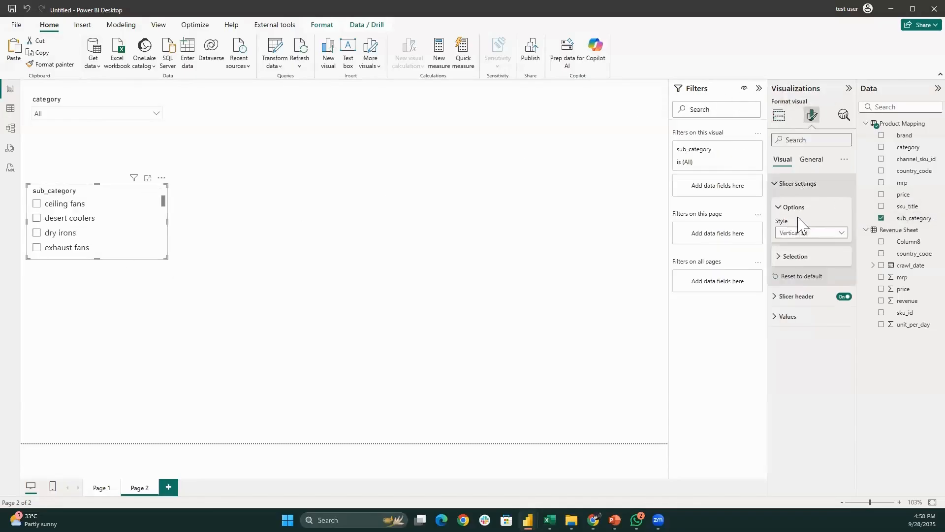
pyautogui.click(814, 235)
pyautogui.click(804, 270)
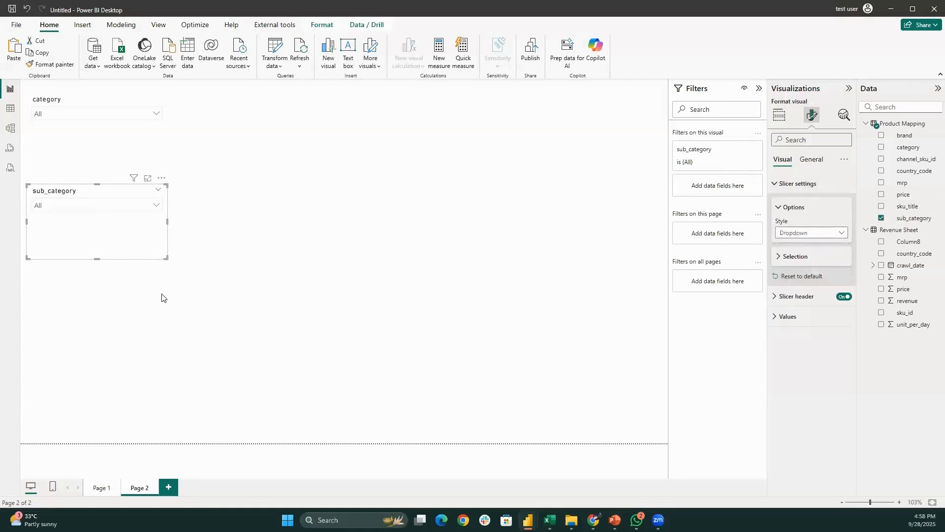
# Delete the separate sub_category slicer below the category slicer
pyautogui.click(229, 284)
pyautogui.click(148, 221)
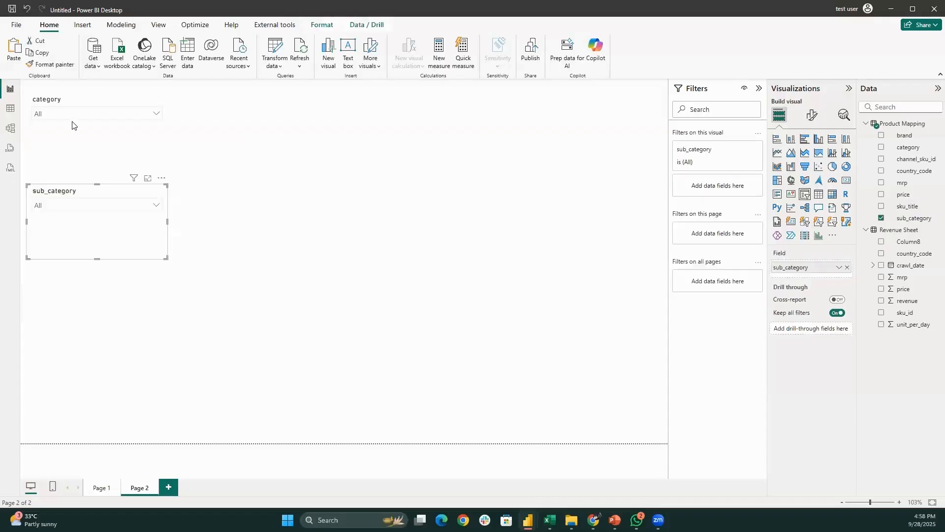
pyautogui.press('Delete')
# Duplicate the category slicer, place the copy to its right, and replace the copy's field with sub_category
pyautogui.moveTo(255, 173); pyautogui.dragTo(6, 71)
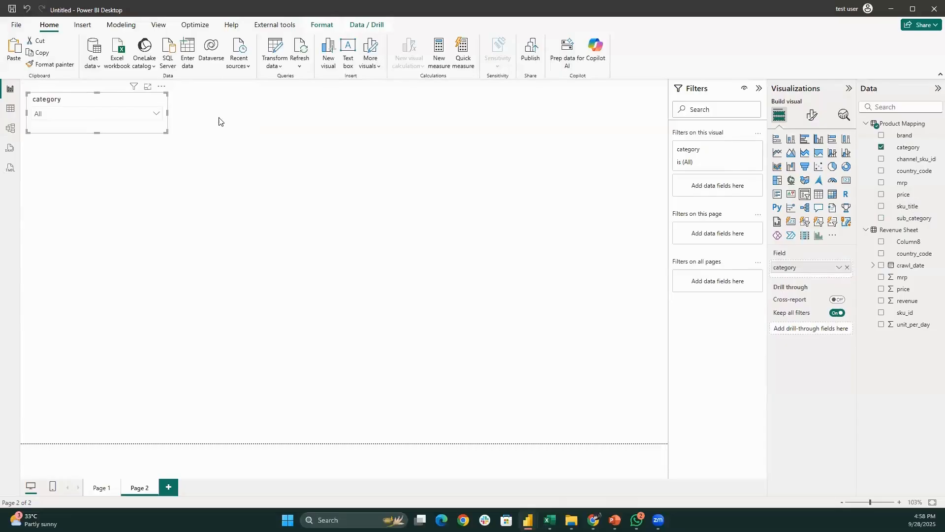
pyautogui.moveTo(115, 104); pyautogui.dragTo(268, 109)
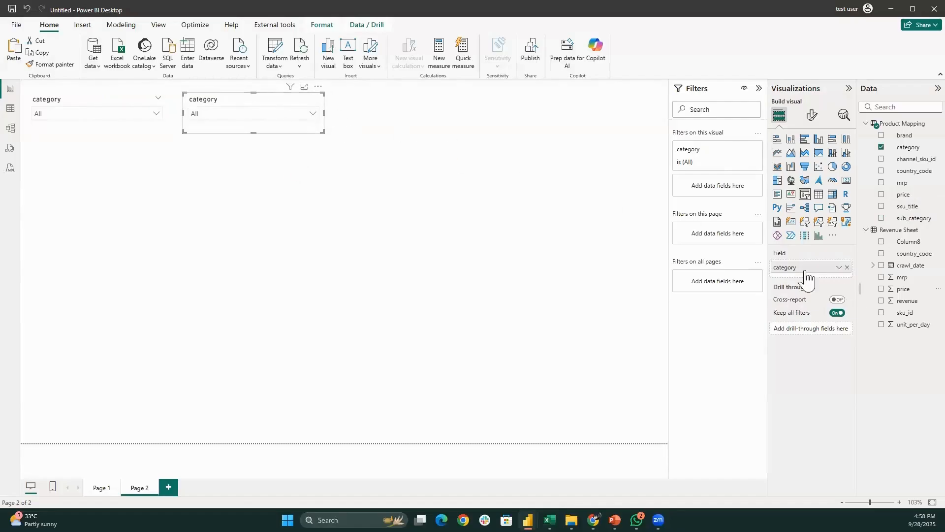
pyautogui.click(847, 268)
pyautogui.moveTo(911, 218); pyautogui.dragTo(813, 280)
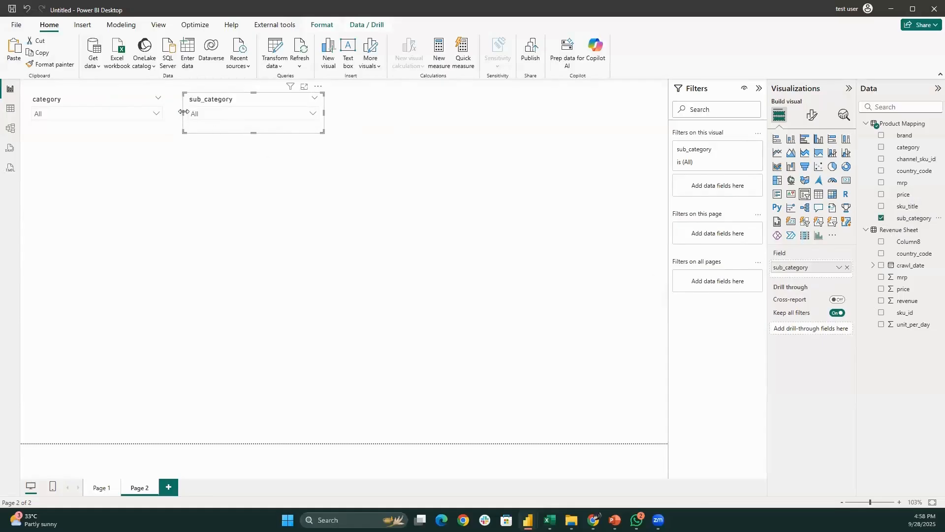
pyautogui.click(342, 173)
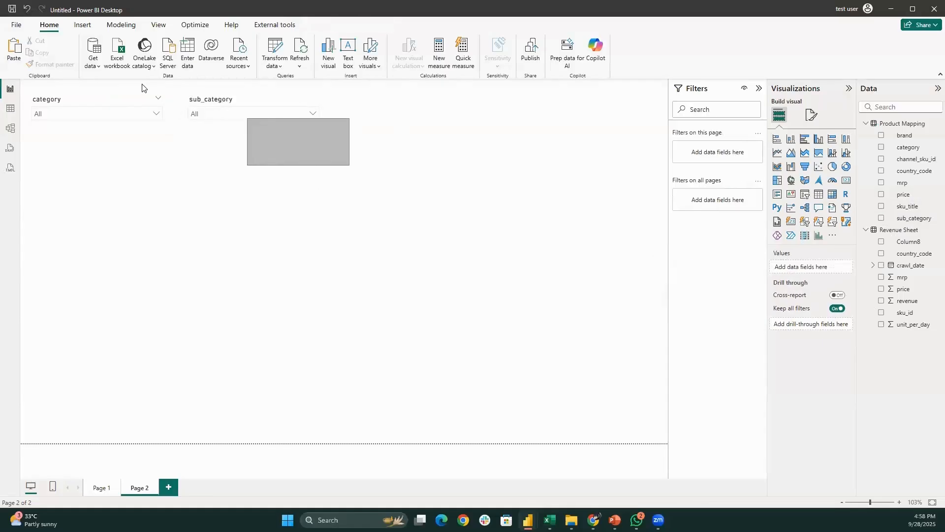
# Duplicate the category and sub_category slicers together and place both copies to the right in the same row
pyautogui.moveTo(142, 87); pyautogui.dragTo(142, 84)
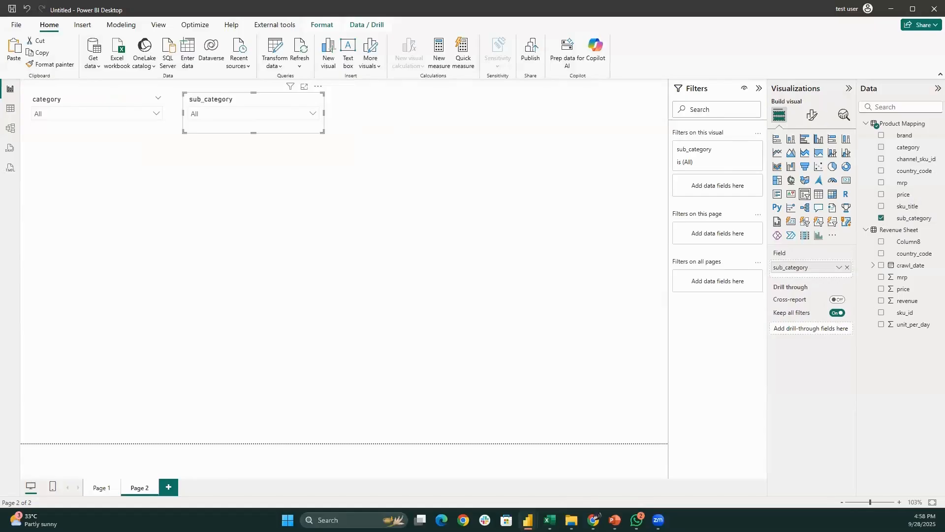
pyautogui.click(330, 197)
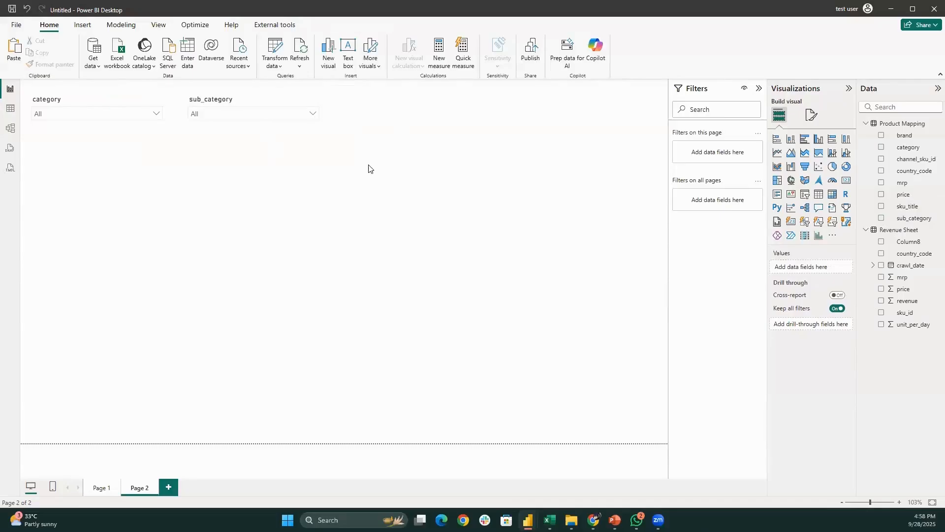
pyautogui.moveTo(416, 162); pyautogui.dragTo(14, 66)
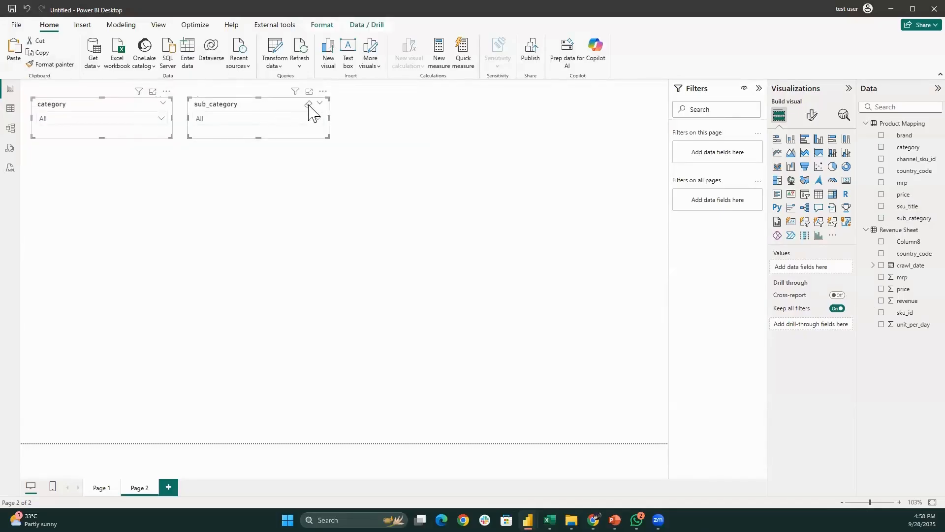
pyautogui.moveTo(310, 105); pyautogui.dragTo(583, 95)
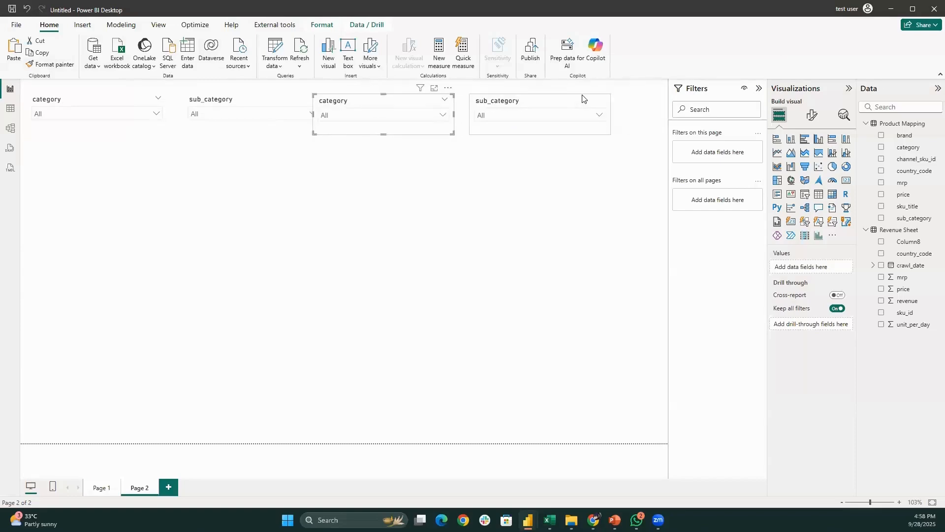
# Replace the field of the copied category slicer with country_code and that of the copied sub_category slicer with brand
pyautogui.click(451, 99)
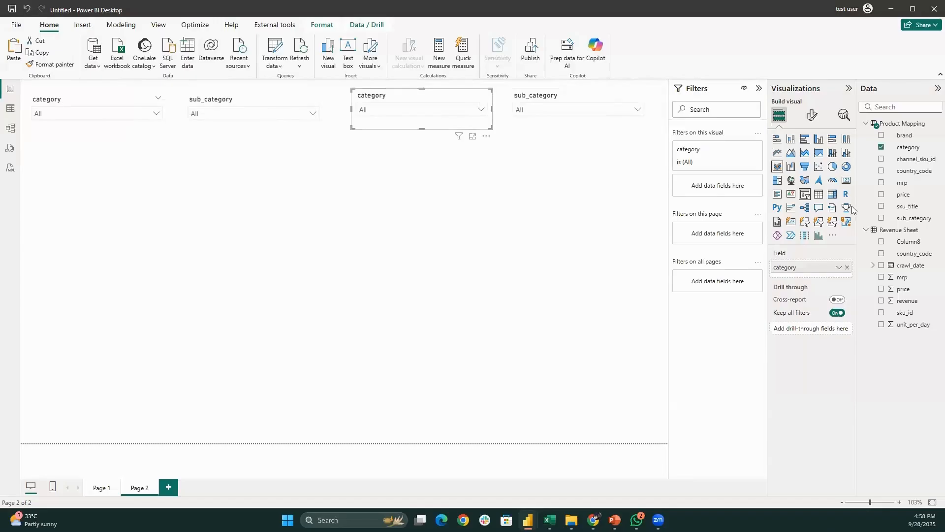
pyautogui.click(882, 148)
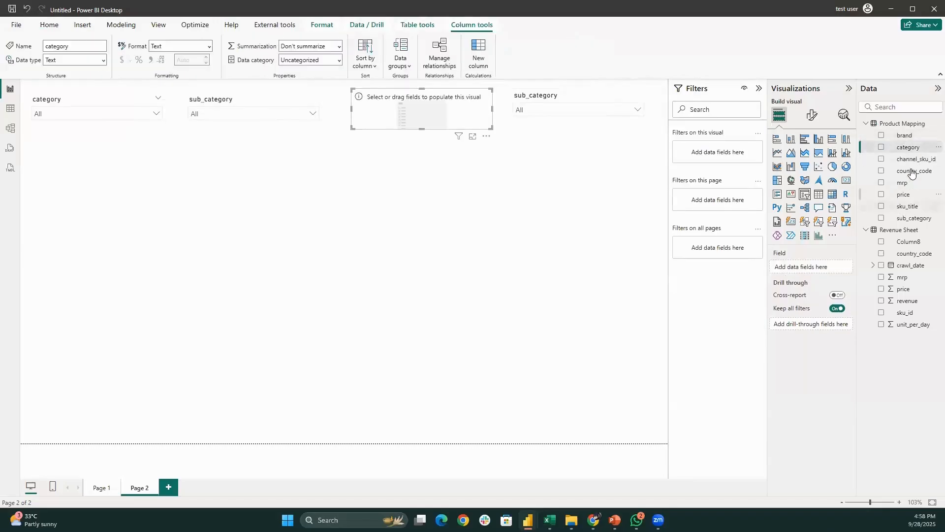
pyautogui.moveTo(912, 172); pyautogui.dragTo(812, 266)
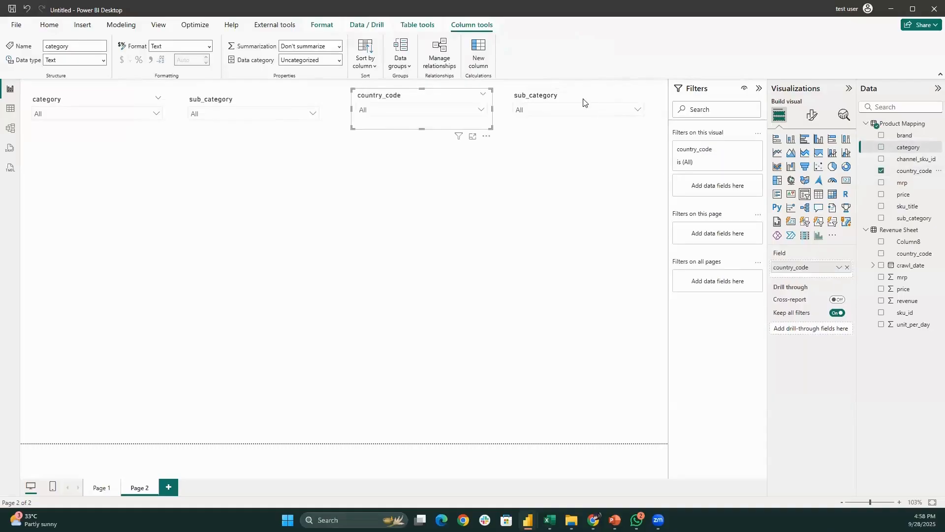
pyautogui.click(600, 106)
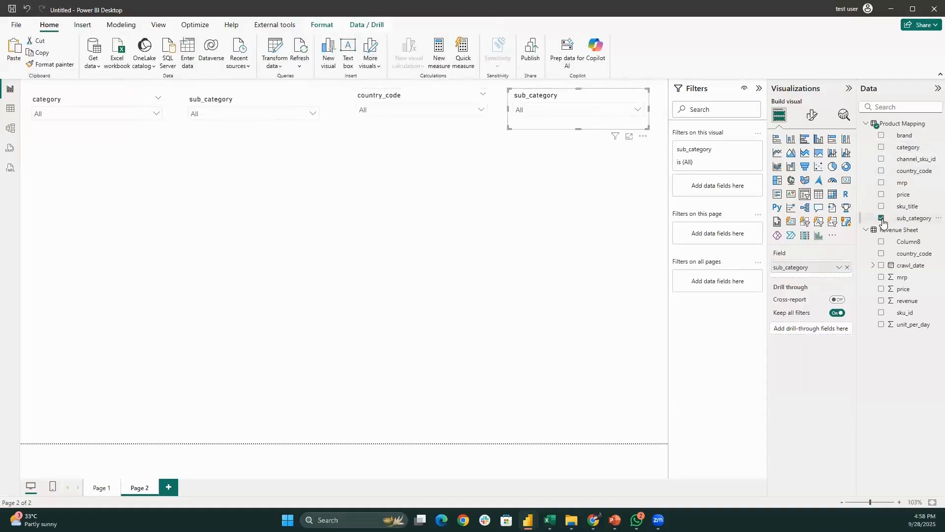
pyautogui.click(881, 218)
pyautogui.moveTo(907, 136); pyautogui.dragTo(822, 274)
pyautogui.click(522, 275)
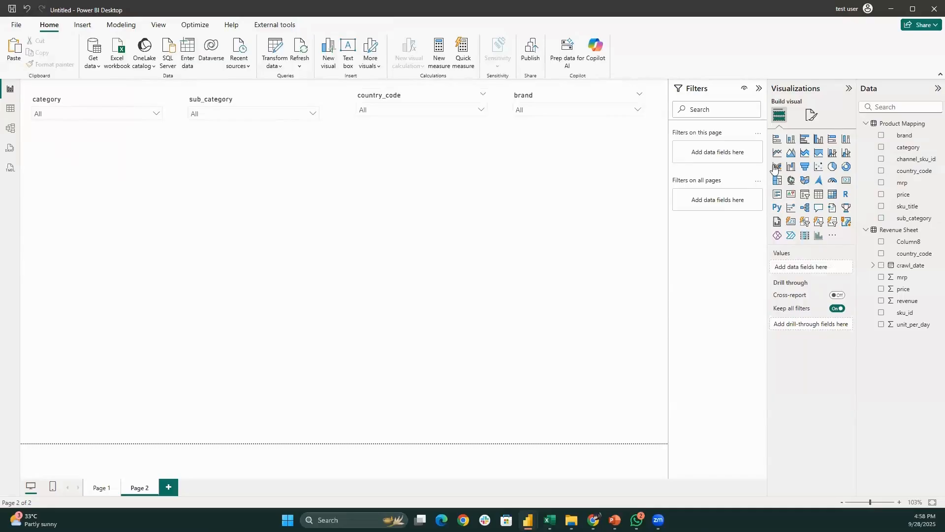
# Add a donut chart with revenue as its values and the Product Mapping brand field as its legend
pyautogui.click(846, 167)
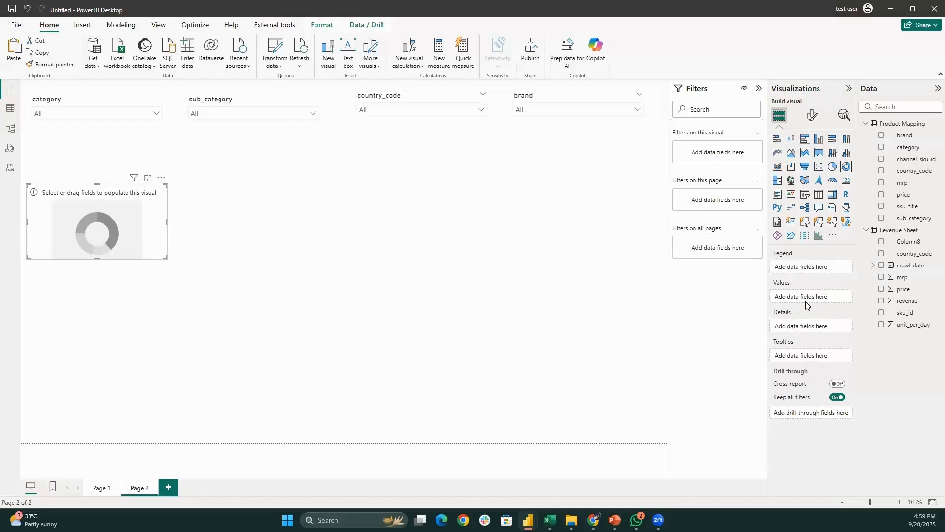
pyautogui.moveTo(904, 302); pyautogui.dragTo(808, 297)
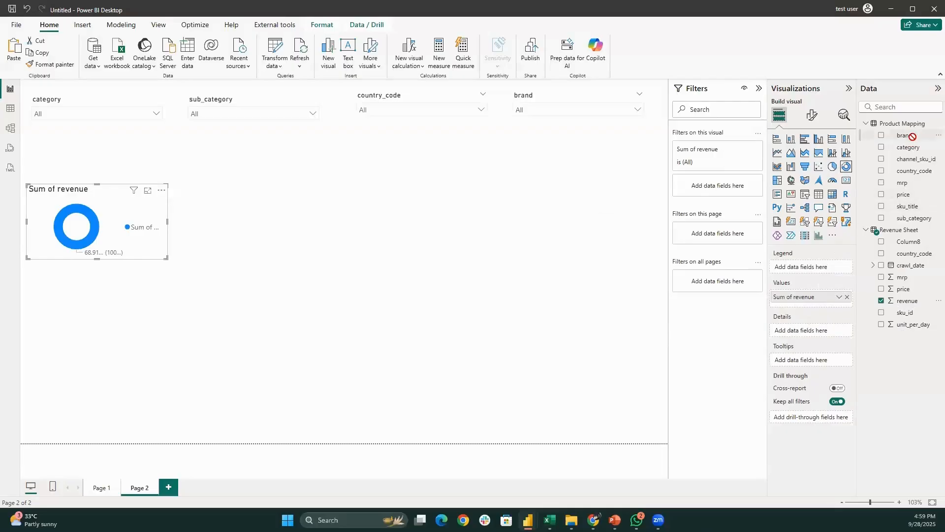
pyautogui.moveTo(912, 137); pyautogui.dragTo(819, 280)
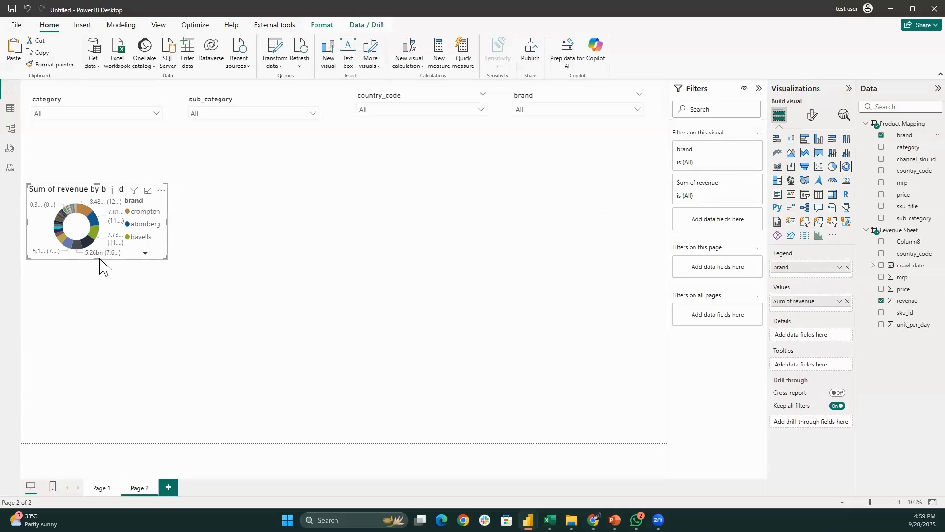
# Enlarge the donut chart in height and width and move it up directly beneath the slicer row
pyautogui.moveTo(97, 258); pyautogui.dragTo(98, 341)
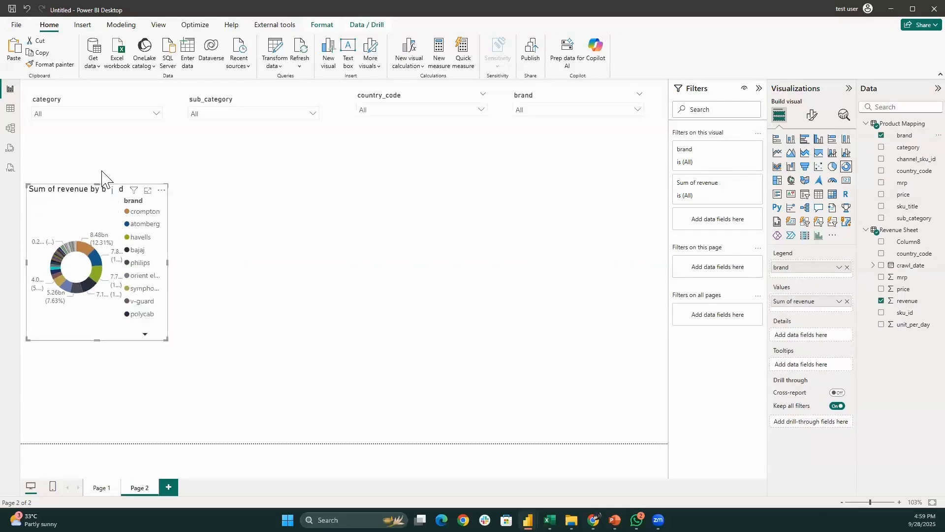
pyautogui.moveTo(98, 185); pyautogui.dragTo(98, 180)
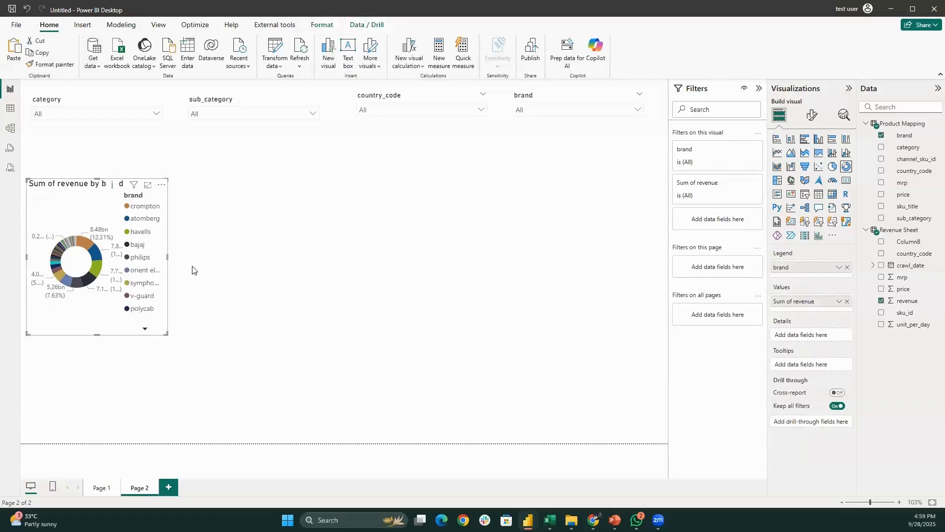
pyautogui.moveTo(167, 256); pyautogui.dragTo(275, 289)
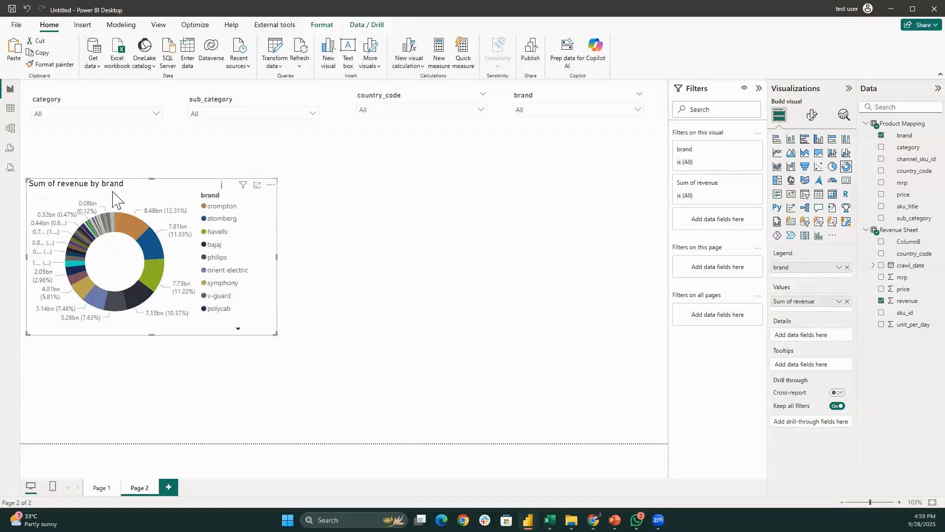
pyautogui.moveTo(112, 182); pyautogui.dragTo(111, 141)
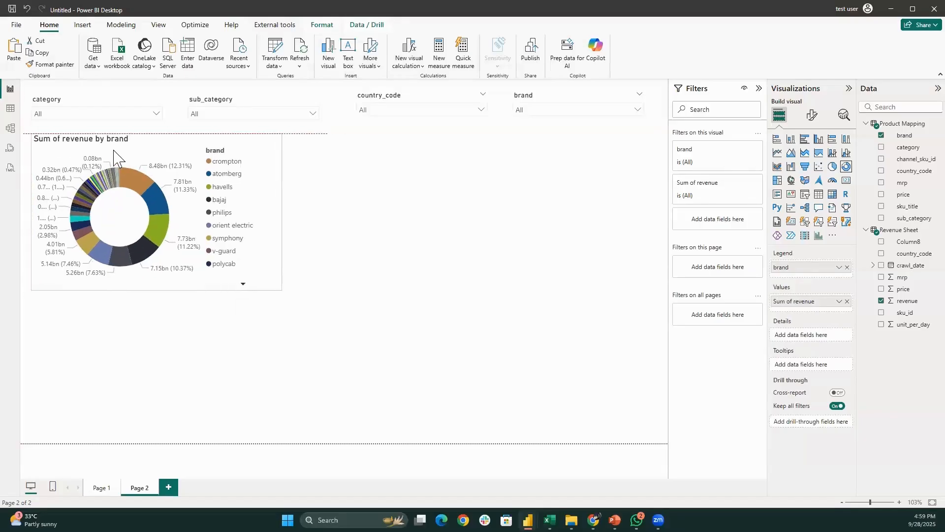
pyautogui.click(354, 230)
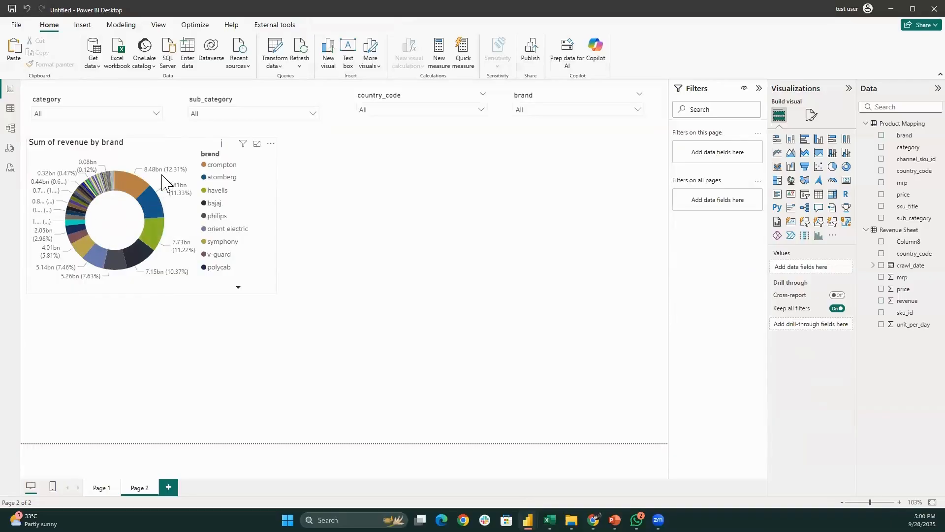
pyautogui.click(177, 158)
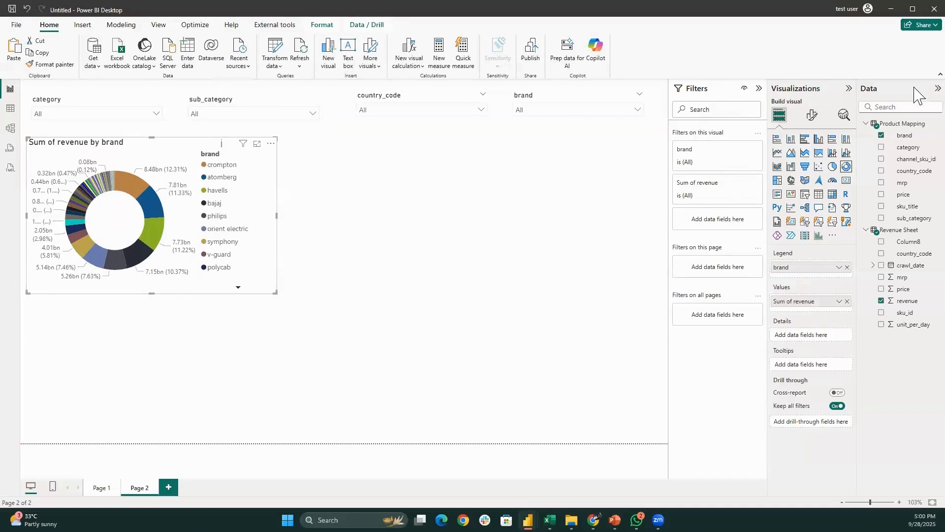
# Hide the Filters pane and show it again
pyautogui.click(159, 26)
pyautogui.click(377, 56)
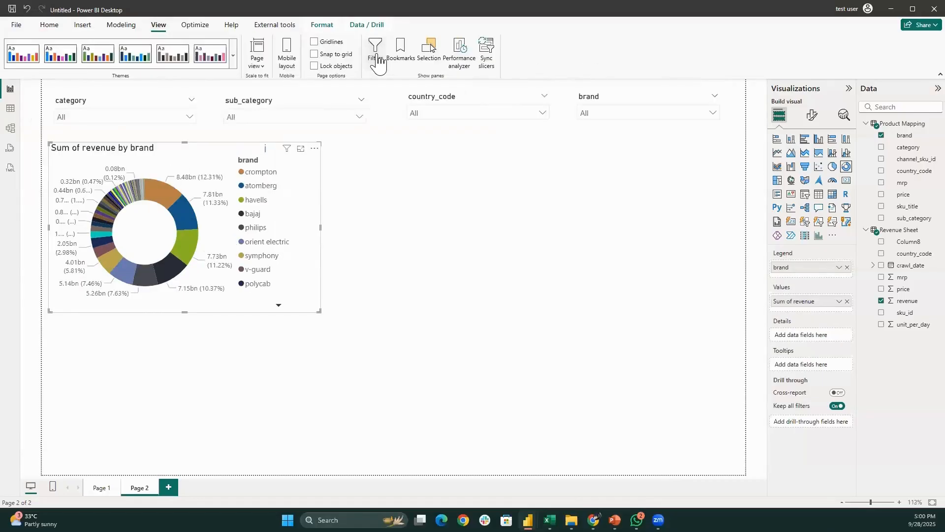
pyautogui.click(376, 55)
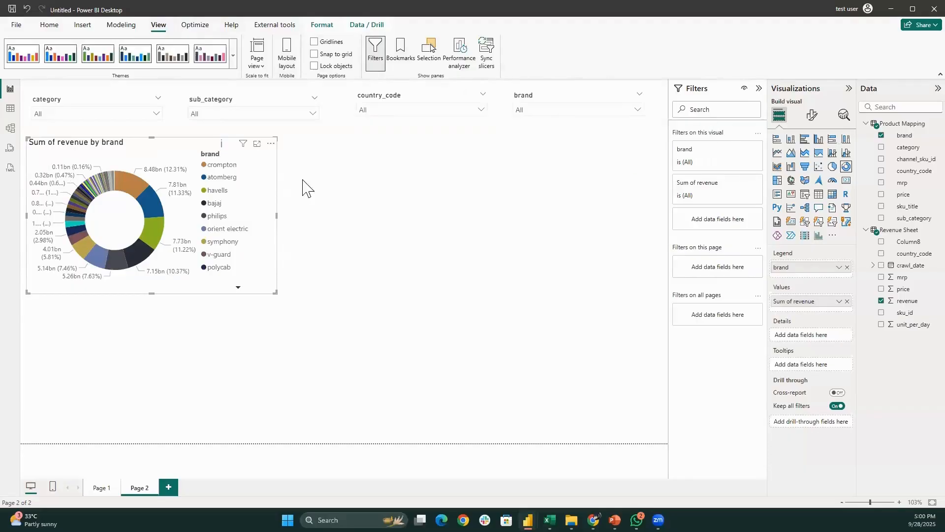
# Limit the revenue-by-brand chart to the top 7 brands by sum of revenue with a Top N filter
pyautogui.click(728, 157)
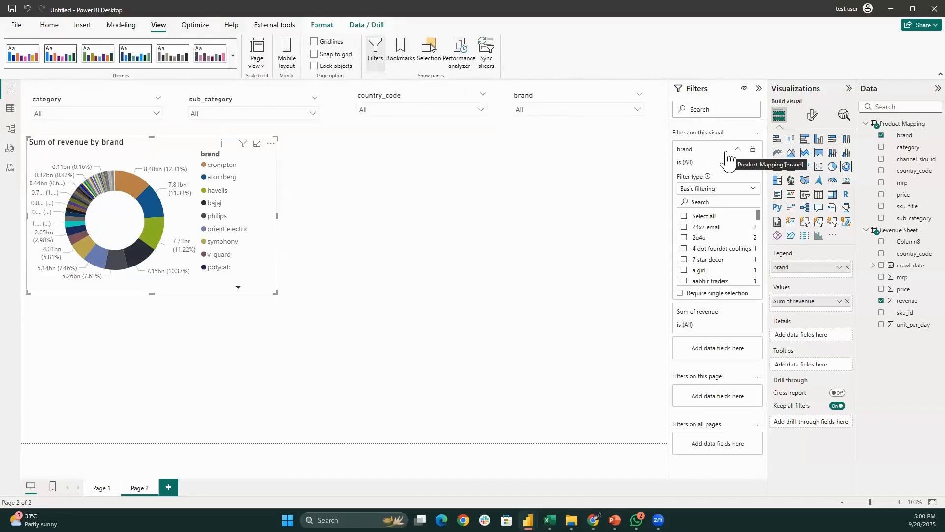
pyautogui.click(714, 189)
pyautogui.click(704, 226)
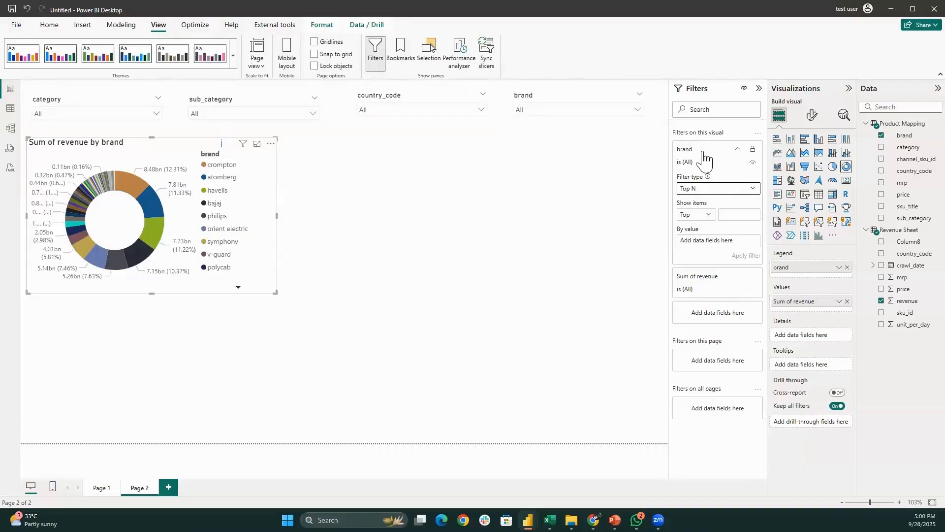
pyautogui.click(714, 189)
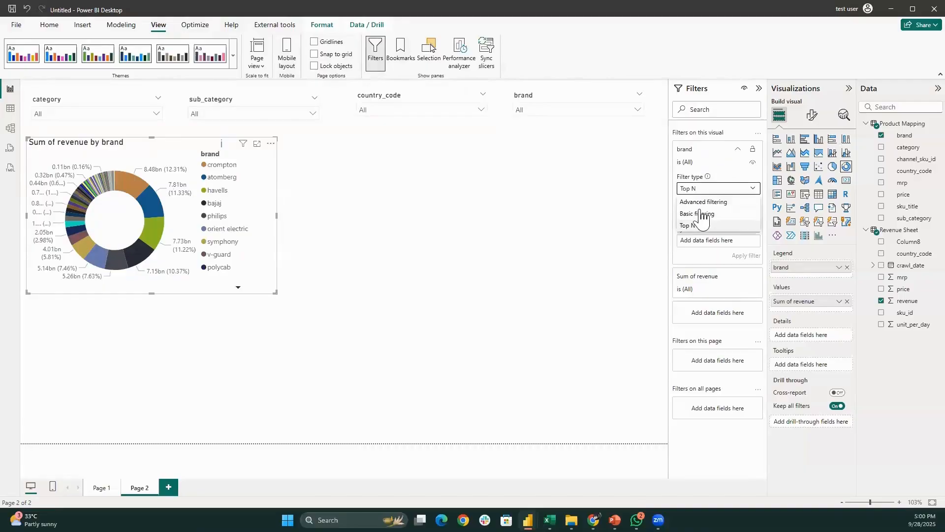
pyautogui.click(729, 208)
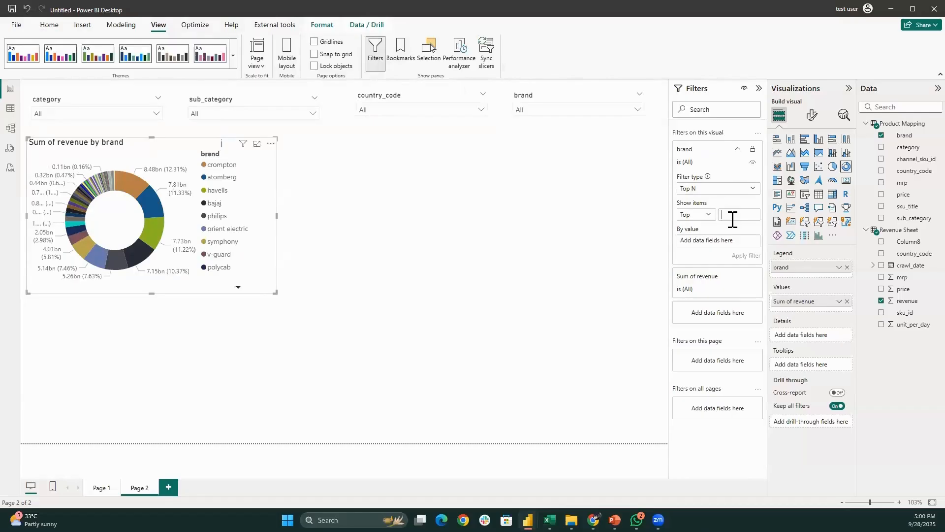
pyautogui.write('7')
pyautogui.moveTo(900, 302); pyautogui.dragTo(714, 241)
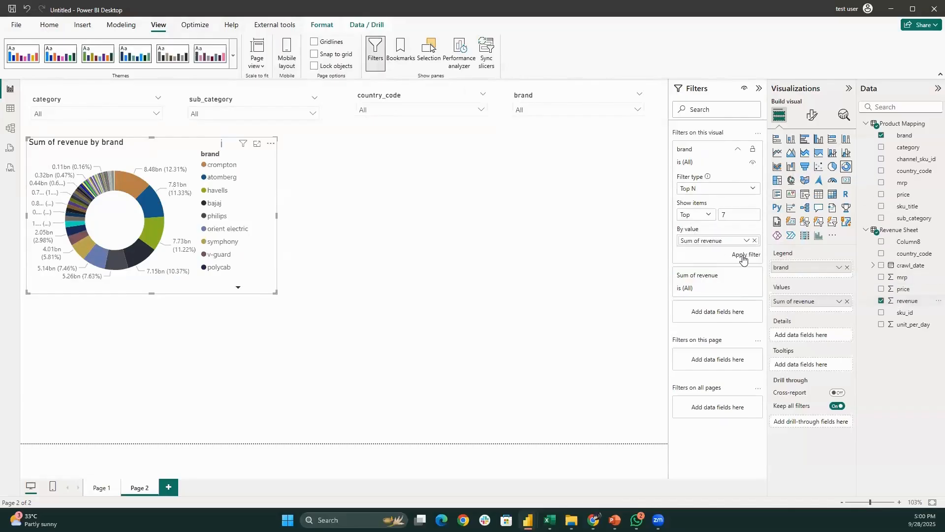
pyautogui.click(746, 255)
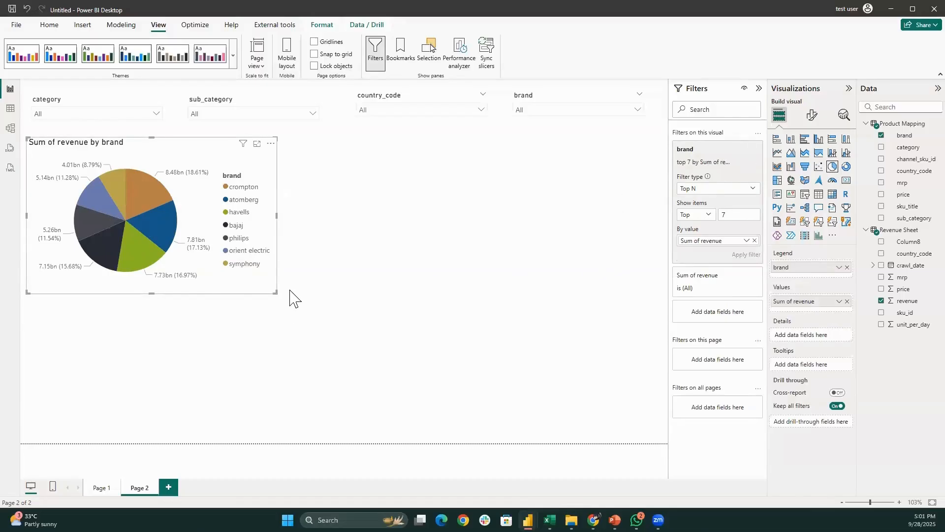
pyautogui.click(311, 284)
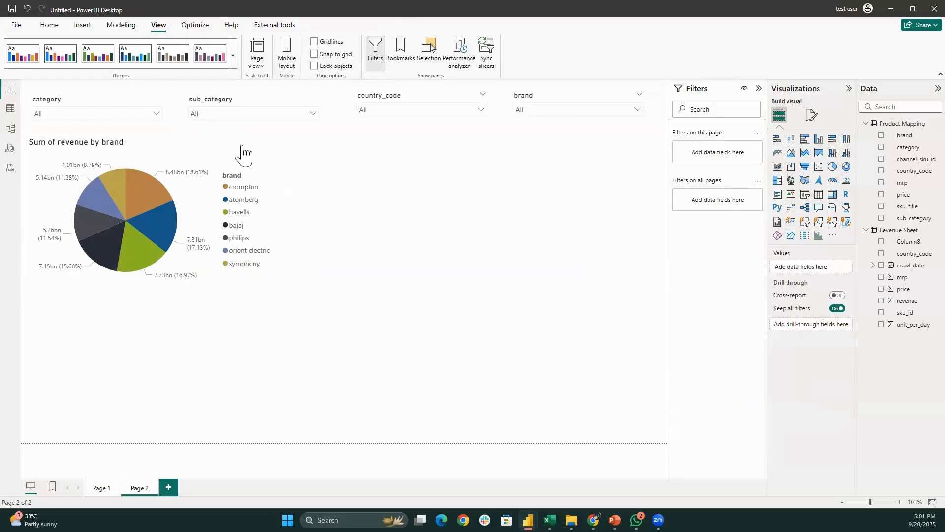
# Filter the report page to the fans category using the category slicer
pyautogui.click(101, 116)
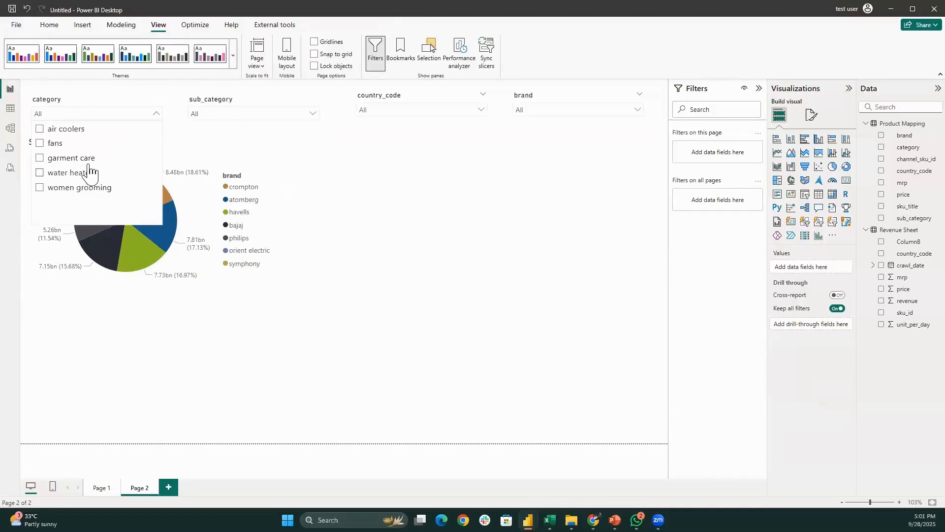
pyautogui.click(55, 146)
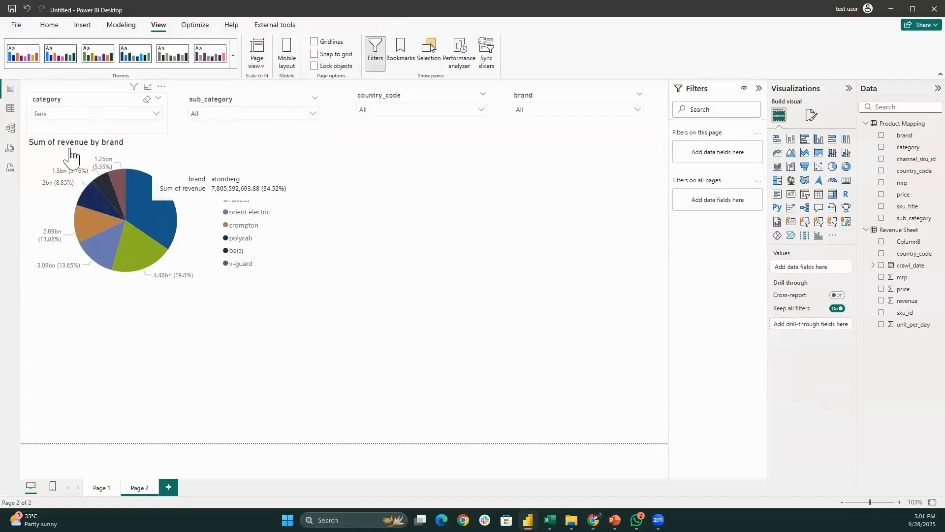
pyautogui.click(156, 114)
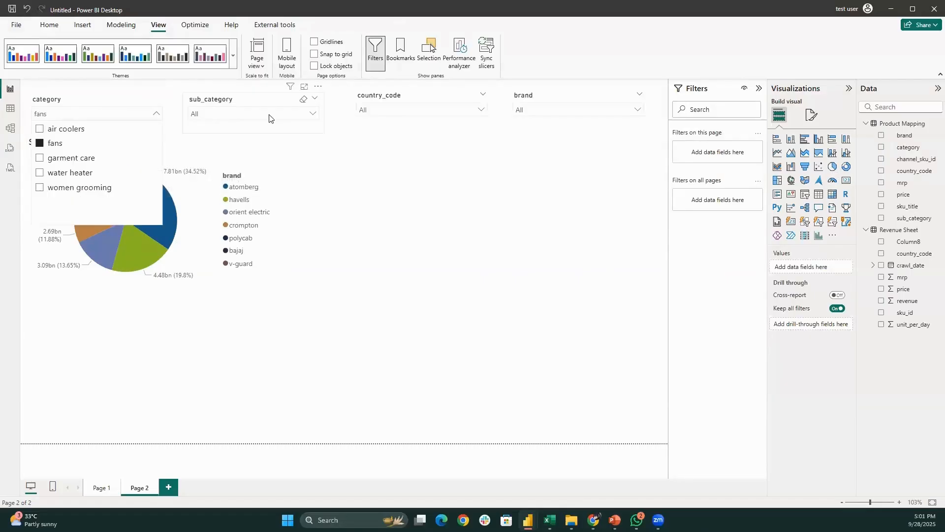
# Filter the chart by the ceiling fans sub-category and switch the sub_category slicer to wall fans
pyautogui.click(268, 117)
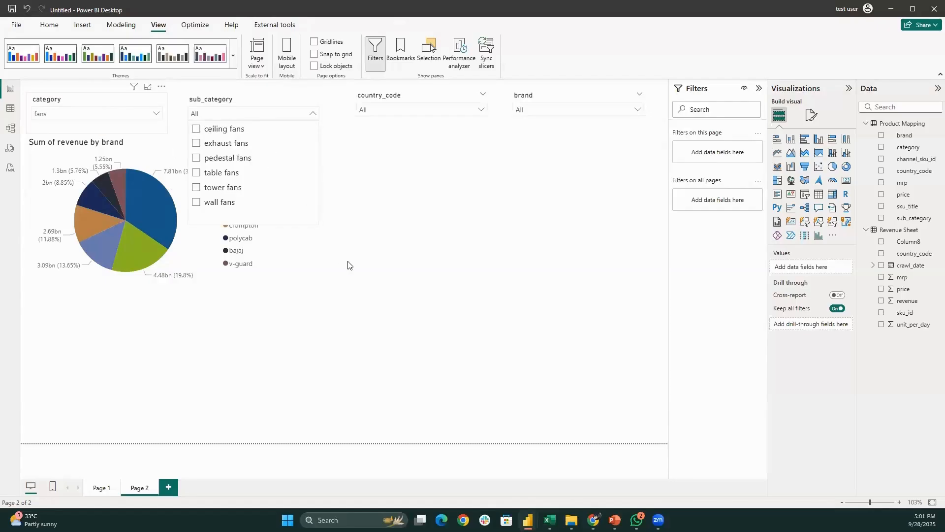
pyautogui.click(224, 129)
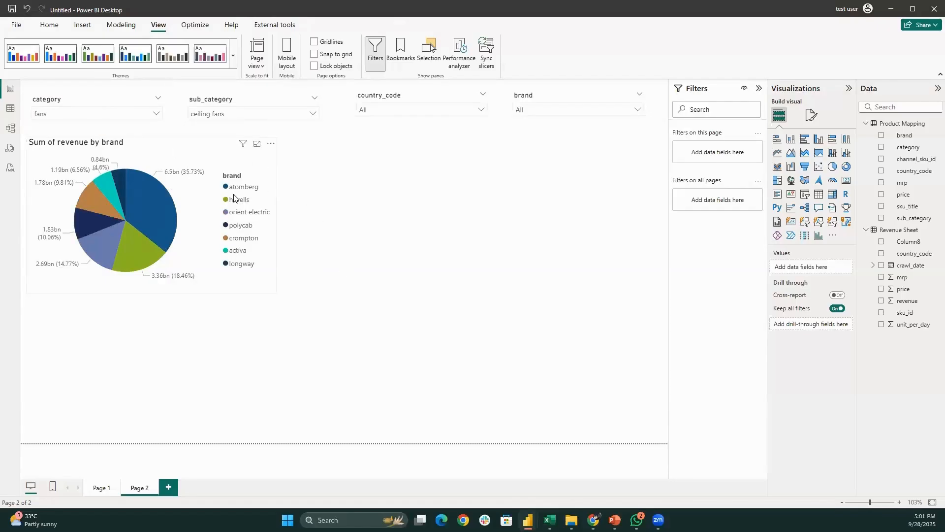
pyautogui.click(270, 114)
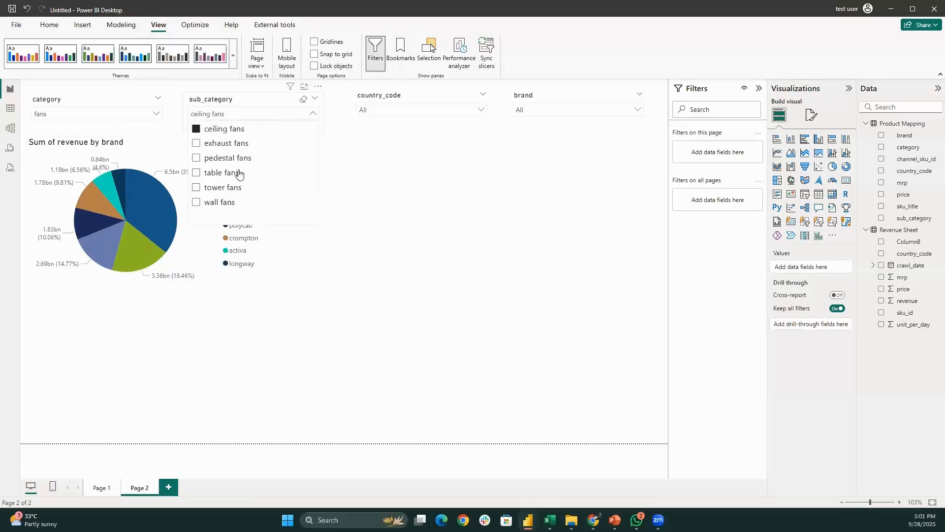
pyautogui.click(224, 203)
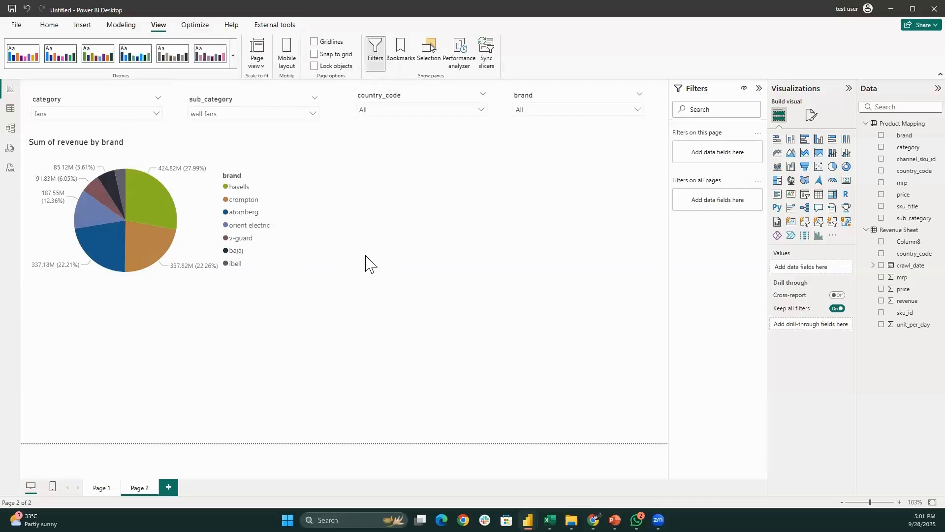
pyautogui.click(123, 126)
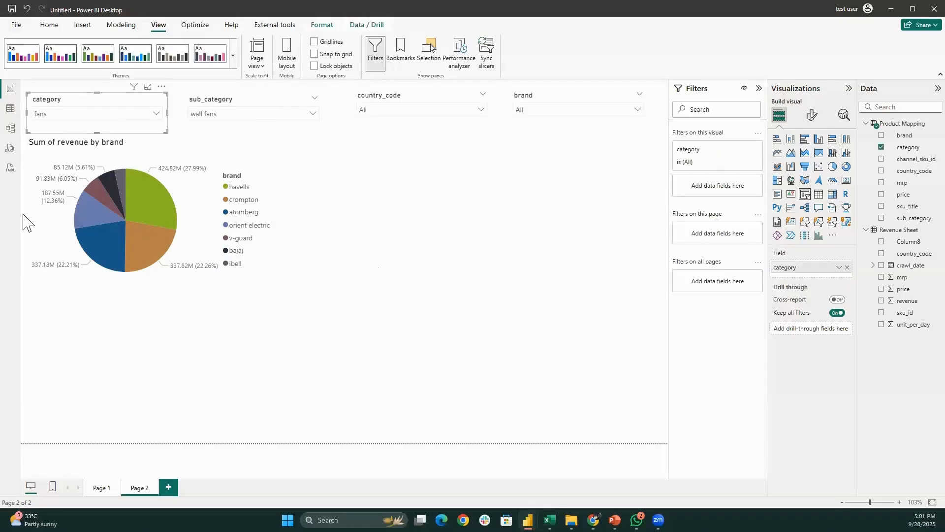
pyautogui.click(93, 312)
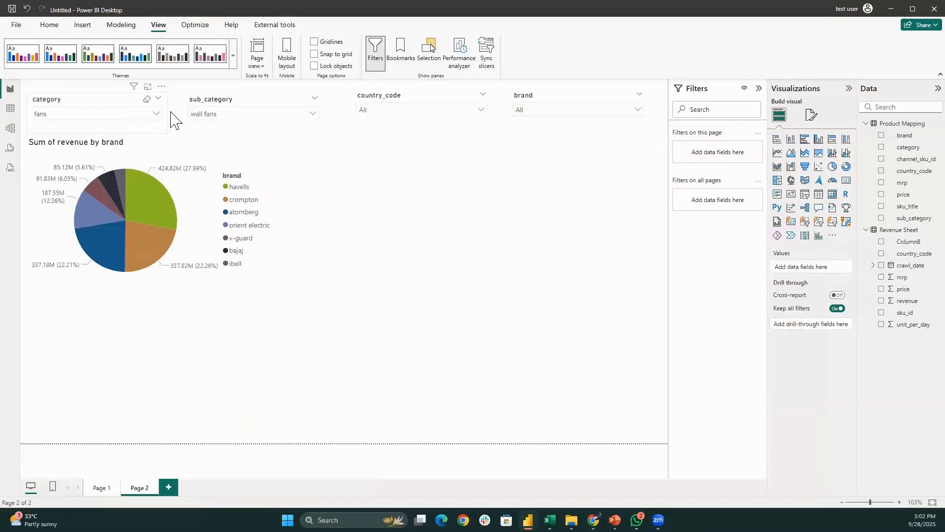
# Switch the sub_category slicer to table fans and clear that selection again
pyautogui.click(230, 115)
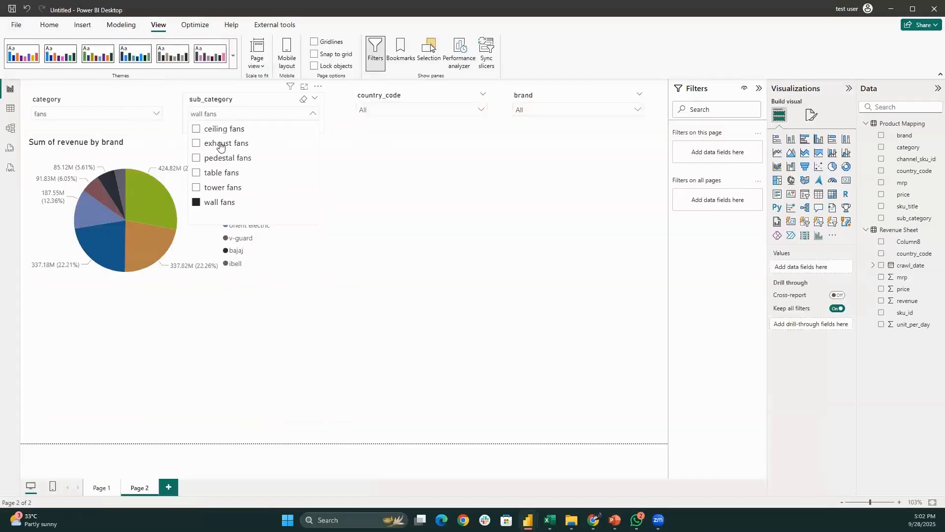
pyautogui.click(224, 173)
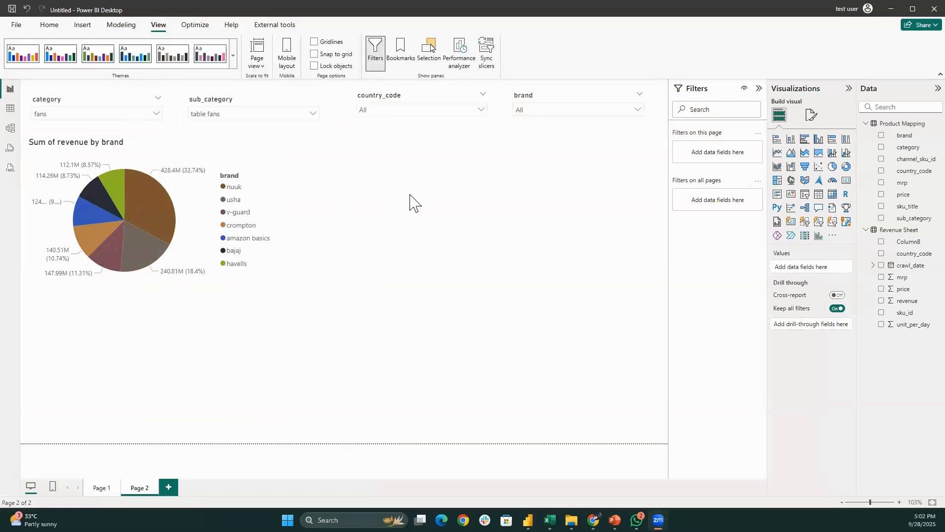
pyautogui.click(239, 117)
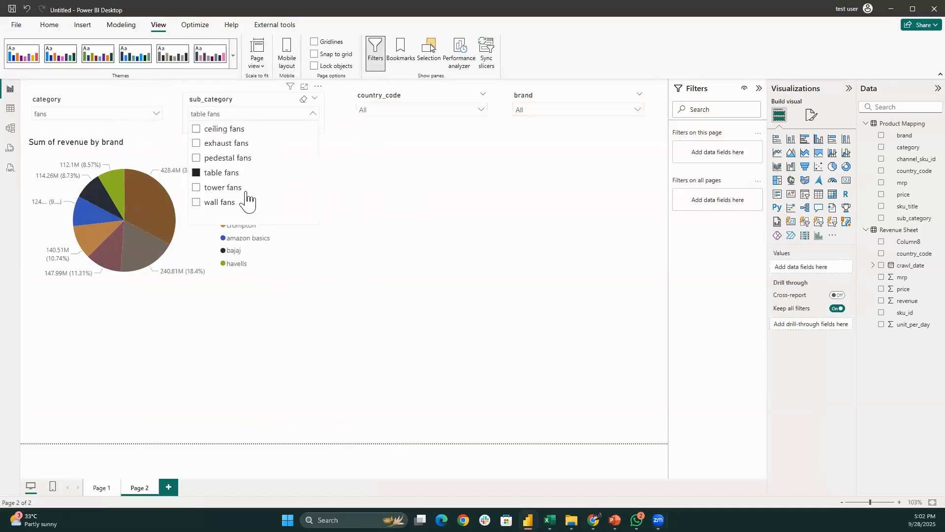
pyautogui.click(230, 175)
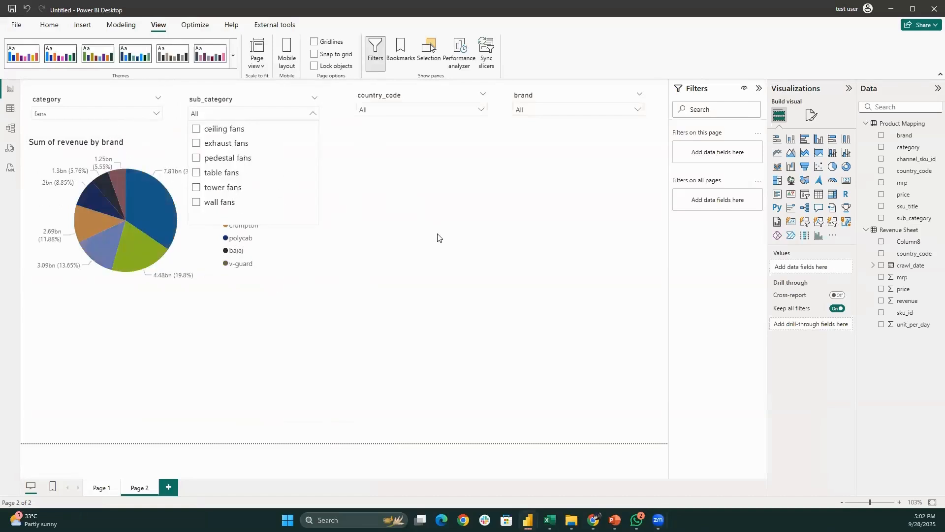
pyautogui.click(433, 232)
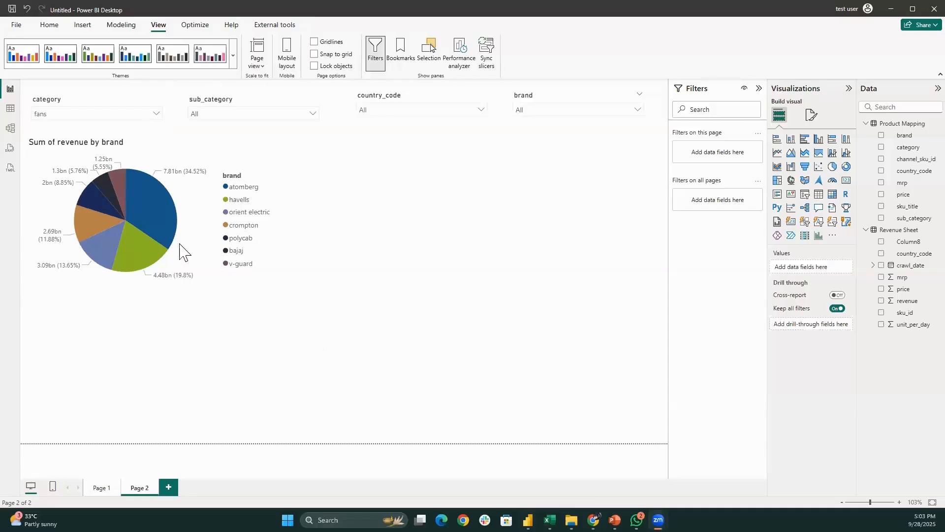
# Delete the existing revenue chart and add a new pie chart with revenue as values and the Product Mapping brand field as legend
pyautogui.moveTo(470, 299)
pyautogui.mouseDown()
pyautogui.moveTo(70, 200)
pyautogui.moveTo(21, 84)
pyautogui.moveTo(20, 145)
pyautogui.mouseUp()
pyautogui.press('Delete')
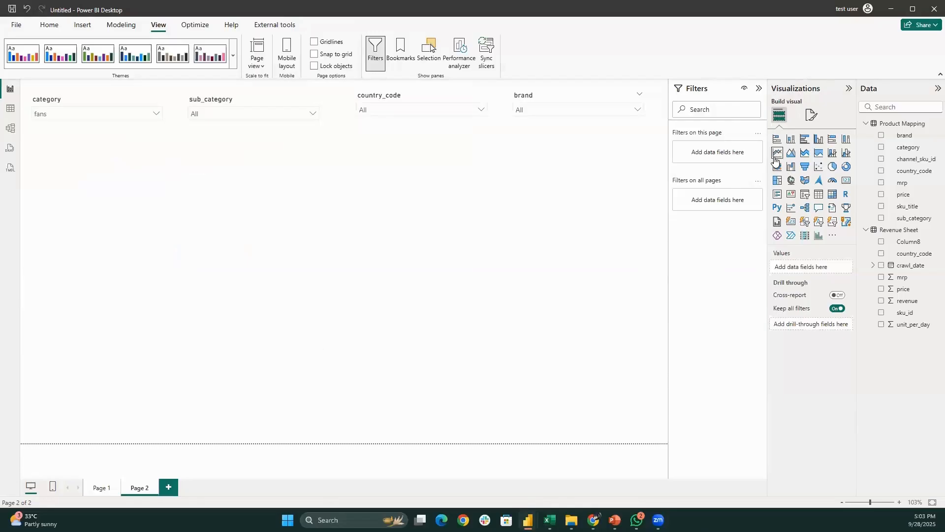
pyautogui.click(832, 168)
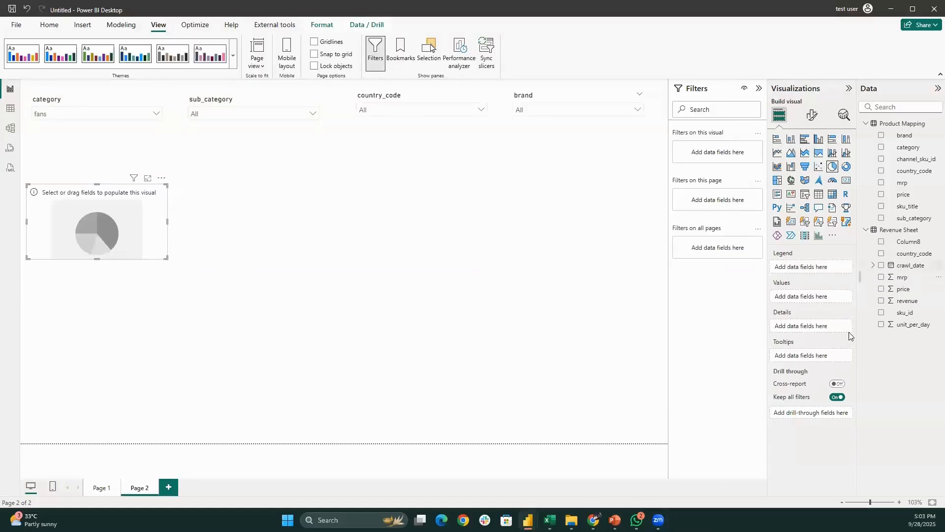
pyautogui.moveTo(907, 302); pyautogui.dragTo(813, 295)
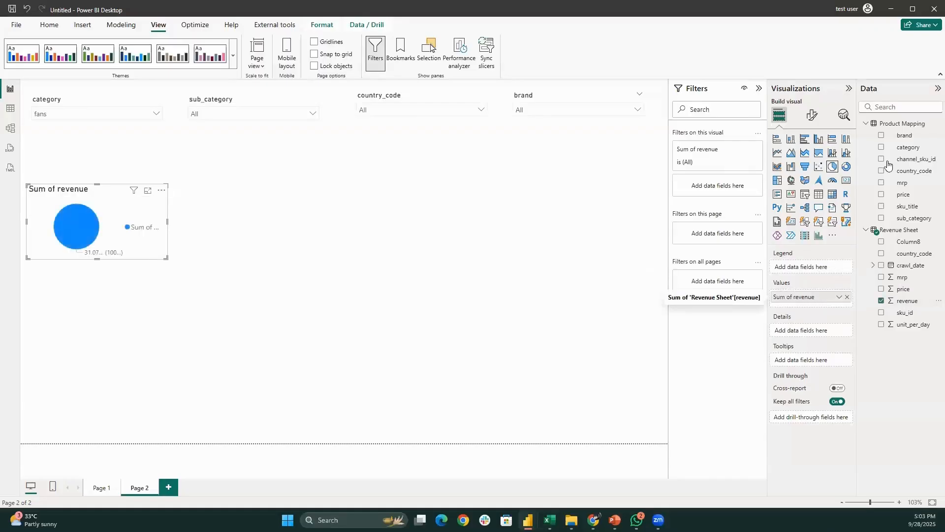
pyautogui.moveTo(911, 135); pyautogui.dragTo(804, 269)
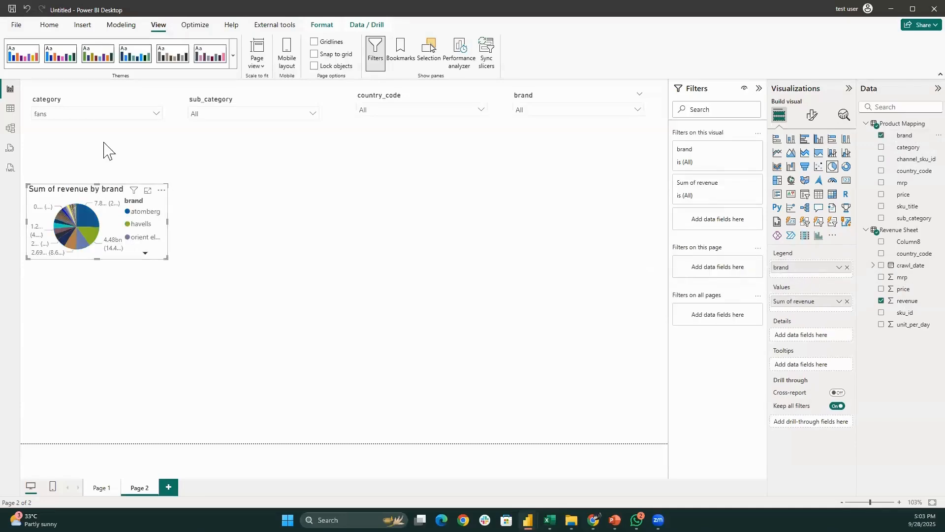
# Enlarge the new pie chart upward and in width so it sits just beneath the category and sub_category slicers
pyautogui.moveTo(97, 185); pyautogui.dragTo(99, 130)
pyautogui.moveTo(168, 194); pyautogui.dragTo(296, 200)
pyautogui.moveTo(165, 131); pyautogui.dragTo(165, 140)
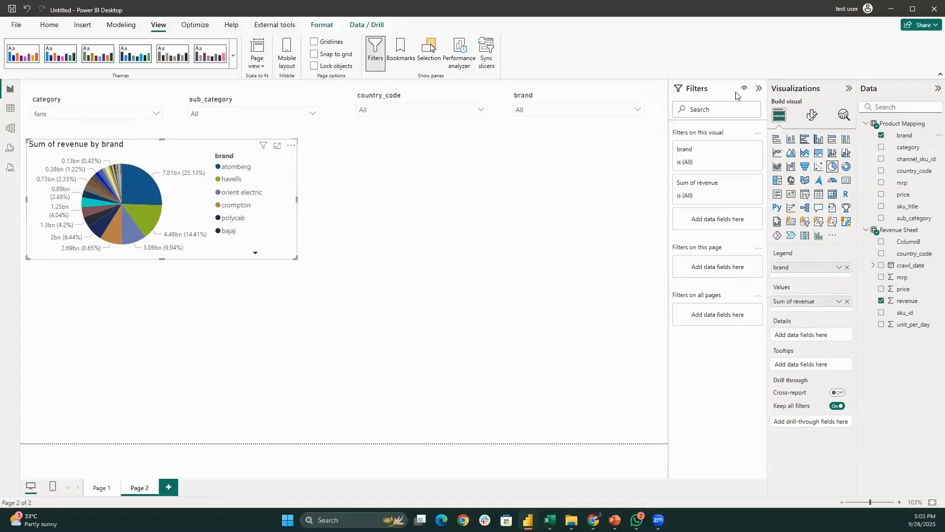
# Filter the pie chart to the top 7 brands by sum of revenue and make the chart slightly taller
pyautogui.click(724, 157)
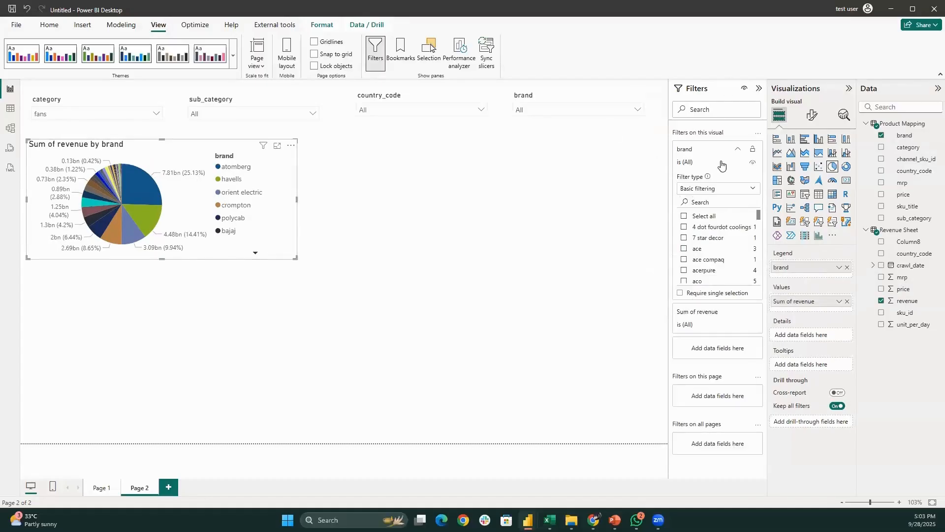
pyautogui.click(728, 189)
pyautogui.click(713, 227)
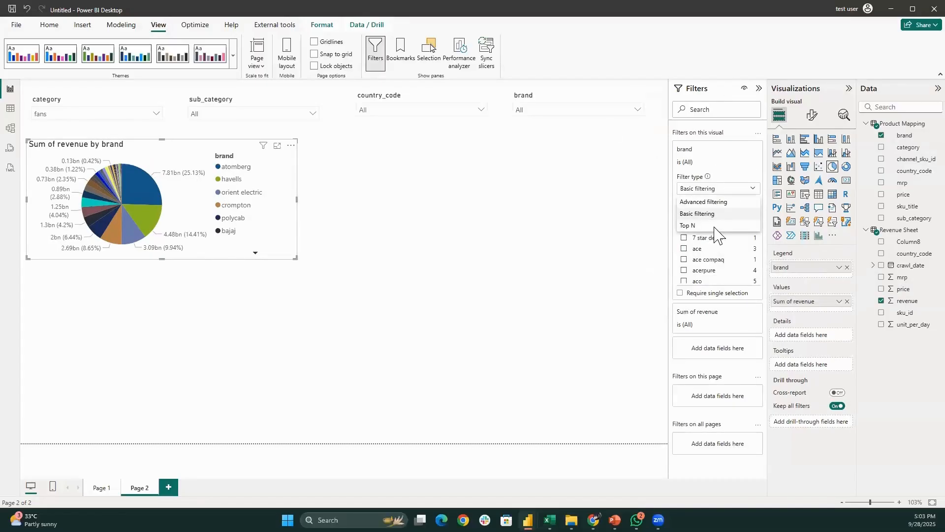
pyautogui.click(746, 212)
pyautogui.write('7')
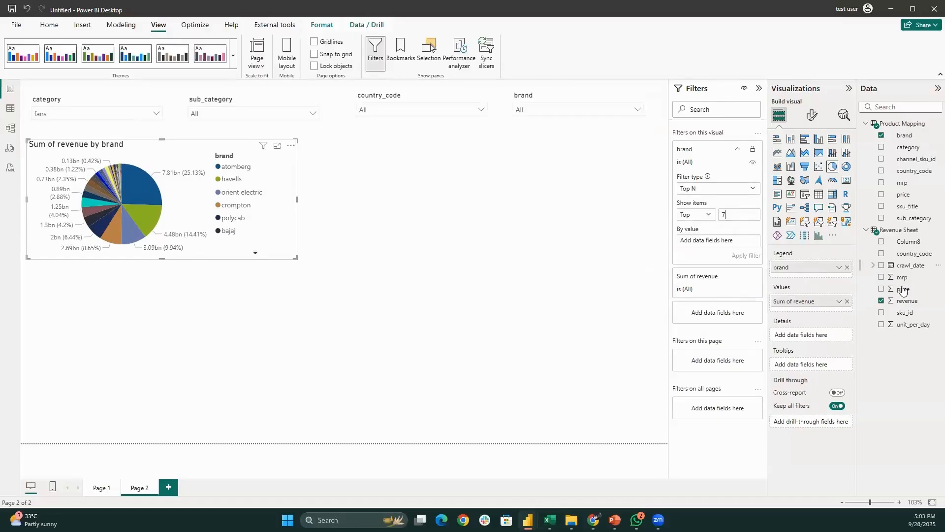
pyautogui.moveTo(910, 301); pyautogui.dragTo(728, 240)
pyautogui.click(746, 255)
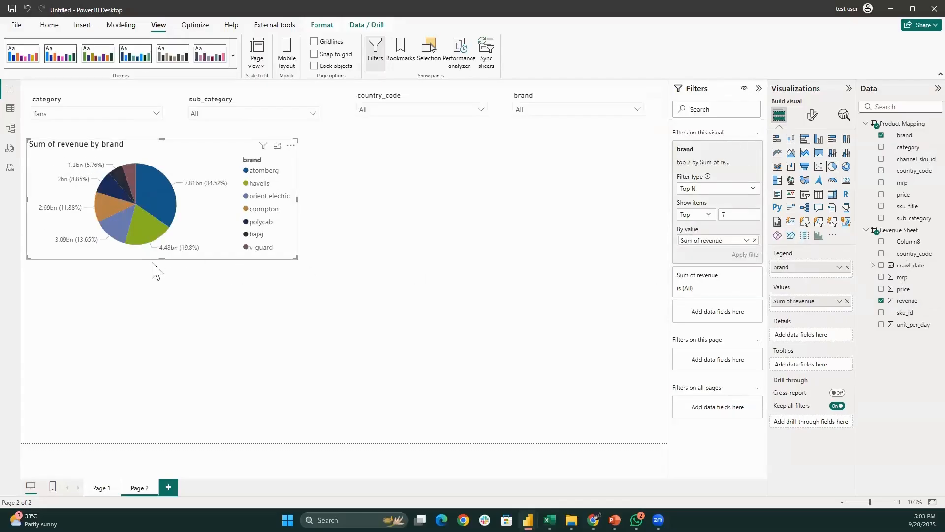
pyautogui.moveTo(162, 258); pyautogui.dragTo(146, 275)
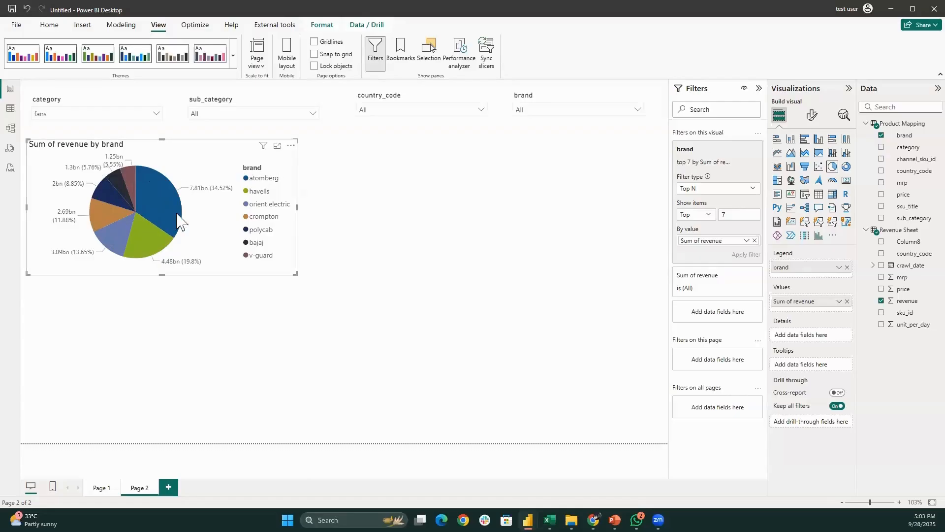
# Filter the page to the pedestal fans sub-category using the sub_category slicer
pyautogui.click(315, 241)
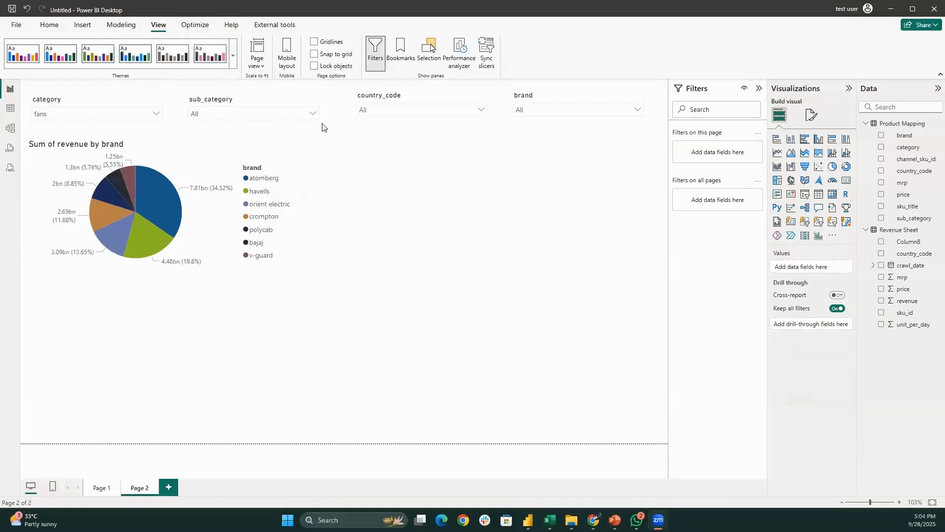
pyautogui.click(295, 114)
pyautogui.click(221, 157)
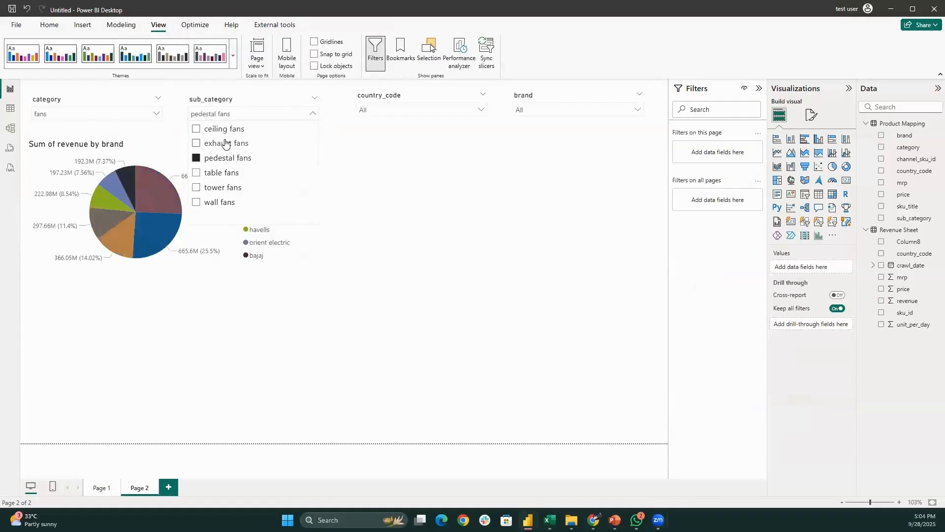
# Switch the sub_category slicer to exhaust fans
pyautogui.click(197, 143)
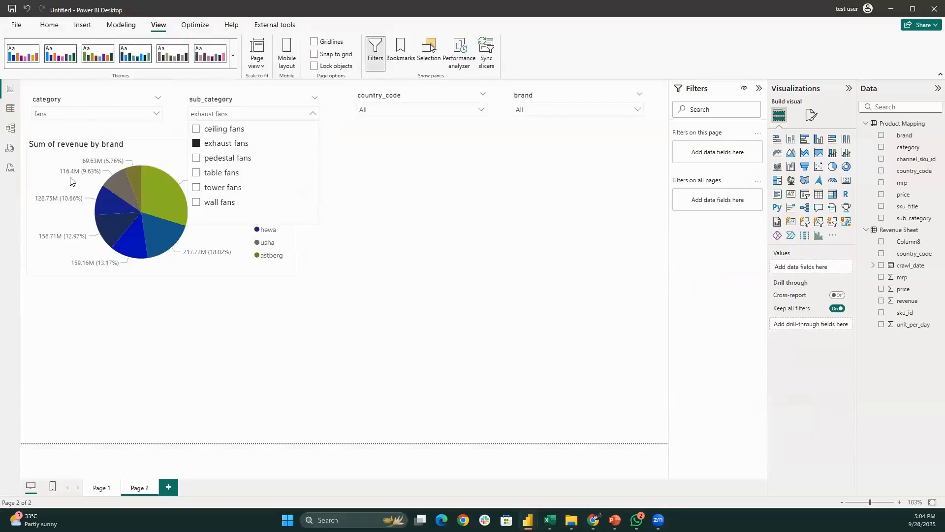
# Review the relationship linking Revenue Sheet sku_id to Product Mapping channel_sku_id, save it and return to the report page
pyautogui.click(9, 131)
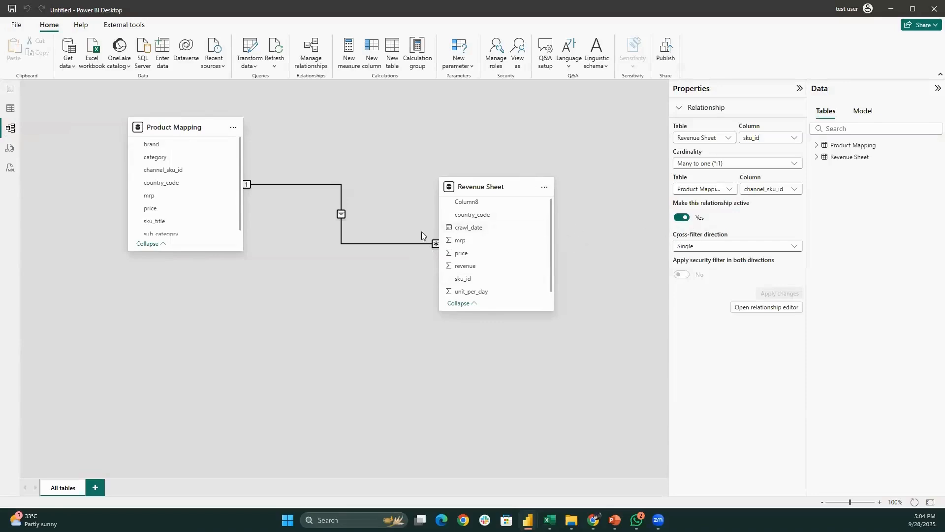
pyautogui.doubleClick(349, 243)
pyautogui.click(350, 244)
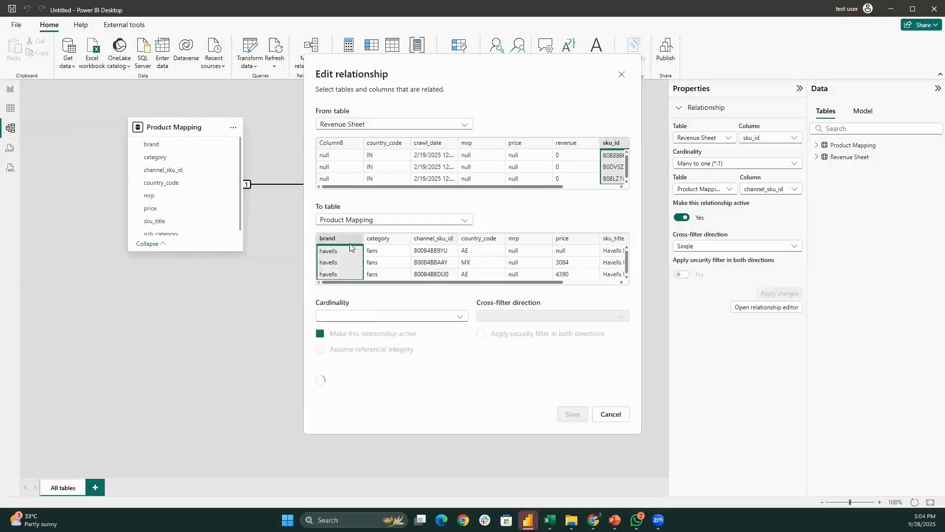
pyautogui.click(434, 238)
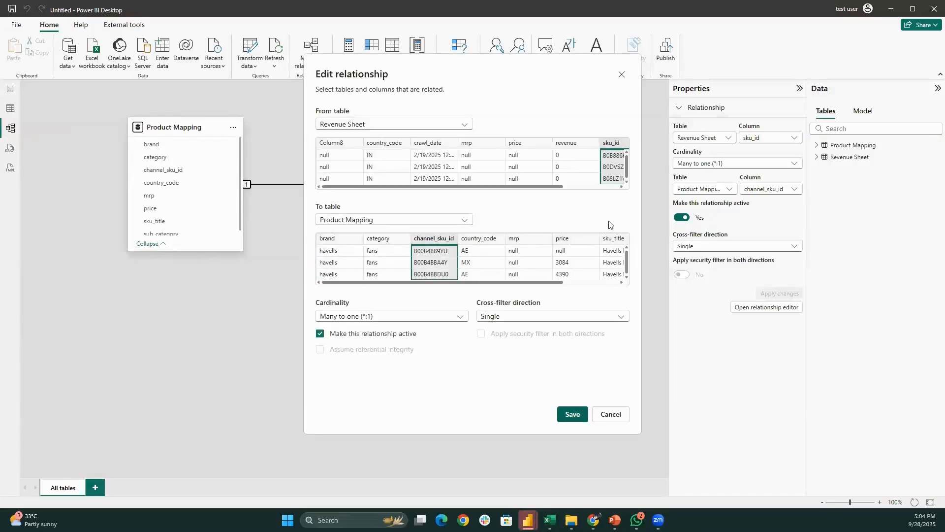
pyautogui.click(571, 414)
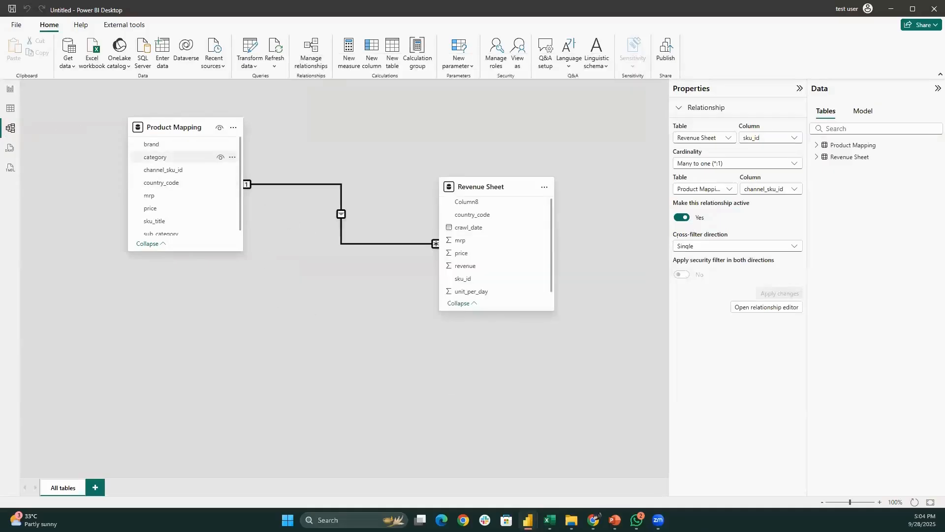
pyautogui.click(17, 89)
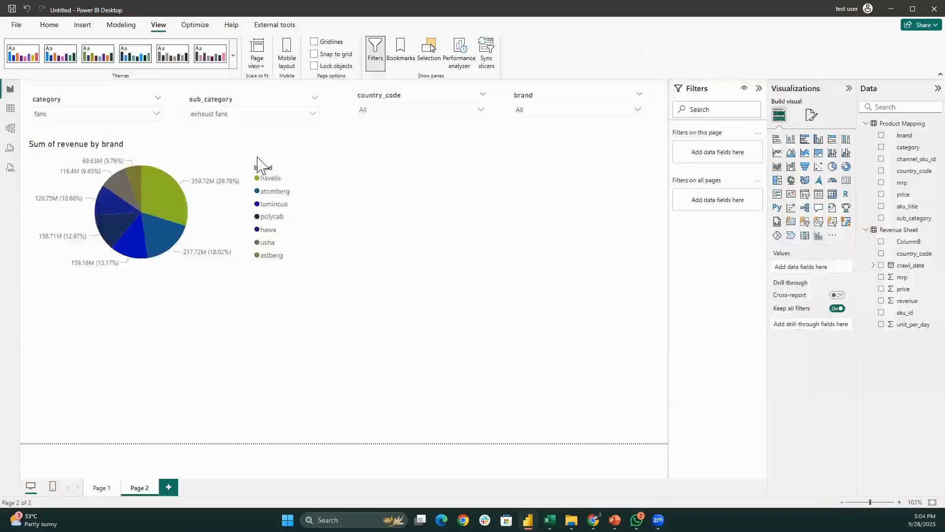
# Switch the sub_category slicer to table fans
pyautogui.click(278, 114)
pyautogui.click(214, 158)
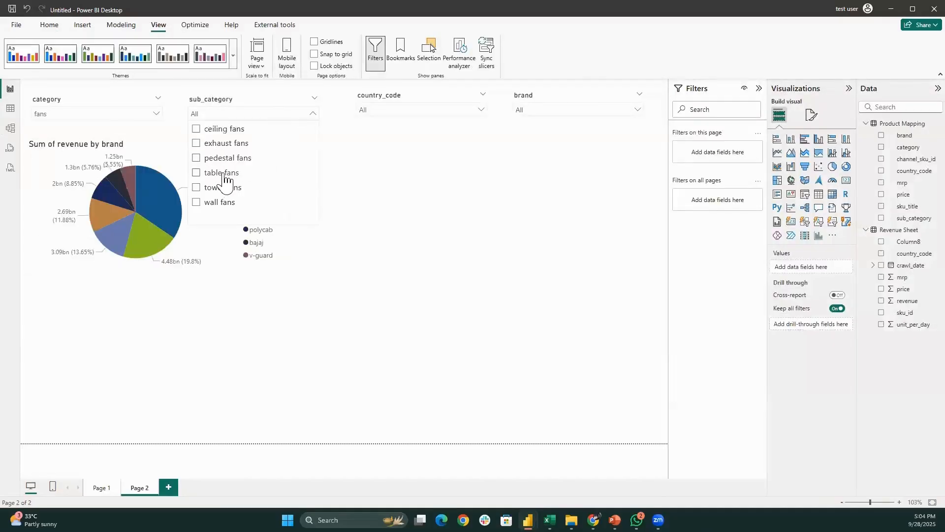
pyautogui.click(220, 173)
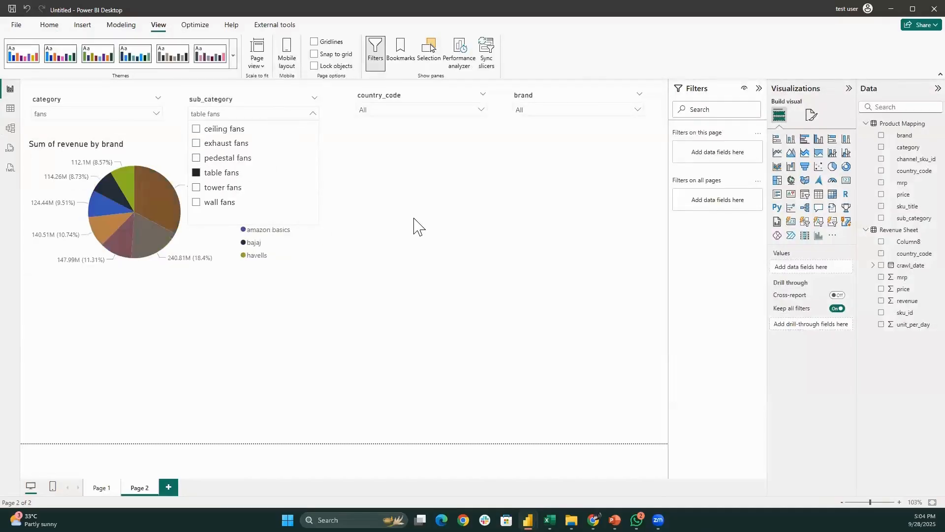
pyautogui.click(418, 226)
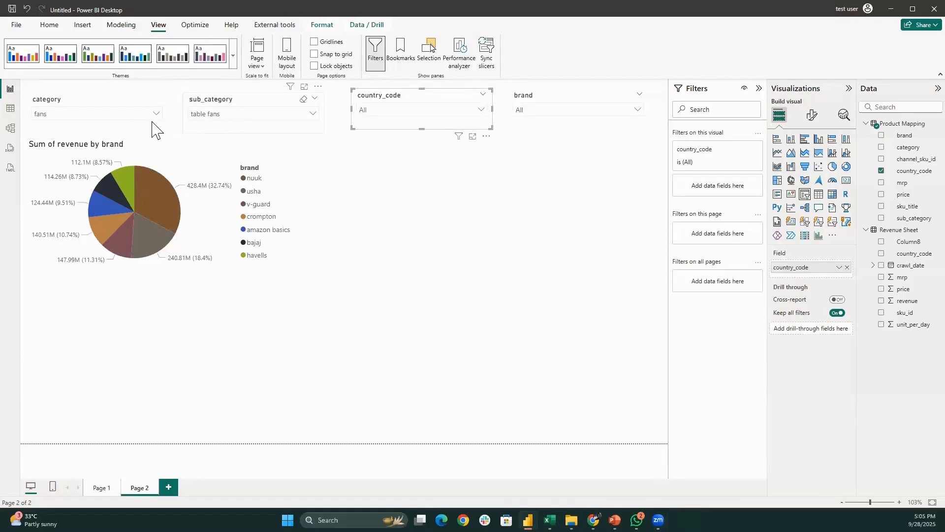
# Clear the table fans selection in the sub_category slicer and the fans selection in the category slicer
pyautogui.click(226, 117)
pyautogui.click(221, 176)
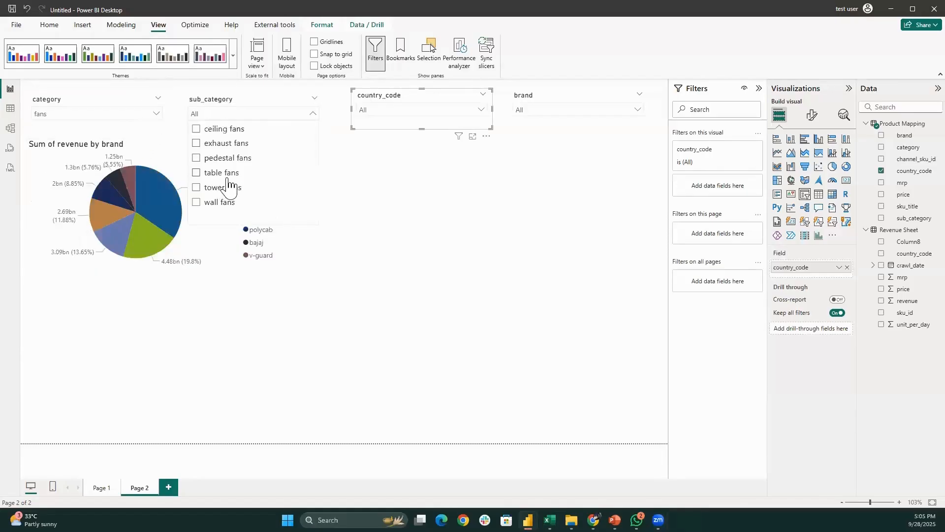
pyautogui.click(377, 268)
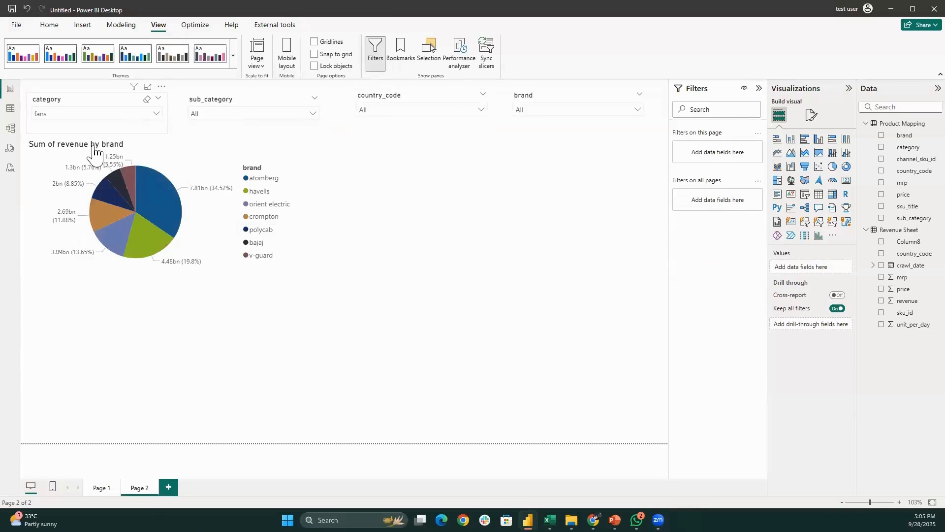
pyautogui.click(95, 114)
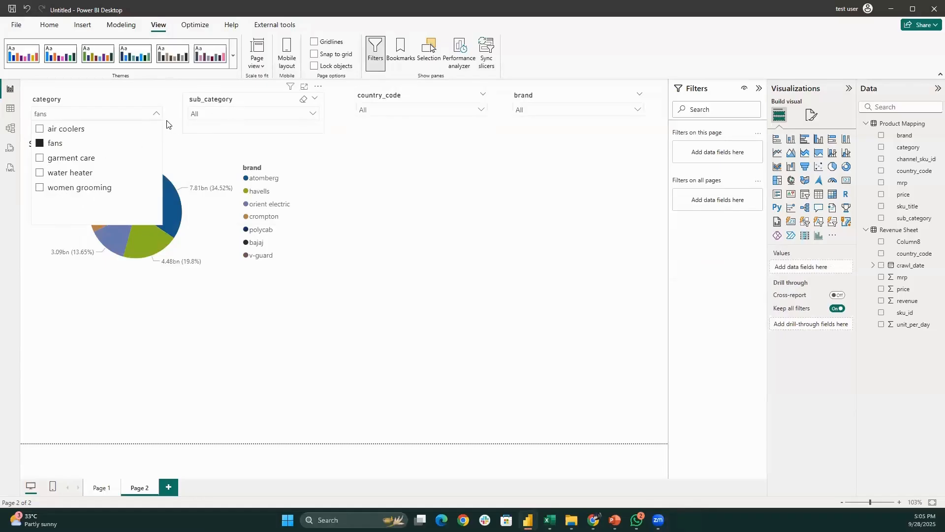
pyautogui.click(147, 116)
pyautogui.click(122, 116)
pyautogui.click(40, 147)
pyautogui.click(424, 259)
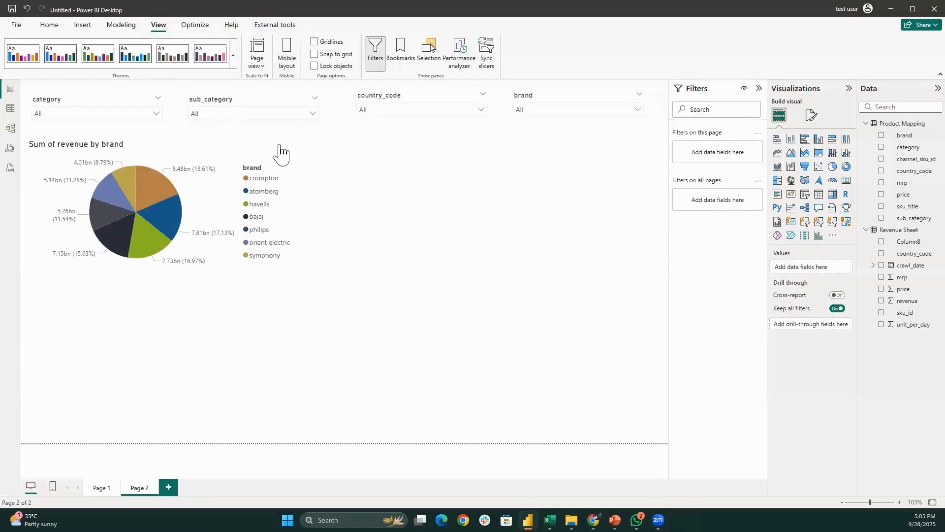
# Filter the page to dry irons using the sub_category slicer
pyautogui.click(294, 119)
pyautogui.click(294, 120)
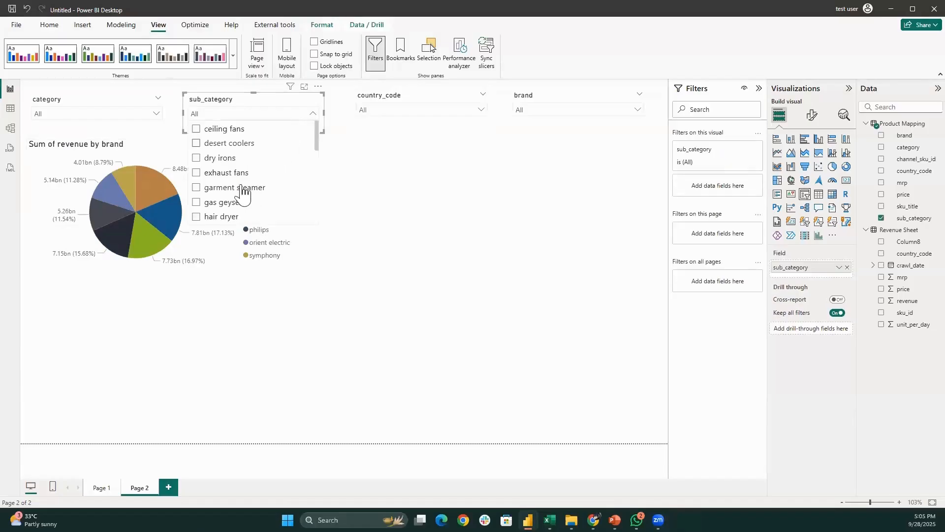
pyautogui.click(229, 162)
pyautogui.click(404, 260)
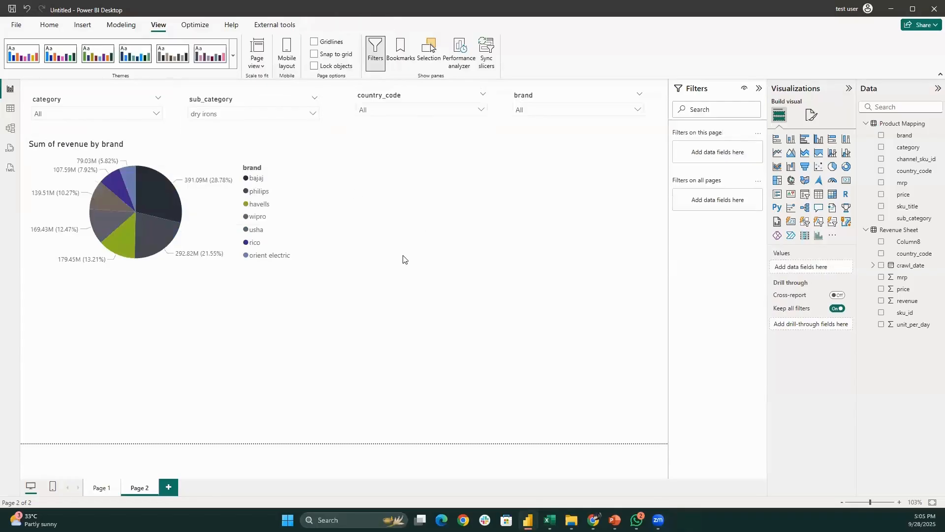
# Examine which options the category and sub_category slicers each offer while dry irons is selected
pyautogui.click(129, 118)
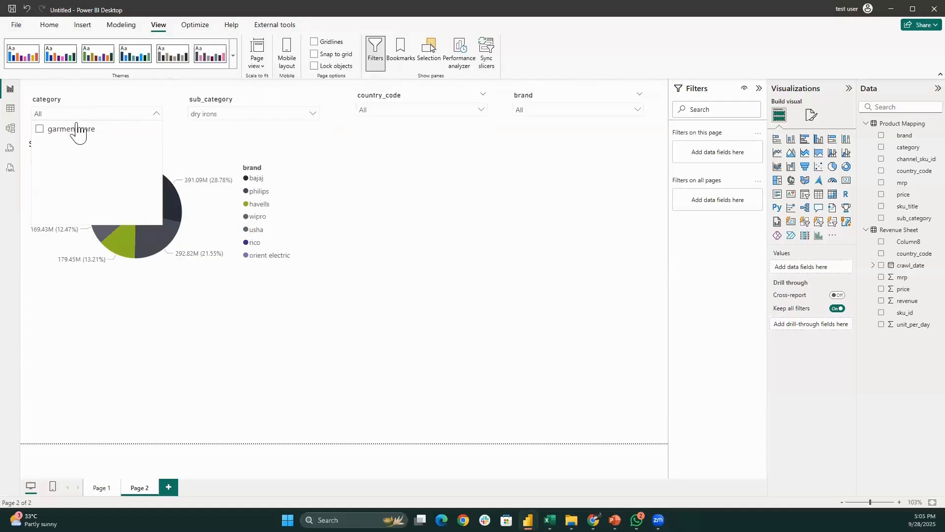
pyautogui.click(477, 227)
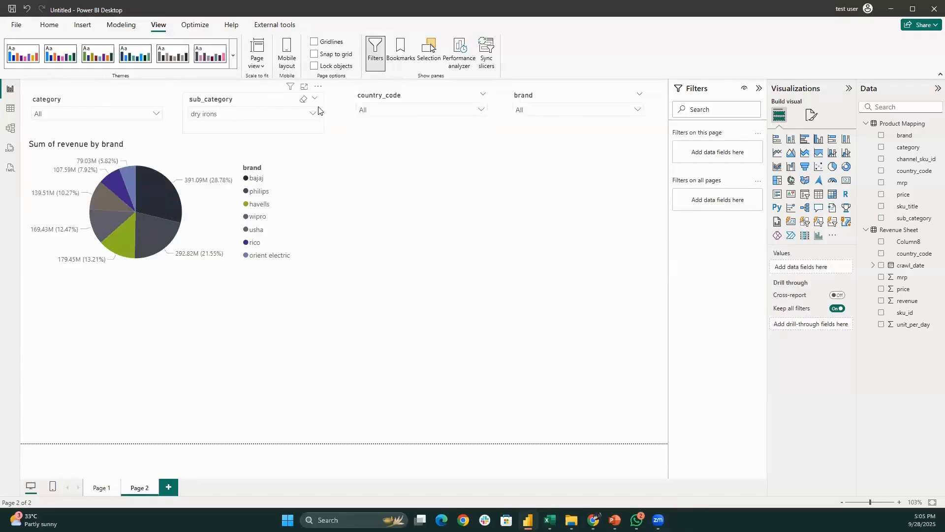
pyautogui.click(203, 108)
pyautogui.click(550, 165)
pyautogui.moveTo(614, 163); pyautogui.dragTo(20, 79)
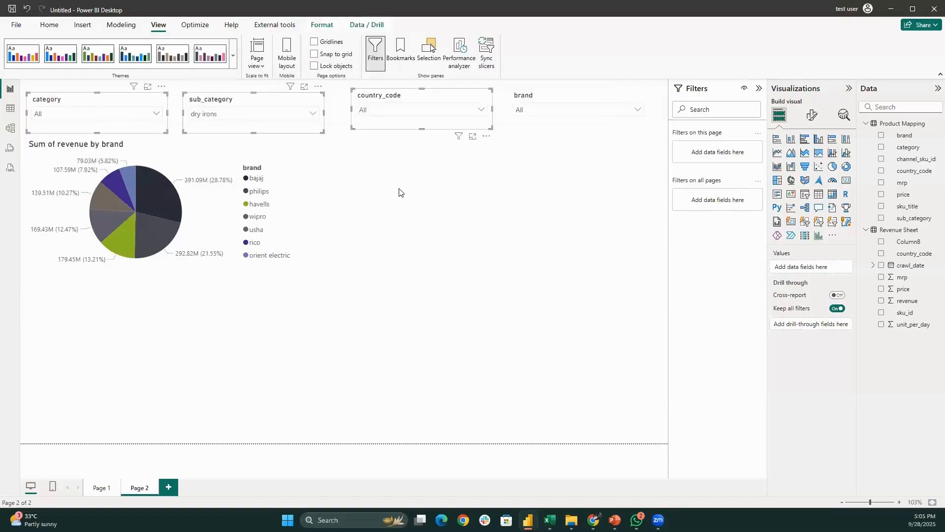
pyautogui.click(176, 87)
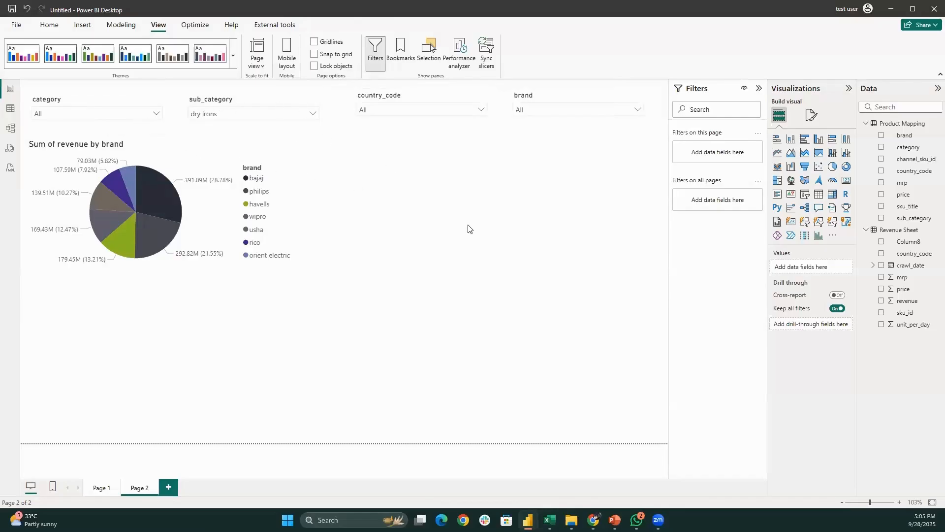
pyautogui.click(192, 105)
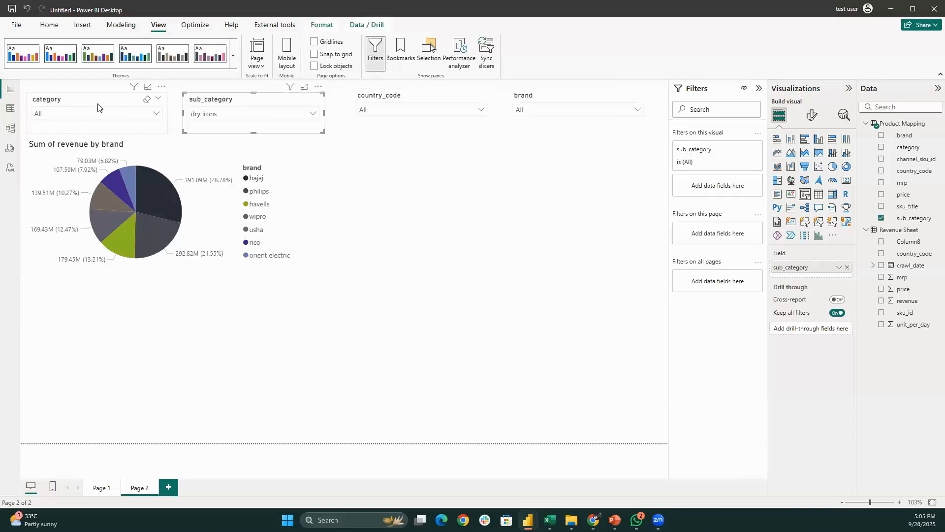
pyautogui.click(97, 107)
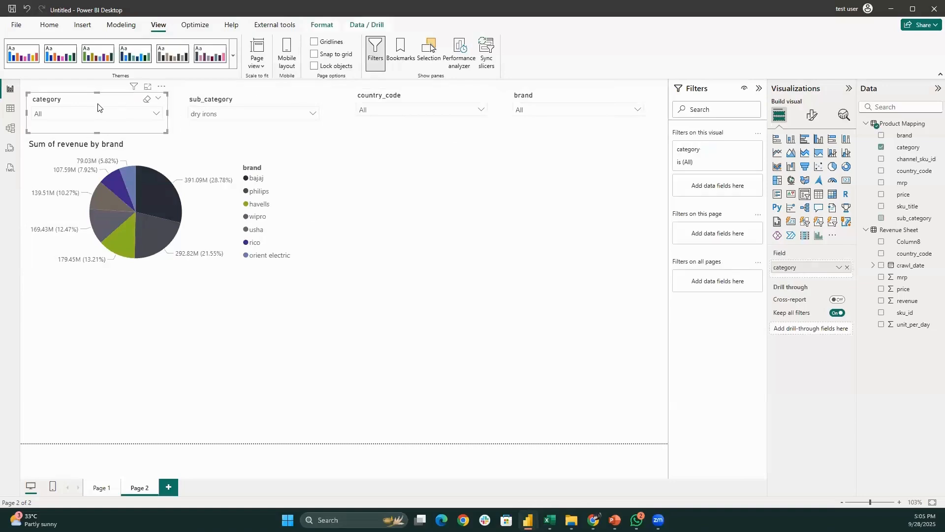
pyautogui.click(227, 118)
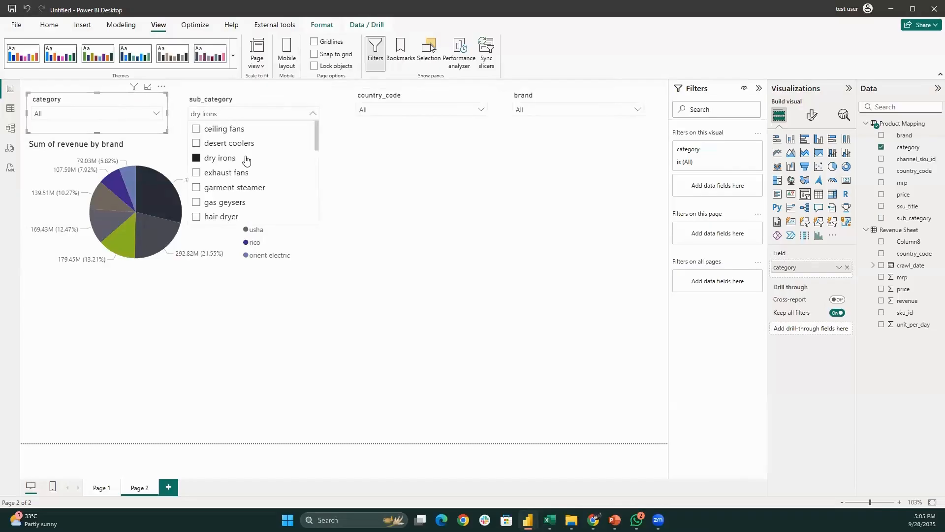
pyautogui.click(78, 113)
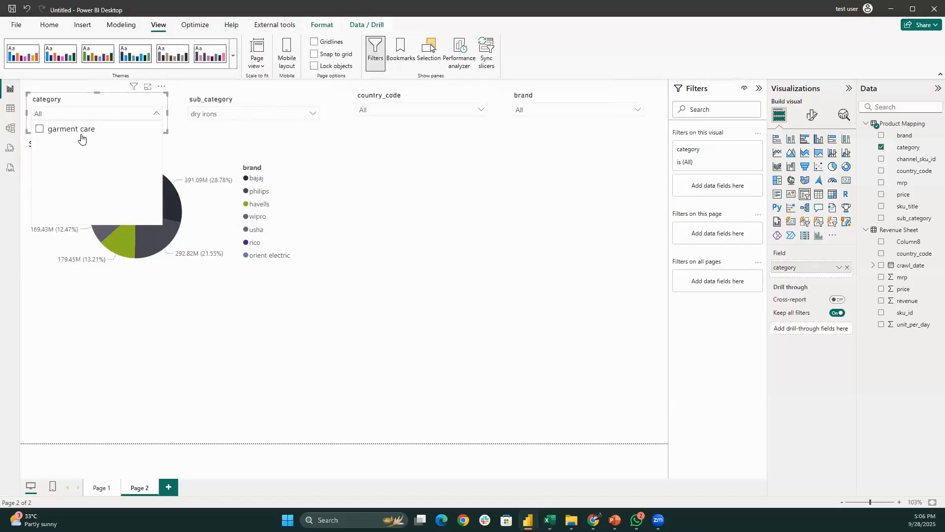
pyautogui.click(421, 198)
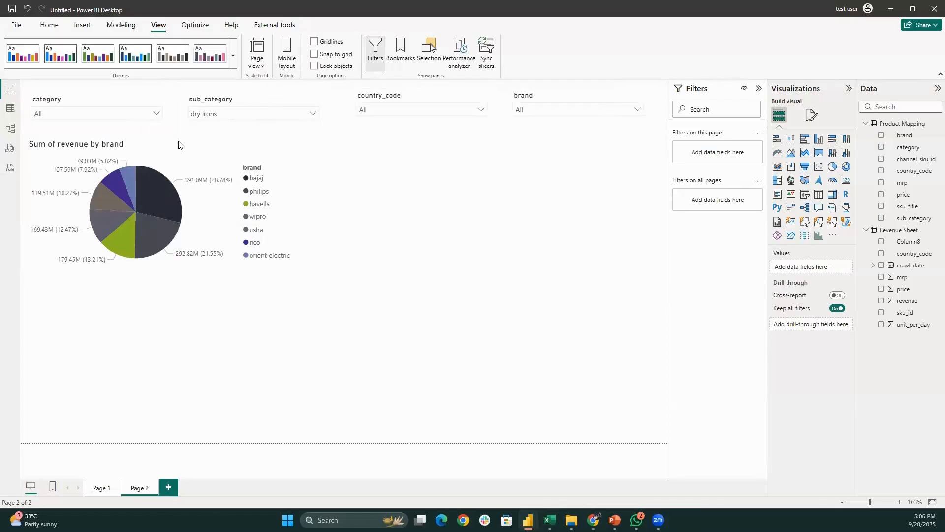
# Move the pie chart slightly down to leave more space beneath the category and sub_category slicers
pyautogui.click(189, 155)
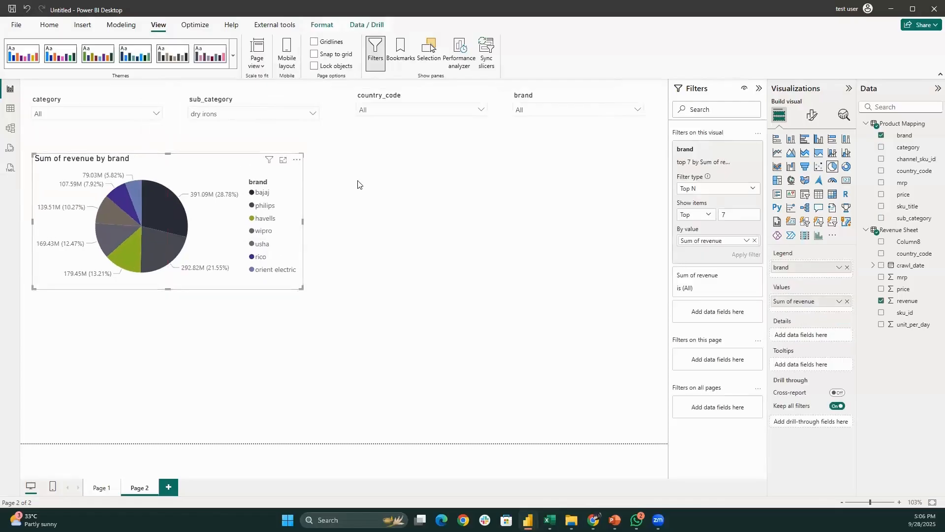
pyautogui.click(347, 166)
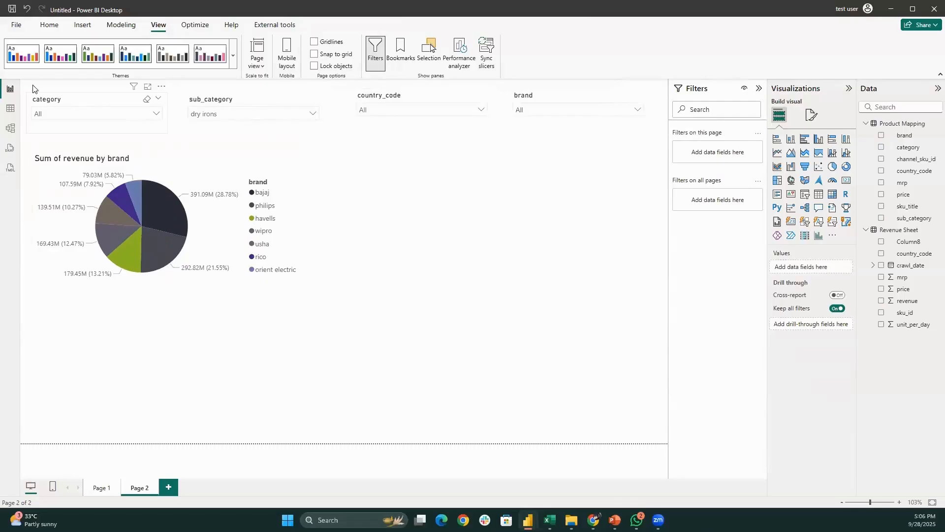
# Turn on Edit interactions and view the interaction options for the pie chart and the sub_category slicer
pyautogui.click(49, 30)
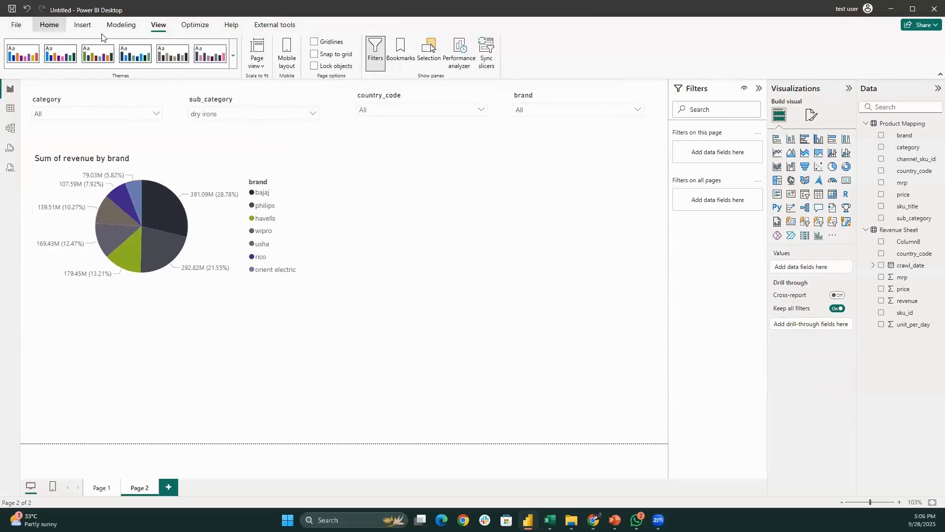
pyautogui.click(193, 101)
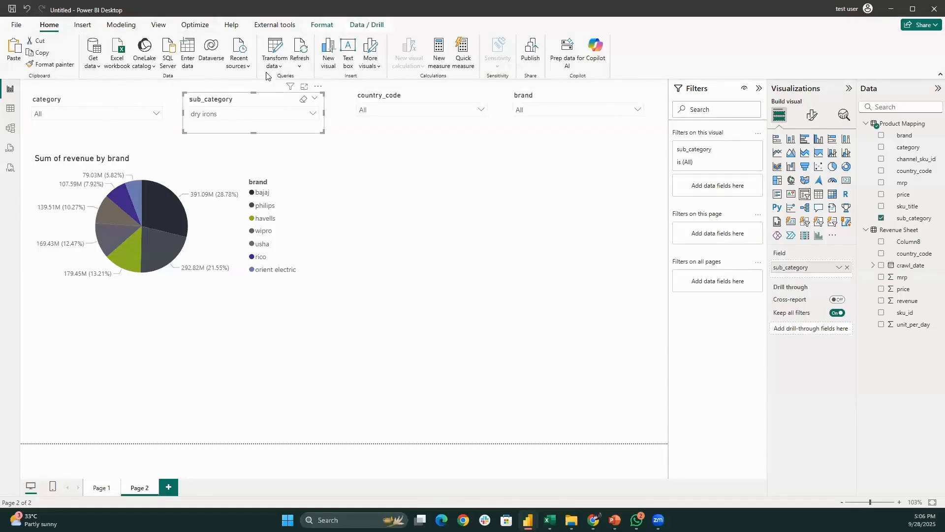
pyautogui.click(322, 25)
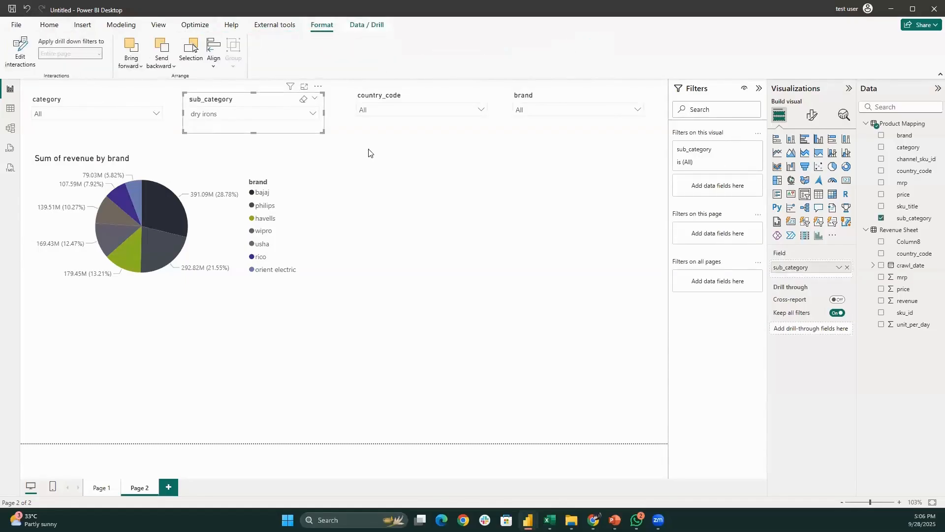
pyautogui.click(337, 162)
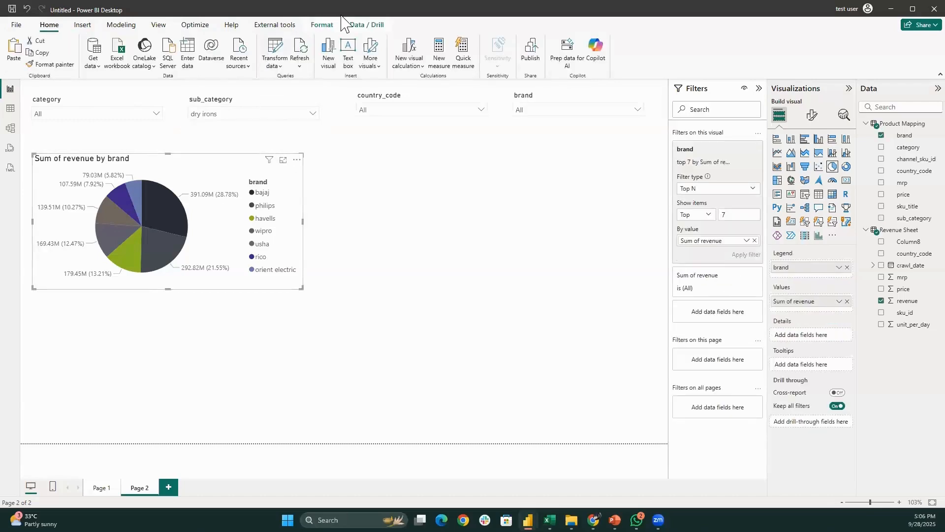
pyautogui.click(327, 27)
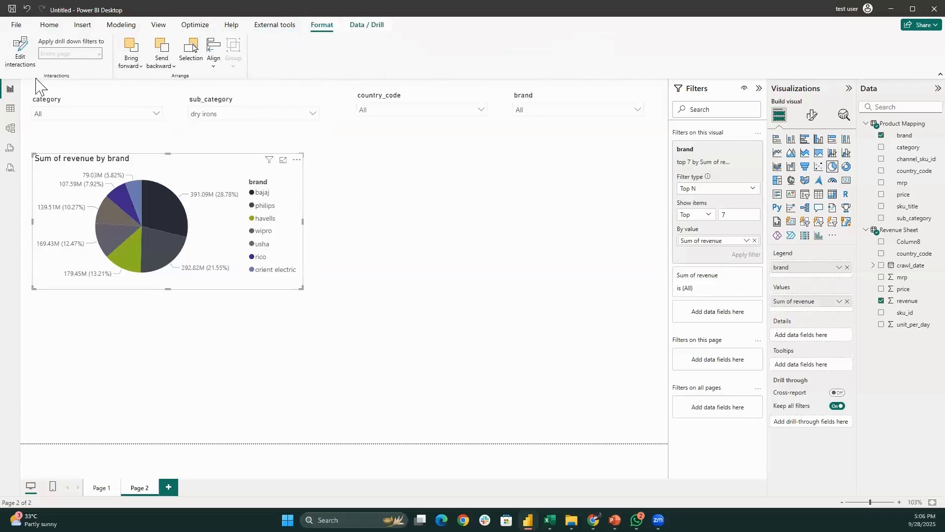
pyautogui.click(21, 52)
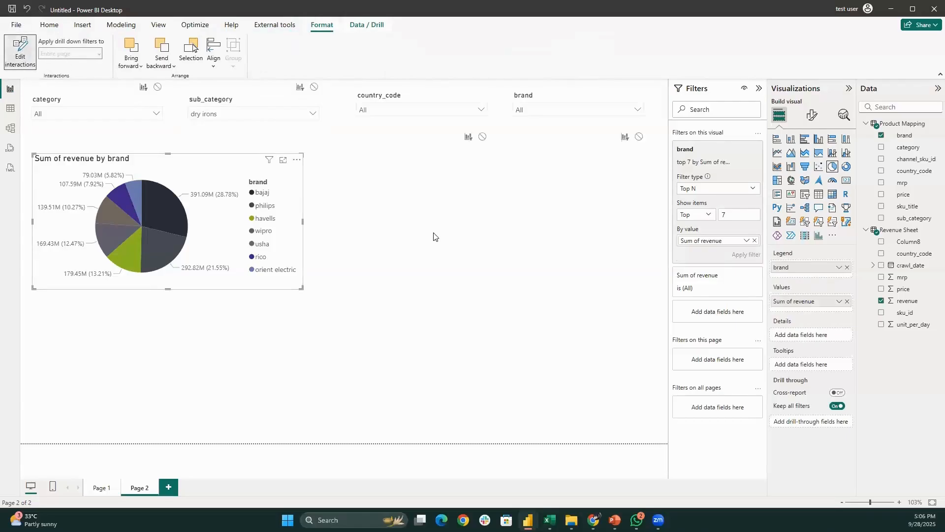
pyautogui.click(322, 114)
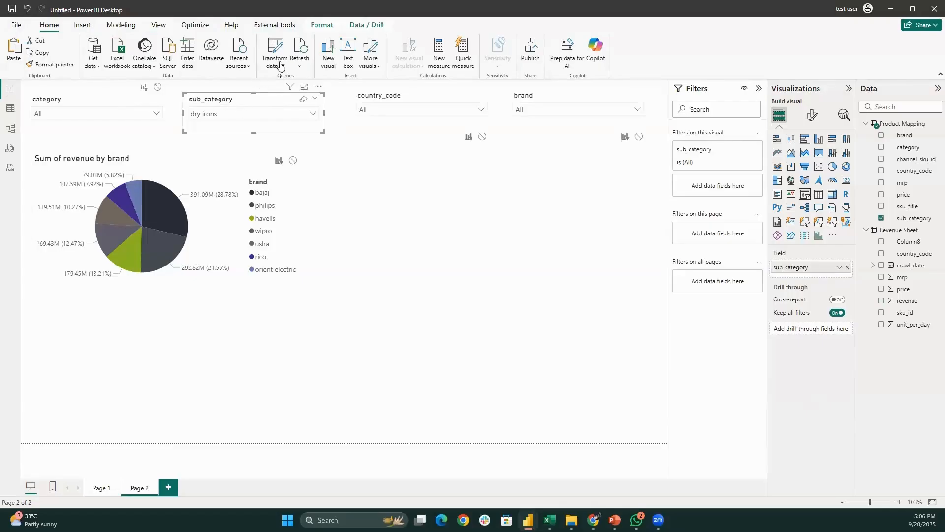
pyautogui.click(320, 32)
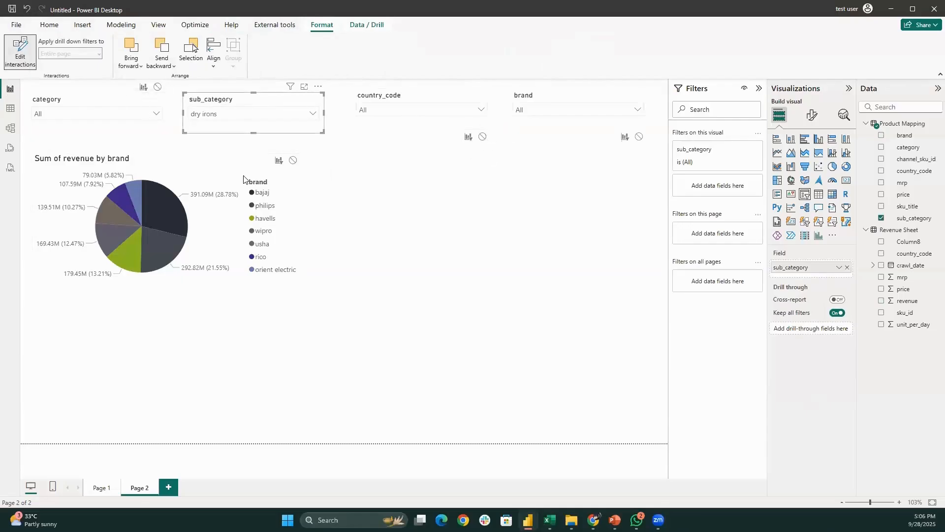
pyautogui.press('Escape')
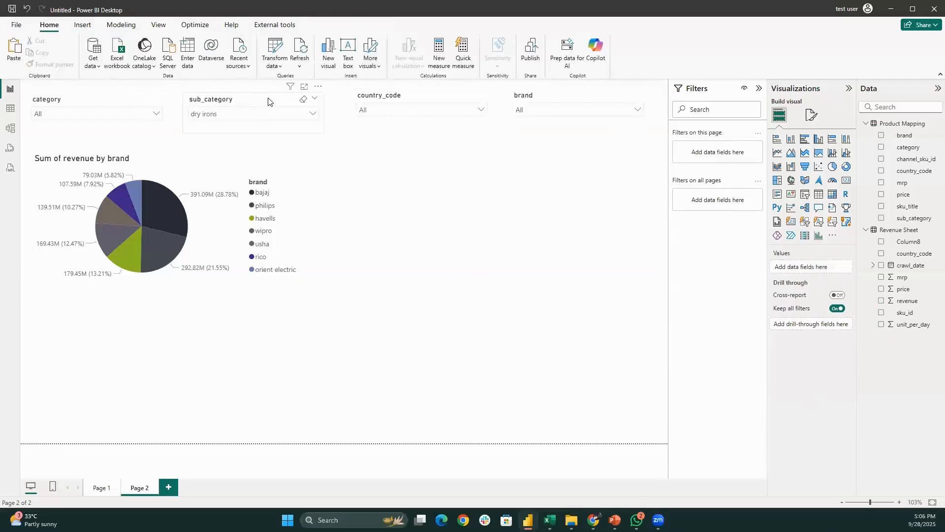
# Examine the sub_category slicer's interaction setting for the category slicer and which options both slicers offer
pyautogui.click(262, 102)
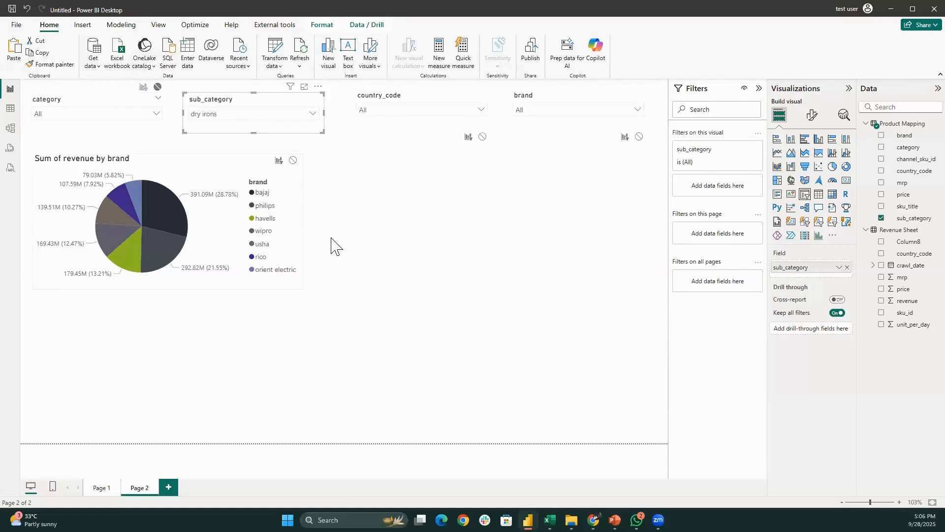
pyautogui.click(236, 136)
pyautogui.click(229, 115)
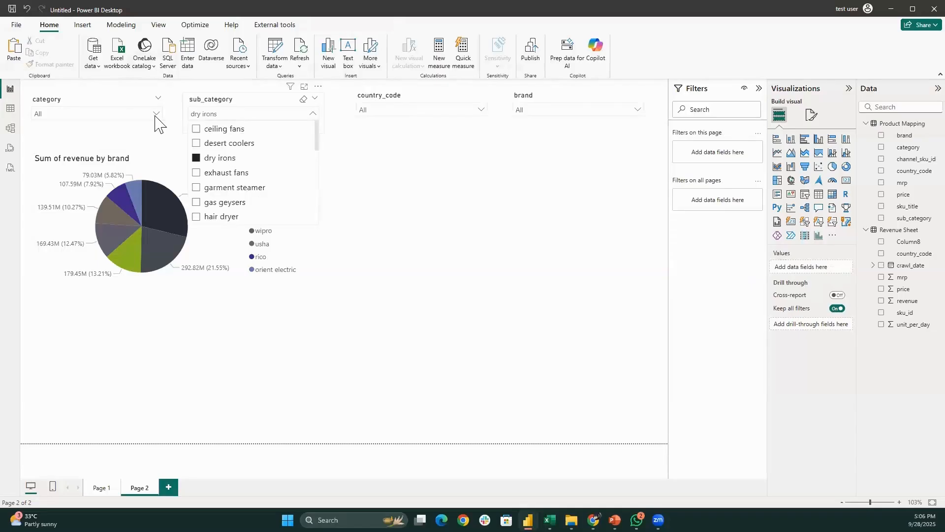
pyautogui.click(132, 115)
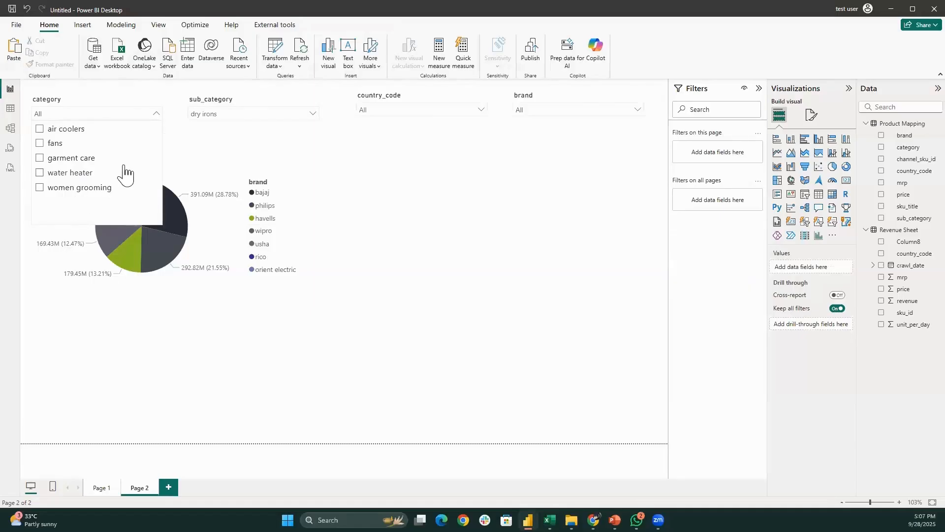
pyautogui.click(214, 102)
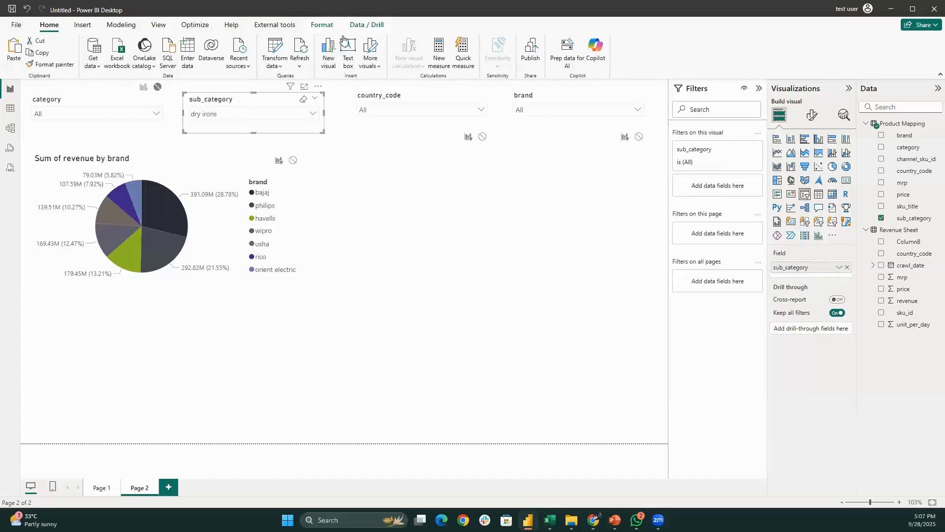
pyautogui.click(323, 26)
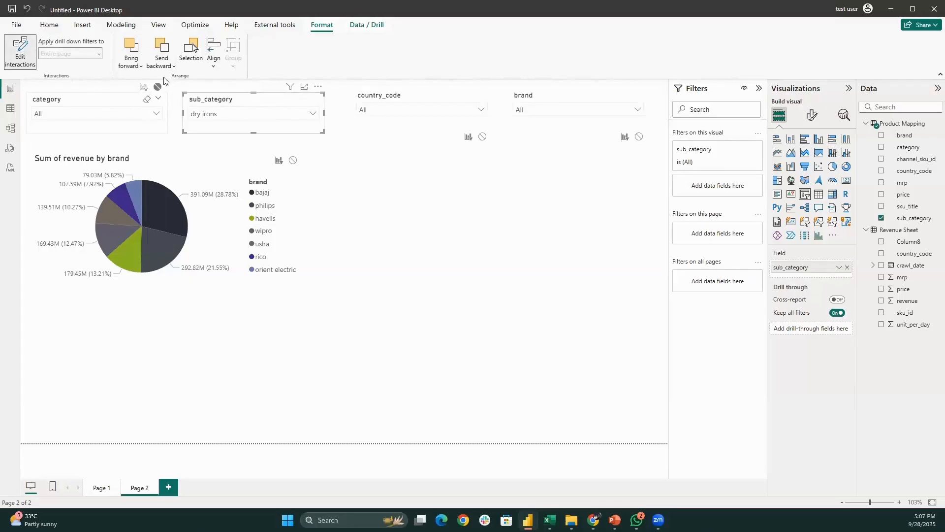
pyautogui.click(124, 115)
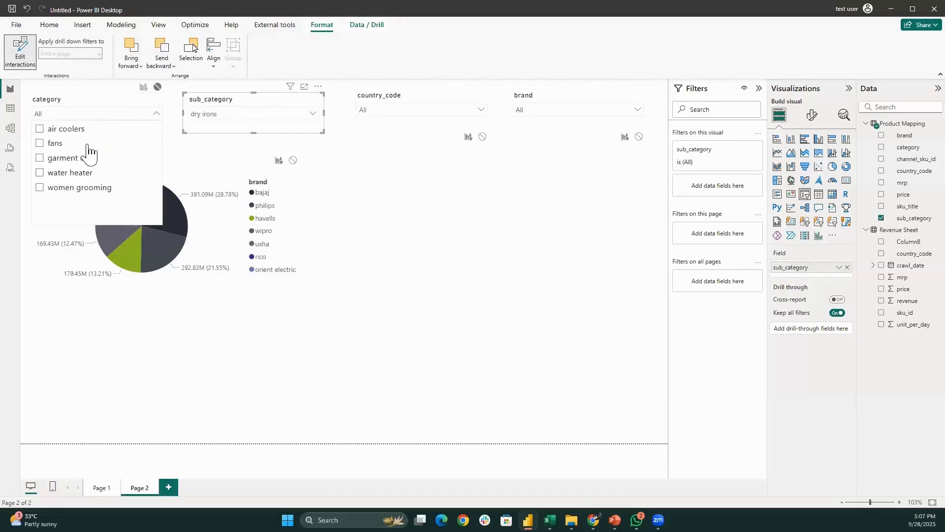
pyautogui.click(374, 268)
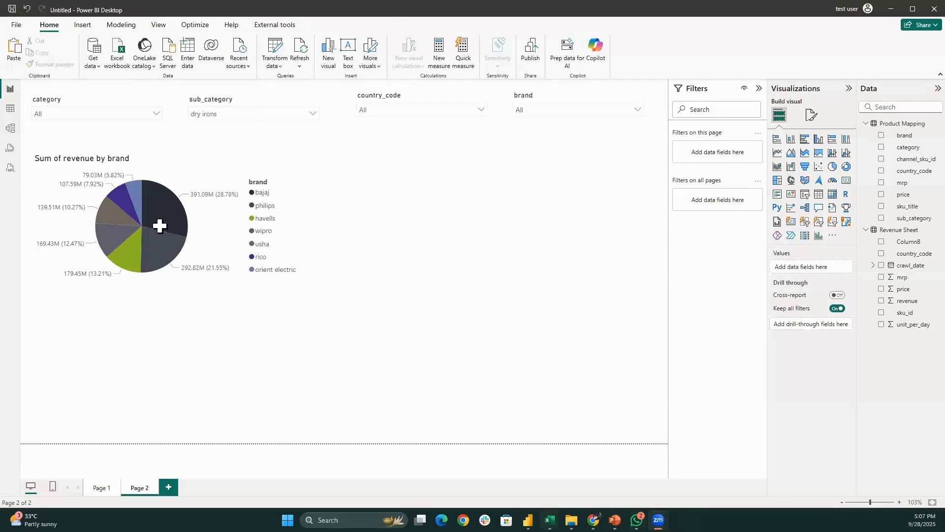
# Switch to Excel and replace the brand in cell C8 of the Product Mapping sheet with "uycefqbwfi"
pyautogui.click(550, 520)
pyautogui.click(112, 191)
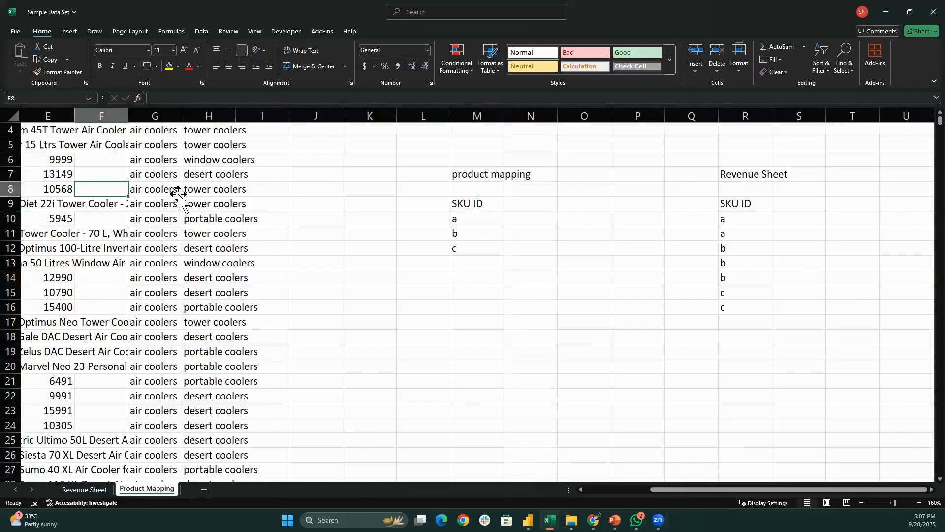
pyautogui.hscroll(-2, 178, 194)
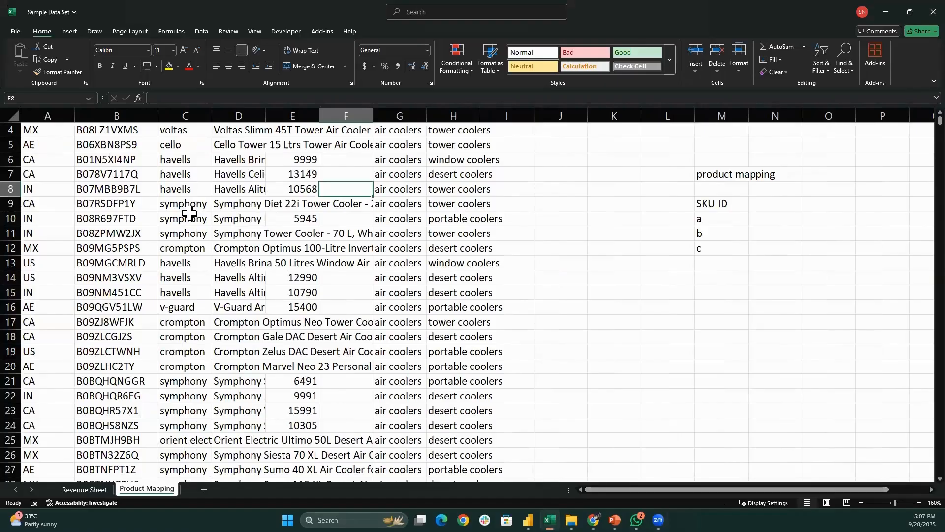
pyautogui.scroll(1, 189, 213)
pyautogui.click(189, 212)
pyautogui.scroll(1, 570, 365)
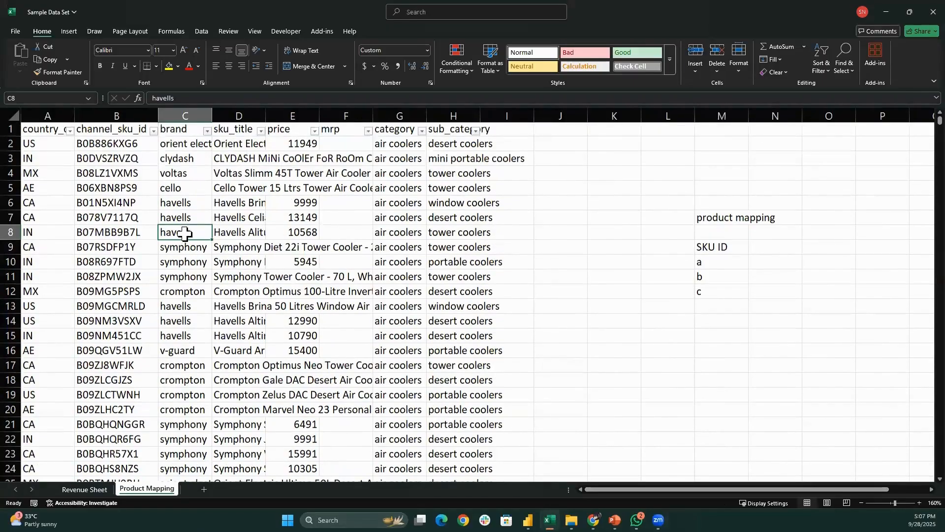
pyautogui.write('uycefqbwfi')
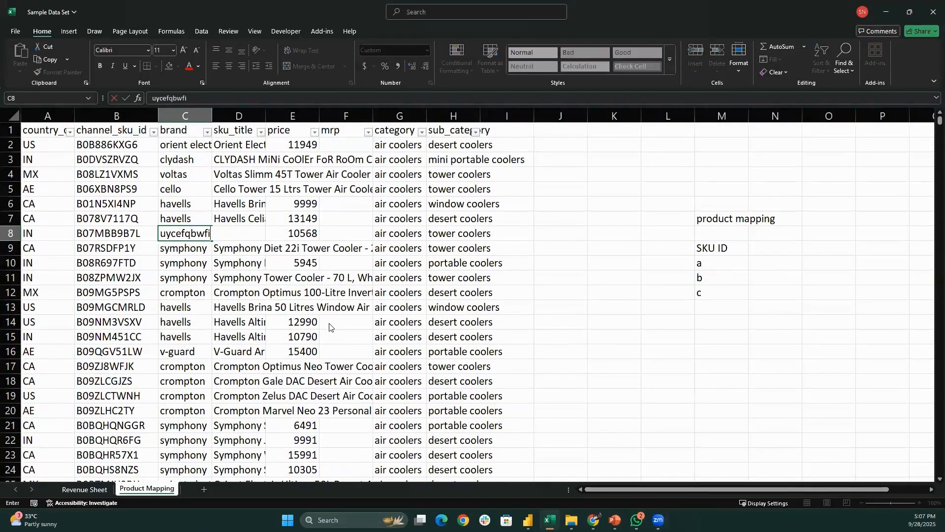
pyautogui.click(561, 366)
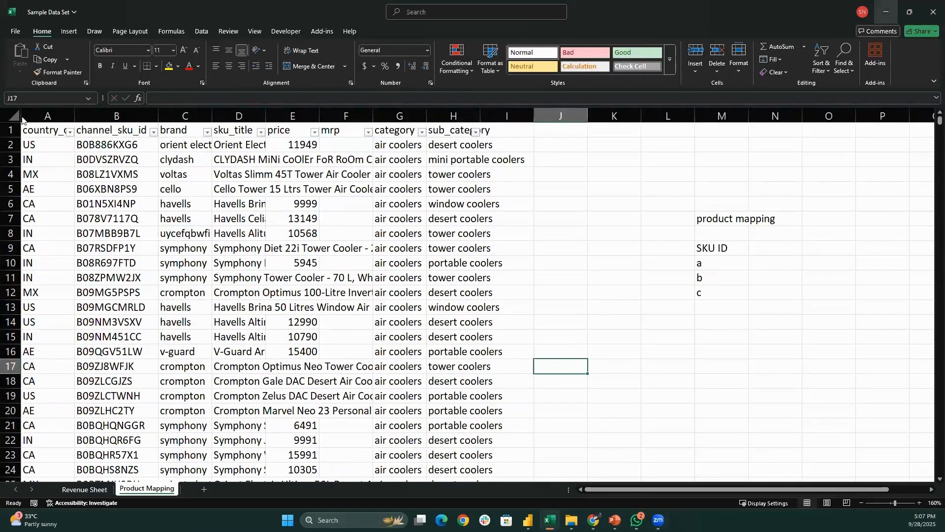
# Switch back to Power BI, glance at the Revenue Sheet table data, and refresh the data from the report page
pyautogui.hotkey('alt', 'Tab')
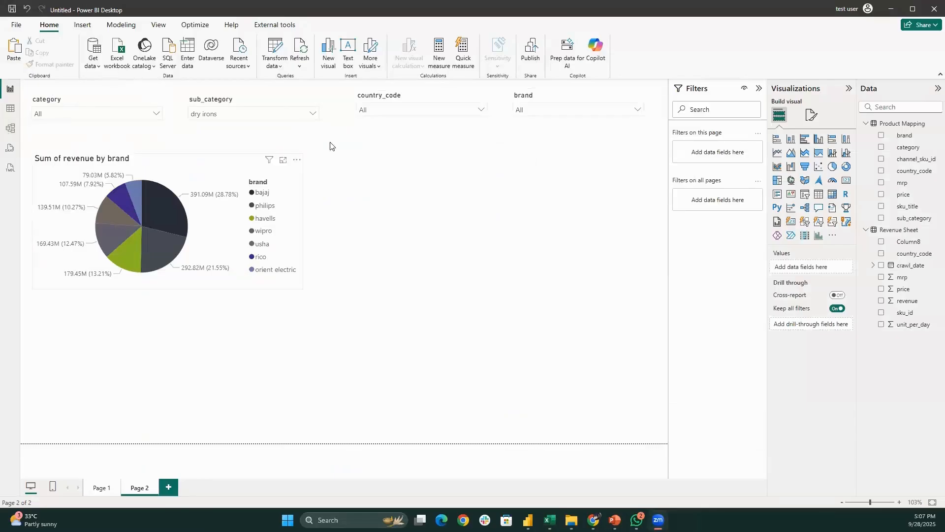
pyautogui.click(11, 113)
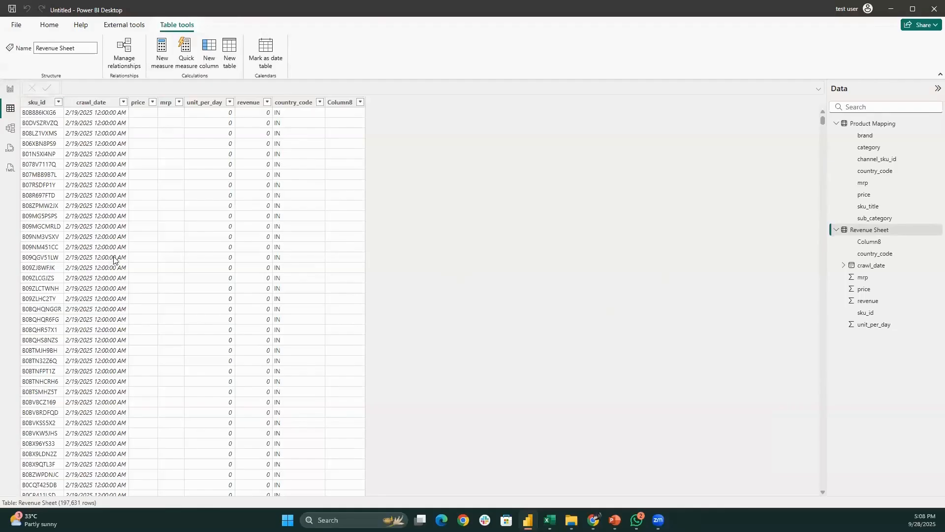
pyautogui.click(10, 89)
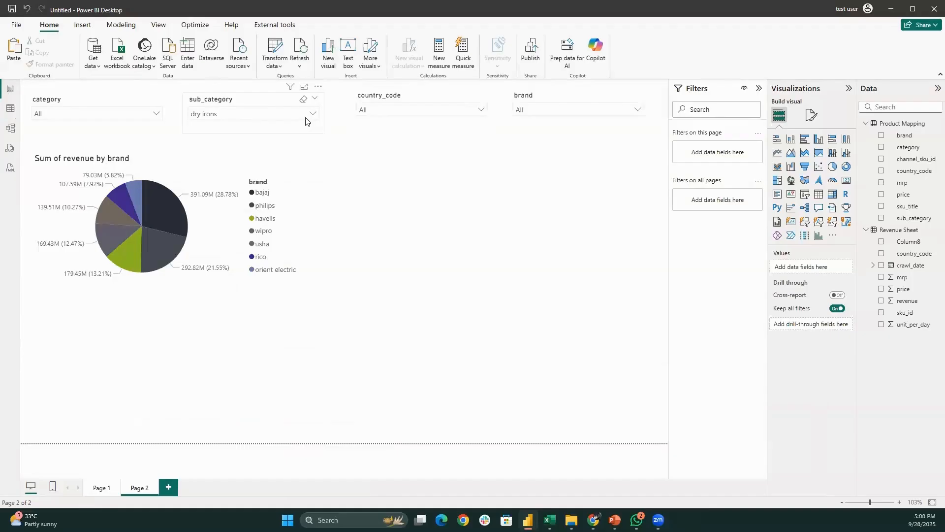
pyautogui.click(302, 55)
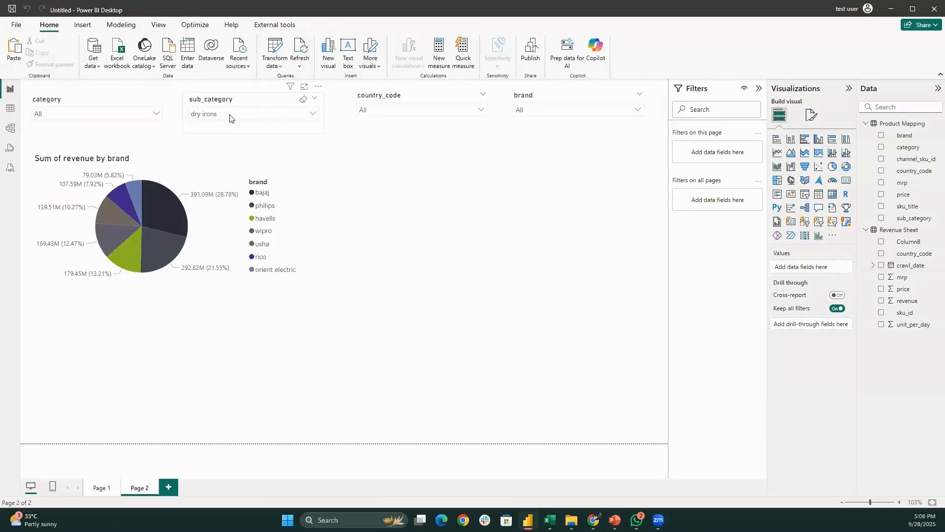
# Move the pie chart slightly up and toward the page's left edge, closer beneath the category and sub_category slicers
pyautogui.click(192, 171)
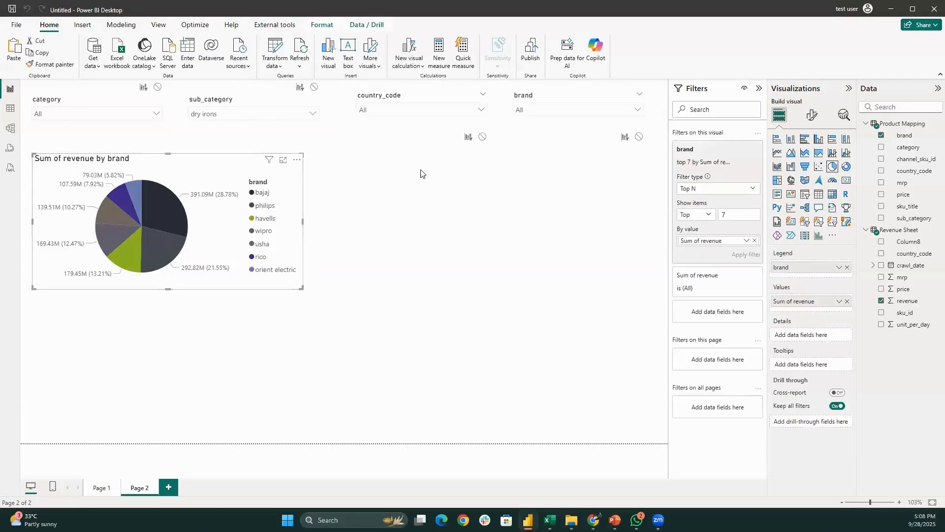
pyautogui.click(400, 186)
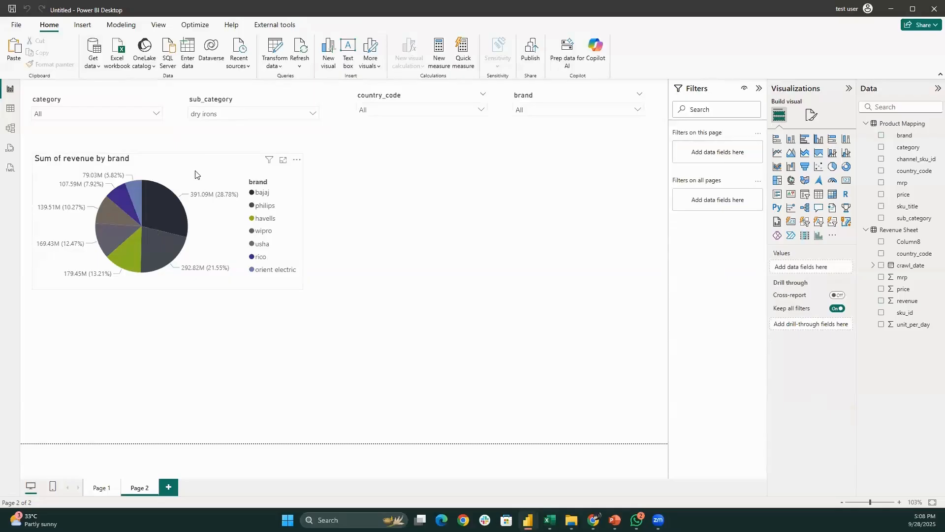
pyautogui.moveTo(190, 164); pyautogui.dragTo(189, 159)
pyautogui.click(418, 211)
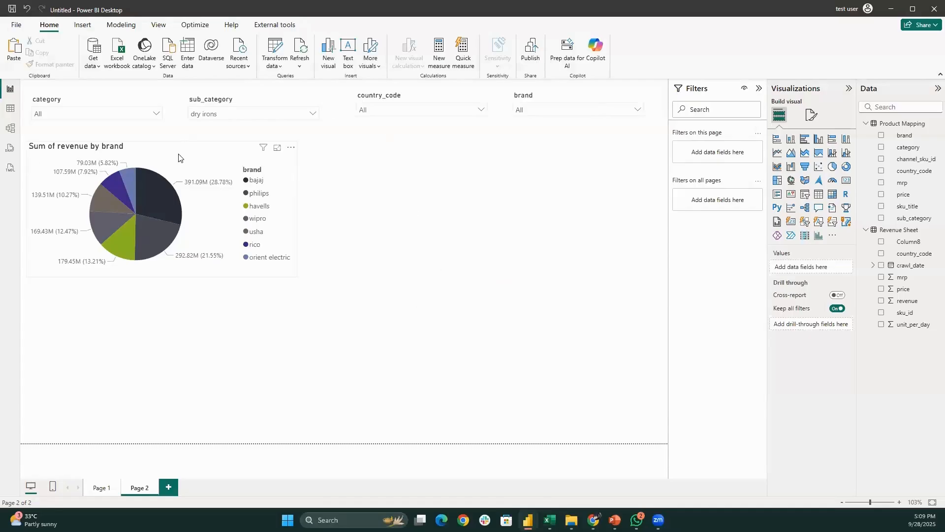
pyautogui.click(281, 160)
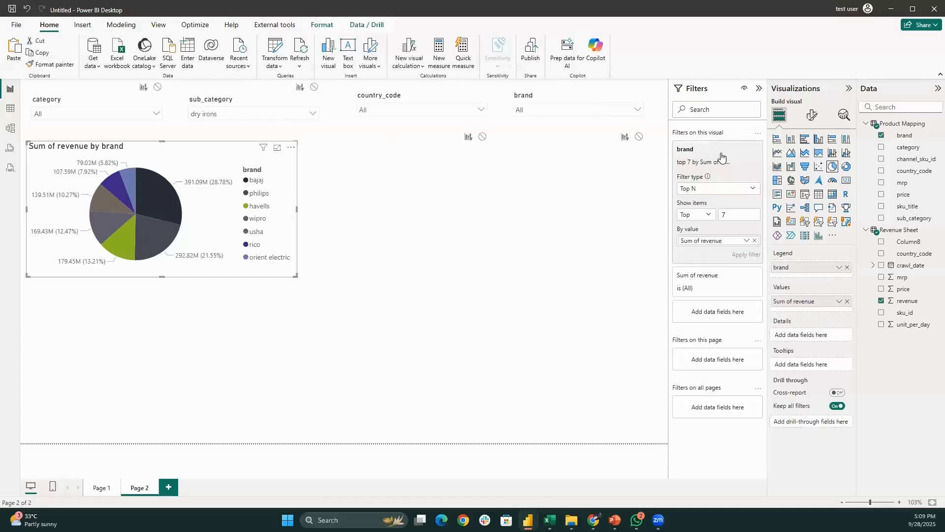
pyautogui.click(777, 138)
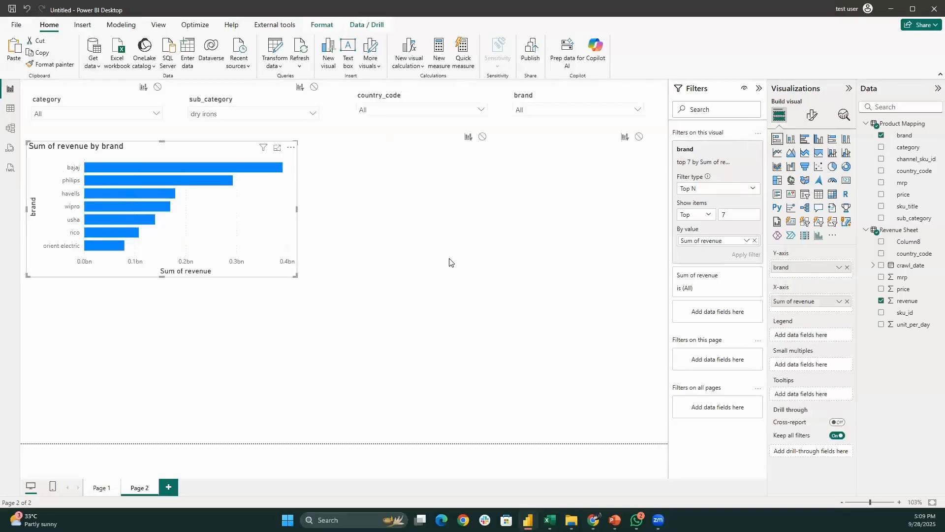
pyautogui.hotkey('ctrl', 'z')
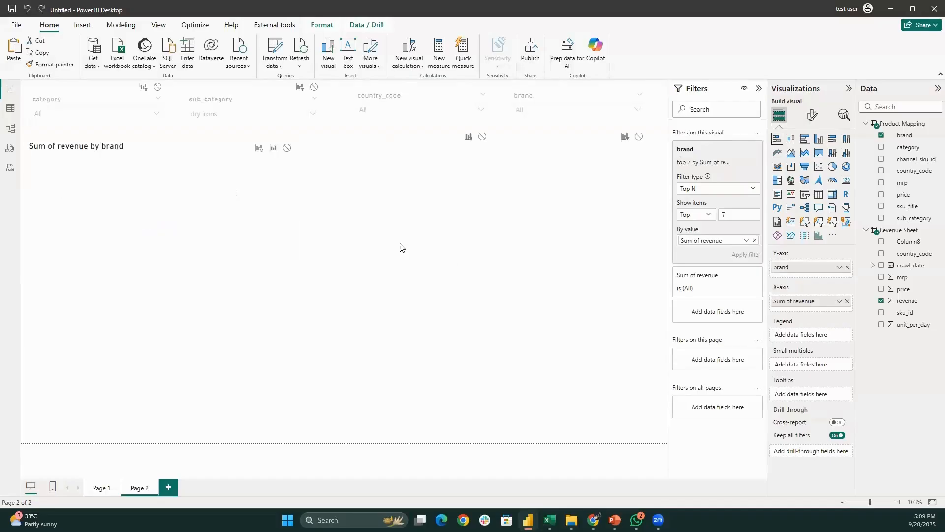
# Add a stacked column chart beside the pie chart, showing revenue by the Product Mapping country_code
pyautogui.click(791, 140)
pyautogui.moveTo(261, 296); pyautogui.dragTo(484, 150)
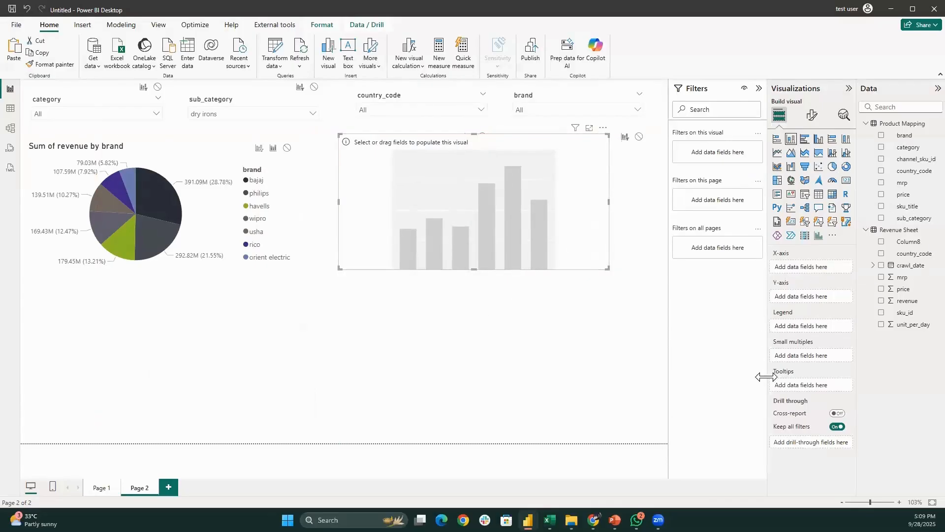
pyautogui.moveTo(903, 301); pyautogui.dragTo(812, 301)
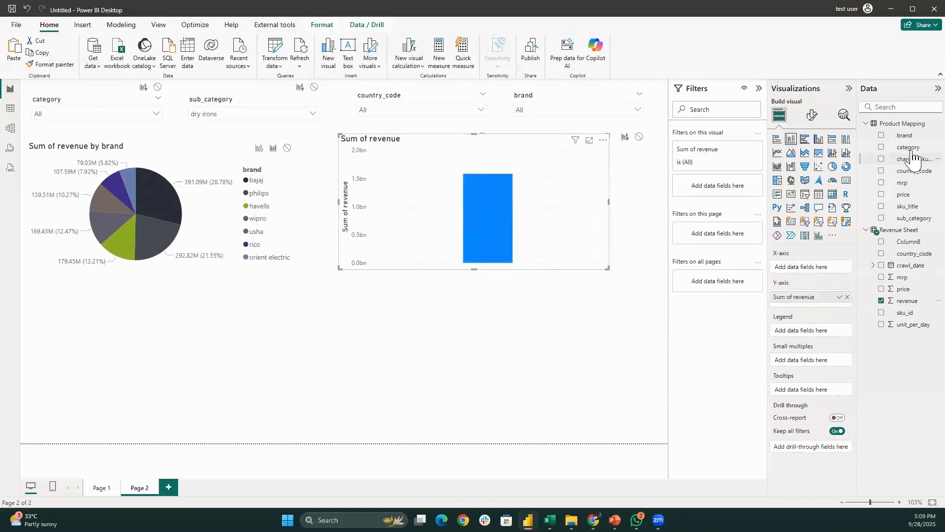
pyautogui.moveTo(914, 170); pyautogui.dragTo(816, 276)
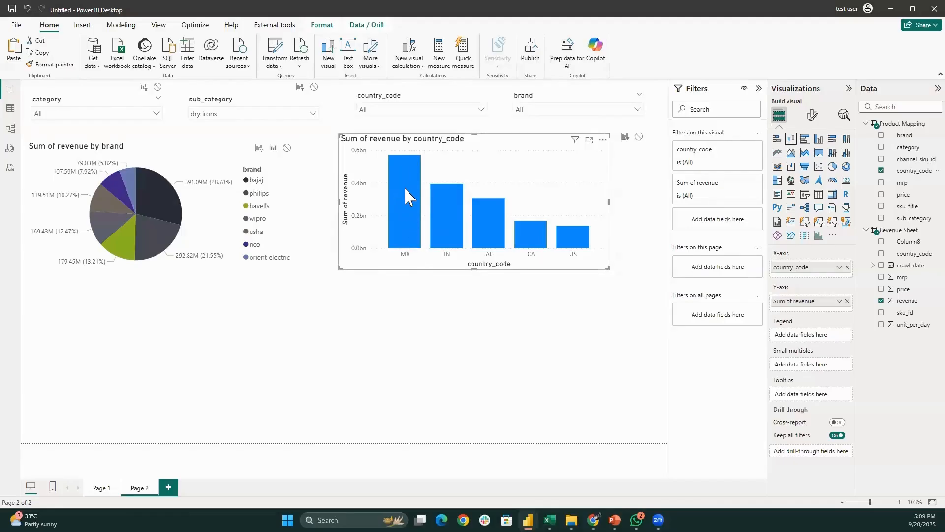
pyautogui.moveTo(403, 187)
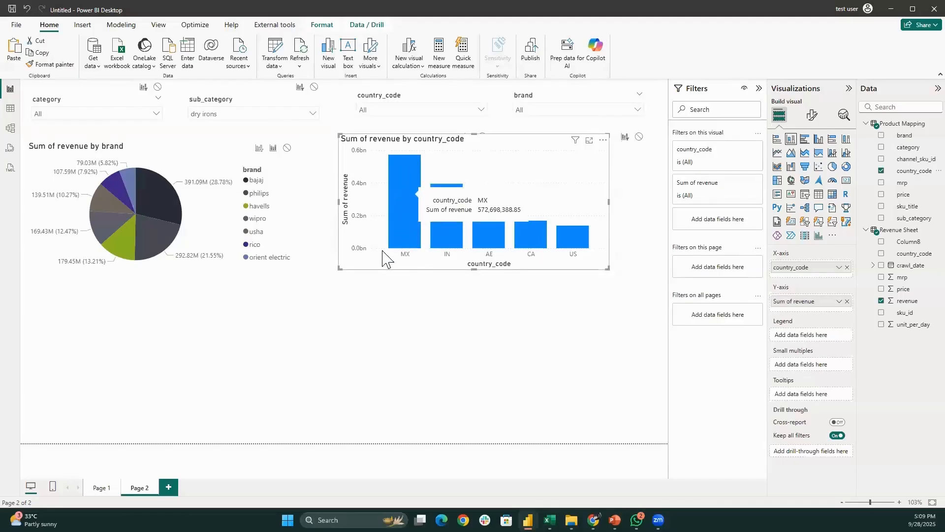
# Clear the dry irons selection from the sub_category slicer
pyautogui.click(211, 119)
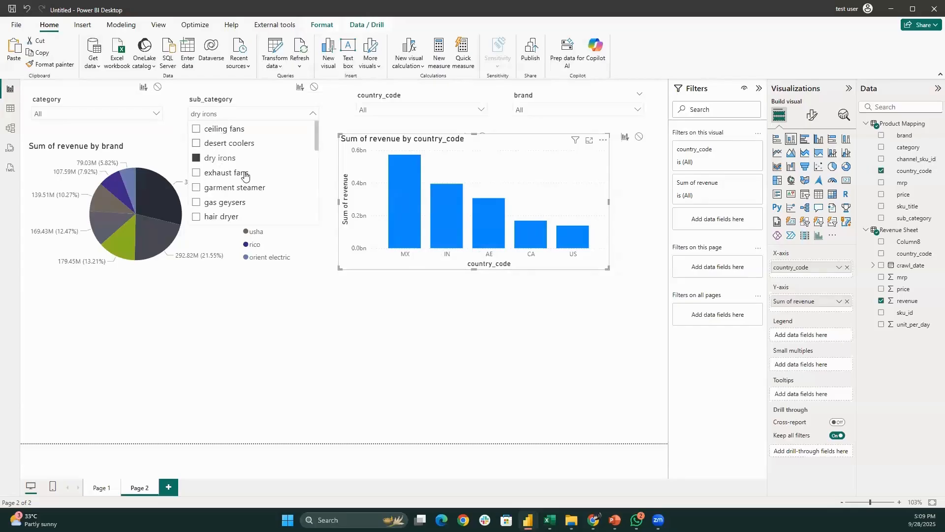
pyautogui.click(228, 159)
pyautogui.click(379, 343)
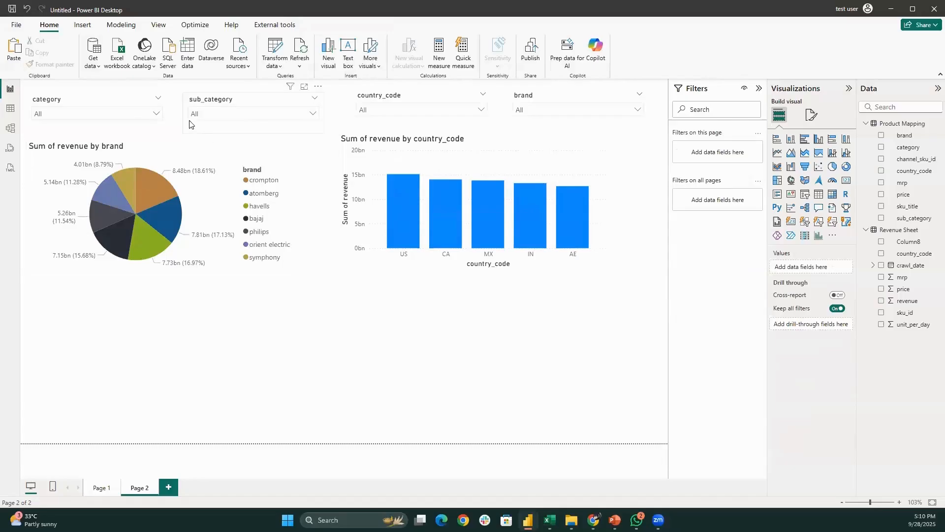
# Compare both charts for air coolers, fans, garment care, water heater and women grooming using the category slicer, and clear the selection
pyautogui.click(156, 114)
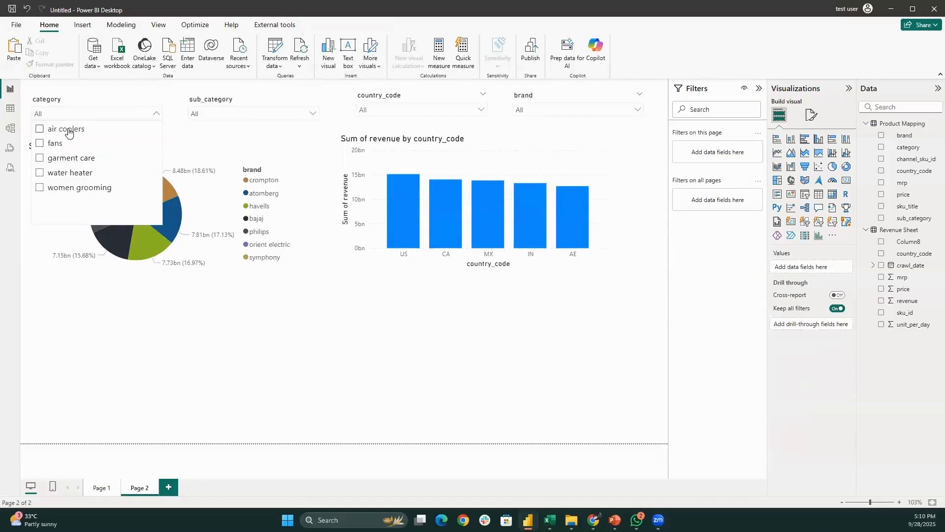
pyautogui.click(69, 130)
pyautogui.click(48, 145)
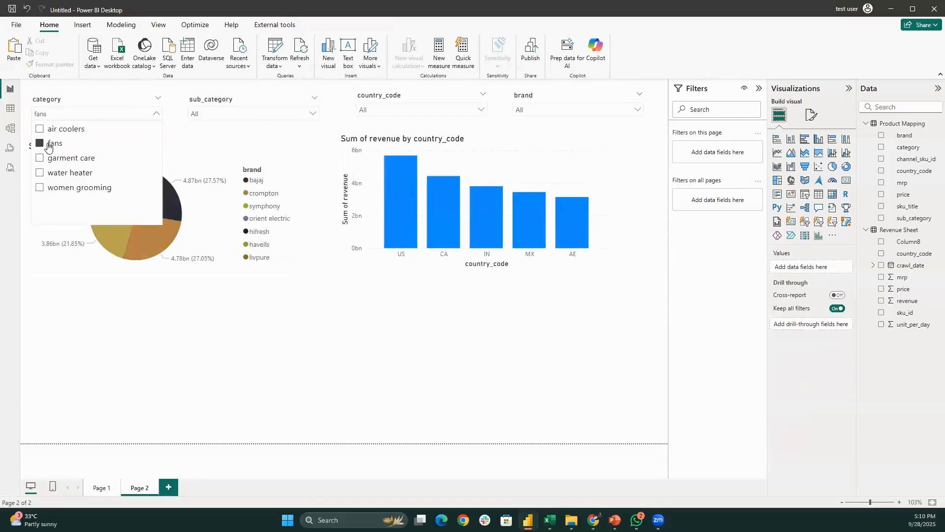
pyautogui.click(58, 159)
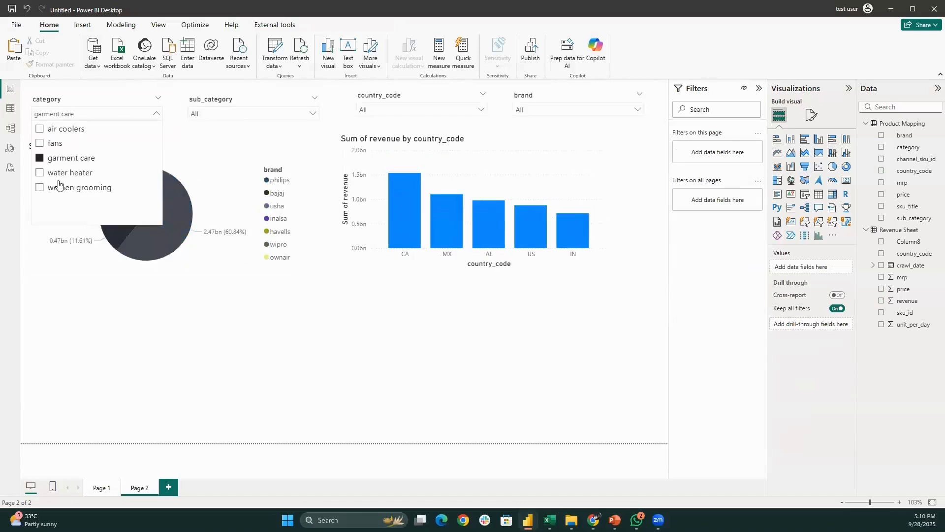
pyautogui.click(58, 177)
pyautogui.click(72, 193)
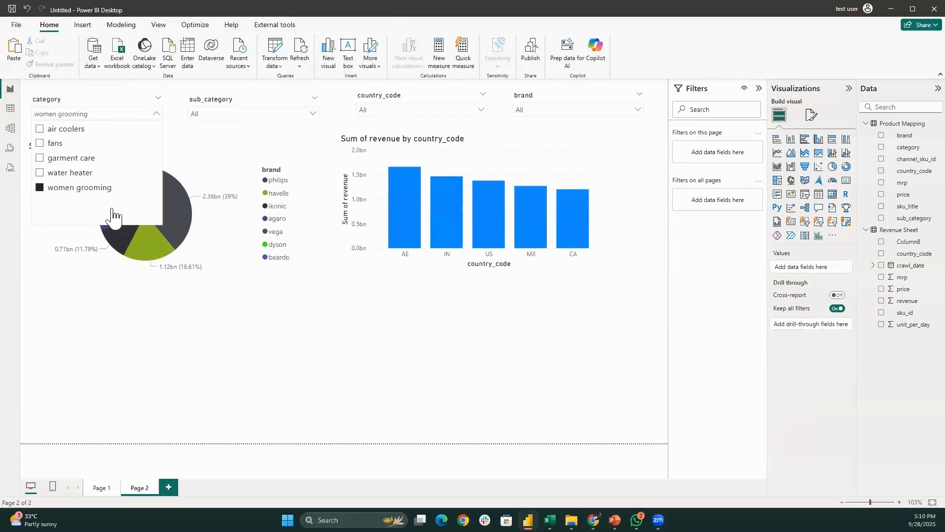
pyautogui.click(102, 194)
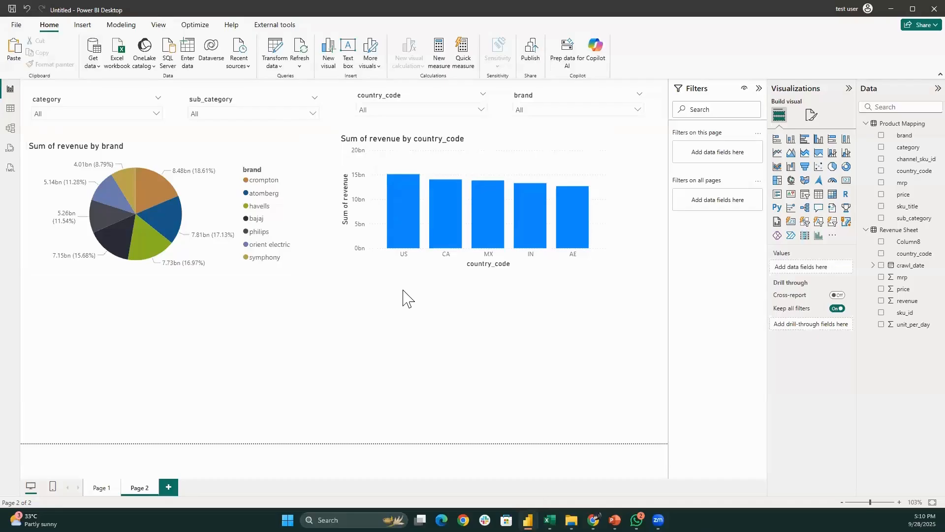
# Check how selecting the US column in the country_code chart affects the pie chart, and clear the selection
pyautogui.click(402, 180)
pyautogui.click(349, 313)
pyautogui.click(386, 161)
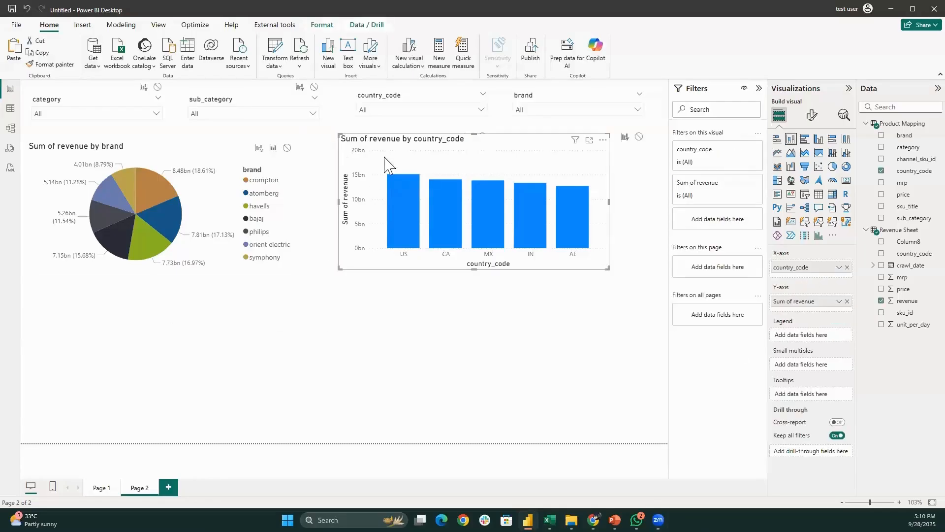
pyautogui.click(339, 368)
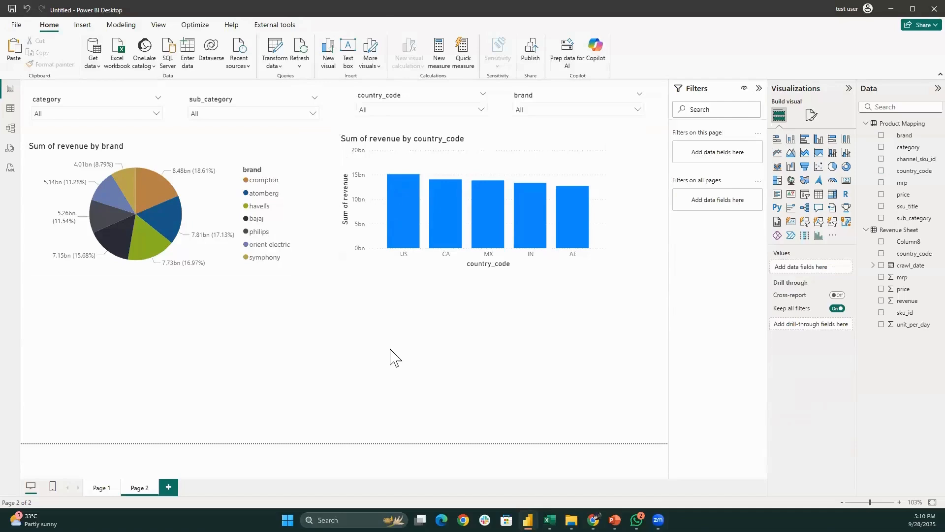
# Replace country_code with the Product Mapping category field on the stacked column chart's X-axis
pyautogui.click(513, 150)
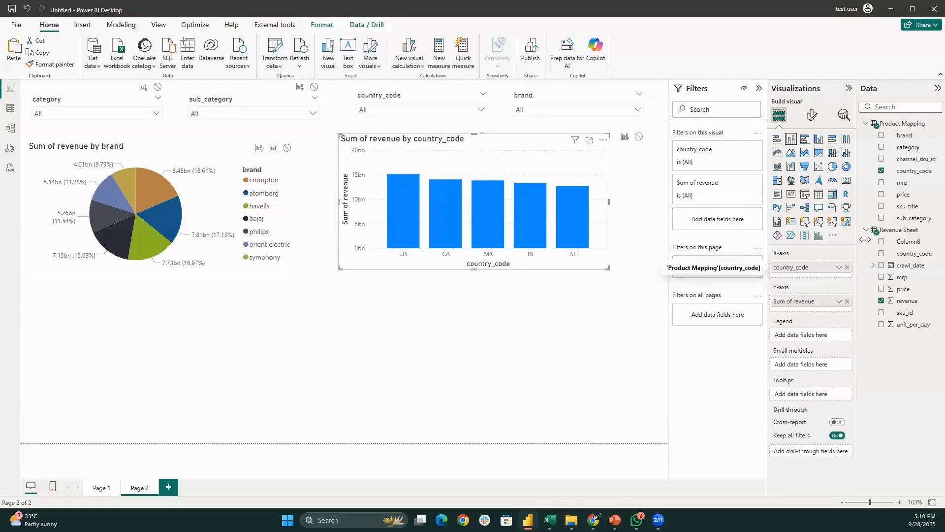
pyautogui.click(846, 268)
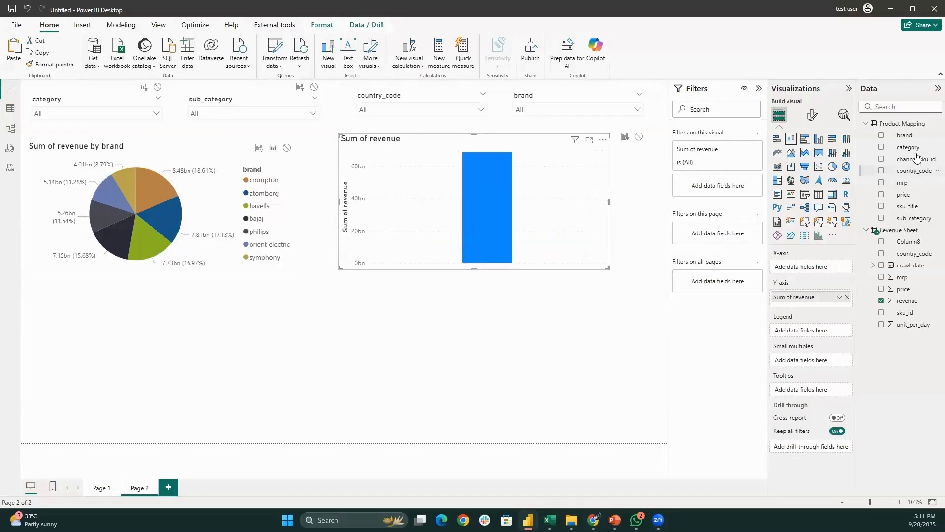
pyautogui.moveTo(911, 147); pyautogui.dragTo(818, 270)
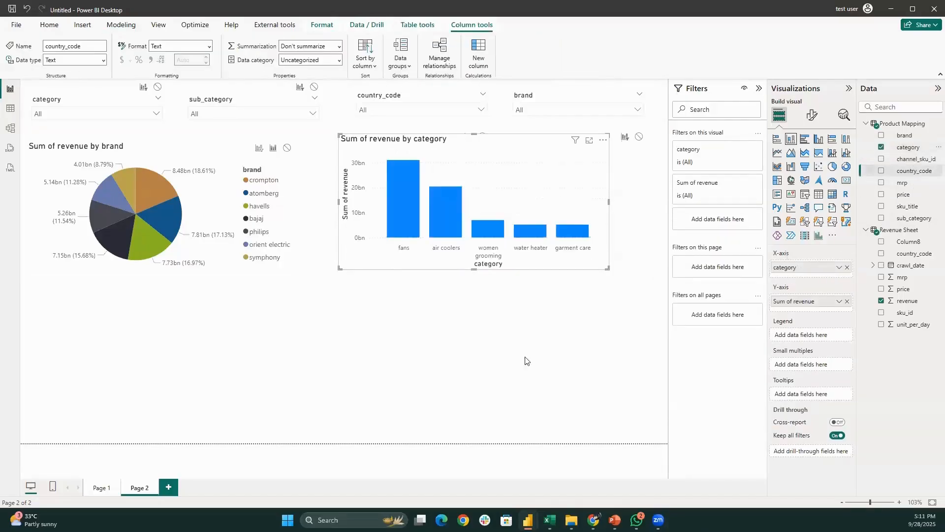
pyautogui.click(460, 381)
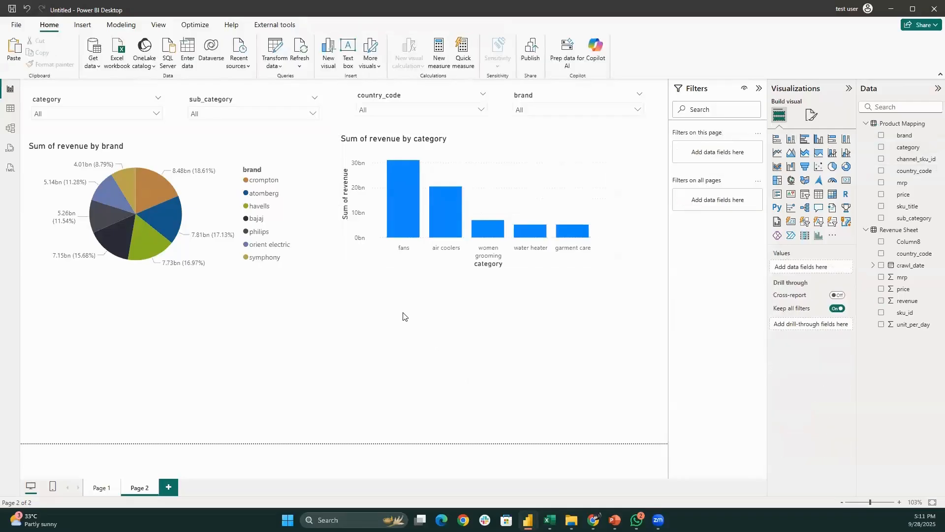
# Set the stacked column chart's X-axis to the Product Mapping sub_category field in place of category
pyautogui.click(474, 149)
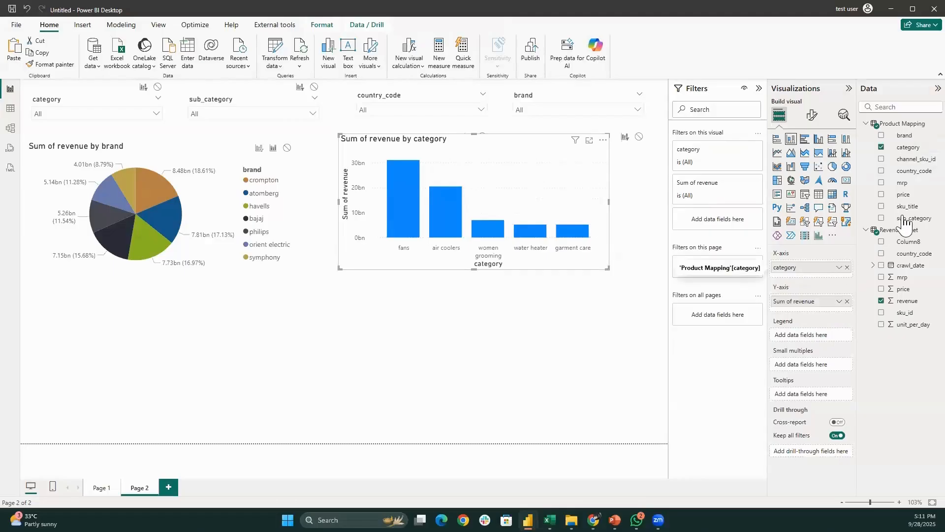
pyautogui.moveTo(905, 222); pyautogui.dragTo(807, 268)
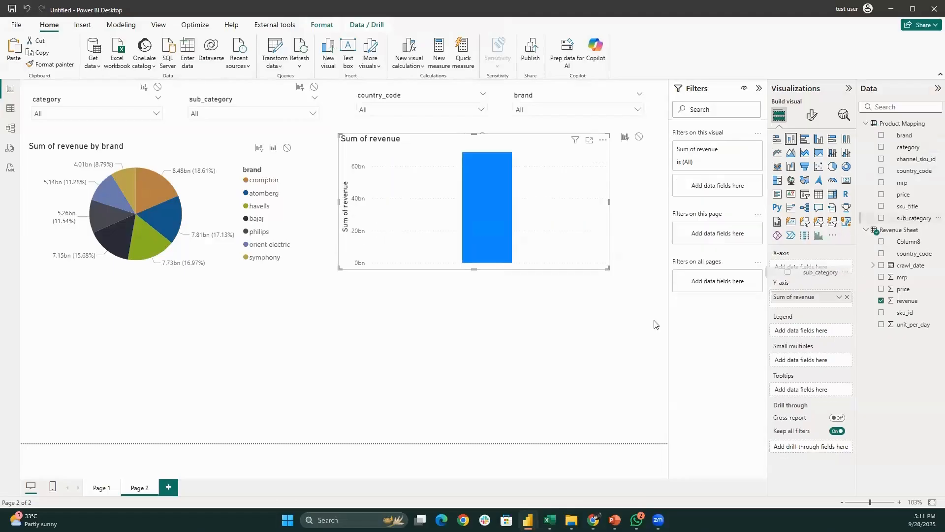
pyautogui.click(300, 305)
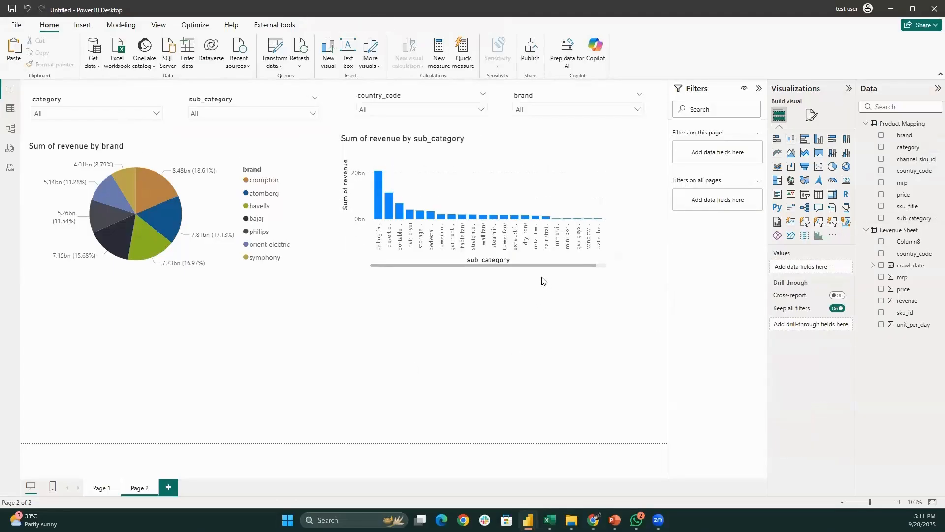
# Check the pie and column charts for fans and garment care using the category slicer
pyautogui.click(114, 114)
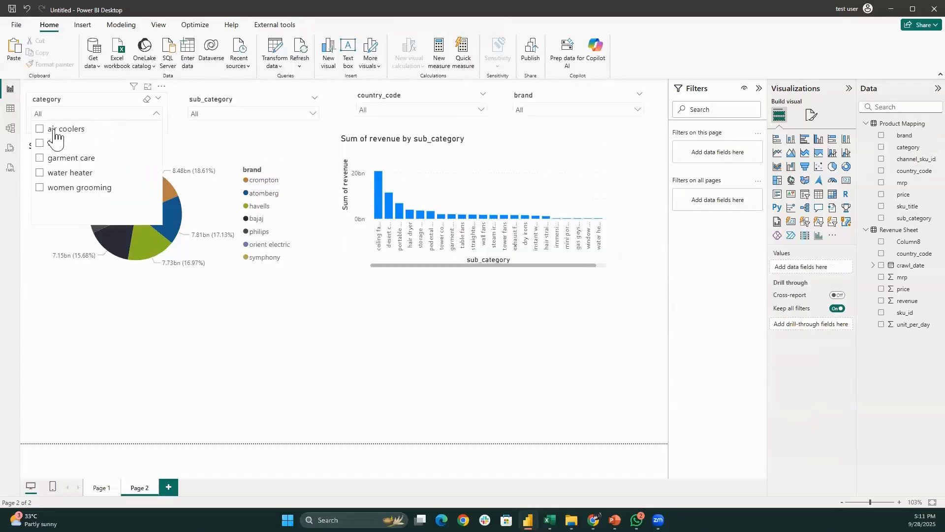
pyautogui.click(40, 143)
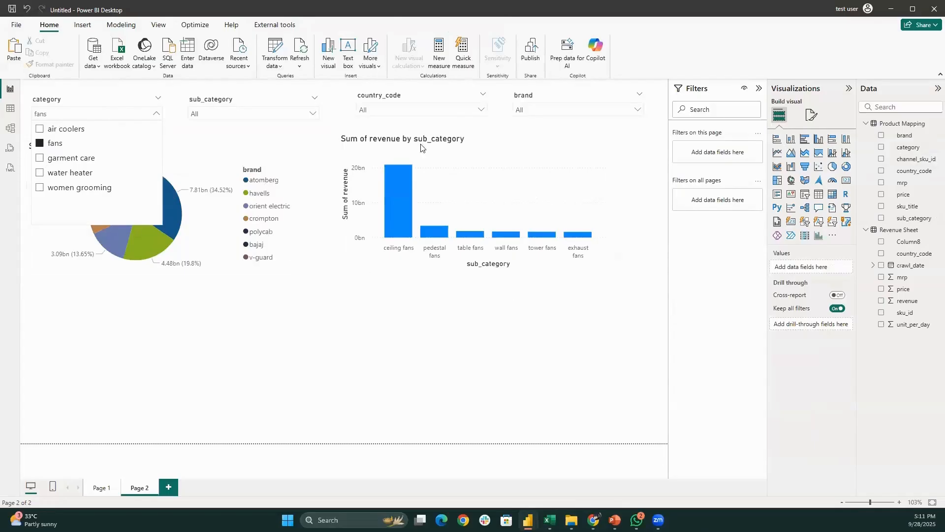
pyautogui.click(81, 159)
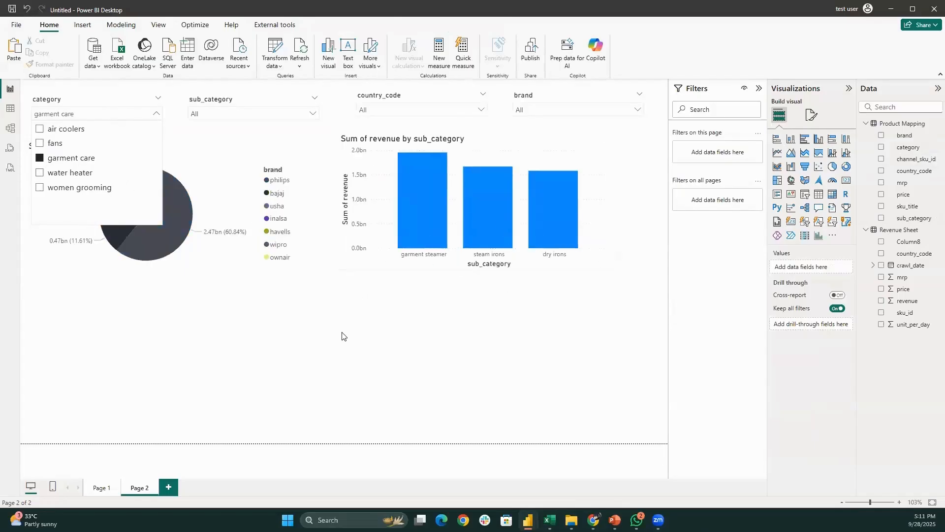
pyautogui.click(501, 370)
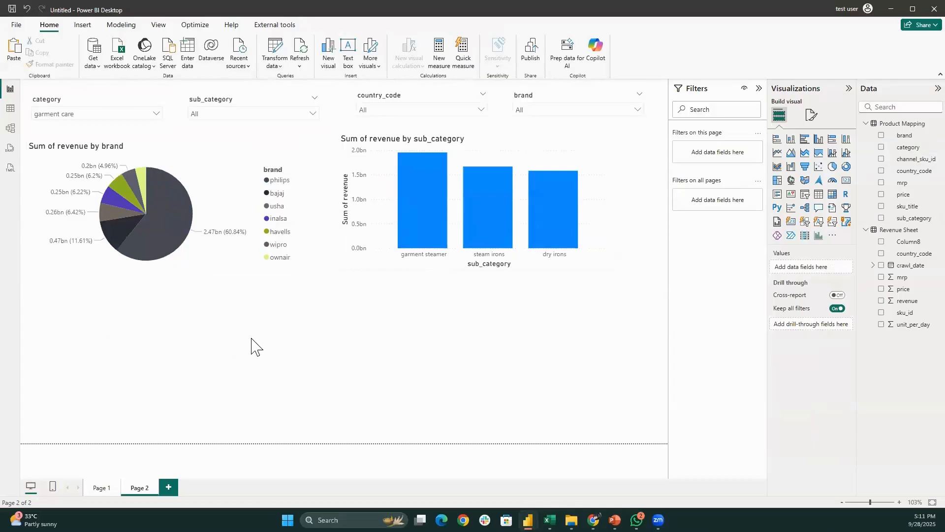
# Add a page-wide bubble map below the charts with Product Mapping country_code as location and revenue as bubble size
pyautogui.click(805, 180)
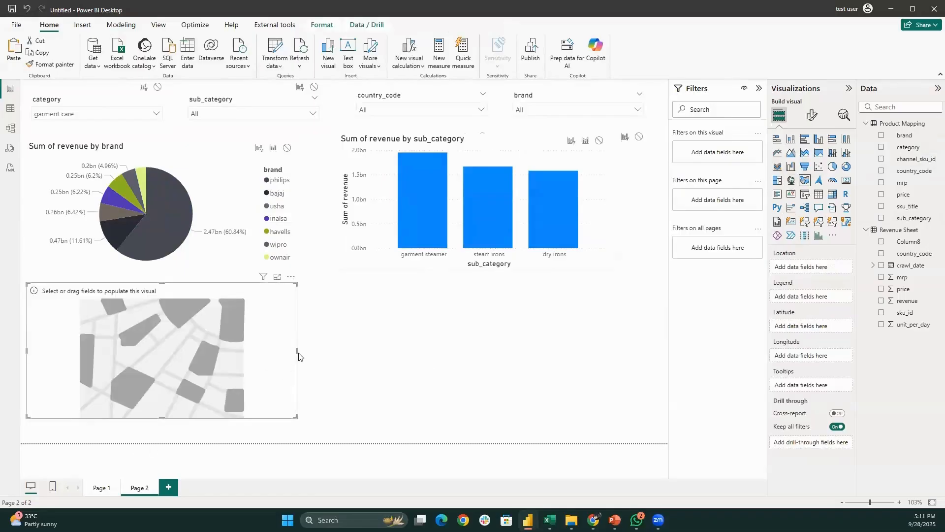
pyautogui.moveTo(295, 353); pyautogui.dragTo(678, 358)
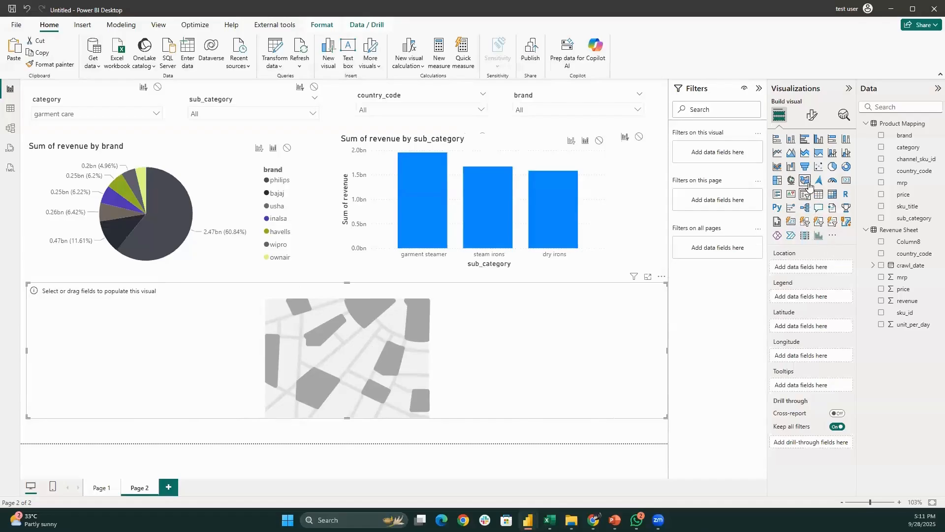
pyautogui.click(791, 181)
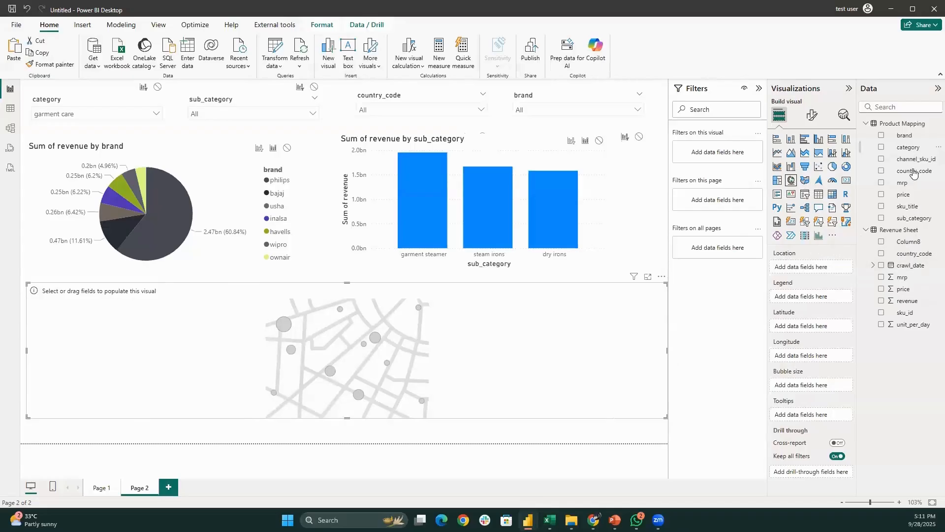
pyautogui.moveTo(923, 171); pyautogui.dragTo(834, 276)
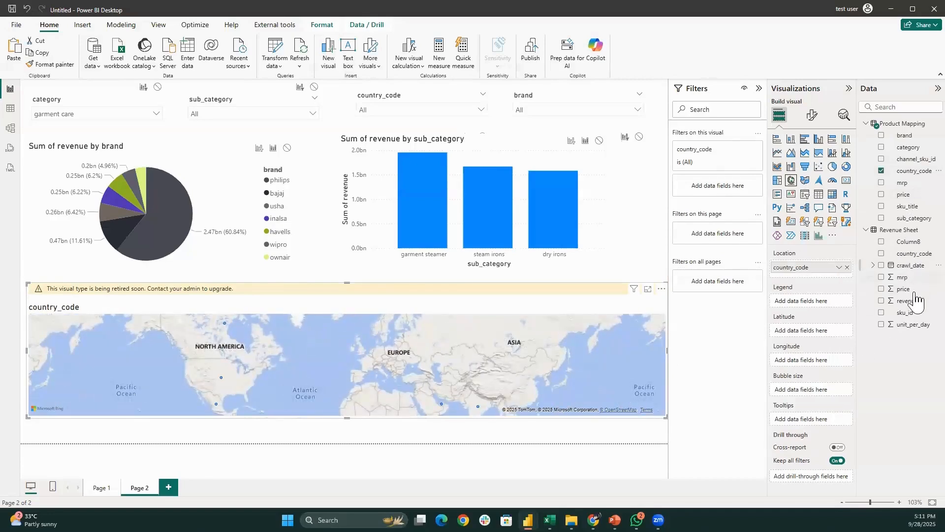
pyautogui.moveTo(908, 301); pyautogui.dragTo(800, 390)
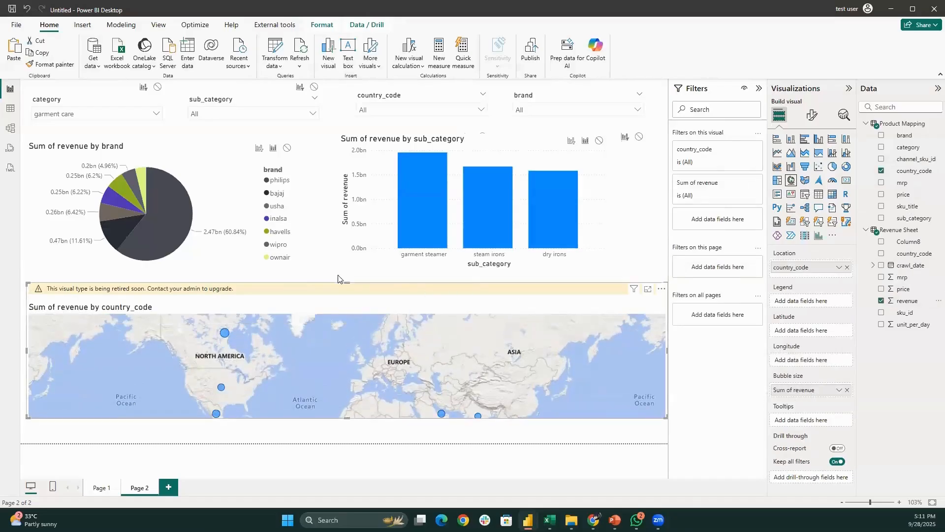
# Move the sub_category column chart below the pie chart and resize the map into a tall visual beside both charts
pyautogui.moveTo(347, 283); pyautogui.dragTo(305, 143)
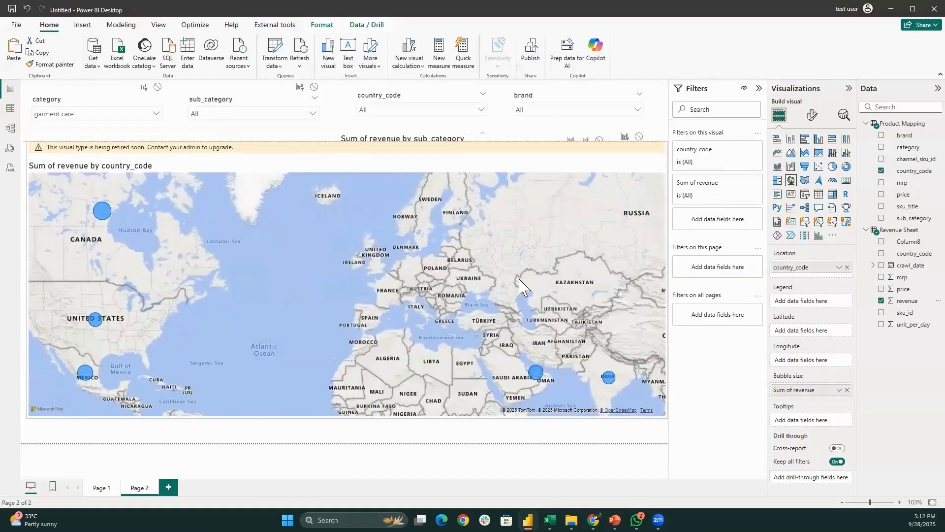
pyautogui.moveTo(27, 279); pyautogui.dragTo(523, 280)
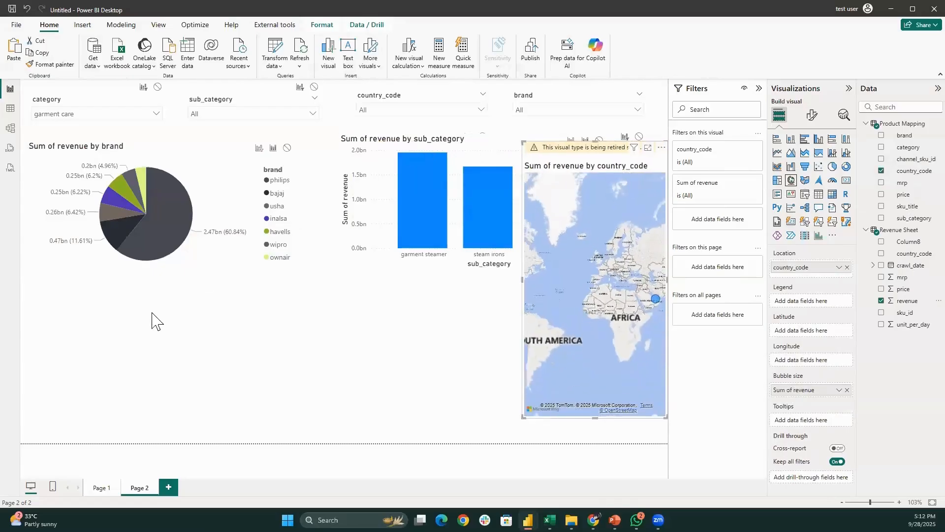
pyautogui.moveTo(424, 146); pyautogui.dragTo(134, 304)
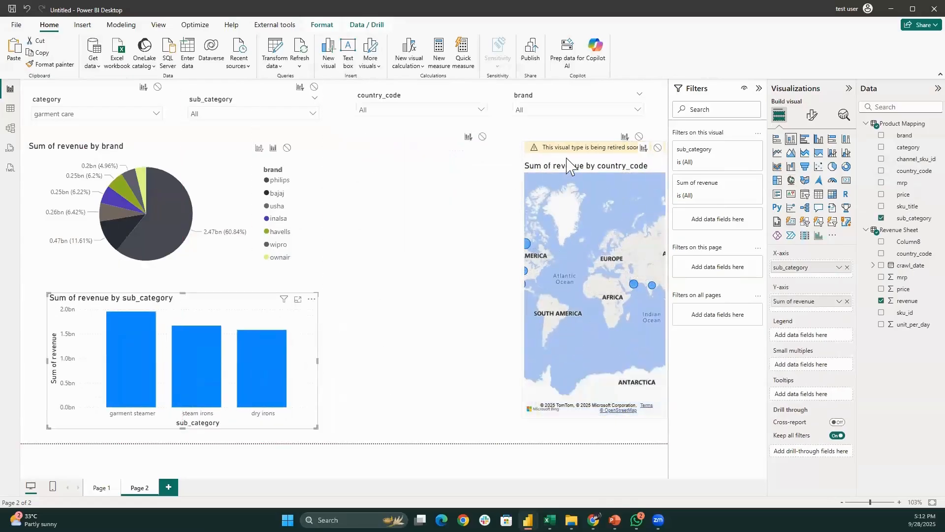
pyautogui.moveTo(525, 163); pyautogui.dragTo(352, 163)
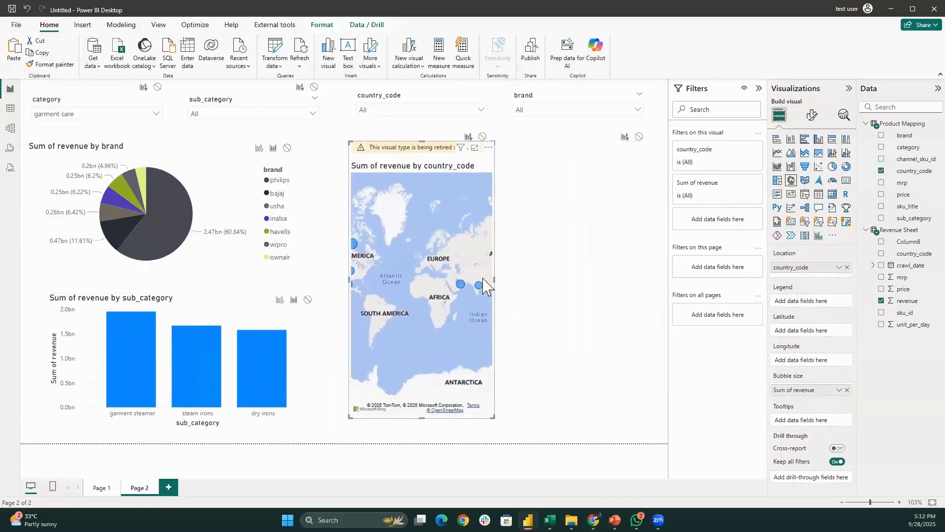
pyautogui.moveTo(493, 280); pyautogui.dragTo(646, 290)
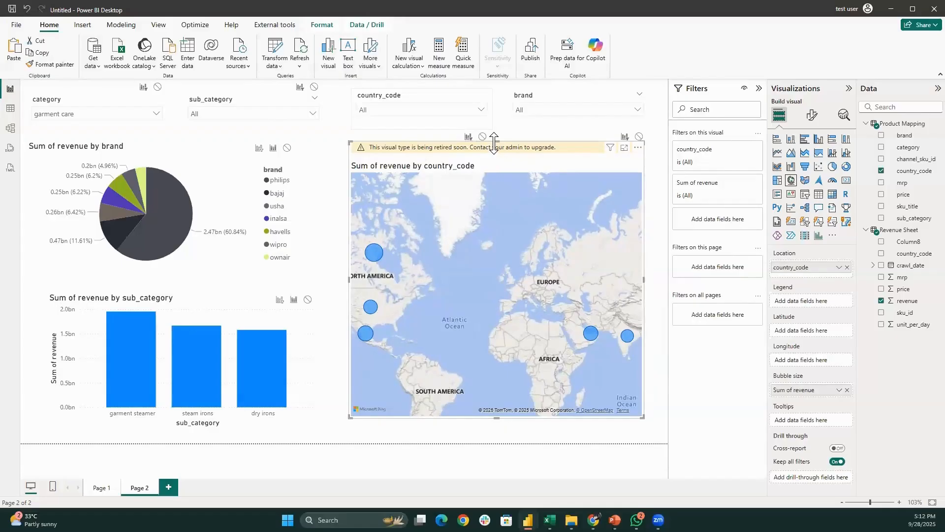
pyautogui.moveTo(497, 141); pyautogui.dragTo(497, 134)
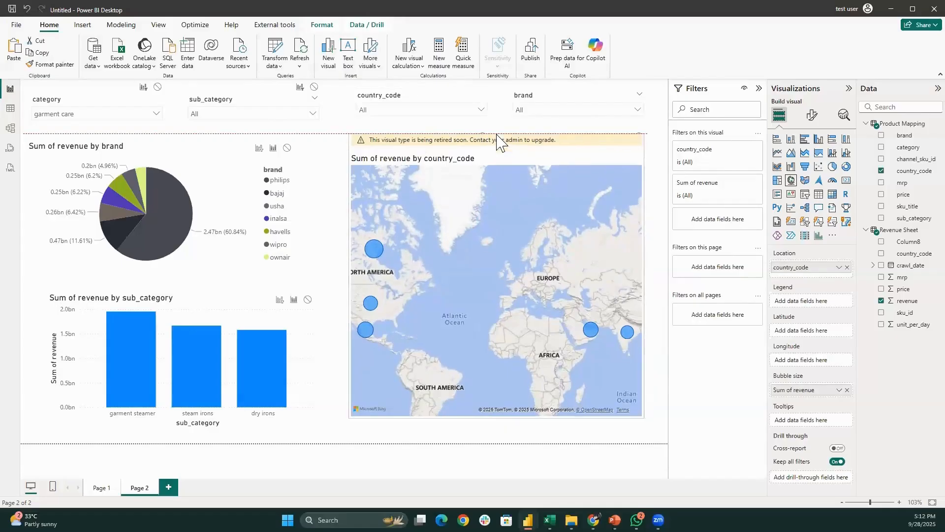
pyautogui.click(339, 155)
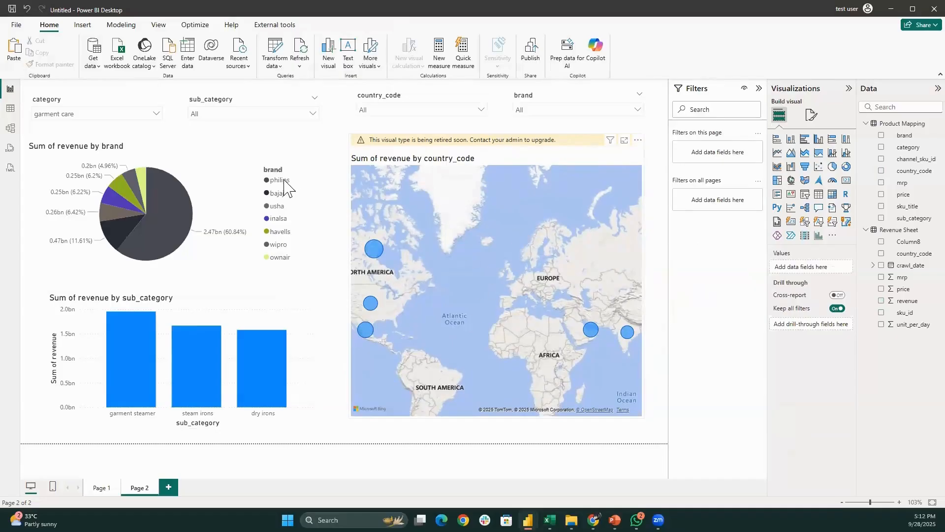
# Compare the map and charts for women grooming, water heater and air coolers using the category slicer, and clear the selection
pyautogui.click(365, 158)
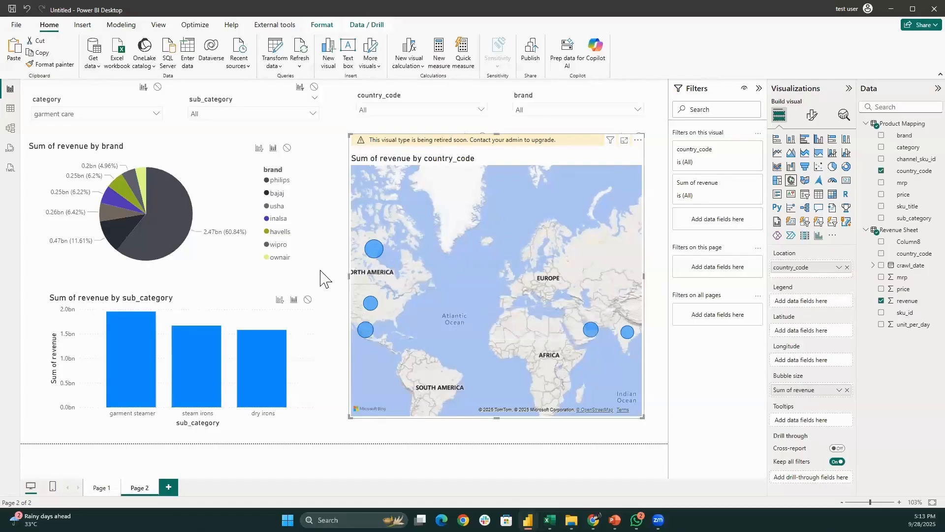
pyautogui.click(115, 117)
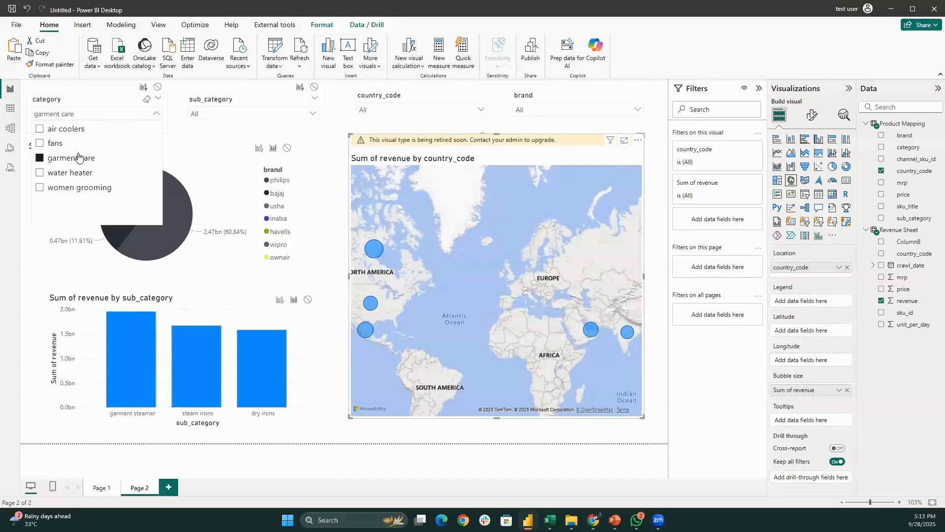
pyautogui.click(73, 158)
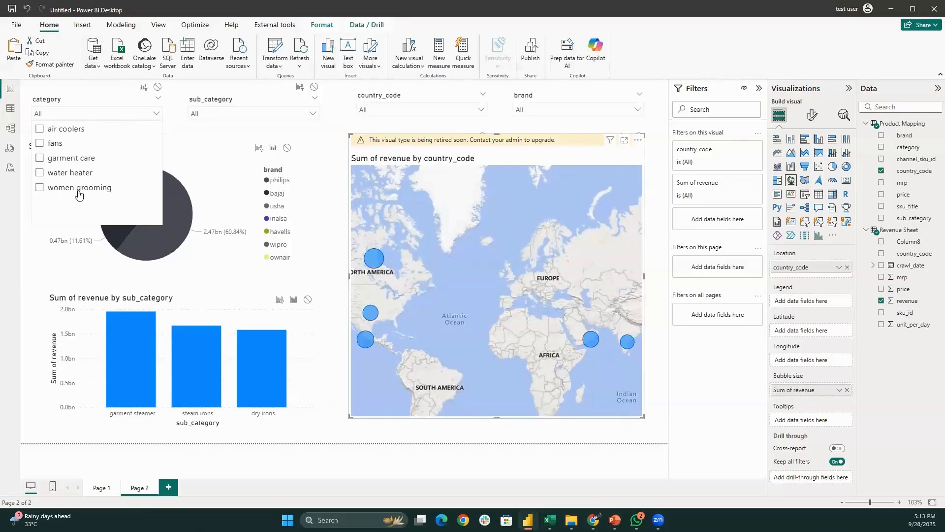
pyautogui.click(74, 187)
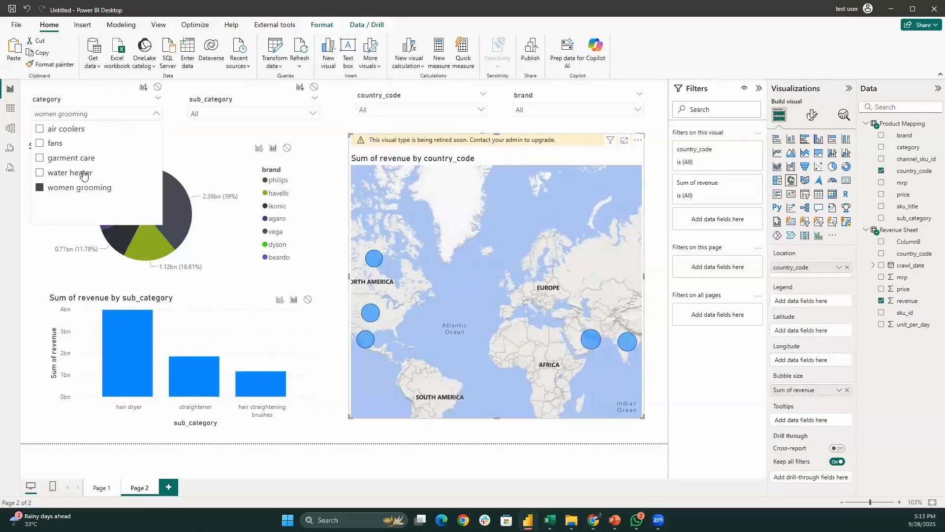
pyautogui.click(74, 172)
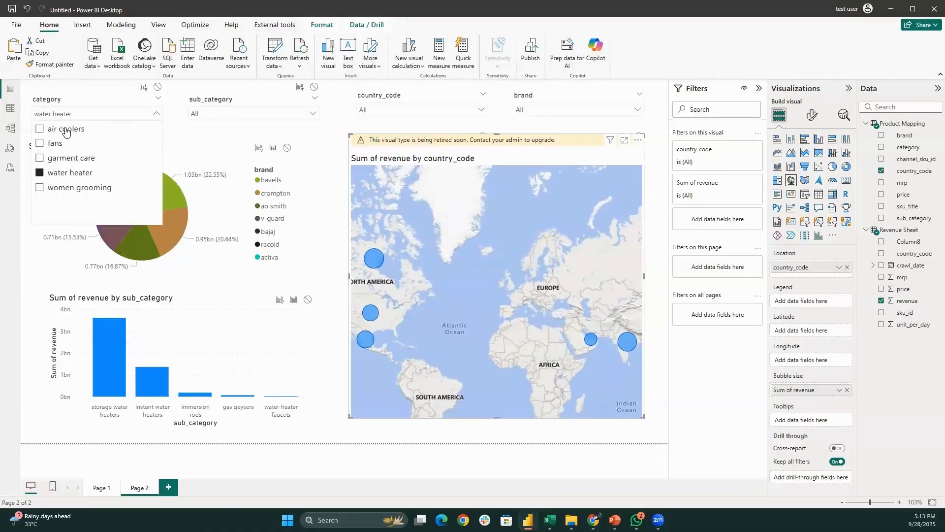
pyautogui.click(66, 128)
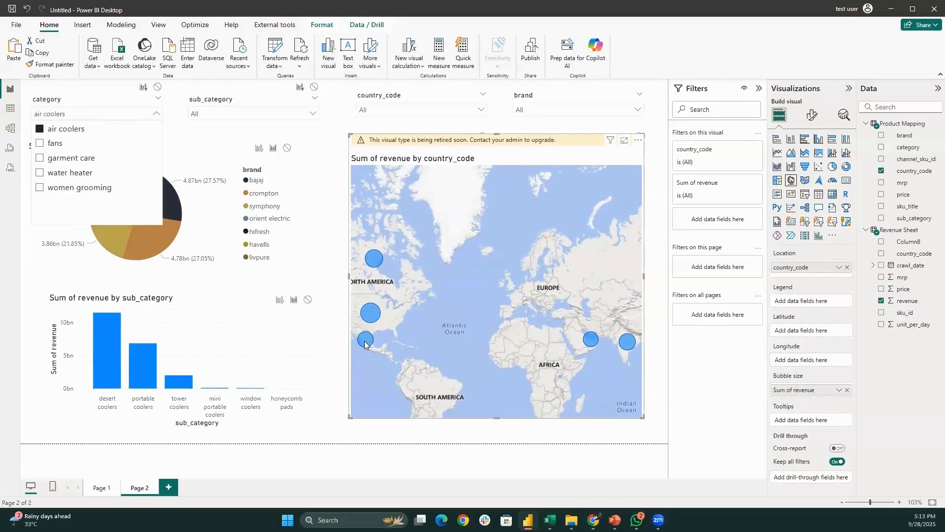
pyautogui.moveTo(365, 343)
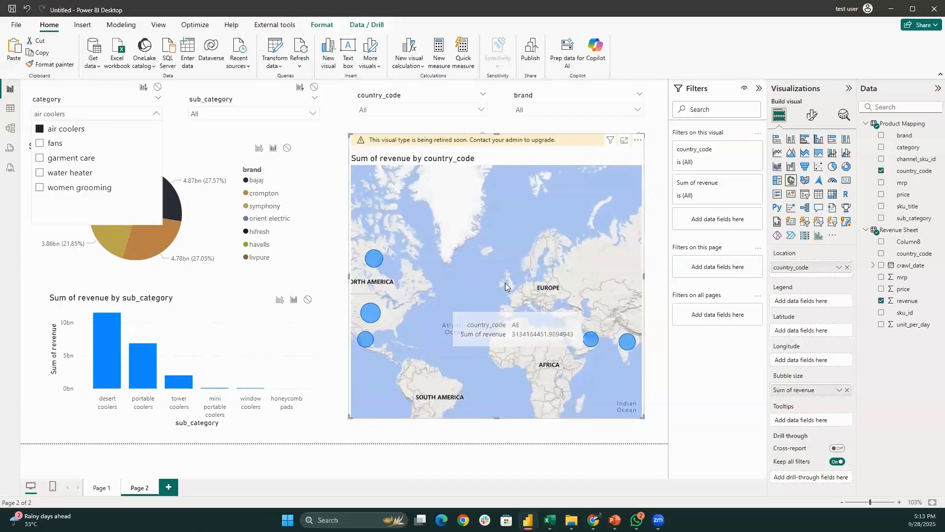
pyautogui.click(323, 231)
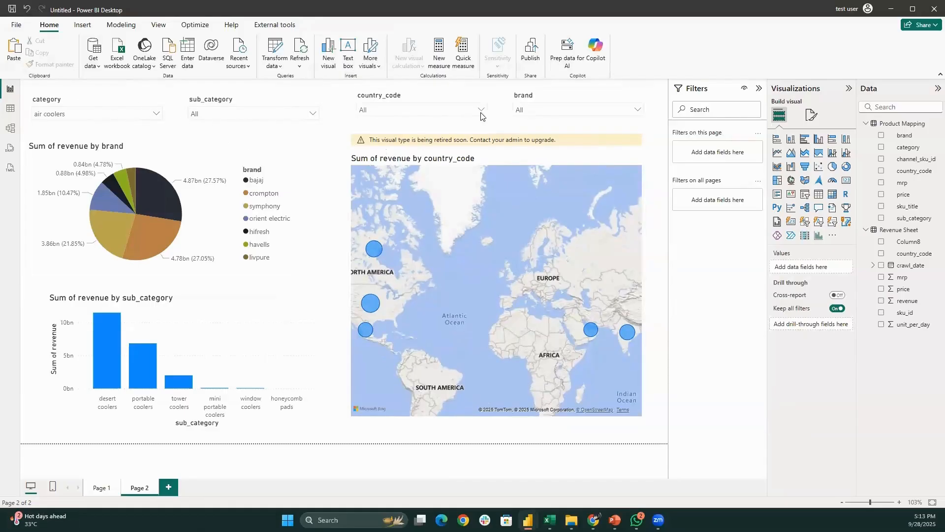
pyautogui.click(99, 114)
pyautogui.click(69, 129)
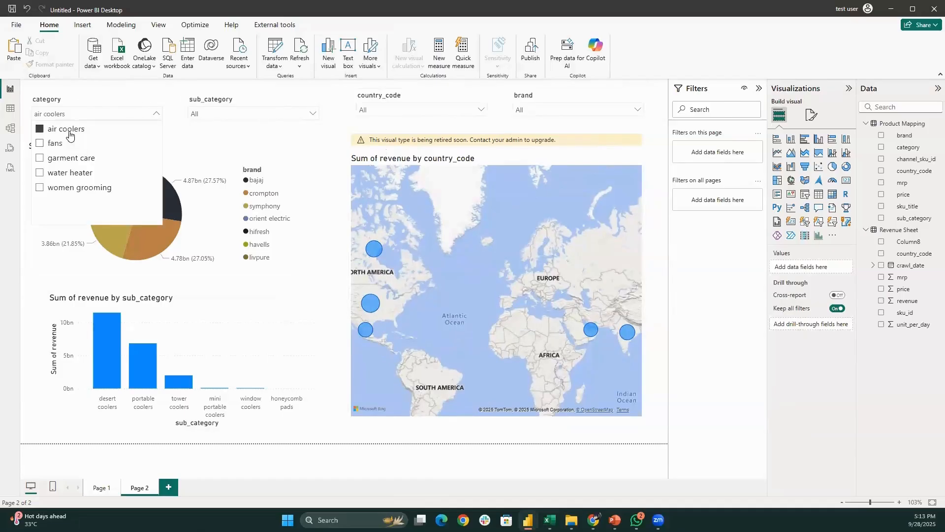
# Reposition the category, sub_category, country_code and brand slicers closer together in one aligned row above the charts
pyautogui.click(200, 97)
pyautogui.click(102, 102)
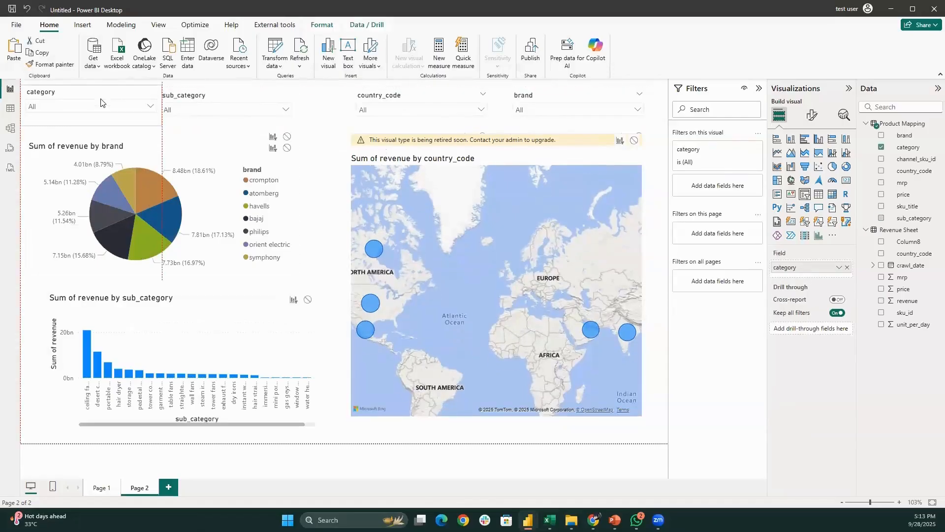
pyautogui.click(217, 102)
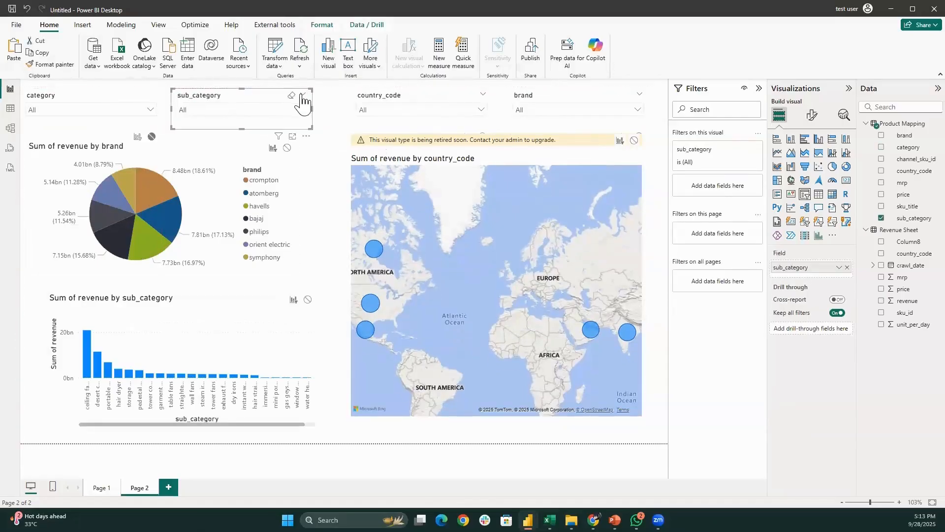
pyautogui.moveTo(386, 100); pyautogui.dragTo(386, 100)
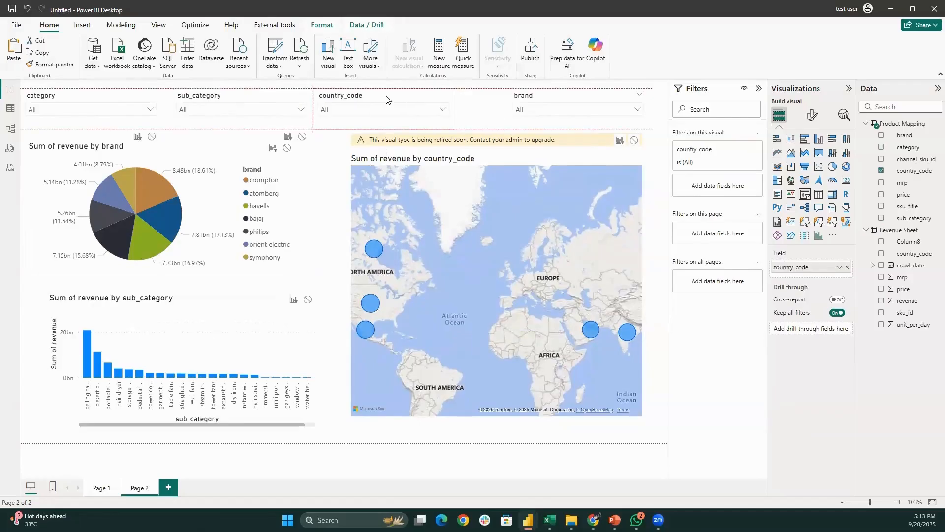
pyautogui.moveTo(527, 101); pyautogui.dragTo(482, 101)
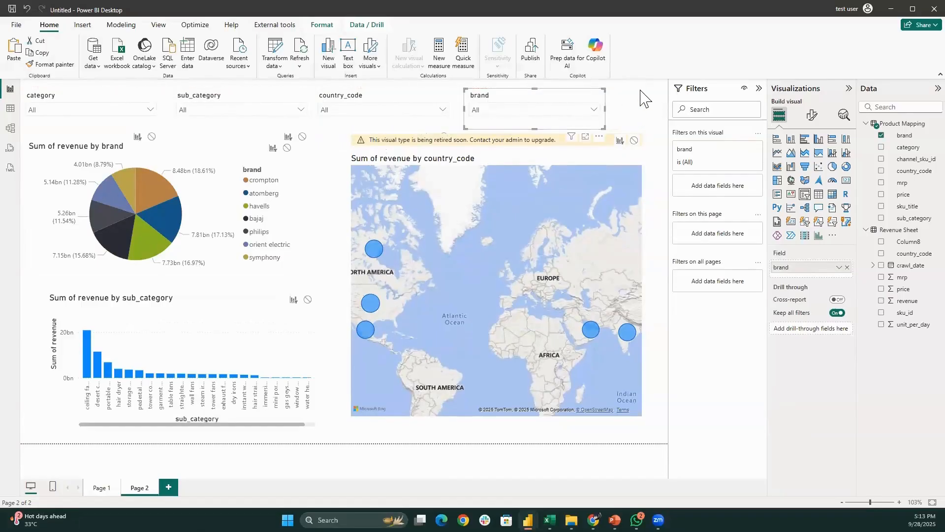
# Select all four slicers together and set their width to 230
pyautogui.click(640, 92)
pyautogui.moveTo(569, 108); pyautogui.dragTo(20, 164)
pyautogui.click(812, 118)
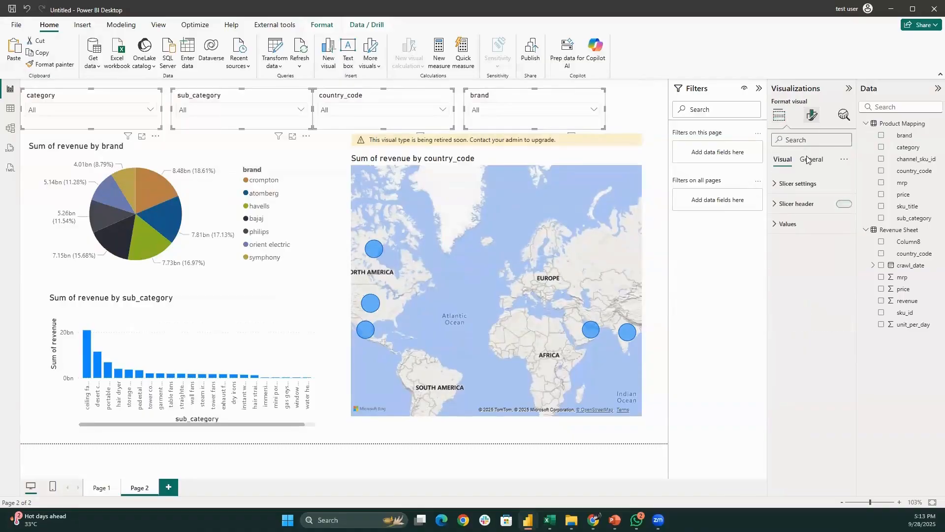
pyautogui.click(812, 160)
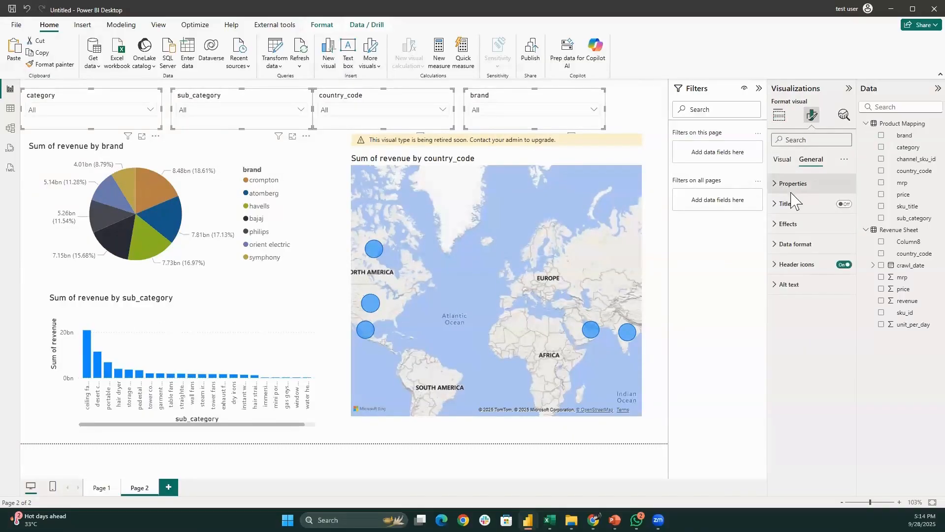
pyautogui.click(792, 189)
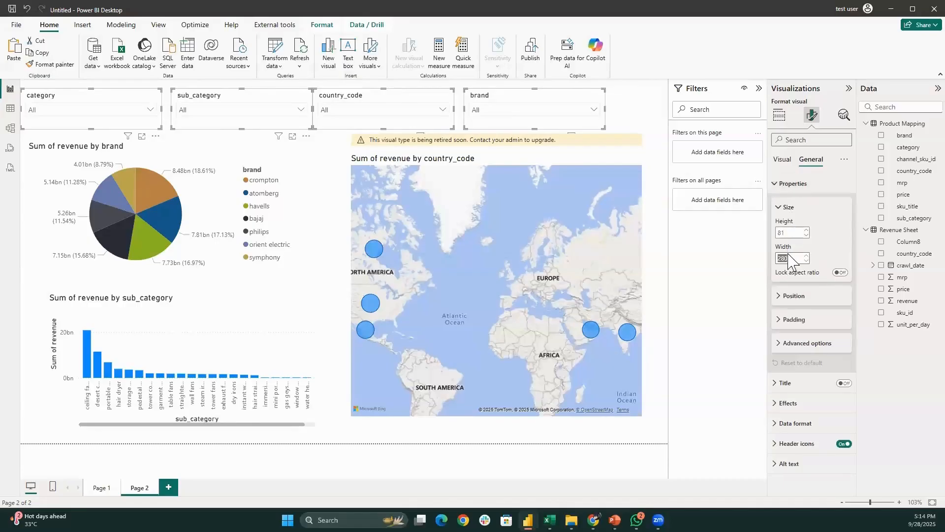
pyautogui.write('200')
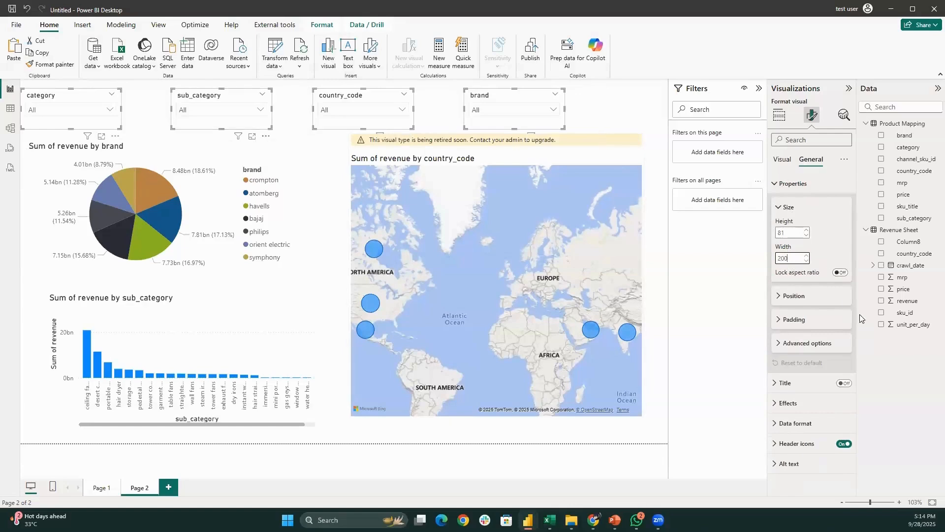
pyautogui.press('BackSpace')
pyautogui.press('BackSpace')
pyautogui.write('30')
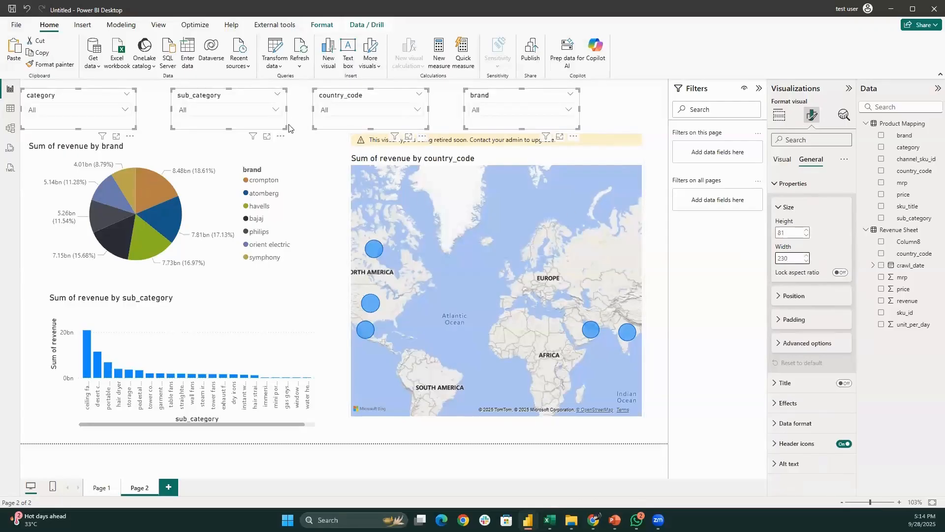
# Space the four narrowed slicers evenly along the row, leaving a gap at its end for a fifth slicer
pyautogui.click(104, 96)
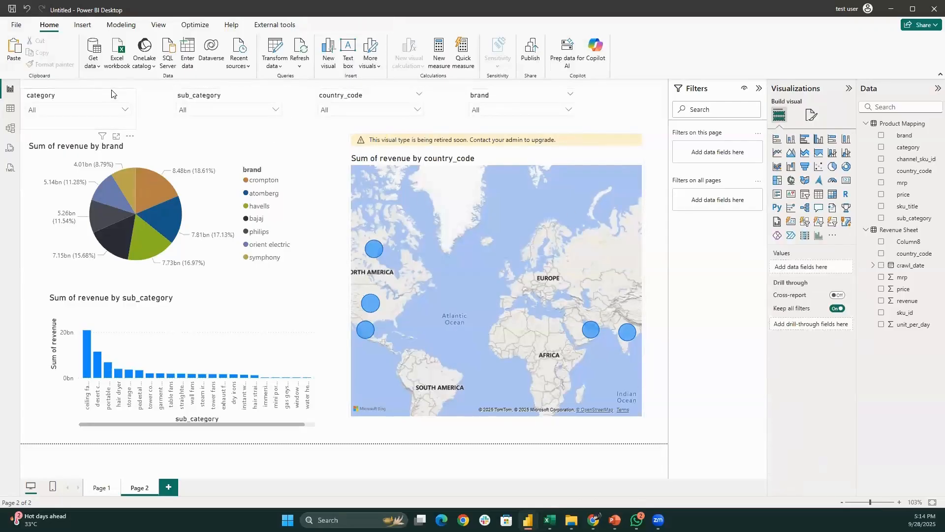
pyautogui.moveTo(111, 92); pyautogui.dragTo(121, 91)
pyautogui.moveTo(212, 98)
pyautogui.mouseDown()
pyautogui.moveTo(179, 93)
pyautogui.moveTo(194, 97)
pyautogui.mouseUp()
pyautogui.moveTo(342, 100); pyautogui.dragTo(307, 100)
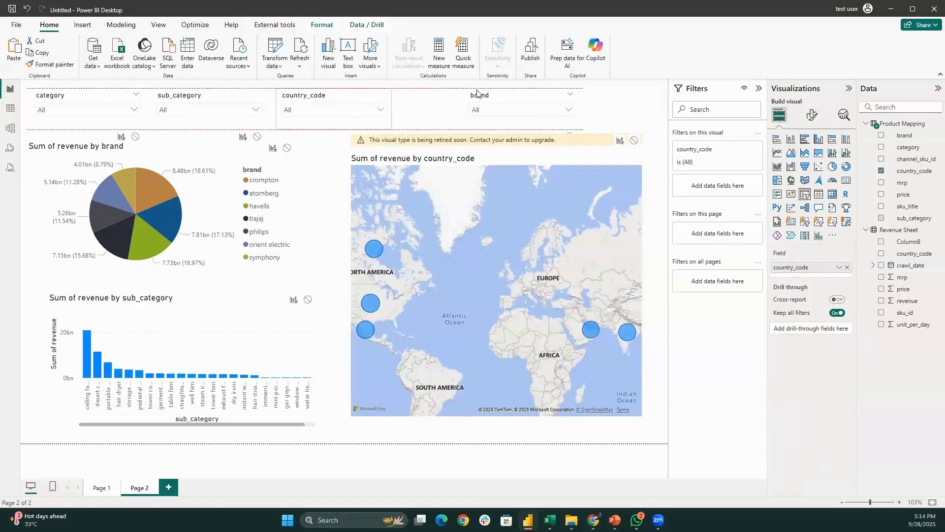
pyautogui.moveTo(487, 97); pyautogui.dragTo(583, 95)
# Duplicate the brand slicer into the free space at the row's end and replace its field with Revenue Sheet crawl_date
pyautogui.hotkey('ctrl', 'c')
pyautogui.hotkey('ctrl', 'v')
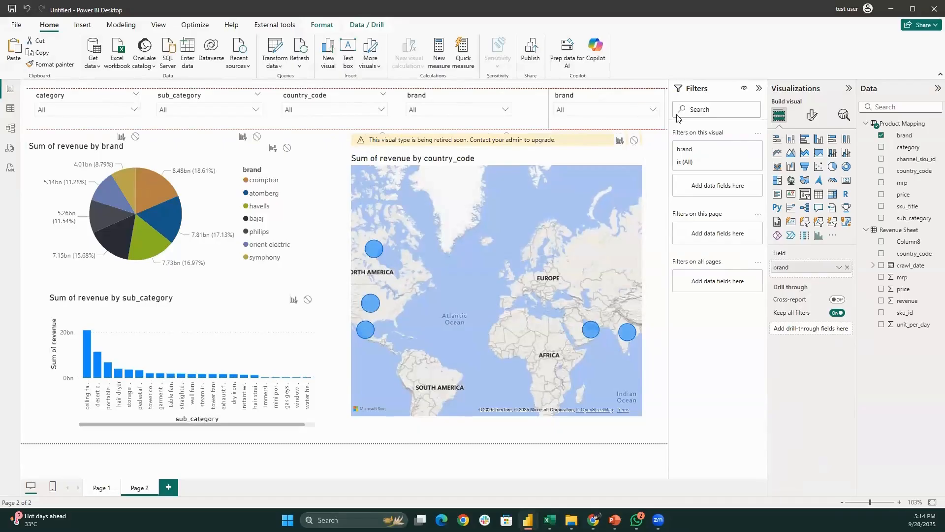
pyautogui.moveTo(676, 118); pyautogui.dragTo(669, 117)
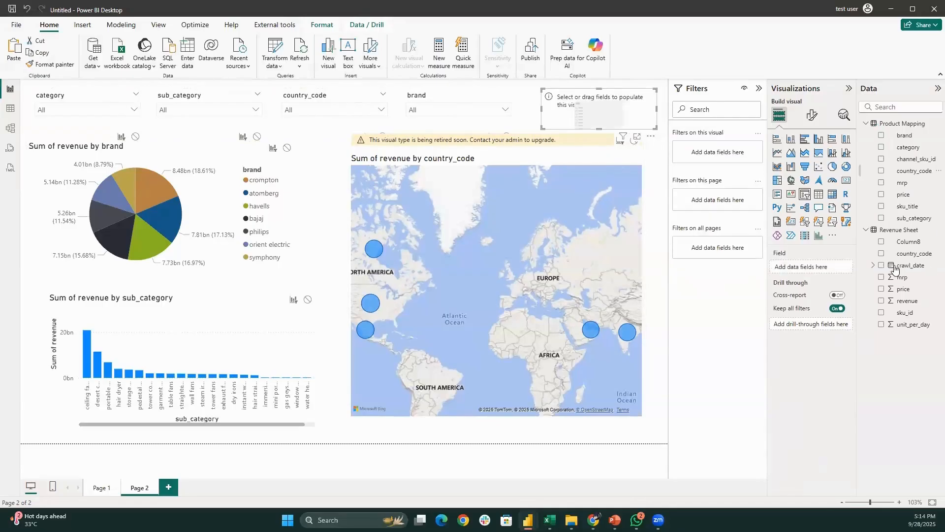
pyautogui.moveTo(896, 265); pyautogui.dragTo(801, 274)
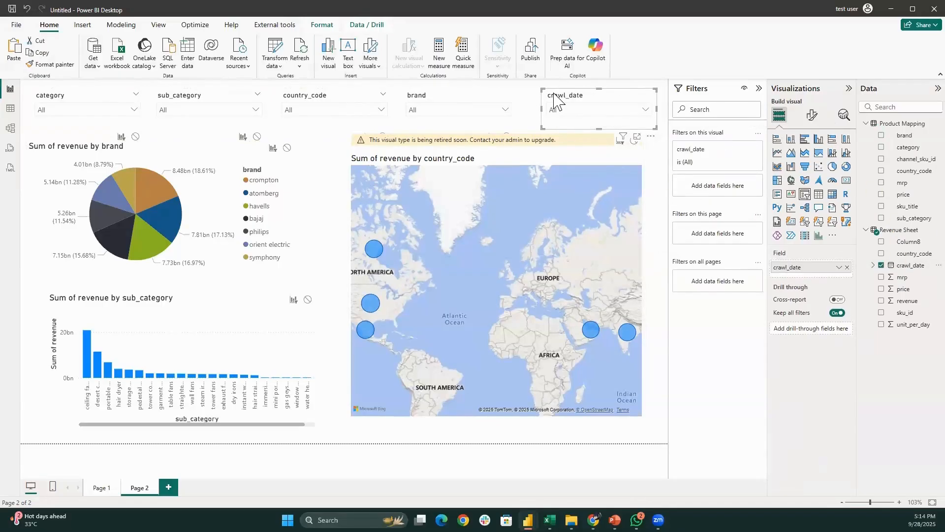
# Change the crawl_date slicer to the Between style, making room for its slider by enlarging it and shifting the map down
pyautogui.click(578, 109)
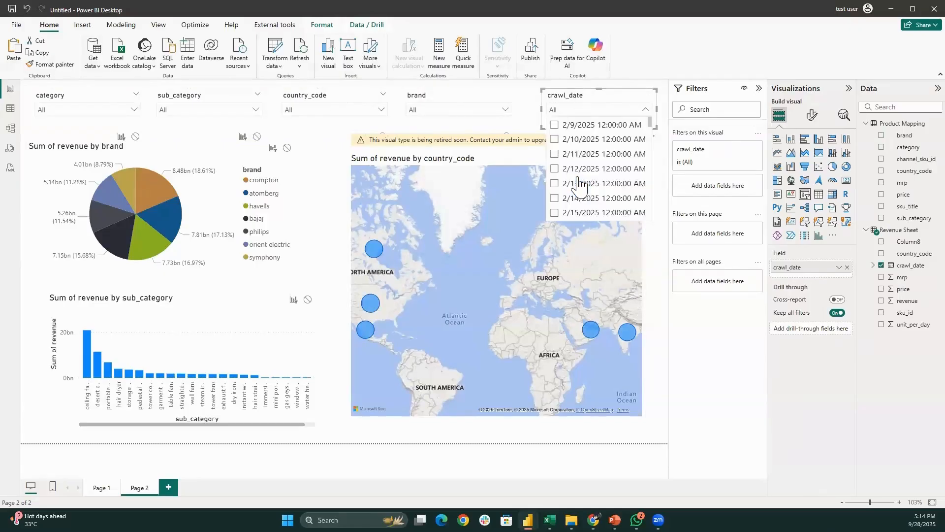
pyautogui.click(575, 185)
pyautogui.click(576, 189)
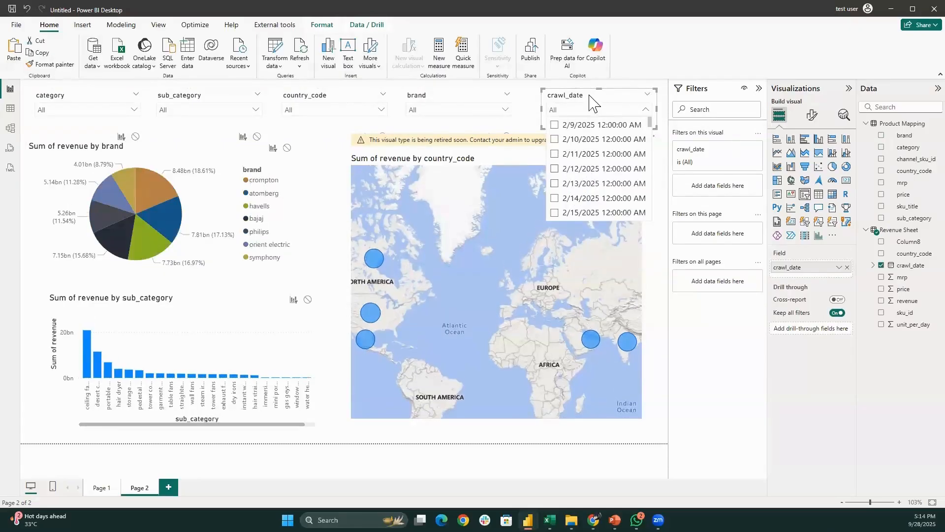
pyautogui.click(618, 108)
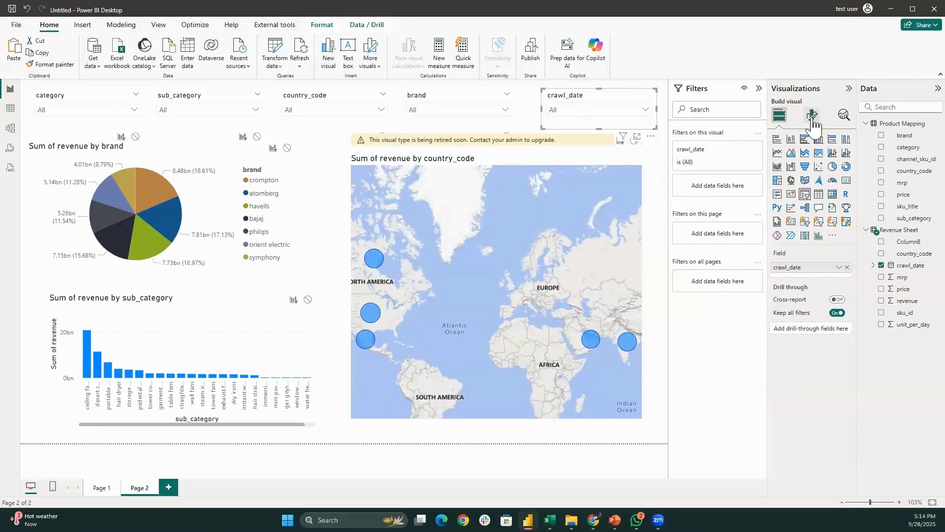
pyautogui.click(812, 120)
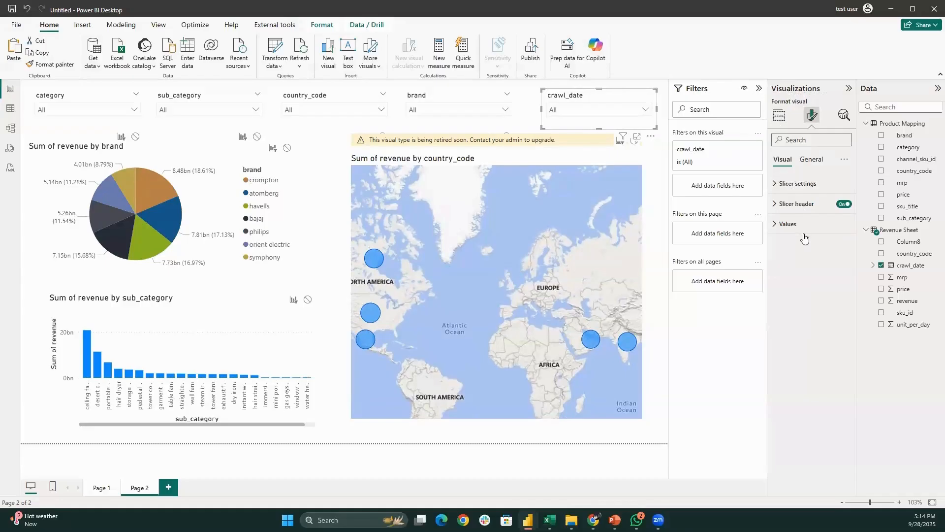
pyautogui.click(808, 232)
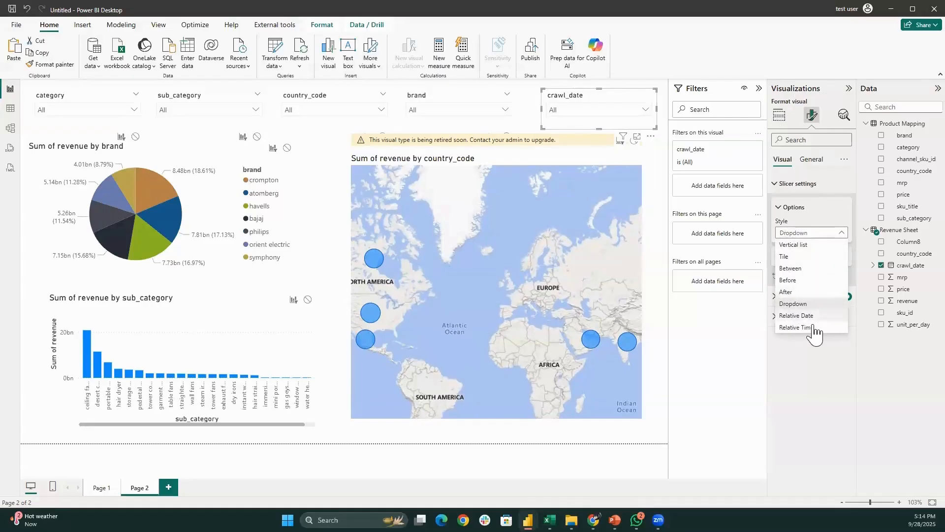
pyautogui.click(805, 270)
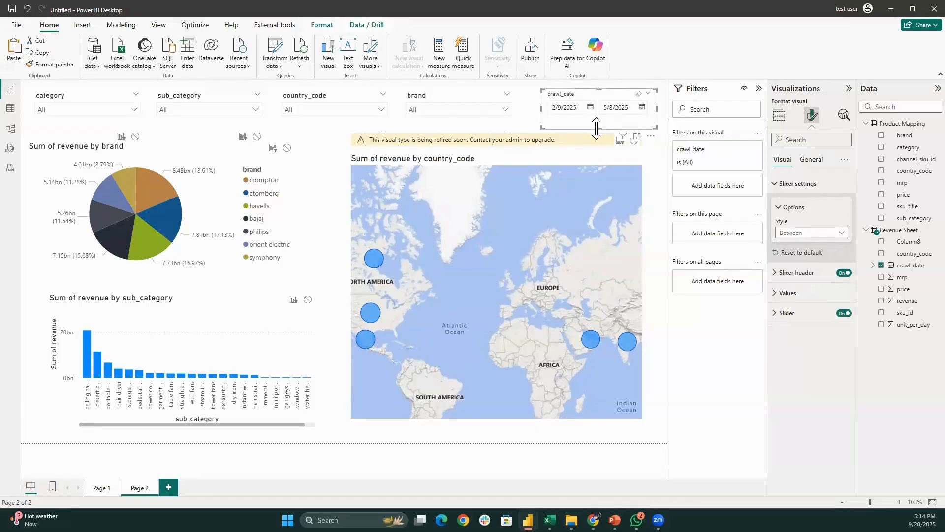
pyautogui.moveTo(597, 128)
pyautogui.mouseDown()
pyautogui.moveTo(606, 148)
pyautogui.moveTo(602, 137)
pyautogui.mouseUp()
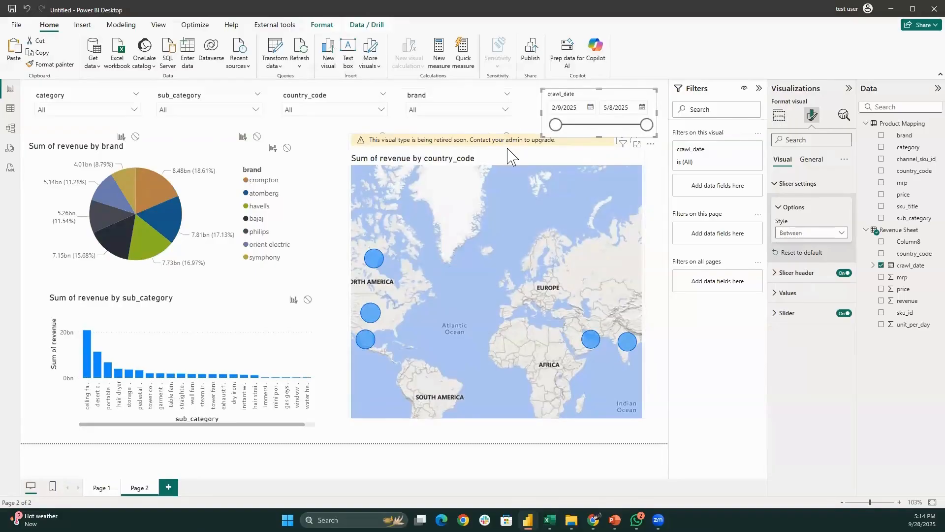
pyautogui.click(509, 157)
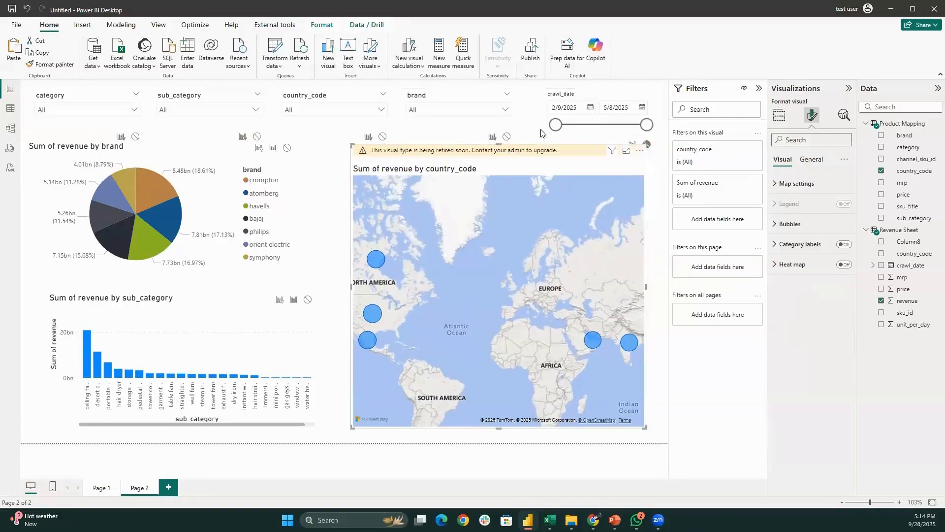
# Limit the crawl_date range to 3/13/2025 through 4/7/2025
pyautogui.click(645, 126)
pyautogui.moveTo(647, 125); pyautogui.dragTo(614, 125)
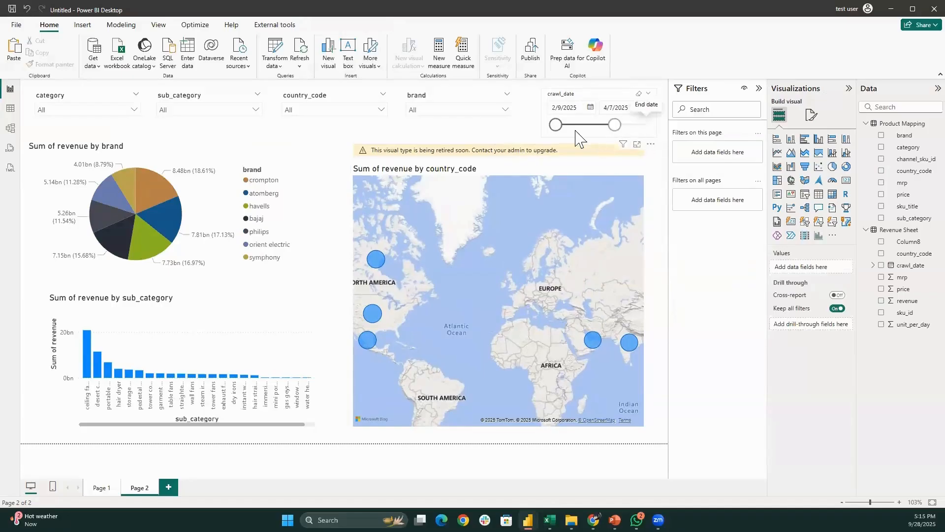
pyautogui.moveTo(556, 125); pyautogui.dragTo(589, 128)
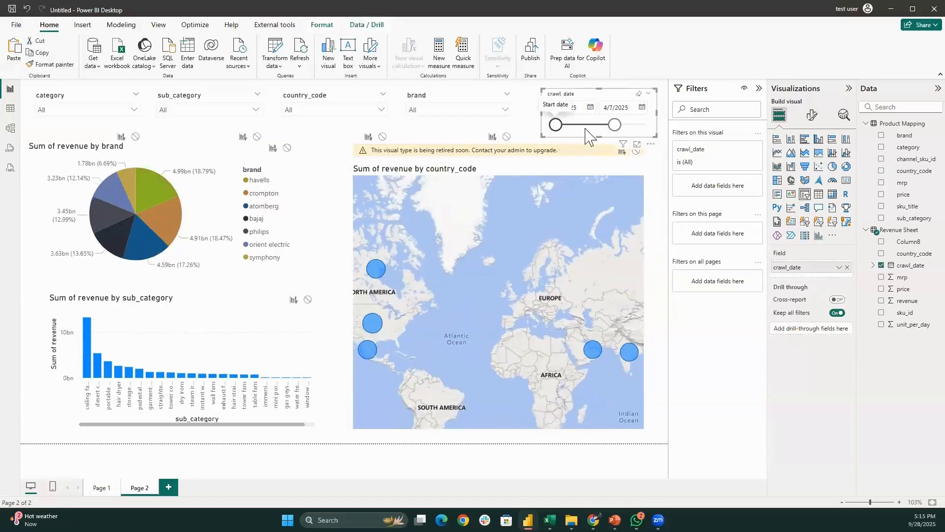
pyautogui.click(480, 132)
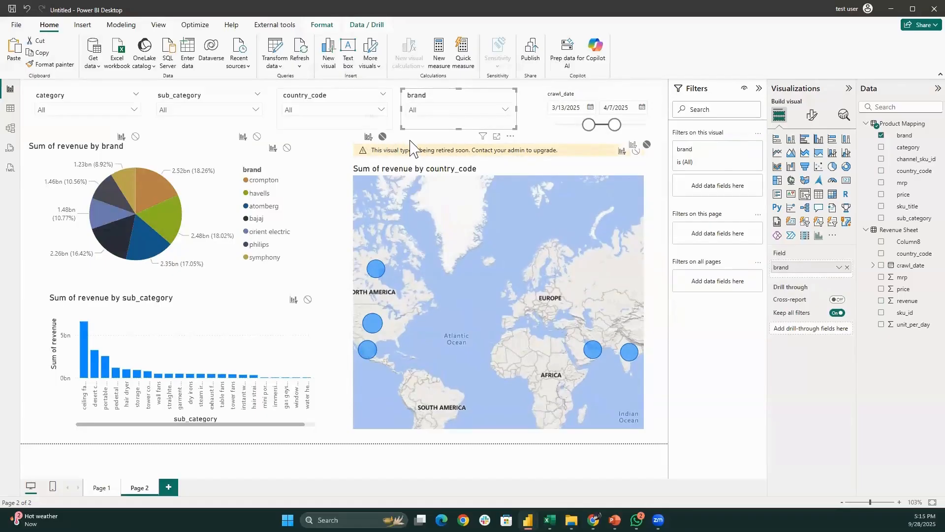
pyautogui.click(409, 141)
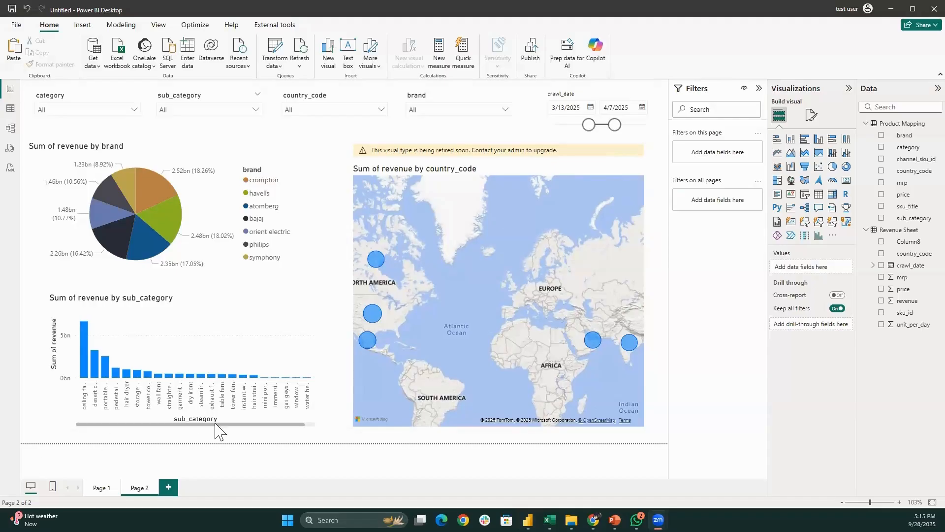
# Filter the page to air coolers with the category slicer
pyautogui.click(498, 170)
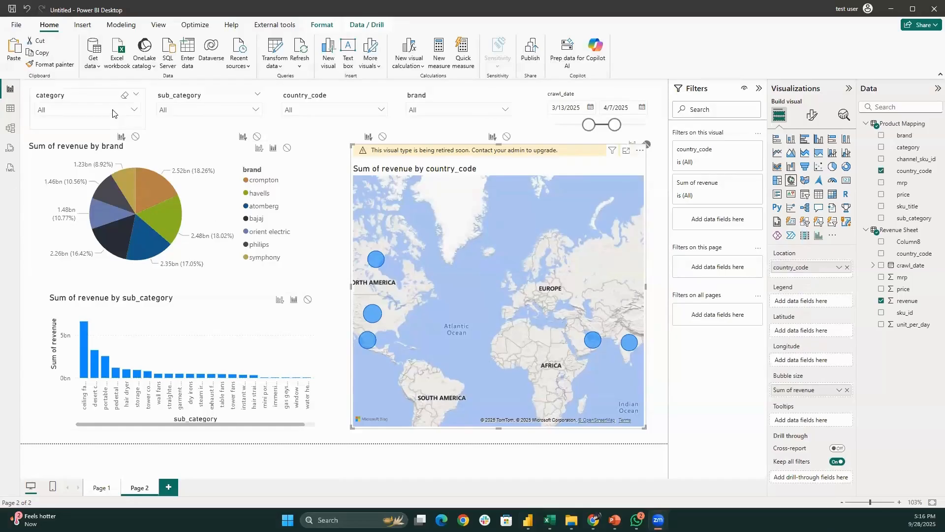
pyautogui.click(74, 110)
pyautogui.click(69, 125)
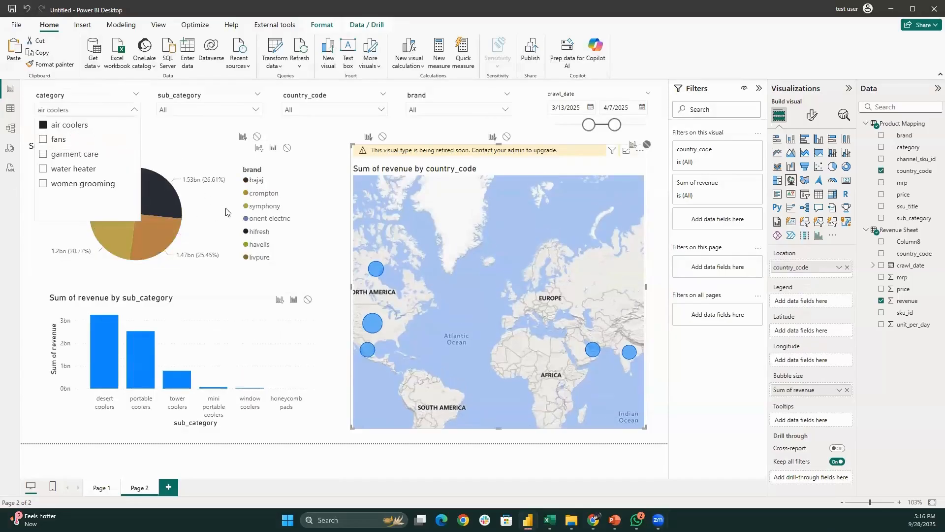
pyautogui.click(314, 283)
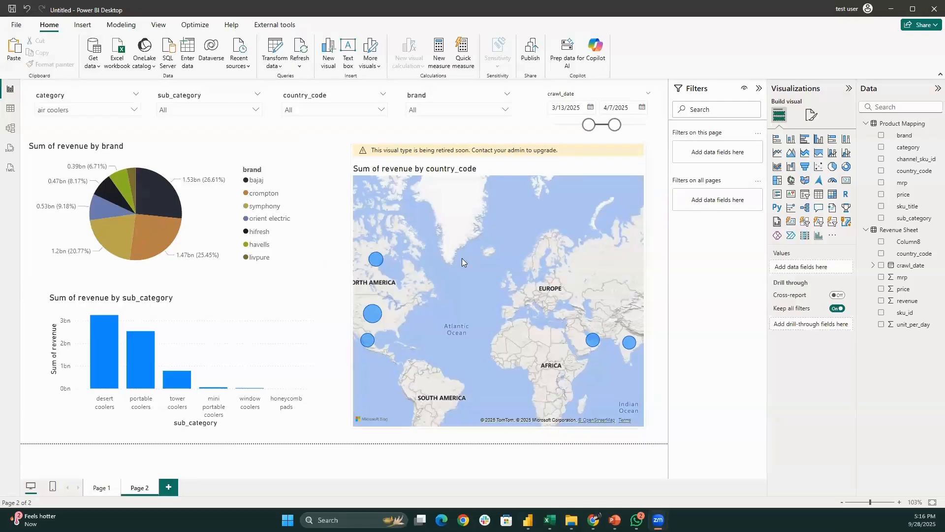
# Try Revenue Sheet country_code as the map's location, and restore Product Mapping country_code
pyautogui.click(482, 168)
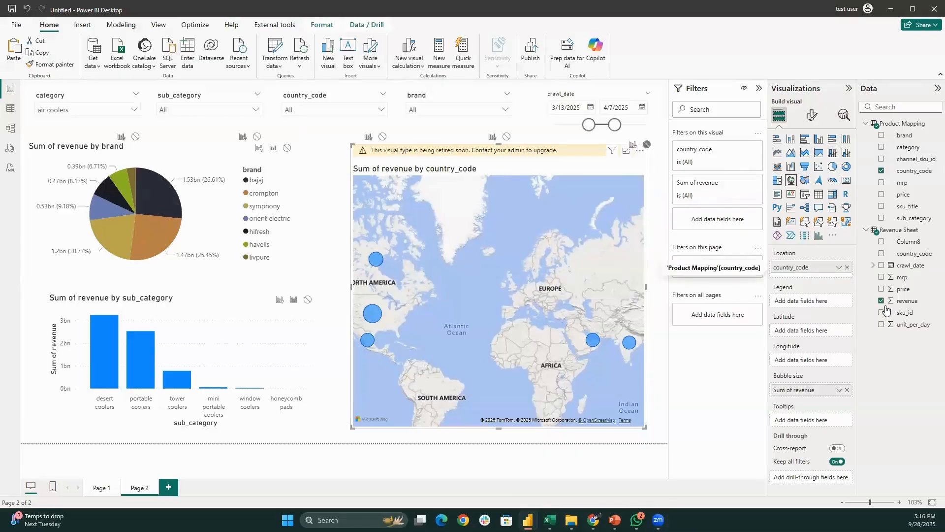
pyautogui.click(846, 267)
pyautogui.moveTo(914, 253); pyautogui.dragTo(822, 273)
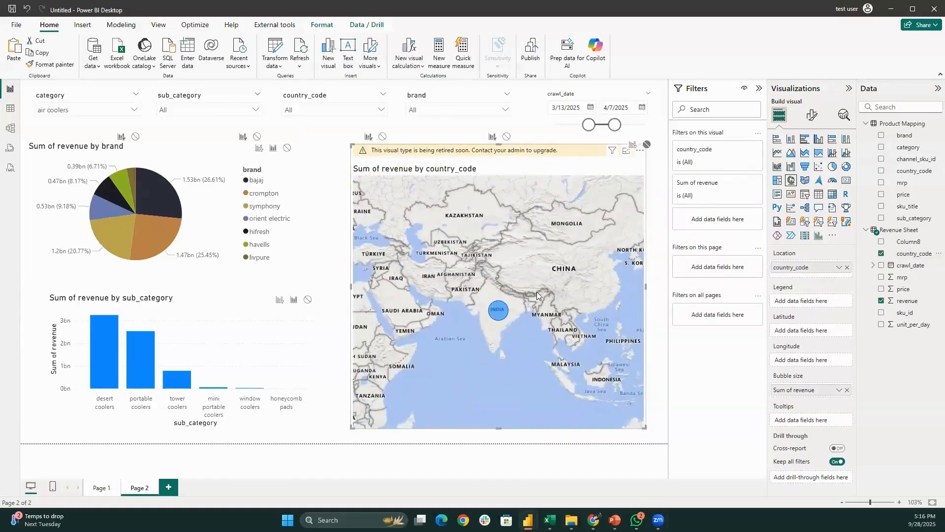
pyautogui.click(847, 267)
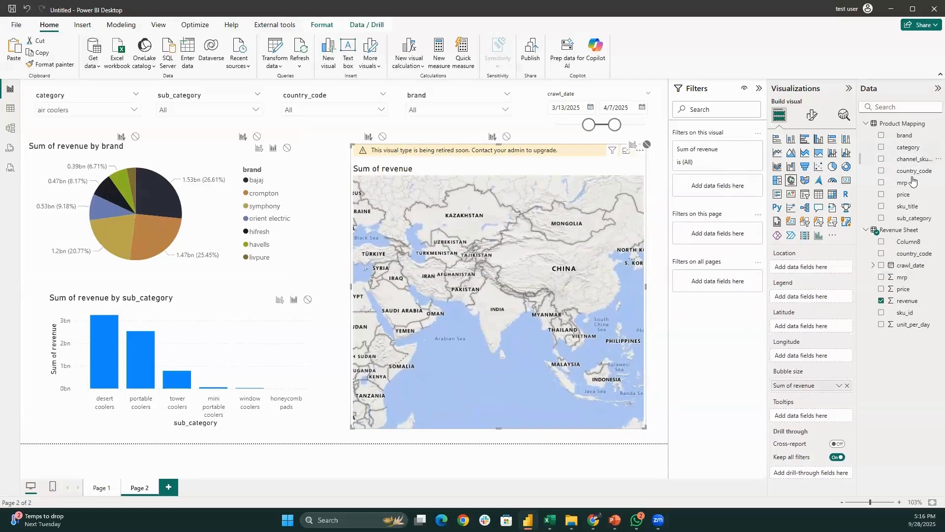
pyautogui.moveTo(914, 174); pyautogui.dragTo(810, 267)
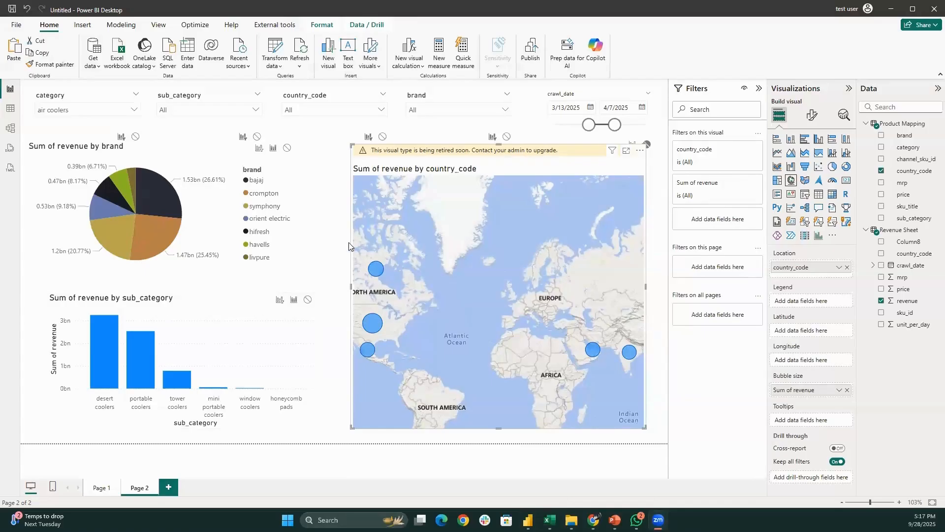
pyautogui.click(301, 250)
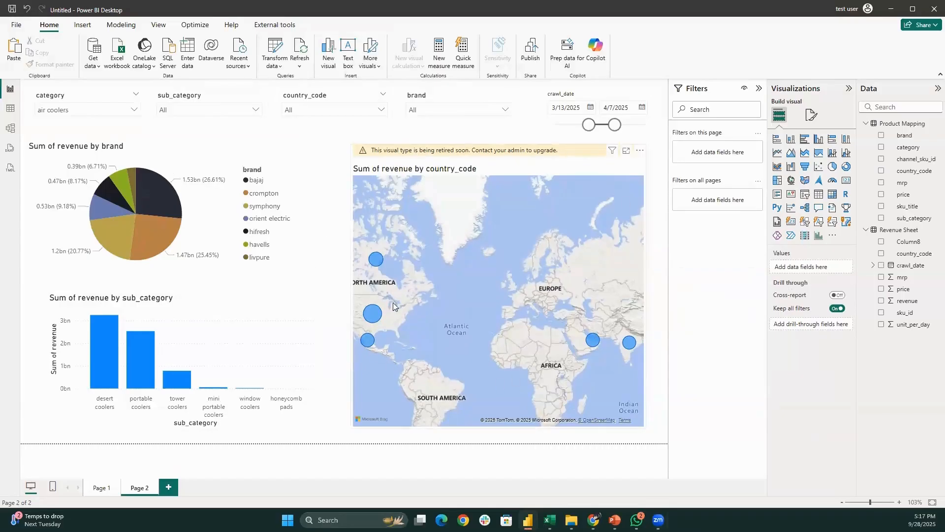
# Review the global Data Load settings in the program options
pyautogui.click(20, 27)
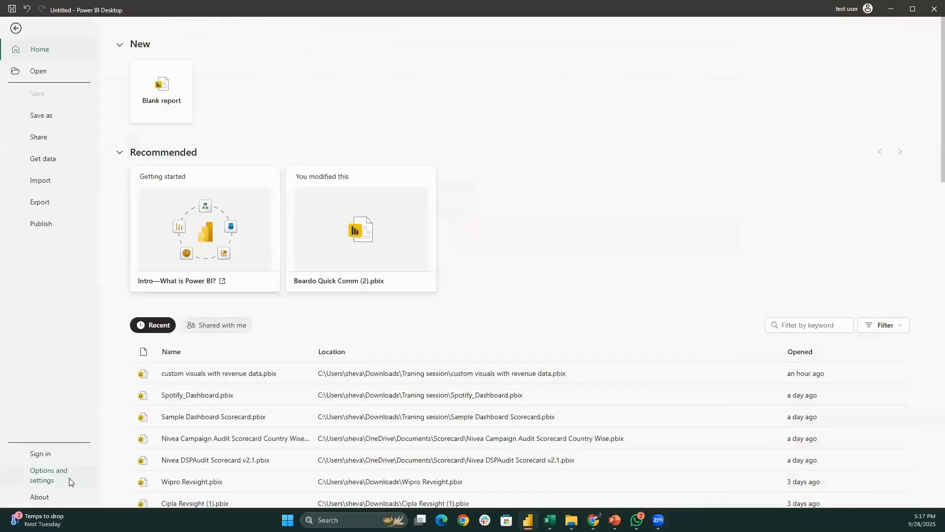
pyautogui.click(67, 478)
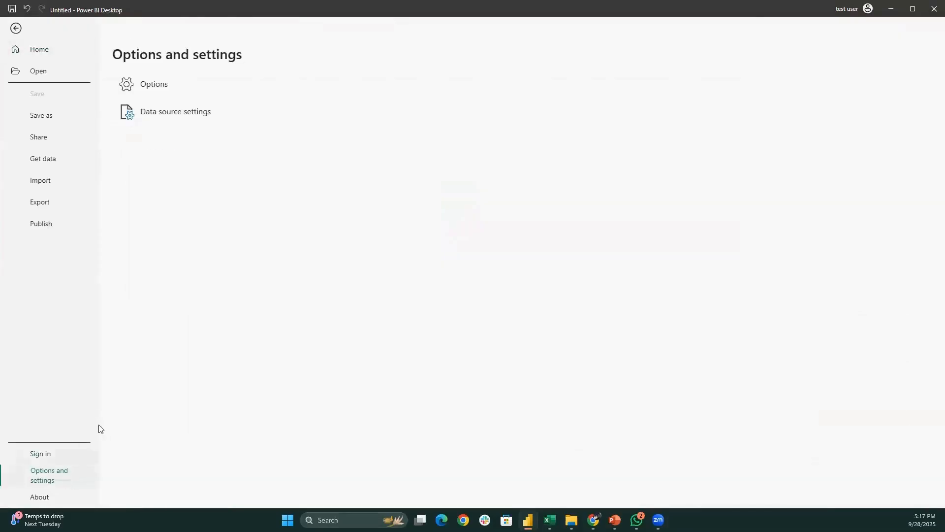
pyautogui.click(169, 94)
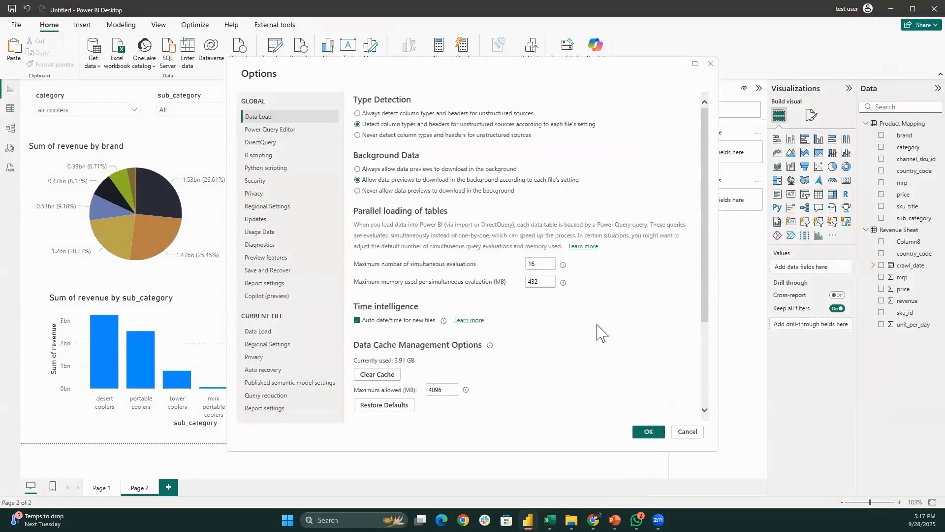
pyautogui.click(687, 431)
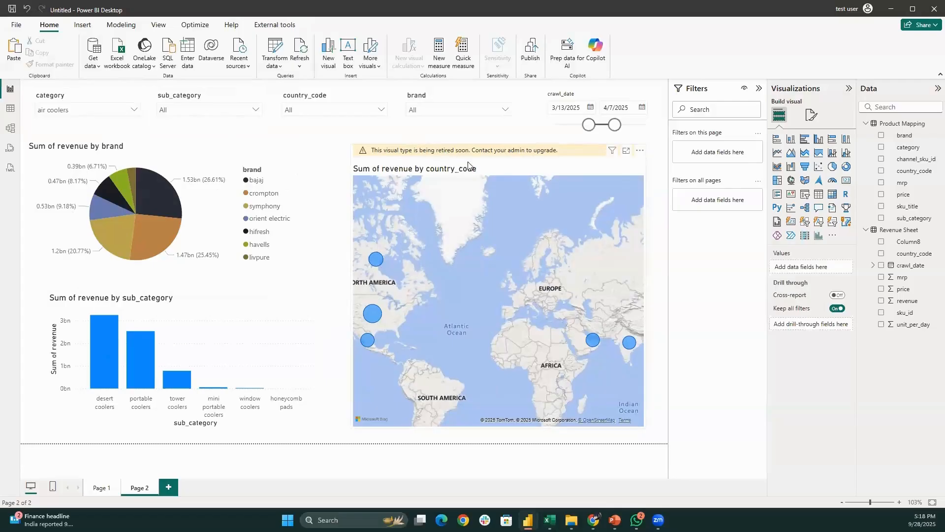
# Shorten the country_code map to free the area beneath it for another chart
pyautogui.click(516, 424)
pyautogui.moveTo(498, 428); pyautogui.dragTo(486, 269)
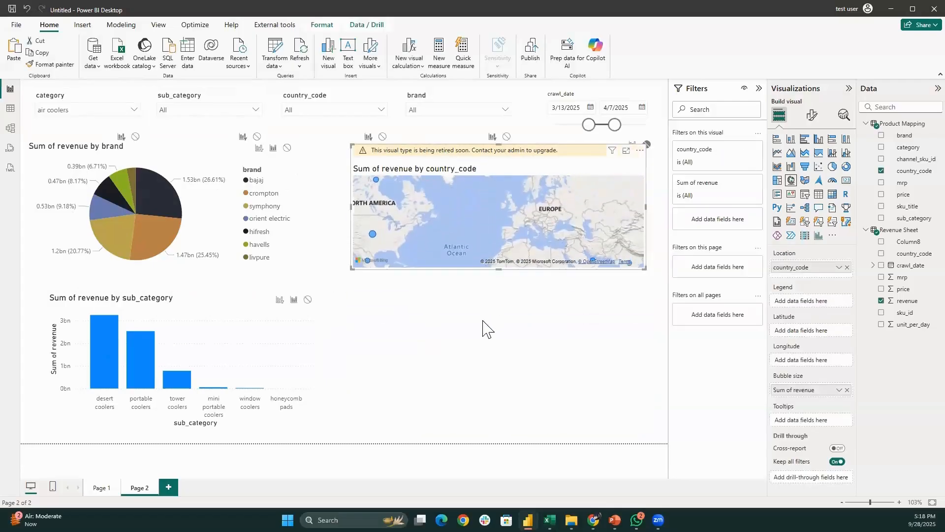
pyautogui.click(361, 363)
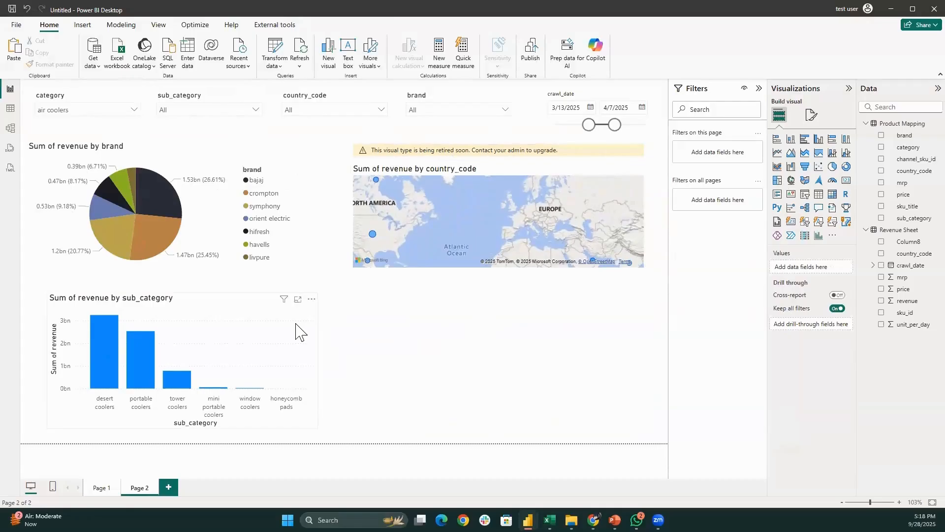
# Duplicate the sub_category column chart and place the copy beneath the map, level with the original
pyautogui.moveTo(296, 325); pyautogui.dragTo(302, 330)
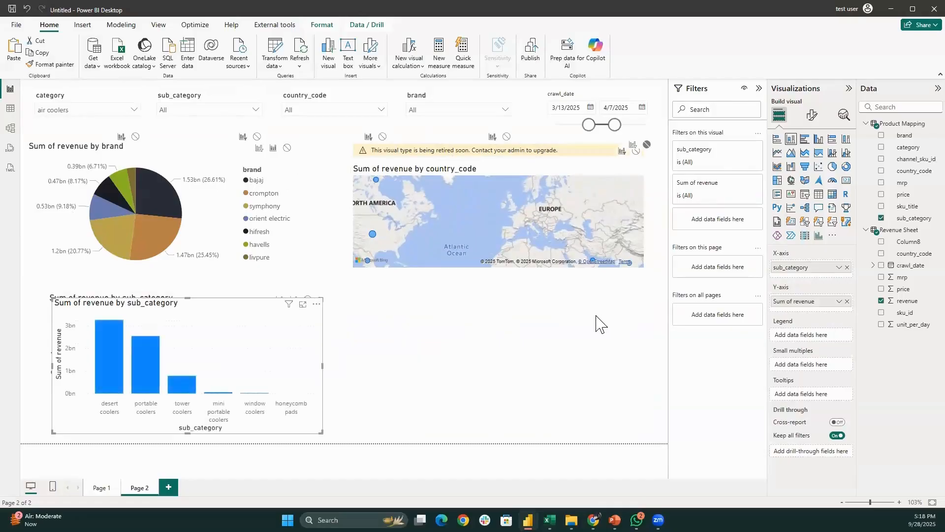
pyautogui.hotkey('ctrl', 'v')
pyautogui.click(315, 313)
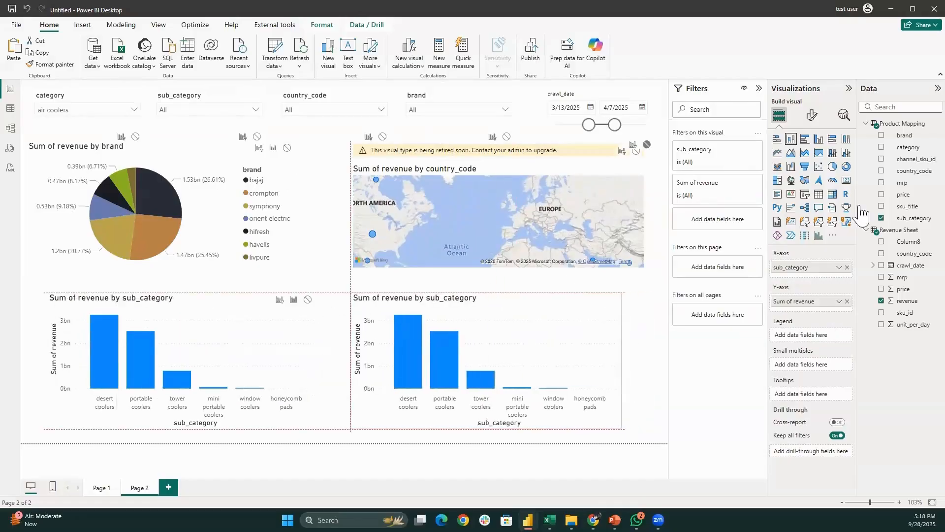
# Convert the original sub_category chart to a line chart of revenue with plain crawl_date on the X-axis and brand as legend
pyautogui.click(777, 154)
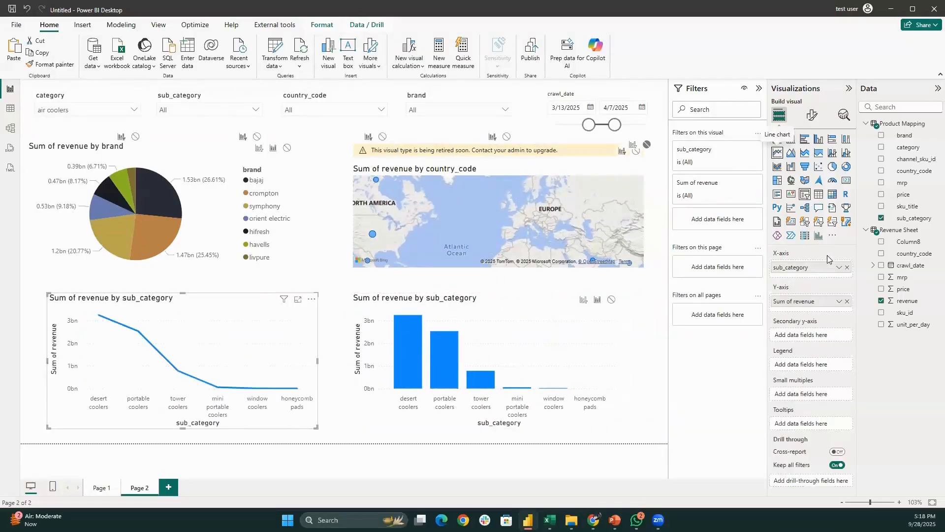
pyautogui.click(848, 268)
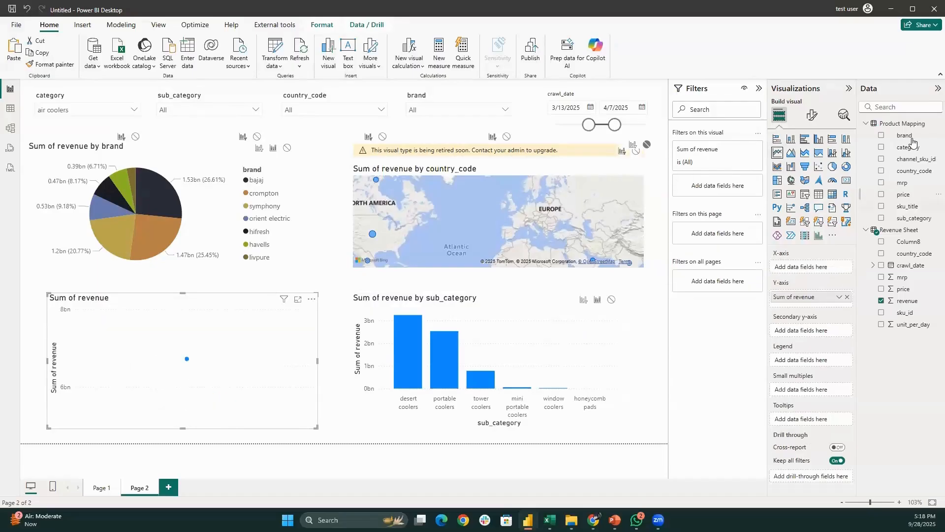
pyautogui.moveTo(914, 139); pyautogui.dragTo(831, 356)
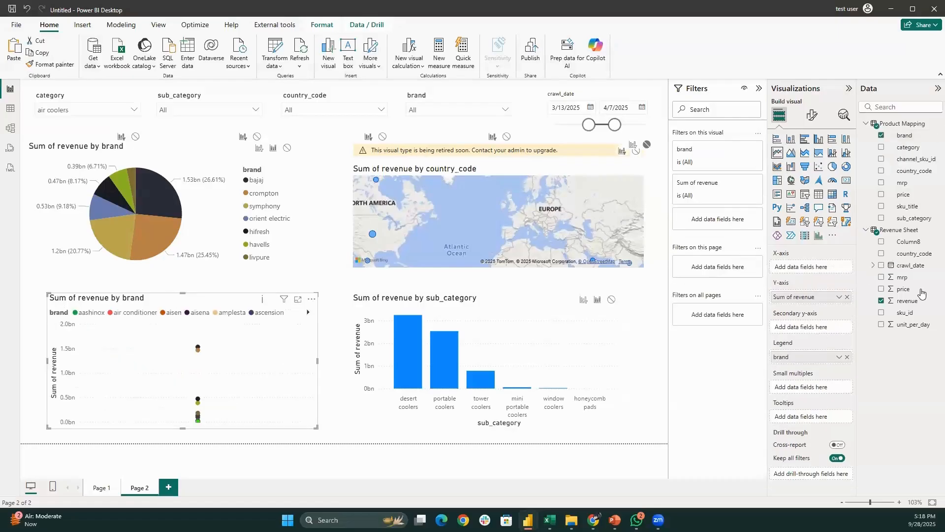
pyautogui.moveTo(910, 266); pyautogui.dragTo(832, 272)
pyautogui.click(838, 268)
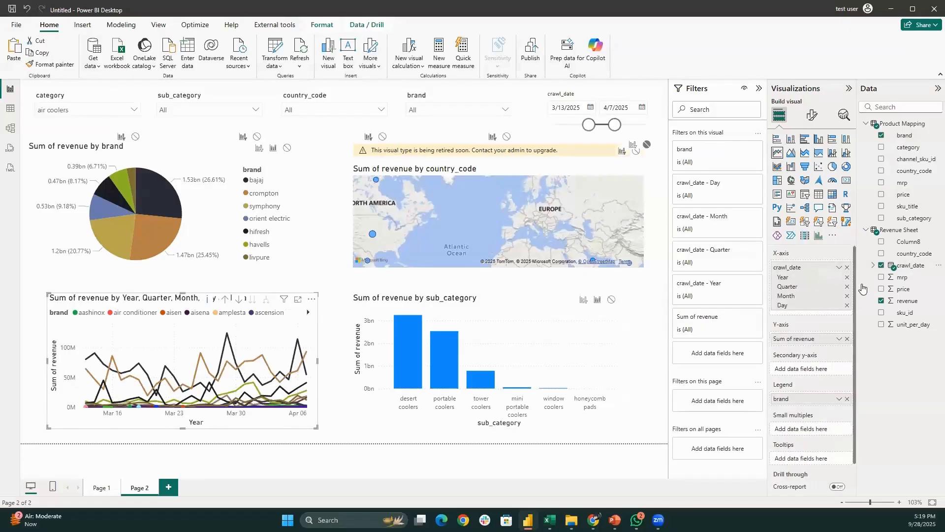
pyautogui.click(878, 317)
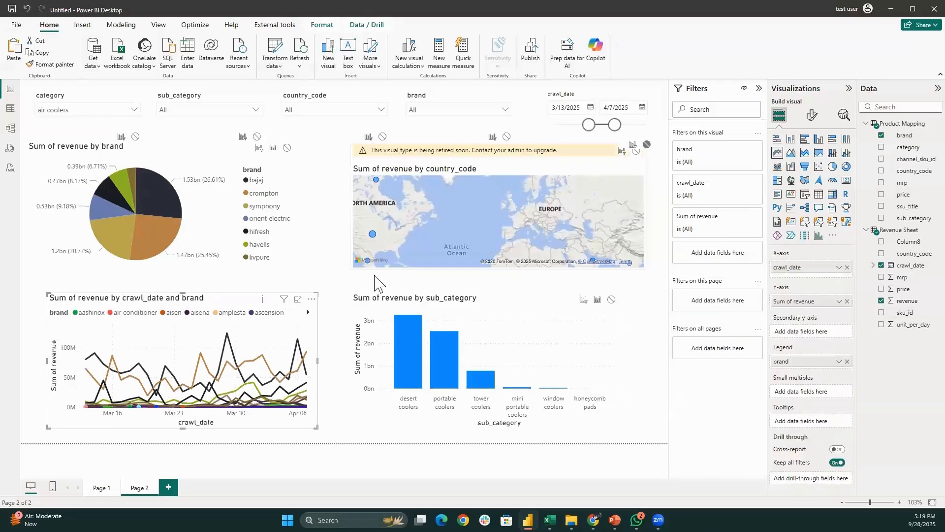
# Filter the line chart to the top 7 brands by Sum of revenue
pyautogui.click(720, 170)
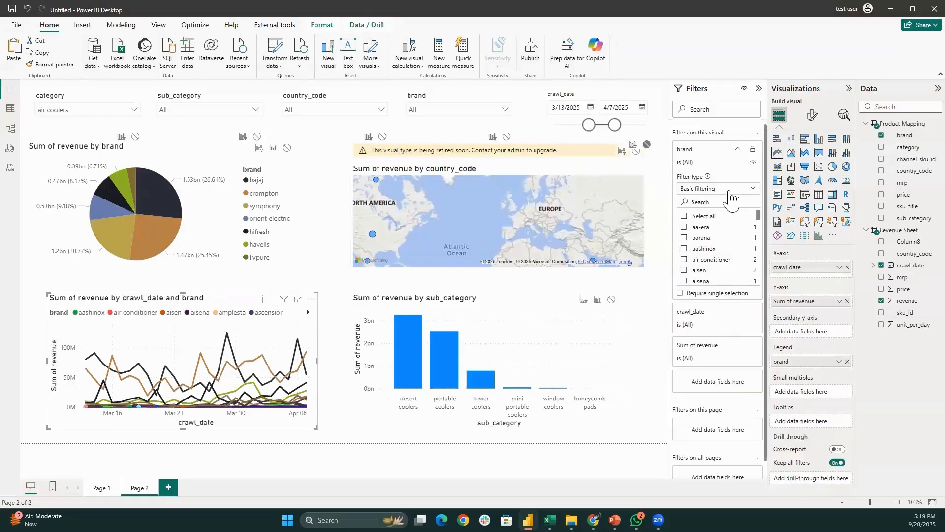
pyautogui.click(732, 188)
pyautogui.click(720, 226)
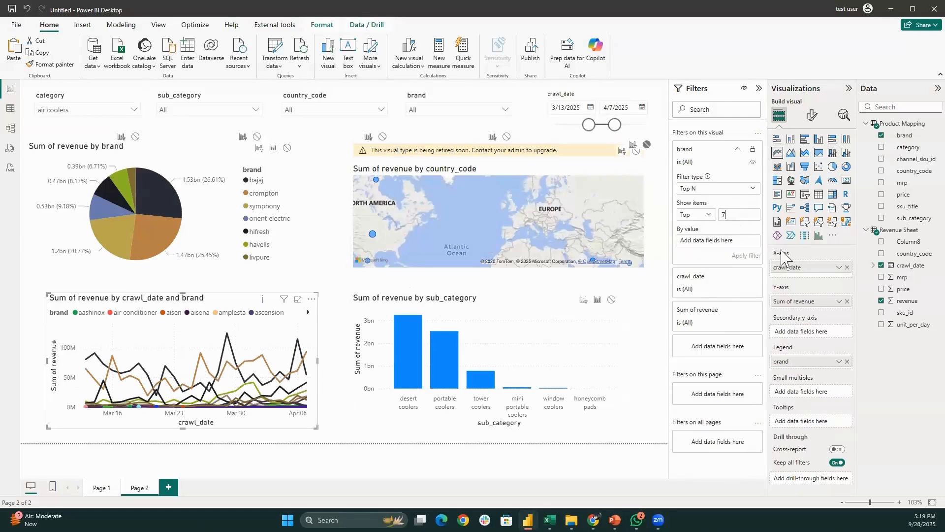
pyautogui.moveTo(900, 300); pyautogui.dragTo(729, 234)
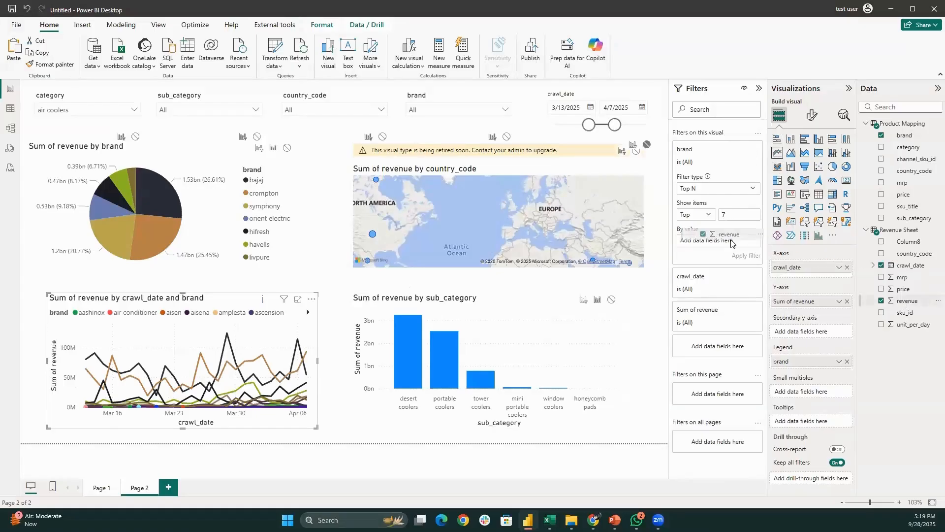
pyautogui.click(746, 256)
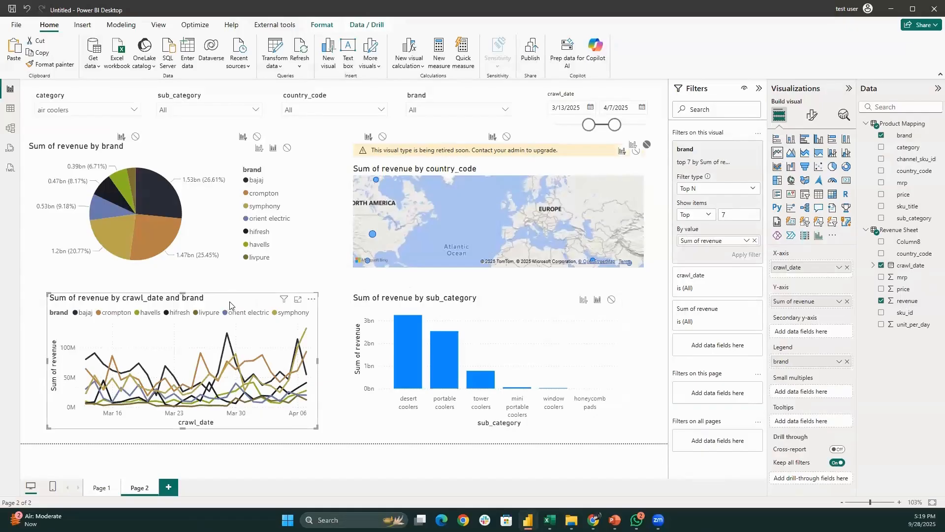
# Move the line chart closer to the pie chart's alignment and reduce its Top N brand filter to 4
pyautogui.moveTo(235, 305); pyautogui.dragTo(233, 304)
pyautogui.moveTo(212, 339); pyautogui.dragTo(200, 308)
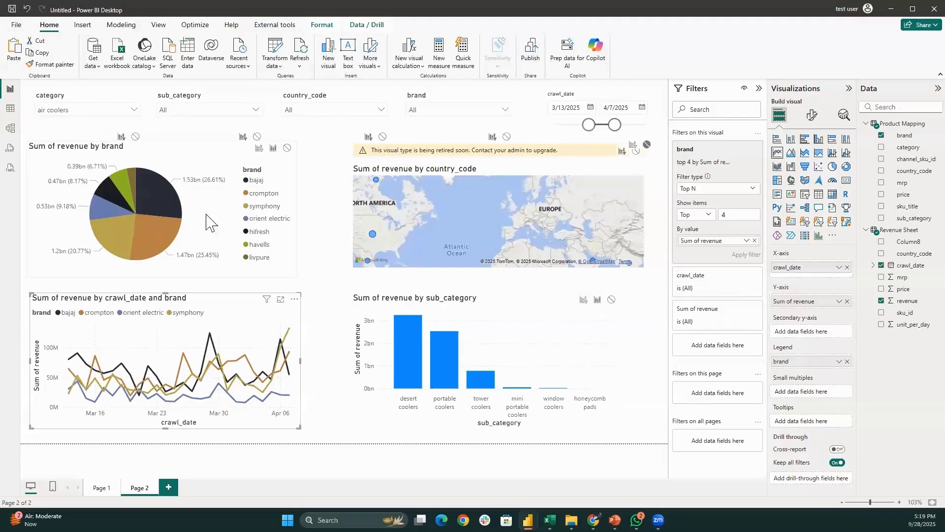
pyautogui.click(155, 214)
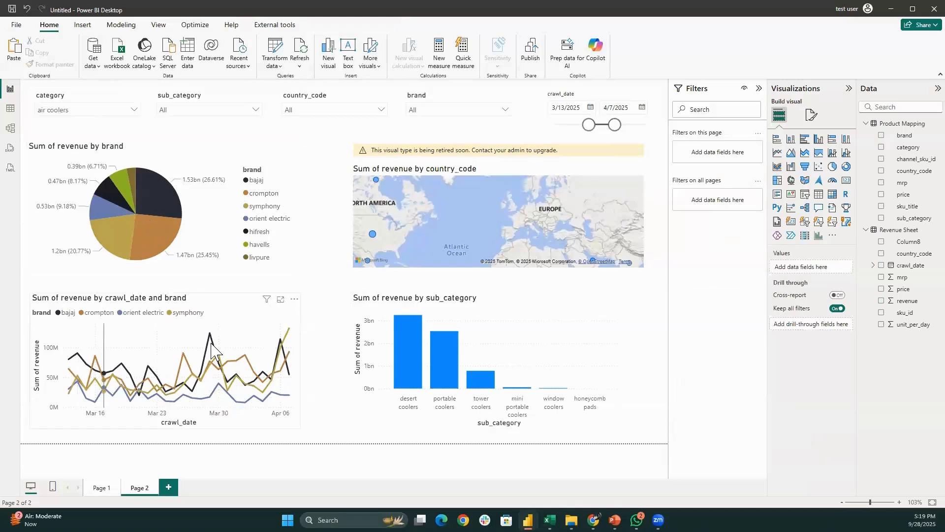
pyautogui.moveTo(212, 343)
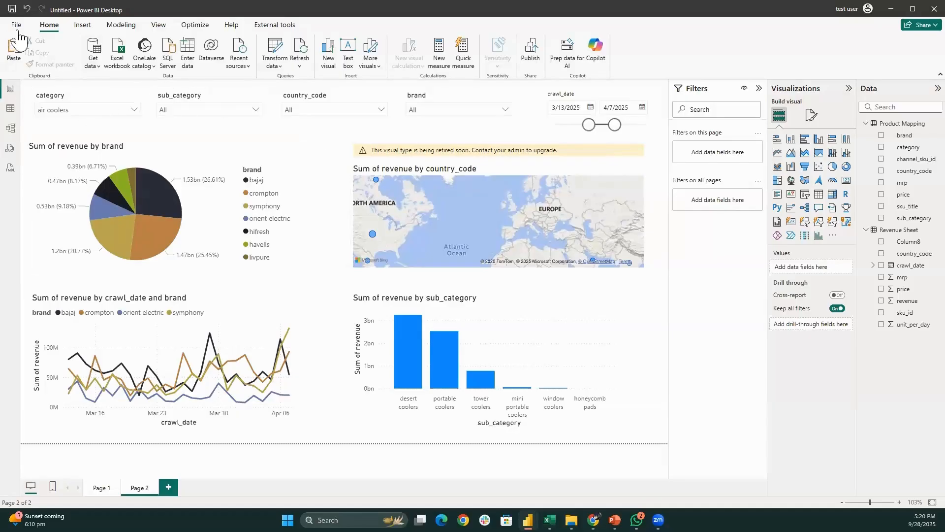
# Save the report as "My Power bi Project" in the Traning session folder
pyautogui.hotkey('alt', 'f')
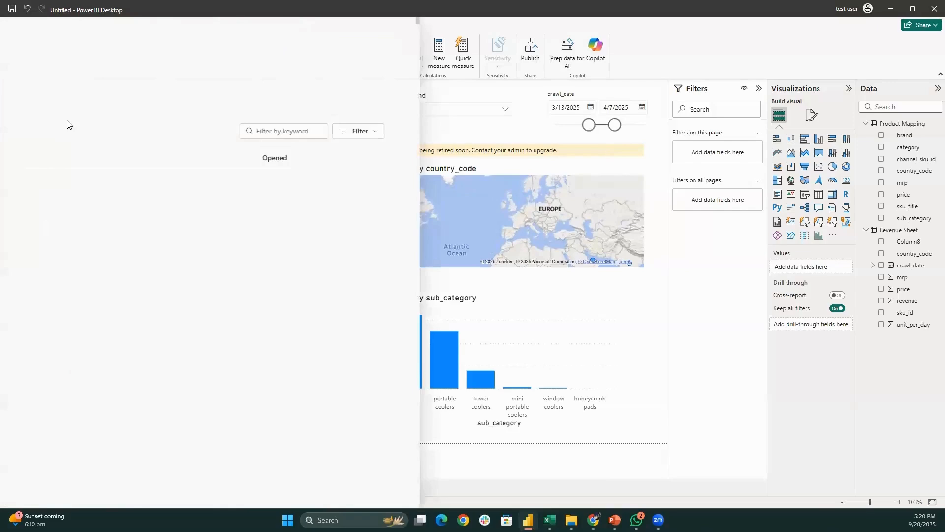
pyautogui.click(66, 120)
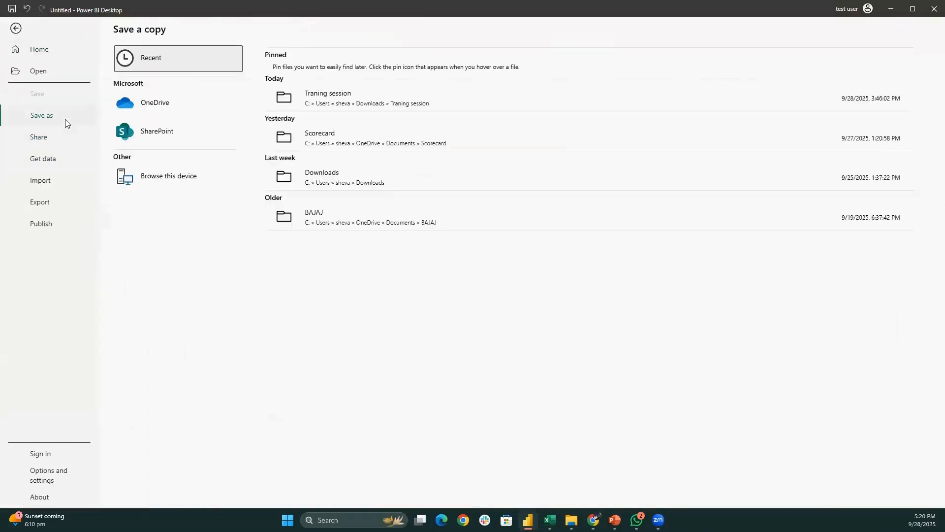
pyautogui.click(219, 184)
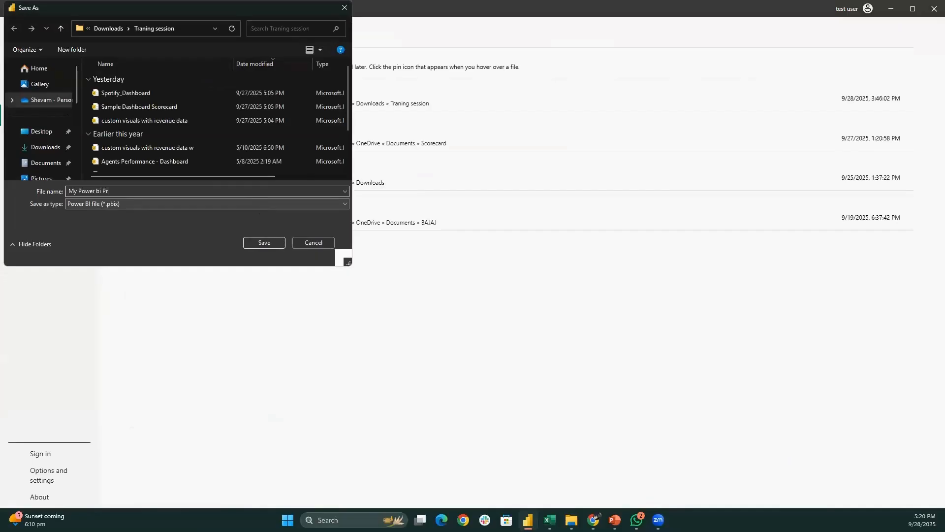
pyautogui.press('Return')
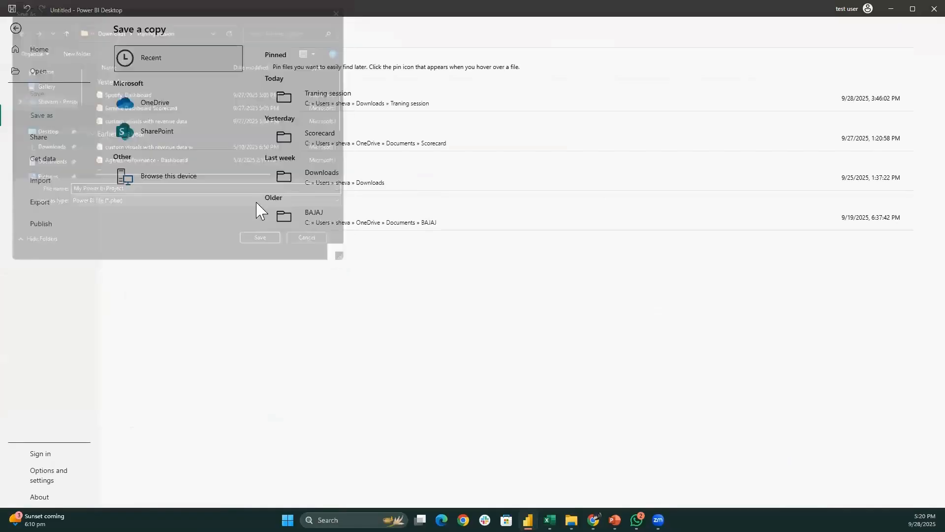
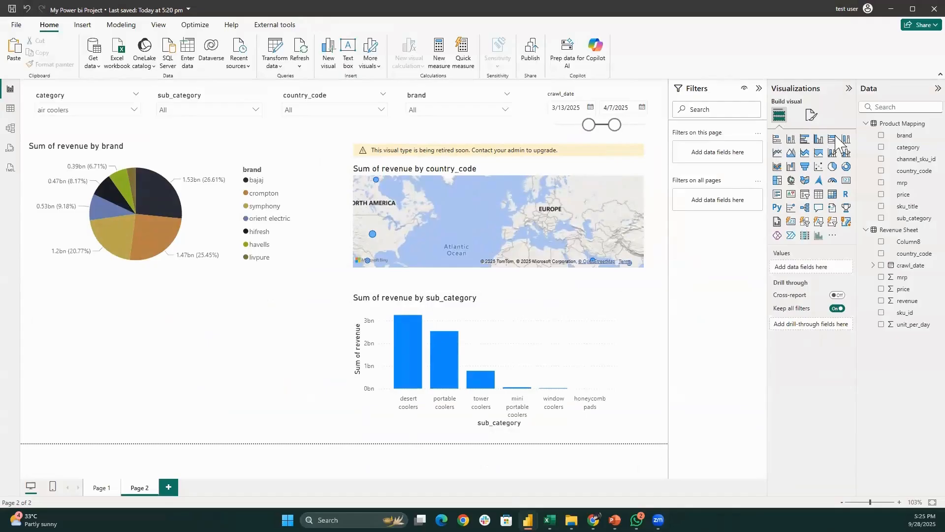
# Add a line chart beneath the pie with revenue on the Y-axis and crawl_date as plain dates on the X-axis
pyautogui.click(778, 154)
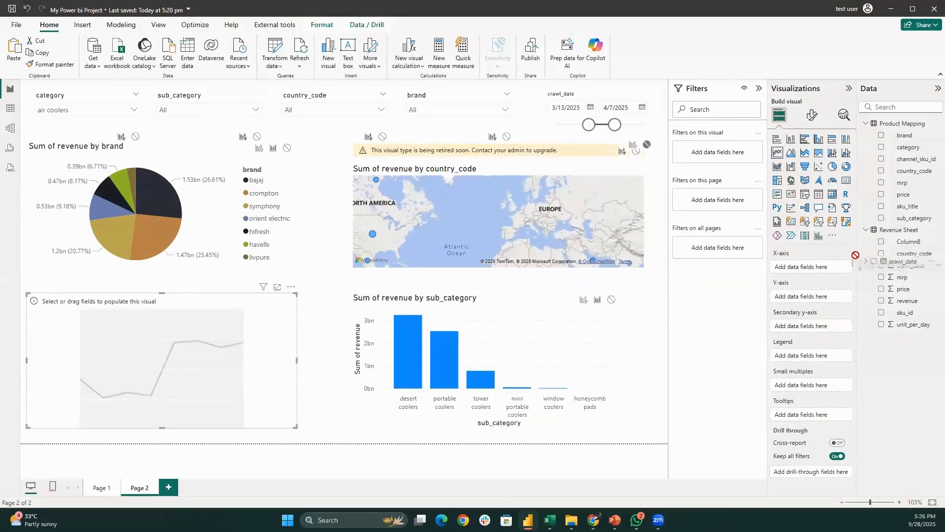
pyautogui.moveTo(889, 266); pyautogui.dragTo(843, 275)
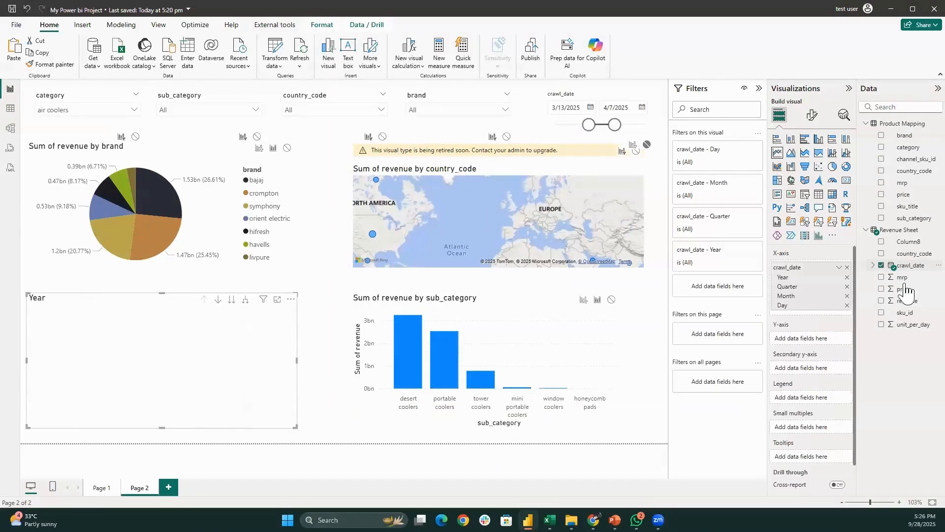
pyautogui.moveTo(907, 300); pyautogui.dragTo(817, 329)
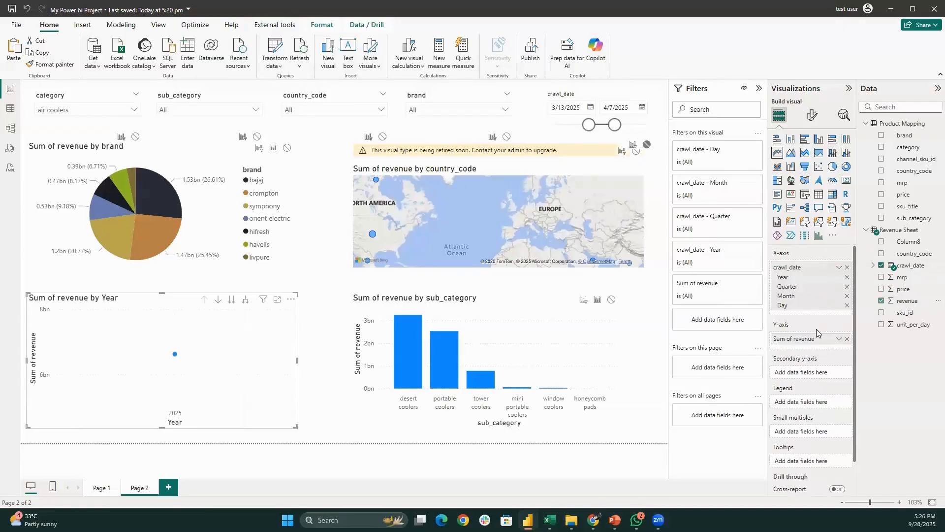
pyautogui.click(840, 269)
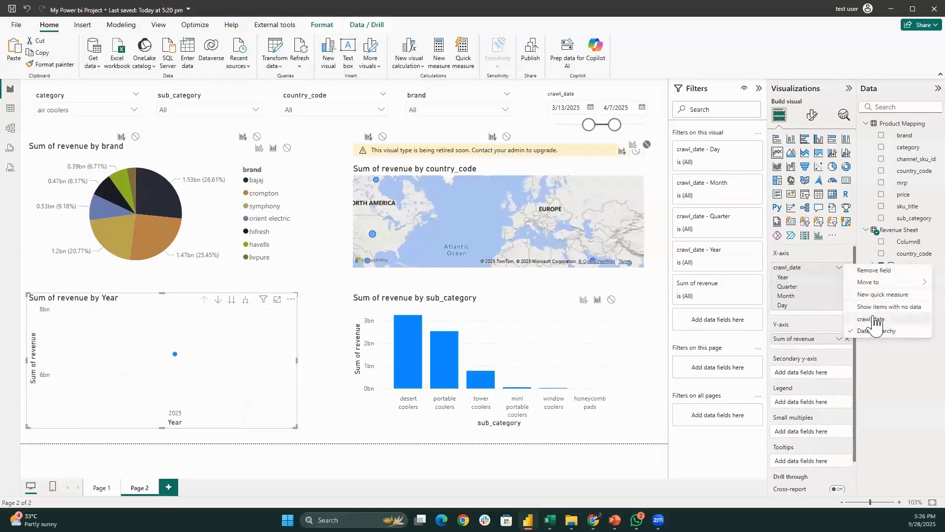
pyautogui.click(872, 320)
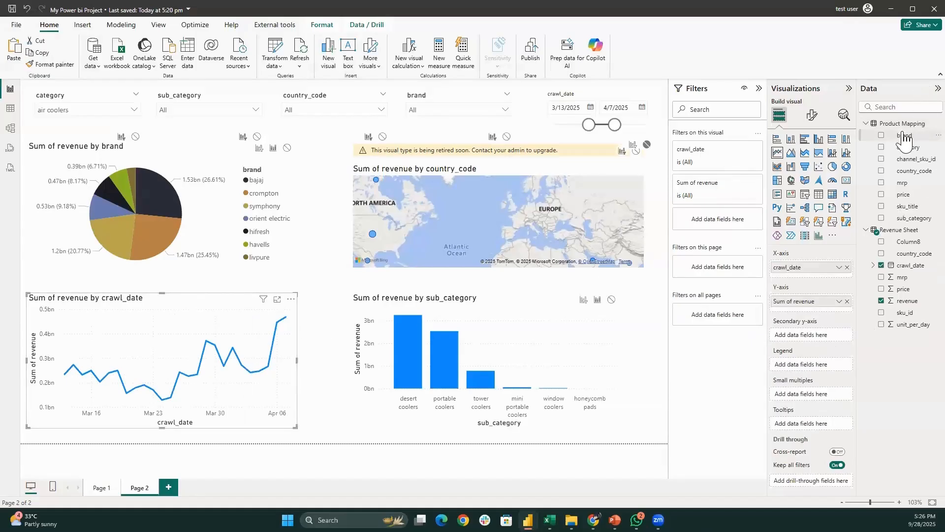
# Split the line chart by brand in the legend and filter it to the top 5 brands by Sum of revenue
pyautogui.moveTo(904, 136); pyautogui.dragTo(808, 365)
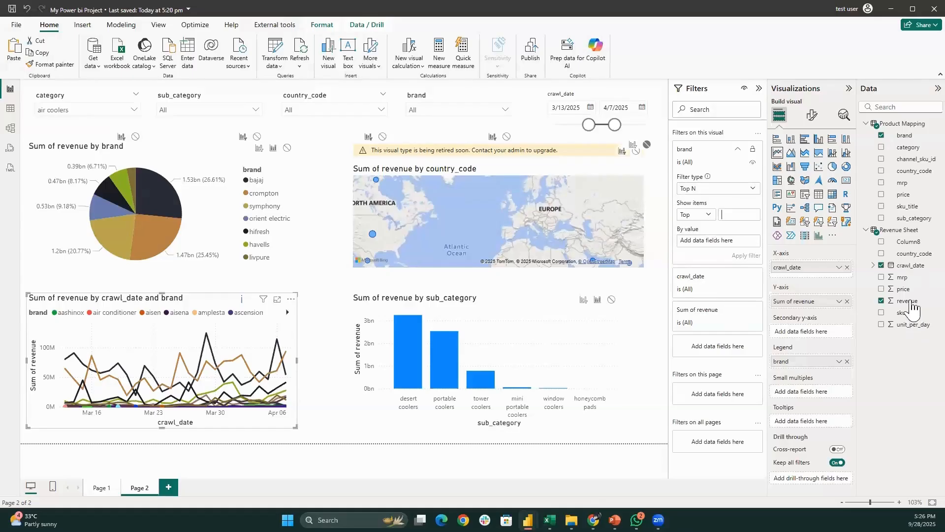
pyautogui.write('5')
pyautogui.moveTo(907, 301); pyautogui.dragTo(709, 238)
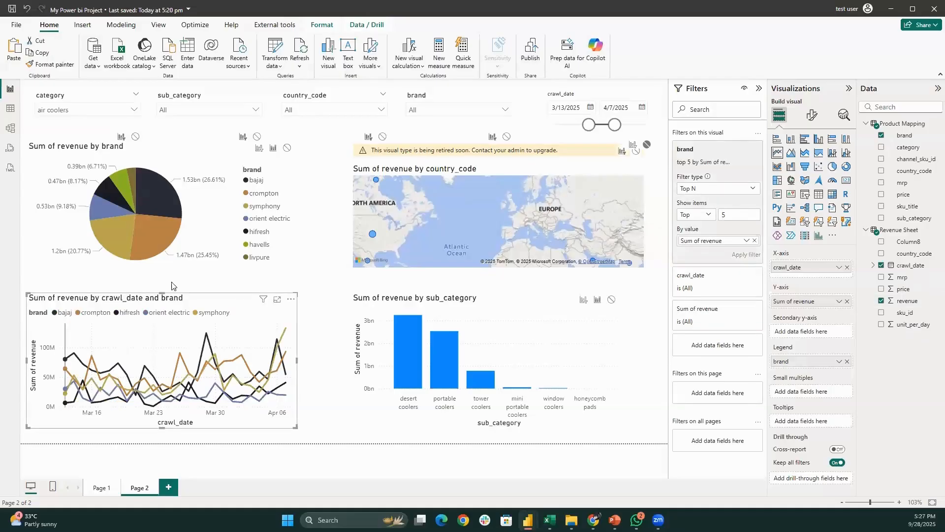
# Switch the category slicer to water heater
pyautogui.click(86, 109)
pyautogui.click(74, 154)
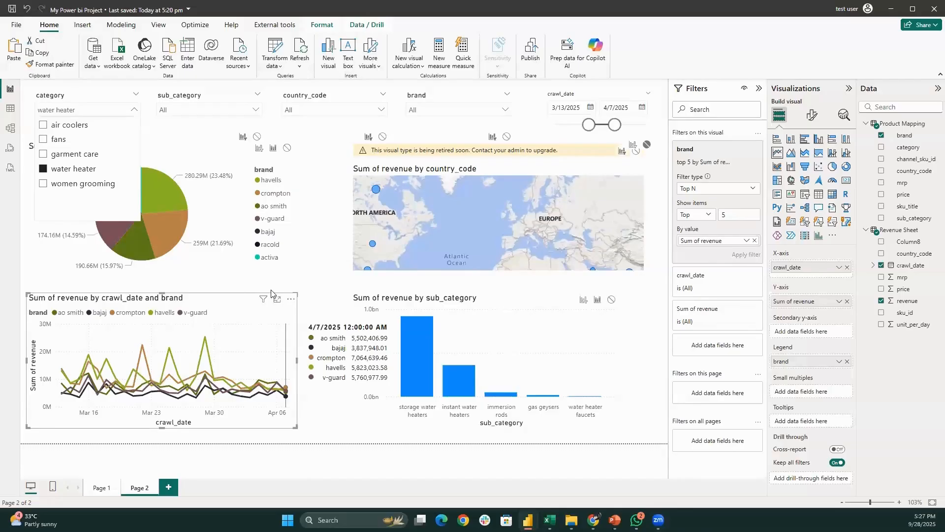
pyautogui.click(222, 456)
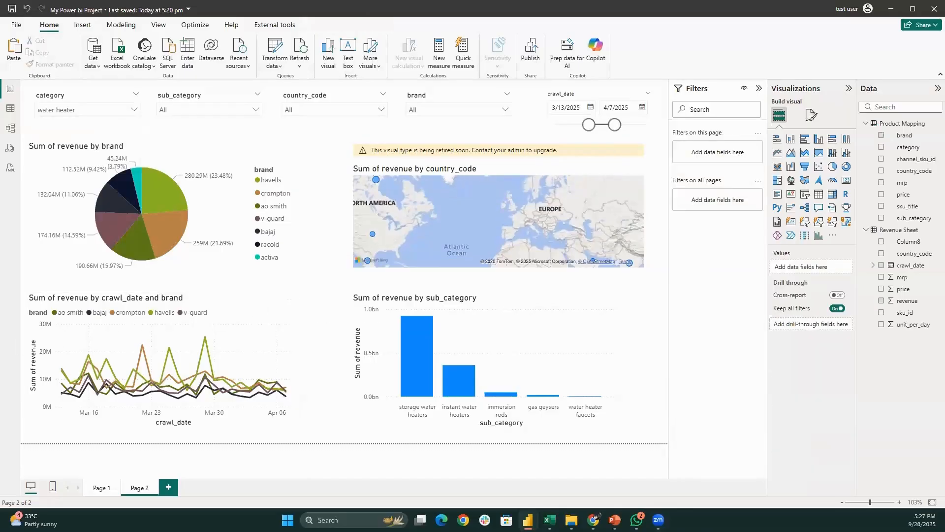